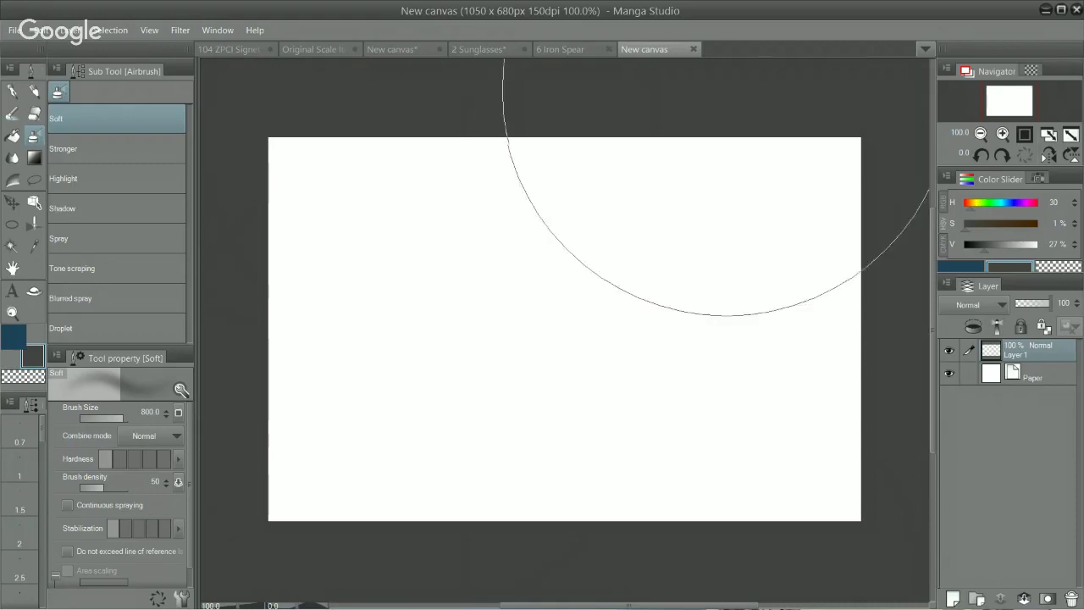
# Choose the G-pen and make the dark blue main colour the active drawing colour.
pyautogui.click(34, 93)
pyautogui.click(16, 93)
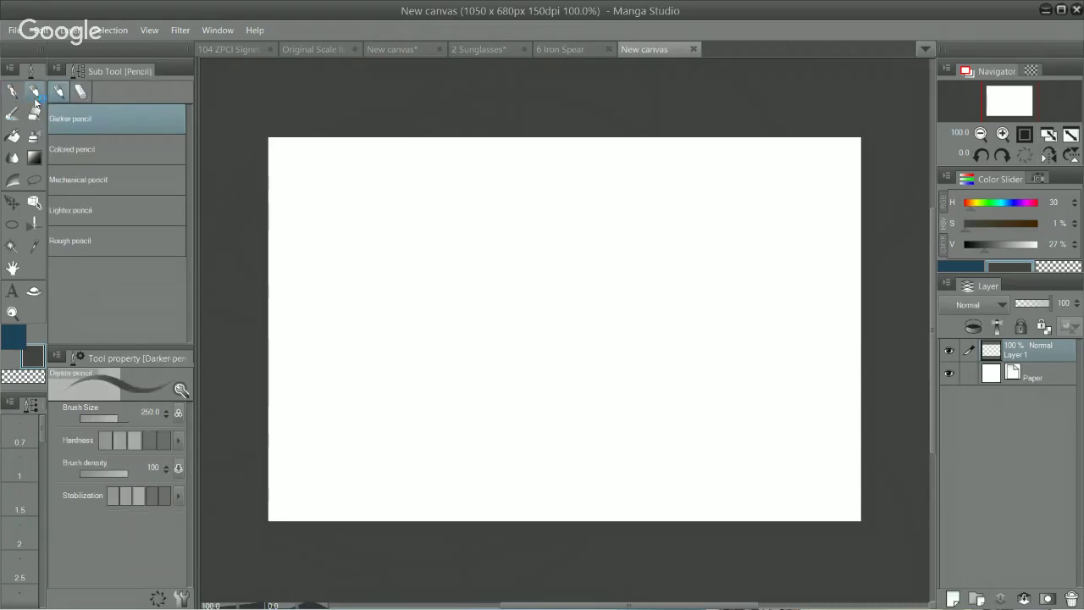
pyautogui.click(14, 336)
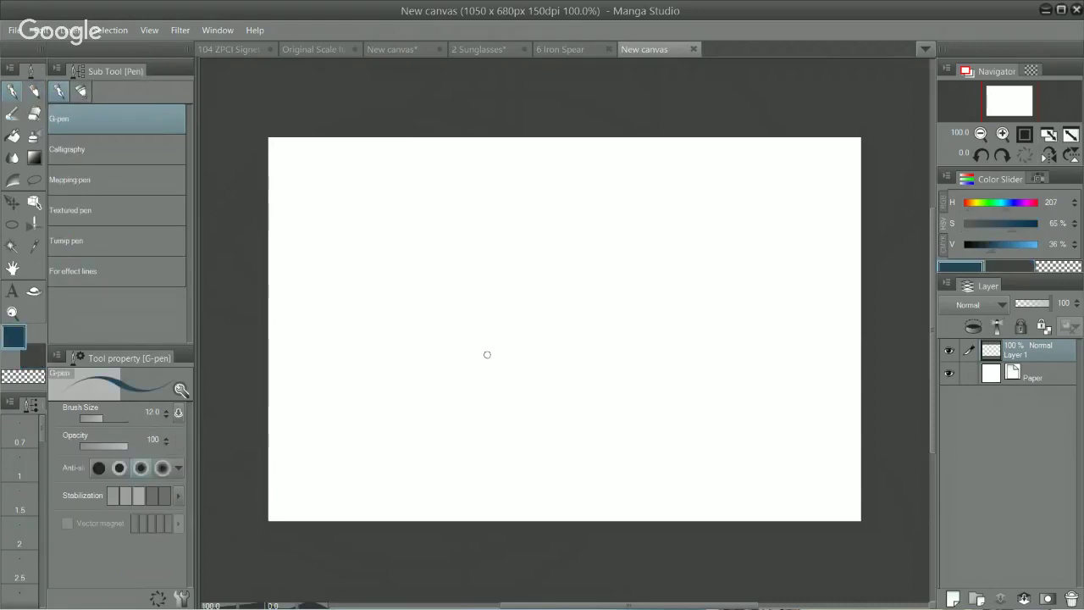
pyautogui.moveTo(532, 314)
pyautogui.mouseDown()
pyautogui.moveTo(569, 327)
pyautogui.moveTo(498, 483)
pyautogui.mouseUp()
pyautogui.moveTo(439, 261)
pyautogui.mouseDown()
pyautogui.moveTo(561, 277)
pyautogui.moveTo(499, 380)
pyautogui.mouseUp()
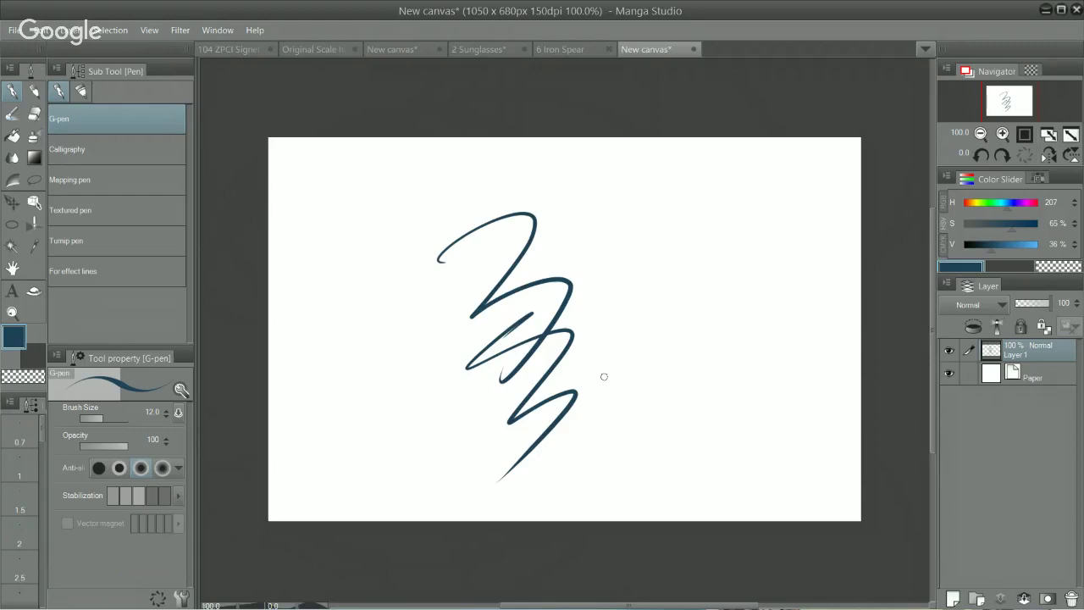
pyautogui.hotkey('ctrl', 'z')
pyautogui.hotkey('ctrl', 'z')
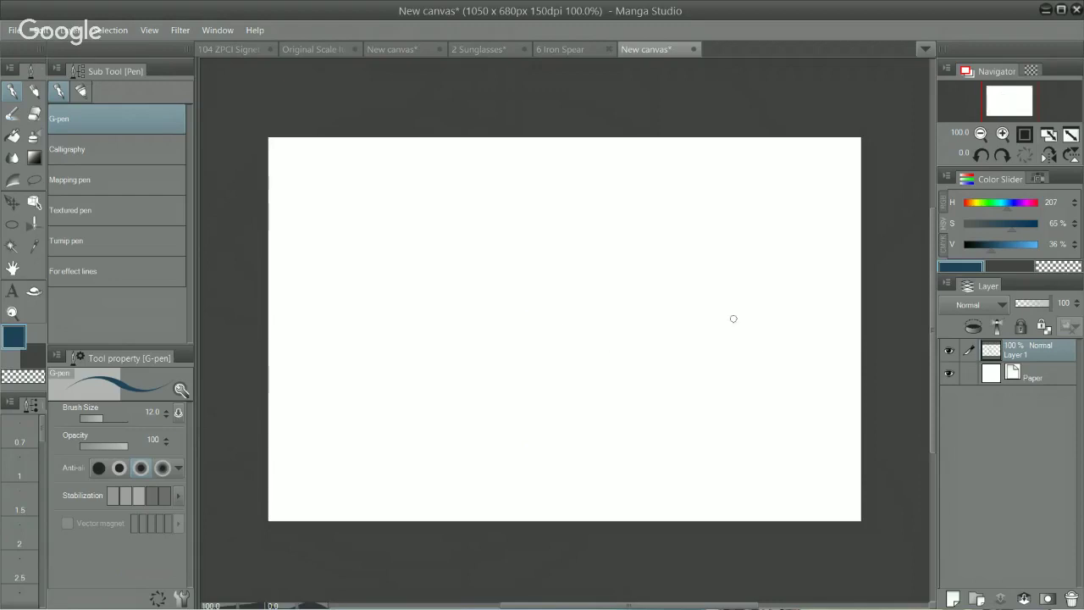
# Reduce the G-pen brush size to 7, try it out with loose looping strokes and undo them.
pyautogui.press('[')
pyautogui.press('[')
pyautogui.press('[')
pyautogui.moveTo(554, 212); pyautogui.dragTo(575, 337)
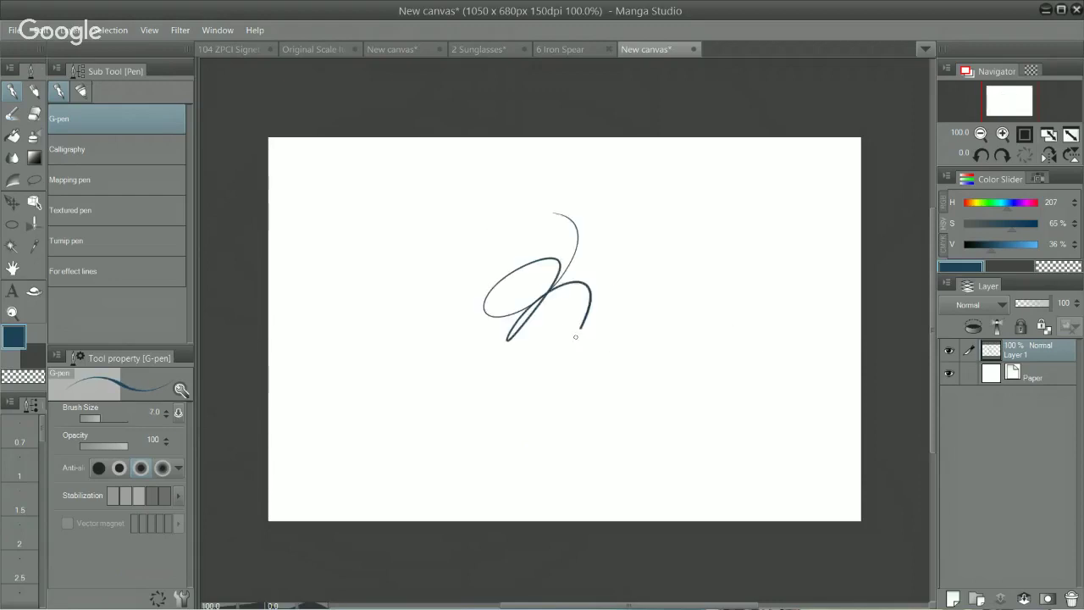
pyautogui.hotkey('ctrl', 'z')
pyautogui.moveTo(498, 276)
pyautogui.mouseDown()
pyautogui.moveTo(515, 264)
pyautogui.moveTo(515, 289)
pyautogui.mouseUp()
pyautogui.moveTo(525, 234)
pyautogui.mouseDown()
pyautogui.moveTo(566, 279)
pyautogui.moveTo(563, 342)
pyautogui.mouseUp()
pyautogui.hotkey('ctrl', 'z')
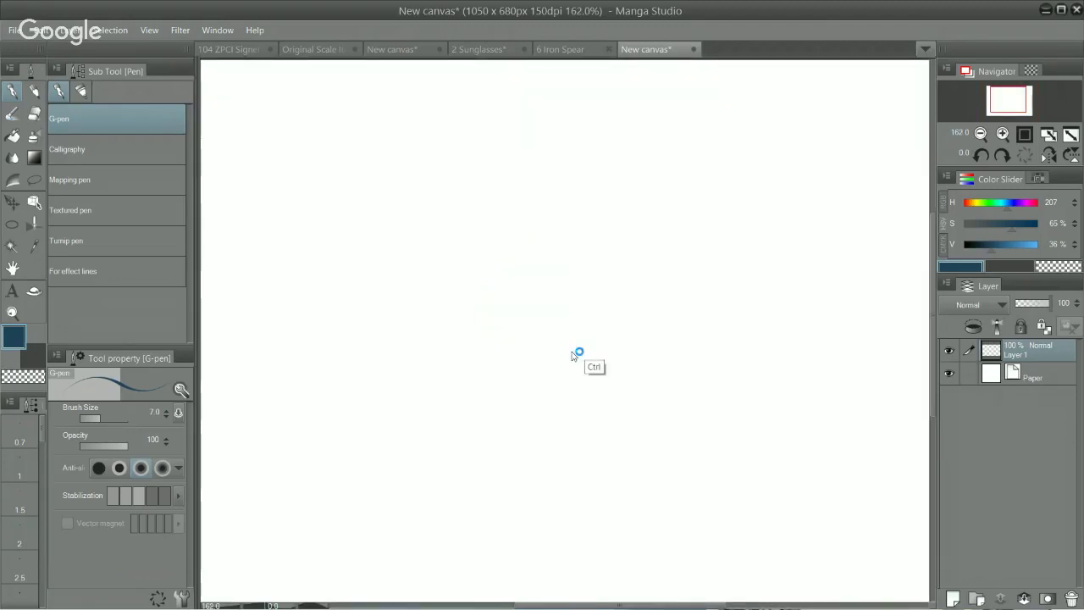
# Reduce the brush size to 4 and try it out with a rough oval and loose scribbles around it.
pyautogui.press('[')
pyautogui.press('[')
pyautogui.press('[')
pyautogui.moveTo(496, 315)
pyautogui.mouseDown()
pyautogui.moveTo(544, 366)
pyautogui.moveTo(580, 372)
pyautogui.mouseUp()
pyautogui.hotkey('ctrl', 'z')
pyautogui.moveTo(509, 214)
pyautogui.mouseDown()
pyautogui.moveTo(440, 288)
pyautogui.moveTo(511, 269)
pyautogui.moveTo(540, 203)
pyautogui.mouseUp()
pyautogui.hotkey('ctrl', 'z')
pyautogui.moveTo(476, 190)
pyautogui.mouseDown()
pyautogui.moveTo(476, 301)
pyautogui.moveTo(543, 198)
pyautogui.mouseUp()
pyautogui.hotkey('ctrl', 'z')
pyautogui.moveTo(388, 167)
pyautogui.mouseDown()
pyautogui.moveTo(339, 259)
pyautogui.moveTo(417, 250)
pyautogui.moveTo(396, 280)
pyautogui.mouseUp()
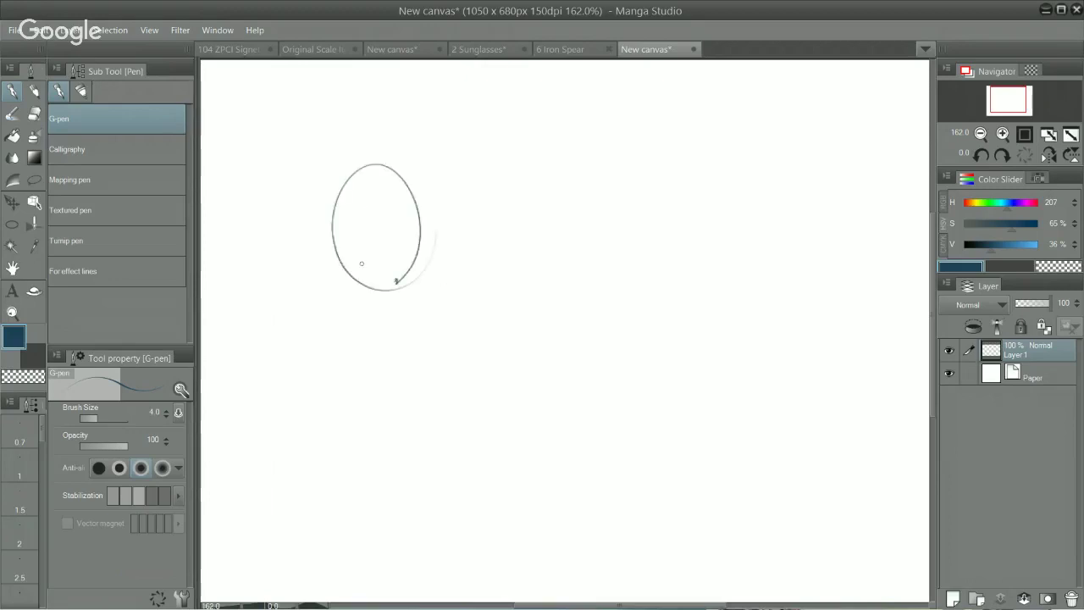
pyautogui.moveTo(343, 178)
pyautogui.mouseDown()
pyautogui.moveTo(326, 223)
pyautogui.moveTo(369, 296)
pyautogui.moveTo(341, 274)
pyautogui.moveTo(353, 319)
pyautogui.moveTo(405, 333)
pyautogui.moveTo(448, 280)
pyautogui.moveTo(430, 160)
pyautogui.moveTo(352, 150)
pyautogui.moveTo(425, 175)
pyautogui.moveTo(280, 292)
pyautogui.moveTo(397, 230)
pyautogui.moveTo(424, 292)
pyautogui.moveTo(484, 353)
pyautogui.moveTo(248, 265)
pyautogui.moveTo(388, 311)
pyautogui.moveTo(530, 214)
pyautogui.mouseUp()
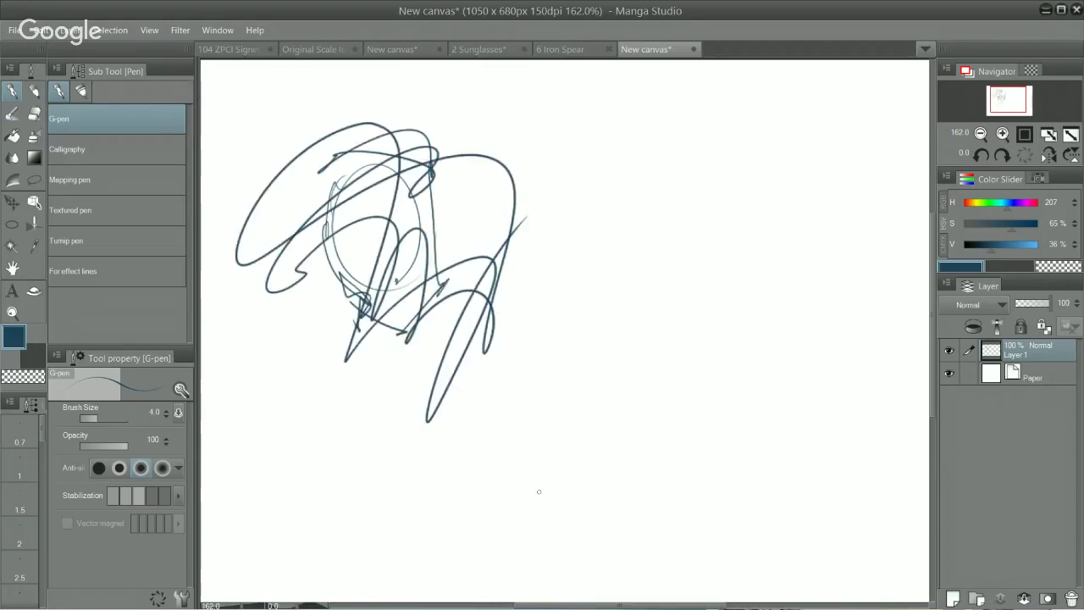
# Raise the brush size to 5, then lasso the whole scribbled sketch, delete it and clear the selection.
pyautogui.press(']')
pyautogui.press('m')
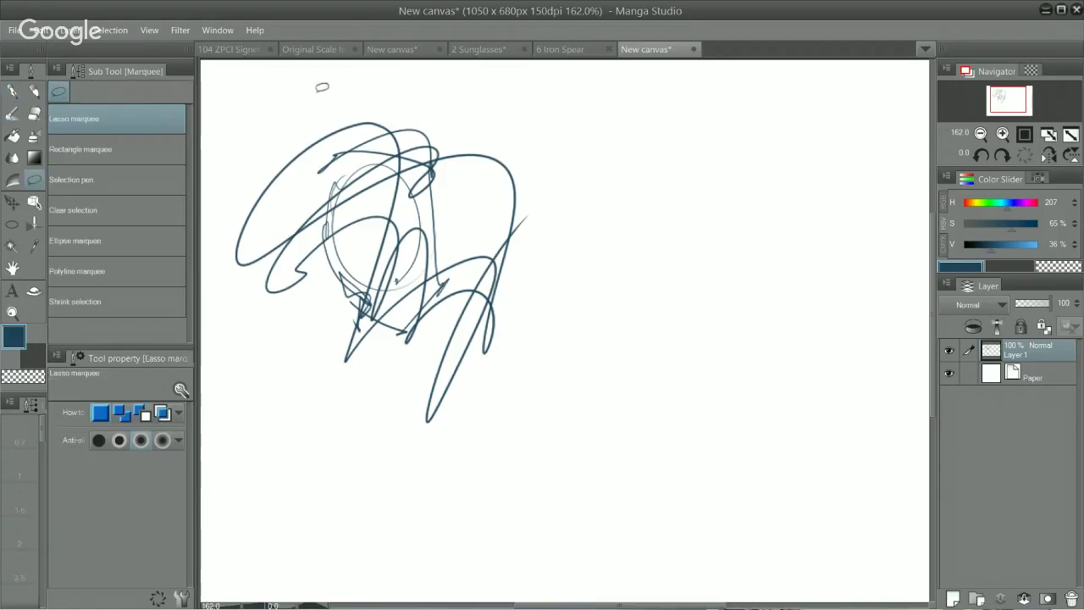
pyautogui.moveTo(321, 85)
pyautogui.mouseDown()
pyautogui.moveTo(416, 430)
pyautogui.moveTo(537, 111)
pyautogui.moveTo(419, 66)
pyautogui.mouseUp()
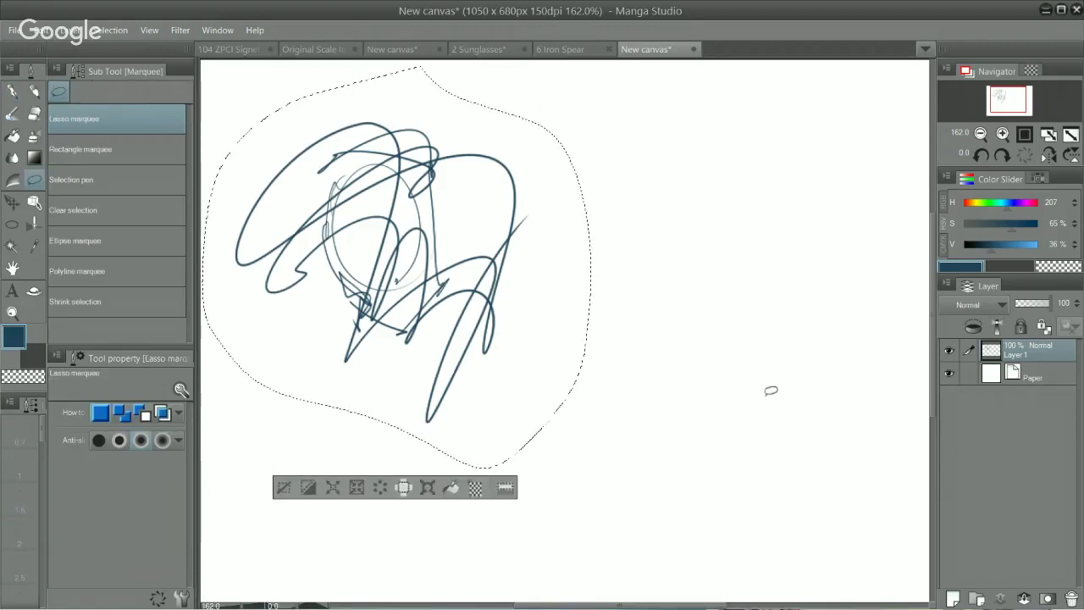
pyautogui.press('Delete')
pyautogui.hotkey('ctrl', 'd')
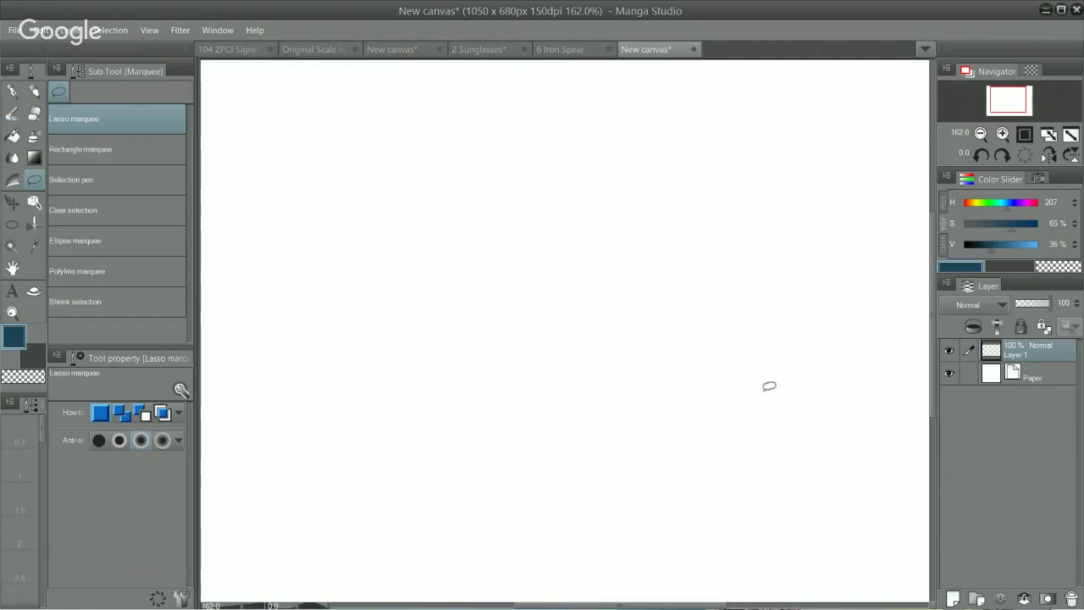
# Draw a round circle for the head with the G-pen in the upper-left area of the canvas.
pyautogui.press('p')
pyautogui.moveTo(356, 234); pyautogui.dragTo(363, 321)
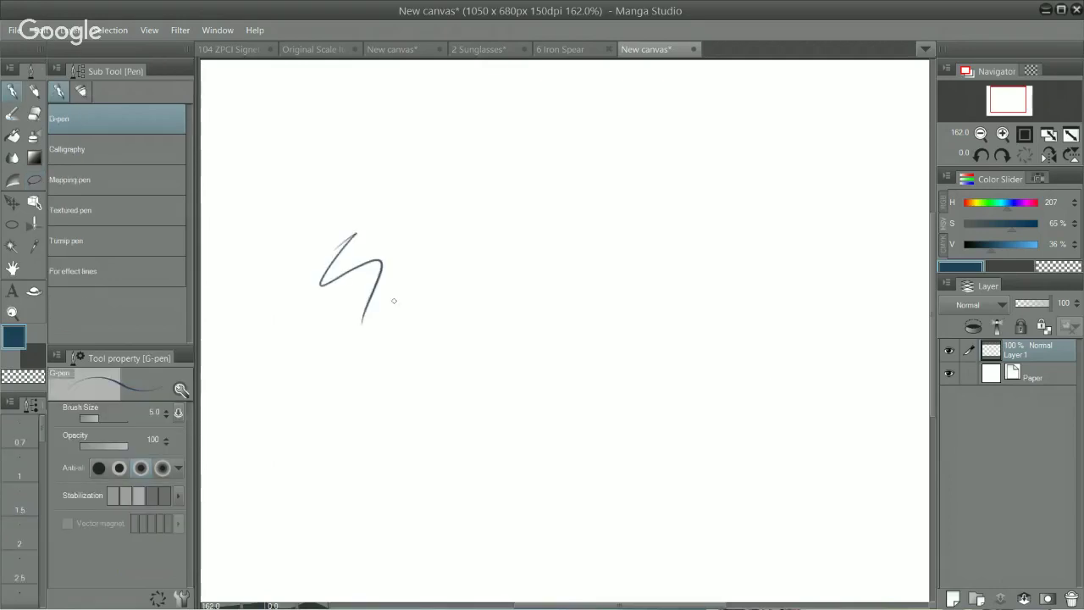
pyautogui.hotkey('ctrl', 'z')
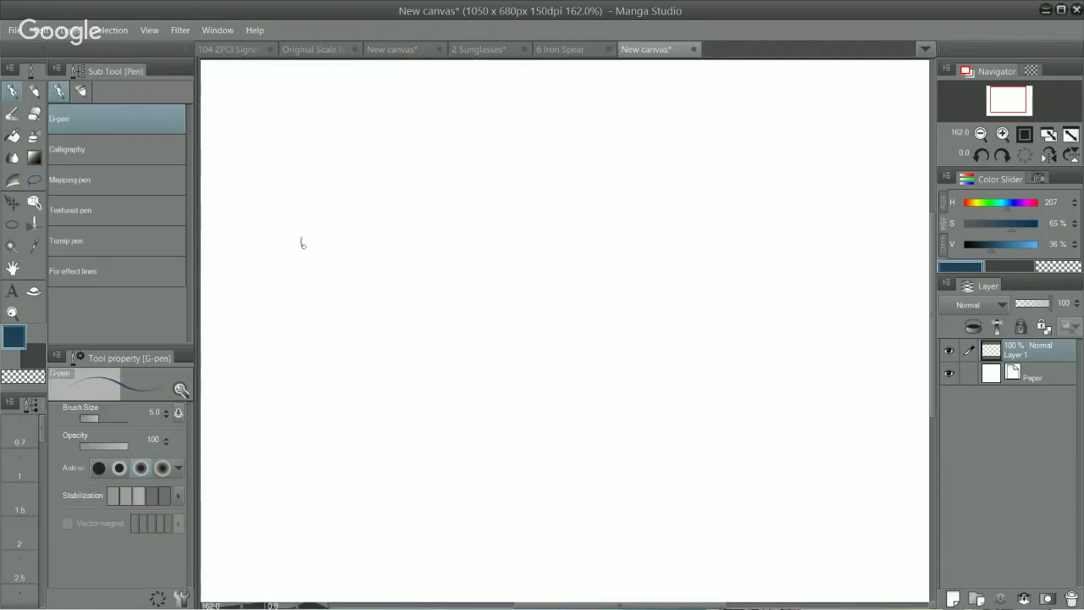
pyautogui.scroll(1, 375, 300)
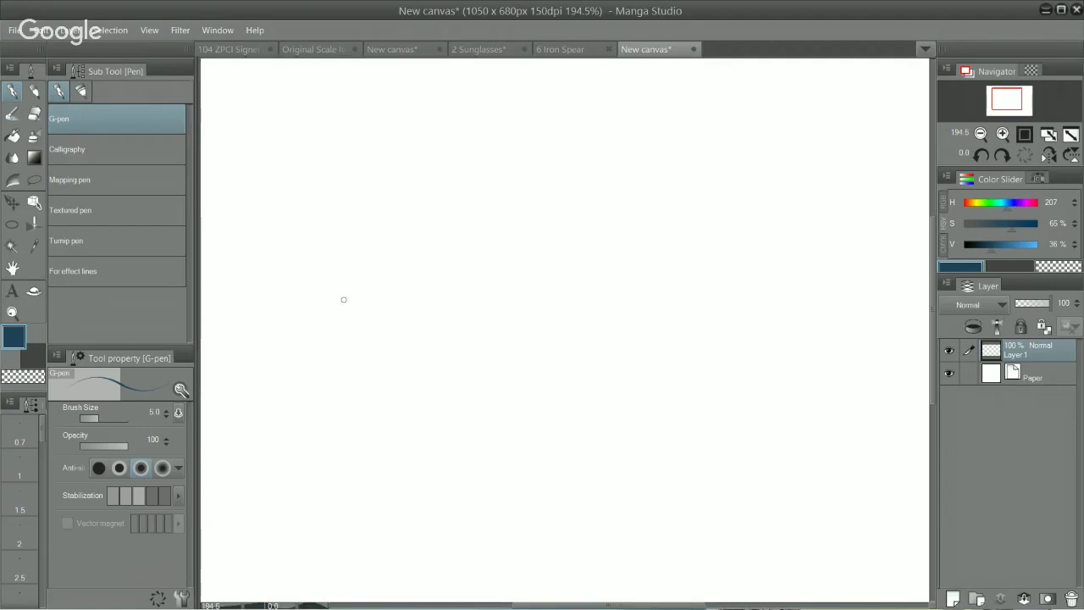
pyautogui.moveTo(343, 191); pyautogui.dragTo(420, 222)
pyautogui.hotkey('ctrl', 'z')
pyautogui.moveTo(360, 165)
pyautogui.mouseDown()
pyautogui.moveTo(421, 261)
pyautogui.moveTo(406, 181)
pyautogui.mouseUp()
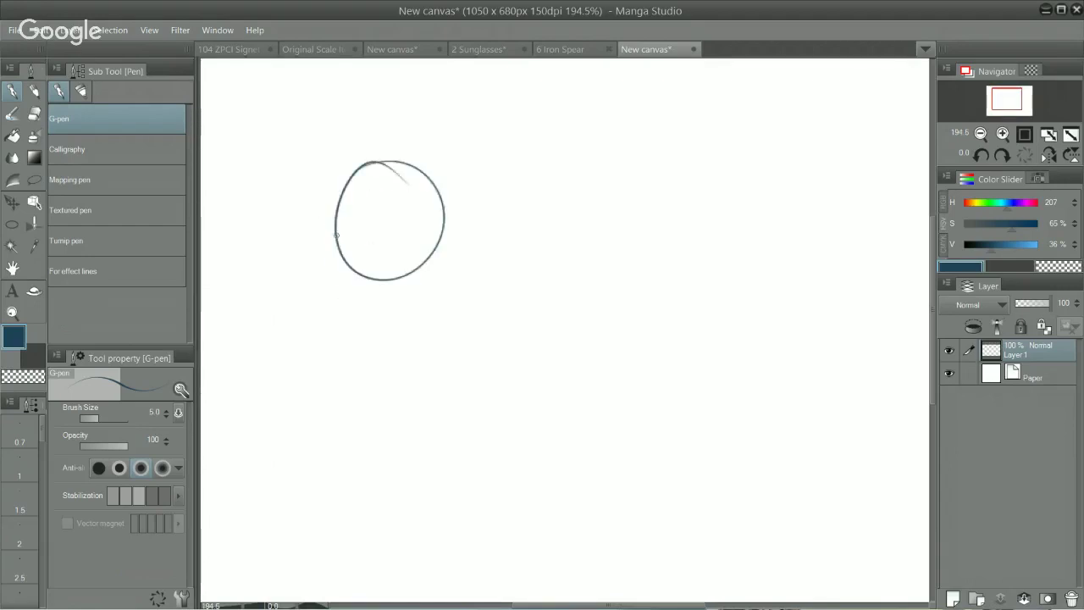
# Sketch the cheeks, jaw and pointed chin below the head circle and add a curved centre line down the face.
pyautogui.moveTo(328, 242)
pyautogui.mouseDown()
pyautogui.moveTo(357, 304)
pyautogui.moveTo(350, 290)
pyautogui.moveTo(413, 331)
pyautogui.mouseUp()
pyautogui.hotkey('ctrl', 'z')
pyautogui.moveTo(449, 222)
pyautogui.mouseDown()
pyautogui.moveTo(442, 288)
pyautogui.moveTo(412, 322)
pyautogui.mouseUp()
pyautogui.moveTo(443, 270); pyautogui.dragTo(415, 324)
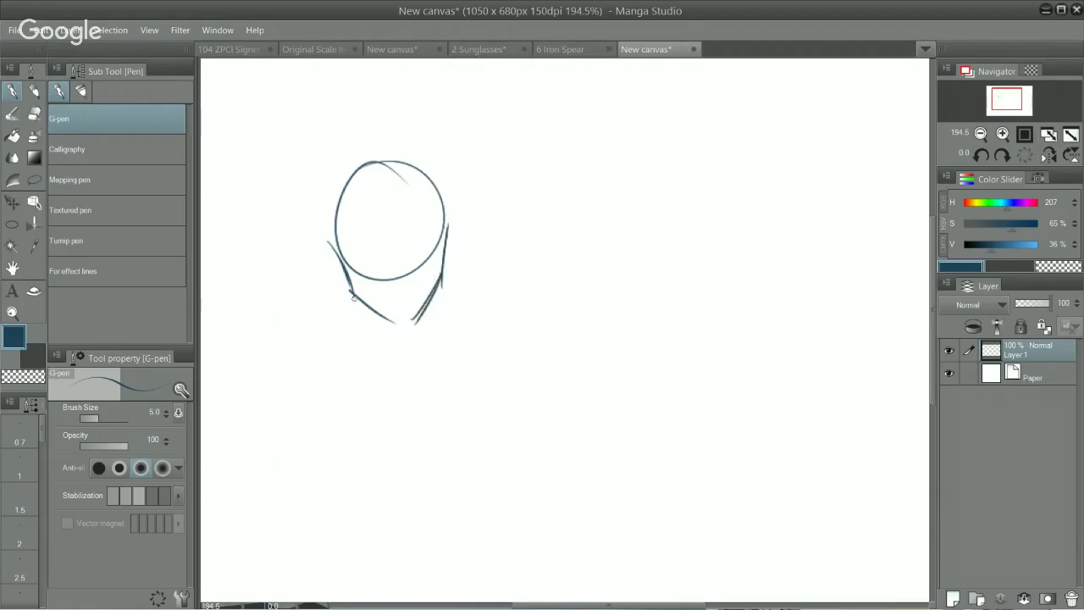
pyautogui.moveTo(352, 296); pyautogui.dragTo(420, 323)
pyautogui.moveTo(390, 183); pyautogui.dragTo(408, 290)
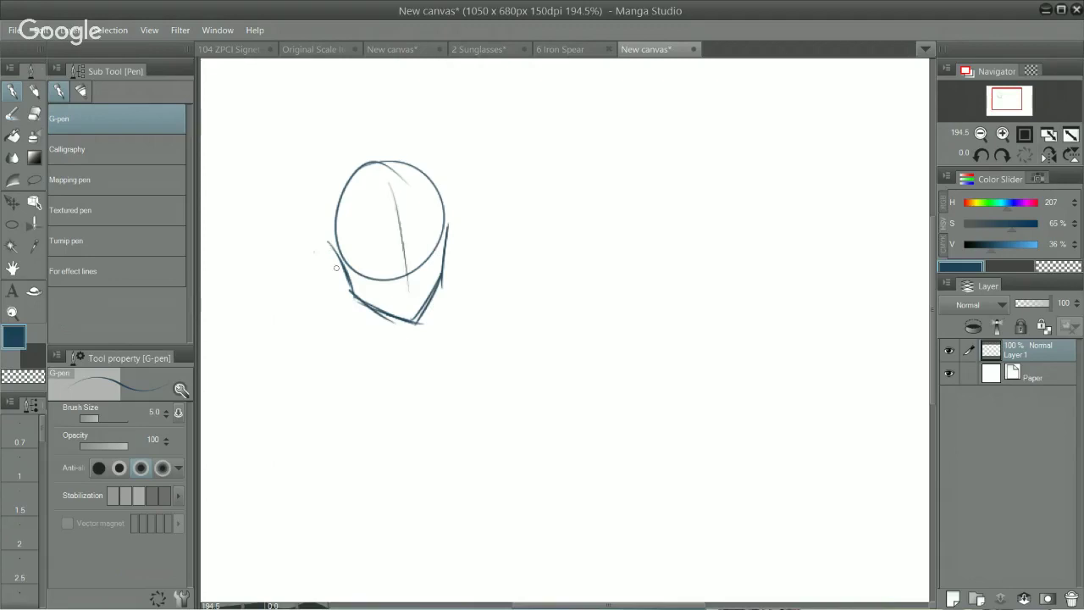
# Sketch both eyes on either side of the face's centre line and darken their upper lids and outer corners.
pyautogui.press('ctrl')
pyautogui.keyDown('ctrl'); pyautogui.click(406, 222); pyautogui.keyUp('ctrl')
pyautogui.moveTo(412, 252)
pyautogui.mouseDown()
pyautogui.moveTo(444, 234)
pyautogui.moveTo(423, 264)
pyautogui.mouseUp()
pyautogui.moveTo(345, 267)
pyautogui.mouseDown()
pyautogui.moveTo(364, 246)
pyautogui.moveTo(371, 259)
pyautogui.mouseUp()
pyautogui.moveTo(344, 266)
pyautogui.mouseDown()
pyautogui.moveTo(362, 277)
pyautogui.moveTo(366, 247)
pyautogui.moveTo(384, 263)
pyautogui.mouseUp()
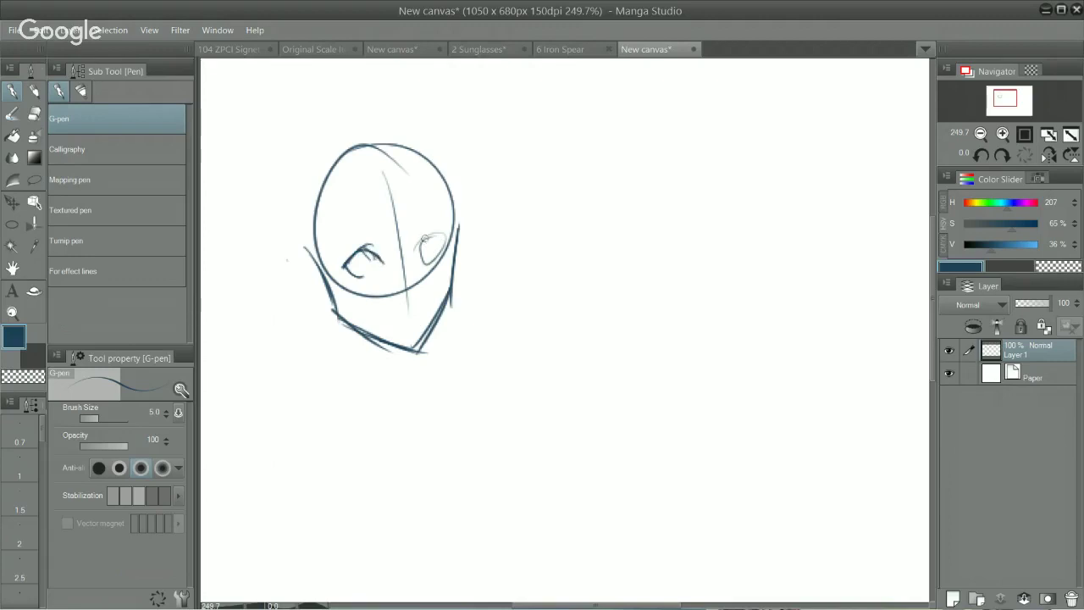
pyautogui.moveTo(430, 234)
pyautogui.mouseDown()
pyautogui.moveTo(421, 256)
pyautogui.moveTo(445, 232)
pyautogui.moveTo(442, 249)
pyautogui.mouseUp()
pyautogui.moveTo(342, 267); pyautogui.dragTo(353, 277)
pyautogui.moveTo(446, 238); pyautogui.dragTo(439, 244)
# Draw the eyebrows above both eyes and add a few thin hair strands falling over the forehead.
pyautogui.moveTo(370, 232)
pyautogui.mouseDown()
pyautogui.moveTo(334, 246)
pyautogui.moveTo(372, 241)
pyautogui.moveTo(364, 232)
pyautogui.moveTo(414, 233)
pyautogui.moveTo(454, 222)
pyautogui.mouseUp()
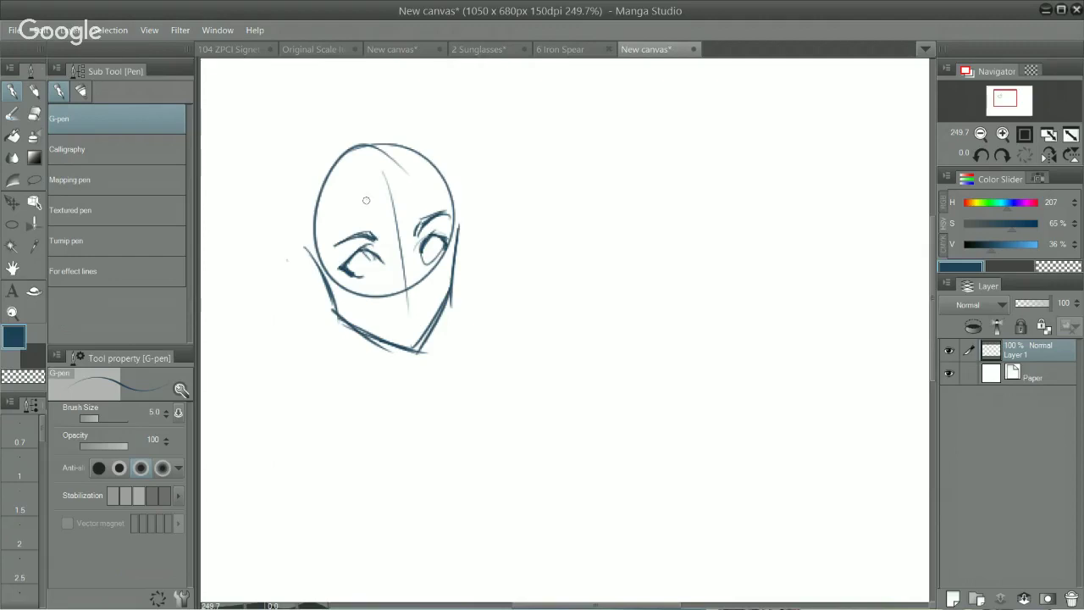
pyautogui.moveTo(366, 200)
pyautogui.mouseDown()
pyautogui.moveTo(366, 245)
pyautogui.moveTo(393, 256)
pyautogui.moveTo(399, 246)
pyautogui.mouseUp()
pyautogui.moveTo(411, 183)
pyautogui.mouseDown()
pyautogui.moveTo(434, 233)
pyautogui.moveTo(444, 222)
pyautogui.moveTo(447, 230)
pyautogui.mouseUp()
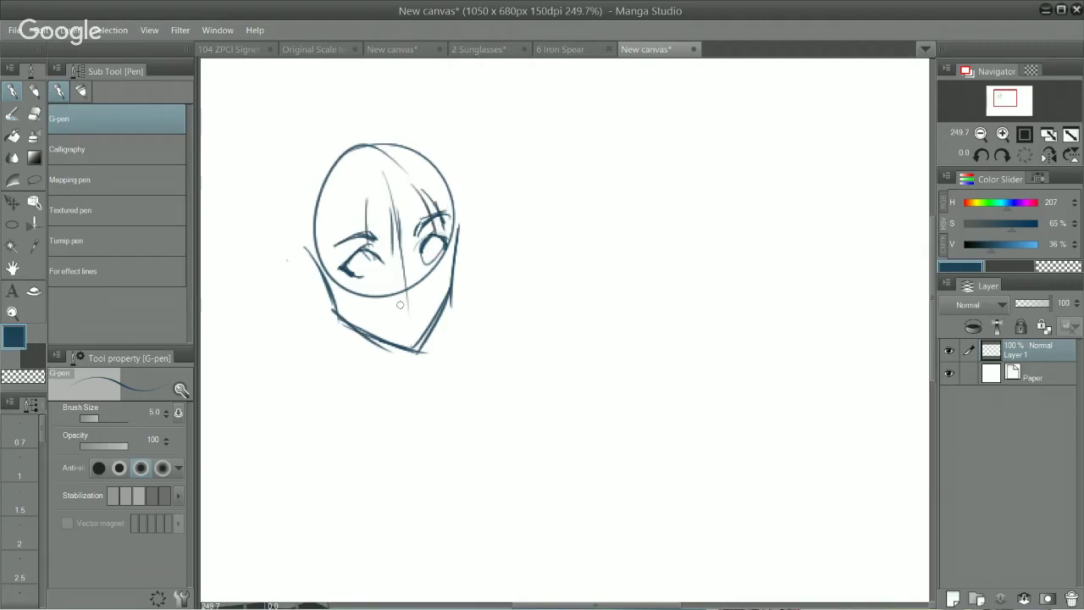
# Flip the view horizontally and place two small marks for the mouth corners beneath the nose.
pyautogui.click(1048, 156)
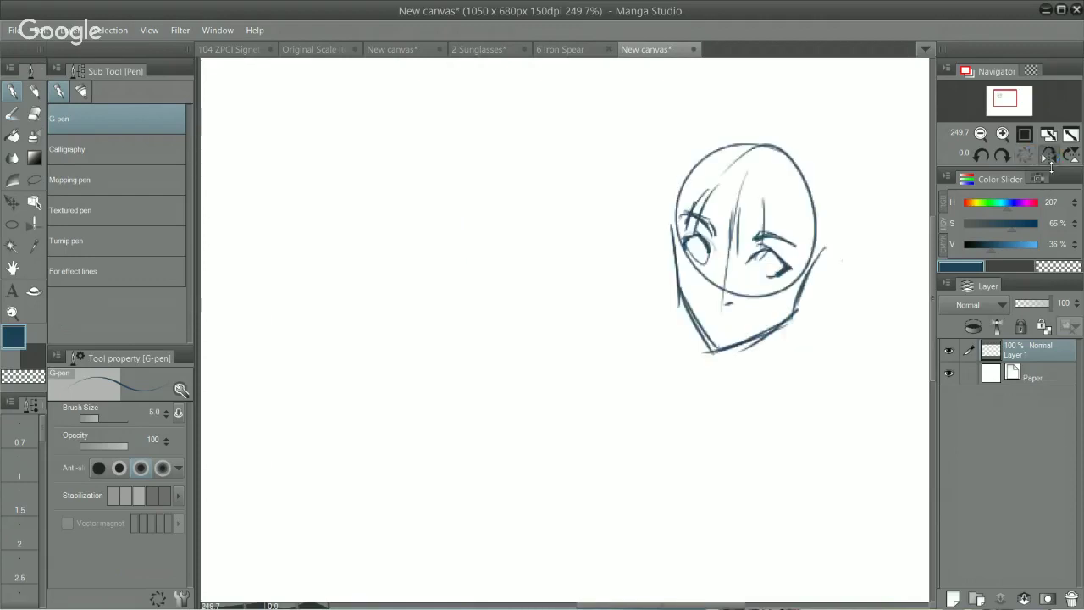
pyautogui.moveTo(693, 368); pyautogui.dragTo(477, 376)
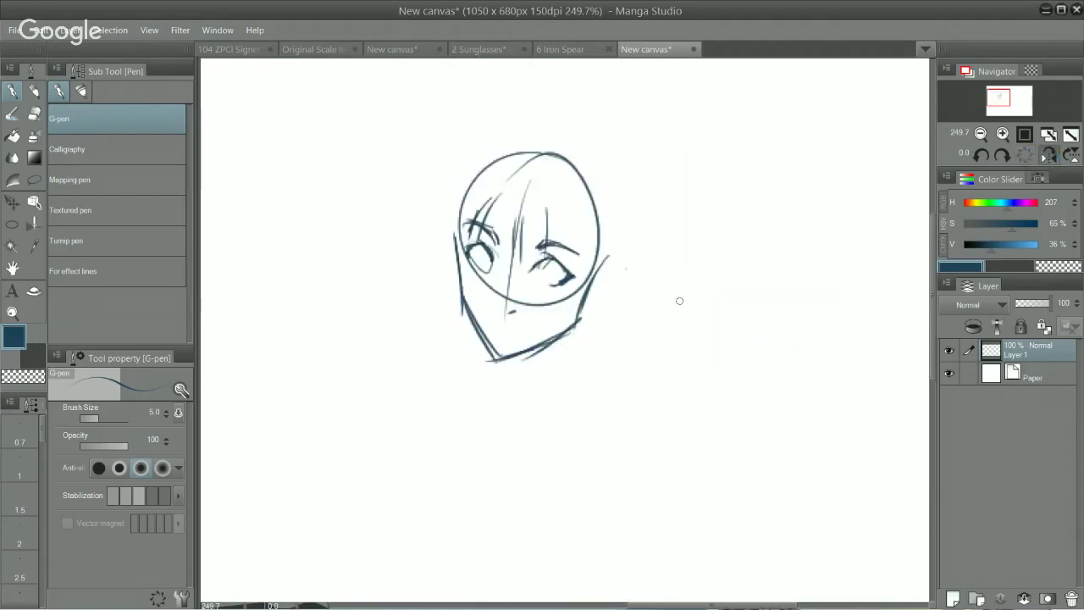
pyautogui.moveTo(494, 320); pyautogui.dragTo(497, 321)
pyautogui.hotkey('ctrl', 'z')
pyautogui.click(493, 321)
pyautogui.click(521, 327)
# Refine the far cheek line, trim its outer edge with the transparent colour, and strengthen the jaw down to the chin.
pyautogui.moveTo(452, 230); pyautogui.dragTo(461, 293)
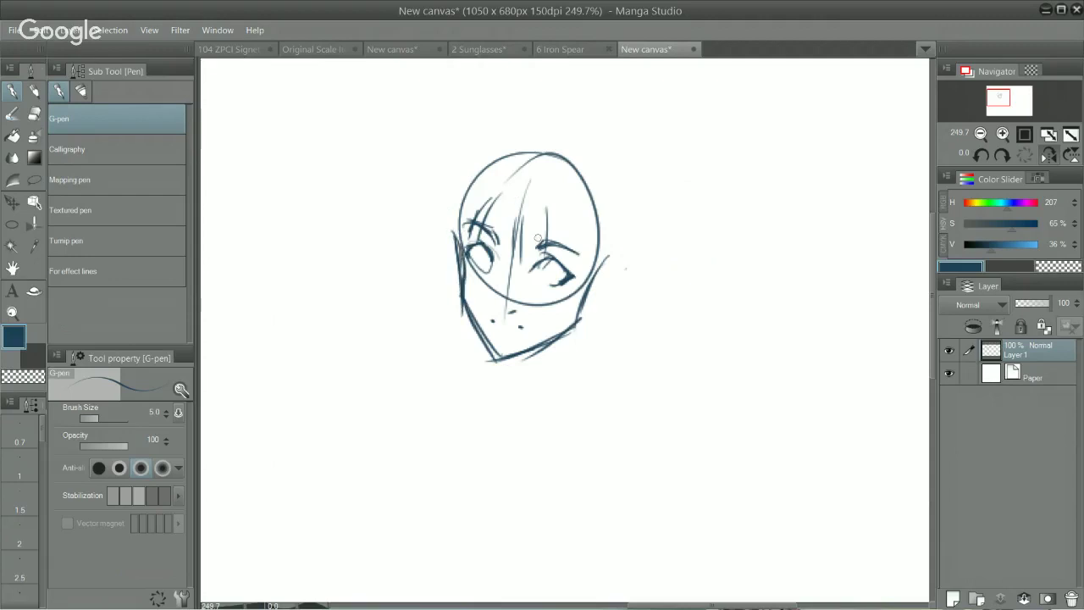
pyautogui.press('c')
pyautogui.moveTo(457, 264)
pyautogui.mouseDown()
pyautogui.moveTo(456, 254)
pyautogui.moveTo(460, 314)
pyautogui.mouseUp()
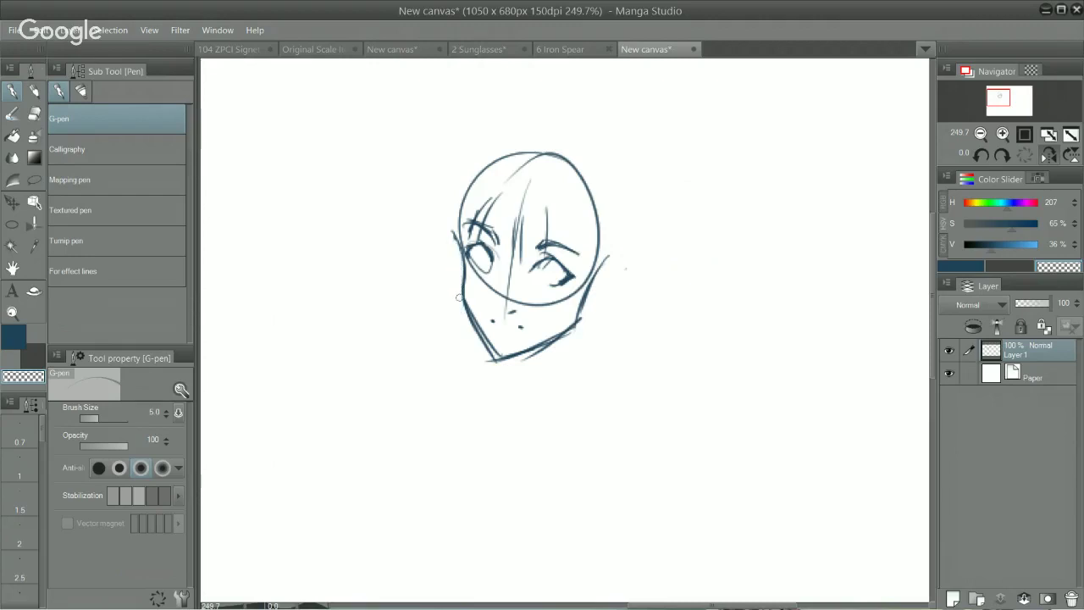
pyautogui.press('c')
pyautogui.moveTo(464, 273)
pyautogui.mouseDown()
pyautogui.moveTo(481, 336)
pyautogui.moveTo(560, 329)
pyautogui.moveTo(496, 357)
pyautogui.moveTo(568, 327)
pyautogui.mouseUp()
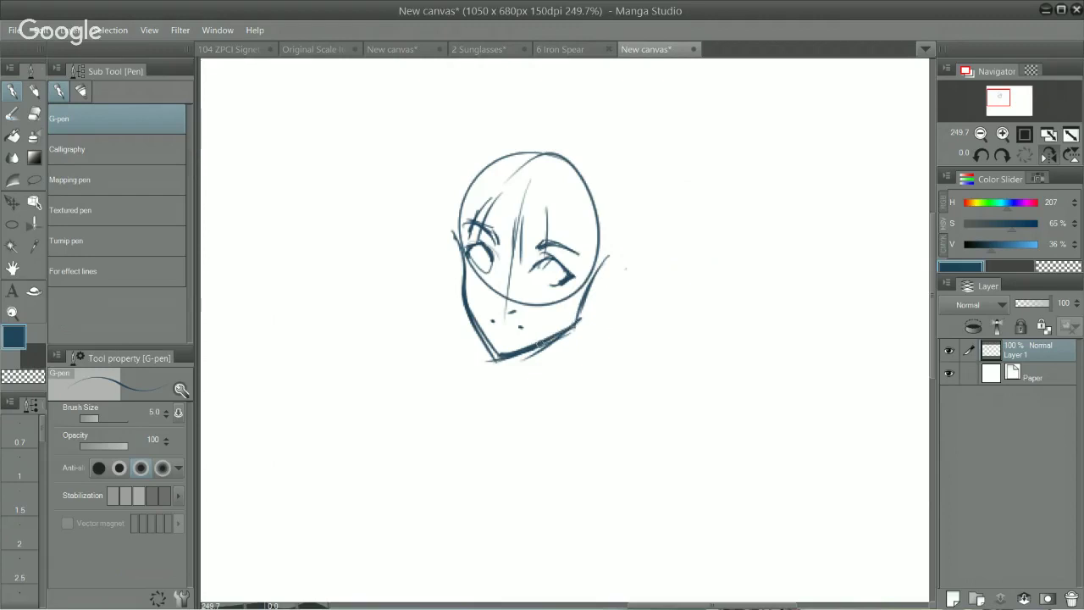
# Flip the view back, thicken the near cheek line above the jaw corner and trim its inner edge with the transparent colour.
pyautogui.click(1049, 153)
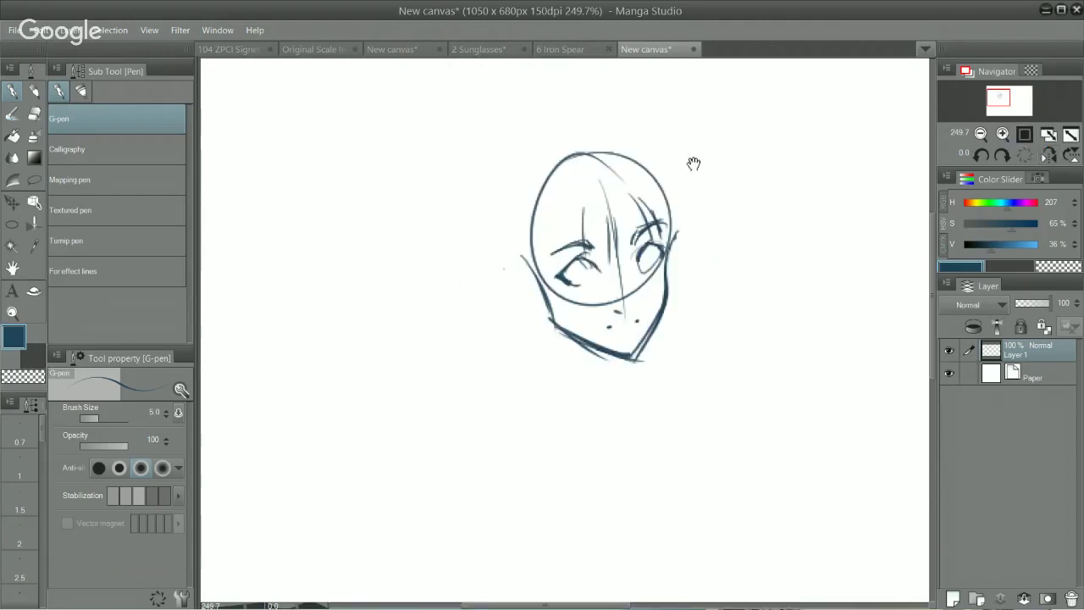
pyautogui.moveTo(757, 133); pyautogui.dragTo(767, 287)
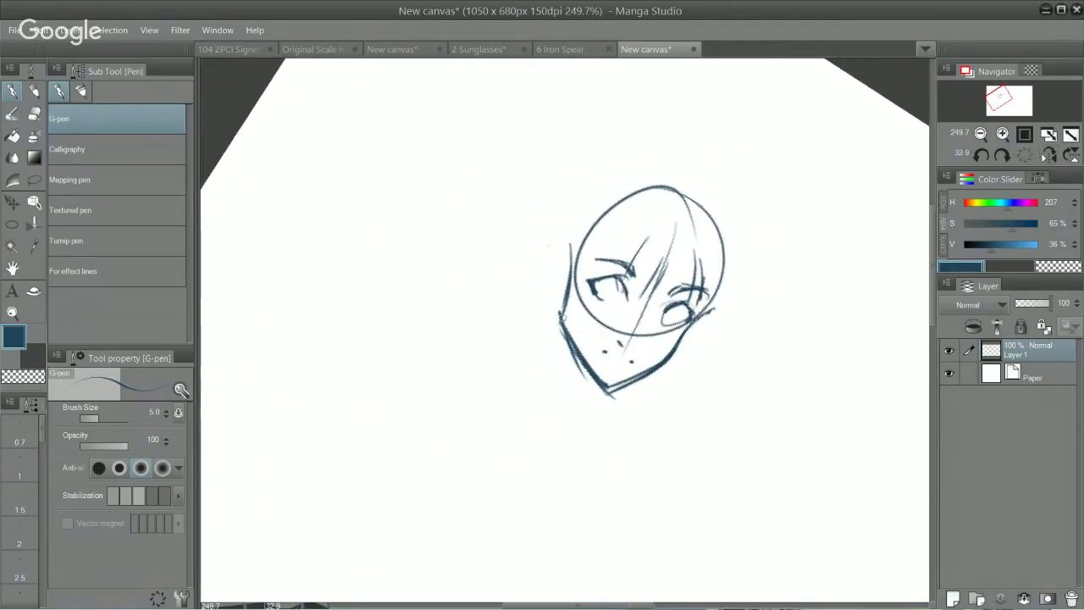
pyautogui.moveTo(559, 318); pyautogui.dragTo(573, 247)
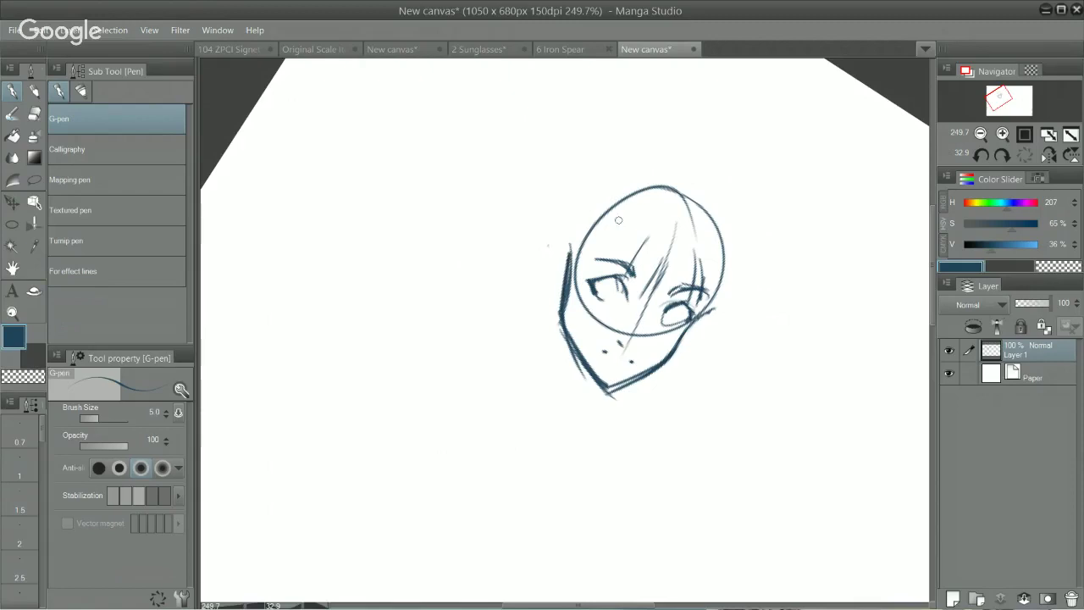
pyautogui.press('c')
pyautogui.moveTo(567, 316); pyautogui.dragTo(576, 253)
pyautogui.moveTo(565, 317); pyautogui.dragTo(575, 251)
pyautogui.press('c')
pyautogui.hotkey('shift', 'space')
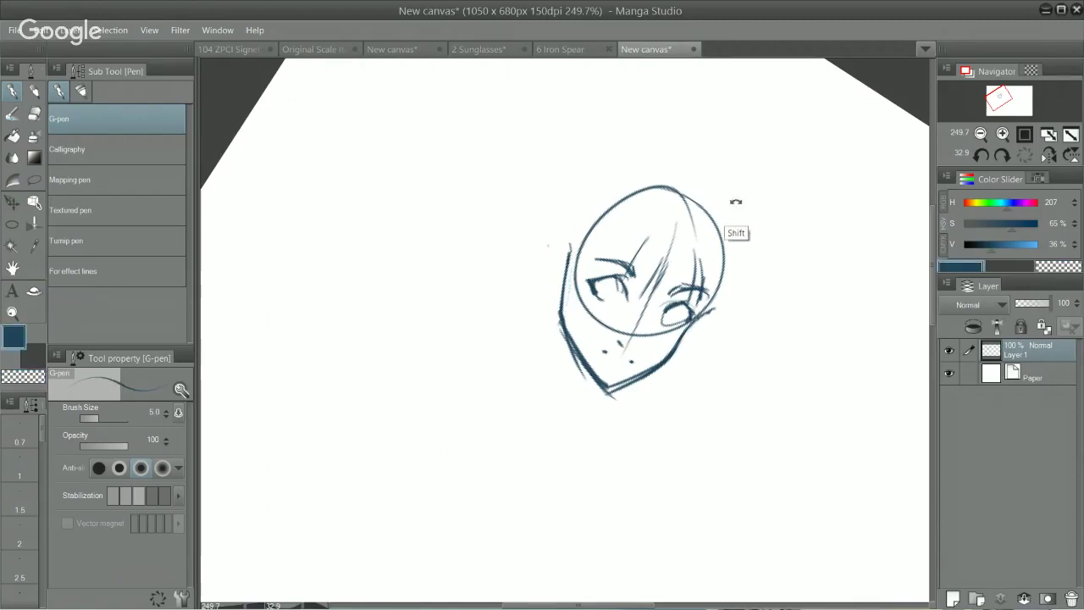
# Draw the ear lobe beside the near cheek and a long vertical line running down past it.
pyautogui.moveTo(728, 175); pyautogui.dragTo(623, 111)
pyautogui.moveTo(616, 343)
pyautogui.mouseDown()
pyautogui.moveTo(547, 380)
pyautogui.moveTo(475, 392)
pyautogui.mouseUp()
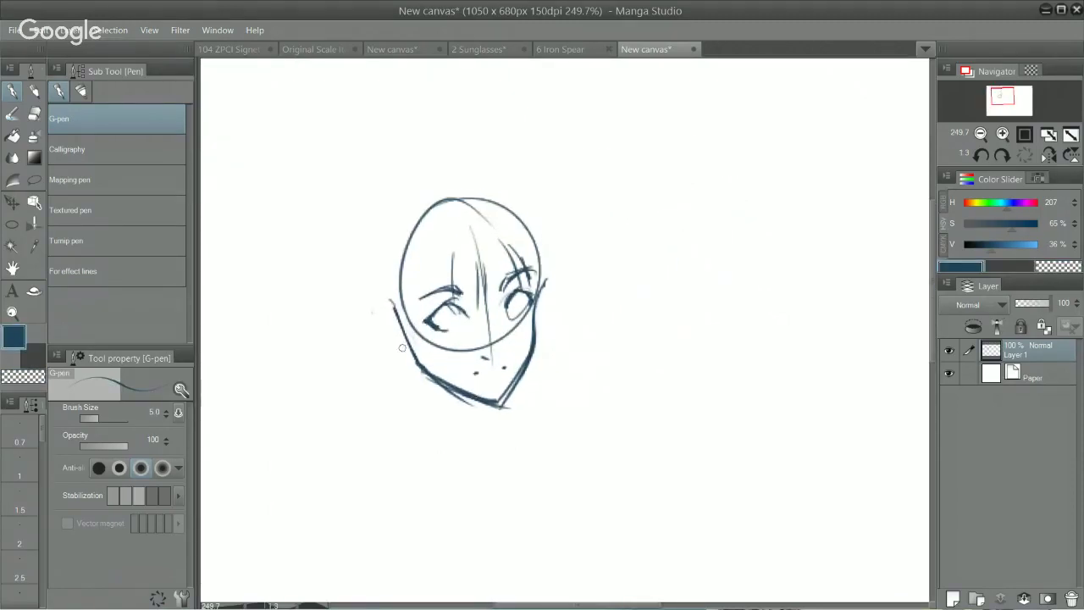
pyautogui.moveTo(395, 348); pyautogui.dragTo(412, 349)
pyautogui.moveTo(391, 305); pyautogui.dragTo(393, 379)
# Sketch hair strands along both sides of the forehead and draw the irises inside both eyes.
pyautogui.moveTo(514, 226); pyautogui.dragTo(537, 286)
pyautogui.moveTo(429, 219)
pyautogui.mouseDown()
pyautogui.moveTo(409, 274)
pyautogui.moveTo(422, 271)
pyautogui.moveTo(423, 234)
pyautogui.moveTo(415, 295)
pyautogui.moveTo(447, 301)
pyautogui.mouseUp()
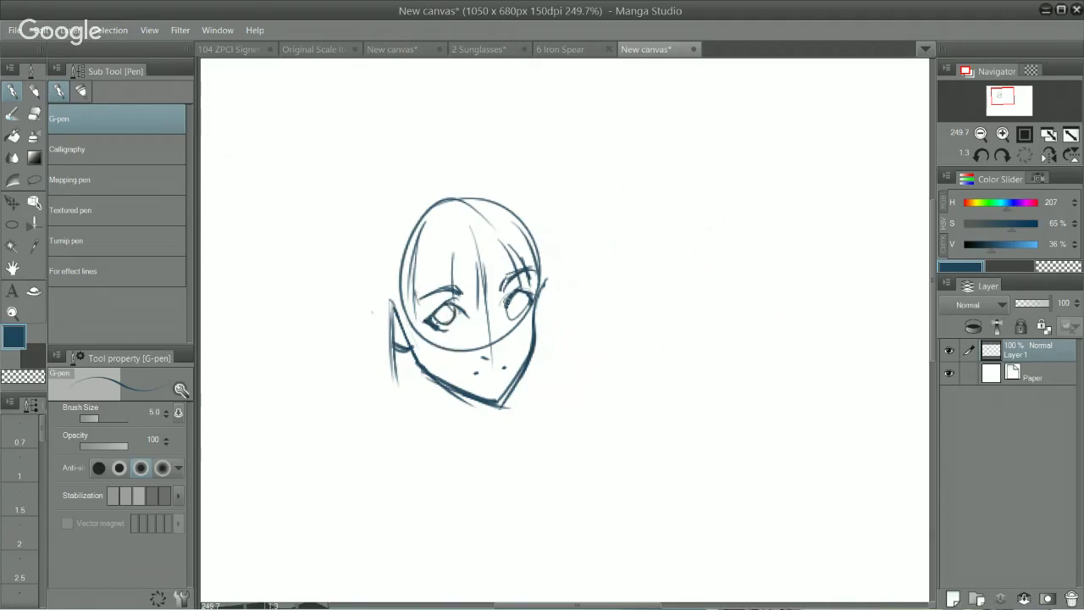
pyautogui.moveTo(520, 288); pyautogui.dragTo(513, 315)
# Draw the hair parting and the outer hair contour over the crown and far side of the head.
pyautogui.moveTo(465, 204); pyautogui.dragTo(484, 233)
pyautogui.moveTo(452, 180)
pyautogui.mouseDown()
pyautogui.moveTo(502, 279)
pyautogui.moveTo(471, 196)
pyautogui.moveTo(515, 206)
pyautogui.moveTo(543, 269)
pyautogui.mouseUp()
pyautogui.hotkey('ctrl', 'z')
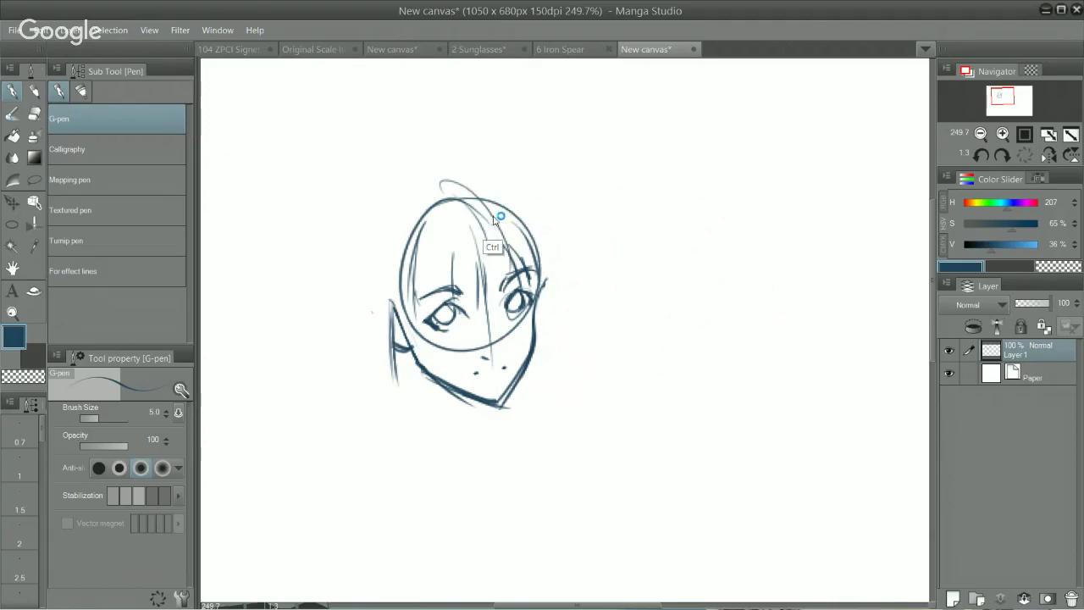
pyautogui.hotkey('ctrl', 'z')
pyautogui.moveTo(452, 196)
pyautogui.mouseDown()
pyautogui.moveTo(488, 201)
pyautogui.moveTo(511, 240)
pyautogui.mouseUp()
pyautogui.moveTo(492, 194); pyautogui.dragTo(542, 248)
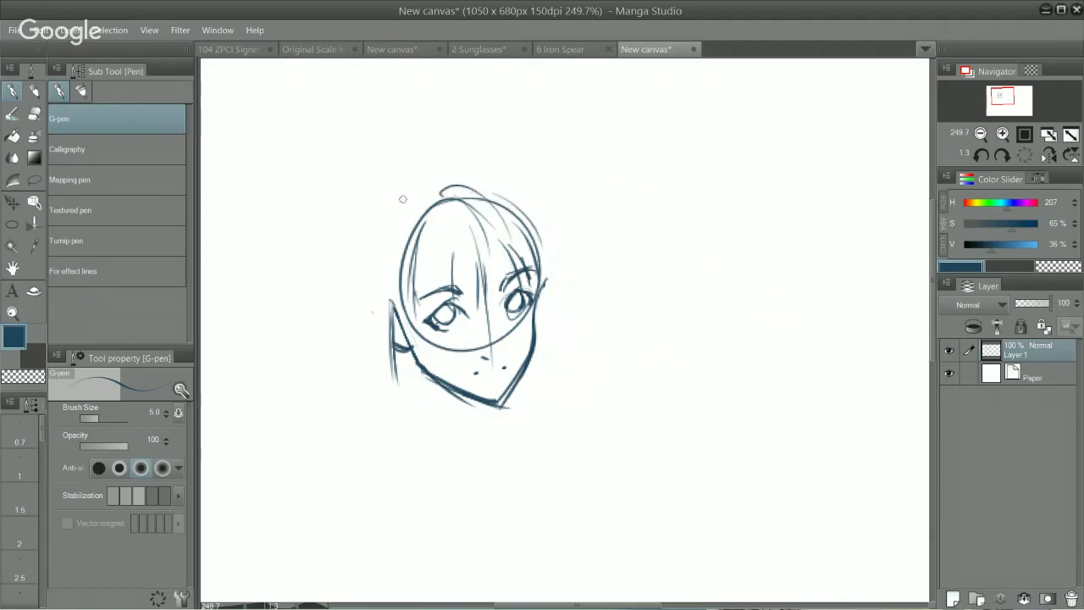
# Sketch the outer contour of the long hair from beside the crown down past the ear to below the chin.
pyautogui.moveTo(400, 203); pyautogui.dragTo(373, 306)
pyautogui.moveTo(359, 269); pyautogui.dragTo(367, 425)
pyautogui.hotkey('ctrl', 'z')
pyautogui.moveTo(365, 291); pyautogui.dragTo(389, 452)
pyautogui.moveTo(373, 313); pyautogui.dragTo(411, 466)
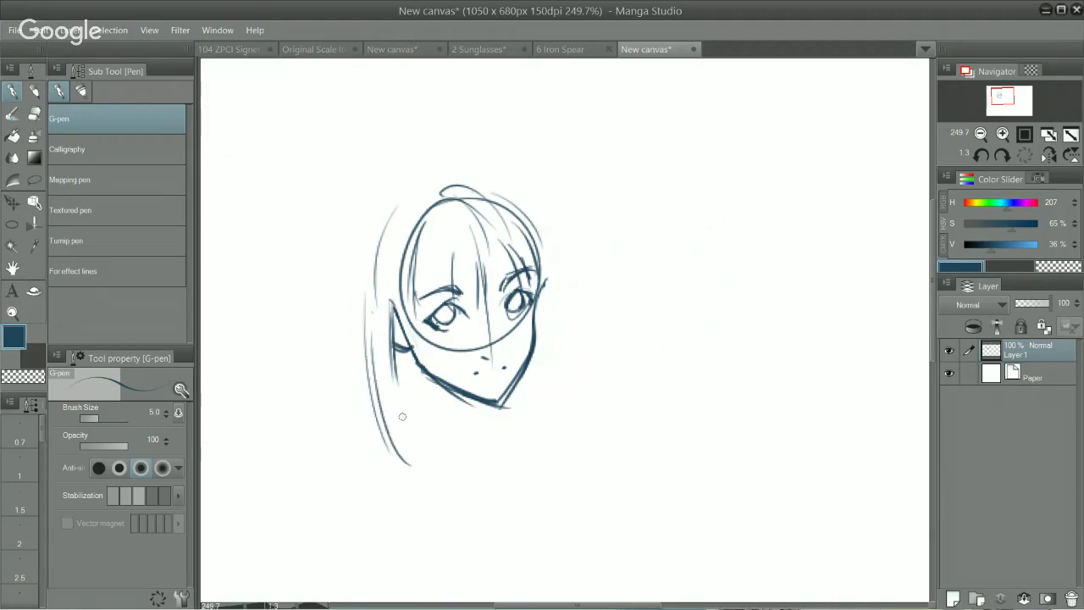
# Add inner strands to the long hair beside the face and bring them to a tapered tip below the jaw.
pyautogui.moveTo(373, 351); pyautogui.dragTo(410, 466)
pyautogui.moveTo(387, 345)
pyautogui.mouseDown()
pyautogui.moveTo(437, 488)
pyautogui.moveTo(456, 508)
pyautogui.mouseUp()
pyautogui.hotkey('ctrl', 'z')
pyautogui.moveTo(404, 450); pyautogui.dragTo(462, 494)
pyautogui.hotkey('ctrl', 'z')
pyautogui.hotkey('ctrl', 'z')
pyautogui.moveTo(406, 456); pyautogui.dragTo(456, 491)
pyautogui.moveTo(397, 315); pyautogui.dragTo(432, 476)
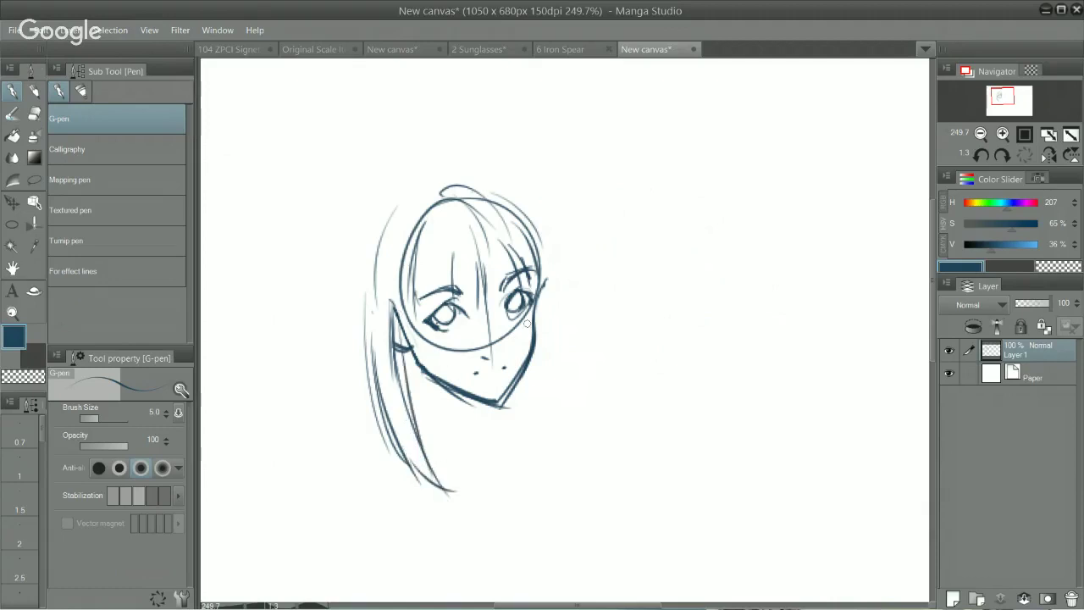
# Draw the long hair on the far side of the face, with layered strands curving inward below the chin.
pyautogui.moveTo(537, 296); pyautogui.dragTo(555, 449)
pyautogui.moveTo(542, 315); pyautogui.dragTo(539, 471)
pyautogui.moveTo(523, 374); pyautogui.dragTo(498, 466)
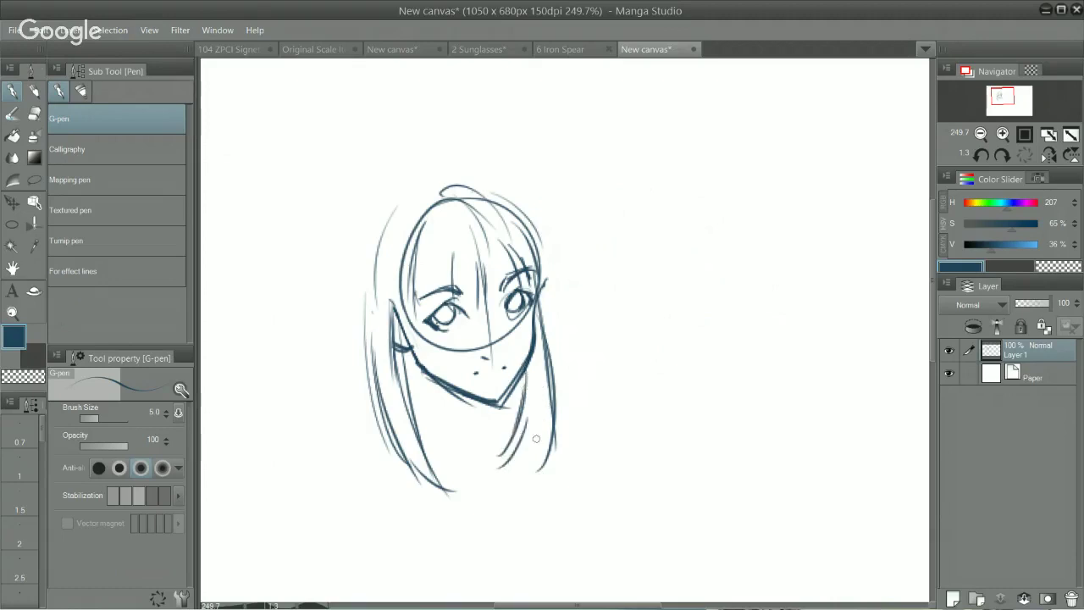
pyautogui.hotkey('ctrl', 'z')
pyautogui.hotkey('ctrl', 'z')
pyautogui.moveTo(524, 376); pyautogui.dragTo(496, 447)
pyautogui.moveTo(525, 410); pyautogui.dragTo(507, 476)
pyautogui.hotkey('ctrl', 'z')
pyautogui.moveTo(522, 421); pyautogui.dragTo(499, 495)
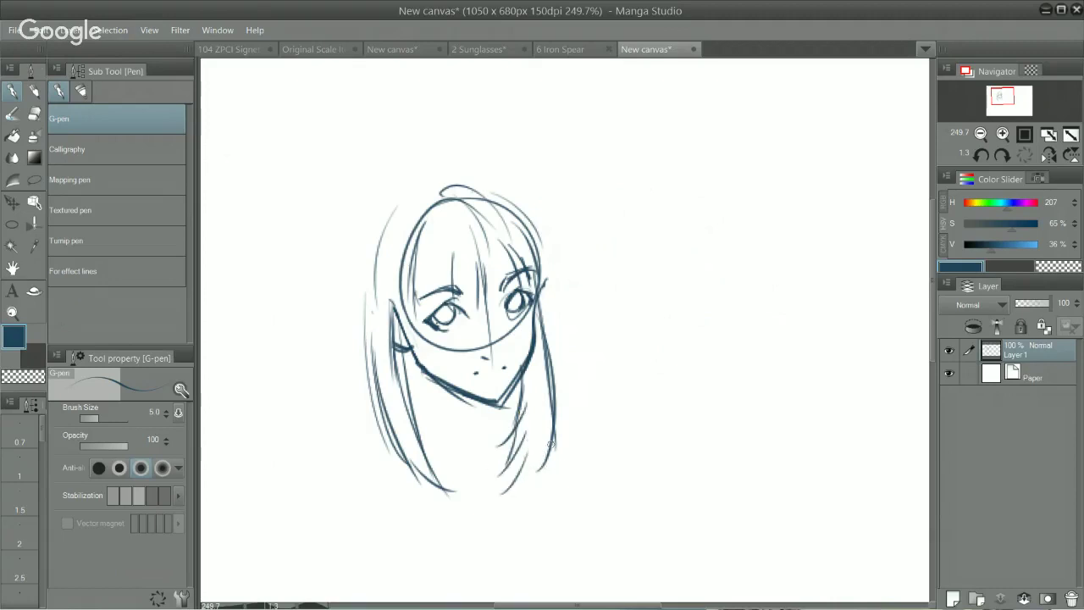
pyautogui.moveTo(551, 442); pyautogui.dragTo(513, 521)
pyautogui.moveTo(533, 416); pyautogui.dragTo(490, 515)
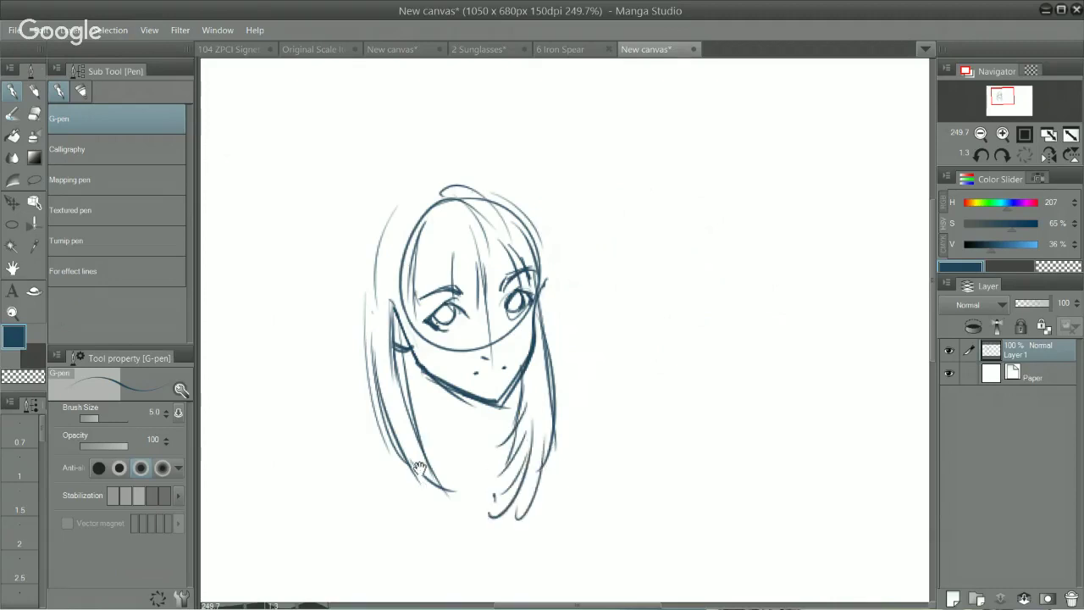
# Extend the near-side hair with lower strands tapering to a tip, and add an inner strand above them.
pyautogui.moveTo(426, 490)
pyautogui.mouseDown()
pyautogui.moveTo(411, 362)
pyautogui.moveTo(407, 410)
pyautogui.mouseUp()
pyautogui.moveTo(381, 358)
pyautogui.mouseDown()
pyautogui.moveTo(437, 422)
pyautogui.moveTo(429, 417)
pyautogui.mouseUp()
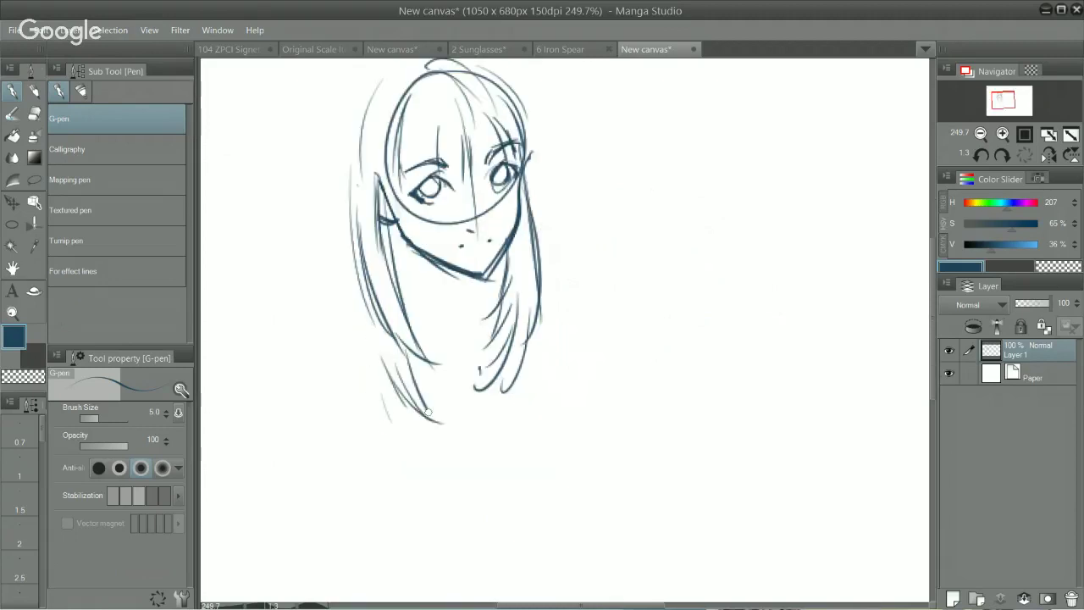
pyautogui.moveTo(420, 354); pyautogui.dragTo(442, 423)
pyautogui.moveTo(422, 366); pyautogui.dragTo(435, 415)
pyautogui.moveTo(406, 326)
pyautogui.mouseDown()
pyautogui.moveTo(406, 369)
pyautogui.moveTo(411, 471)
pyautogui.mouseUp()
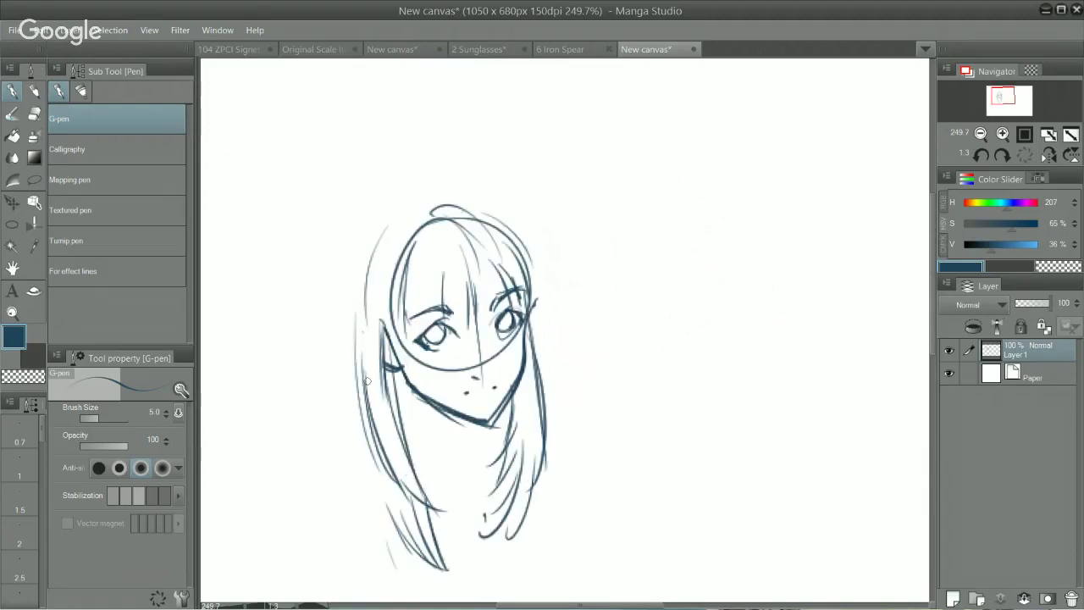
pyautogui.moveTo(375, 402); pyautogui.dragTo(437, 485)
pyautogui.hotkey('ctrl', 'z')
pyautogui.moveTo(387, 439); pyautogui.dragTo(435, 502)
# Draw the outer hair contour from the back of the head up over the near side of the crown.
pyautogui.moveTo(354, 254); pyautogui.dragTo(350, 343)
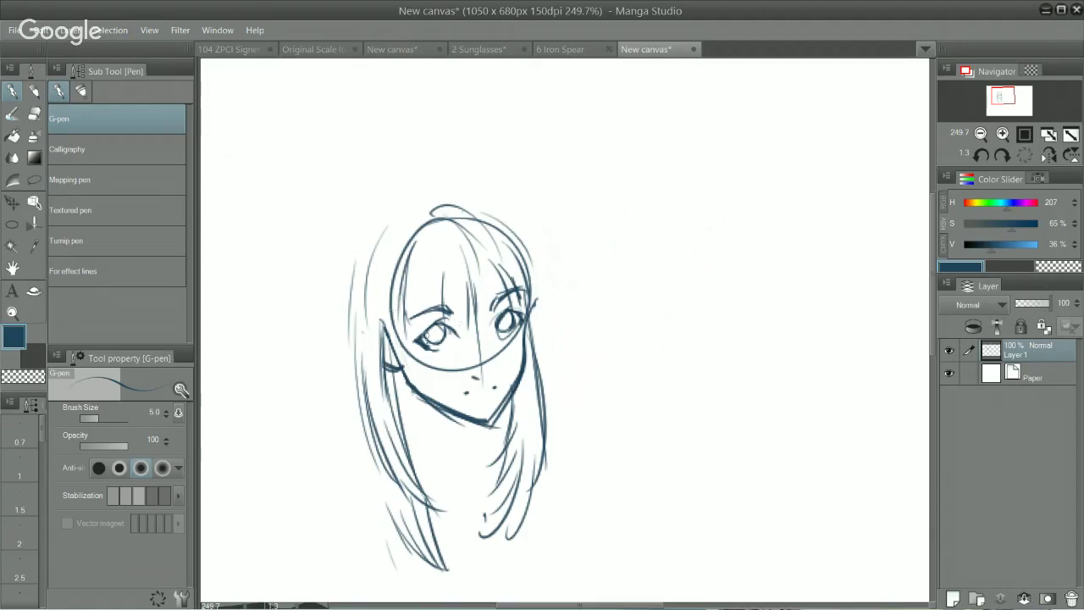
pyautogui.moveTo(439, 329); pyautogui.dragTo(415, 344)
pyautogui.moveTo(342, 288); pyautogui.dragTo(403, 212)
pyautogui.moveTo(345, 269); pyautogui.dragTo(427, 211)
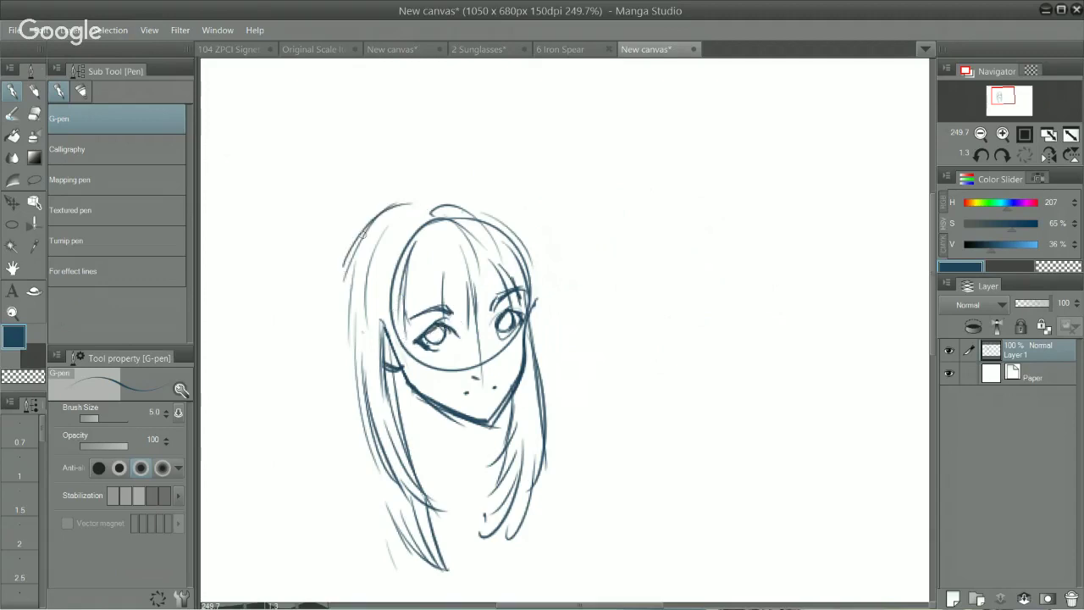
pyautogui.moveTo(363, 235); pyautogui.dragTo(435, 219)
# Draw a bold outer hair contour over the far side of the crown with several overlapping curved strokes.
pyautogui.moveTo(675, 170)
pyautogui.mouseDown()
pyautogui.moveTo(666, 322)
pyautogui.moveTo(593, 110)
pyautogui.moveTo(531, 100)
pyautogui.moveTo(419, 124)
pyautogui.mouseUp()
pyautogui.hotkey('ctrl', 'z')
pyautogui.hotkey('ctrl', 'z')
pyautogui.moveTo(384, 422); pyautogui.dragTo(449, 342)
pyautogui.moveTo(386, 427); pyautogui.dragTo(424, 355)
pyautogui.hotkey('ctrl', 'z')
pyautogui.moveTo(387, 405); pyautogui.dragTo(468, 342)
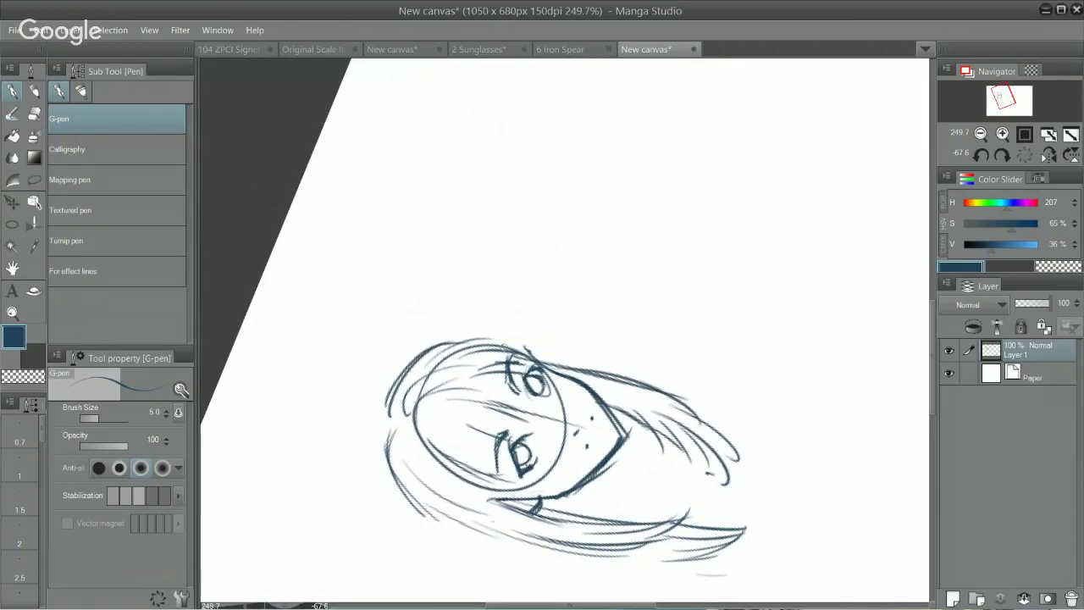
pyautogui.moveTo(401, 367); pyautogui.dragTo(474, 340)
pyautogui.moveTo(408, 373); pyautogui.dragTo(487, 338)
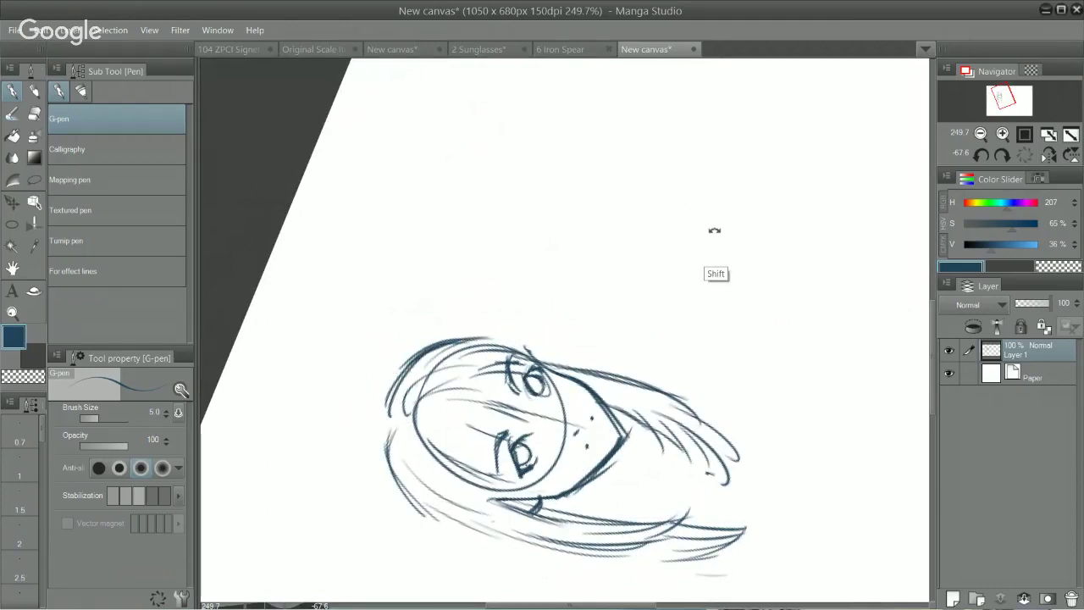
# Sketch the cheeks, jawline and narrow flat chin of a second head on the empty canvas beside the first.
pyautogui.moveTo(714, 232)
pyautogui.mouseDown()
pyautogui.moveTo(581, 522)
pyautogui.moveTo(531, 558)
pyautogui.moveTo(666, 363)
pyautogui.moveTo(636, 407)
pyautogui.moveTo(530, 245)
pyautogui.mouseUp()
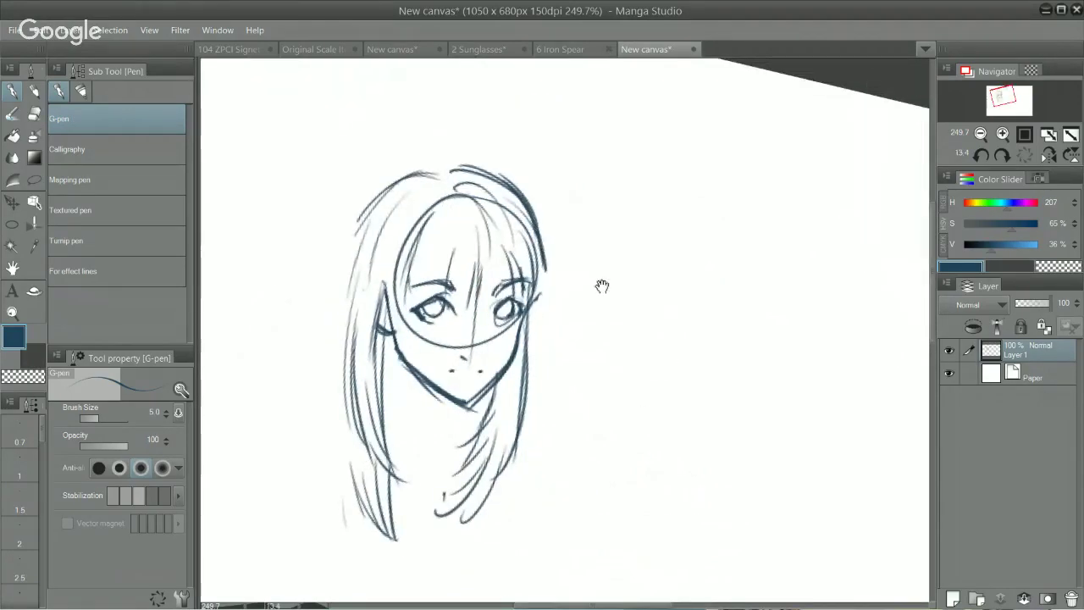
pyautogui.hscroll(5, 576, 314)
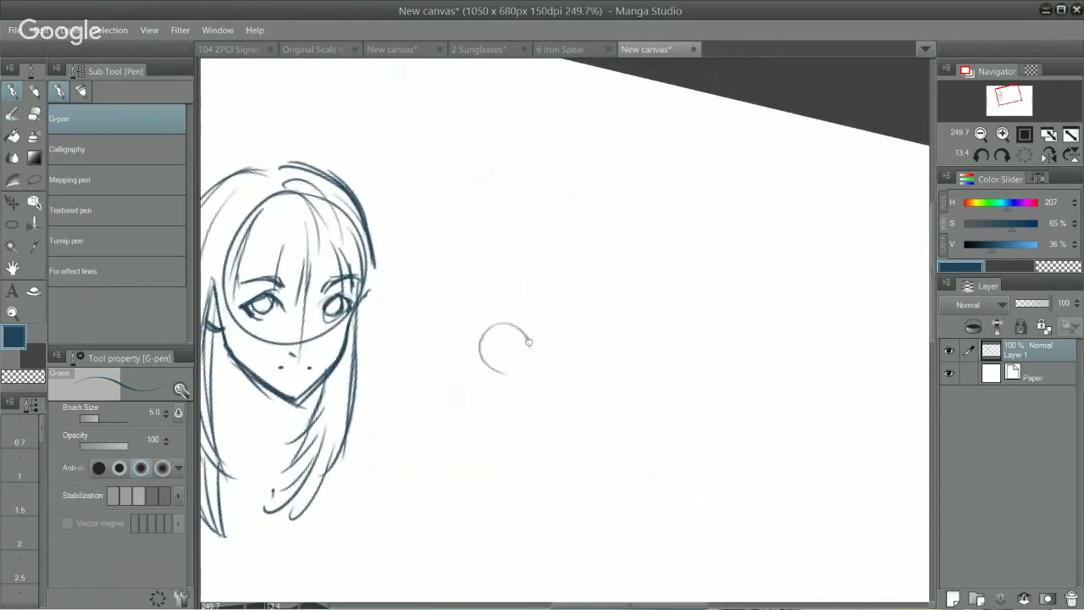
pyautogui.moveTo(478, 355)
pyautogui.mouseDown()
pyautogui.moveTo(486, 412)
pyautogui.moveTo(510, 457)
pyautogui.mouseUp()
pyautogui.moveTo(490, 419); pyautogui.dragTo(537, 460)
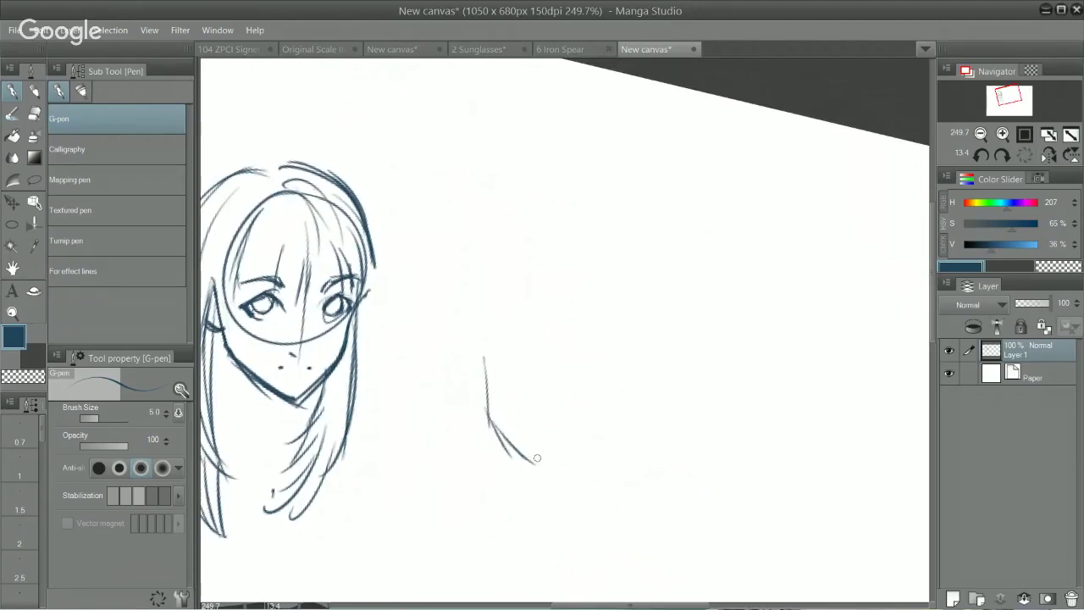
pyautogui.hotkey('ctrl', 'z')
pyautogui.moveTo(490, 419)
pyautogui.mouseDown()
pyautogui.moveTo(529, 475)
pyautogui.moveTo(544, 477)
pyautogui.moveTo(606, 433)
pyautogui.moveTo(621, 362)
pyautogui.mouseUp()
pyautogui.moveTo(602, 432); pyautogui.dragTo(620, 361)
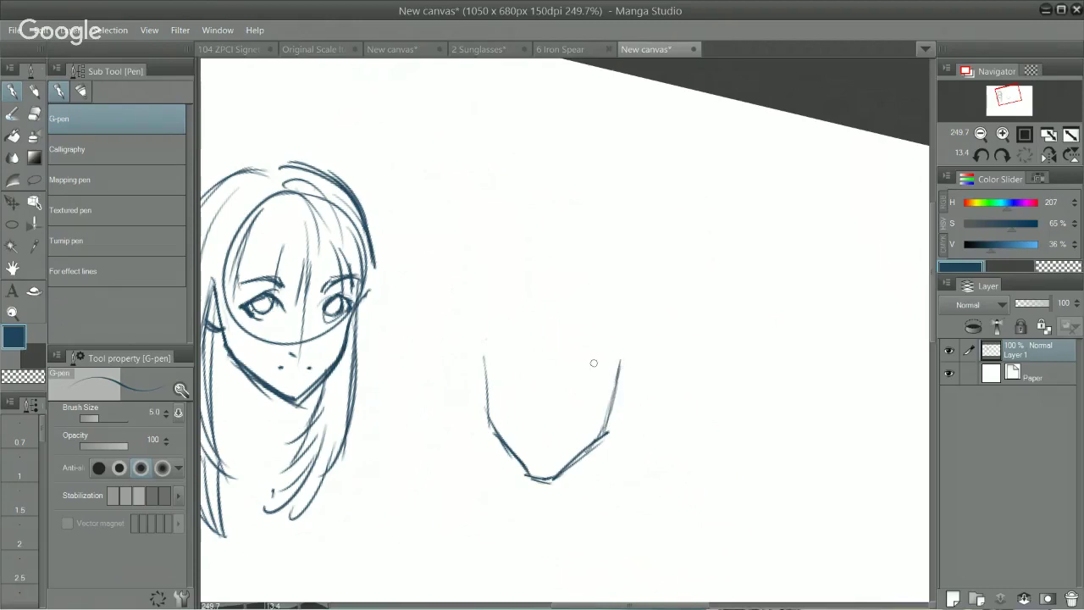
# Draw two short fringe strands in the middle of the second head's forehead.
pyautogui.moveTo(641, 278); pyautogui.dragTo(596, 186)
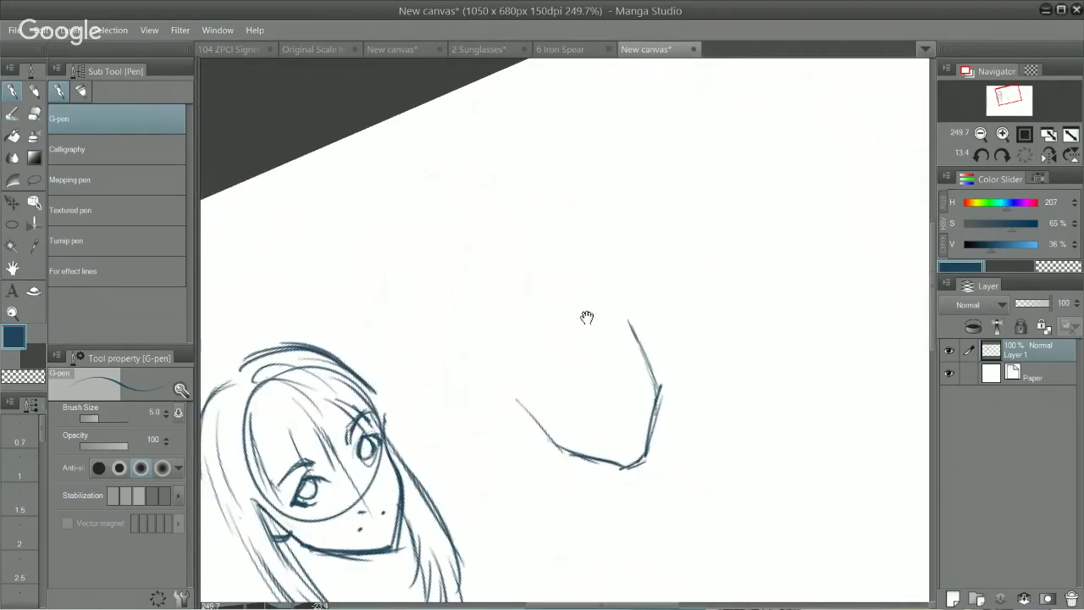
pyautogui.moveTo(557, 315); pyautogui.dragTo(568, 365)
pyautogui.moveTo(553, 315); pyautogui.dragTo(575, 359)
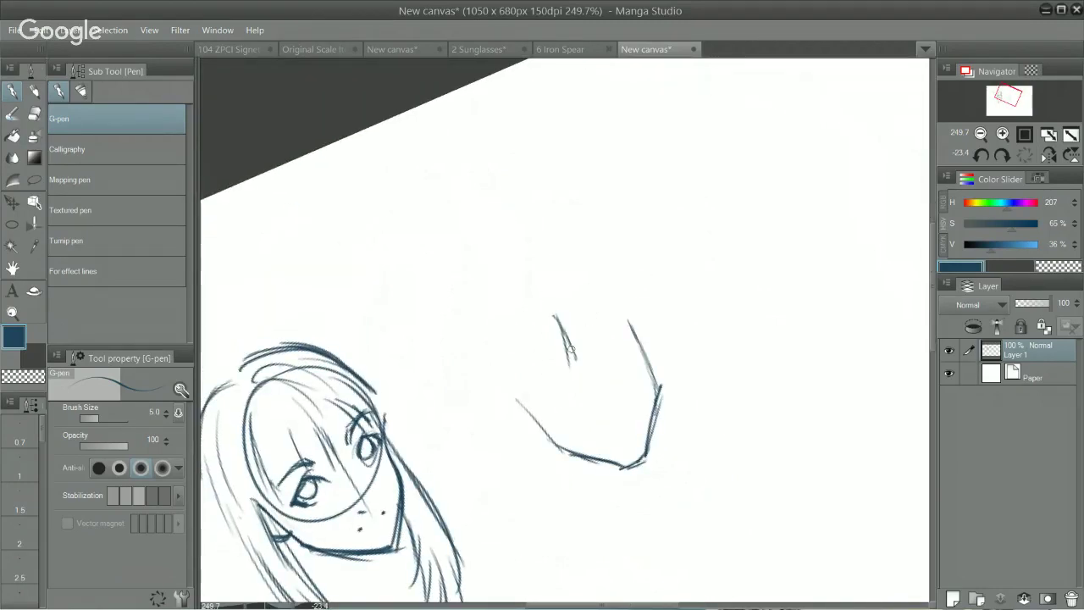
pyautogui.press('shift')
pyautogui.moveTo(643, 311); pyautogui.dragTo(542, 355)
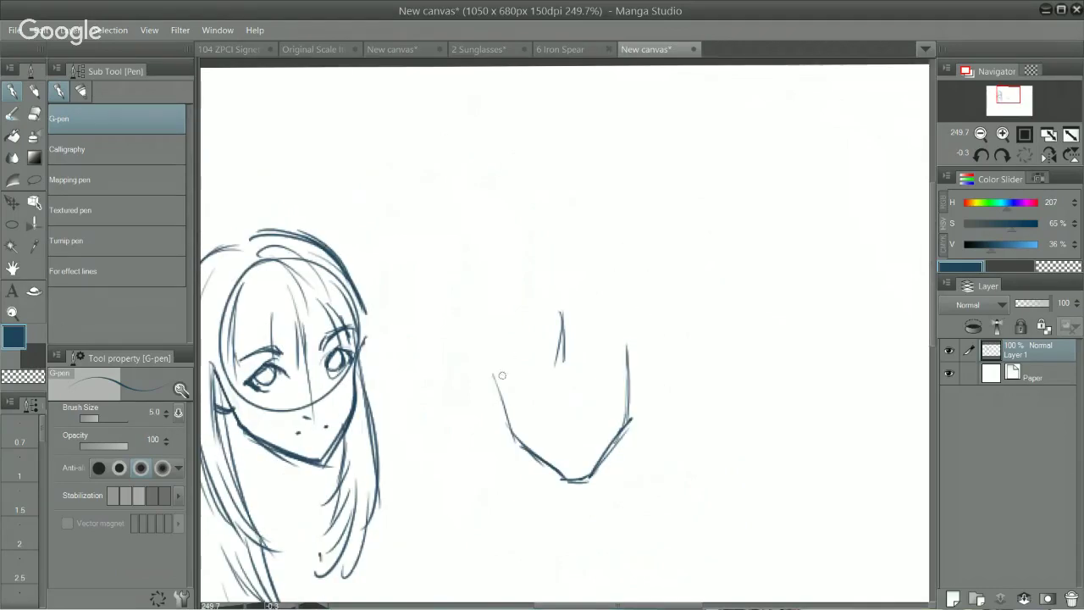
pyautogui.moveTo(480, 377); pyautogui.dragTo(651, 337)
pyautogui.hotkey('ctrl', 'z')
pyautogui.moveTo(511, 259)
pyautogui.mouseDown()
pyautogui.moveTo(552, 248)
pyautogui.moveTo(544, 241)
pyautogui.mouseUp()
pyautogui.hotkey('ctrl', 'z')
pyautogui.hotkey('ctrl', 'z')
pyautogui.hotkey('ctrl', 'z')
pyautogui.moveTo(473, 252); pyautogui.dragTo(554, 225)
pyautogui.hotkey('ctrl', 'z')
pyautogui.hotkey('ctrl', 'z')
pyautogui.moveTo(490, 255)
pyautogui.mouseDown()
pyautogui.moveTo(594, 231)
pyautogui.moveTo(637, 295)
pyautogui.mouseUp()
pyautogui.hotkey('ctrl', 'z')
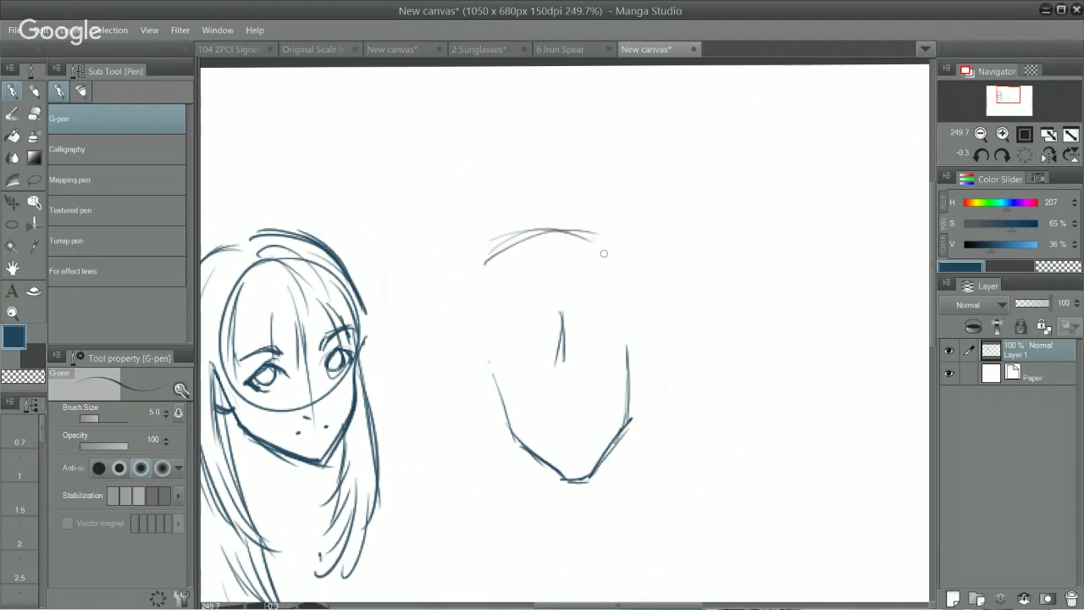
pyautogui.moveTo(602, 250)
pyautogui.mouseDown()
pyautogui.moveTo(642, 307)
pyautogui.moveTo(641, 329)
pyautogui.mouseUp()
pyautogui.hotkey('ctrl', 'z')
pyautogui.hotkey('ctrl', 'z')
pyautogui.hotkey('ctrl', 'z')
pyautogui.hotkey('ctrl', 'z')
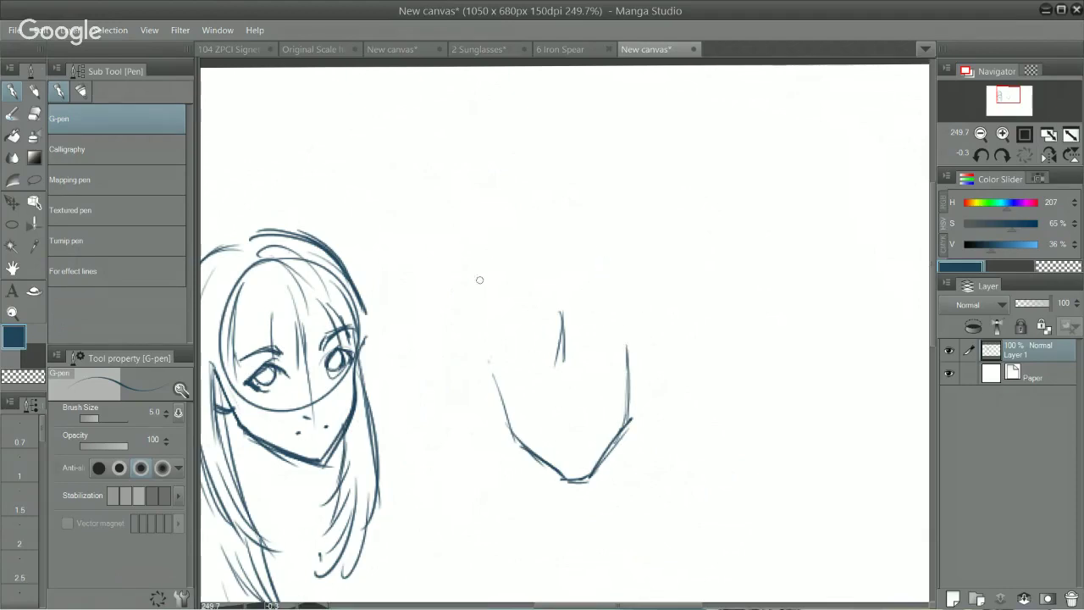
pyautogui.moveTo(473, 284)
pyautogui.mouseDown()
pyautogui.moveTo(530, 236)
pyautogui.moveTo(571, 233)
pyautogui.moveTo(623, 260)
pyautogui.moveTo(637, 318)
pyautogui.mouseUp()
pyautogui.hotkey('ctrl', 'z')
pyautogui.hotkey('ctrl', 'z')
pyautogui.moveTo(619, 267); pyautogui.dragTo(640, 343)
pyautogui.moveTo(634, 283); pyautogui.dragTo(643, 341)
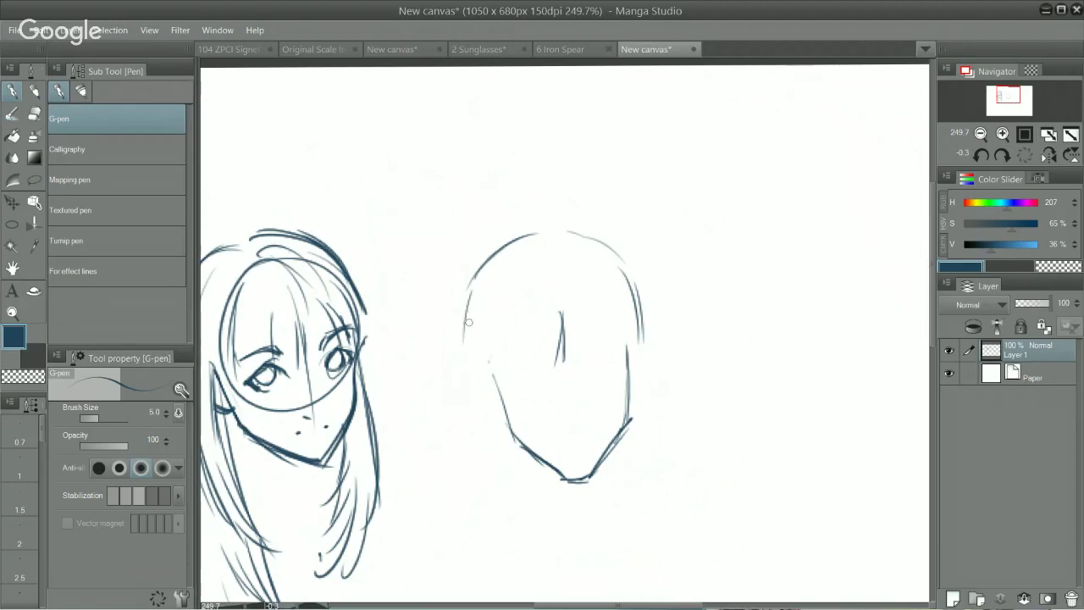
pyautogui.hotkey('ctrl', 'z')
pyautogui.hotkey('ctrl', 'z')
pyautogui.hotkey('ctrl', 'z')
pyautogui.hotkey('ctrl', 'z')
pyautogui.hotkey('ctrl', 'z')
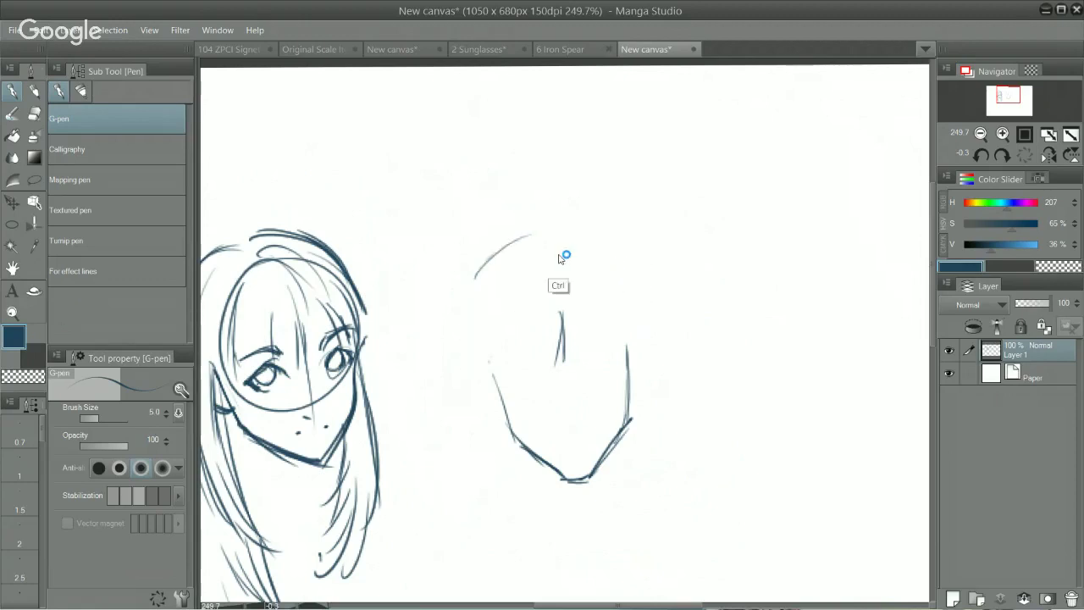
# Draw the near-side hair contour from the second head's crown down to the temple, removing the overlong last strokes.
pyautogui.moveTo(485, 272)
pyautogui.mouseDown()
pyautogui.moveTo(472, 293)
pyautogui.moveTo(547, 242)
pyautogui.mouseUp()
pyautogui.moveTo(473, 298); pyautogui.dragTo(578, 249)
pyautogui.hotkey('ctrl', 'z')
pyautogui.hotkey('ctrl', 'z')
pyautogui.moveTo(499, 255); pyautogui.dragTo(464, 330)
pyautogui.moveTo(476, 272); pyautogui.dragTo(468, 391)
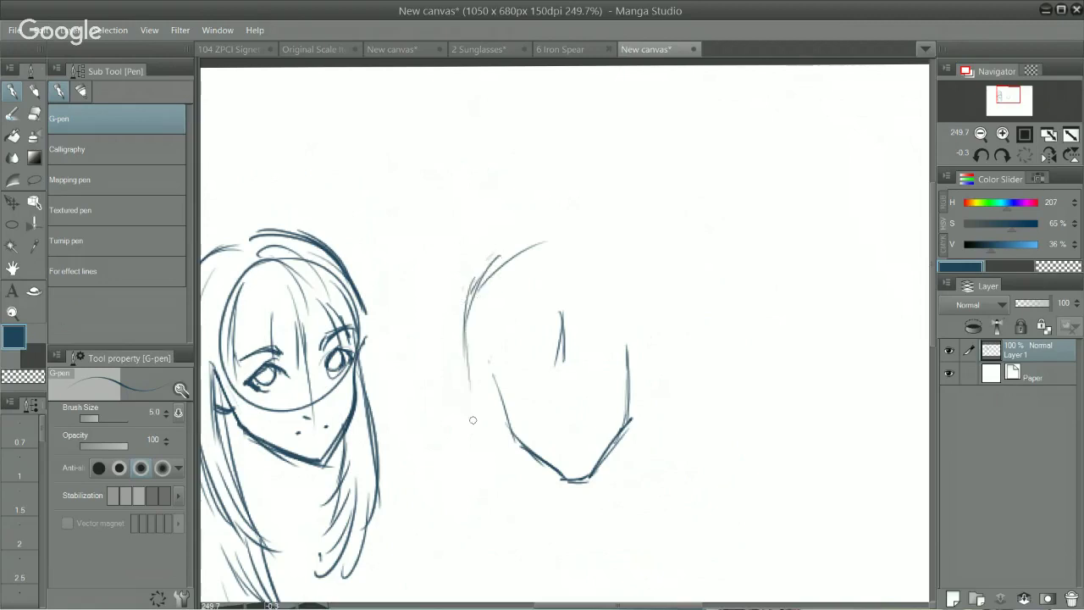
pyautogui.hotkey('ctrl', 'z')
pyautogui.hotkey('ctrl', 'z')
# Draw long, thin hair strands from the second head's near temple straight down past the jaw.
pyautogui.moveTo(472, 269); pyautogui.dragTo(464, 362)
pyautogui.hotkey('ctrl', 'z')
pyautogui.hotkey('ctrl', 'z')
pyautogui.moveTo(468, 306)
pyautogui.mouseDown()
pyautogui.moveTo(472, 415)
pyautogui.moveTo(485, 253)
pyautogui.moveTo(462, 404)
pyautogui.mouseUp()
pyautogui.hotkey('ctrl', 'z')
pyautogui.hotkey('ctrl', 'z')
pyautogui.moveTo(464, 353); pyautogui.dragTo(489, 471)
pyautogui.hotkey('ctrl', 'z')
pyautogui.hotkey('ctrl', 'z')
pyautogui.moveTo(479, 387); pyautogui.dragTo(499, 509)
pyautogui.hotkey('ctrl', 'z')
pyautogui.hotkey('ctrl', 'z')
pyautogui.moveTo(494, 385); pyautogui.dragTo(497, 495)
pyautogui.moveTo(491, 359); pyautogui.dragTo(500, 518)
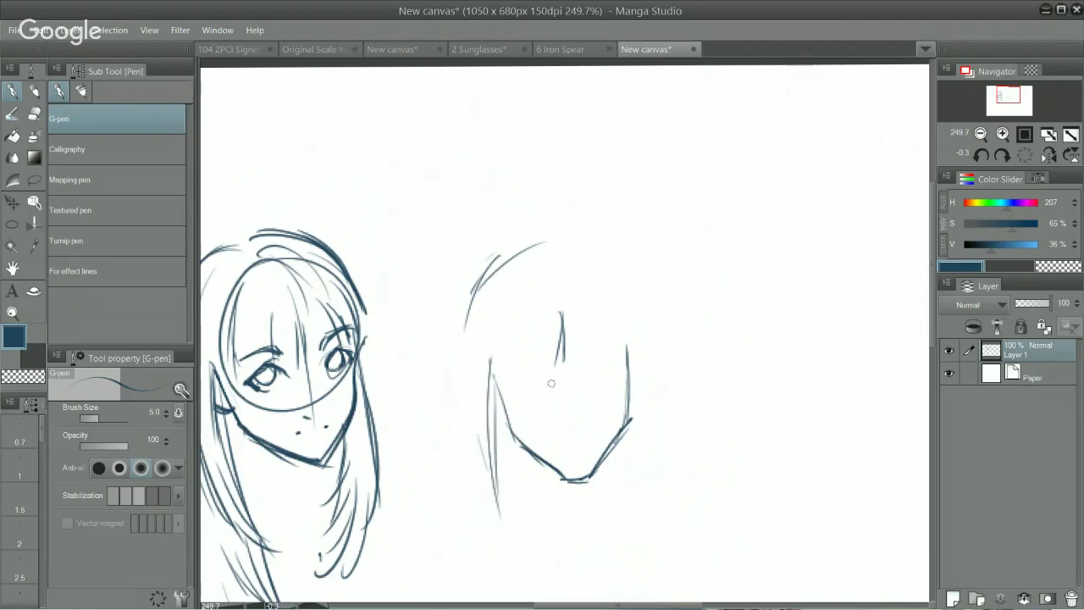
# Draw curved contour strokes along the far side of the second head from the crown to the cheek.
pyautogui.moveTo(627, 339); pyautogui.dragTo(631, 390)
pyautogui.moveTo(607, 268)
pyautogui.mouseDown()
pyautogui.moveTo(630, 310)
pyautogui.moveTo(640, 373)
pyautogui.mouseUp()
pyautogui.moveTo(606, 286); pyautogui.dragTo(627, 365)
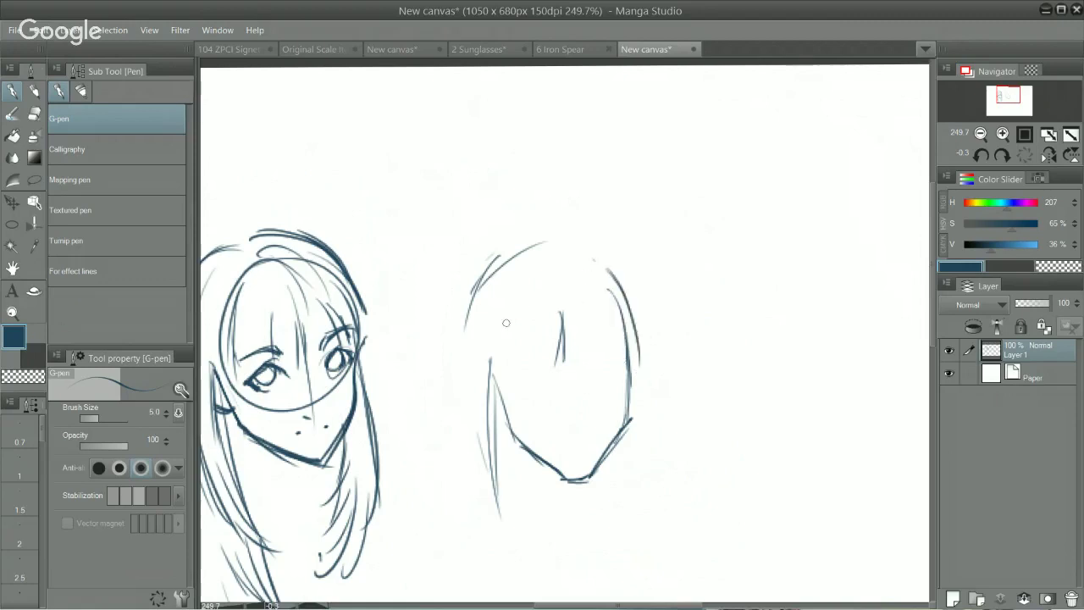
# Sketch a row of short fringe strands across the second head's forehead.
pyautogui.moveTo(509, 320); pyautogui.dragTo(517, 373)
pyautogui.moveTo(510, 306); pyautogui.dragTo(498, 392)
pyautogui.hotkey('ctrl', 'z')
pyautogui.moveTo(500, 323)
pyautogui.mouseDown()
pyautogui.moveTo(500, 388)
pyautogui.moveTo(537, 383)
pyautogui.mouseUp()
pyautogui.moveTo(516, 403); pyautogui.dragTo(537, 410)
pyautogui.hotkey('ctrl', 'z')
pyautogui.hotkey('ctrl', 'z')
pyautogui.moveTo(529, 328); pyautogui.dragTo(534, 378)
pyautogui.moveTo(549, 318); pyautogui.dragTo(547, 366)
pyautogui.moveTo(583, 304)
pyautogui.mouseDown()
pyautogui.moveTo(580, 340)
pyautogui.moveTo(602, 355)
pyautogui.mouseUp()
pyautogui.hotkey('ctrl', 'z')
pyautogui.moveTo(604, 306); pyautogui.dragTo(627, 354)
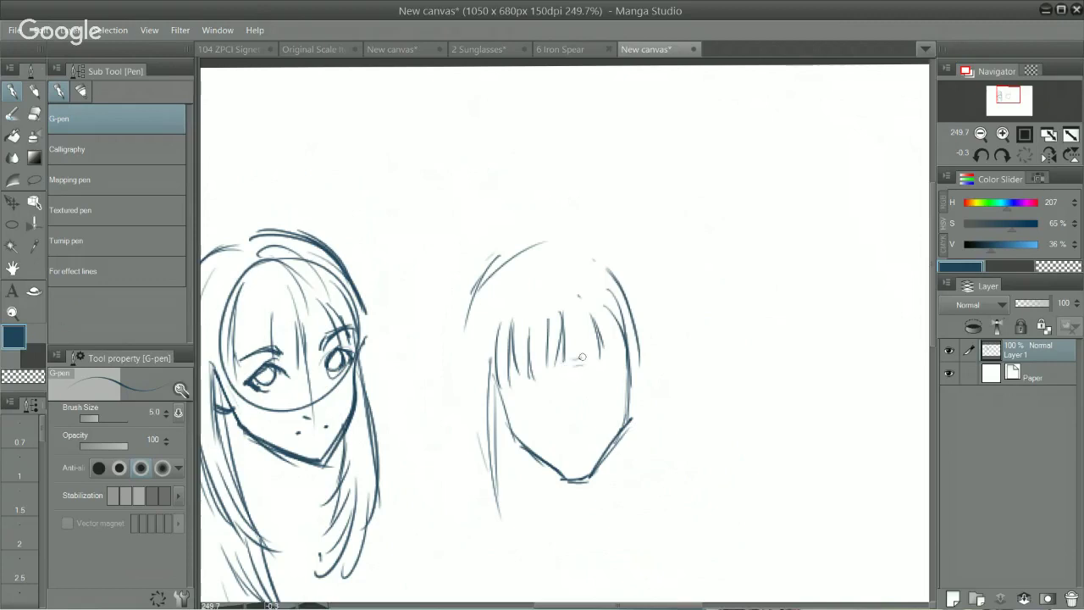
# Draw the outer contour of the second head's near-side hair from the temple down past the jaw.
pyautogui.moveTo(480, 299); pyautogui.dragTo(476, 420)
pyautogui.hotkey('ctrl', 'z')
pyautogui.moveTo(487, 290); pyautogui.dragTo(479, 457)
pyautogui.hotkey('ctrl', 'z')
pyautogui.moveTo(477, 329); pyautogui.dragTo(471, 479)
pyautogui.hotkey('ctrl', 'z')
pyautogui.moveTo(480, 302); pyautogui.dragTo(474, 486)
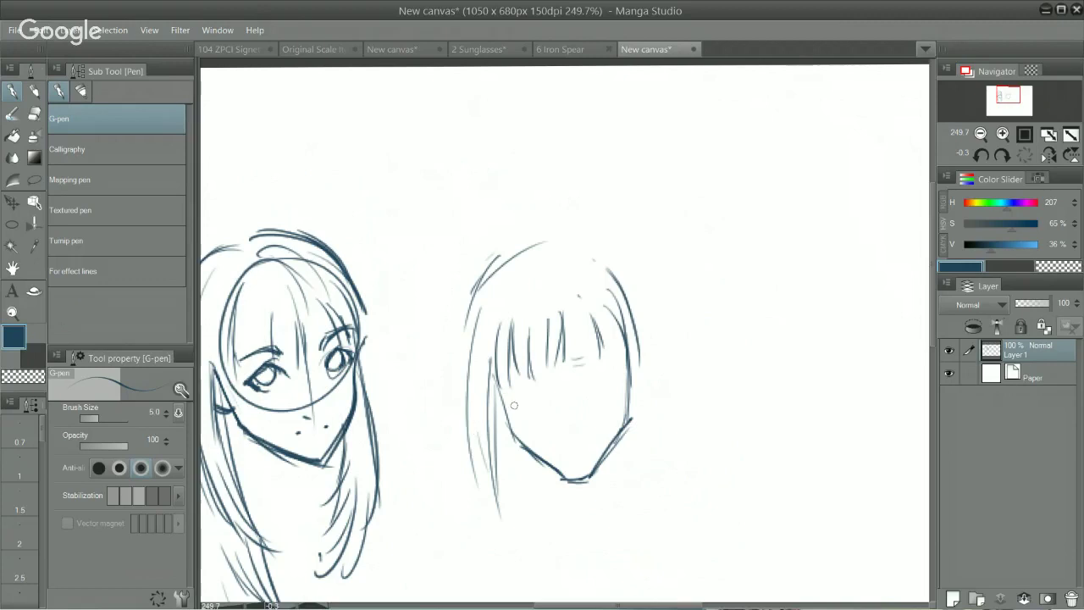
pyautogui.hotkey('ctrl', 'z')
pyautogui.moveTo(476, 307)
pyautogui.mouseDown()
pyautogui.moveTo(465, 454)
pyautogui.moveTo(496, 510)
pyautogui.mouseUp()
pyautogui.hotkey('ctrl', 'z')
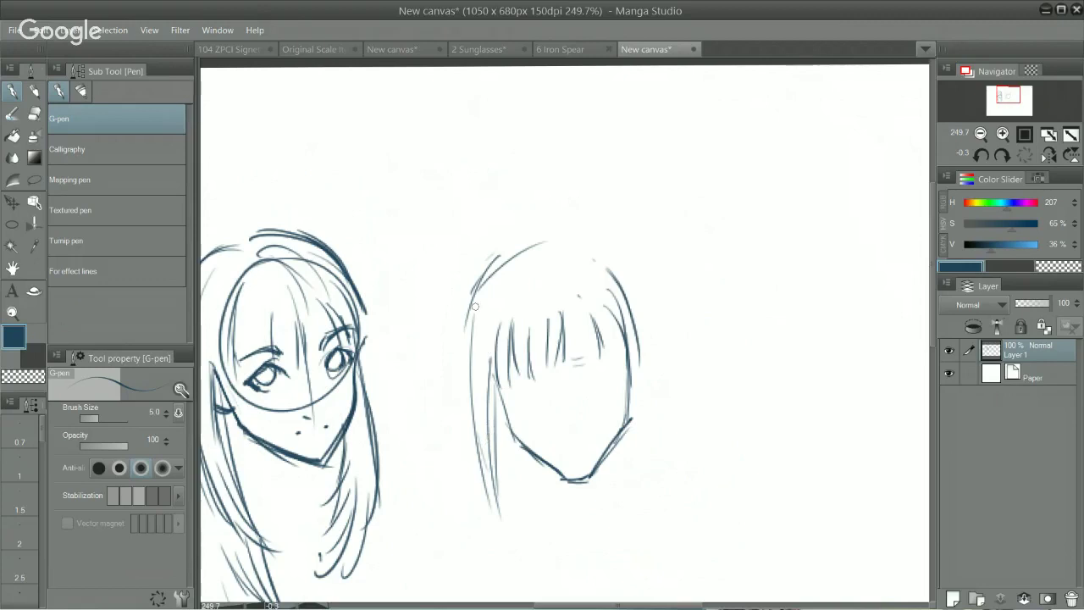
pyautogui.moveTo(466, 325); pyautogui.dragTo(488, 498)
# Darken the inner strands beside the second head's near jaw and lengthen them to a tip below the chin.
pyautogui.moveTo(486, 416); pyautogui.dragTo(518, 540)
pyautogui.moveTo(493, 394)
pyautogui.mouseDown()
pyautogui.moveTo(526, 547)
pyautogui.moveTo(516, 528)
pyautogui.mouseUp()
pyautogui.moveTo(508, 458); pyautogui.dragTo(525, 528)
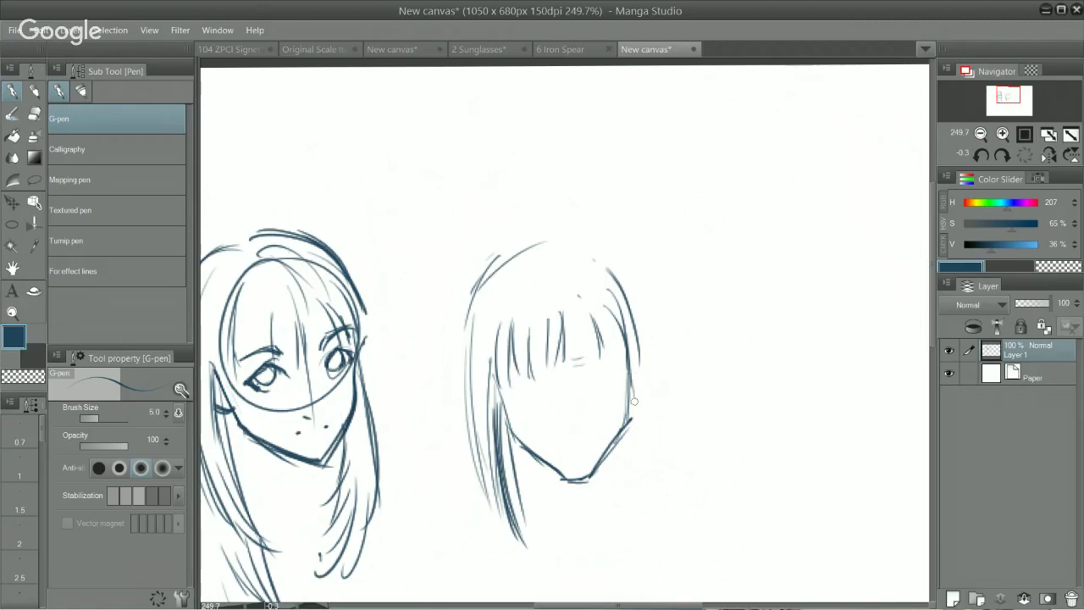
# Draw bold straight hair down the far side of the second head, from the temple to below the chin.
pyautogui.moveTo(635, 402); pyautogui.dragTo(637, 442)
pyautogui.moveTo(632, 351); pyautogui.dragTo(644, 498)
pyautogui.moveTo(632, 332); pyautogui.dragTo(638, 530)
pyautogui.moveTo(632, 364); pyautogui.dragTo(637, 391)
pyautogui.moveTo(634, 382); pyautogui.dragTo(644, 517)
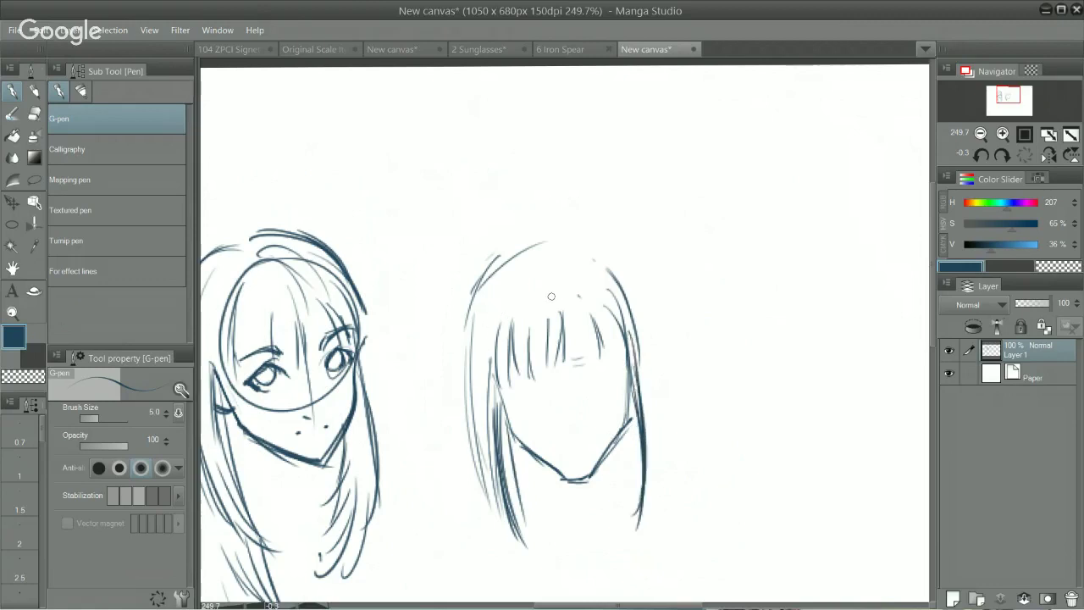
# Build up the middle and far-side fringe locks on the second head and close their lower ends.
pyautogui.moveTo(549, 316); pyautogui.dragTo(552, 367)
pyautogui.moveTo(586, 310)
pyautogui.mouseDown()
pyautogui.moveTo(593, 374)
pyautogui.moveTo(559, 378)
pyautogui.mouseUp()
pyautogui.moveTo(571, 342); pyautogui.dragTo(561, 388)
pyautogui.press('e')
pyautogui.hotkey('ctrl', 'z')
pyautogui.press('p')
pyautogui.moveTo(564, 332)
pyautogui.mouseDown()
pyautogui.moveTo(555, 395)
pyautogui.moveTo(593, 378)
pyautogui.mouseUp()
pyautogui.hotkey('ctrl', 'z')
pyautogui.moveTo(590, 316); pyautogui.dragTo(602, 378)
pyautogui.moveTo(594, 325)
pyautogui.mouseDown()
pyautogui.moveTo(604, 378)
pyautogui.moveTo(625, 363)
pyautogui.mouseUp()
pyautogui.moveTo(607, 377); pyautogui.dragTo(624, 365)
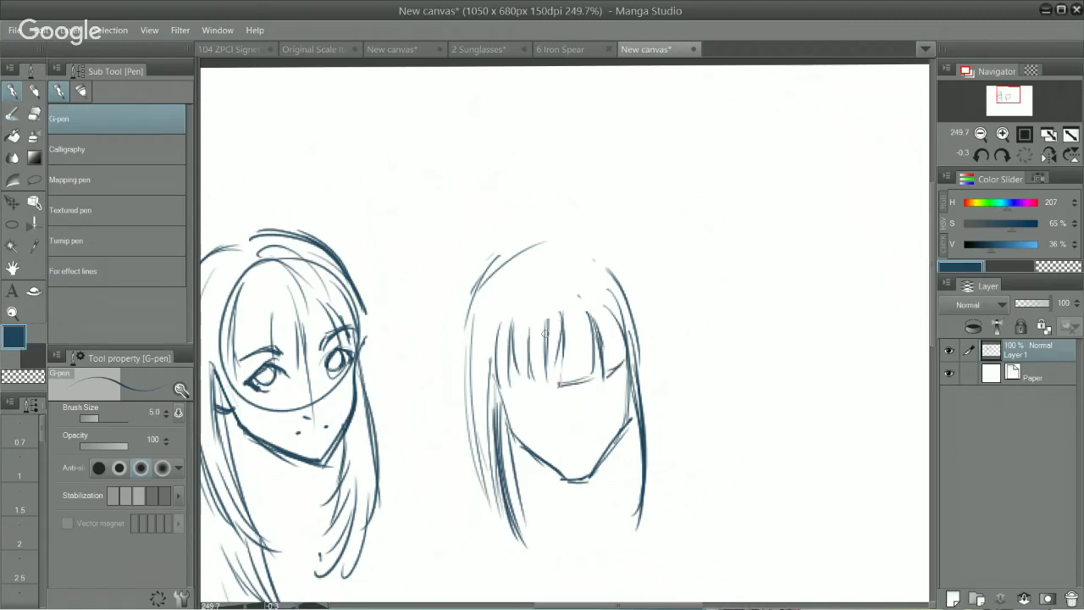
# Erase the near-side fringe strands on the second head and redraw them as one wide, blunt-ended lock.
pyautogui.press('e')
pyautogui.moveTo(528, 392); pyautogui.dragTo(533, 363)
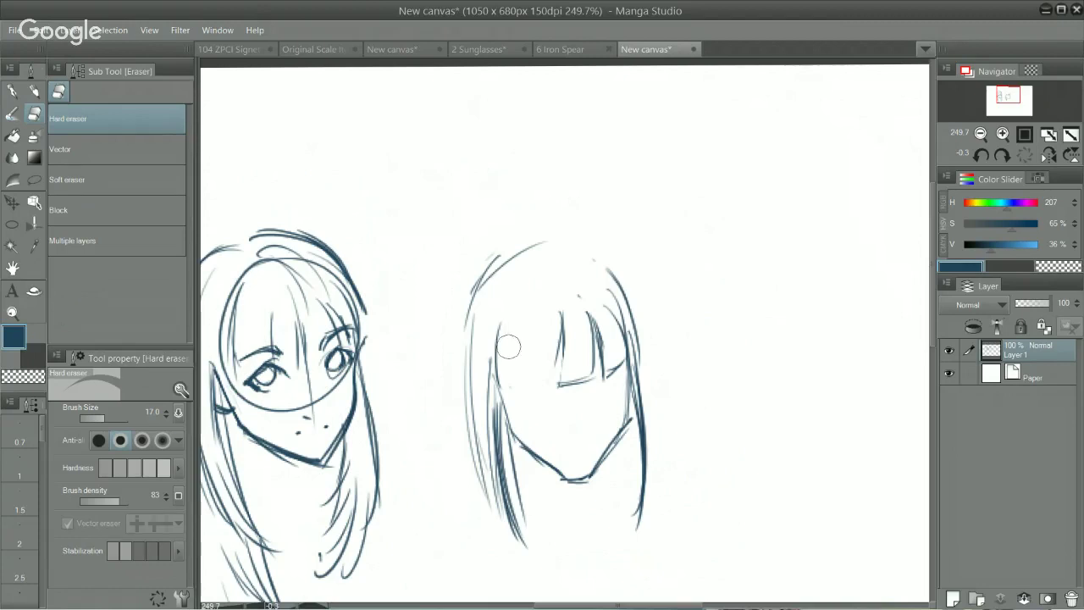
pyautogui.press('p')
pyautogui.moveTo(519, 314)
pyautogui.mouseDown()
pyautogui.moveTo(507, 403)
pyautogui.moveTo(550, 386)
pyautogui.mouseUp()
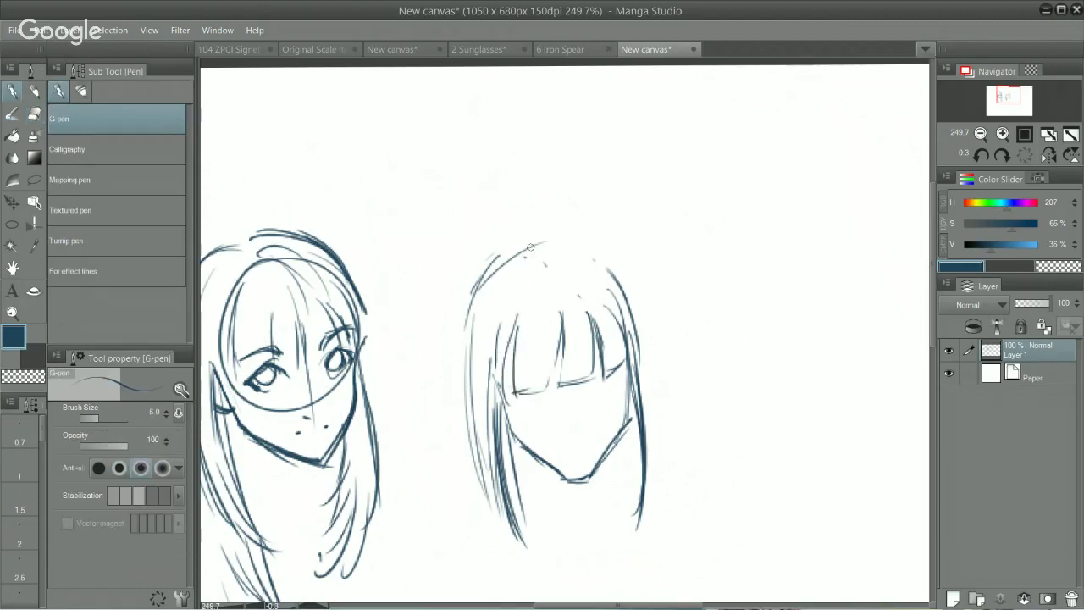
# Draw the hair parting at the second head's crown and a fuller outer contour down the near side.
pyautogui.moveTo(532, 244); pyautogui.dragTo(555, 268)
pyautogui.moveTo(486, 270); pyautogui.dragTo(539, 244)
pyautogui.moveTo(483, 273); pyautogui.dragTo(456, 346)
pyautogui.hotkey('ctrl', 'z')
pyautogui.moveTo(500, 244); pyautogui.dragTo(458, 356)
pyautogui.hotkey('ctrl', 'z')
pyautogui.moveTo(467, 272)
pyautogui.mouseDown()
pyautogui.moveTo(453, 353)
pyautogui.moveTo(464, 425)
pyautogui.mouseUp()
pyautogui.hotkey('ctrl', 'z')
pyautogui.hotkey('ctrl', 'z')
pyautogui.moveTo(459, 318); pyautogui.dragTo(464, 431)
pyautogui.moveTo(457, 293); pyautogui.dragTo(501, 242)
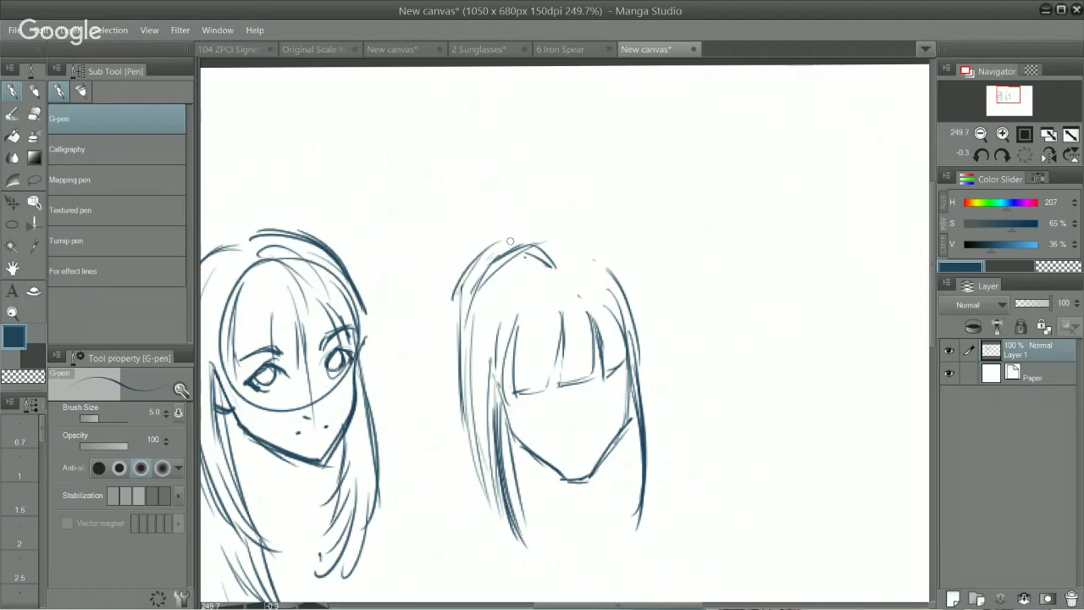
pyautogui.moveTo(448, 330); pyautogui.dragTo(511, 239)
# Thicken the second head's near-side fringe lock and erase the closed lower edges of the middle fringe.
pyautogui.moveTo(524, 396); pyautogui.dragTo(529, 357)
pyautogui.moveTo(522, 394)
pyautogui.mouseDown()
pyautogui.moveTo(524, 378)
pyautogui.moveTo(523, 392)
pyautogui.moveTo(600, 386)
pyautogui.mouseUp()
pyautogui.press('e')
pyautogui.press('p')
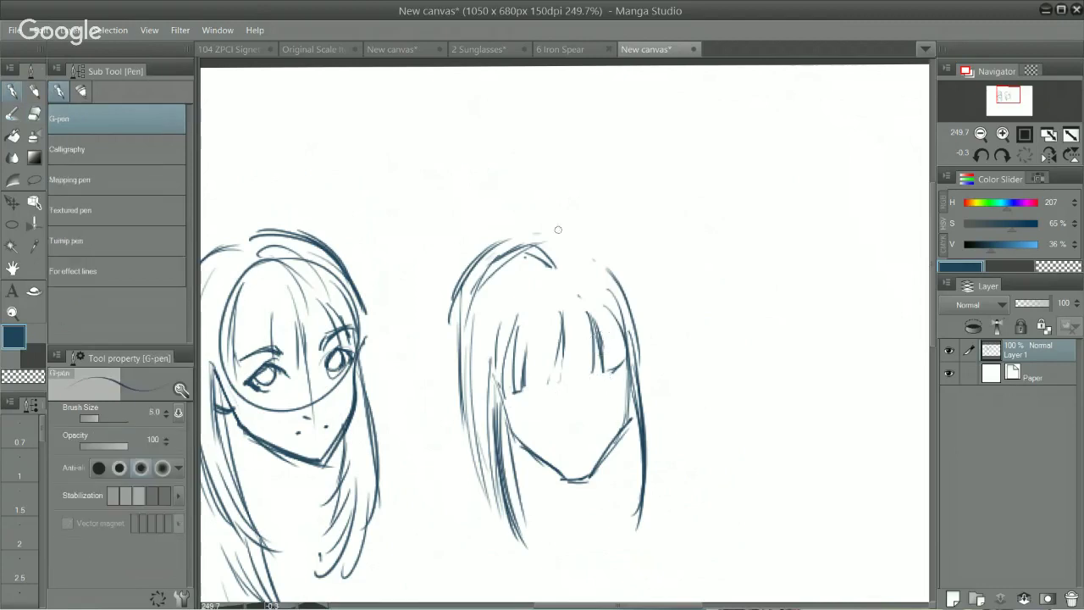
# Draw the second head's outer hair contour from the crown down the far side.
pyautogui.press('shift')
pyautogui.moveTo(721, 249); pyautogui.dragTo(714, 411)
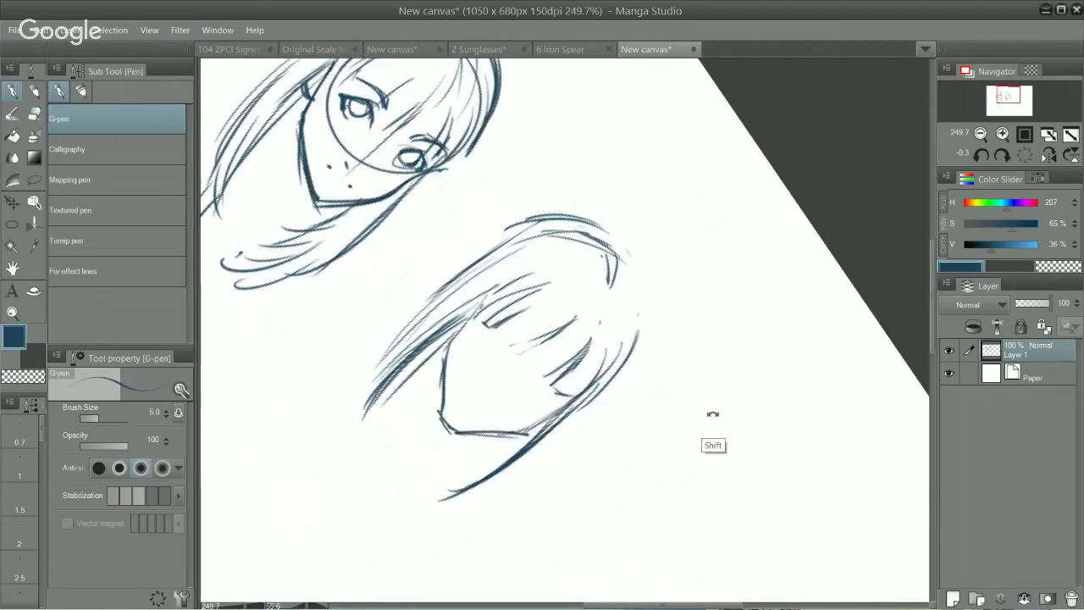
pyautogui.moveTo(744, 217); pyautogui.dragTo(646, 138)
pyautogui.moveTo(636, 300); pyautogui.dragTo(615, 401)
pyautogui.moveTo(713, 230)
pyautogui.mouseDown()
pyautogui.moveTo(680, 160)
pyautogui.moveTo(649, 160)
pyautogui.mouseUp()
# Draw two round eyes with upper lash lines and short eyebrows below the second head's fringe.
pyautogui.moveTo(620, 374)
pyautogui.mouseDown()
pyautogui.moveTo(591, 391)
pyautogui.moveTo(596, 383)
pyautogui.mouseUp()
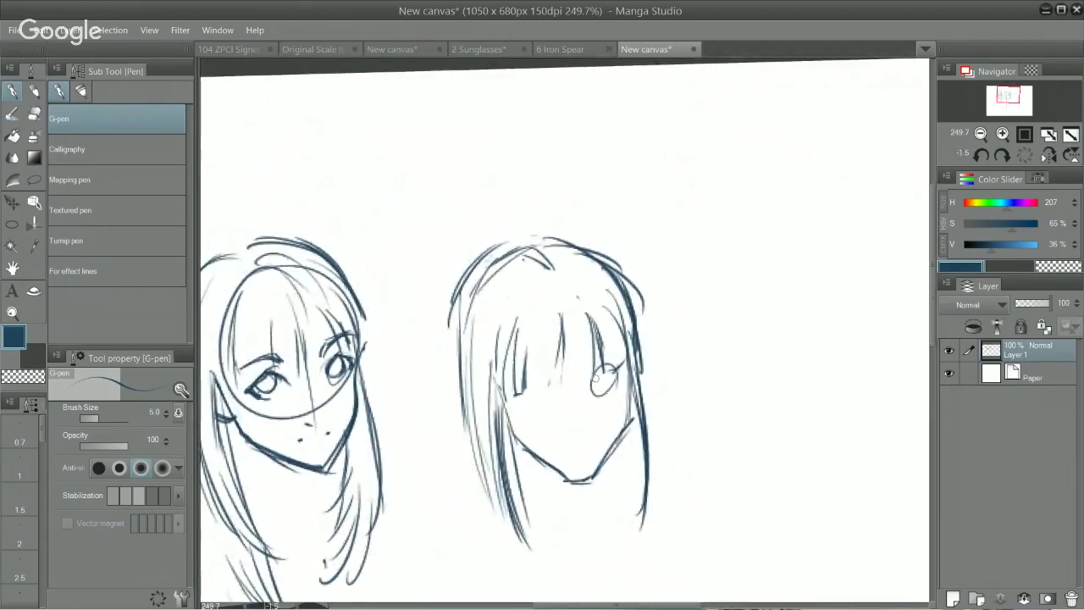
pyautogui.moveTo(515, 393)
pyautogui.mouseDown()
pyautogui.moveTo(542, 384)
pyautogui.moveTo(538, 403)
pyautogui.moveTo(541, 387)
pyautogui.moveTo(524, 395)
pyautogui.moveTo(602, 365)
pyautogui.moveTo(619, 372)
pyautogui.mouseUp()
pyautogui.hotkey('ctrl', 'z')
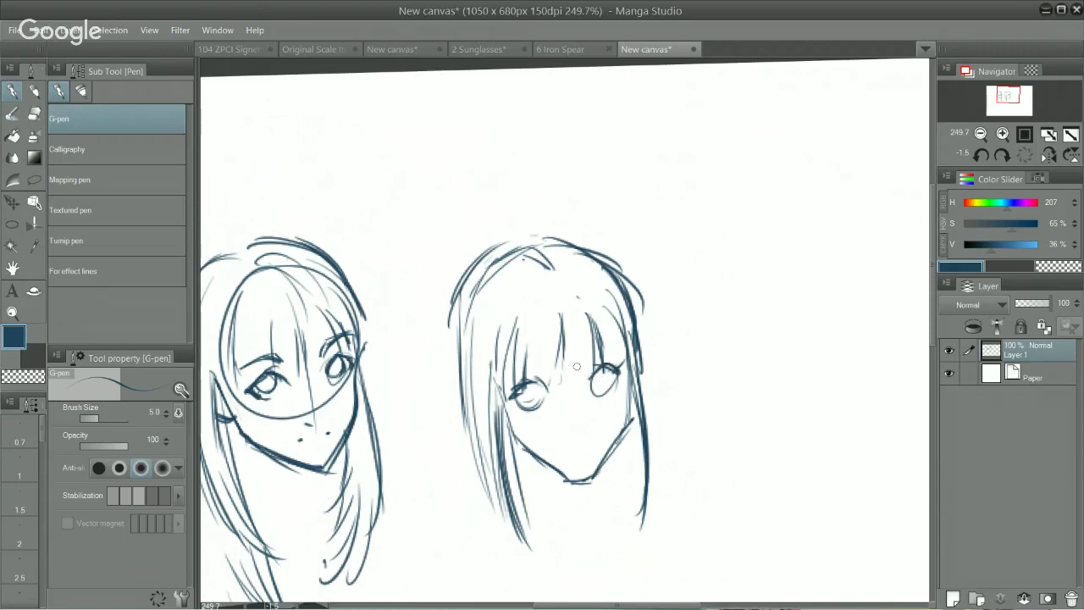
pyautogui.moveTo(507, 376)
pyautogui.mouseDown()
pyautogui.moveTo(534, 368)
pyautogui.moveTo(503, 379)
pyautogui.moveTo(619, 362)
pyautogui.moveTo(585, 364)
pyautogui.moveTo(603, 347)
pyautogui.moveTo(584, 368)
pyautogui.moveTo(604, 350)
pyautogui.mouseUp()
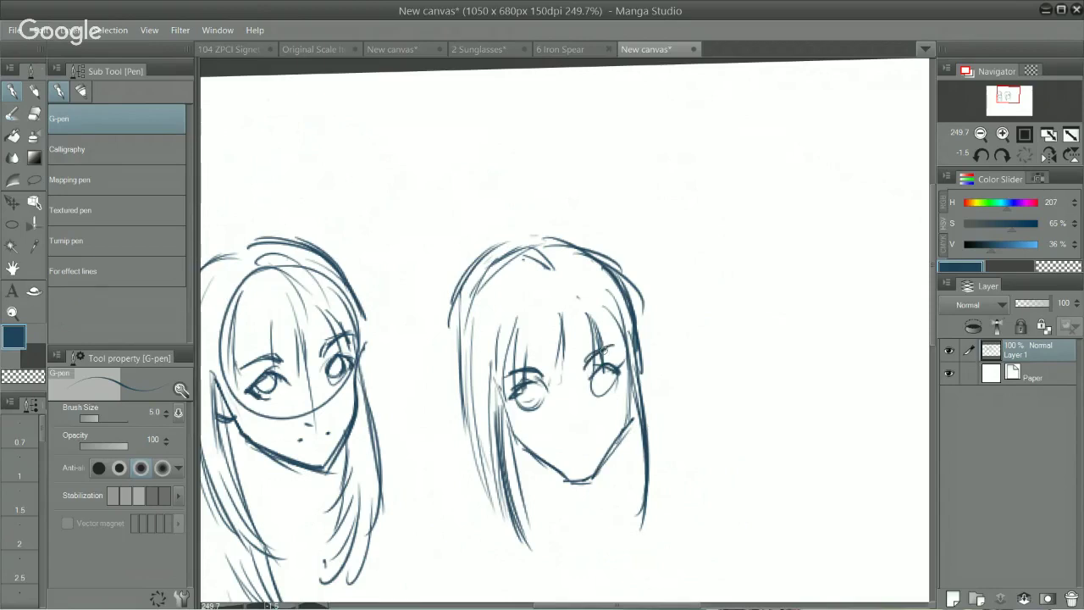
pyautogui.moveTo(521, 370)
pyautogui.mouseDown()
pyautogui.moveTo(543, 376)
pyautogui.moveTo(590, 357)
pyautogui.mouseUp()
# Sketch a small round nose on the second head and darken the lower outlines of both eyes.
pyautogui.moveTo(580, 427)
pyautogui.mouseDown()
pyautogui.moveTo(570, 428)
pyautogui.moveTo(585, 421)
pyautogui.mouseUp()
pyautogui.moveTo(603, 366)
pyautogui.mouseDown()
pyautogui.moveTo(591, 385)
pyautogui.moveTo(615, 389)
pyautogui.mouseUp()
pyautogui.moveTo(517, 406); pyautogui.dragTo(536, 408)
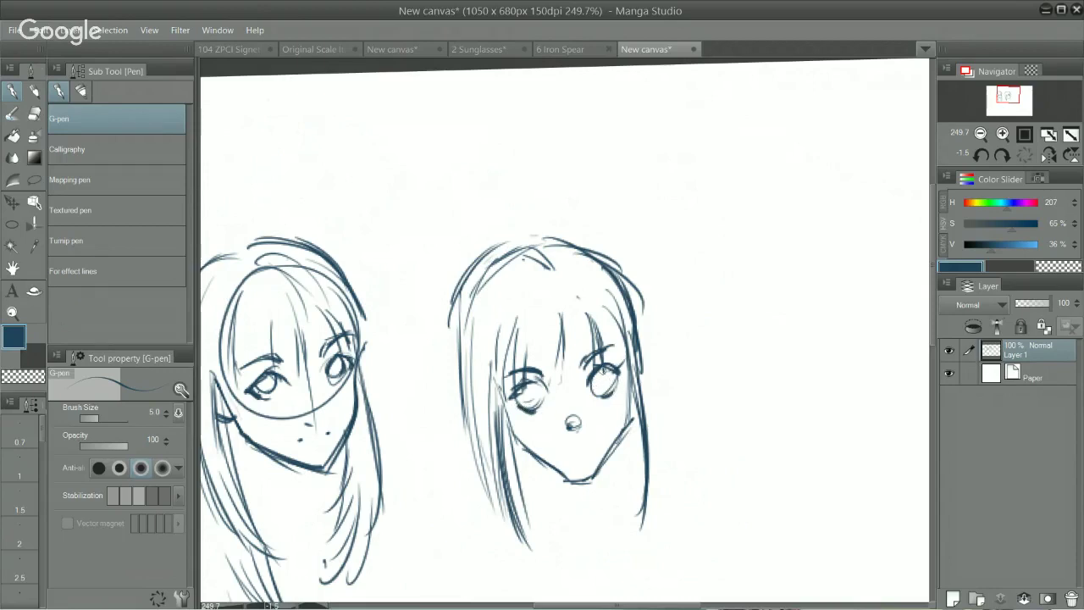
pyautogui.moveTo(602, 370)
pyautogui.mouseDown()
pyautogui.moveTo(600, 392)
pyautogui.moveTo(610, 392)
pyautogui.mouseUp()
pyautogui.moveTo(598, 386); pyautogui.dragTo(610, 396)
pyautogui.moveTo(539, 386)
pyautogui.mouseDown()
pyautogui.moveTo(550, 381)
pyautogui.moveTo(527, 409)
pyautogui.mouseUp()
pyautogui.moveTo(520, 400); pyautogui.dragTo(539, 408)
# Erase the stray lines of the second head's far-side eye and redraw it as a clean oval with a bold outline.
pyautogui.press('c')
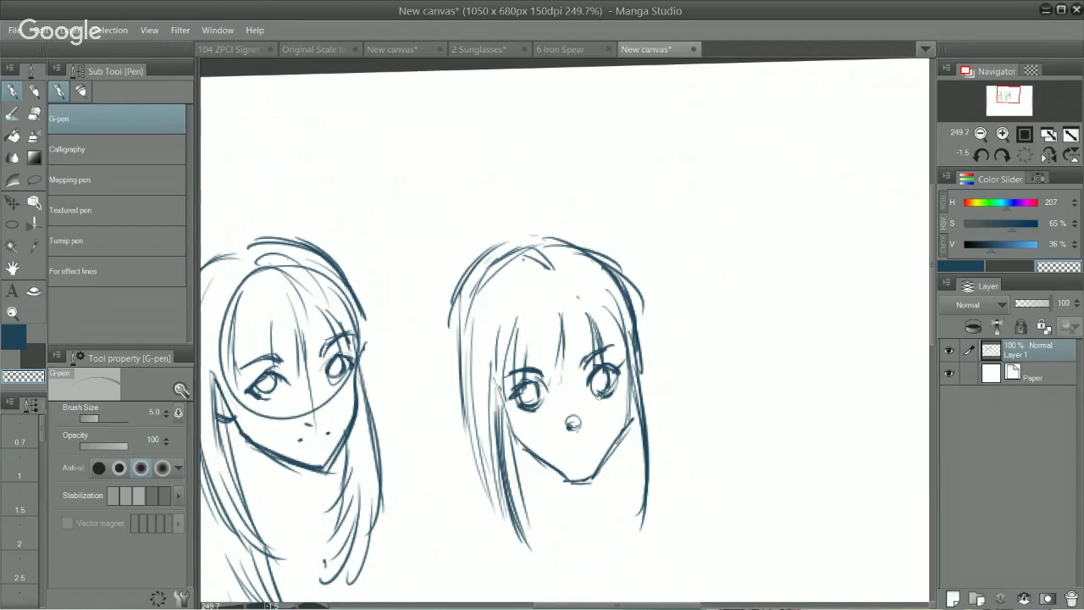
pyautogui.moveTo(593, 386); pyautogui.dragTo(594, 393)
pyautogui.press('c')
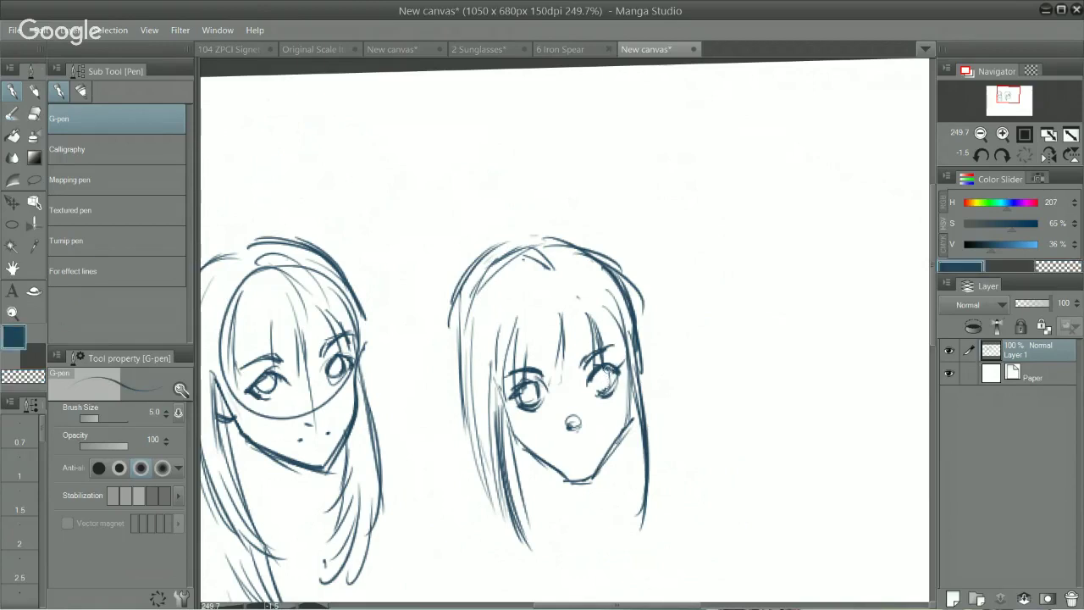
pyautogui.moveTo(608, 371)
pyautogui.mouseDown()
pyautogui.moveTo(607, 393)
pyautogui.moveTo(593, 391)
pyautogui.mouseUp()
pyautogui.press('c')
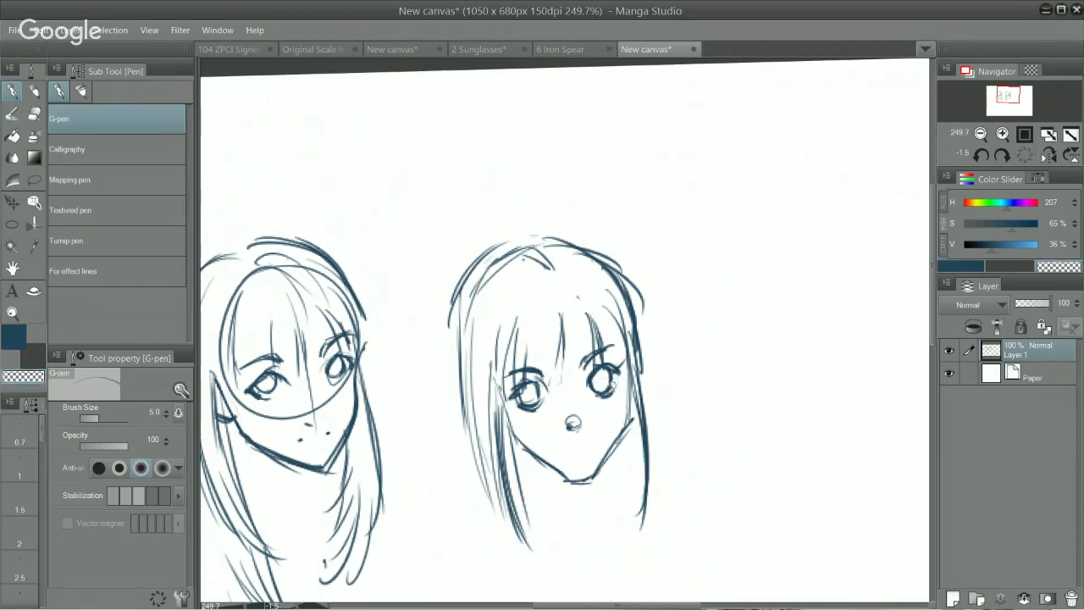
pyautogui.moveTo(614, 372); pyautogui.dragTo(610, 388)
pyautogui.press('c')
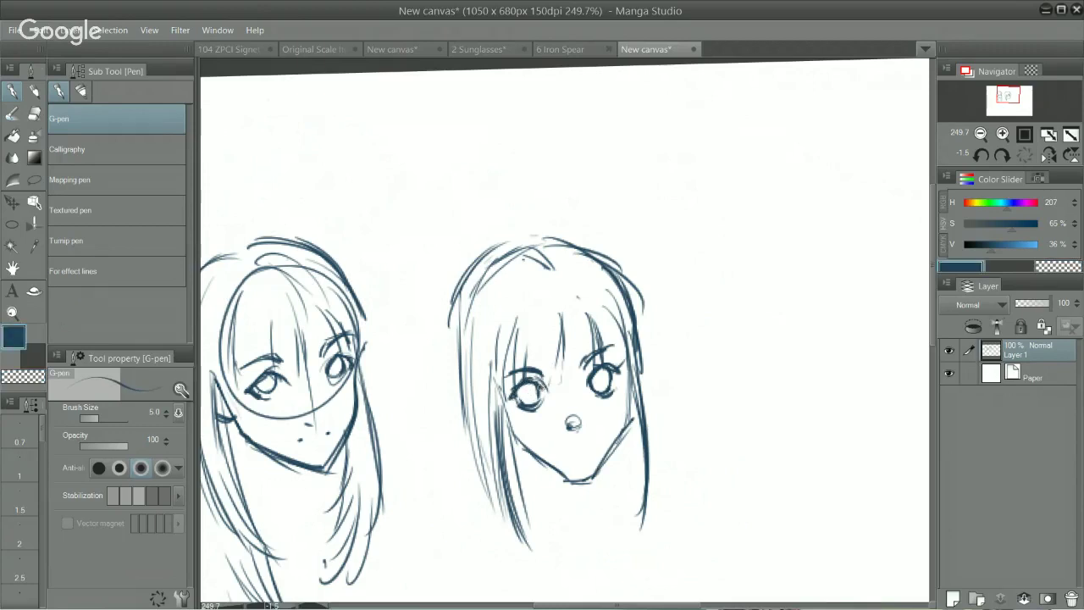
# Clean up and redraw the second head's near-side eye outline and replace the round nose with a small dark mark.
pyautogui.moveTo(539, 384); pyautogui.dragTo(542, 388)
pyautogui.press('c')
pyautogui.moveTo(520, 409); pyautogui.dragTo(545, 399)
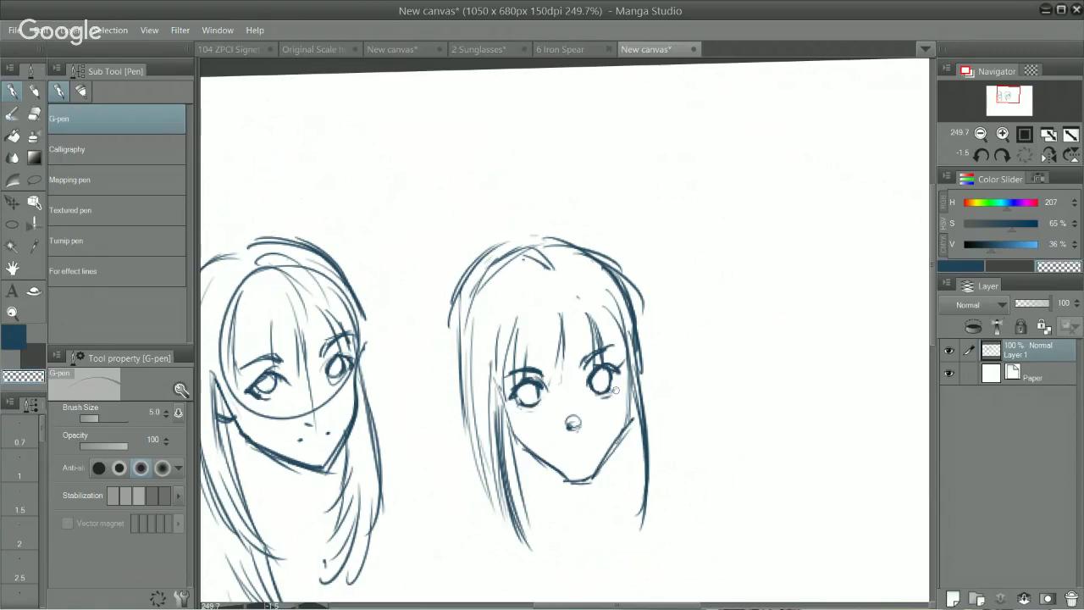
pyautogui.press('c')
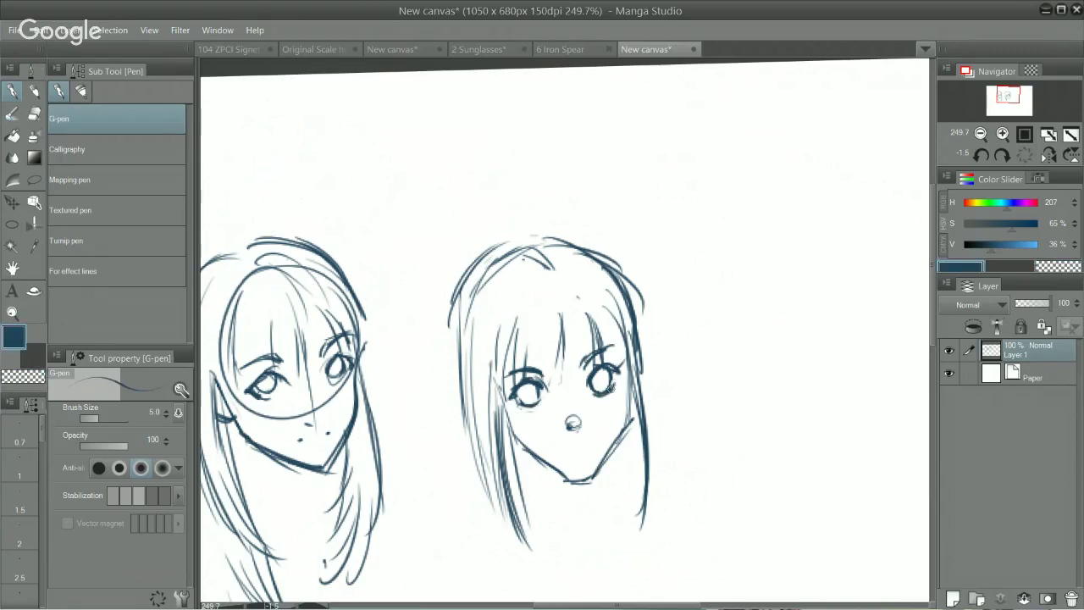
pyautogui.moveTo(515, 404); pyautogui.dragTo(579, 429)
pyautogui.press('c')
pyautogui.press('c')
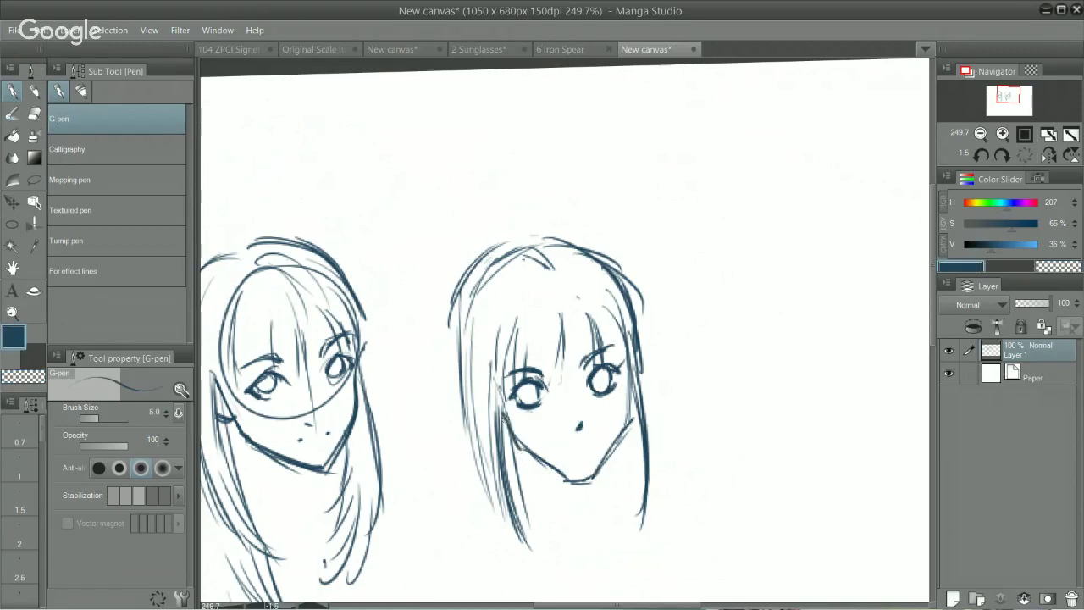
# Thicken the second head's jawline from the near cheek through the chin to the far cheek.
pyautogui.moveTo(506, 417)
pyautogui.mouseDown()
pyautogui.moveTo(525, 453)
pyautogui.moveTo(581, 484)
pyautogui.moveTo(634, 423)
pyautogui.moveTo(634, 396)
pyautogui.moveTo(632, 408)
pyautogui.mouseUp()
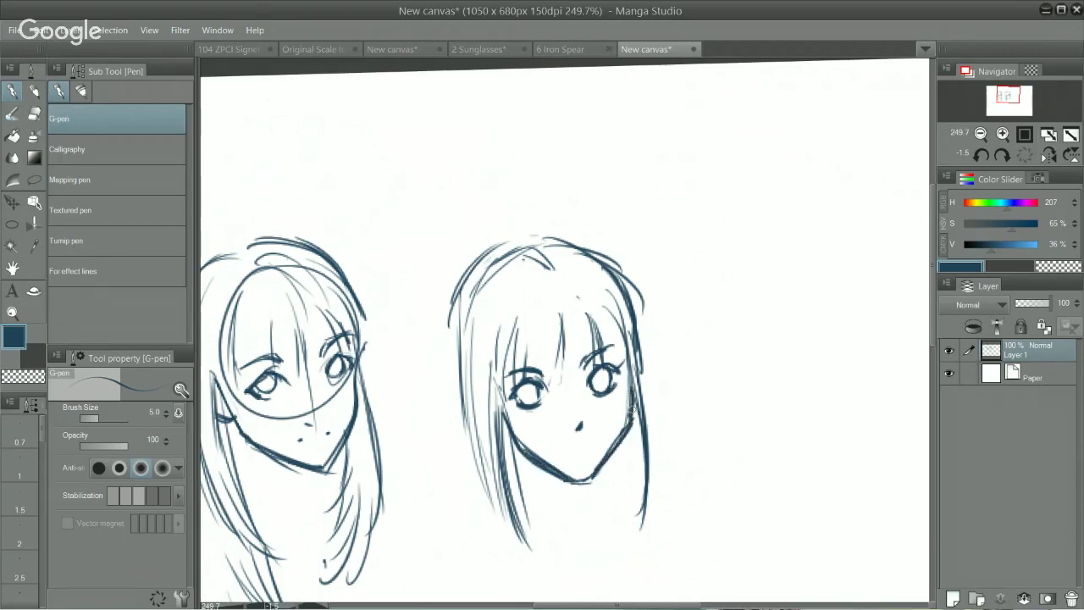
pyautogui.moveTo(415, 354); pyautogui.dragTo(418, 368)
pyautogui.hotkey('ctrl', 'z')
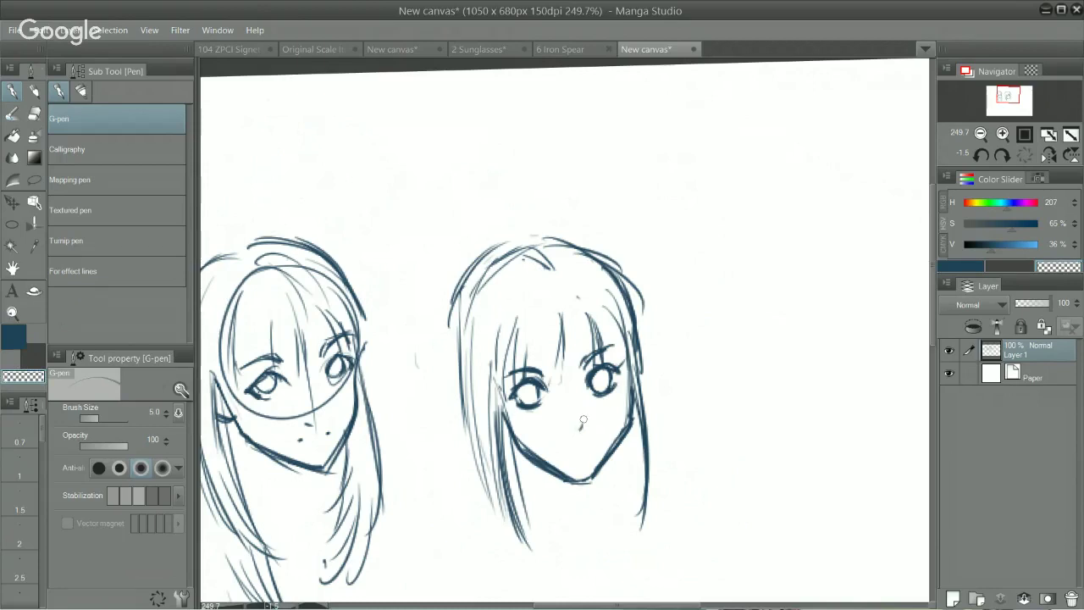
# Redraw the second head's nose and mouth as a hooked stroke above short dashes, and hide the palettes.
pyautogui.moveTo(570, 428); pyautogui.dragTo(587, 419)
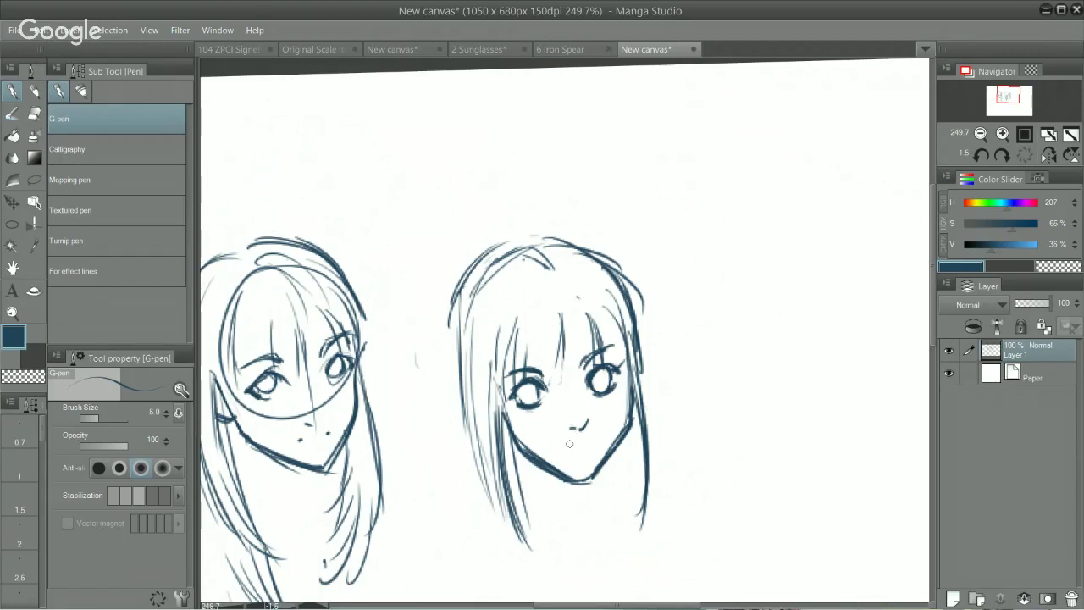
pyautogui.moveTo(564, 447)
pyautogui.mouseDown()
pyautogui.moveTo(591, 440)
pyautogui.moveTo(586, 331)
pyautogui.mouseUp()
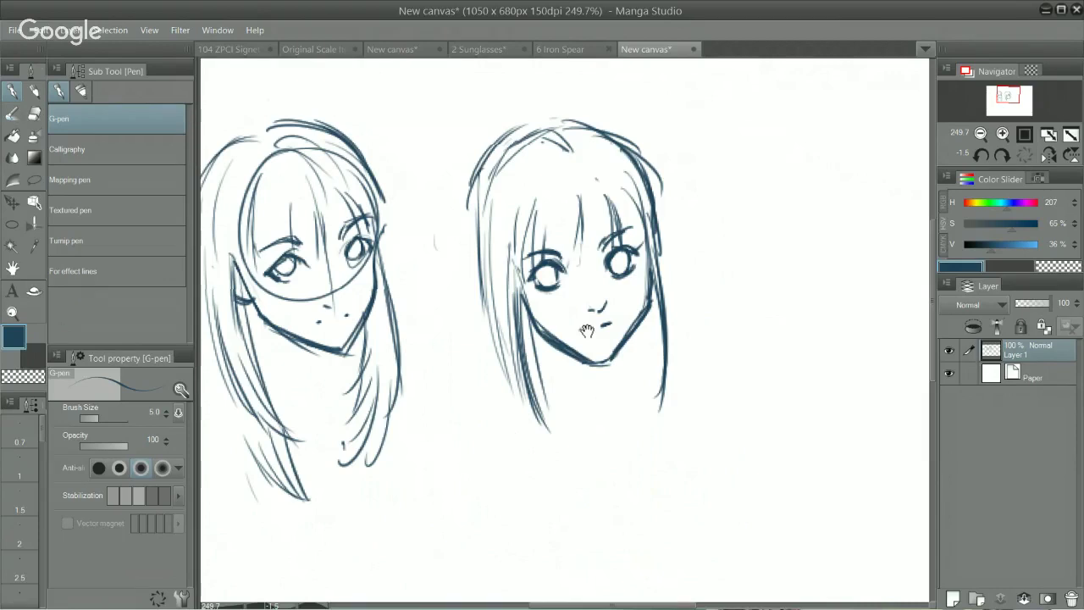
pyautogui.press('Tab')
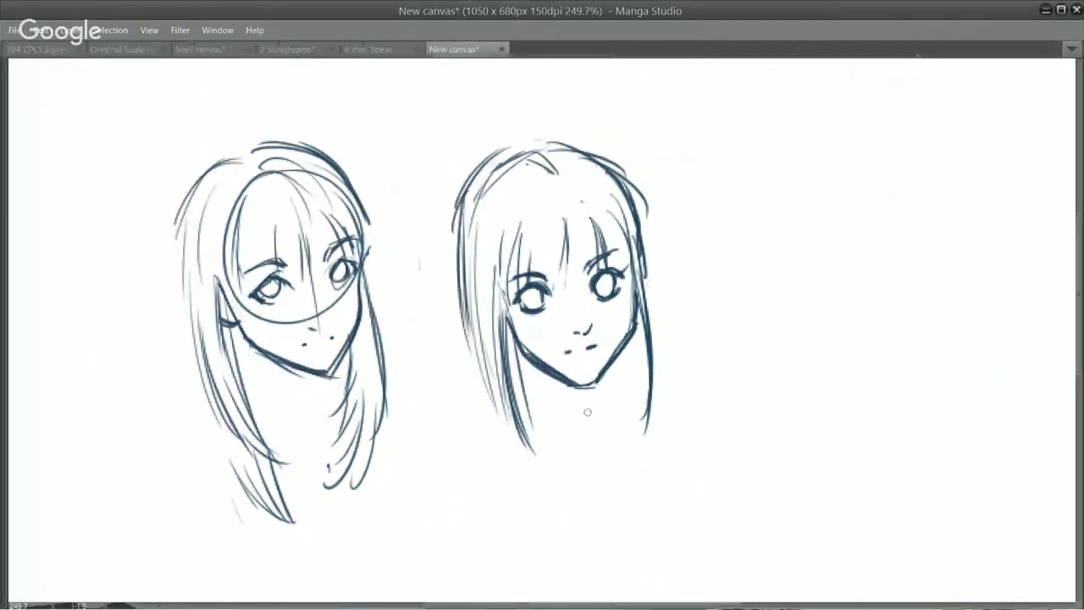
# Lengthen the second head's near-side hair with an inward-curving lock and a longer pointed lock beneath it.
pyautogui.moveTo(484, 381); pyautogui.dragTo(565, 473)
pyautogui.moveTo(527, 427); pyautogui.dragTo(553, 467)
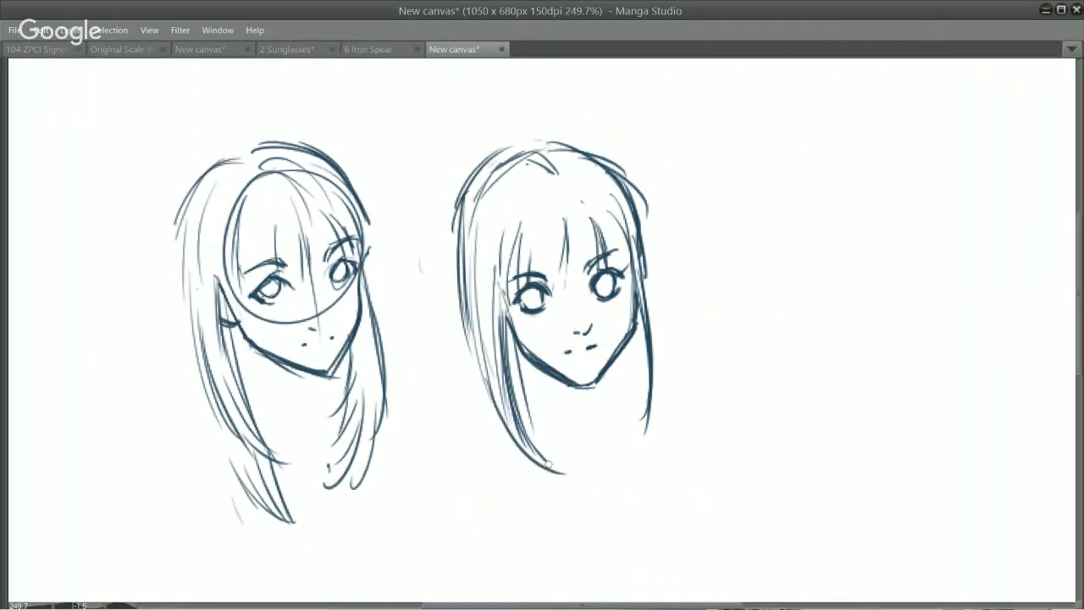
pyautogui.moveTo(495, 417); pyautogui.dragTo(517, 519)
pyautogui.moveTo(492, 395)
pyautogui.mouseDown()
pyautogui.moveTo(510, 483)
pyautogui.moveTo(547, 538)
pyautogui.mouseUp()
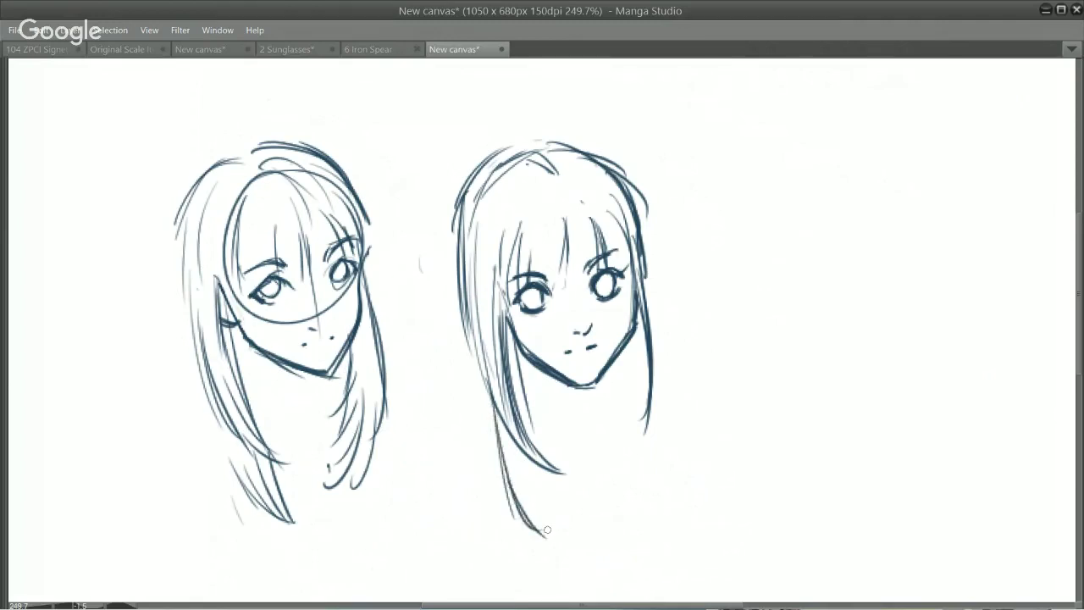
pyautogui.moveTo(532, 464); pyautogui.dragTo(545, 539)
# Draw the second head's far-side hair ends as inner strands and a longer lock tapering to a point below the chin.
pyautogui.moveTo(627, 339); pyautogui.dragTo(608, 425)
pyautogui.moveTo(640, 373); pyautogui.dragTo(619, 440)
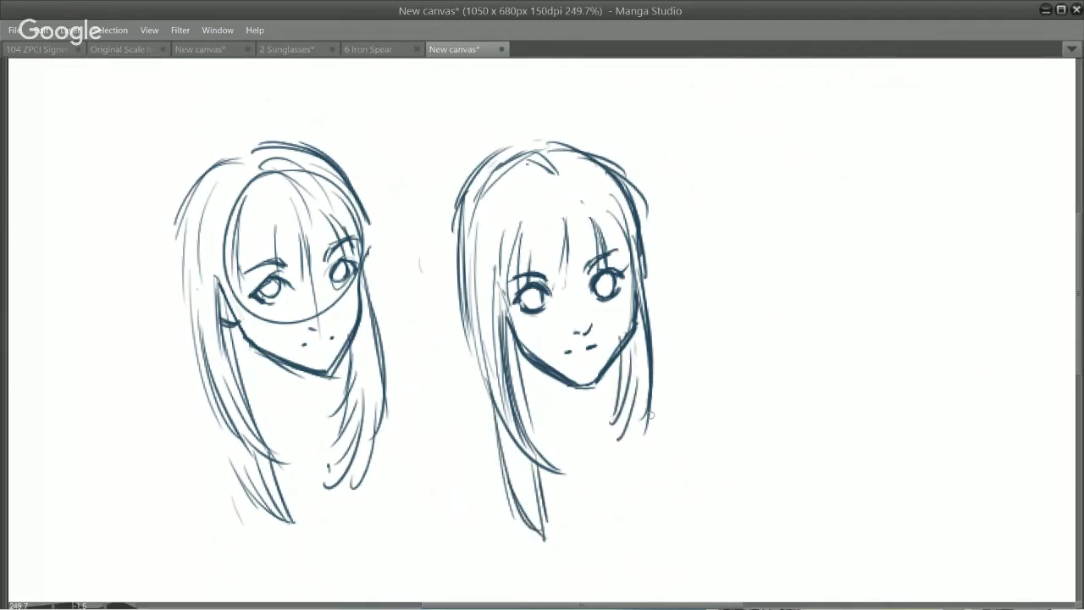
pyautogui.moveTo(643, 405); pyautogui.dragTo(621, 467)
pyautogui.hotkey('ctrl', 'z')
pyautogui.hotkey('ctrl', 'z')
pyautogui.moveTo(650, 371); pyautogui.dragTo(608, 491)
pyautogui.moveTo(631, 405); pyautogui.dragTo(607, 491)
pyautogui.moveTo(617, 451)
pyautogui.mouseDown()
pyautogui.moveTo(608, 490)
pyautogui.moveTo(612, 481)
pyautogui.mouseUp()
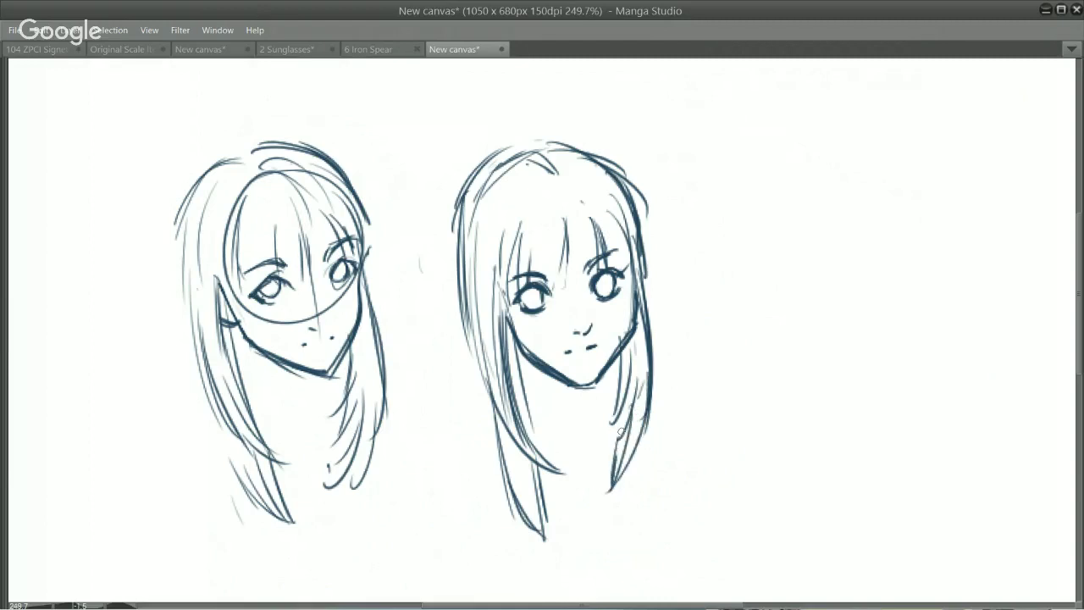
# Darken the second head's far-side cheek edge and draw the shoulder contour outward from the hair.
pyautogui.moveTo(637, 298)
pyautogui.mouseDown()
pyautogui.moveTo(620, 344)
pyautogui.moveTo(625, 335)
pyautogui.mouseUp()
pyautogui.moveTo(648, 350); pyautogui.dragTo(747, 410)
pyautogui.moveTo(758, 484); pyautogui.dragTo(692, 321)
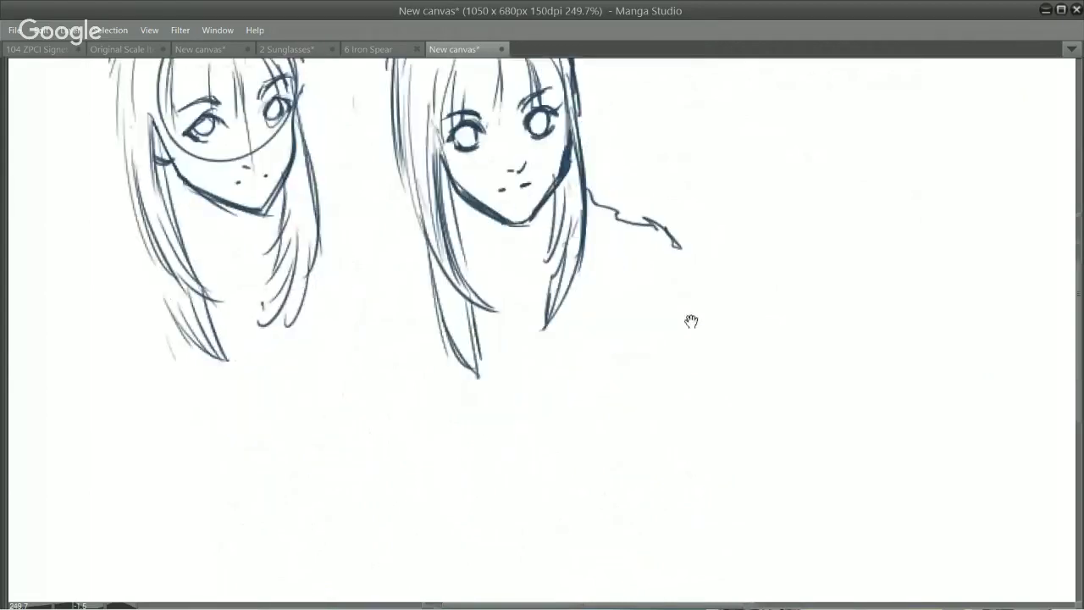
pyautogui.moveTo(669, 249); pyautogui.dragTo(674, 278)
# Draw a raised hand beside the second head's near-side hair with both edges of the forearm running down from it.
pyautogui.moveTo(414, 155); pyautogui.dragTo(463, 255)
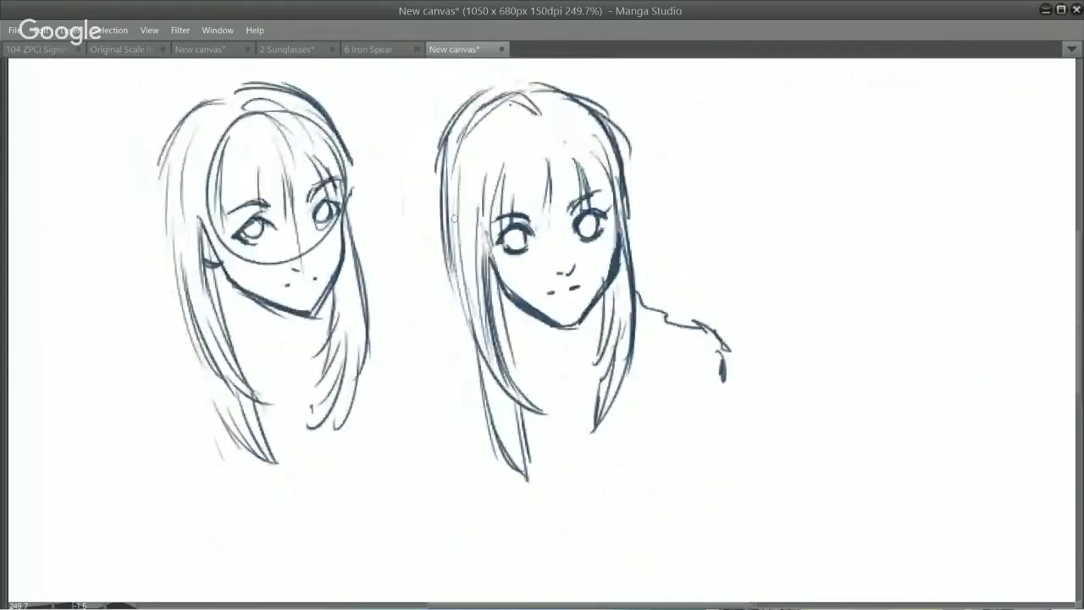
pyautogui.moveTo(437, 173)
pyautogui.mouseDown()
pyautogui.moveTo(419, 179)
pyautogui.moveTo(401, 218)
pyautogui.moveTo(424, 244)
pyautogui.mouseUp()
pyautogui.moveTo(422, 177)
pyautogui.mouseDown()
pyautogui.moveTo(396, 211)
pyautogui.moveTo(405, 205)
pyautogui.mouseUp()
pyautogui.moveTo(432, 188)
pyautogui.mouseDown()
pyautogui.moveTo(403, 222)
pyautogui.moveTo(430, 247)
pyautogui.moveTo(383, 396)
pyautogui.moveTo(393, 442)
pyautogui.mouseUp()
pyautogui.moveTo(385, 390); pyautogui.dragTo(414, 337)
pyautogui.moveTo(452, 281); pyautogui.dragTo(451, 403)
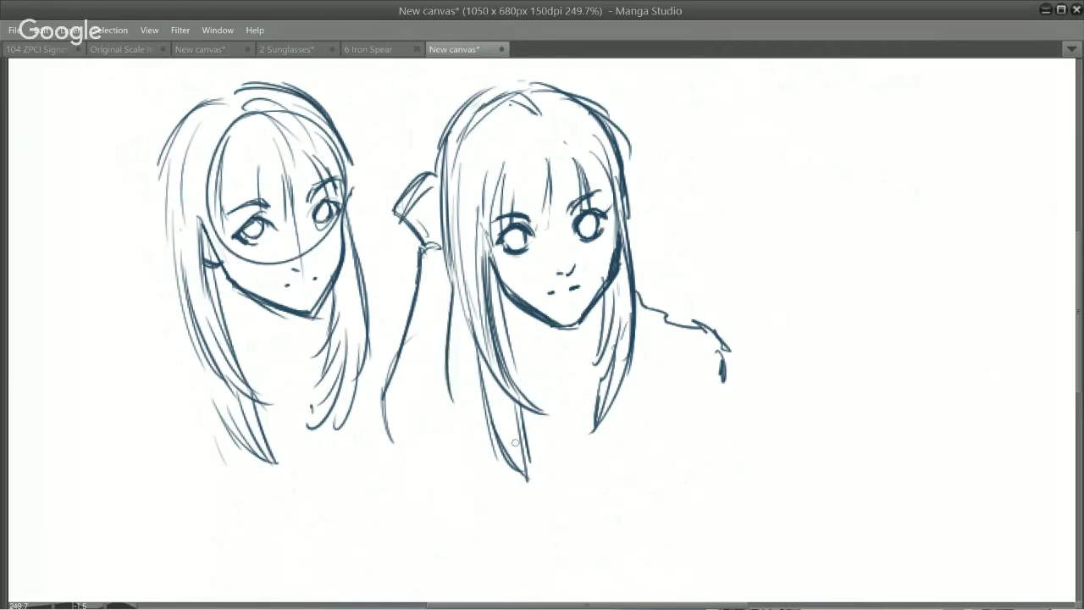
# Draw the base of the raised forearm and a stepped fold line running from it toward the near-side hair tips.
pyautogui.moveTo(366, 446)
pyautogui.mouseDown()
pyautogui.moveTo(430, 415)
pyautogui.moveTo(438, 437)
pyautogui.mouseUp()
pyautogui.moveTo(346, 450)
pyautogui.mouseDown()
pyautogui.moveTo(395, 474)
pyautogui.moveTo(391, 403)
pyautogui.moveTo(452, 419)
pyautogui.mouseUp()
pyautogui.hotkey('ctrl', 'z')
pyautogui.hotkey('ctrl', 'z')
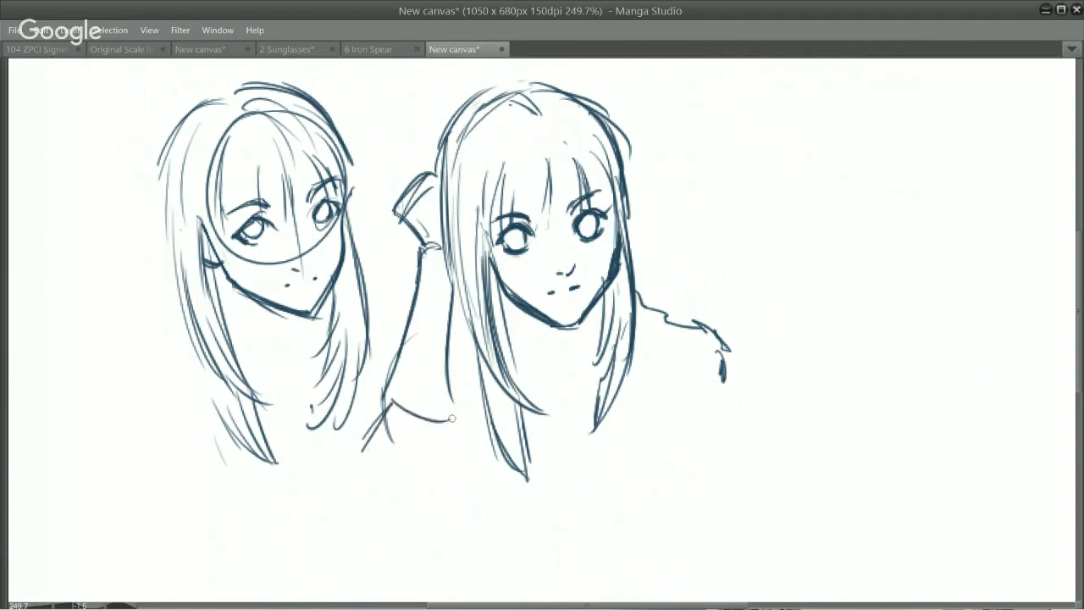
pyautogui.moveTo(388, 403); pyautogui.dragTo(436, 421)
pyautogui.hotkey('ctrl', 'z')
pyautogui.hotkey('ctrl', 'z')
pyautogui.moveTo(393, 402)
pyautogui.mouseDown()
pyautogui.moveTo(431, 403)
pyautogui.moveTo(466, 453)
pyautogui.mouseUp()
pyautogui.moveTo(442, 413); pyautogui.dragTo(467, 451)
# Draw the crossing arm's upper edge as one long line passing below the hair tips to the far side.
pyautogui.moveTo(540, 466)
pyautogui.mouseDown()
pyautogui.moveTo(520, 418)
pyautogui.moveTo(485, 390)
pyautogui.mouseUp()
pyautogui.moveTo(410, 381); pyautogui.dragTo(543, 408)
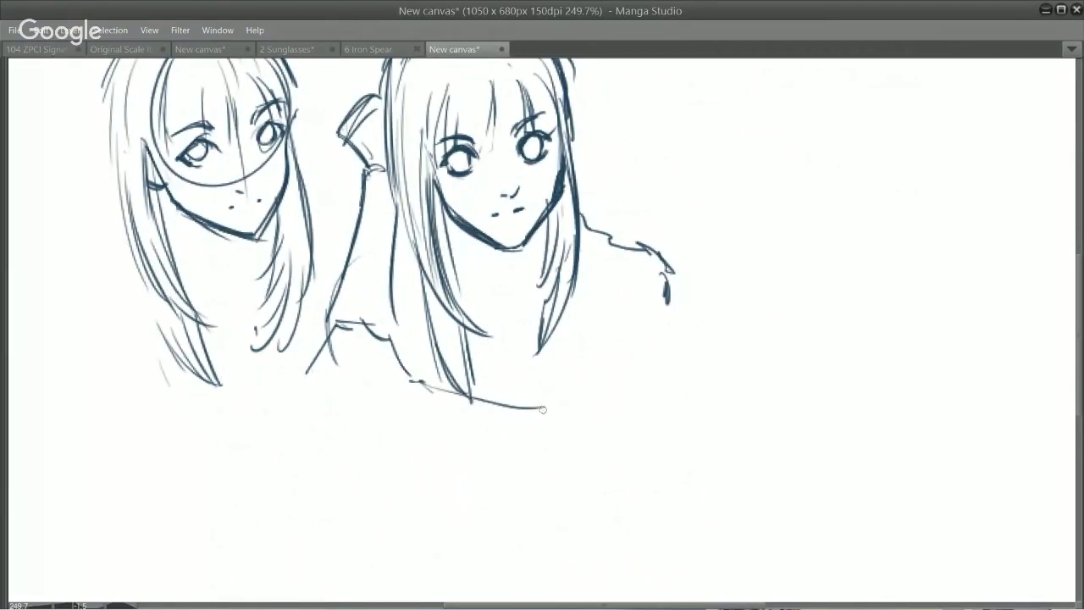
pyautogui.hotkey('ctrl', 'z')
pyautogui.hotkey('ctrl', 'z')
pyautogui.hotkey('ctrl', 'z')
pyautogui.moveTo(401, 375)
pyautogui.mouseDown()
pyautogui.moveTo(579, 420)
pyautogui.moveTo(566, 394)
pyautogui.mouseUp()
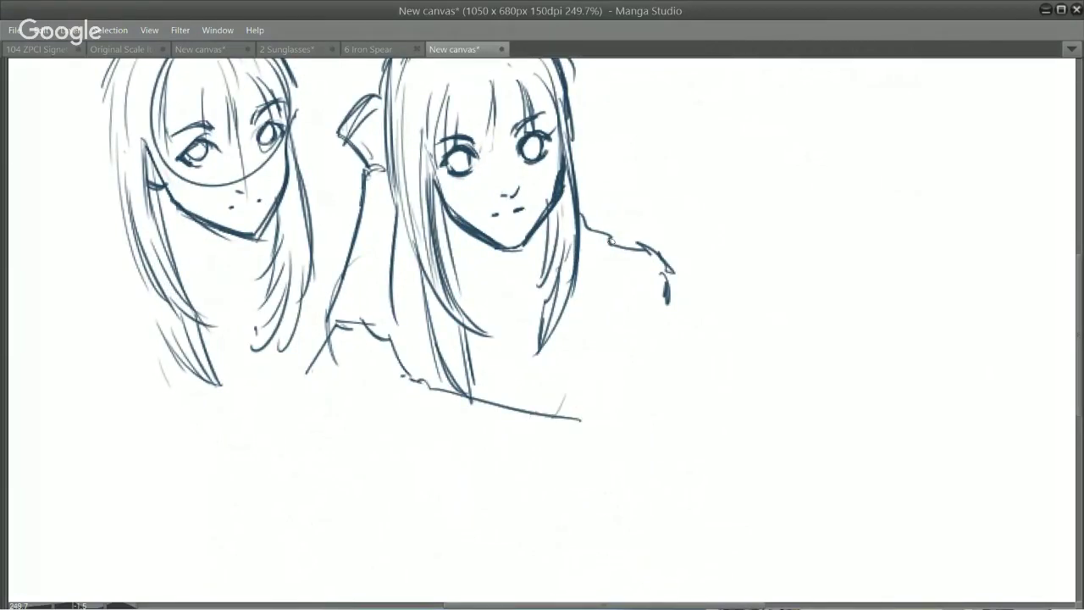
# Draw the far-side part of the bent arm up to a rounded shoulder and close the lower edge at a pointed elbow.
pyautogui.moveTo(598, 281)
pyautogui.mouseDown()
pyautogui.moveTo(642, 234)
pyautogui.moveTo(673, 269)
pyautogui.moveTo(667, 302)
pyautogui.mouseUp()
pyautogui.moveTo(654, 316); pyautogui.dragTo(598, 476)
pyautogui.moveTo(623, 395); pyautogui.dragTo(597, 477)
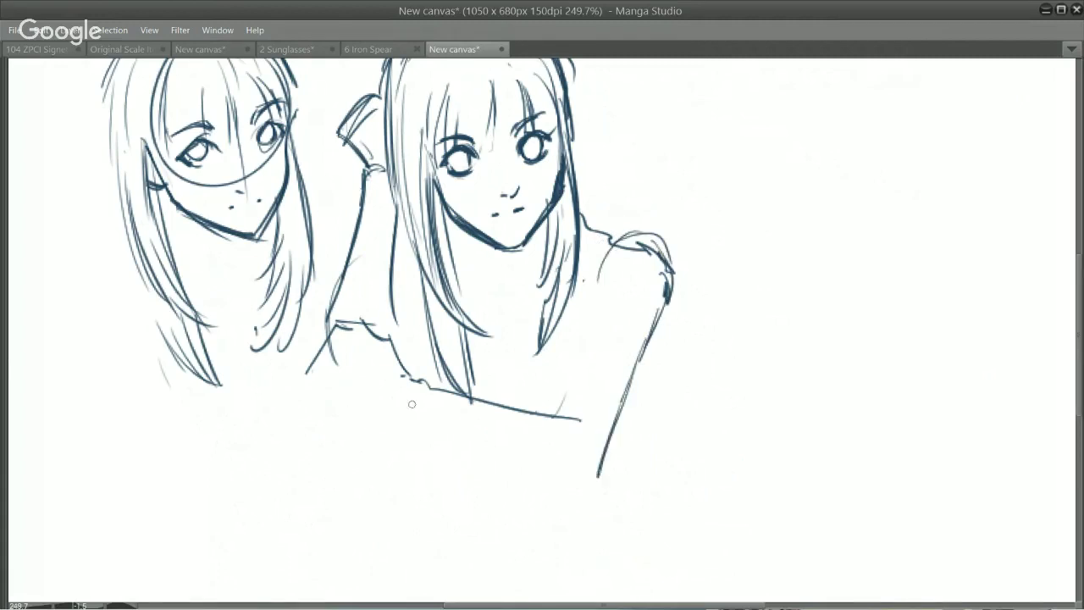
pyautogui.moveTo(315, 396)
pyautogui.mouseDown()
pyautogui.moveTo(500, 471)
pyautogui.moveTo(590, 495)
pyautogui.moveTo(570, 489)
pyautogui.moveTo(589, 491)
pyautogui.moveTo(604, 458)
pyautogui.mouseUp()
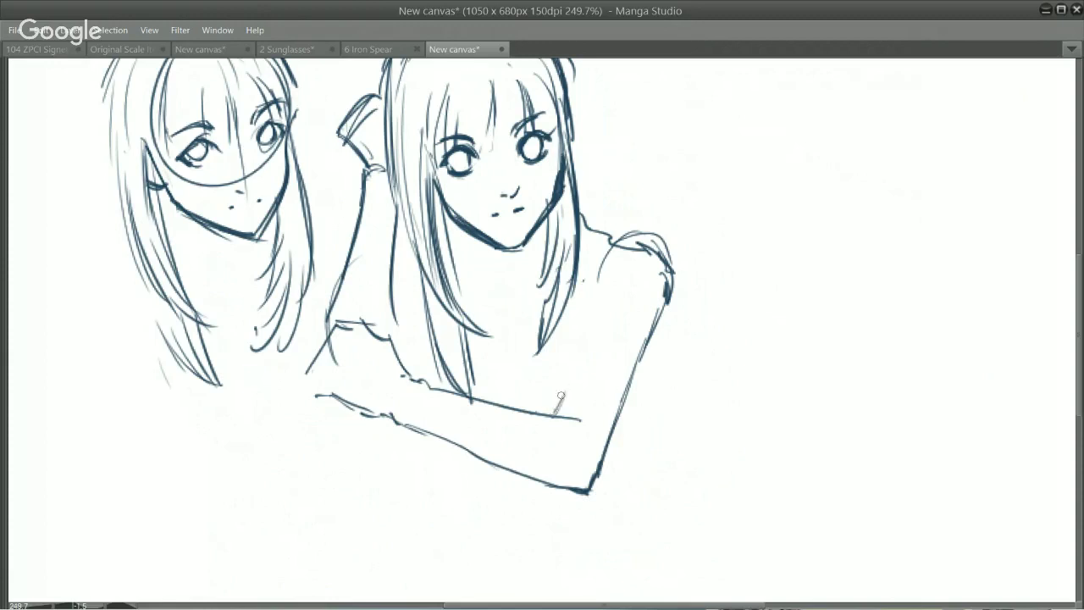
pyautogui.moveTo(555, 413); pyautogui.dragTo(588, 324)
pyautogui.moveTo(571, 376)
pyautogui.mouseDown()
pyautogui.moveTo(620, 239)
pyautogui.moveTo(653, 235)
pyautogui.moveTo(637, 236)
pyautogui.mouseUp()
# Sketch the neck and neckline between the long locks and add strands along the far-side hair.
pyautogui.moveTo(460, 224); pyautogui.dragTo(517, 372)
pyautogui.moveTo(485, 286)
pyautogui.mouseDown()
pyautogui.moveTo(509, 317)
pyautogui.moveTo(523, 373)
pyautogui.mouseUp()
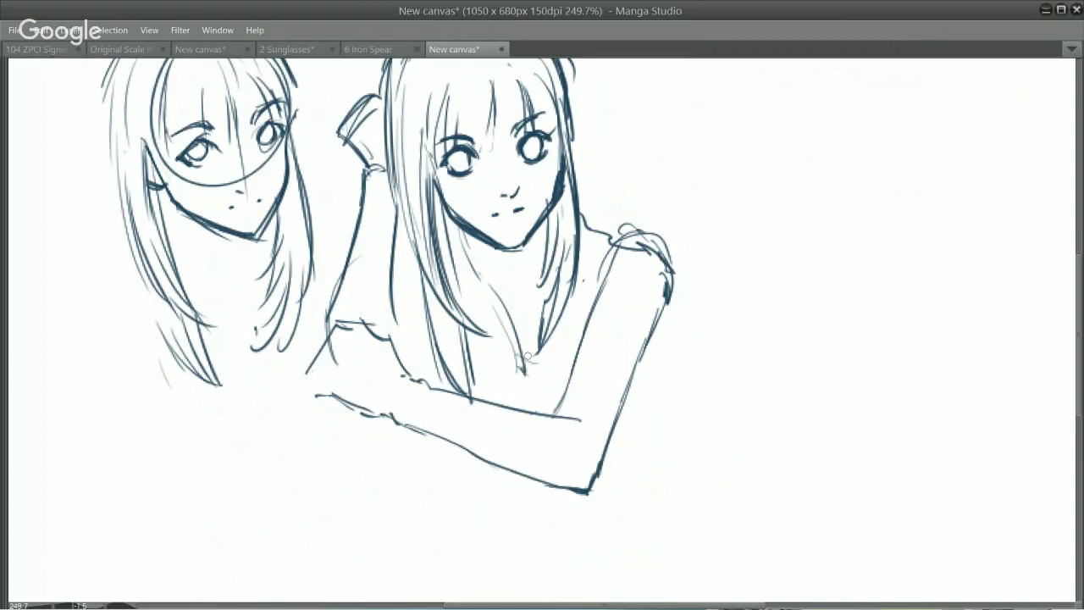
pyautogui.moveTo(548, 367); pyautogui.dragTo(559, 322)
pyautogui.moveTo(520, 366); pyautogui.dragTo(545, 410)
pyautogui.moveTo(551, 330); pyautogui.dragTo(562, 362)
pyautogui.moveTo(558, 318)
pyautogui.mouseDown()
pyautogui.moveTo(566, 382)
pyautogui.moveTo(590, 268)
pyautogui.mouseUp()
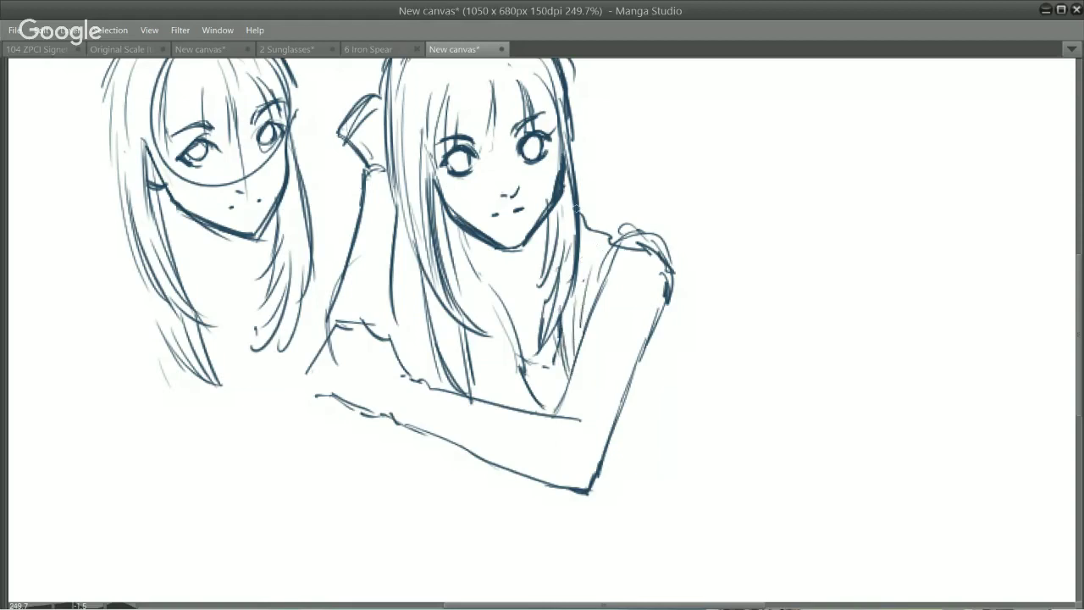
# Add the top shoulder line, near-side shoulder lines behind the hair, and slanted strokes above the crossing arm.
pyautogui.moveTo(577, 204); pyautogui.dragTo(598, 220)
pyautogui.moveTo(390, 267)
pyautogui.mouseDown()
pyautogui.moveTo(420, 247)
pyautogui.moveTo(388, 288)
pyautogui.moveTo(387, 278)
pyautogui.mouseUp()
pyautogui.hotkey('ctrl', 'z')
pyautogui.hotkey('ctrl', 'z')
pyautogui.moveTo(392, 256)
pyautogui.mouseDown()
pyautogui.moveTo(415, 247)
pyautogui.moveTo(430, 218)
pyautogui.moveTo(418, 216)
pyautogui.mouseUp()
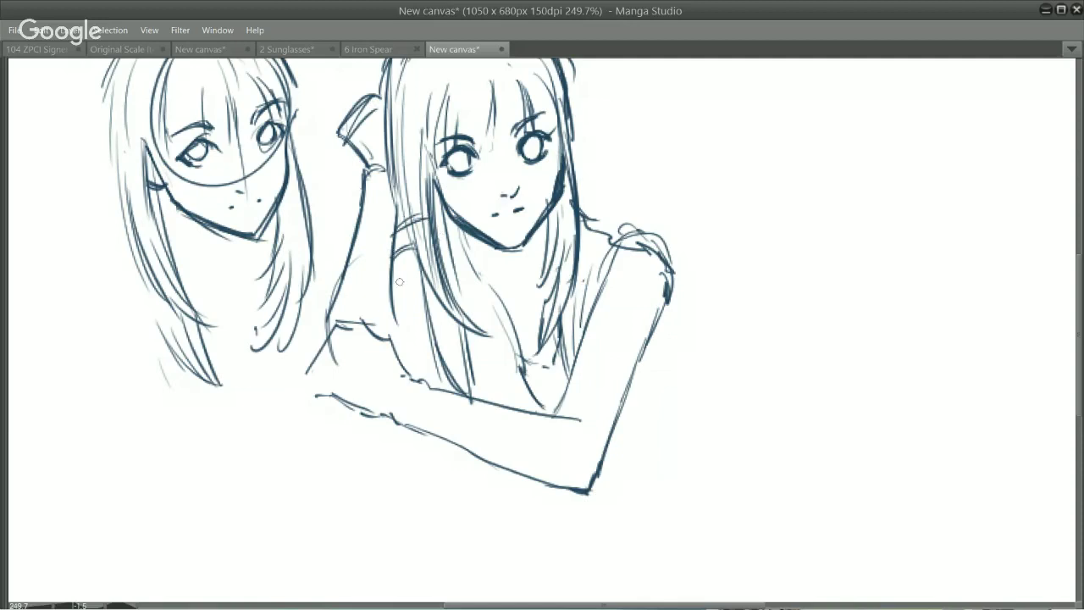
pyautogui.moveTo(421, 338); pyautogui.dragTo(400, 363)
pyautogui.moveTo(430, 307)
pyautogui.mouseDown()
pyautogui.moveTo(399, 366)
pyautogui.moveTo(401, 354)
pyautogui.mouseUp()
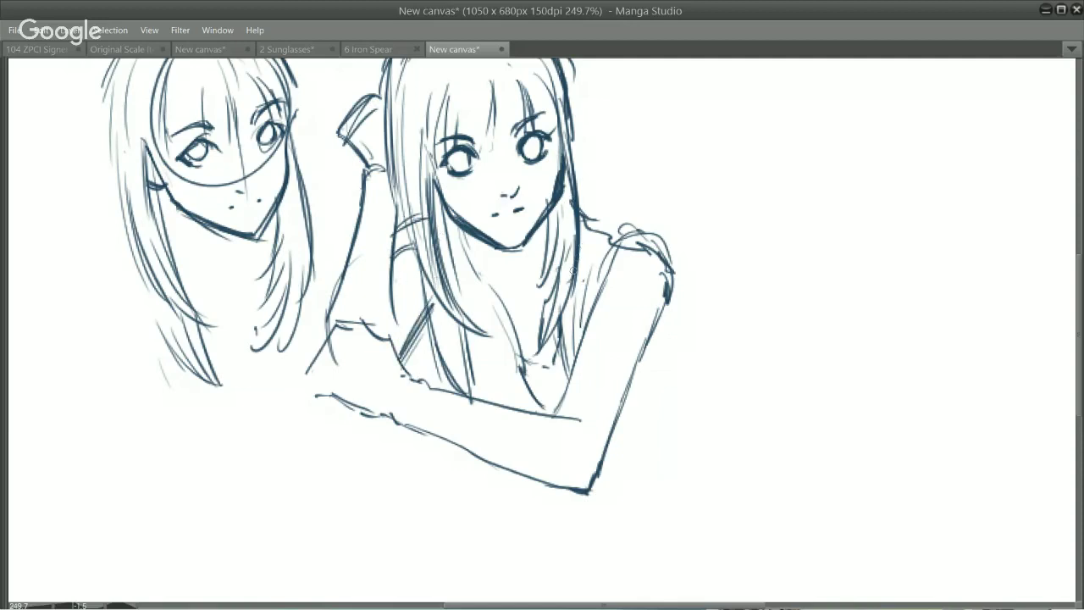
# Add clothing lines at the far-side shoulder and a pointed fold with a curved edge outside the bent arm.
pyautogui.moveTo(583, 222); pyautogui.dragTo(574, 269)
pyautogui.moveTo(578, 202)
pyautogui.mouseDown()
pyautogui.moveTo(659, 235)
pyautogui.moveTo(677, 275)
pyautogui.moveTo(671, 268)
pyautogui.moveTo(670, 321)
pyautogui.moveTo(690, 329)
pyautogui.moveTo(663, 339)
pyautogui.moveTo(652, 357)
pyautogui.moveTo(646, 419)
pyautogui.moveTo(601, 444)
pyautogui.mouseUp()
pyautogui.moveTo(642, 398)
pyautogui.mouseDown()
pyautogui.moveTo(606, 442)
pyautogui.moveTo(630, 491)
pyautogui.moveTo(605, 394)
pyautogui.mouseUp()
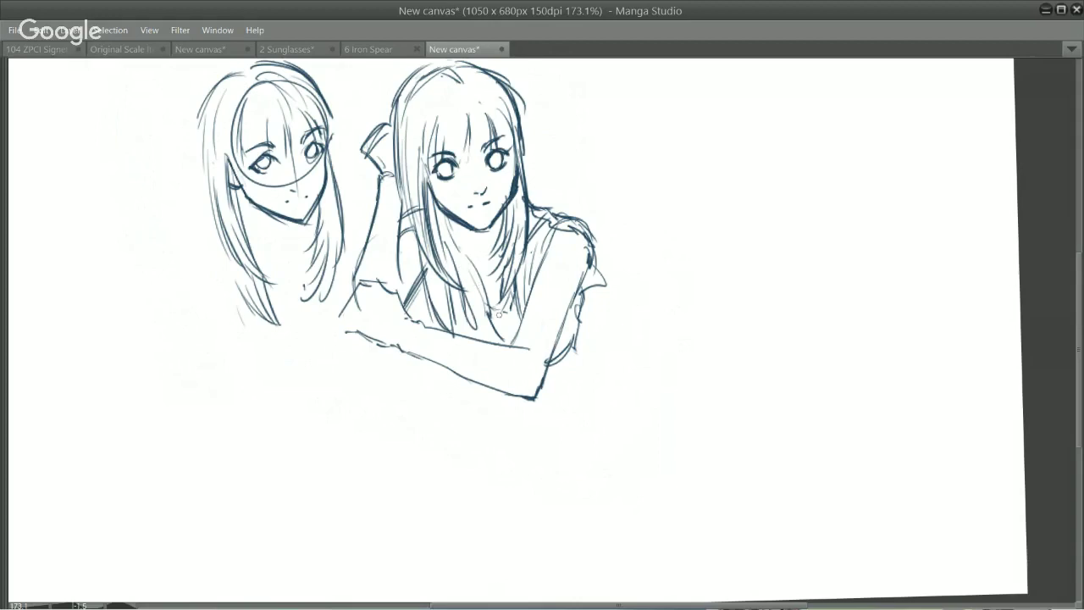
# Strengthen the neckline and near-side hair tips and draw a ragged clothing edge down the outside of the arm to the elbow.
pyautogui.moveTo(489, 318); pyautogui.dragTo(507, 339)
pyautogui.moveTo(448, 309); pyautogui.dragTo(455, 335)
pyautogui.moveTo(584, 298)
pyautogui.mouseDown()
pyautogui.moveTo(562, 400)
pyautogui.moveTo(555, 391)
pyautogui.moveTo(547, 402)
pyautogui.mouseUp()
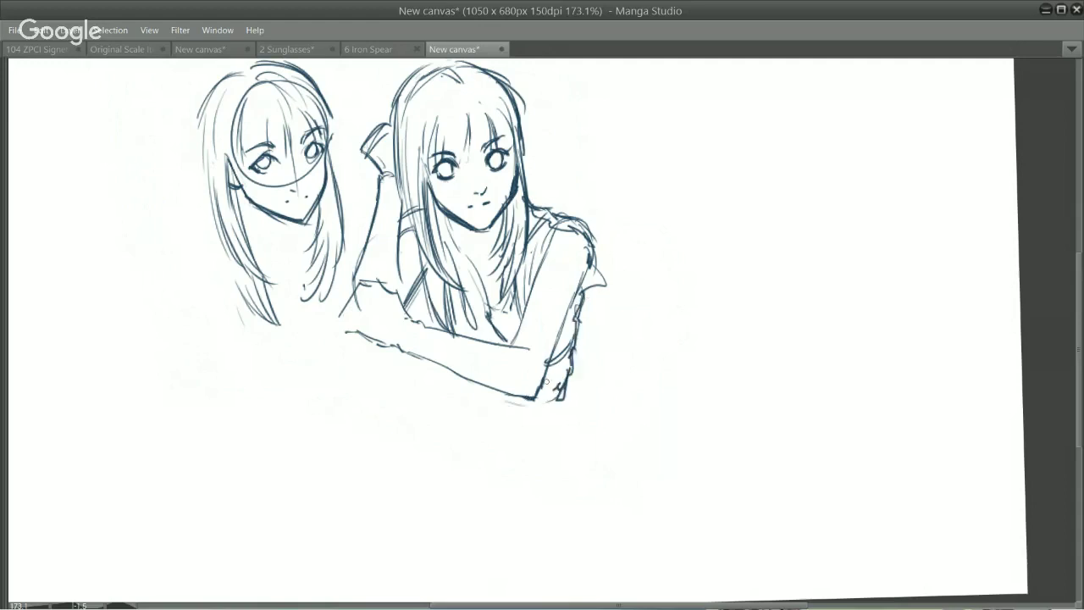
# Undo the last small strokes around the second figure's bent elbow.
pyautogui.hotkey('ctrl', 'z')
pyautogui.hotkey('ctrl', 'z')
pyautogui.hotkey('ctrl', 'z')
pyautogui.hotkey('ctrl', 'z')
pyautogui.hotkey('ctrl', 'z')
pyautogui.moveTo(580, 363); pyautogui.dragTo(656, 418)
pyautogui.moveTo(560, 374); pyautogui.dragTo(586, 437)
pyautogui.moveTo(576, 380); pyautogui.dragTo(618, 437)
pyautogui.moveTo(445, 371)
pyautogui.mouseDown()
pyautogui.moveTo(439, 416)
pyautogui.moveTo(476, 414)
pyautogui.mouseUp()
pyautogui.hotkey('ctrl', 'z')
pyautogui.hotkey('ctrl', 'z')
pyautogui.hotkey('ctrl', 'z')
pyautogui.hotkey('ctrl', 'z')
pyautogui.hotkey('ctrl', 'z')
pyautogui.hotkey('ctrl', 'z')
pyautogui.hotkey('ctrl', 'z')
pyautogui.hotkey('ctrl', 'z')
# Add a few more fringe strands above the brows of the second head.
pyautogui.scroll(1, 497, 164)
pyautogui.moveTo(513, 219); pyautogui.dragTo(498, 430)
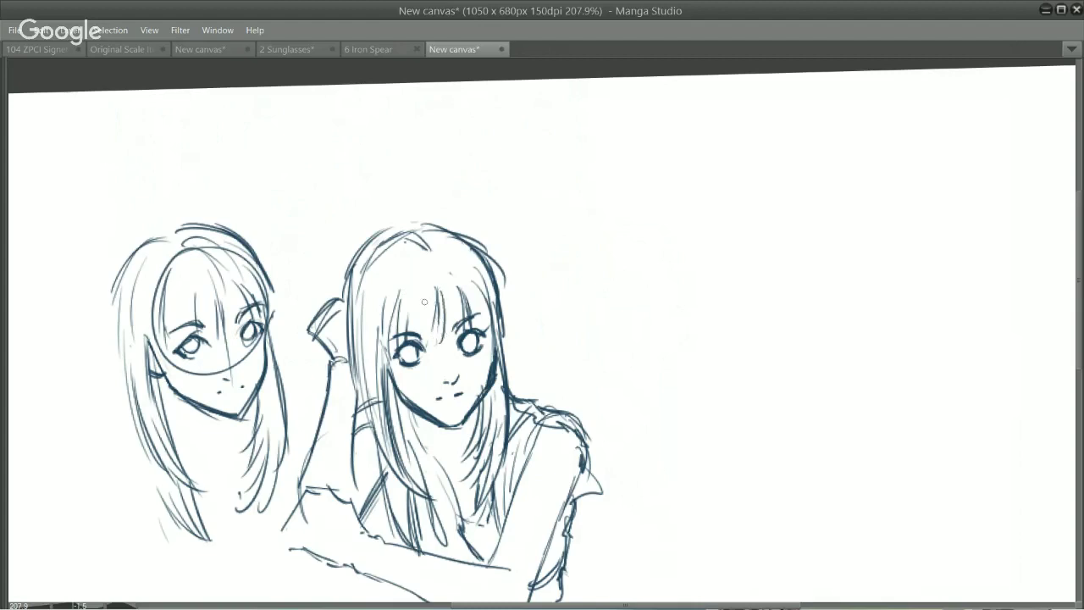
pyautogui.moveTo(449, 277)
pyautogui.mouseDown()
pyautogui.moveTo(444, 340)
pyautogui.moveTo(490, 316)
pyautogui.mouseUp()
pyautogui.moveTo(598, 353); pyautogui.dragTo(442, 330)
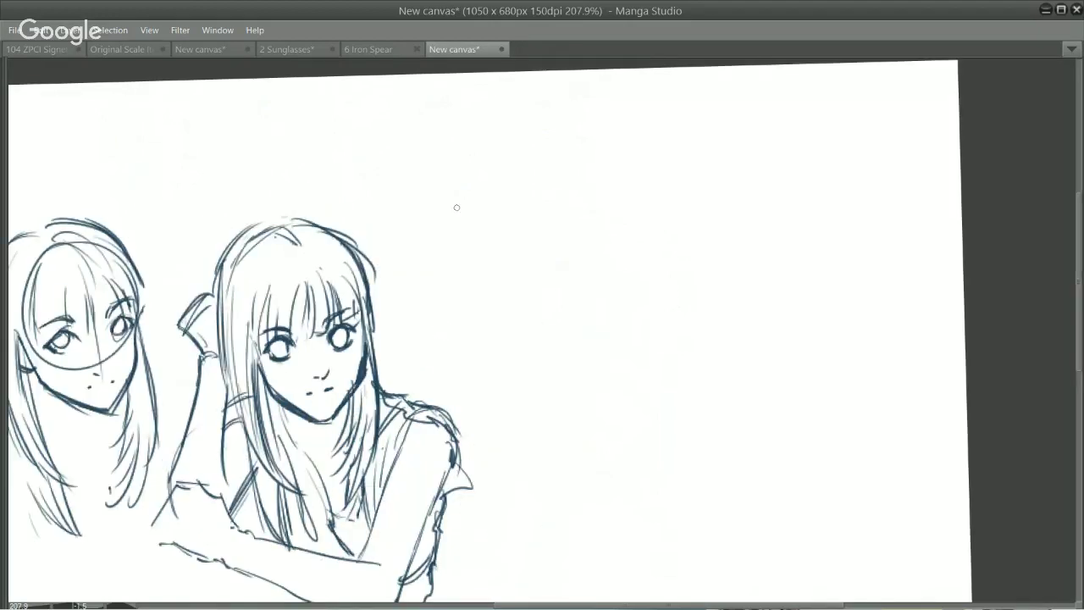
pyautogui.moveTo(460, 186)
pyautogui.mouseDown()
pyautogui.moveTo(494, 177)
pyautogui.moveTo(449, 205)
pyautogui.moveTo(439, 227)
pyautogui.moveTo(498, 174)
pyautogui.mouseUp()
pyautogui.moveTo(440, 231); pyautogui.dragTo(507, 174)
pyautogui.hotkey('ctrl', 'z')
pyautogui.hotkey('ctrl', 'z')
pyautogui.hotkey('ctrl', 'z')
pyautogui.hotkey('ctrl', 'z')
# Start a third head in the empty area beside the second figure with an eye line, upper lids, brows and central fringe strokes.
pyautogui.moveTo(487, 251)
pyautogui.mouseDown()
pyautogui.moveTo(502, 240)
pyautogui.moveTo(520, 245)
pyautogui.moveTo(500, 241)
pyautogui.mouseUp()
pyautogui.moveTo(502, 251)
pyautogui.mouseDown()
pyautogui.moveTo(584, 220)
pyautogui.moveTo(521, 252)
pyautogui.moveTo(580, 226)
pyautogui.moveTo(561, 232)
pyautogui.moveTo(568, 205)
pyautogui.mouseUp()
pyautogui.moveTo(483, 231)
pyautogui.mouseDown()
pyautogui.moveTo(514, 224)
pyautogui.moveTo(509, 200)
pyautogui.moveTo(517, 240)
pyautogui.mouseUp()
pyautogui.moveTo(513, 190); pyautogui.dragTo(540, 237)
pyautogui.moveTo(547, 192); pyautogui.dragTo(559, 233)
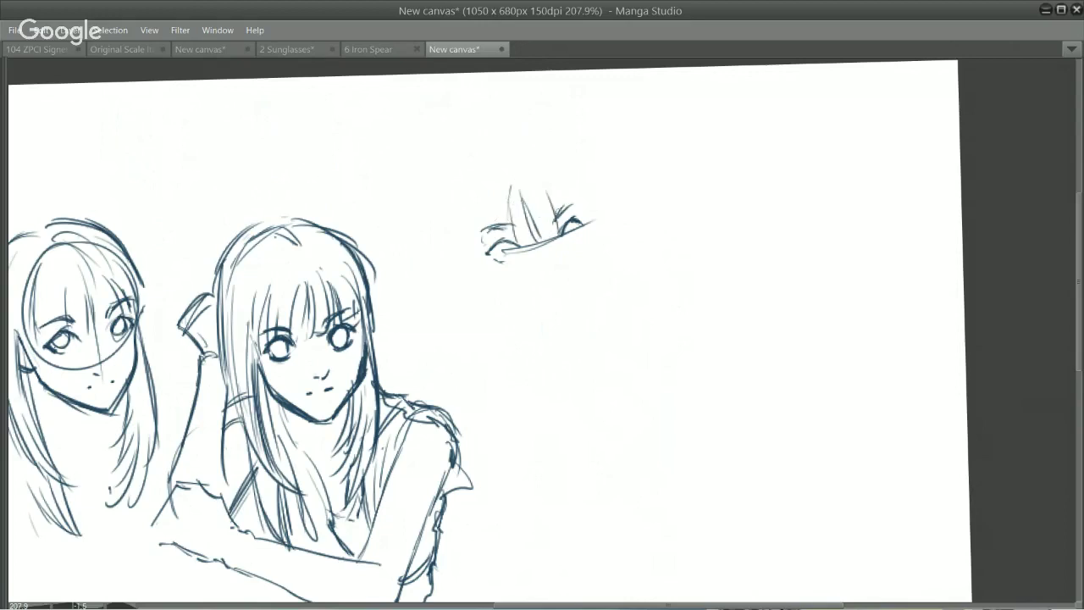
# Add outer fringe strands on both sides of the third head and shade its round irises dark.
pyautogui.moveTo(540, 190); pyautogui.dragTo(550, 240)
pyautogui.moveTo(497, 191); pyautogui.dragTo(487, 258)
pyautogui.moveTo(489, 213); pyautogui.dragTo(485, 262)
pyautogui.moveTo(471, 215)
pyautogui.mouseDown()
pyautogui.moveTo(468, 244)
pyautogui.moveTo(483, 266)
pyautogui.mouseUp()
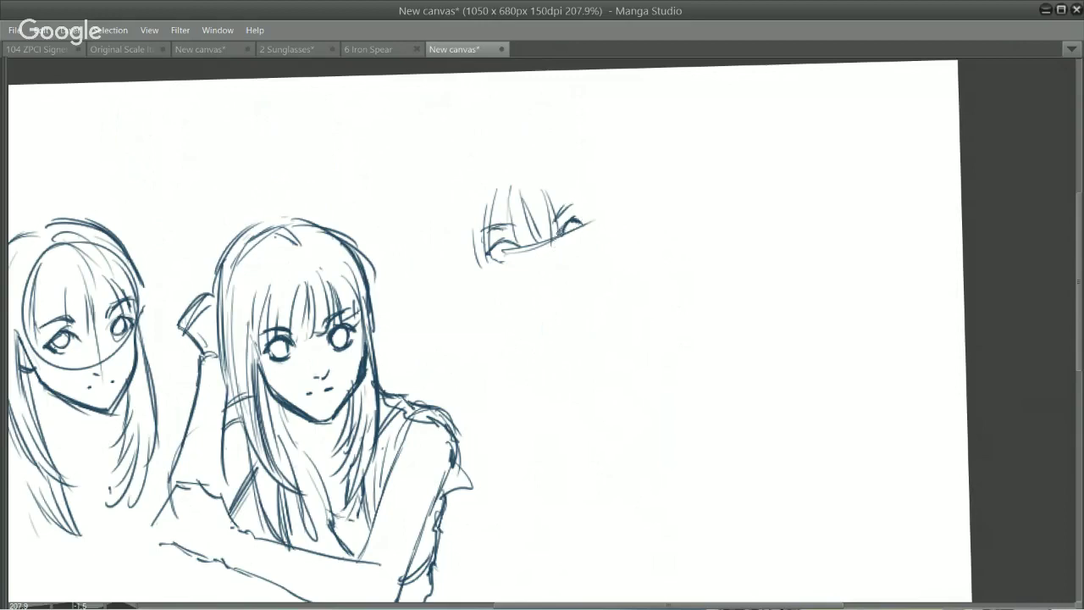
pyautogui.moveTo(557, 237)
pyautogui.mouseDown()
pyautogui.moveTo(585, 217)
pyautogui.moveTo(570, 242)
pyautogui.moveTo(571, 228)
pyautogui.mouseUp()
pyautogui.hotkey('ctrl', 'z')
pyautogui.moveTo(495, 246)
pyautogui.mouseDown()
pyautogui.moveTo(513, 254)
pyautogui.moveTo(515, 242)
pyautogui.moveTo(508, 253)
pyautogui.moveTo(573, 223)
pyautogui.mouseUp()
pyautogui.moveTo(564, 184)
pyautogui.mouseDown()
pyautogui.moveTo(585, 224)
pyautogui.moveTo(578, 207)
pyautogui.mouseUp()
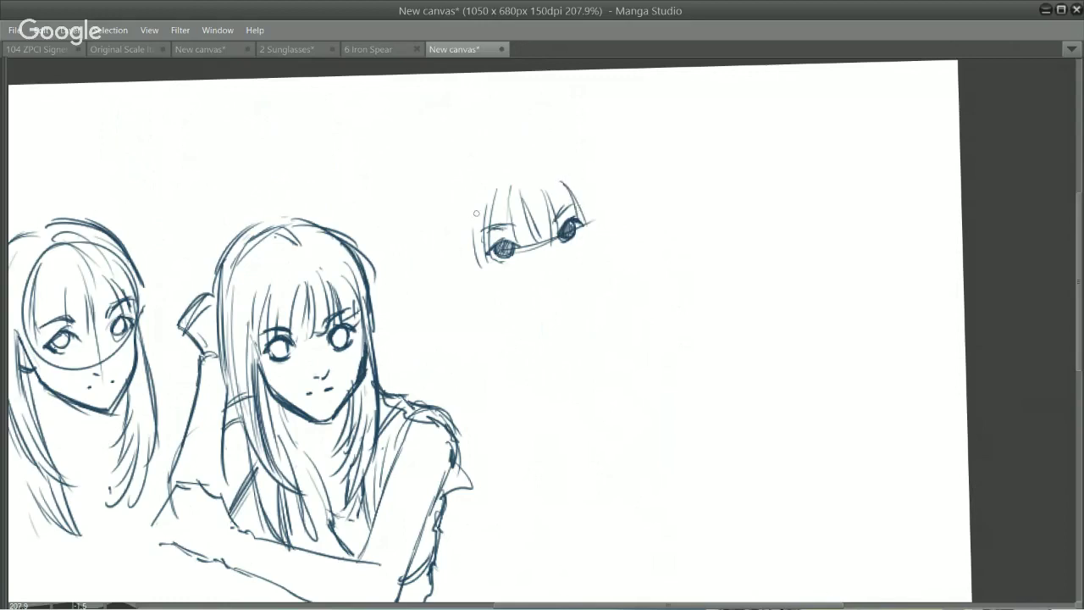
# Draw the third head's near-side temple and upper cheek line, undoing unsuccessful strokes.
pyautogui.moveTo(483, 204)
pyautogui.mouseDown()
pyautogui.moveTo(484, 286)
pyautogui.moveTo(478, 251)
pyautogui.moveTo(482, 277)
pyautogui.mouseUp()
pyautogui.hotkey('ctrl', 'z')
pyautogui.hotkey('ctrl', 'z')
pyautogui.hotkey('ctrl', 'z')
pyautogui.hotkey('ctrl', 'z')
pyautogui.moveTo(475, 219); pyautogui.dragTo(484, 281)
# Draw the third head's far cheek curving from beside the eye down toward the chin, redoing the stroke as needed.
pyautogui.moveTo(584, 211); pyautogui.dragTo(587, 252)
pyautogui.hotkey('ctrl', 'z')
pyautogui.hotkey('ctrl', 'z')
pyautogui.moveTo(590, 209)
pyautogui.mouseDown()
pyautogui.moveTo(591, 294)
pyautogui.moveTo(570, 318)
pyautogui.mouseUp()
pyautogui.moveTo(589, 263); pyautogui.dragTo(555, 332)
pyautogui.hotkey('ctrl', 'z')
pyautogui.hotkey('ctrl', 'z')
pyautogui.moveTo(591, 251); pyautogui.dragTo(571, 306)
pyautogui.hotkey('ctrl', 'z')
pyautogui.moveTo(590, 253); pyautogui.dragTo(570, 311)
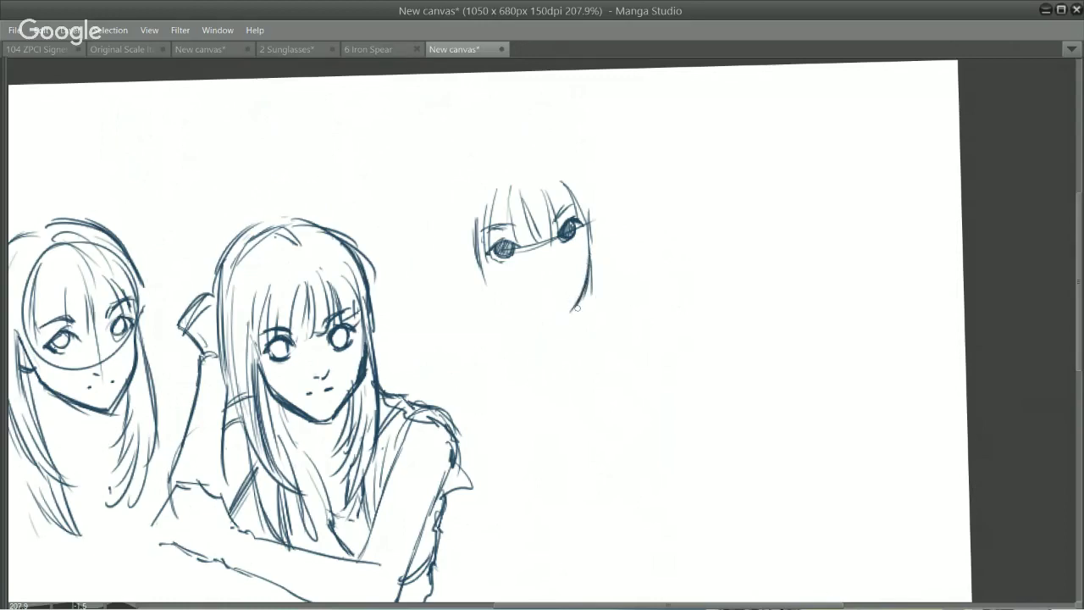
# Rotate the canvas to draw the near-side jaw of the third head and join both jaw lines in a pointed chin.
pyautogui.moveTo(711, 232); pyautogui.dragTo(717, 352)
pyautogui.moveTo(522, 260); pyautogui.dragTo(531, 302)
pyautogui.hotkey('ctrl', 'z')
pyautogui.moveTo(523, 261)
pyautogui.mouseDown()
pyautogui.moveTo(531, 312)
pyautogui.moveTo(523, 292)
pyautogui.moveTo(544, 327)
pyautogui.mouseUp()
pyautogui.moveTo(522, 290); pyautogui.dragTo(547, 334)
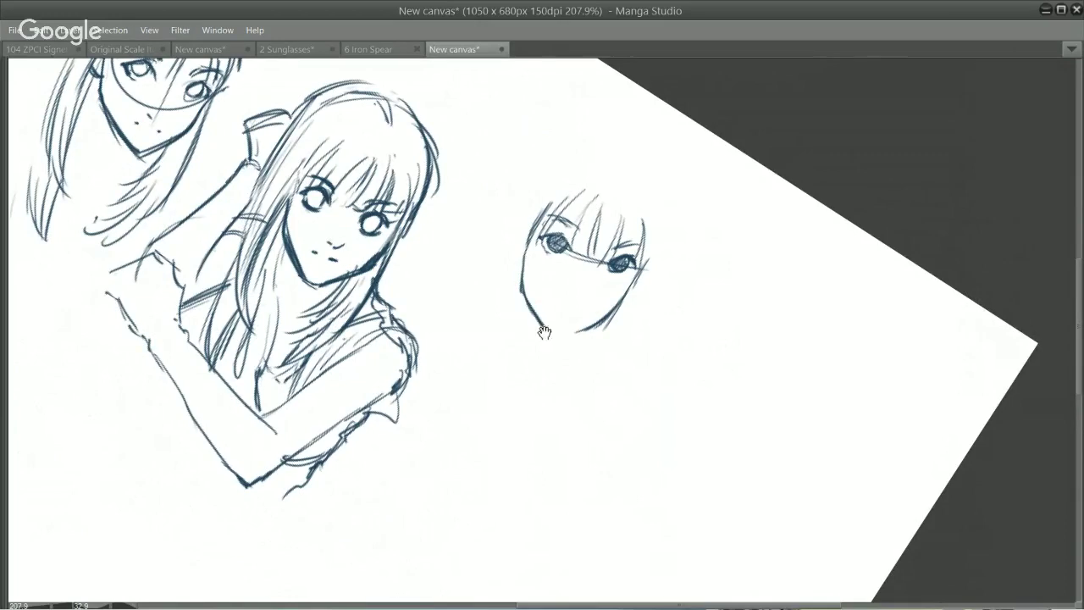
pyautogui.moveTo(714, 213)
pyautogui.mouseDown()
pyautogui.moveTo(597, 115)
pyautogui.moveTo(569, 110)
pyautogui.mouseUp()
pyautogui.moveTo(570, 310); pyautogui.dragTo(560, 324)
# Sketch the third head's nose line and mark the mouth corners with small dots.
pyautogui.moveTo(572, 243)
pyautogui.mouseDown()
pyautogui.moveTo(552, 236)
pyautogui.moveTo(543, 263)
pyautogui.mouseUp()
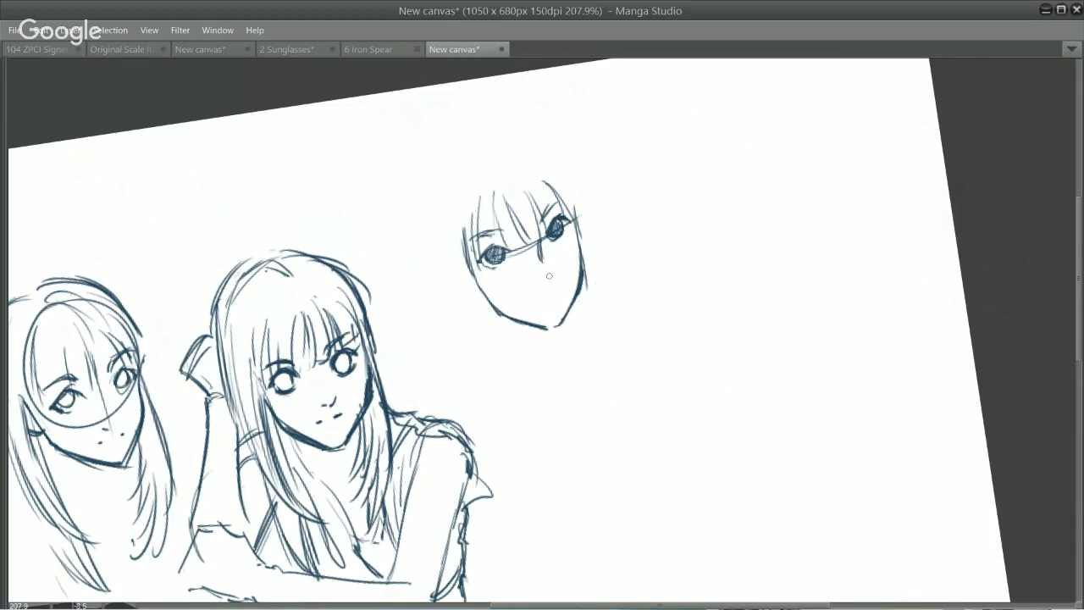
pyautogui.moveTo(531, 281); pyautogui.dragTo(537, 281)
pyautogui.moveTo(541, 253); pyautogui.dragTo(549, 276)
# Strengthen the third head's fringe with extra strokes and darkened central locks.
pyautogui.press('shift')
pyautogui.moveTo(663, 269); pyautogui.dragTo(673, 303)
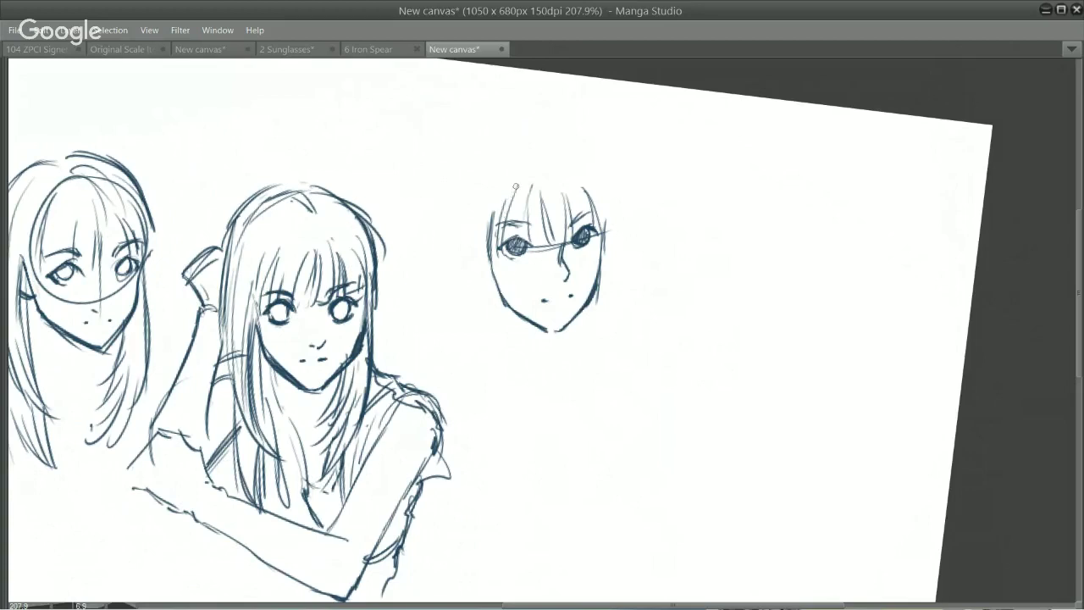
pyautogui.moveTo(510, 200); pyautogui.dragTo(498, 247)
pyautogui.moveTo(531, 192)
pyautogui.mouseDown()
pyautogui.moveTo(529, 244)
pyautogui.moveTo(566, 240)
pyautogui.mouseUp()
pyautogui.moveTo(568, 193); pyautogui.dragTo(566, 235)
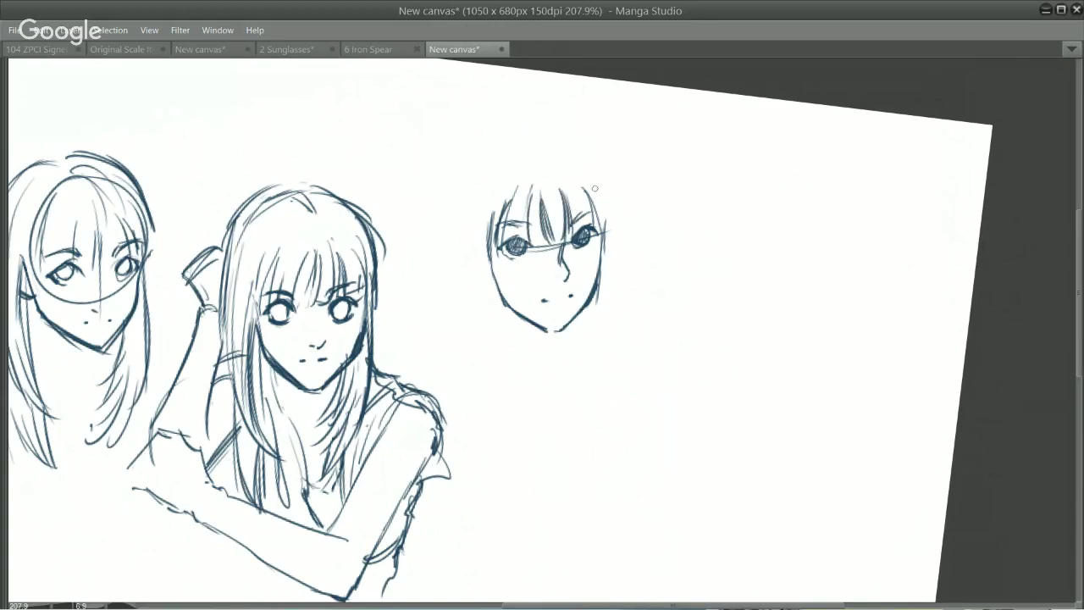
pyautogui.moveTo(584, 186); pyautogui.dragTo(588, 229)
# Draw the third head's far-side hair down past the chin and an inner strand beside the near cheek.
pyautogui.moveTo(591, 169)
pyautogui.mouseDown()
pyautogui.moveTo(610, 230)
pyautogui.moveTo(597, 330)
pyautogui.mouseUp()
pyautogui.moveTo(598, 273); pyautogui.dragTo(596, 345)
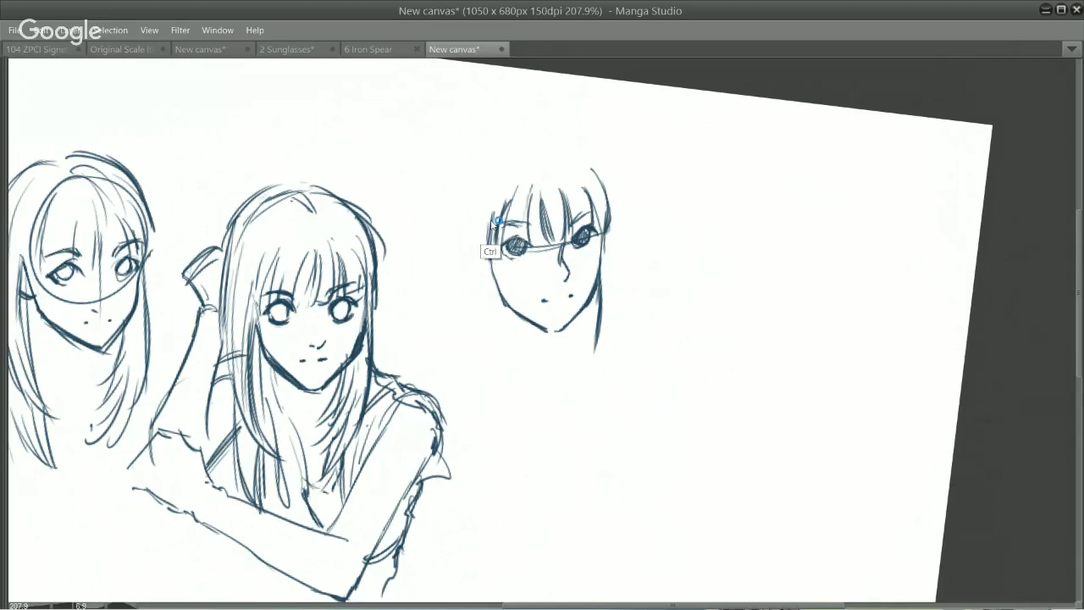
pyautogui.scroll(-2, 590, 344)
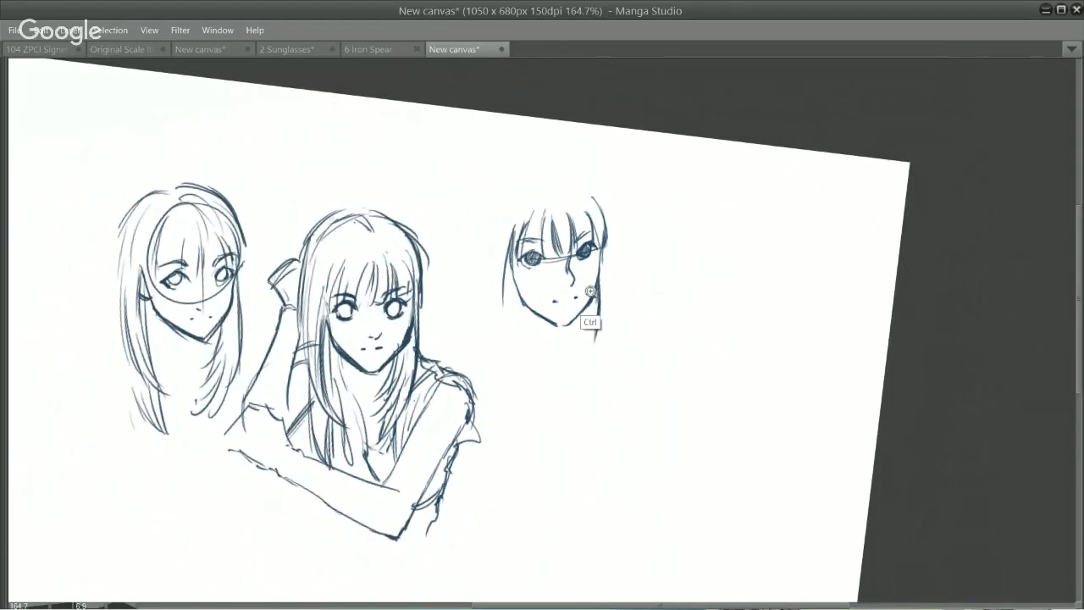
pyautogui.moveTo(588, 315); pyautogui.dragTo(606, 283)
pyautogui.moveTo(685, 183)
pyautogui.mouseDown()
pyautogui.moveTo(657, 160)
pyautogui.moveTo(629, 202)
pyautogui.mouseUp()
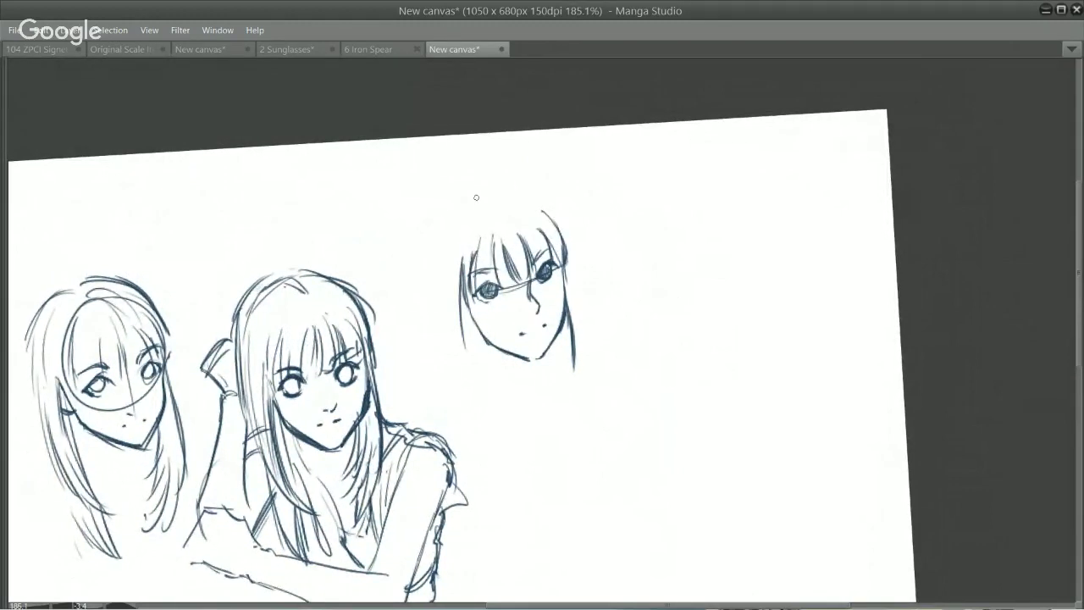
# Draw the third head's near-side hair outline from the crown to below the jaw and add the ear's lower edge.
pyautogui.moveTo(480, 183)
pyautogui.mouseDown()
pyautogui.moveTo(430, 218)
pyautogui.moveTo(425, 302)
pyautogui.mouseUp()
pyautogui.moveTo(427, 253); pyautogui.dragTo(442, 366)
pyautogui.moveTo(430, 285)
pyautogui.mouseDown()
pyautogui.moveTo(444, 370)
pyautogui.moveTo(479, 396)
pyautogui.mouseUp()
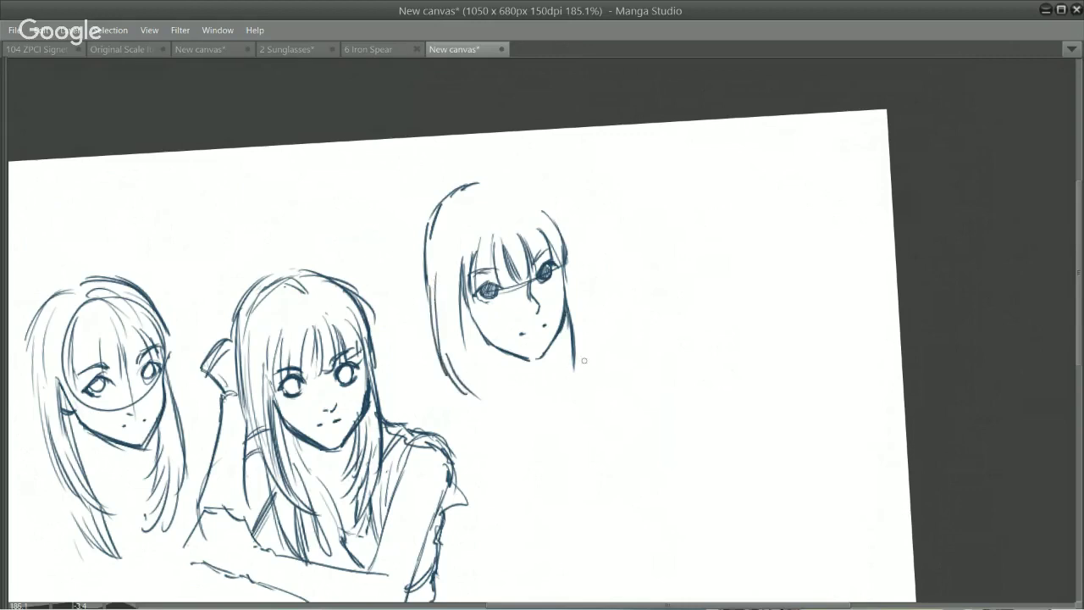
pyautogui.moveTo(465, 324); pyautogui.dragTo(471, 322)
pyautogui.moveTo(462, 286)
pyautogui.mouseDown()
pyautogui.moveTo(464, 320)
pyautogui.moveTo(482, 333)
pyautogui.mouseUp()
# Rotate the canvas to complete the far side of the crown and thicken the hair falling beside the far cheek.
pyautogui.moveTo(553, 217); pyautogui.dragTo(564, 303)
pyautogui.moveTo(564, 266); pyautogui.dragTo(569, 317)
pyautogui.hotkey('shift', 'space')
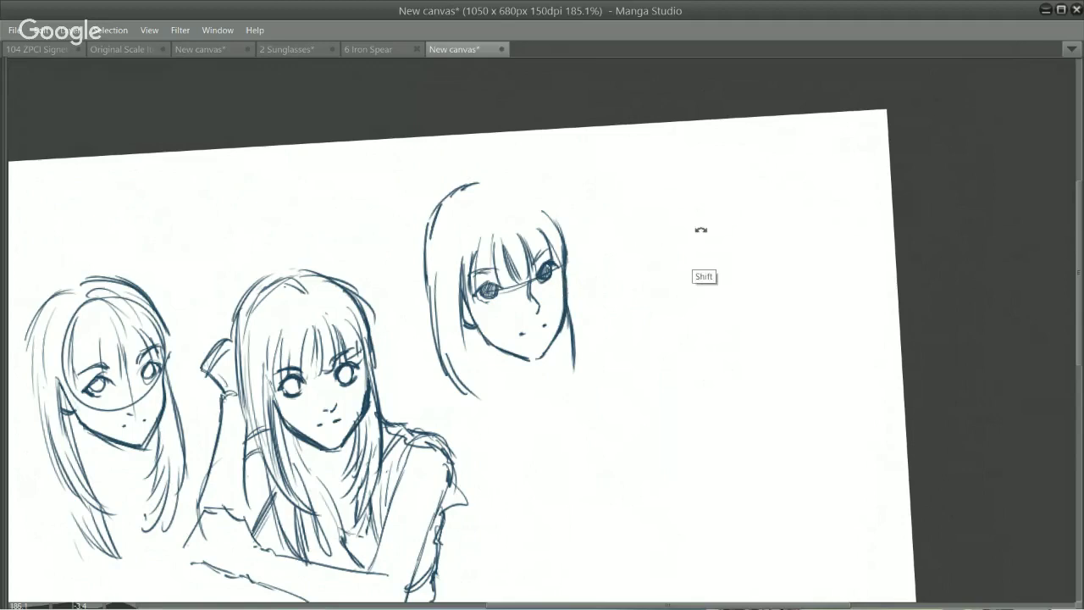
pyautogui.moveTo(701, 230); pyautogui.dragTo(690, 364)
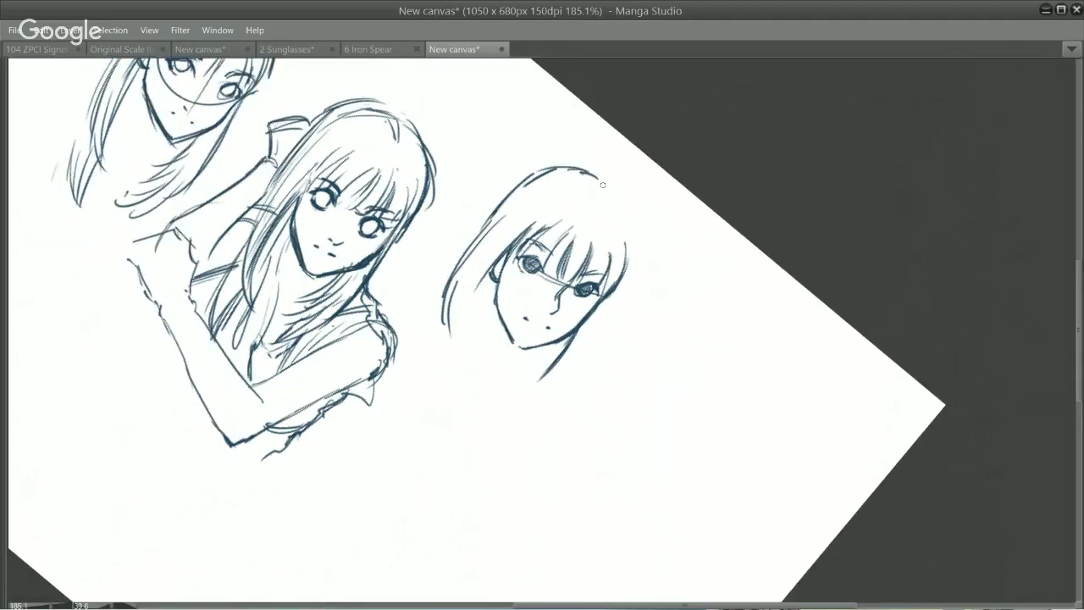
pyautogui.moveTo(603, 184)
pyautogui.mouseDown()
pyautogui.moveTo(627, 230)
pyautogui.moveTo(623, 293)
pyautogui.mouseUp()
pyautogui.hotkey('ctrl', 'z')
pyautogui.moveTo(632, 234)
pyautogui.mouseDown()
pyautogui.moveTo(598, 311)
pyautogui.moveTo(547, 378)
pyautogui.mouseUp()
pyautogui.hotkey('shift', 'space')
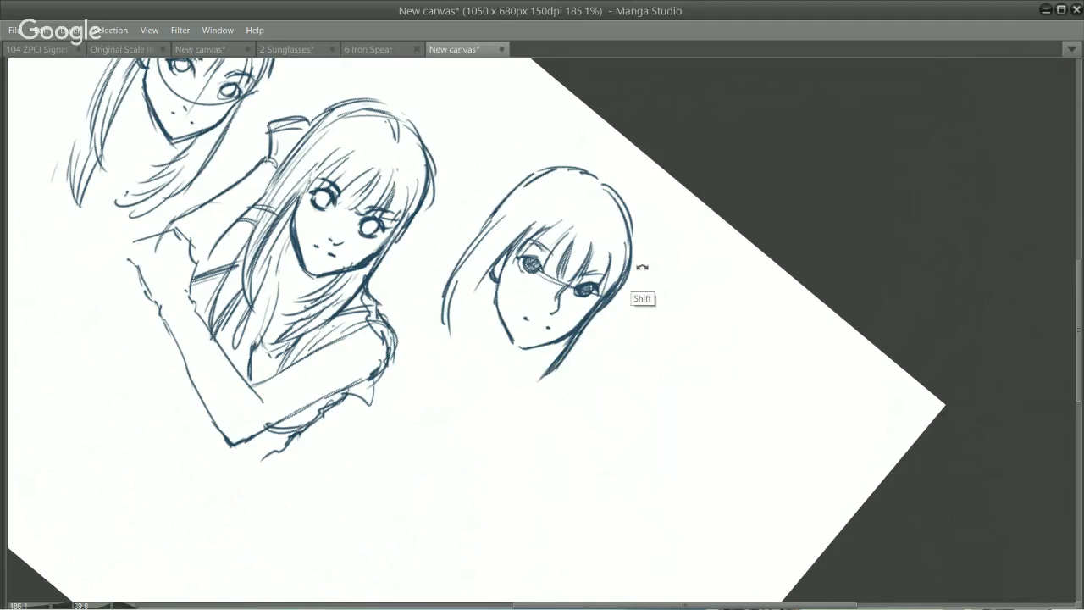
pyautogui.moveTo(538, 103); pyautogui.dragTo(382, 136)
pyautogui.moveTo(576, 314); pyautogui.dragTo(570, 390)
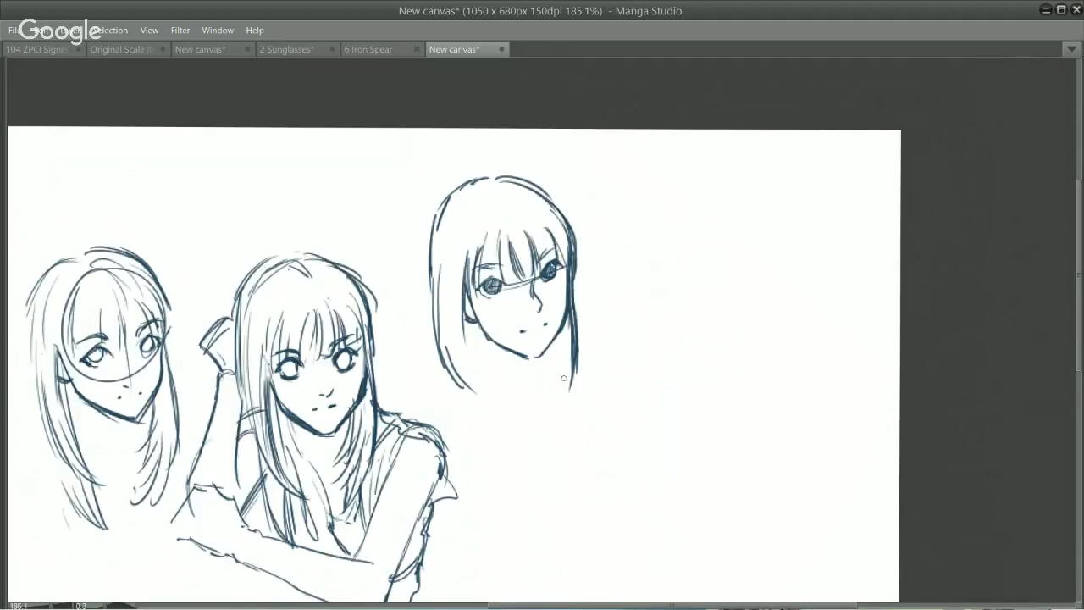
# Add tapering inner strands to the near-side hair lock down to its tip below the jaw.
pyautogui.moveTo(462, 303); pyautogui.dragTo(476, 402)
pyautogui.moveTo(464, 329); pyautogui.dragTo(484, 411)
pyautogui.moveTo(450, 303); pyautogui.dragTo(472, 386)
pyautogui.hotkey('ctrl', 'z')
pyautogui.moveTo(447, 326); pyautogui.dragTo(472, 403)
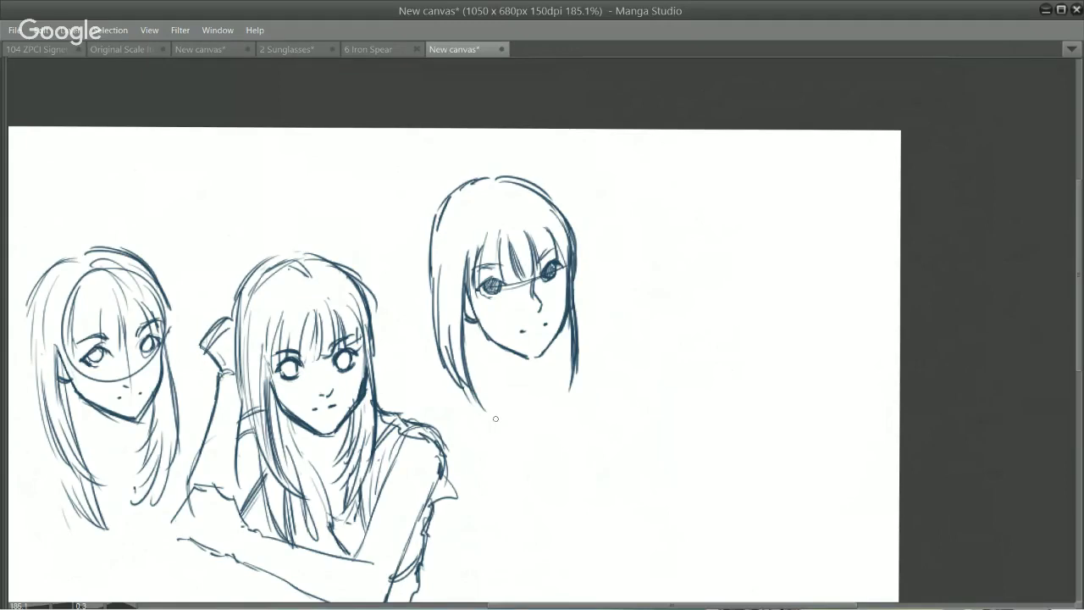
# Add parting strokes at the crown and a short edge line on the far-side hair of the third head.
pyautogui.moveTo(573, 223); pyautogui.dragTo(576, 274)
pyautogui.moveTo(479, 180)
pyautogui.mouseDown()
pyautogui.moveTo(500, 185)
pyautogui.moveTo(475, 186)
pyautogui.moveTo(500, 194)
pyautogui.moveTo(484, 216)
pyautogui.moveTo(489, 197)
pyautogui.moveTo(514, 188)
pyautogui.moveTo(555, 205)
pyautogui.moveTo(539, 201)
pyautogui.moveTo(526, 221)
pyautogui.moveTo(538, 215)
pyautogui.mouseUp()
pyautogui.hotkey('ctrl', 'z')
pyautogui.hotkey('ctrl', 'z')
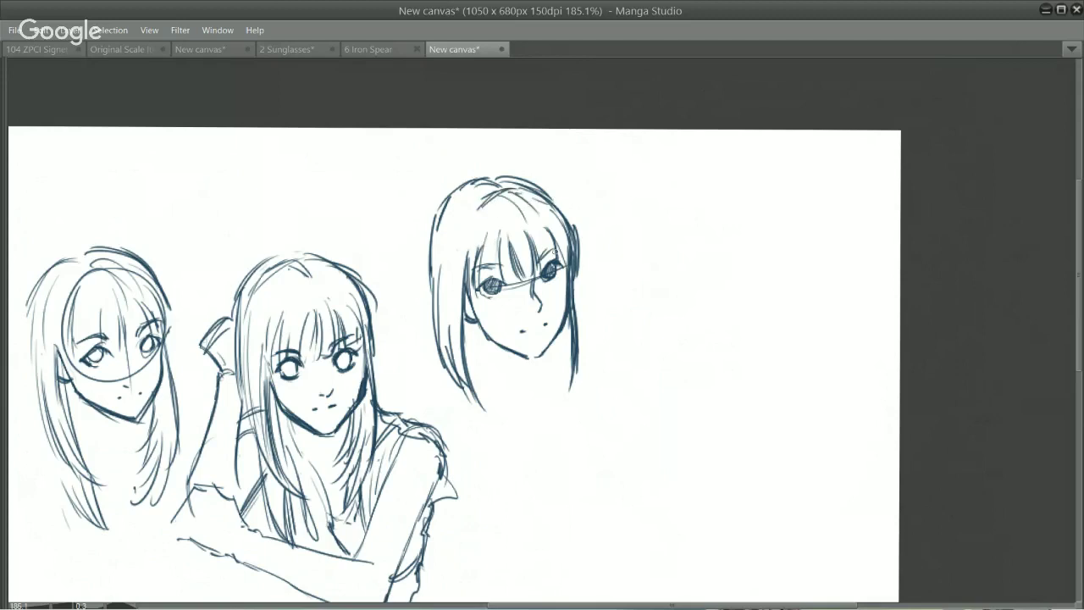
pyautogui.hotkey('ctrl', 'z')
# Widen the third head's near-side hair with a second outer contour from the crown down to the tips.
pyautogui.moveTo(452, 182)
pyautogui.mouseDown()
pyautogui.moveTo(435, 200)
pyautogui.moveTo(422, 256)
pyautogui.moveTo(427, 300)
pyautogui.mouseUp()
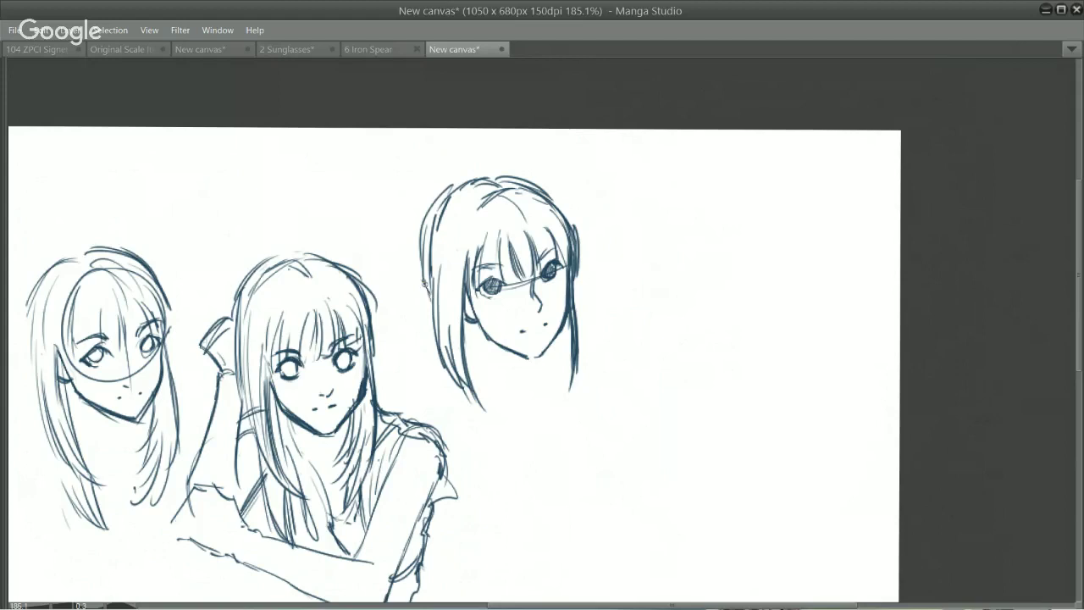
pyautogui.hotkey('ctrl', 'z')
pyautogui.moveTo(422, 245)
pyautogui.mouseDown()
pyautogui.moveTo(430, 332)
pyautogui.moveTo(472, 398)
pyautogui.mouseUp()
# Thicken the third head's far-side hair contour with layered strokes from the crown down the side.
pyautogui.moveTo(576, 235)
pyautogui.mouseDown()
pyautogui.moveTo(583, 356)
pyautogui.moveTo(571, 392)
pyautogui.mouseUp()
pyautogui.moveTo(426, 106)
pyautogui.mouseDown()
pyautogui.moveTo(282, 189)
pyautogui.moveTo(278, 467)
pyautogui.mouseUp()
pyautogui.moveTo(396, 408); pyautogui.dragTo(432, 328)
pyautogui.moveTo(397, 388); pyautogui.dragTo(459, 315)
pyautogui.moveTo(402, 382); pyautogui.dragTo(479, 311)
pyautogui.moveTo(779, 211); pyautogui.dragTo(514, 316)
pyautogui.moveTo(565, 293); pyautogui.dragTo(547, 257)
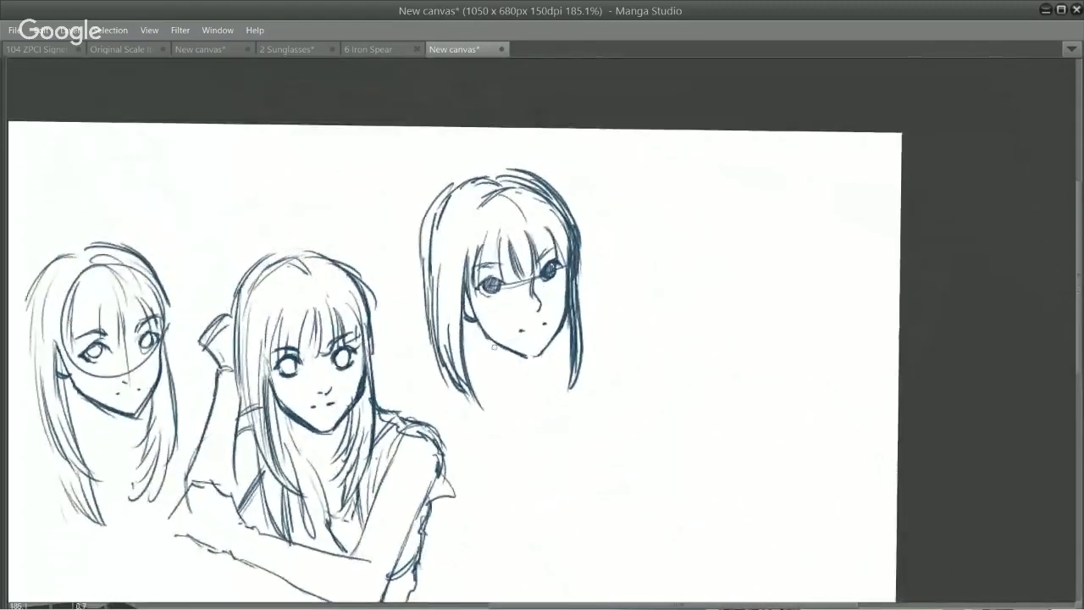
# Draw the third figure's neck with hair strands beside it and sketch both sloping shoulders with the far upper arm.
pyautogui.moveTo(497, 347); pyautogui.dragTo(523, 388)
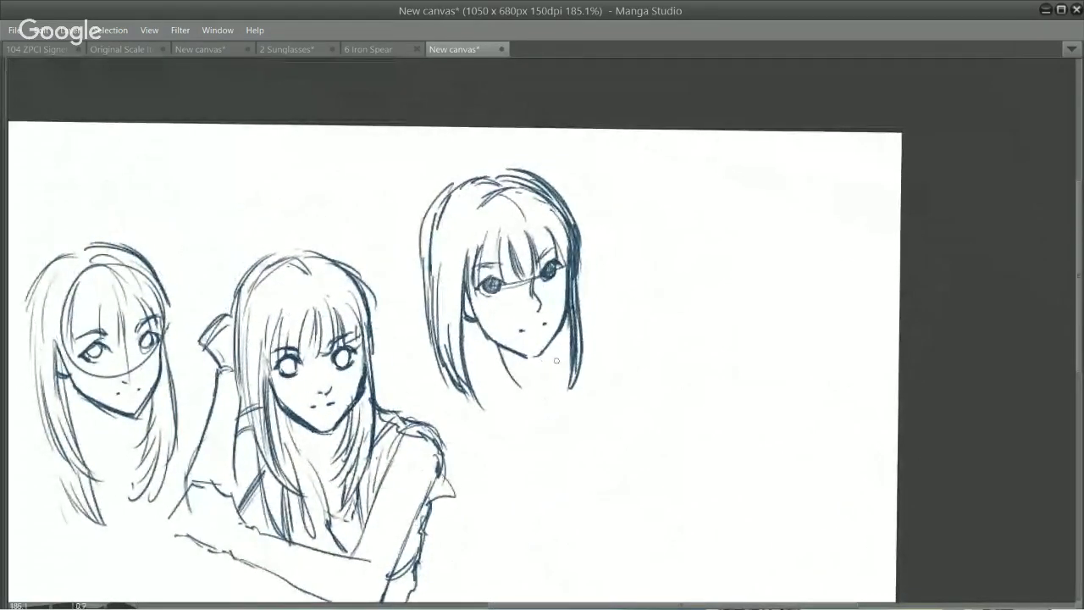
pyautogui.moveTo(556, 341)
pyautogui.mouseDown()
pyautogui.moveTo(558, 385)
pyautogui.moveTo(546, 402)
pyautogui.moveTo(567, 388)
pyautogui.moveTo(559, 415)
pyautogui.mouseUp()
pyautogui.moveTo(580, 378); pyautogui.dragTo(563, 428)
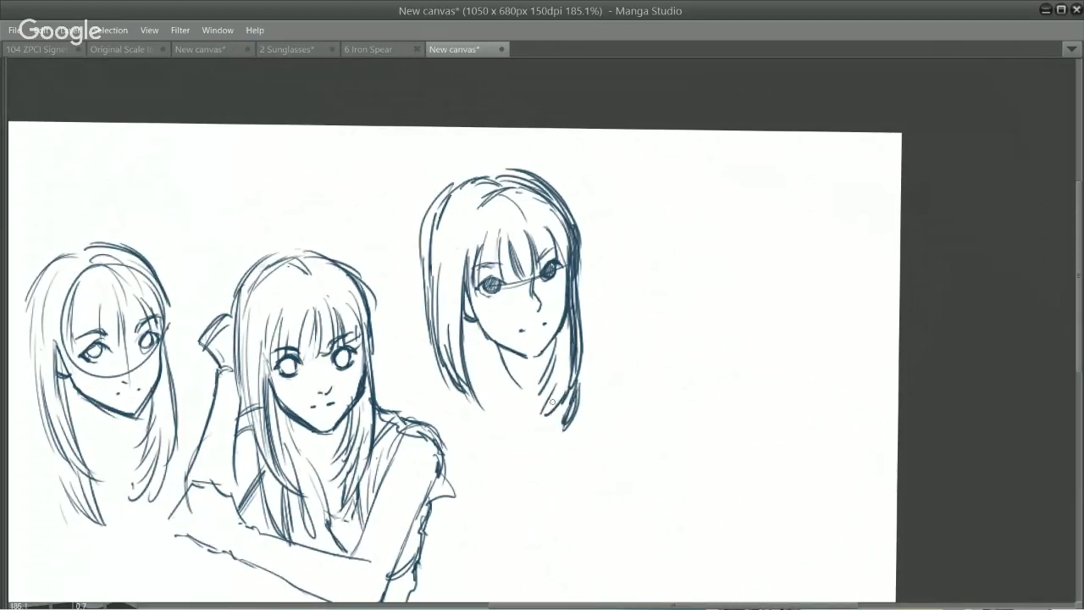
pyautogui.moveTo(428, 325); pyautogui.dragTo(378, 425)
pyautogui.moveTo(581, 323)
pyautogui.mouseDown()
pyautogui.moveTo(643, 376)
pyautogui.moveTo(629, 457)
pyautogui.mouseUp()
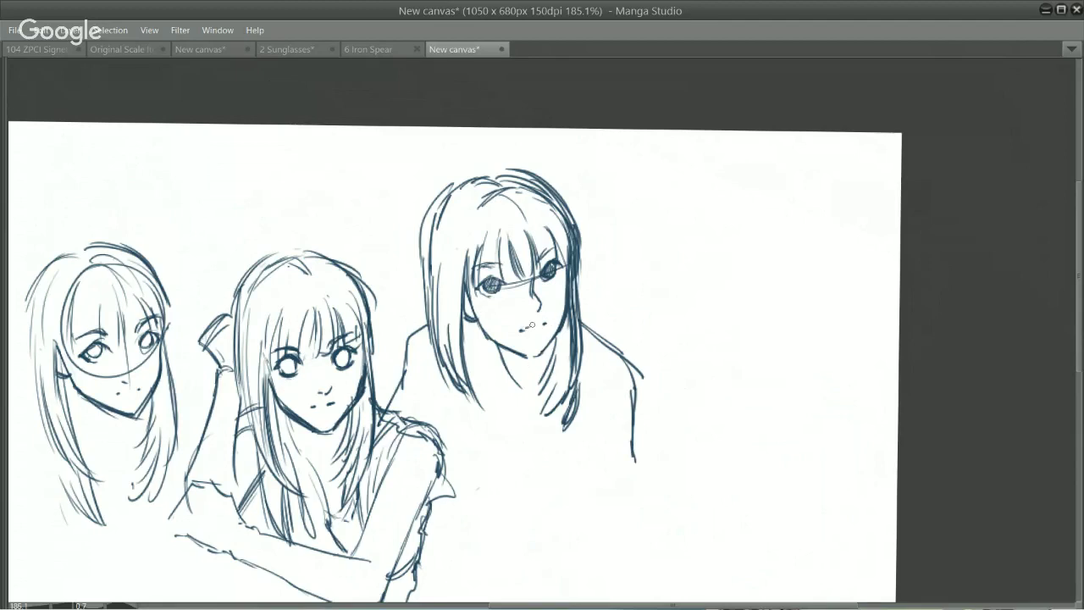
# Draw the third head's mouth and lower lip, and strengthen the jaw line beneath it.
pyautogui.moveTo(532, 325); pyautogui.dragTo(546, 322)
pyautogui.hotkey('ctrl', 'z')
pyautogui.moveTo(467, 292)
pyautogui.mouseDown()
pyautogui.moveTo(481, 329)
pyautogui.moveTo(527, 351)
pyautogui.mouseUp()
pyautogui.moveTo(510, 348); pyautogui.dragTo(541, 355)
pyautogui.hotkey('ctrl', 'z')
pyautogui.hotkey('ctrl', 'z')
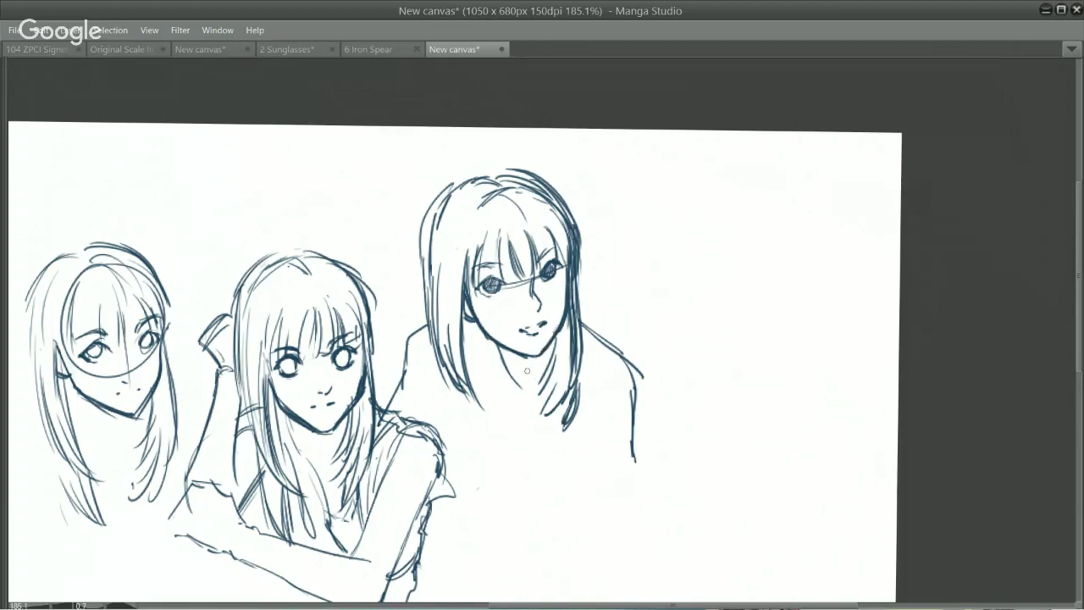
pyautogui.moveTo(497, 341)
pyautogui.mouseDown()
pyautogui.moveTo(527, 400)
pyautogui.moveTo(534, 350)
pyautogui.mouseUp()
pyautogui.moveTo(567, 317)
pyautogui.mouseDown()
pyautogui.moveTo(628, 308)
pyautogui.moveTo(567, 324)
pyautogui.mouseUp()
# Try scaling all three sketches down together and moving them slightly upward on the canvas.
pyautogui.scroll(-1, 552, 393)
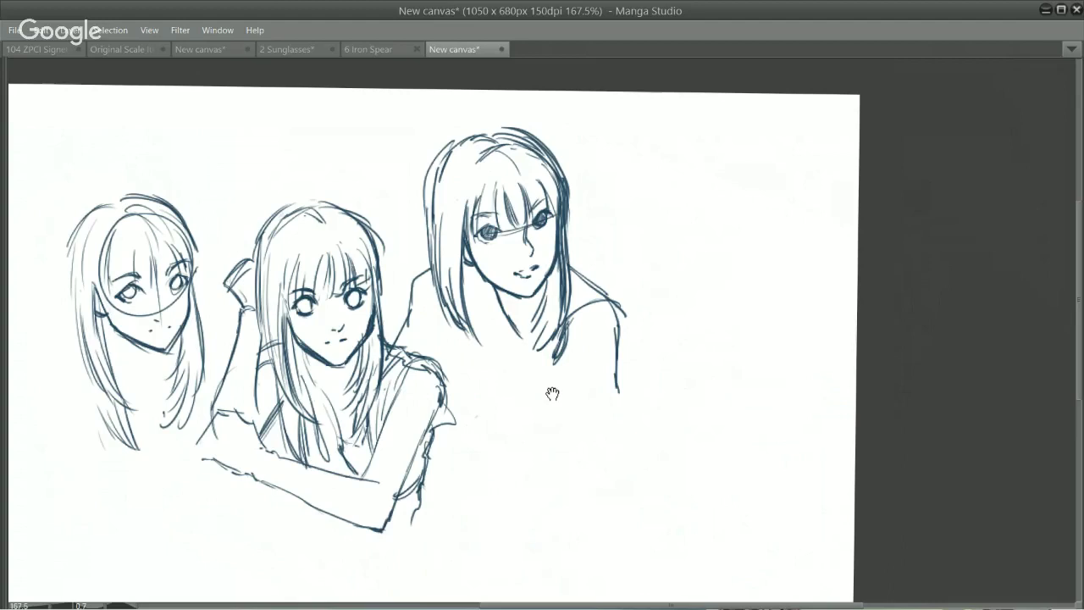
pyautogui.scroll(1, 553, 393)
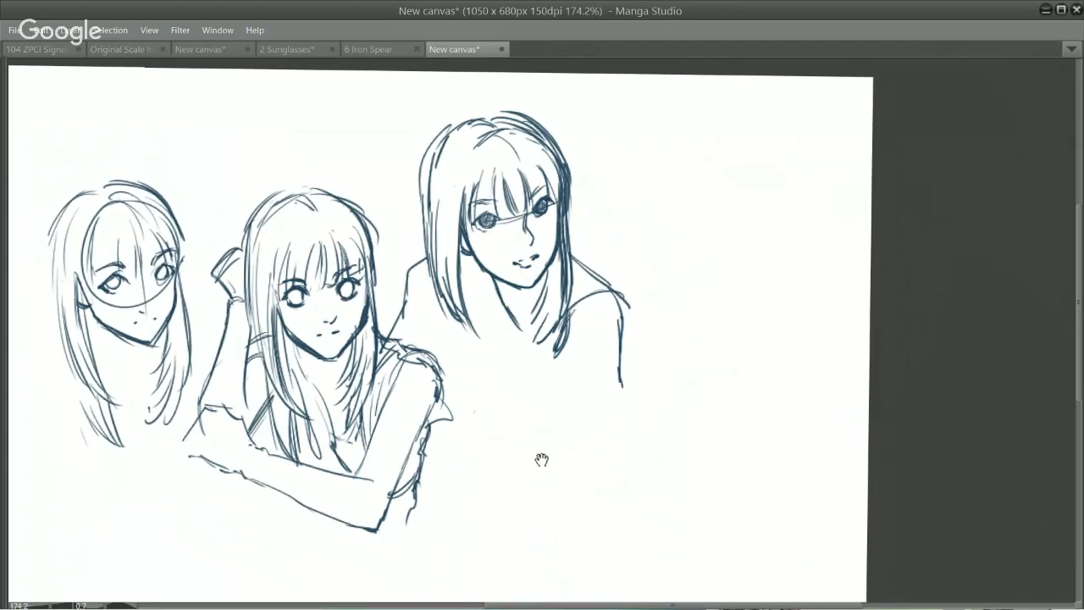
pyautogui.moveTo(542, 457)
pyautogui.mouseDown()
pyautogui.moveTo(540, 370)
pyautogui.moveTo(525, 373)
pyautogui.mouseUp()
pyautogui.moveTo(343, 422); pyautogui.dragTo(504, 390)
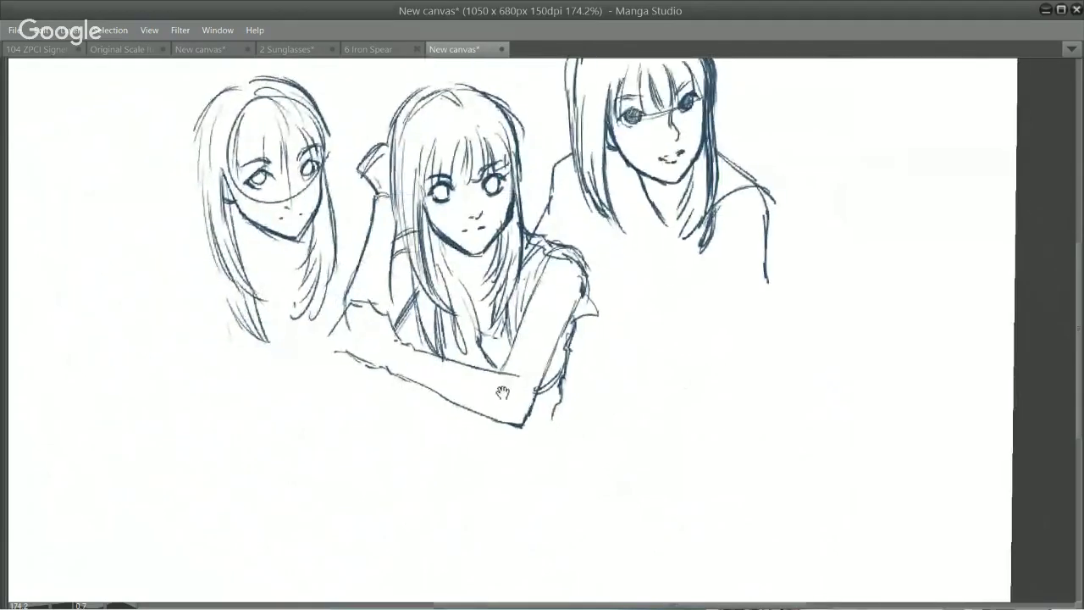
pyautogui.moveTo(233, 405)
pyautogui.mouseDown()
pyautogui.moveTo(506, 489)
pyautogui.moveTo(618, 395)
pyautogui.mouseUp()
pyautogui.hotkey('ctrl', 't')
pyautogui.press('shift')
pyautogui.moveTo(855, 301); pyautogui.dragTo(535, 288)
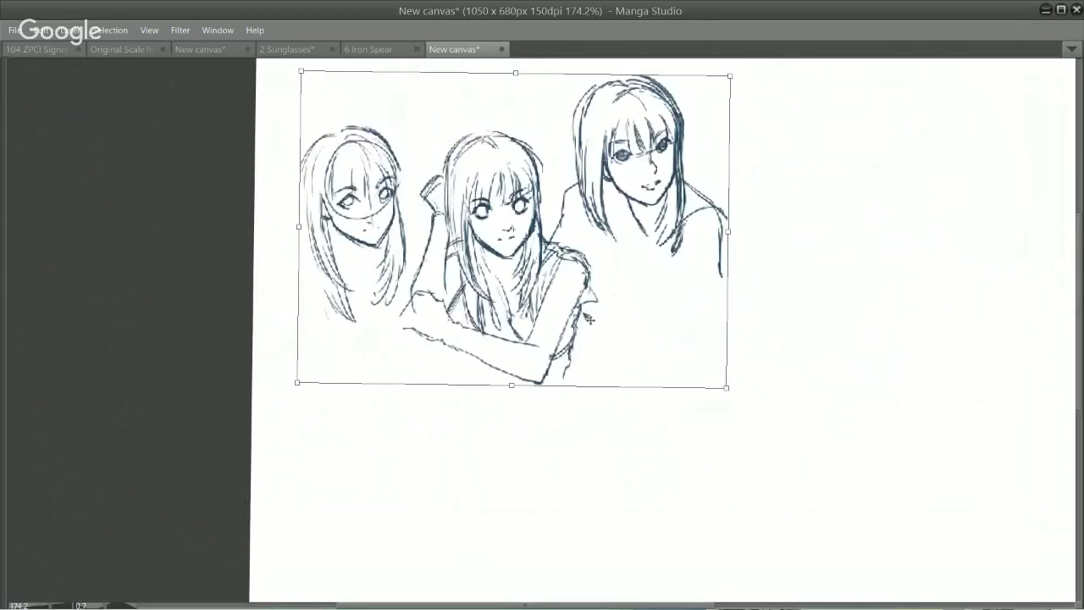
pyautogui.moveTo(586, 313); pyautogui.dragTo(585, 299)
pyautogui.press('Return')
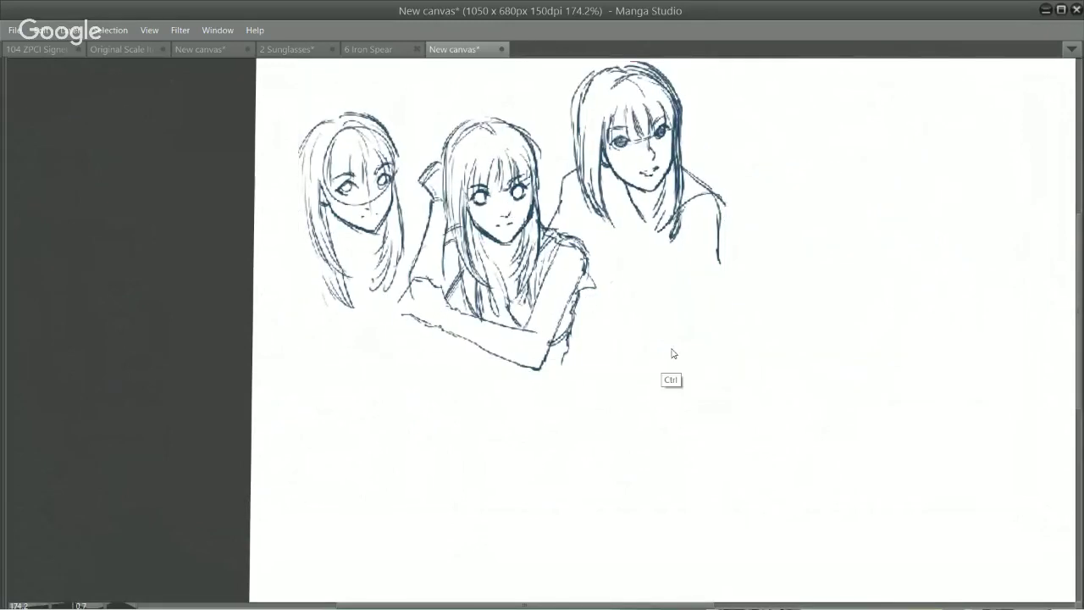
pyautogui.moveTo(714, 320); pyautogui.dragTo(407, 404)
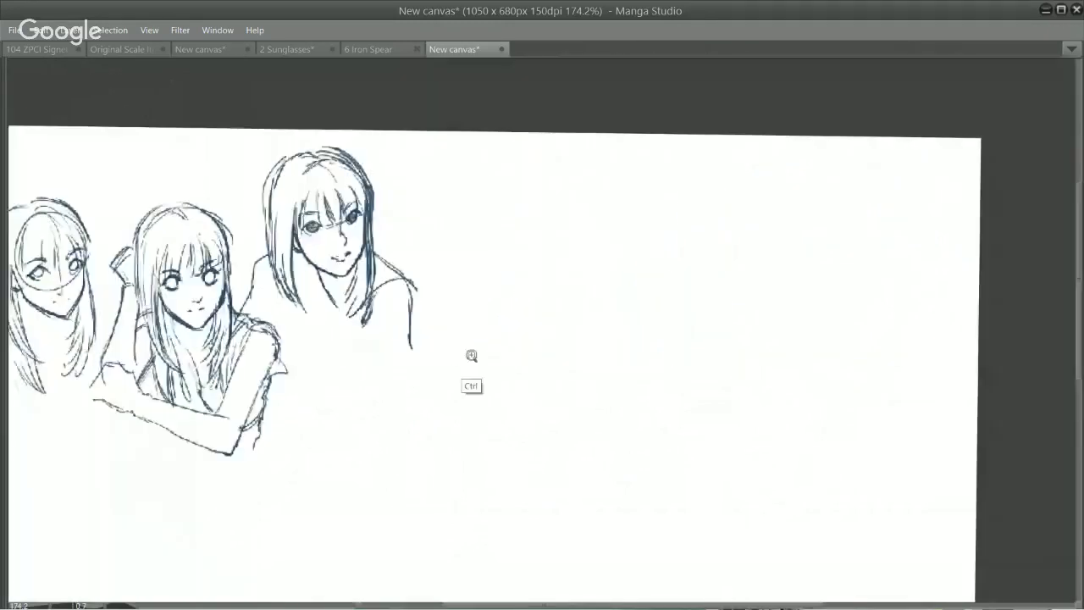
pyautogui.keyDown('ctrl'); pyautogui.moveTo(472, 356); pyautogui.dragTo(487, 368); pyautogui.keyUp('ctrl')
pyautogui.scroll(2, 440, 404)
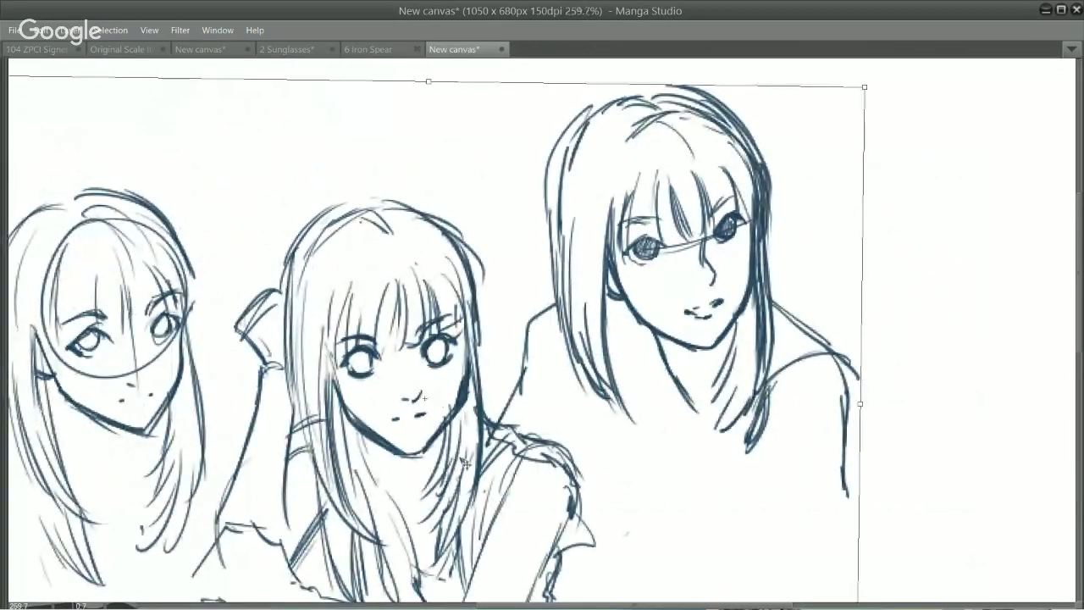
# Restore the hidden palettes, start a transform of the sketch layer and set its correction method to Smooth.
pyautogui.press('Tab')
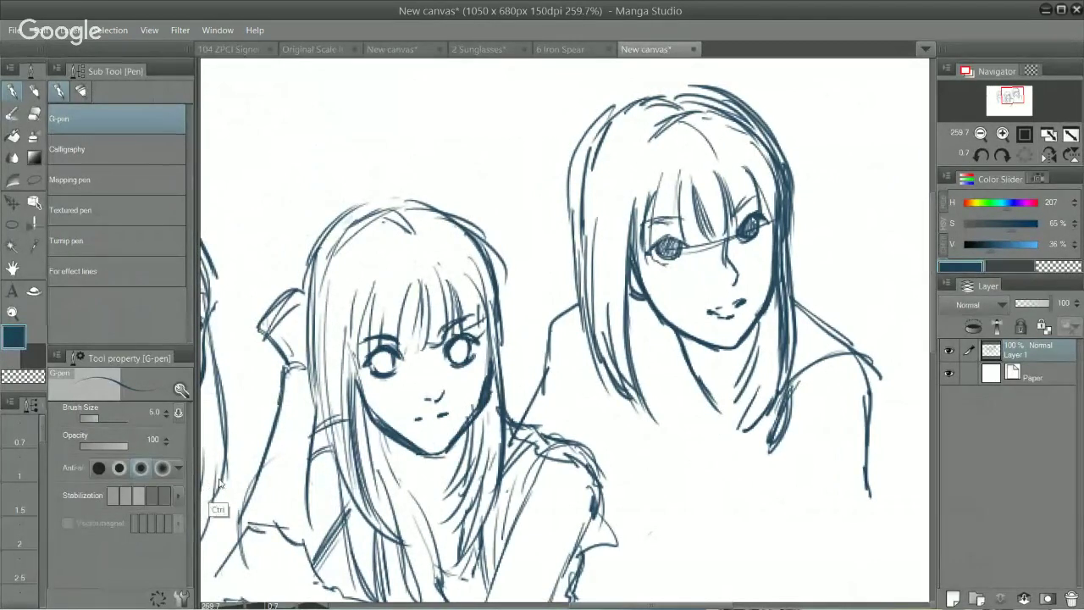
pyautogui.press('w')
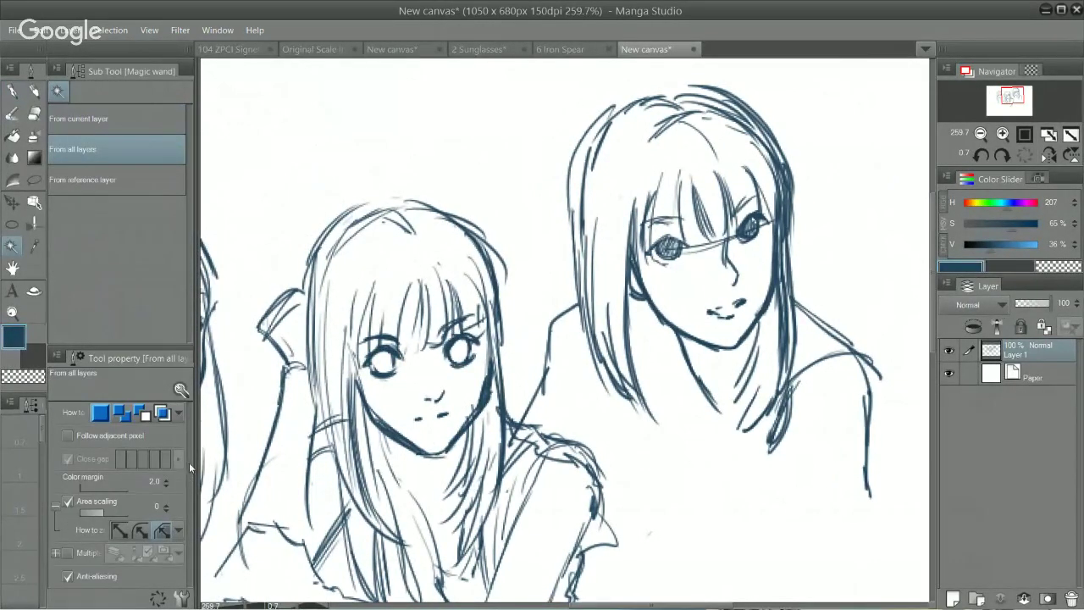
pyautogui.hotkey('ctrl', 't')
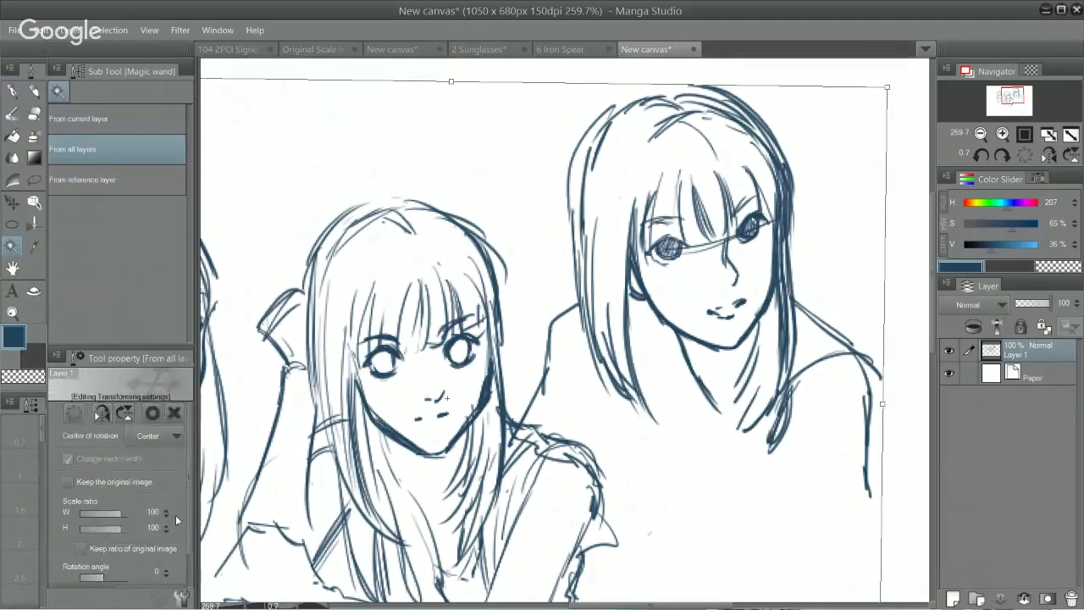
pyautogui.scroll(-2, 176, 520)
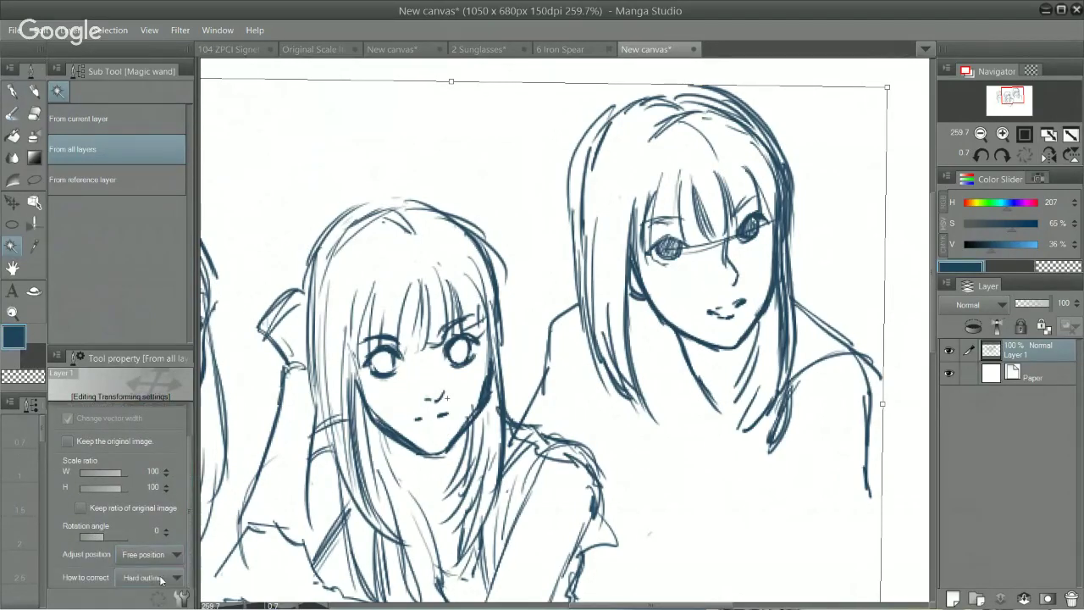
pyautogui.click(161, 578)
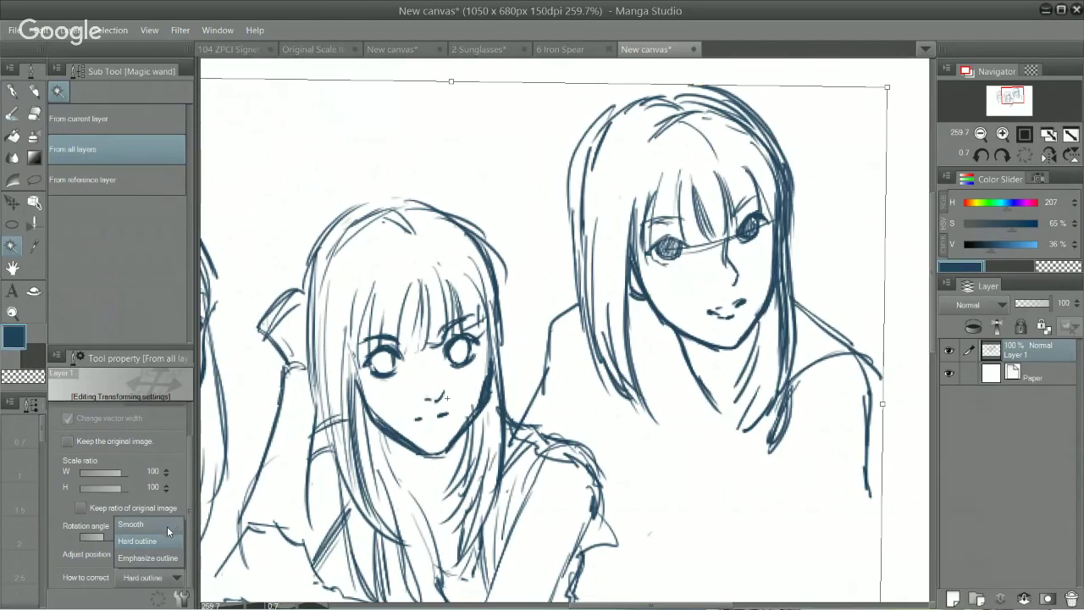
pyautogui.click(165, 524)
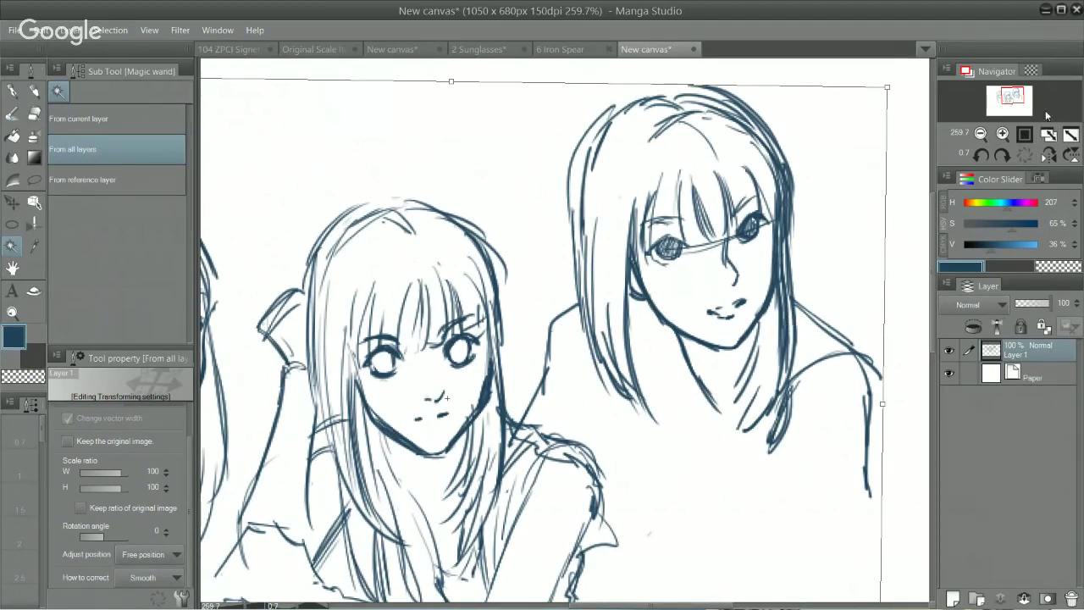
# Straighten the canvas view and scale all three sketches down together to 74 percent in width and height.
pyautogui.click(1025, 155)
pyautogui.scroll(-6, 655, 479)
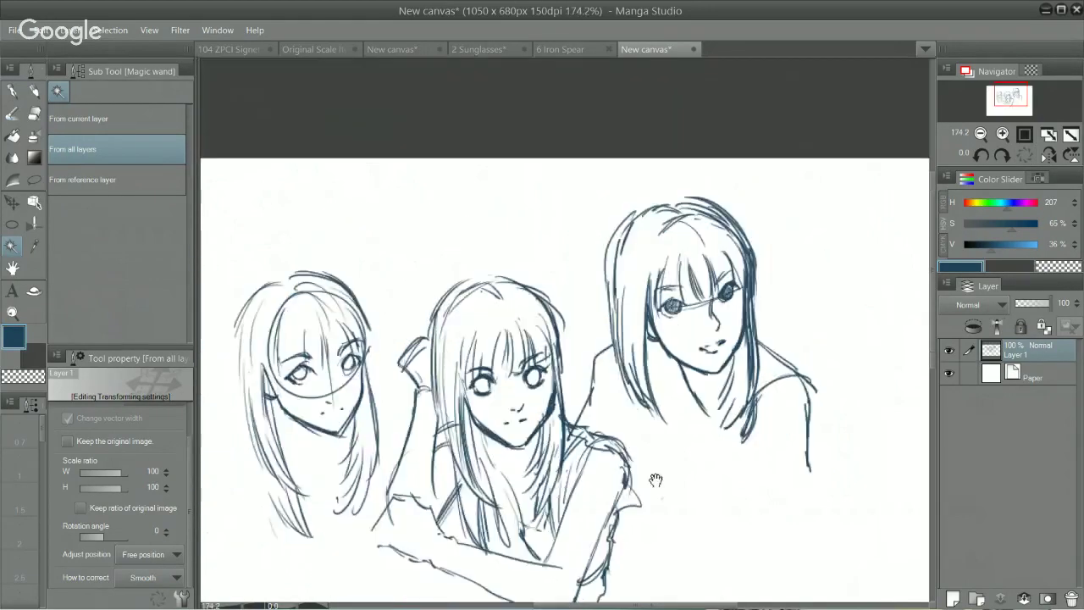
pyautogui.moveTo(649, 525); pyautogui.dragTo(624, 418)
pyautogui.hotkey('ctrl', 't')
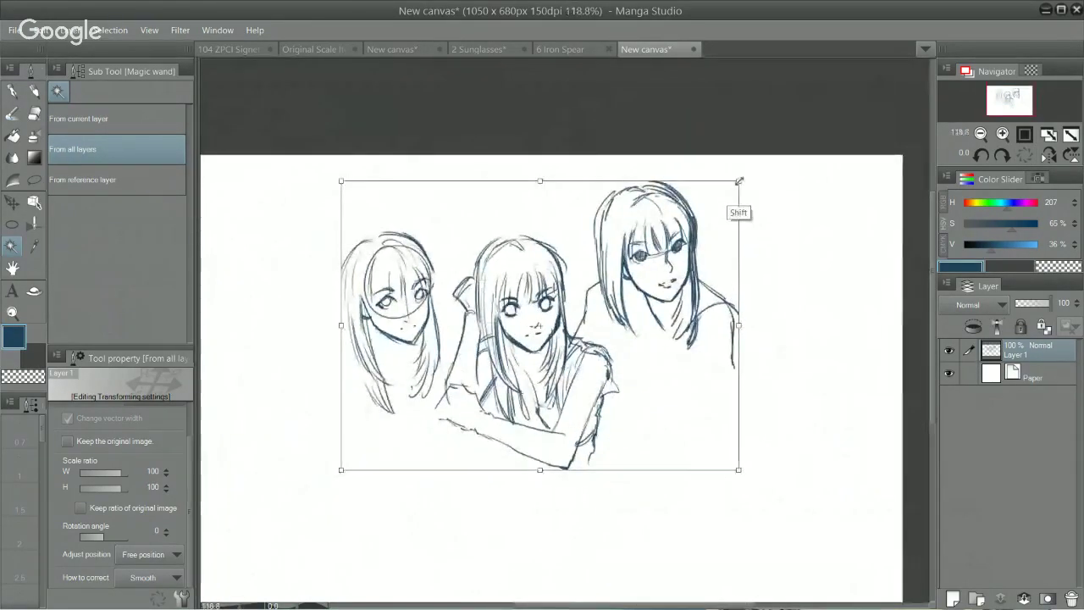
pyautogui.moveTo(739, 180)
pyautogui.mouseDown()
pyautogui.moveTo(673, 252)
pyautogui.moveTo(656, 252)
pyautogui.mouseUp()
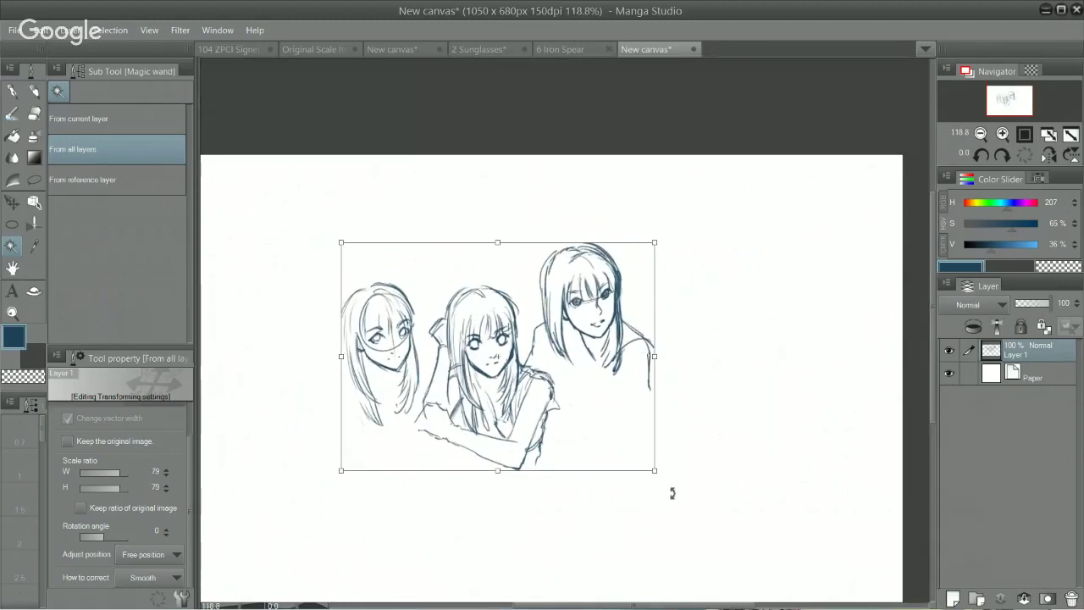
pyautogui.moveTo(663, 251); pyautogui.dragTo(641, 296)
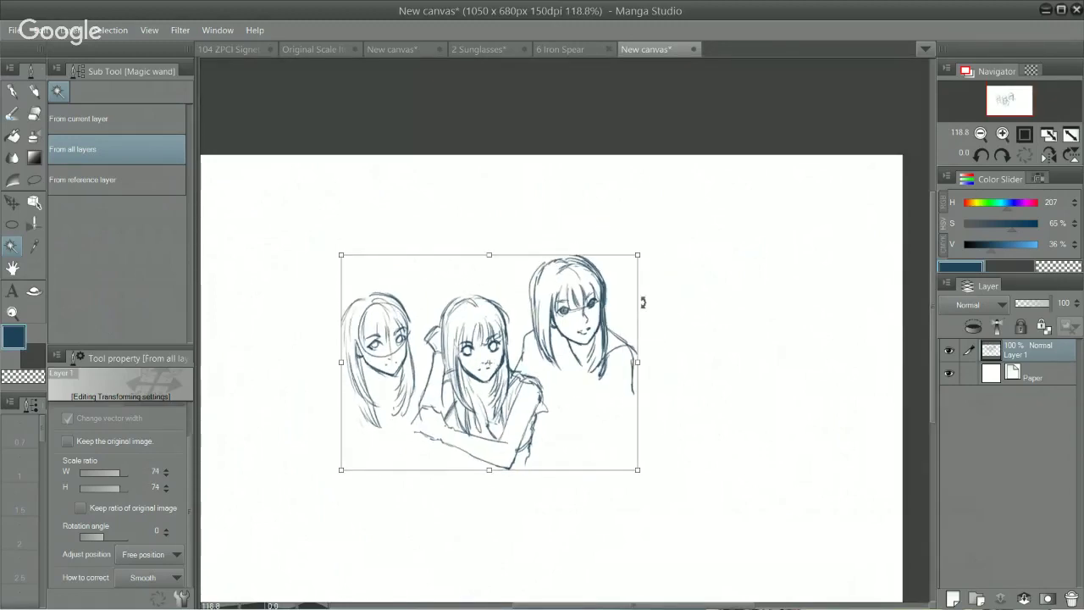
pyautogui.press('Return')
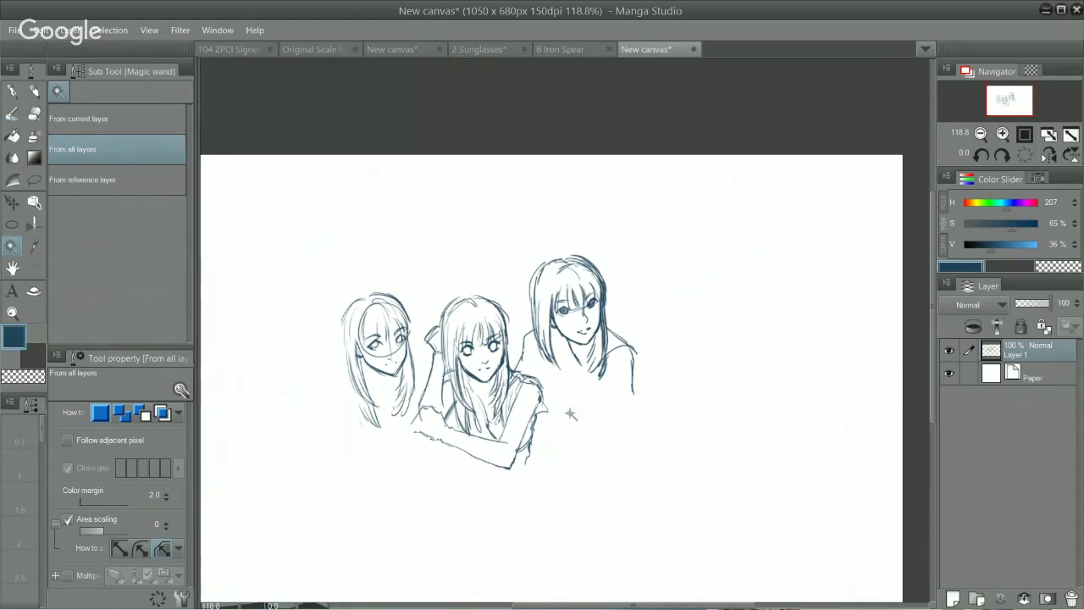
# Move the three scaled sketches toward the canvas's upper-left corner and return to the G-pen.
pyautogui.press('k')
pyautogui.moveTo(535, 401)
pyautogui.mouseDown()
pyautogui.moveTo(432, 281)
pyautogui.moveTo(399, 296)
pyautogui.mouseUp()
pyautogui.hotkey('ctrl', 'space')
pyautogui.moveTo(401, 296); pyautogui.dragTo(504, 328)
pyautogui.press('p')
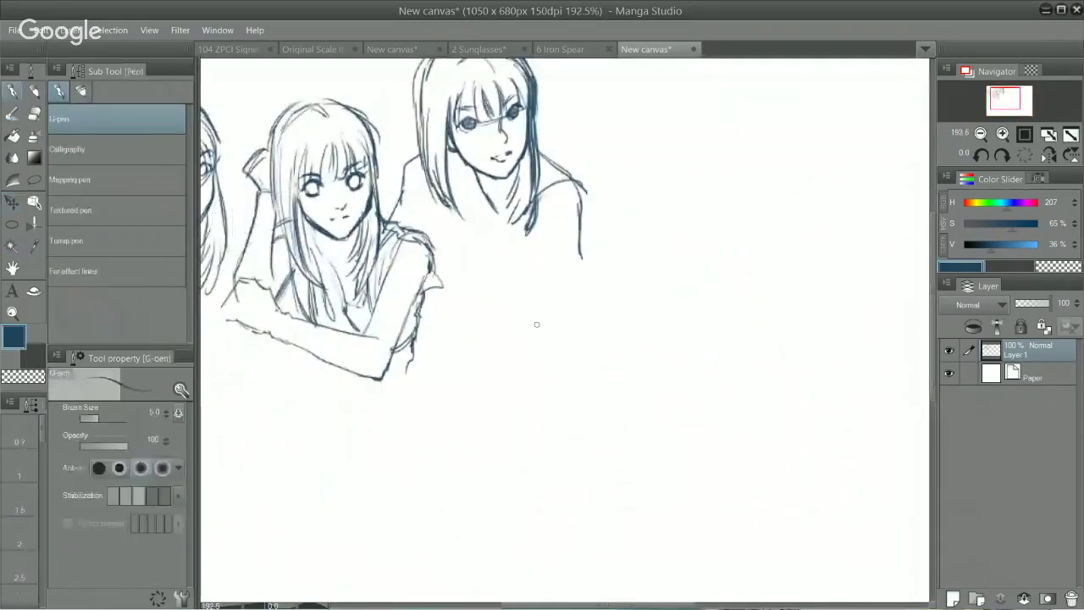
# Sketch a fourth head below the third figure as a circle with a lower-face curve and two short side lines.
pyautogui.scroll(1, 540, 336)
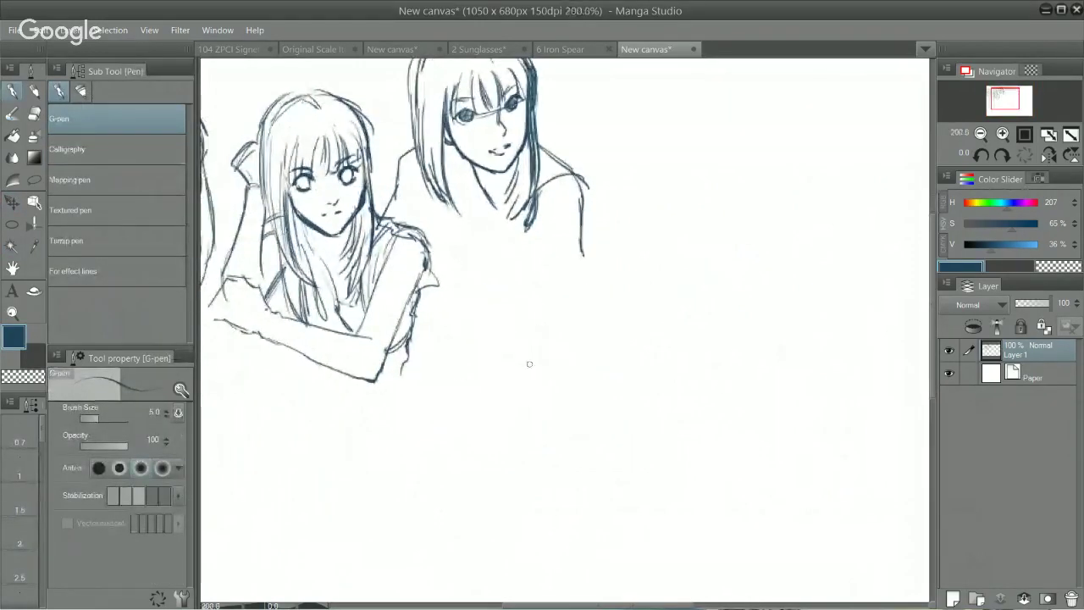
pyautogui.moveTo(575, 363); pyautogui.dragTo(596, 349)
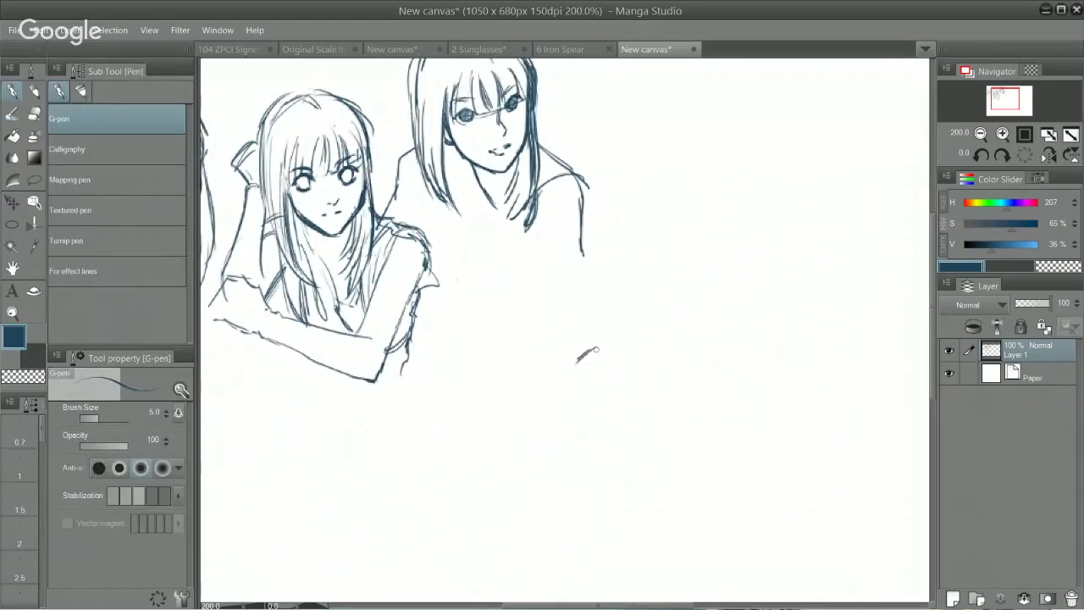
pyautogui.hotkey('ctrl', 'z')
pyautogui.moveTo(619, 391)
pyautogui.mouseDown()
pyautogui.moveTo(613, 355)
pyautogui.moveTo(537, 409)
pyautogui.moveTo(532, 418)
pyautogui.moveTo(550, 429)
pyautogui.mouseUp()
pyautogui.hotkey('ctrl', 'z')
pyautogui.moveTo(518, 359); pyautogui.dragTo(530, 414)
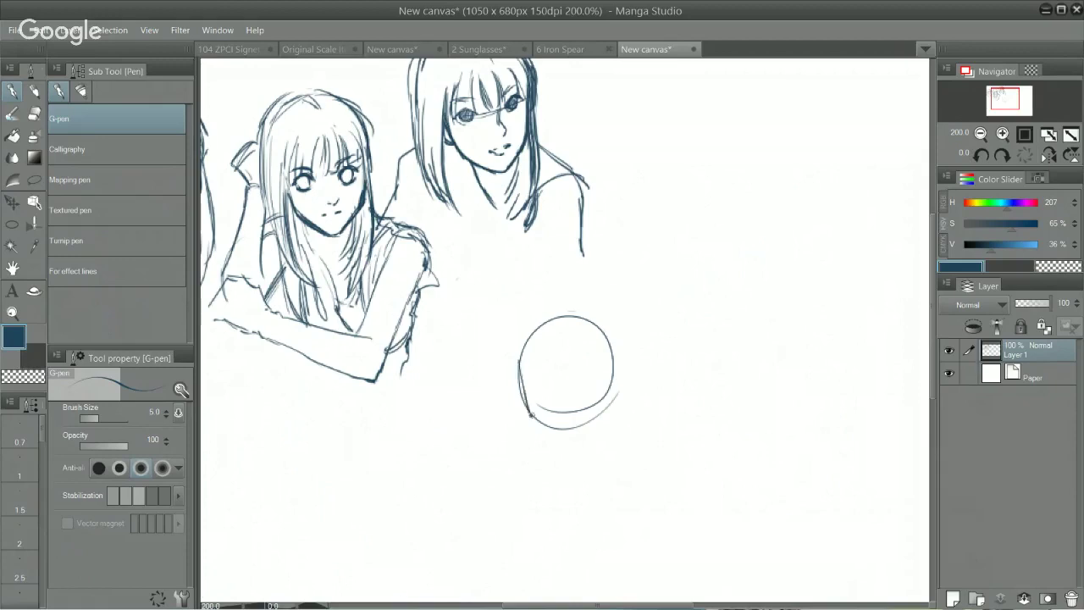
pyautogui.moveTo(614, 357)
pyautogui.mouseDown()
pyautogui.moveTo(610, 412)
pyautogui.moveTo(631, 396)
pyautogui.mouseUp()
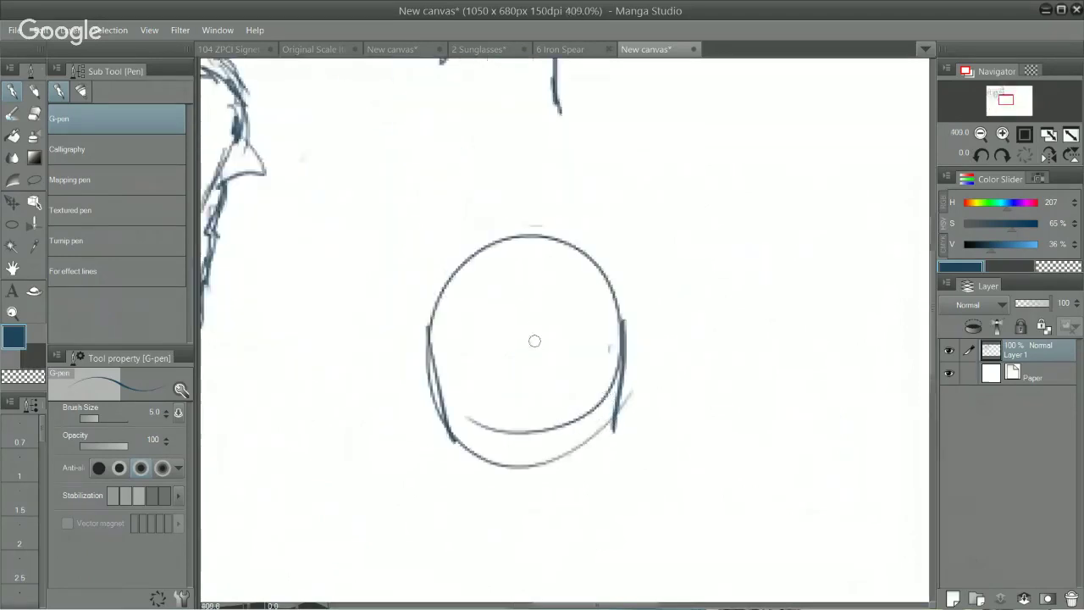
# Draw the fourth head's eyebrows and arched upper eyelids, with a few short fringe marks between them.
pyautogui.moveTo(478, 290)
pyautogui.mouseDown()
pyautogui.moveTo(485, 341)
pyautogui.moveTo(555, 345)
pyautogui.moveTo(542, 347)
pyautogui.mouseUp()
pyautogui.hotkey('ctrl', 'z')
pyautogui.moveTo(562, 327); pyautogui.dragTo(556, 338)
pyautogui.moveTo(578, 324); pyautogui.dragTo(573, 336)
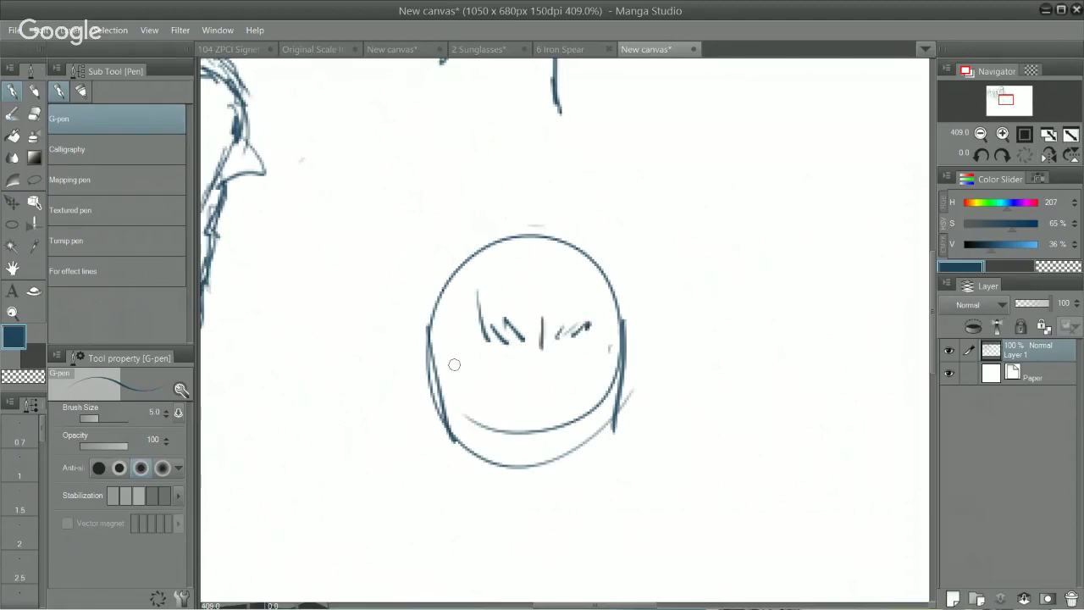
pyautogui.moveTo(457, 367)
pyautogui.mouseDown()
pyautogui.moveTo(481, 358)
pyautogui.moveTo(493, 371)
pyautogui.moveTo(502, 337)
pyautogui.moveTo(591, 327)
pyautogui.moveTo(594, 338)
pyautogui.moveTo(574, 354)
pyautogui.moveTo(594, 363)
pyautogui.moveTo(582, 364)
pyautogui.mouseUp()
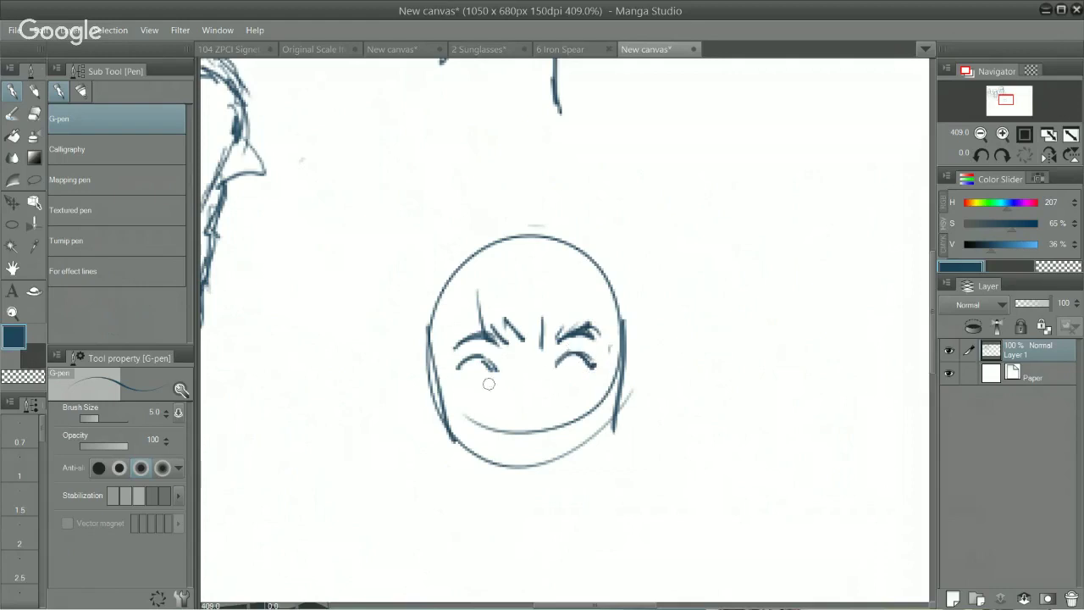
pyautogui.moveTo(453, 370)
pyautogui.mouseDown()
pyautogui.moveTo(476, 356)
pyautogui.moveTo(467, 363)
pyautogui.mouseUp()
pyautogui.moveTo(582, 367)
pyautogui.mouseDown()
pyautogui.moveTo(599, 369)
pyautogui.moveTo(549, 370)
pyautogui.mouseUp()
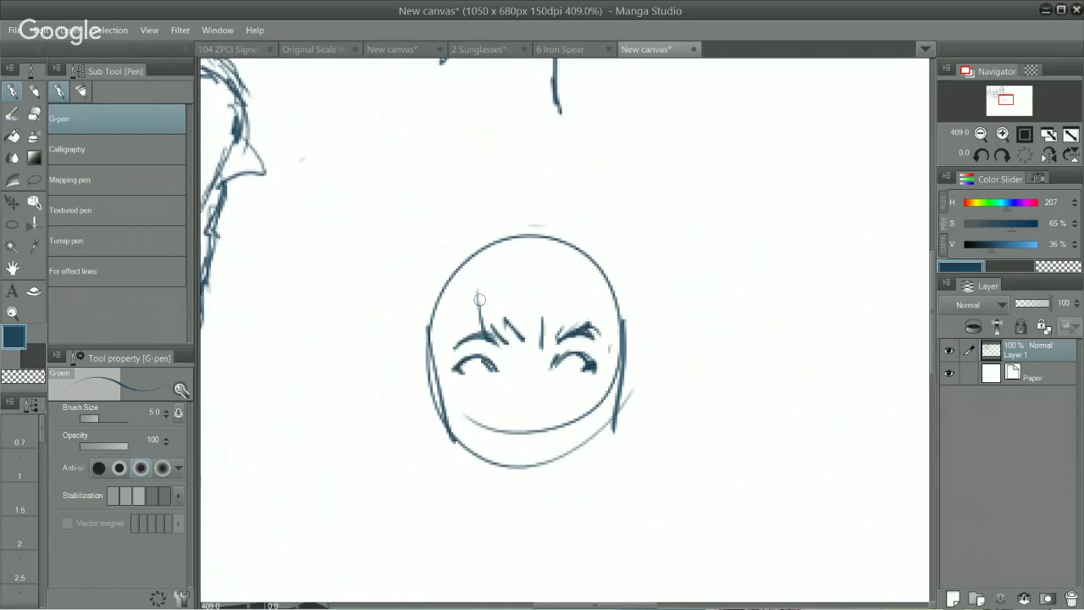
# Draw curved fringe strands over the fourth head's near-side brow and the middle of the forehead.
pyautogui.moveTo(480, 275); pyautogui.dragTo(468, 343)
pyautogui.moveTo(458, 296); pyautogui.dragTo(455, 345)
pyautogui.moveTo(444, 303)
pyautogui.mouseDown()
pyautogui.moveTo(441, 364)
pyautogui.moveTo(431, 361)
pyautogui.mouseUp()
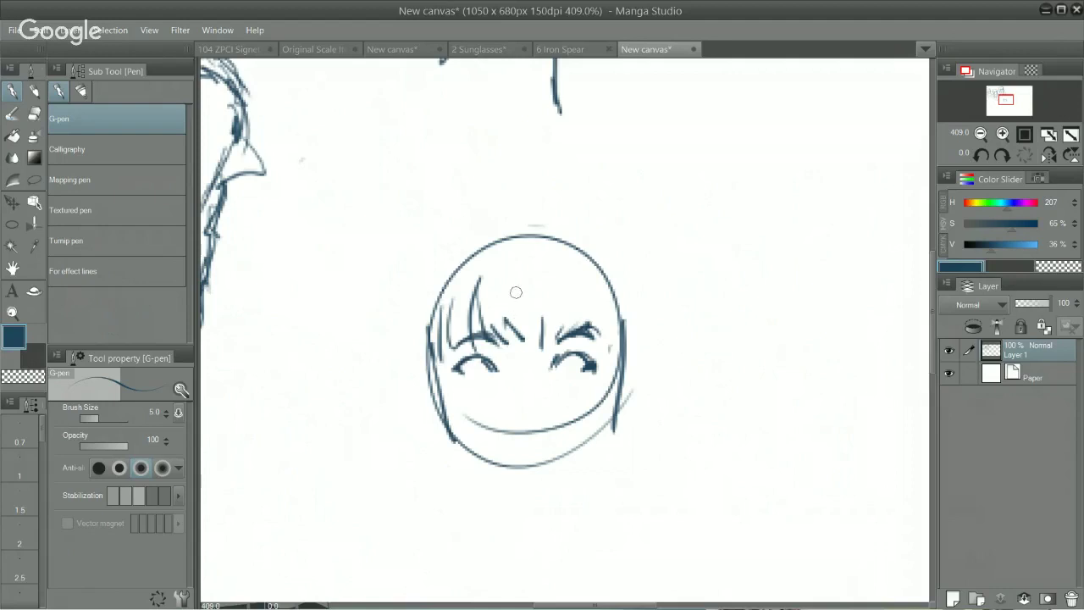
pyautogui.moveTo(520, 270); pyautogui.dragTo(513, 344)
pyautogui.moveTo(522, 295); pyautogui.dragTo(532, 348)
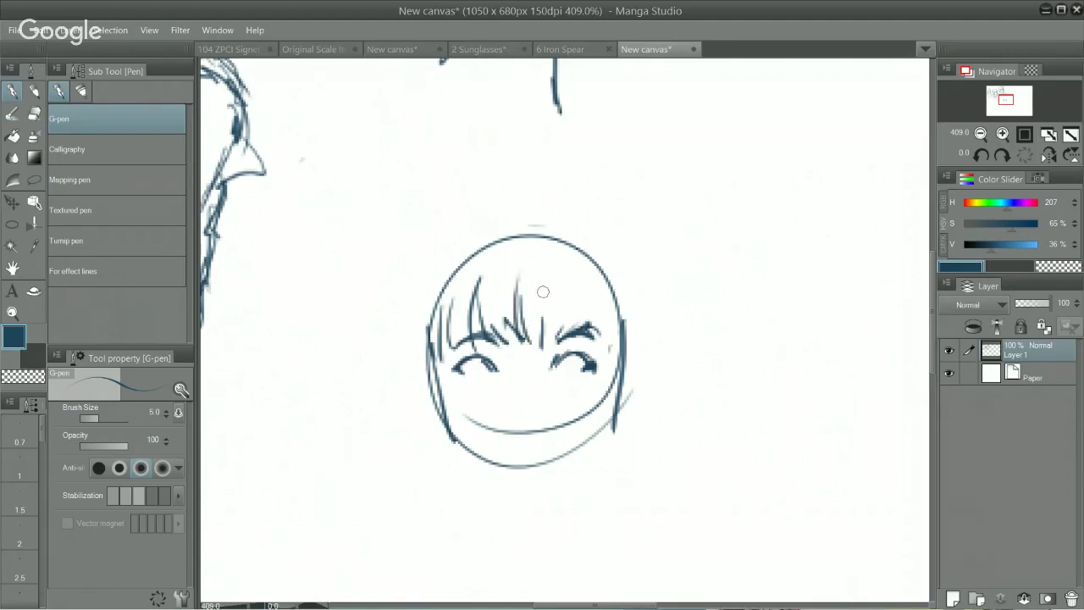
# Complete the fringe across the far brow and draw a long lock down the near cheek.
pyautogui.press('c')
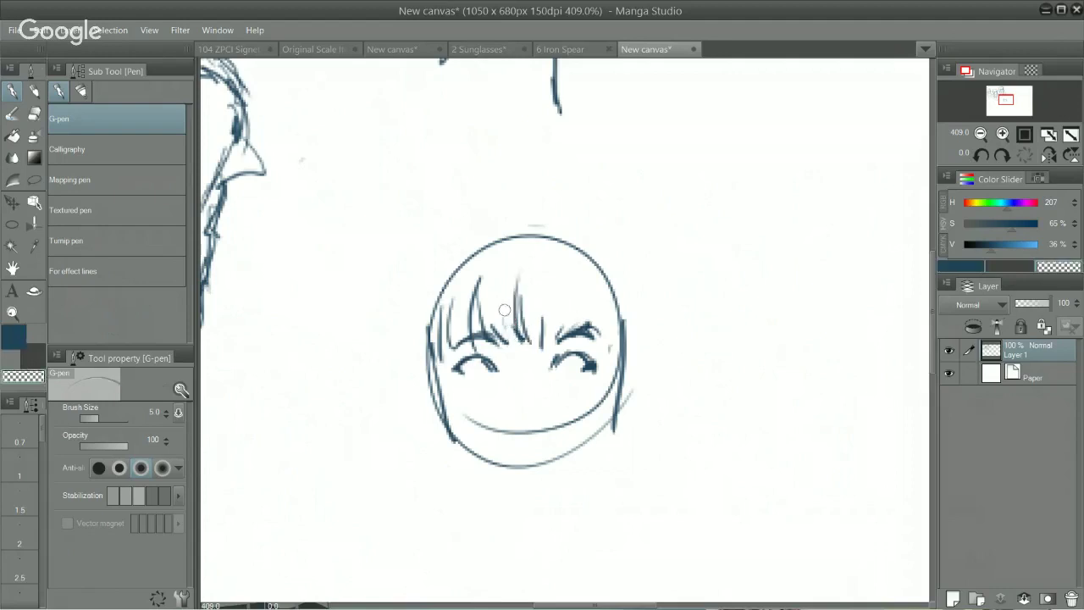
pyautogui.press('c')
pyautogui.moveTo(500, 285)
pyautogui.mouseDown()
pyautogui.moveTo(512, 347)
pyautogui.moveTo(555, 304)
pyautogui.moveTo(547, 348)
pyautogui.mouseUp()
pyautogui.hotkey('ctrl', 'z')
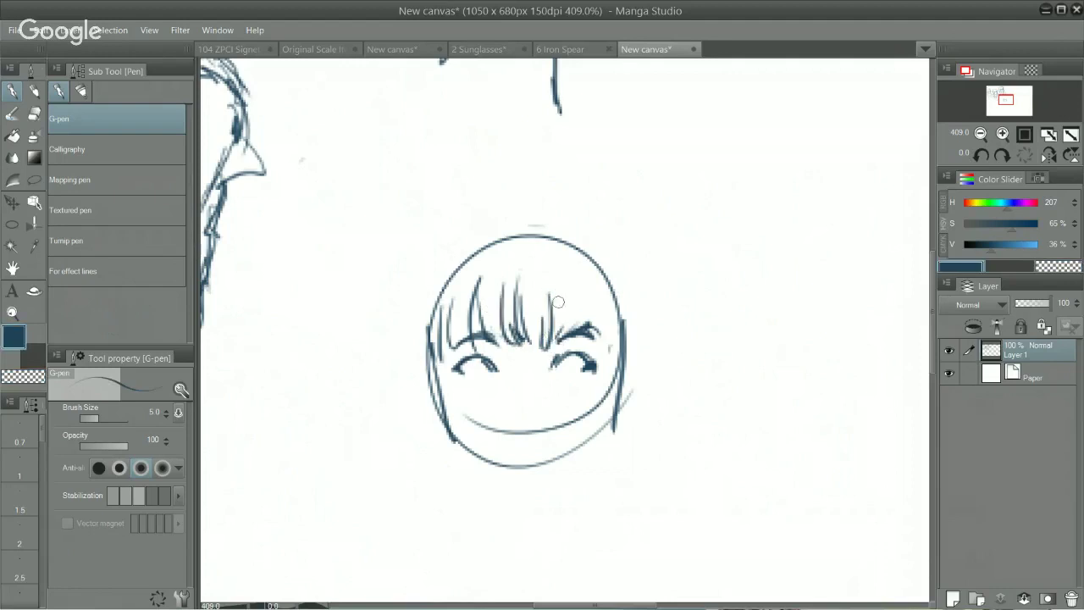
pyautogui.moveTo(550, 294); pyautogui.dragTo(561, 342)
pyautogui.moveTo(580, 290)
pyautogui.mouseDown()
pyautogui.moveTo(581, 344)
pyautogui.moveTo(595, 348)
pyautogui.moveTo(605, 312)
pyautogui.moveTo(617, 383)
pyautogui.mouseUp()
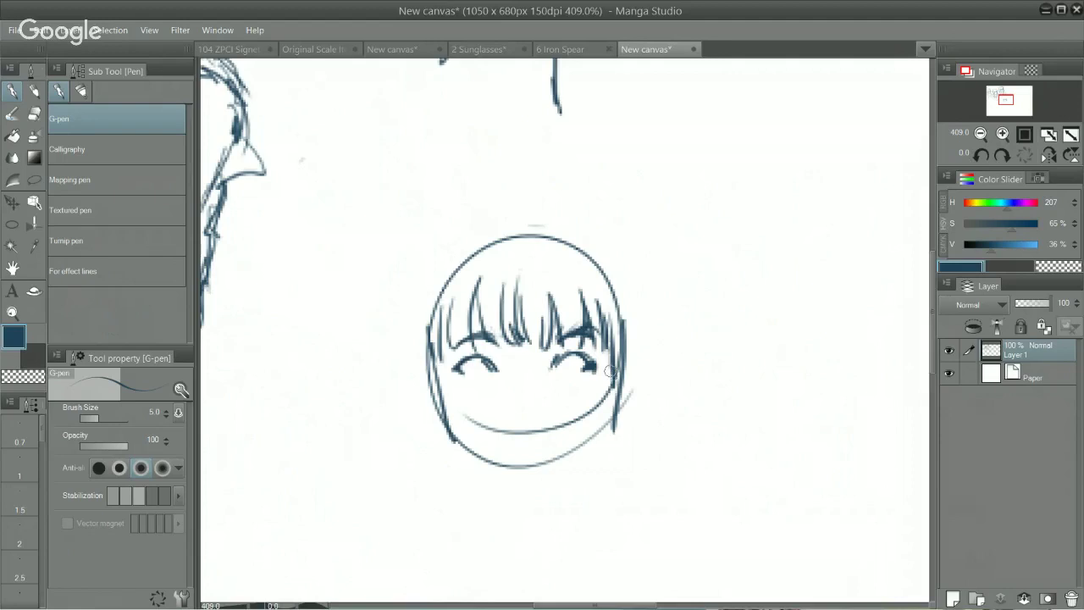
pyautogui.moveTo(440, 336)
pyautogui.mouseDown()
pyautogui.moveTo(448, 424)
pyautogui.moveTo(466, 481)
pyautogui.mouseUp()
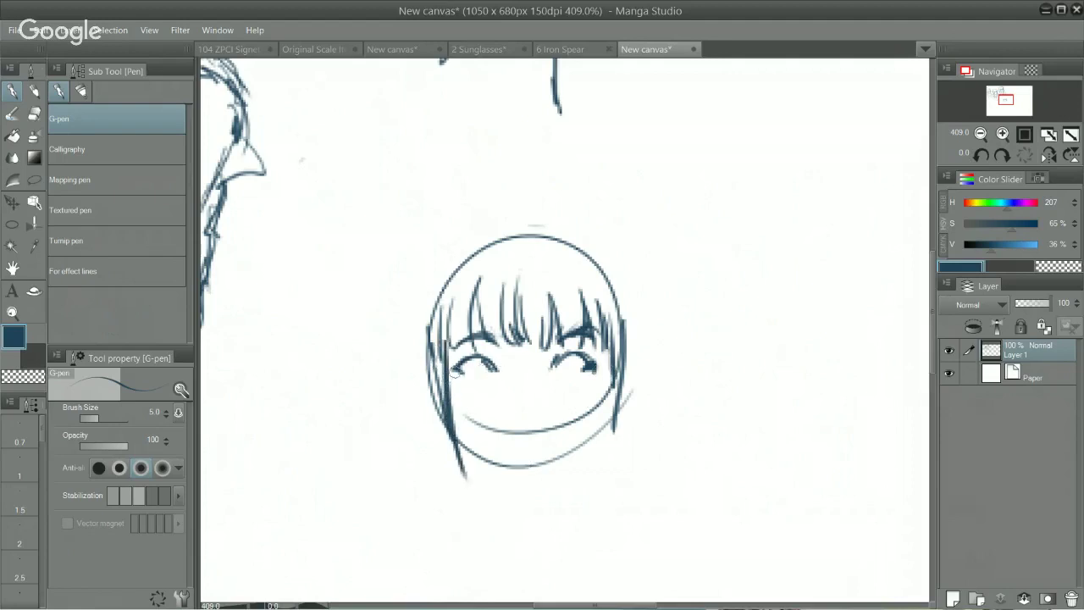
# Darken the outer corners of the fourth head's eyes and add a short stroke beside the nose bridge.
pyautogui.moveTo(455, 371); pyautogui.dragTo(466, 375)
pyautogui.moveTo(585, 373); pyautogui.dragTo(595, 368)
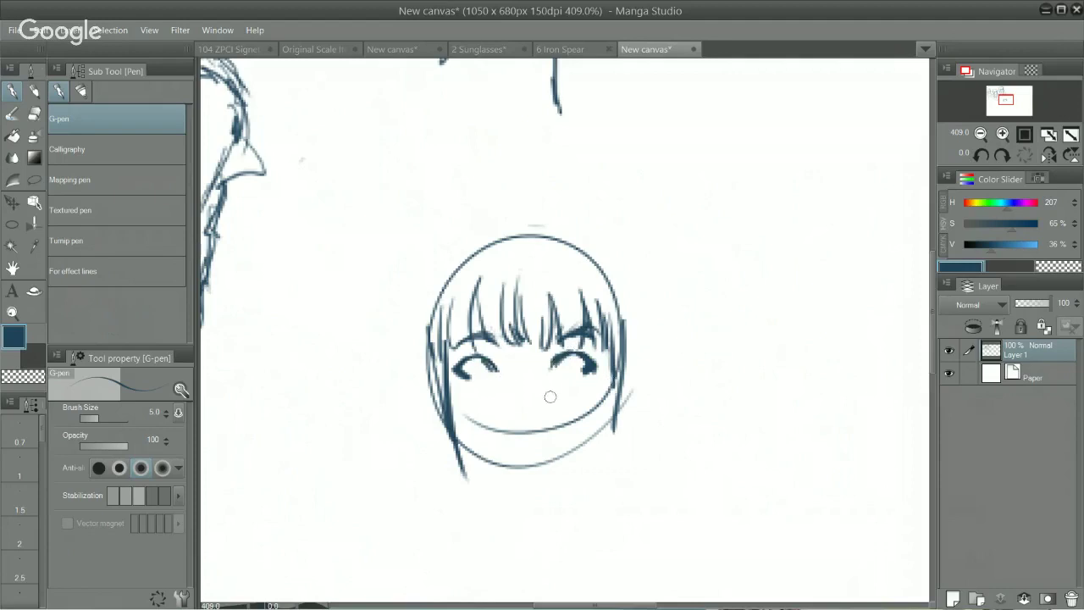
pyautogui.moveTo(498, 350); pyautogui.dragTo(513, 375)
pyautogui.hotkey('ctrl', 'z')
pyautogui.moveTo(522, 432); pyautogui.dragTo(535, 410)
pyautogui.hotkey('ctrl', 'z')
pyautogui.hotkey('ctrl', 'z')
# Draw the fourth head's near-side jaw line from the cheek down toward the chin.
pyautogui.moveTo(471, 420)
pyautogui.mouseDown()
pyautogui.moveTo(433, 338)
pyautogui.moveTo(430, 369)
pyautogui.mouseUp()
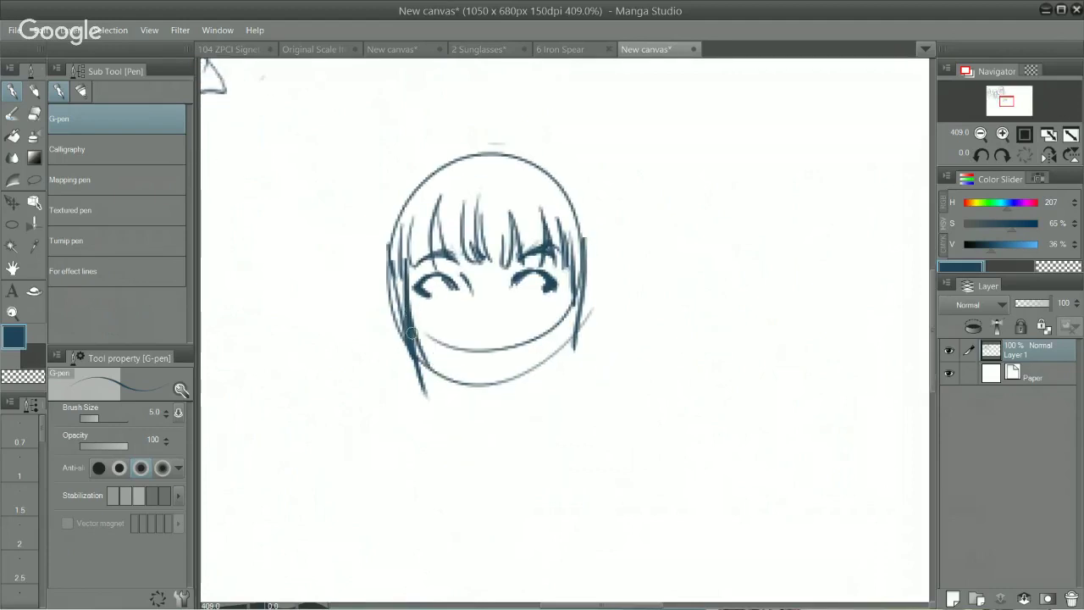
pyautogui.moveTo(412, 332); pyautogui.dragTo(453, 394)
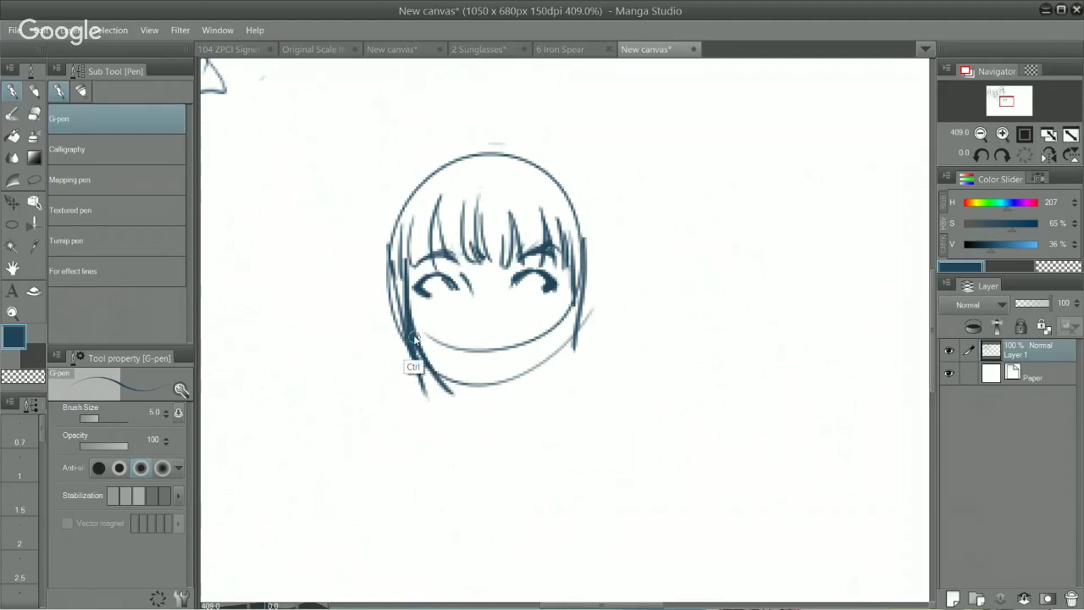
pyautogui.hotkey('ctrl', 'z')
pyautogui.moveTo(410, 327)
pyautogui.mouseDown()
pyautogui.moveTo(438, 384)
pyautogui.moveTo(462, 402)
pyautogui.mouseUp()
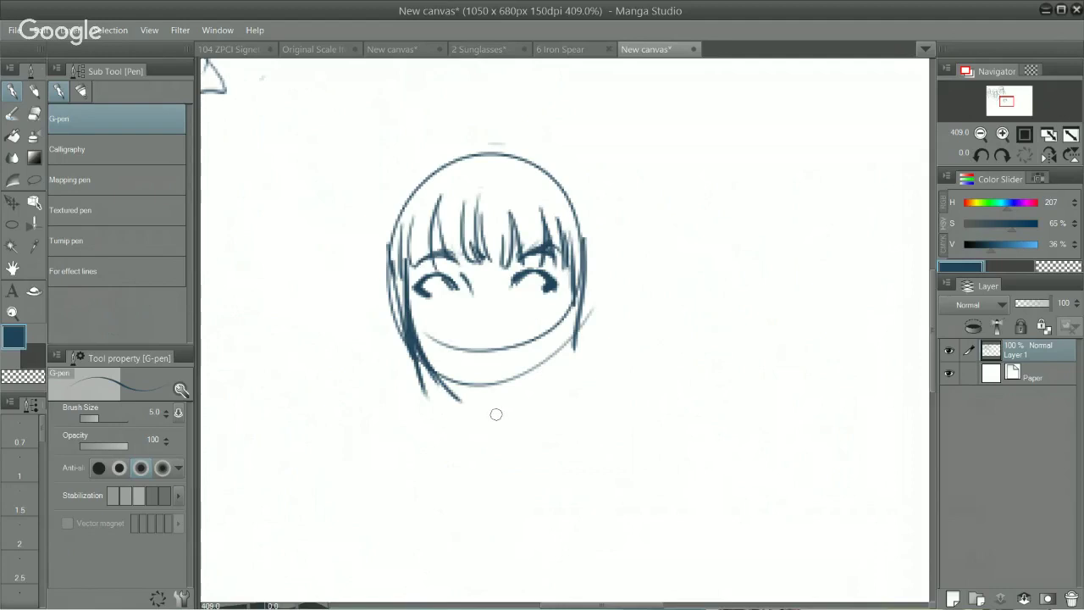
# Draw the chin and the far-side jaw line, thickening the far cheek contour with layered strokes.
pyautogui.moveTo(486, 414); pyautogui.dragTo(509, 415)
pyautogui.hotkey('ctrl', 'z')
pyautogui.moveTo(516, 404); pyautogui.dragTo(570, 339)
pyautogui.moveTo(550, 375); pyautogui.dragTo(580, 291)
pyautogui.moveTo(564, 347); pyautogui.dragTo(576, 299)
pyautogui.moveTo(558, 381); pyautogui.dragTo(569, 269)
pyautogui.moveTo(568, 354)
pyautogui.mouseDown()
pyautogui.moveTo(570, 270)
pyautogui.moveTo(566, 342)
pyautogui.mouseUp()
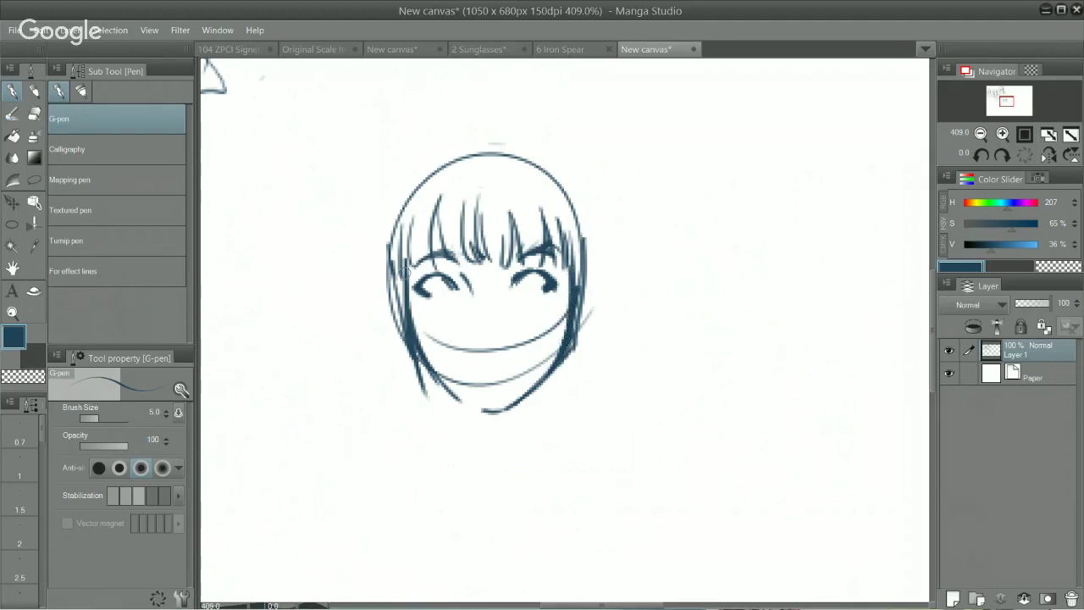
# Add hanging hair strands on both sides of the fourth head and darken the eyes with iris lines.
pyautogui.moveTo(404, 270); pyautogui.dragTo(402, 310)
pyautogui.moveTo(385, 267); pyautogui.dragTo(401, 399)
pyautogui.moveTo(588, 258); pyautogui.dragTo(588, 370)
pyautogui.moveTo(586, 296); pyautogui.dragTo(584, 374)
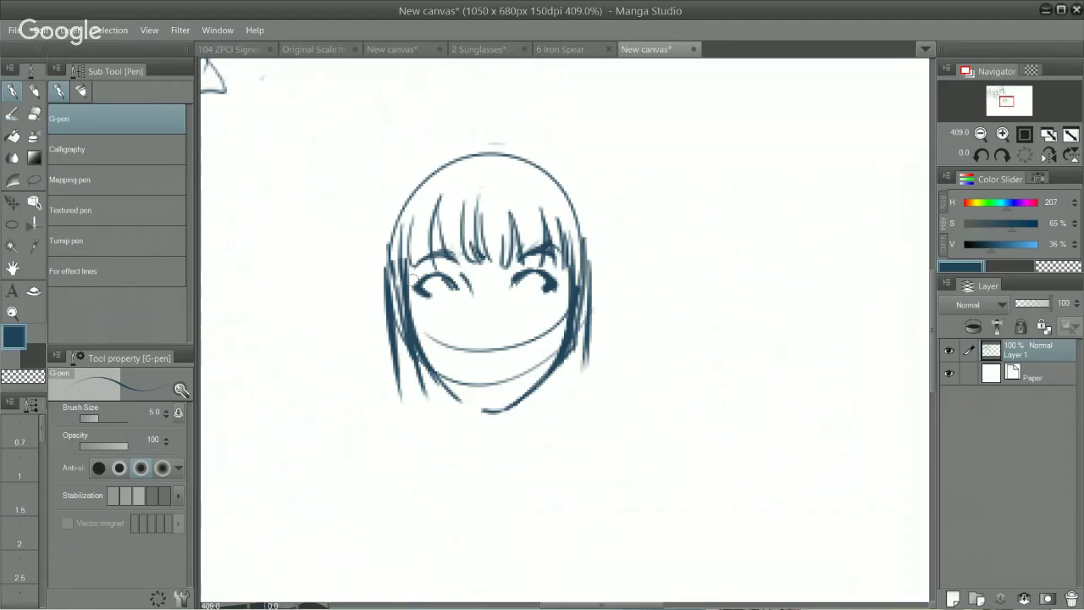
pyautogui.moveTo(396, 203)
pyautogui.mouseDown()
pyautogui.moveTo(382, 284)
pyautogui.moveTo(384, 254)
pyautogui.mouseUp()
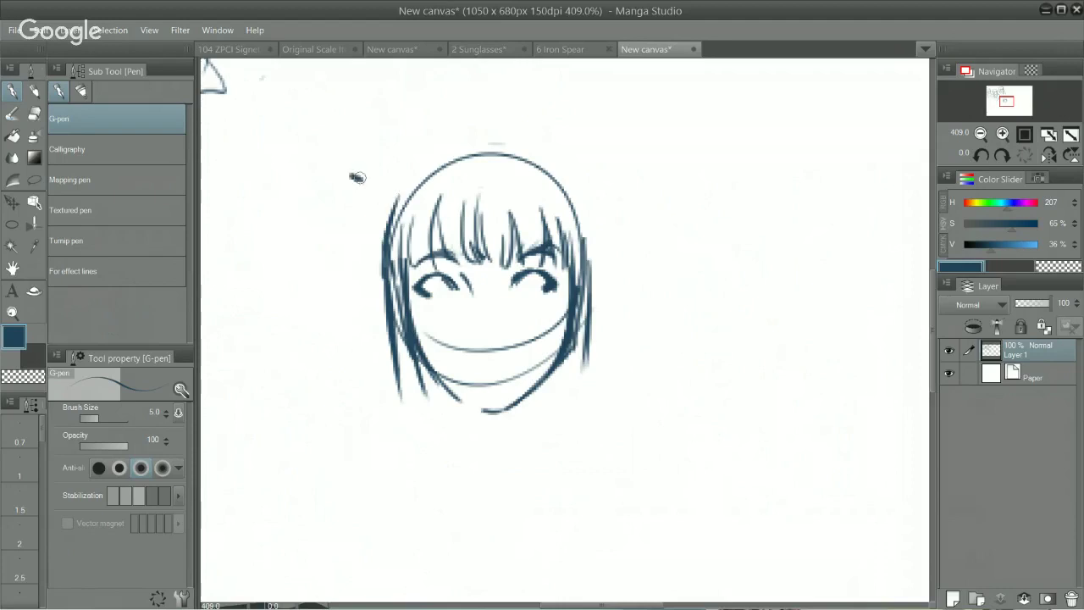
pyautogui.moveTo(371, 237)
pyautogui.mouseDown()
pyautogui.moveTo(377, 331)
pyautogui.moveTo(383, 193)
pyautogui.mouseUp()
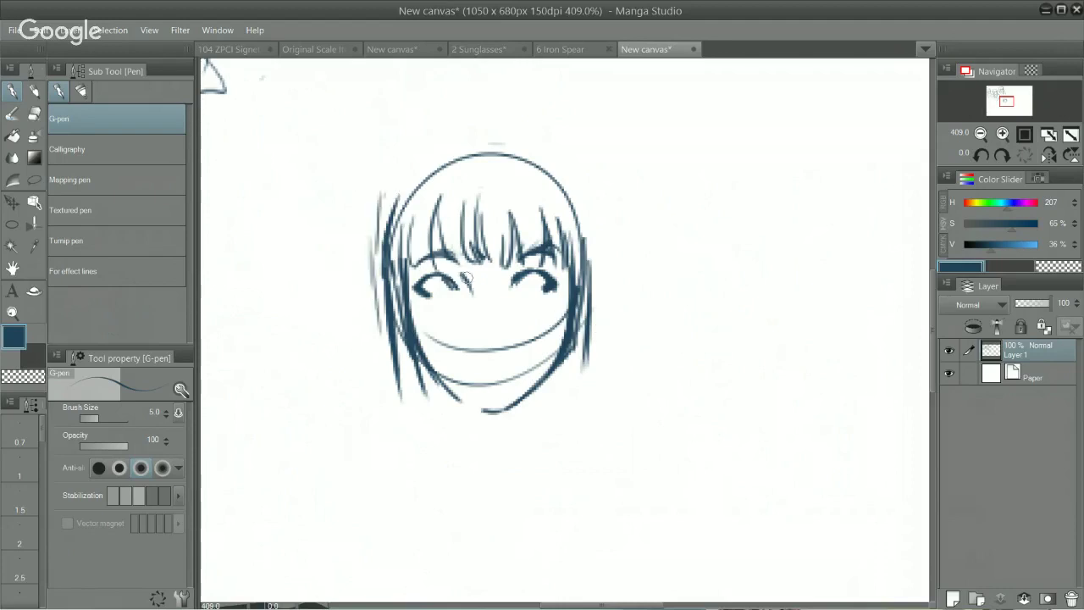
pyautogui.moveTo(457, 259)
pyautogui.mouseDown()
pyautogui.moveTo(475, 293)
pyautogui.moveTo(430, 295)
pyautogui.mouseUp()
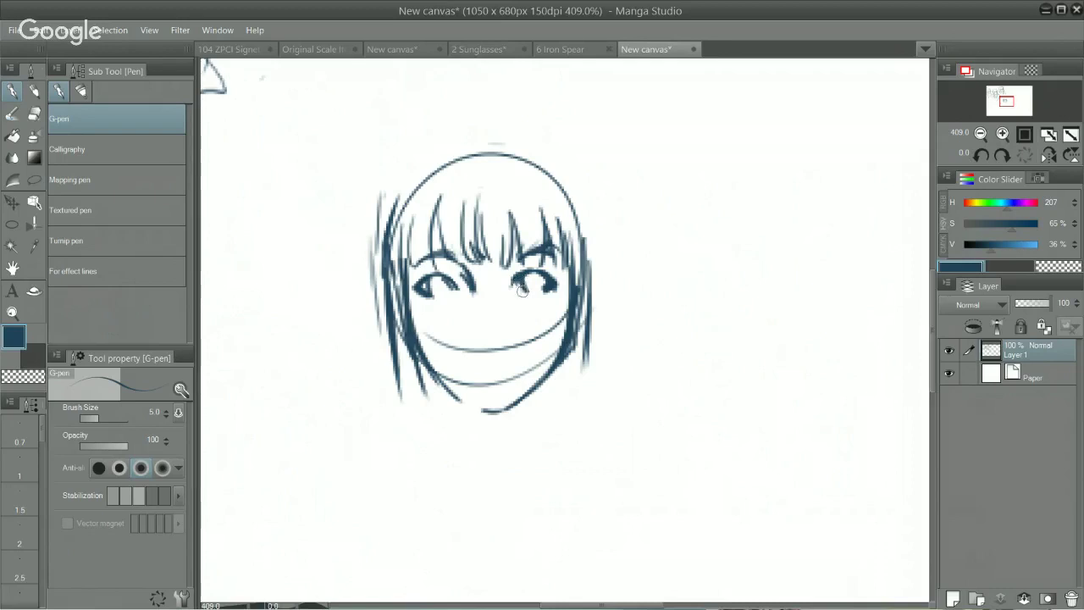
# Erase the construction curves and chin from the lower face, and redraw the near-side jaw line.
pyautogui.press('e')
pyautogui.moveTo(478, 386)
pyautogui.mouseDown()
pyautogui.moveTo(456, 316)
pyautogui.moveTo(445, 332)
pyautogui.moveTo(494, 348)
pyautogui.moveTo(522, 342)
pyautogui.moveTo(530, 381)
pyautogui.mouseUp()
pyautogui.press('p')
pyautogui.moveTo(411, 323); pyautogui.dragTo(468, 396)
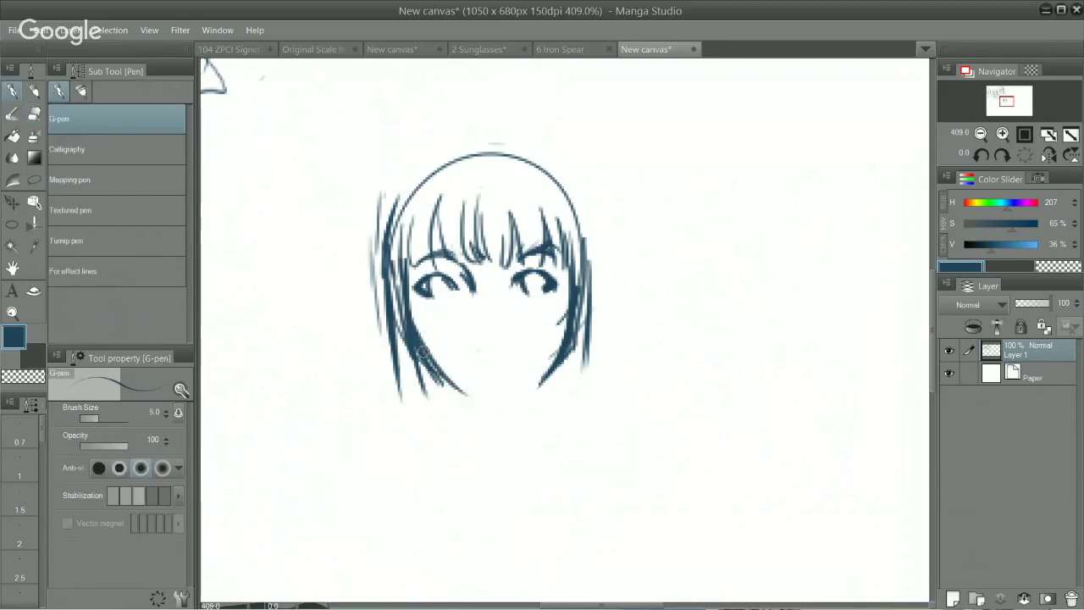
# Draw the fourth head's lower jaw lines from both cheeks so they meet in a pointed chin.
pyautogui.moveTo(428, 360); pyautogui.dragTo(494, 407)
pyautogui.moveTo(445, 376)
pyautogui.mouseDown()
pyautogui.moveTo(498, 410)
pyautogui.moveTo(560, 352)
pyautogui.mouseUp()
pyautogui.moveTo(518, 393)
pyautogui.mouseDown()
pyautogui.moveTo(569, 322)
pyautogui.moveTo(542, 374)
pyautogui.moveTo(501, 398)
pyautogui.mouseUp()
# In the mirrored view, add a loose hair strand beside the face and erase the outer side hair and the skull curve.
pyautogui.click(1049, 155)
pyautogui.scroll(6, 627, 353)
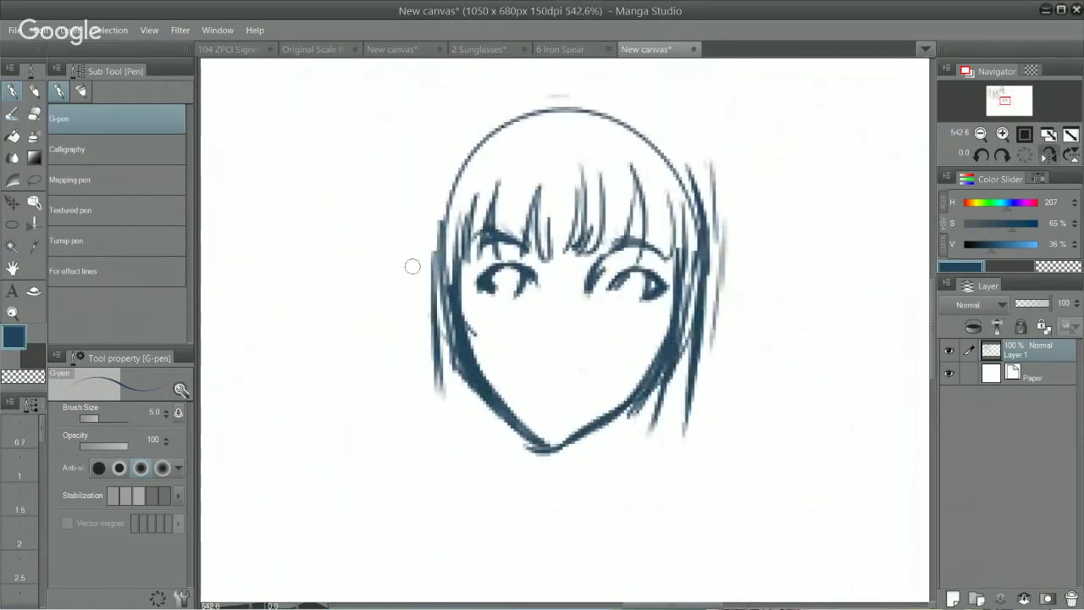
pyautogui.moveTo(411, 266); pyautogui.dragTo(411, 385)
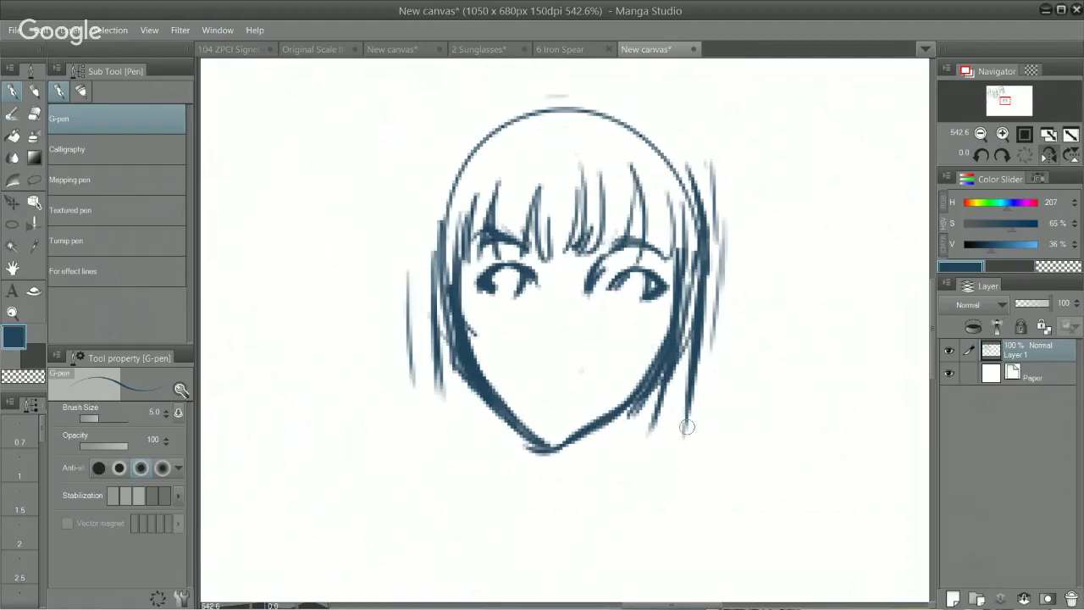
pyautogui.press('e')
pyautogui.moveTo(432, 195)
pyautogui.mouseDown()
pyautogui.moveTo(426, 245)
pyautogui.moveTo(449, 373)
pyautogui.mouseUp()
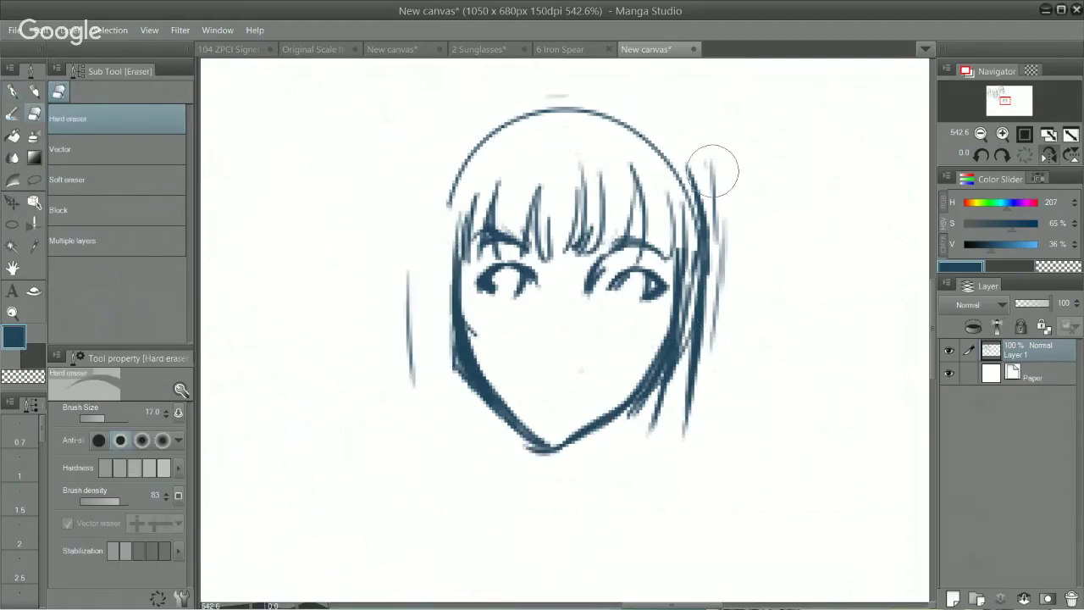
pyautogui.moveTo(709, 164)
pyautogui.mouseDown()
pyautogui.moveTo(709, 242)
pyautogui.moveTo(692, 160)
pyautogui.moveTo(689, 457)
pyautogui.mouseUp()
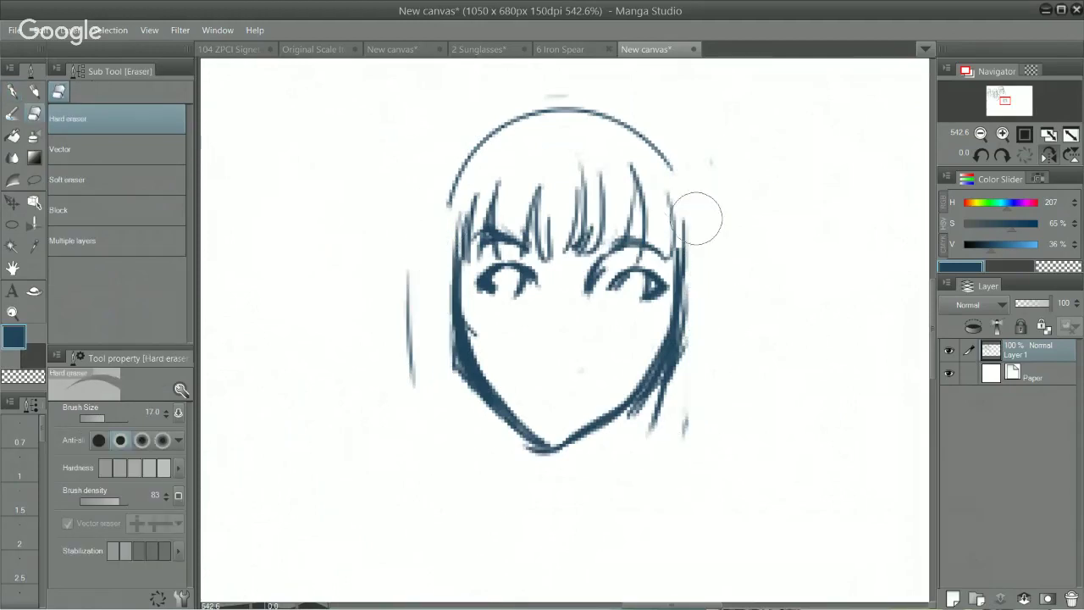
pyautogui.moveTo(702, 218)
pyautogui.mouseDown()
pyautogui.moveTo(626, 121)
pyautogui.moveTo(580, 125)
pyautogui.moveTo(445, 163)
pyautogui.mouseUp()
# Draw a thin curved hair strand beside the temple with the G-pen.
pyautogui.press('p')
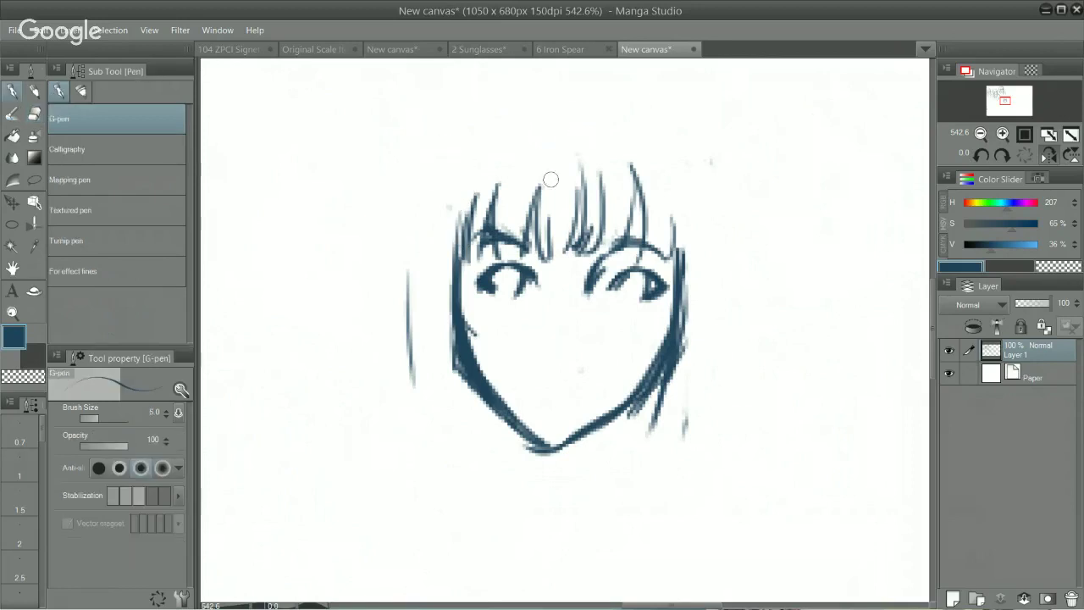
pyautogui.moveTo(446, 116); pyautogui.dragTo(444, 227)
pyautogui.hotkey('ctrl', 'z')
pyautogui.moveTo(457, 136); pyautogui.dragTo(443, 254)
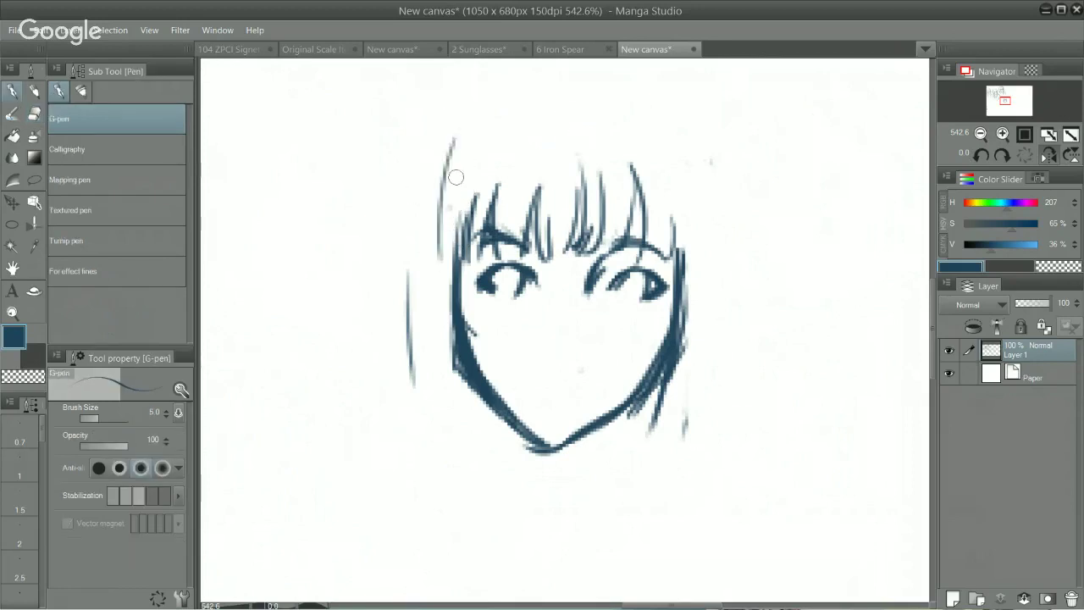
# Flip the view back, clean up and redraw the jaw line into the chin, and erase the central fringe strands.
pyautogui.scroll(-3, 623, 329)
pyautogui.moveTo(603, 347); pyautogui.dragTo(583, 386)
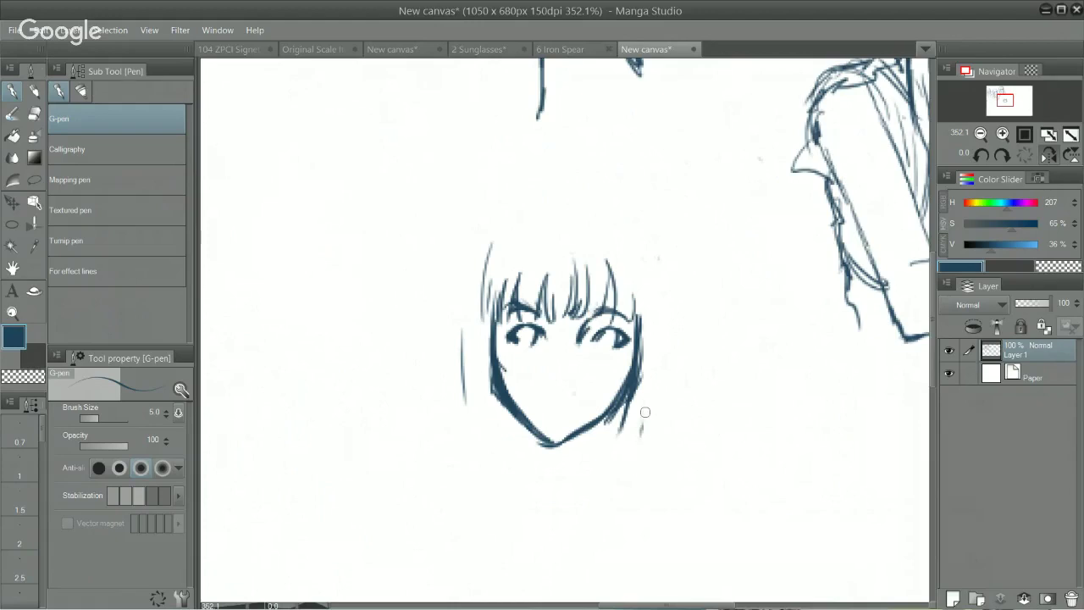
pyautogui.click(1049, 155)
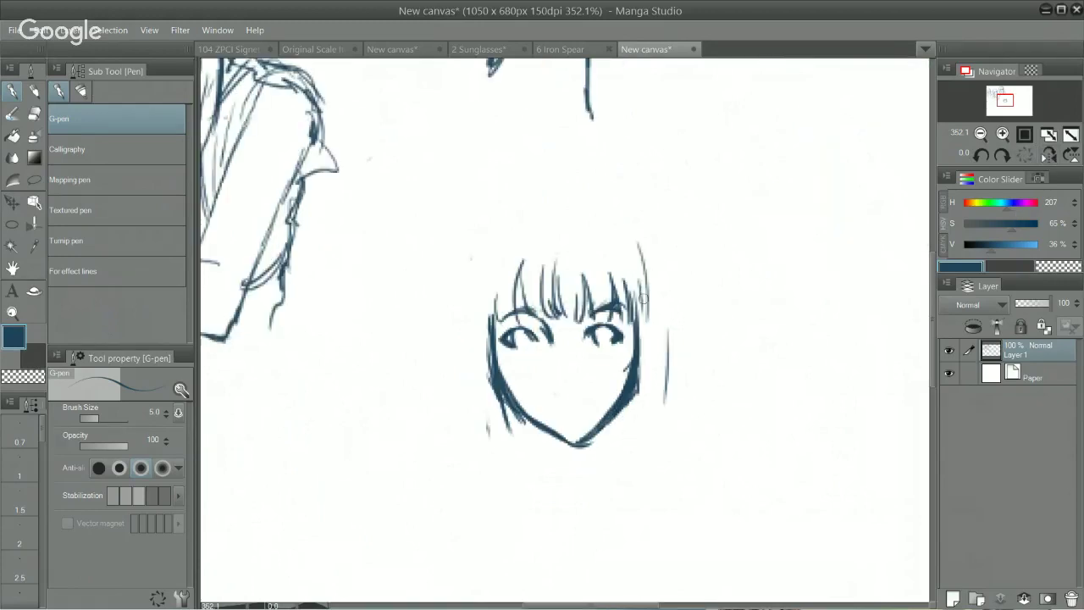
pyautogui.press('e')
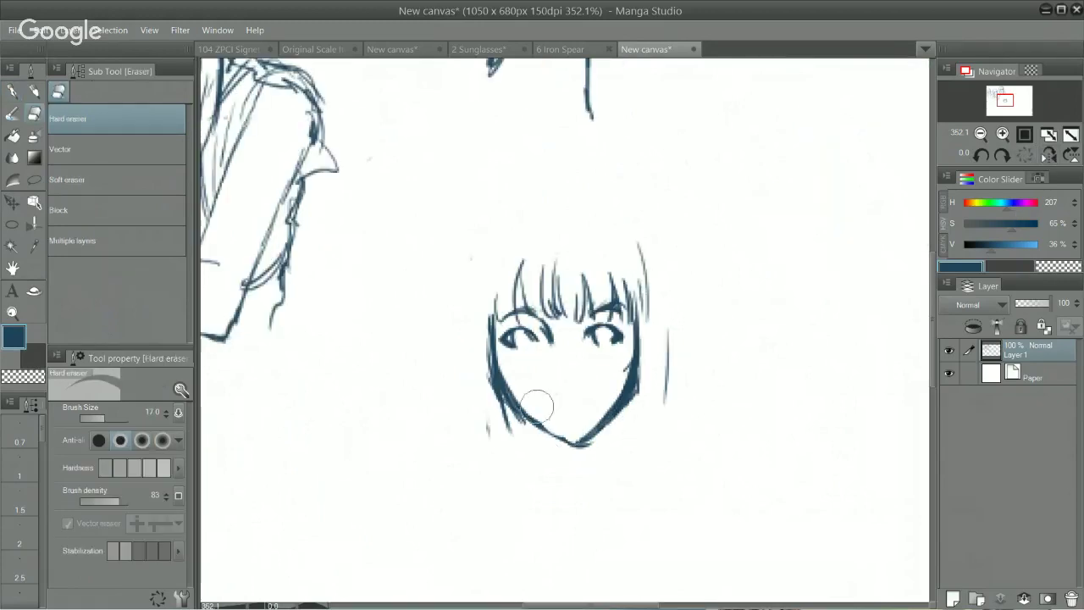
pyautogui.moveTo(537, 408)
pyautogui.mouseDown()
pyautogui.moveTo(542, 376)
pyautogui.moveTo(531, 404)
pyautogui.moveTo(505, 395)
pyautogui.moveTo(524, 401)
pyautogui.moveTo(497, 363)
pyautogui.moveTo(529, 426)
pyautogui.mouseUp()
pyautogui.press('p')
pyautogui.press('e')
pyautogui.press('p')
pyautogui.moveTo(500, 381)
pyautogui.mouseDown()
pyautogui.moveTo(548, 436)
pyautogui.moveTo(569, 449)
pyautogui.moveTo(583, 442)
pyautogui.mouseUp()
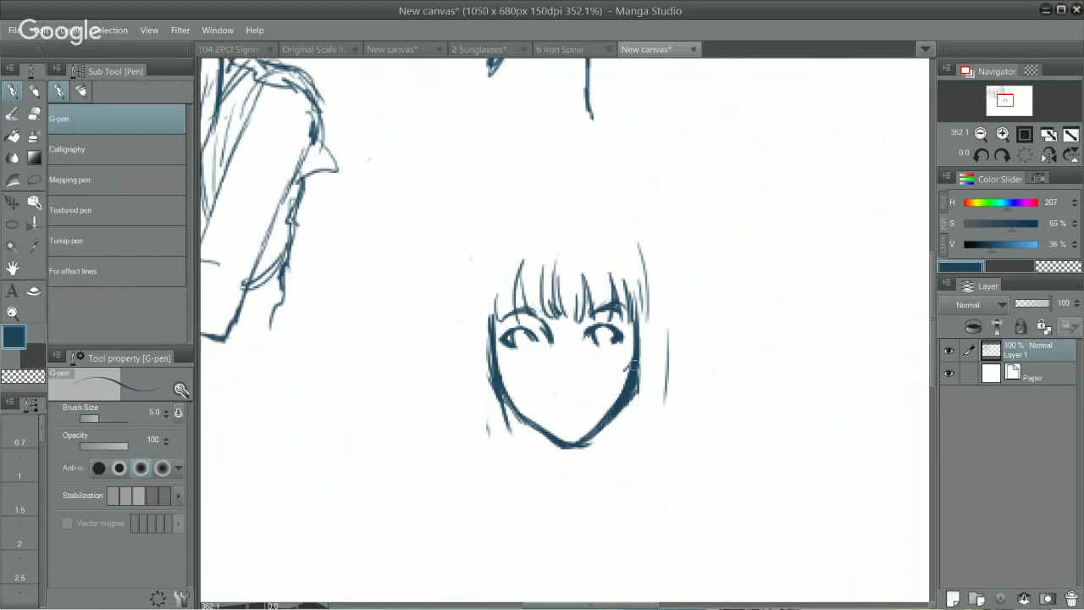
pyautogui.press('e')
pyautogui.moveTo(549, 269); pyautogui.dragTo(552, 307)
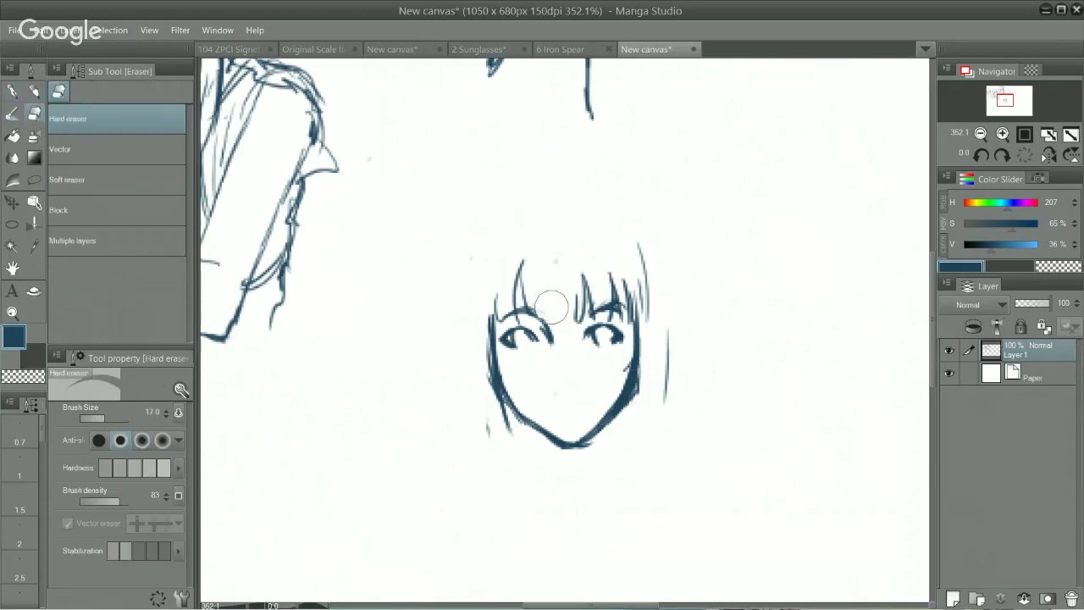
pyautogui.press('p')
pyautogui.moveTo(544, 268)
pyautogui.mouseDown()
pyautogui.moveTo(562, 328)
pyautogui.moveTo(576, 322)
pyautogui.mouseUp()
pyautogui.hotkey('ctrl', 'z')
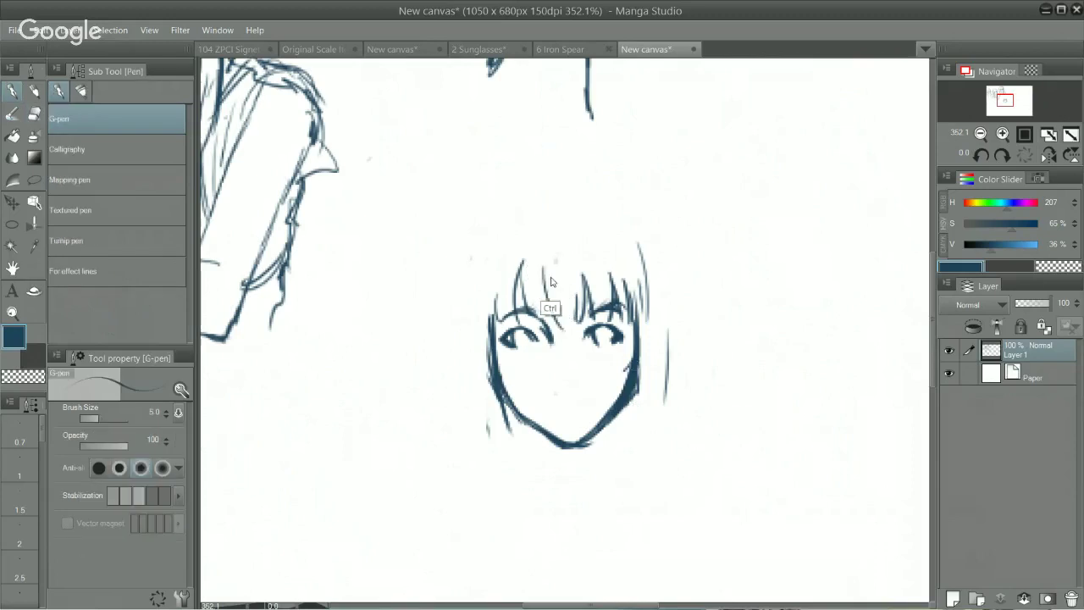
pyautogui.hotkey('ctrl', 'z')
pyautogui.moveTo(546, 259)
pyautogui.mouseDown()
pyautogui.moveTo(554, 324)
pyautogui.moveTo(569, 327)
pyautogui.mouseUp()
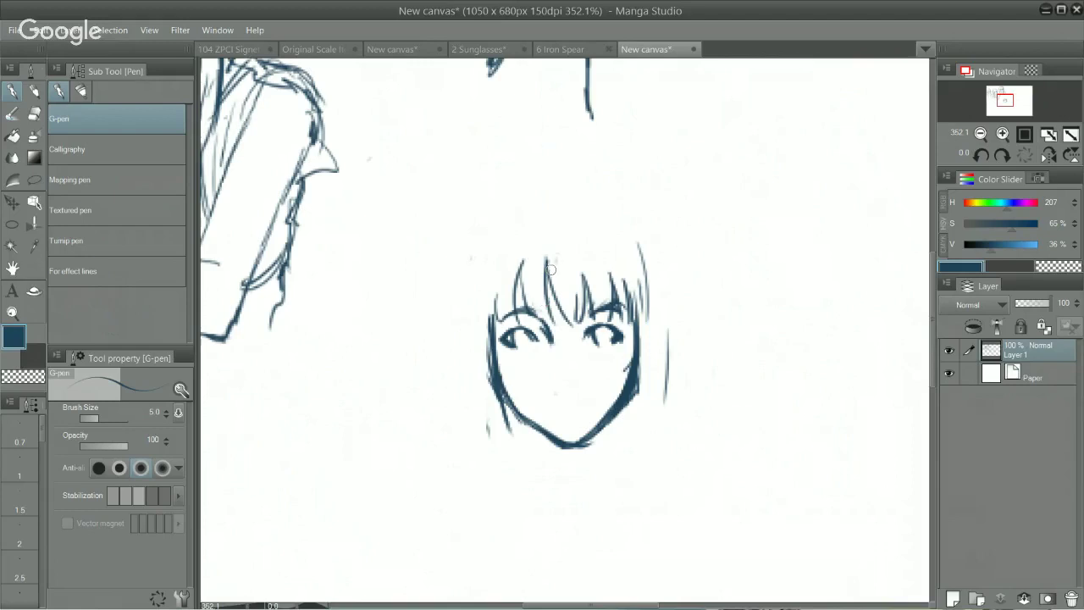
pyautogui.press('b')
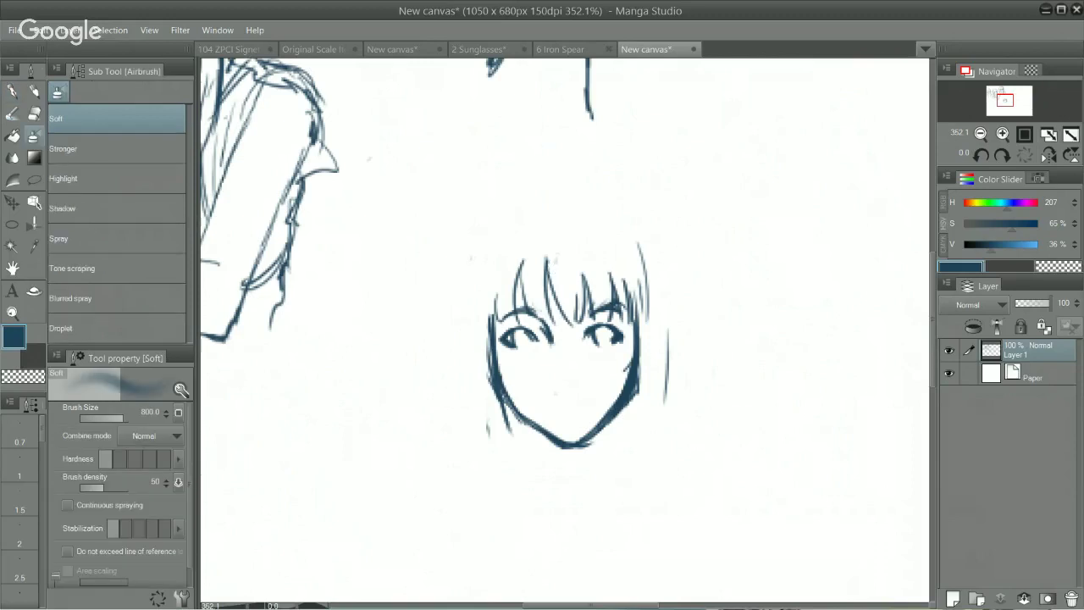
pyautogui.moveTo(549, 263); pyautogui.dragTo(570, 322)
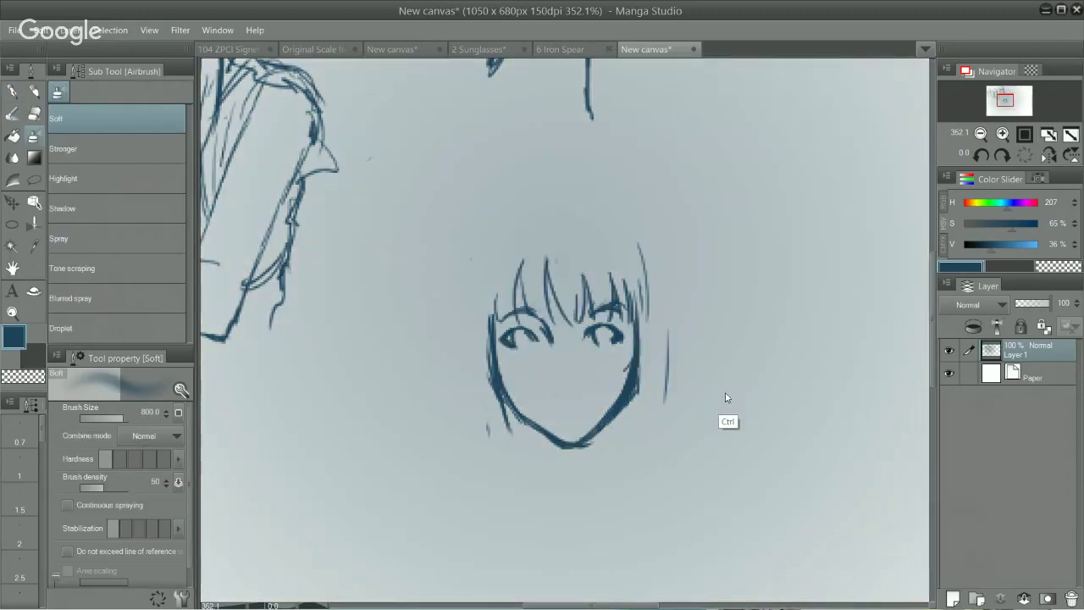
pyautogui.hotkey('ctrl', 'z')
pyautogui.hotkey('ctrl', 'z')
pyautogui.hotkey('ctrl', 'z')
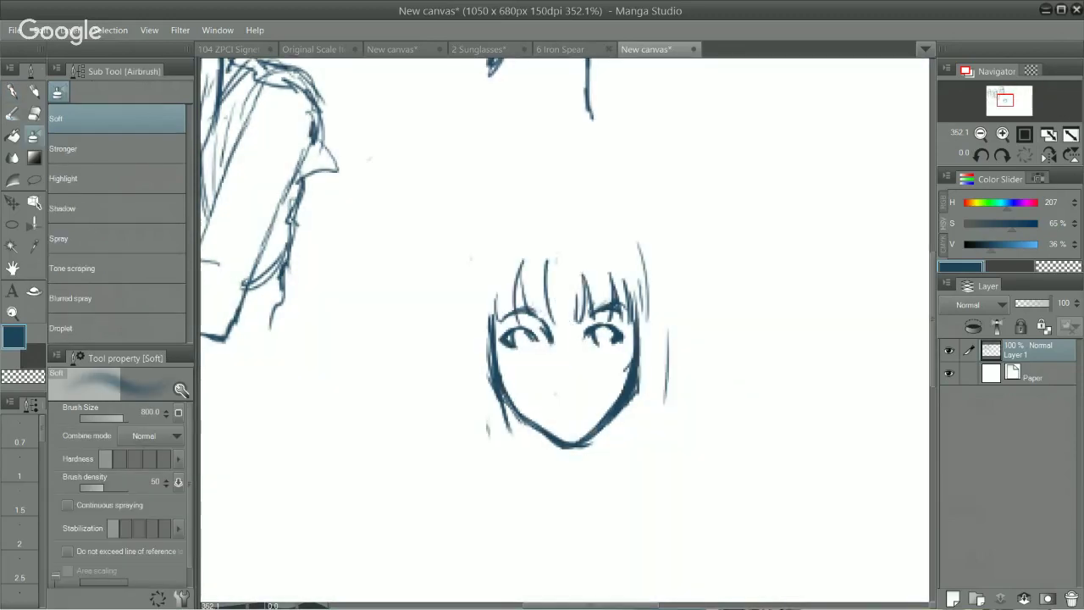
pyautogui.hotkey('ctrl', 'z')
pyautogui.press('p')
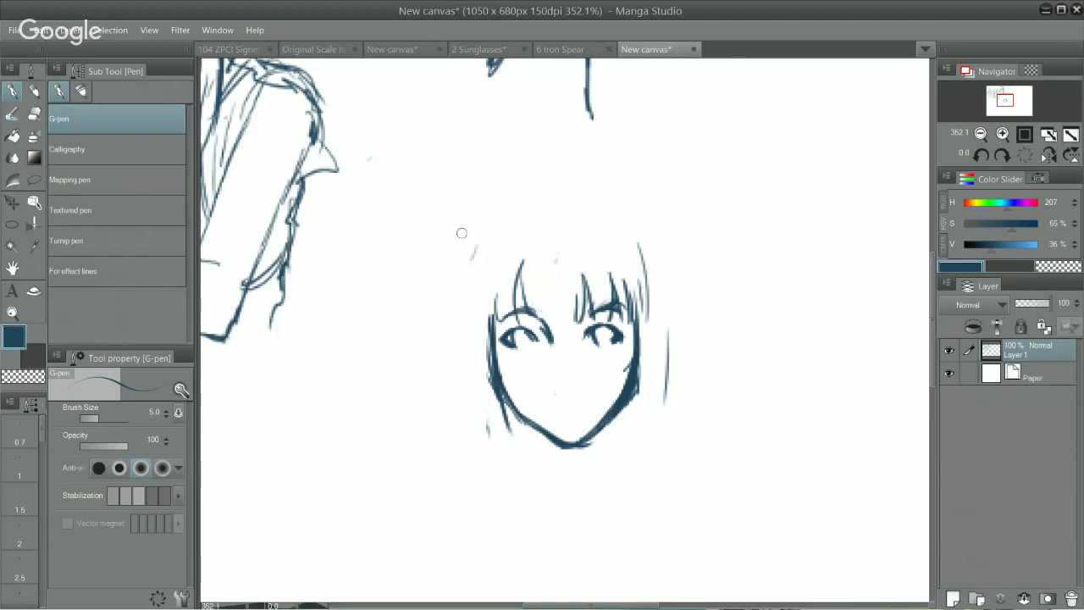
# Draw a long hair strand beside the left cheek and jagged, fluffy outlines on both sides of the head.
pyautogui.moveTo(475, 296); pyautogui.dragTo(488, 415)
pyautogui.moveTo(451, 267)
pyautogui.mouseDown()
pyautogui.moveTo(461, 251)
pyautogui.moveTo(450, 259)
pyautogui.mouseUp()
pyautogui.hotkey('ctrl', 'z')
pyautogui.moveTo(441, 257)
pyautogui.mouseDown()
pyautogui.moveTo(401, 309)
pyautogui.moveTo(416, 316)
pyautogui.moveTo(414, 354)
pyautogui.moveTo(456, 375)
pyautogui.mouseUp()
pyautogui.moveTo(671, 247)
pyautogui.mouseDown()
pyautogui.moveTo(705, 234)
pyautogui.moveTo(745, 279)
pyautogui.moveTo(652, 258)
pyautogui.moveTo(669, 359)
pyautogui.moveTo(688, 364)
pyautogui.moveTo(676, 363)
pyautogui.mouseUp()
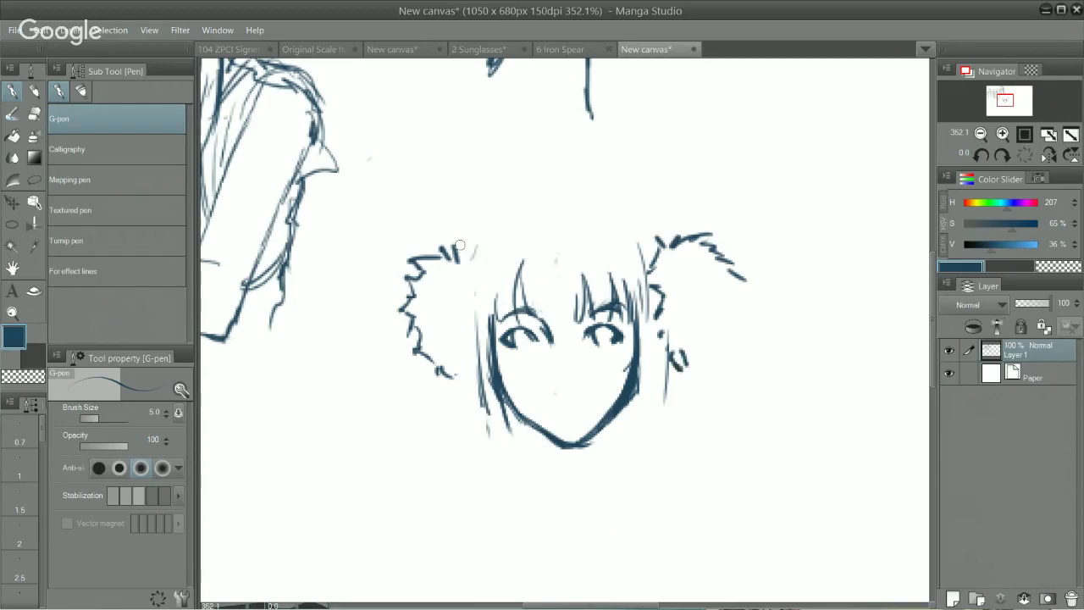
# Draw the left curve of the crown with layered strokes rising from the fluffy shape toward the top of the head.
pyautogui.moveTo(471, 238)
pyautogui.mouseDown()
pyautogui.moveTo(479, 212)
pyautogui.moveTo(547, 174)
pyautogui.mouseUp()
pyautogui.moveTo(485, 209); pyautogui.dragTo(555, 178)
pyautogui.press('ctrl')
pyautogui.hotkey('ctrl', 'z')
pyautogui.hotkey('ctrl', 'z')
pyautogui.hotkey('ctrl', 'z')
pyautogui.hotkey('ctrl', 'z')
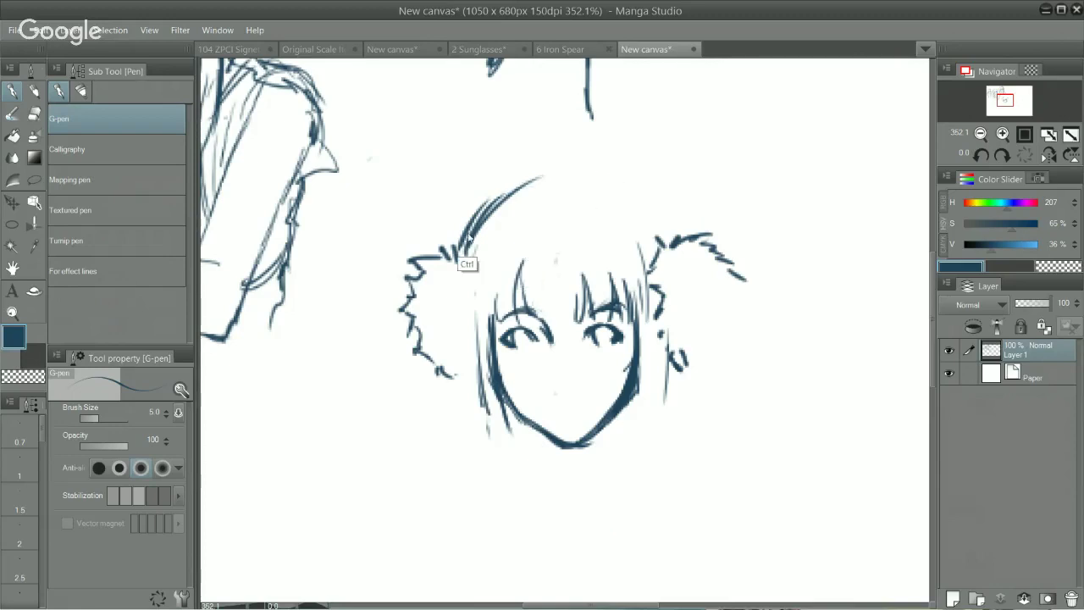
# Complete the crown outline across the top and down to the right fluffy shape, thickening its right shoulder.
pyautogui.moveTo(495, 205)
pyautogui.mouseDown()
pyautogui.moveTo(571, 179)
pyautogui.moveTo(562, 186)
pyautogui.moveTo(623, 201)
pyautogui.moveTo(655, 246)
pyautogui.mouseUp()
pyautogui.hotkey('ctrl', 'z')
pyautogui.hotkey('ctrl', 'z')
pyautogui.hotkey('ctrl', 'z')
pyautogui.hotkey('ctrl', 'z')
pyautogui.hotkey('ctrl', 'z')
pyautogui.moveTo(634, 208); pyautogui.dragTo(649, 229)
pyautogui.moveTo(617, 194); pyautogui.dragTo(641, 215)
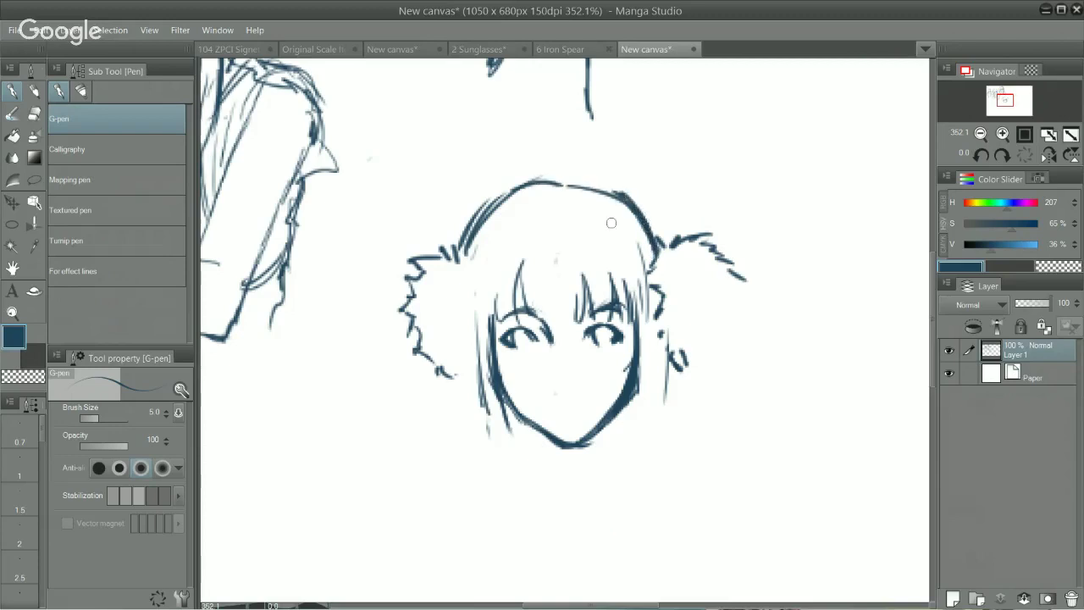
# Draw curved hair contours down both sides inside the crown outline and a light strand above the central fringe.
pyautogui.moveTo(519, 222); pyautogui.dragTo(483, 303)
pyautogui.hotkey('ctrl', 'z')
pyautogui.moveTo(513, 227); pyautogui.dragTo(477, 305)
pyautogui.moveTo(519, 222); pyautogui.dragTo(482, 290)
pyautogui.moveTo(592, 223); pyautogui.dragTo(612, 258)
pyautogui.hotkey('ctrl', 'z')
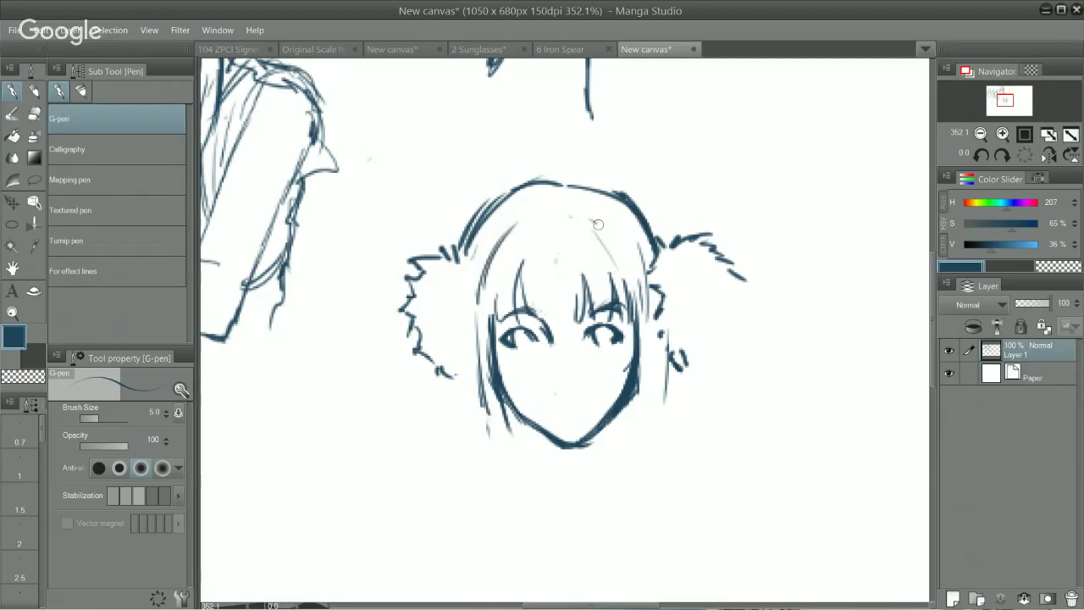
pyautogui.moveTo(593, 218); pyautogui.dragTo(629, 278)
pyautogui.moveTo(551, 244)
pyautogui.mouseDown()
pyautogui.moveTo(571, 281)
pyautogui.moveTo(564, 270)
pyautogui.moveTo(570, 325)
pyautogui.mouseUp()
pyautogui.moveTo(560, 260)
pyautogui.mouseDown()
pyautogui.moveTo(568, 289)
pyautogui.moveTo(570, 327)
pyautogui.mouseUp()
pyautogui.hotkey('ctrl', 'z')
pyautogui.hotkey('ctrl', 'z')
# Mark a small nose and a short mouth line with dark corners on the lower face.
pyautogui.moveTo(558, 381); pyautogui.dragTo(562, 391)
pyautogui.hotkey('ctrl', 'z')
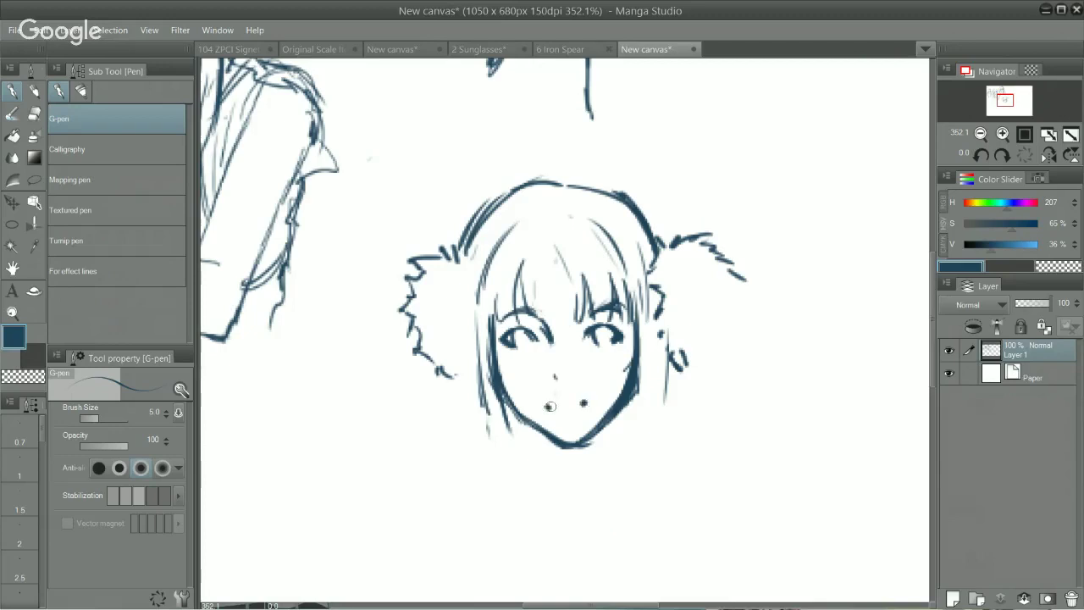
pyautogui.moveTo(549, 406); pyautogui.dragTo(563, 408)
# Draw a raised hand with spread fingers against the left fluffy shape and extend its wrist and forearm downward.
pyautogui.moveTo(427, 362)
pyautogui.mouseDown()
pyautogui.moveTo(419, 351)
pyautogui.moveTo(434, 389)
pyautogui.moveTo(449, 383)
pyautogui.moveTo(434, 322)
pyautogui.moveTo(440, 366)
pyautogui.moveTo(457, 374)
pyautogui.moveTo(445, 353)
pyautogui.moveTo(461, 336)
pyautogui.moveTo(464, 386)
pyautogui.moveTo(482, 403)
pyautogui.moveTo(436, 394)
pyautogui.moveTo(462, 432)
pyautogui.mouseUp()
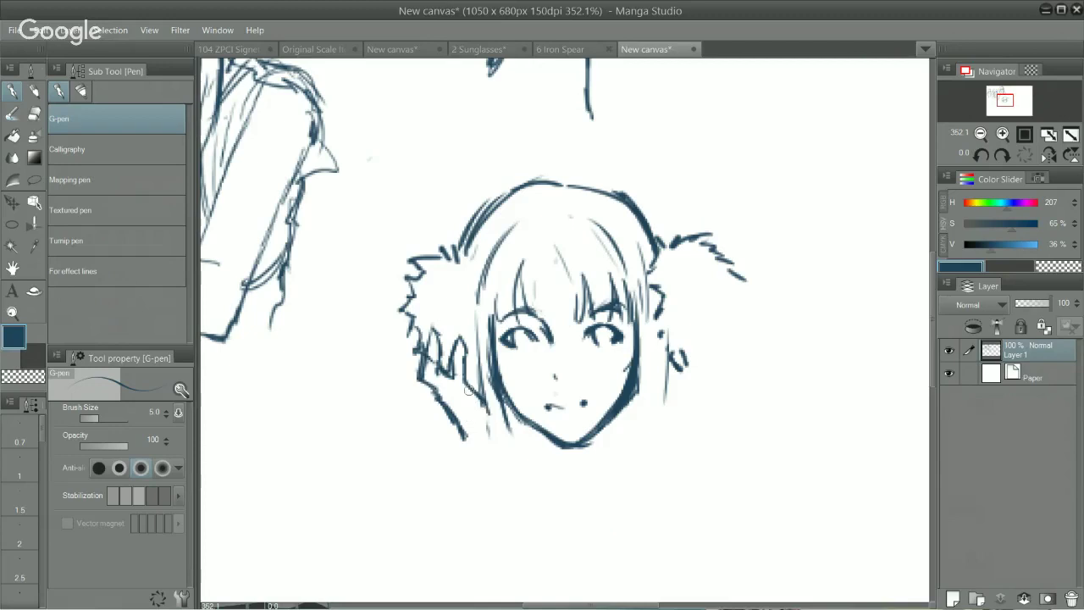
pyautogui.moveTo(494, 480); pyautogui.dragTo(474, 394)
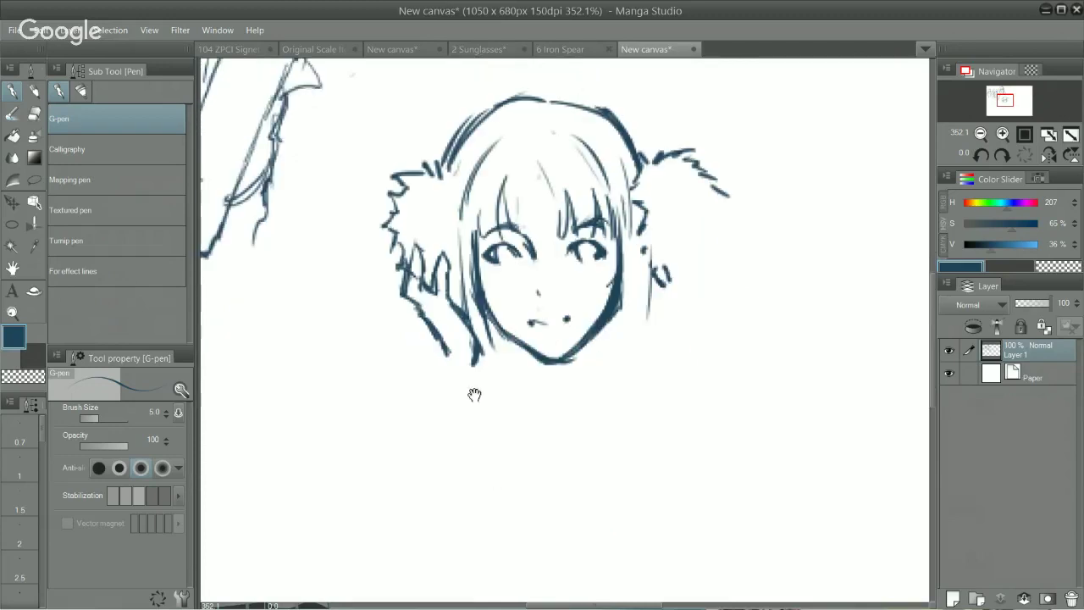
pyautogui.moveTo(446, 341); pyautogui.dragTo(439, 383)
pyautogui.moveTo(483, 349); pyautogui.dragTo(471, 414)
pyautogui.moveTo(476, 367); pyautogui.dragTo(470, 418)
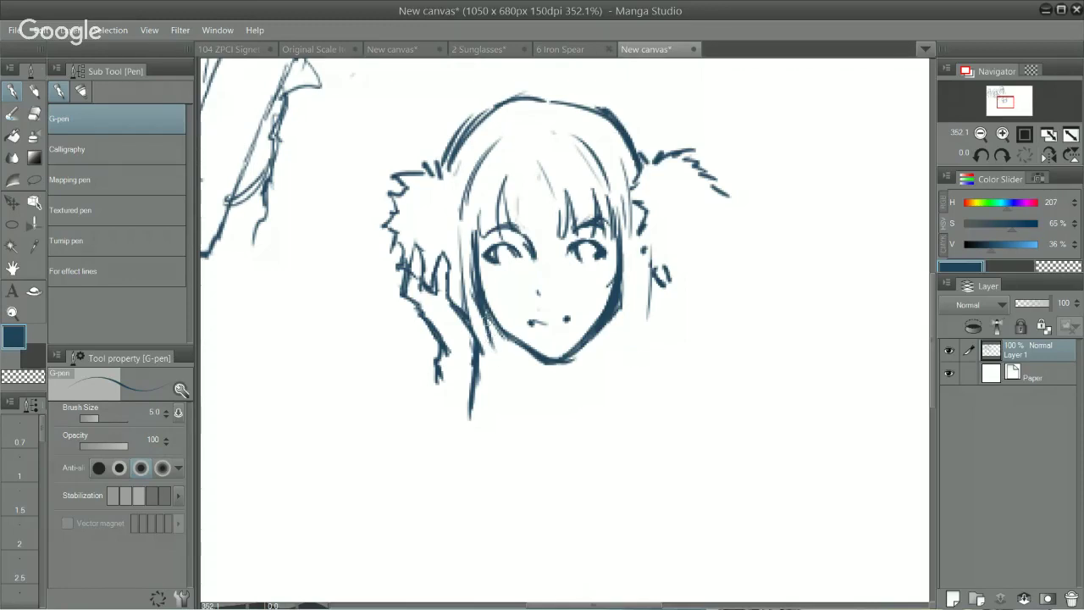
# Draw hair strands below both sides of the jaw and short hatched strokes around the neck.
pyautogui.moveTo(486, 318); pyautogui.dragTo(506, 372)
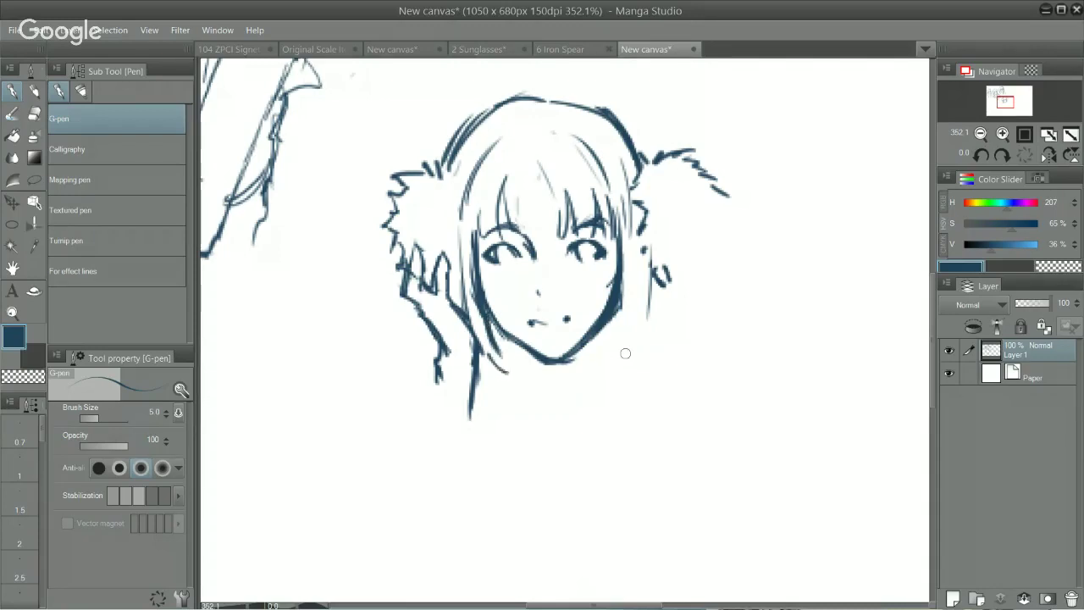
pyautogui.moveTo(617, 308)
pyautogui.mouseDown()
pyautogui.moveTo(598, 349)
pyautogui.moveTo(603, 331)
pyautogui.mouseUp()
pyautogui.hotkey('ctrl', 'z')
pyautogui.moveTo(578, 366)
pyautogui.mouseDown()
pyautogui.moveTo(600, 349)
pyautogui.moveTo(575, 388)
pyautogui.mouseUp()
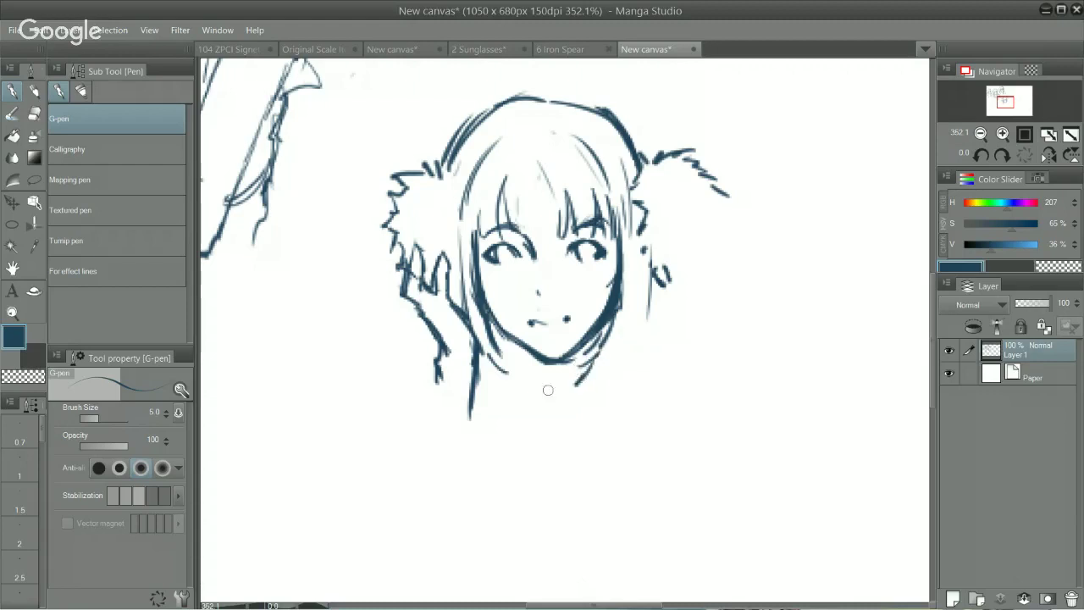
pyautogui.moveTo(506, 339)
pyautogui.mouseDown()
pyautogui.moveTo(529, 398)
pyautogui.moveTo(552, 403)
pyautogui.mouseUp()
pyautogui.moveTo(577, 367)
pyautogui.mouseDown()
pyautogui.moveTo(557, 407)
pyautogui.moveTo(576, 398)
pyautogui.mouseUp()
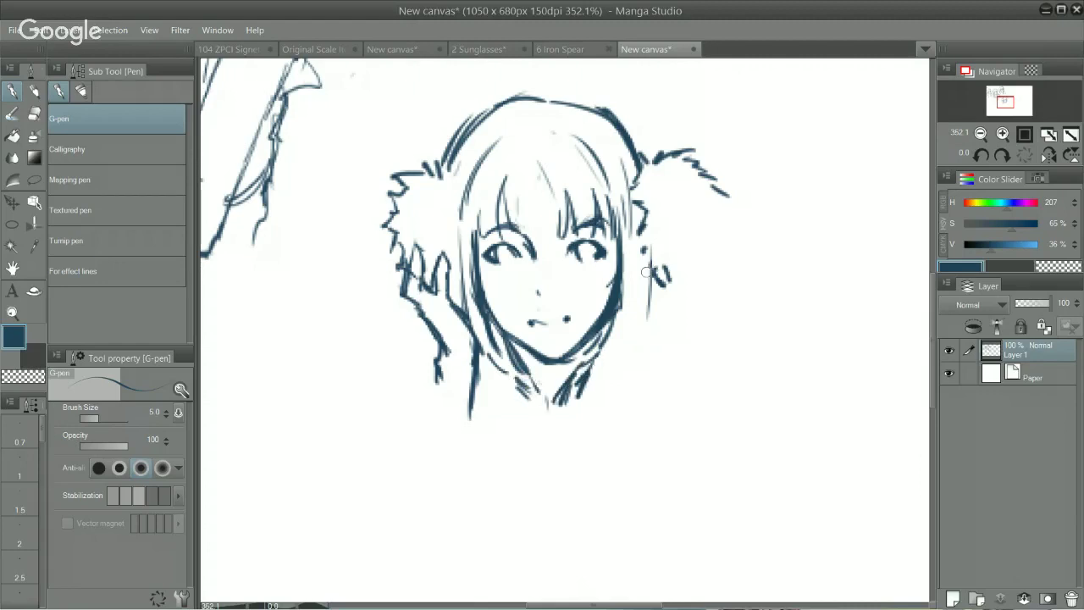
# Reinforce the raised hand's outer edge, the opposite fluffy side and both irises with darker strokes.
pyautogui.moveTo(642, 266); pyautogui.dragTo(647, 283)
pyautogui.moveTo(393, 245)
pyautogui.mouseDown()
pyautogui.moveTo(393, 296)
pyautogui.moveTo(415, 322)
pyautogui.mouseUp()
pyautogui.moveTo(432, 285); pyautogui.dragTo(423, 295)
pyautogui.moveTo(657, 271); pyautogui.dragTo(651, 285)
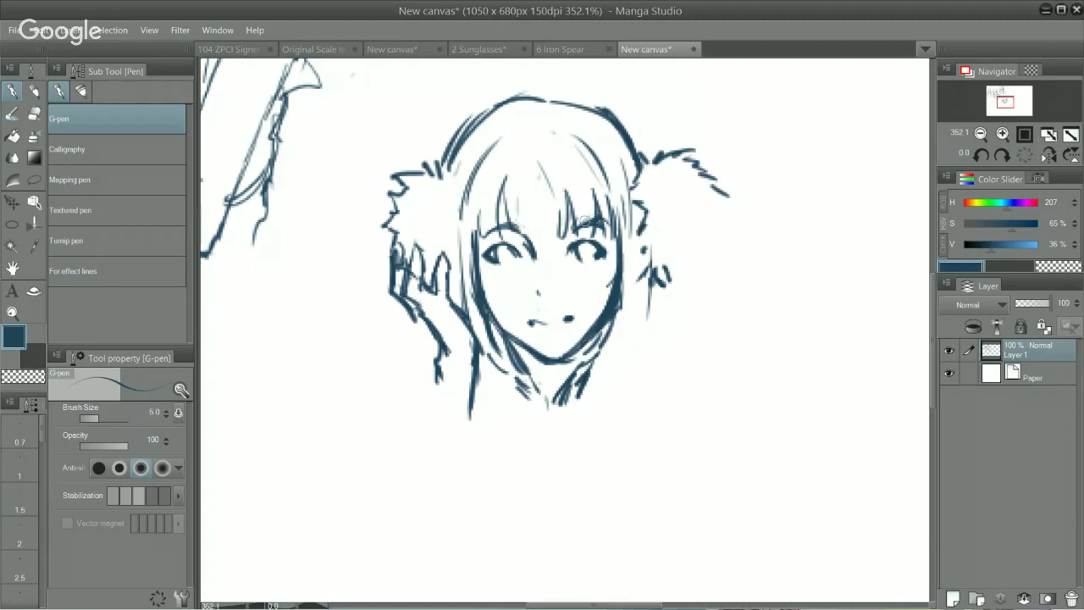
pyautogui.moveTo(572, 250)
pyautogui.mouseDown()
pyautogui.moveTo(588, 237)
pyautogui.moveTo(602, 252)
pyautogui.mouseUp()
pyautogui.moveTo(487, 254)
pyautogui.mouseDown()
pyautogui.moveTo(494, 245)
pyautogui.moveTo(517, 252)
pyautogui.mouseUp()
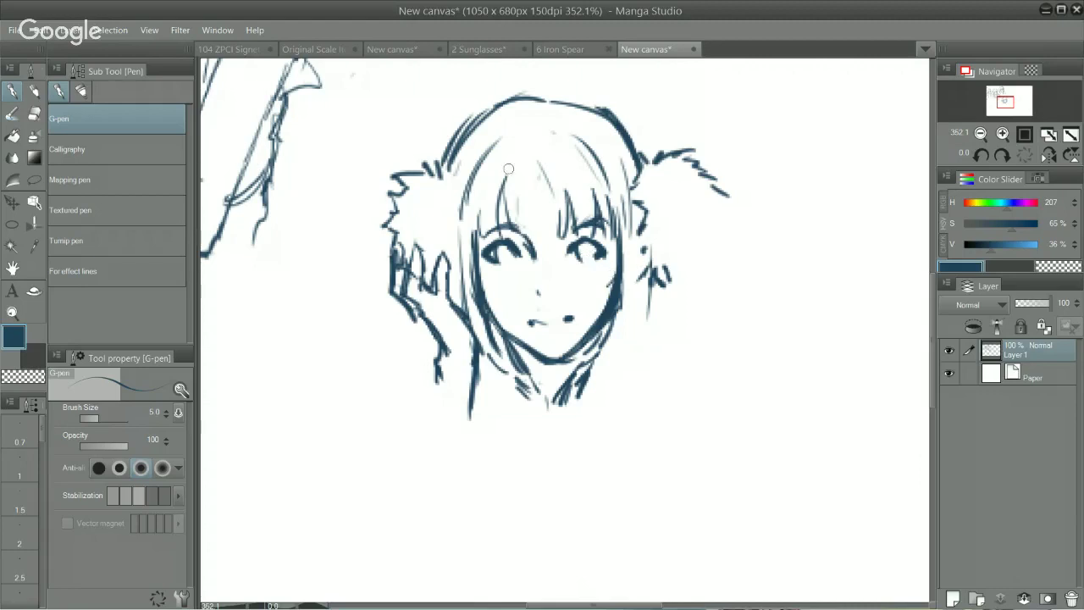
# Shade the left side of the crown with dense diagonal strokes between the outer outline and the inner hair contour.
pyautogui.moveTo(448, 167)
pyautogui.mouseDown()
pyautogui.moveTo(478, 167)
pyautogui.moveTo(519, 100)
pyautogui.mouseUp()
pyautogui.hotkey('ctrl', 'z')
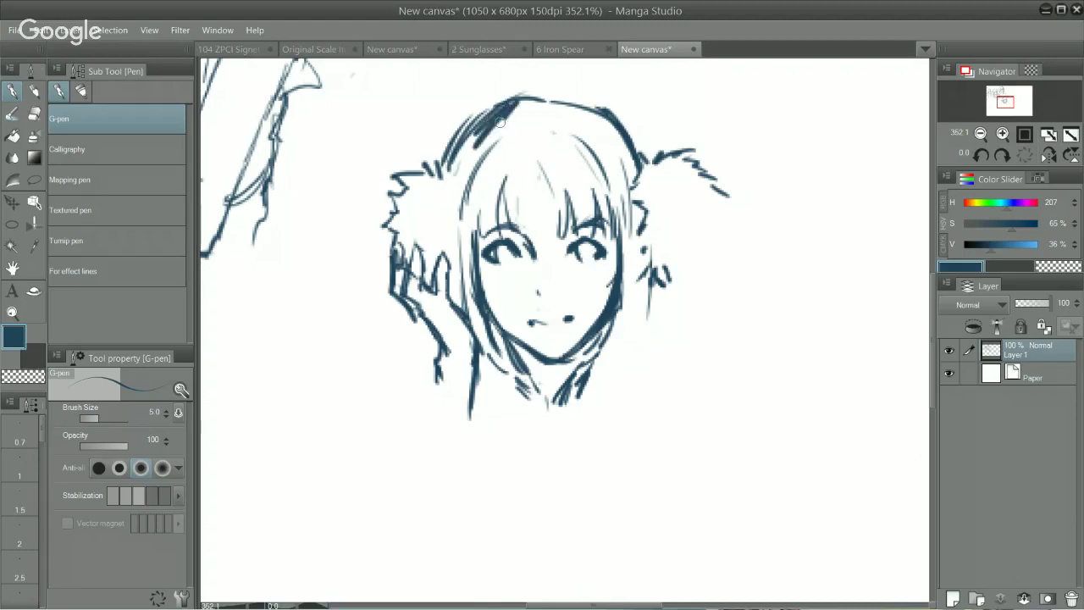
pyautogui.moveTo(483, 145); pyautogui.dragTo(517, 110)
pyautogui.moveTo(447, 186); pyautogui.dragTo(472, 159)
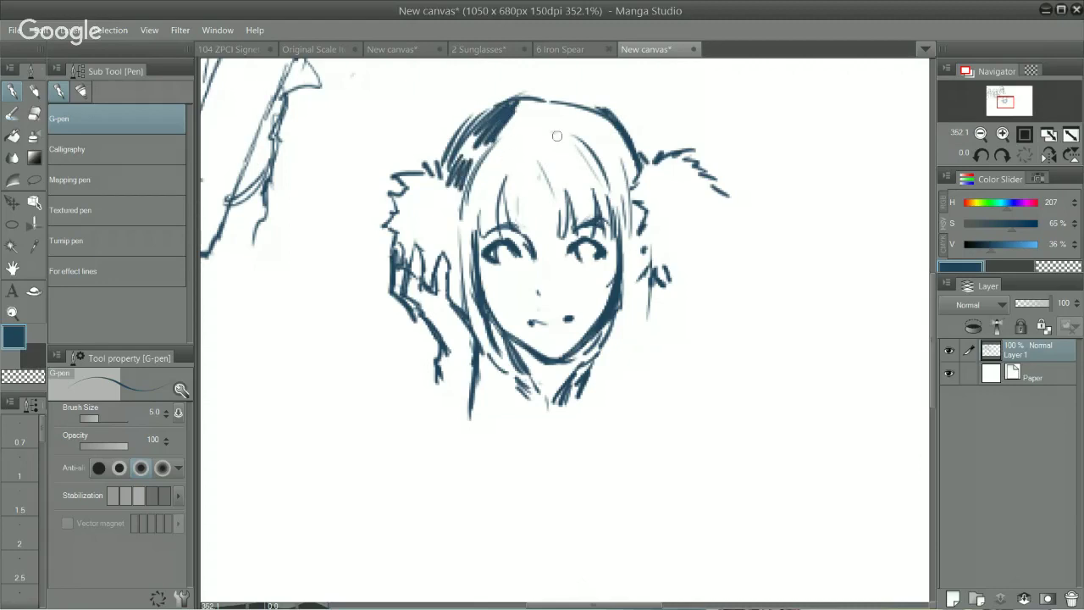
# Hatch dark strokes from the top of the head down toward the centre of the fringe.
pyautogui.moveTo(519, 104); pyautogui.dragTo(493, 171)
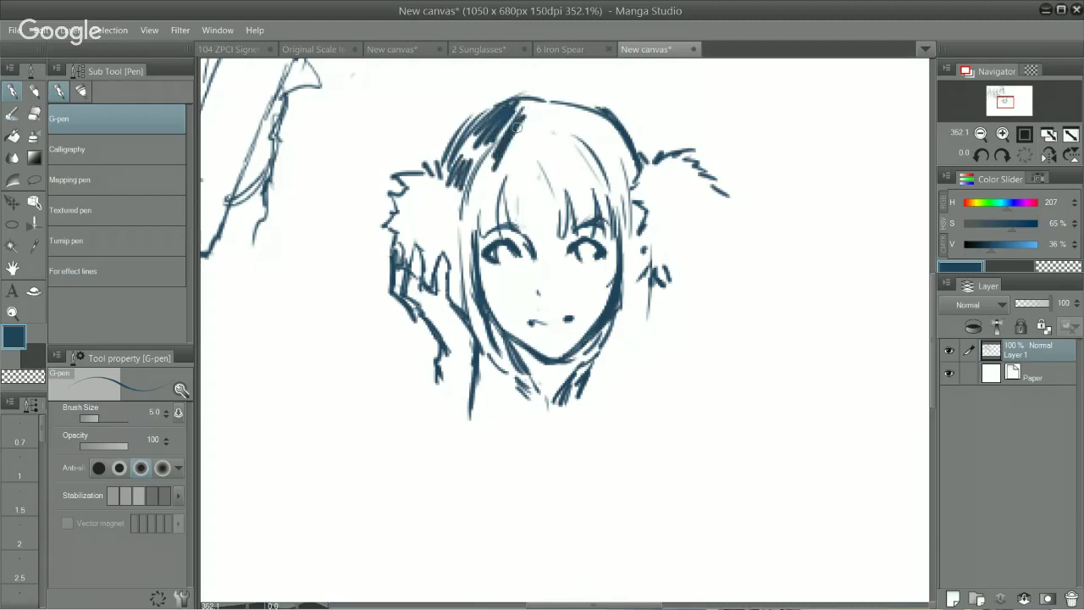
pyautogui.moveTo(522, 123); pyautogui.dragTo(495, 181)
pyautogui.moveTo(523, 146); pyautogui.dragTo(502, 178)
pyautogui.moveTo(528, 136)
pyautogui.mouseDown()
pyautogui.moveTo(513, 201)
pyautogui.moveTo(530, 207)
pyautogui.mouseUp()
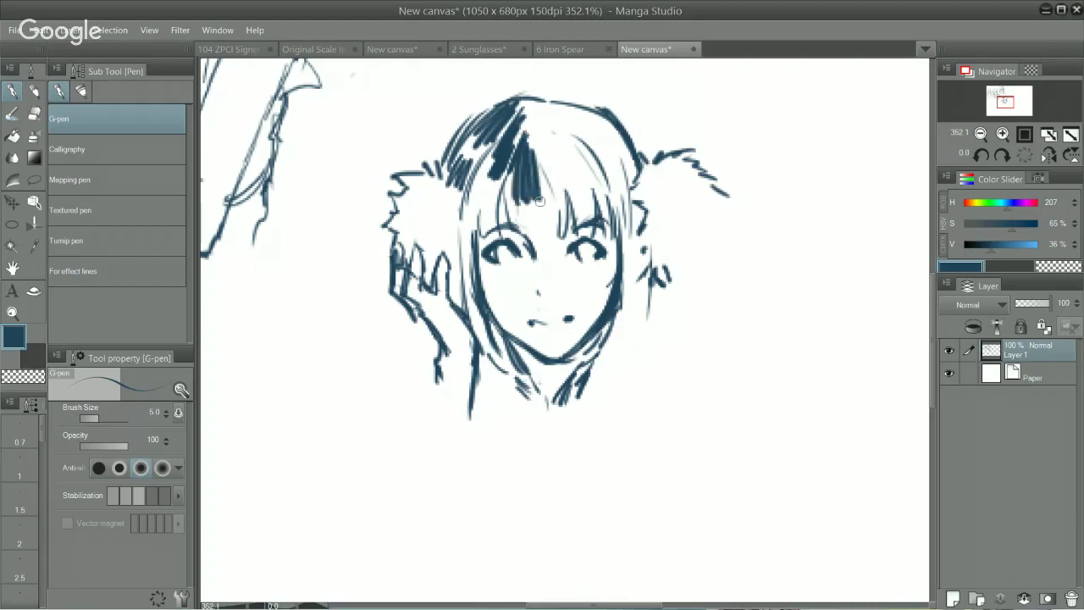
pyautogui.moveTo(544, 154); pyautogui.dragTo(542, 200)
# Set the brush size to 8.0 and fill the hair above the central fringe with solid dark strokes.
pyautogui.press(']')
pyautogui.press(']')
pyautogui.press(']')
pyautogui.moveTo(540, 154); pyautogui.dragTo(549, 200)
pyautogui.moveTo(546, 156)
pyautogui.mouseDown()
pyautogui.moveTo(555, 200)
pyautogui.moveTo(574, 184)
pyautogui.mouseUp()
pyautogui.moveTo(559, 139)
pyautogui.mouseDown()
pyautogui.moveTo(580, 179)
pyautogui.moveTo(591, 161)
pyautogui.mouseUp()
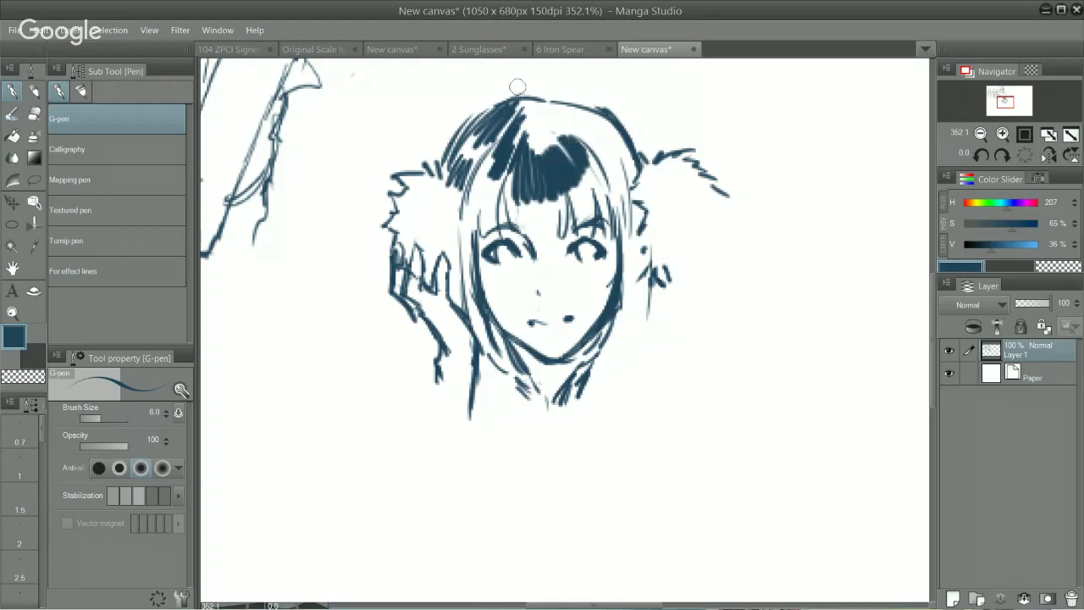
# Fill the right side of the crown, the lower fringe and both side locks with solid dark strokes.
pyautogui.moveTo(567, 118)
pyautogui.mouseDown()
pyautogui.moveTo(598, 138)
pyautogui.moveTo(577, 113)
pyautogui.moveTo(593, 113)
pyautogui.moveTo(562, 106)
pyautogui.moveTo(571, 142)
pyautogui.mouseUp()
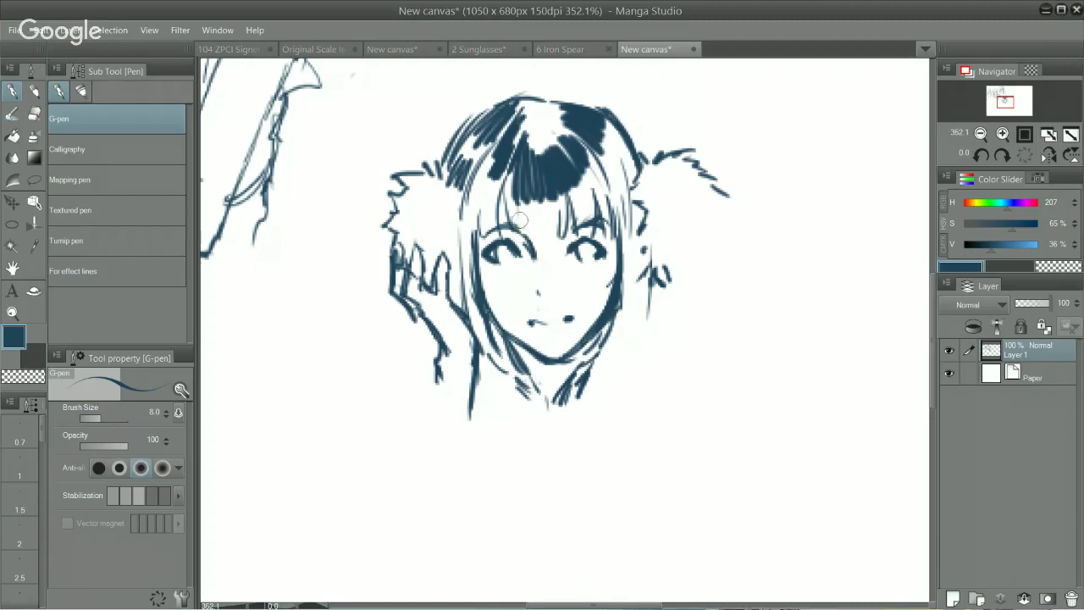
pyautogui.moveTo(519, 221)
pyautogui.mouseDown()
pyautogui.moveTo(560, 199)
pyautogui.moveTo(564, 227)
pyautogui.moveTo(573, 200)
pyautogui.moveTo(586, 225)
pyautogui.moveTo(595, 183)
pyautogui.moveTo(603, 205)
pyautogui.moveTo(601, 190)
pyautogui.moveTo(637, 167)
pyautogui.moveTo(613, 161)
pyautogui.moveTo(605, 174)
pyautogui.moveTo(617, 217)
pyautogui.moveTo(607, 166)
pyautogui.moveTo(619, 198)
pyautogui.moveTo(622, 155)
pyautogui.moveTo(494, 207)
pyautogui.moveTo(488, 195)
pyautogui.moveTo(467, 207)
pyautogui.moveTo(463, 263)
pyautogui.moveTo(497, 369)
pyautogui.mouseUp()
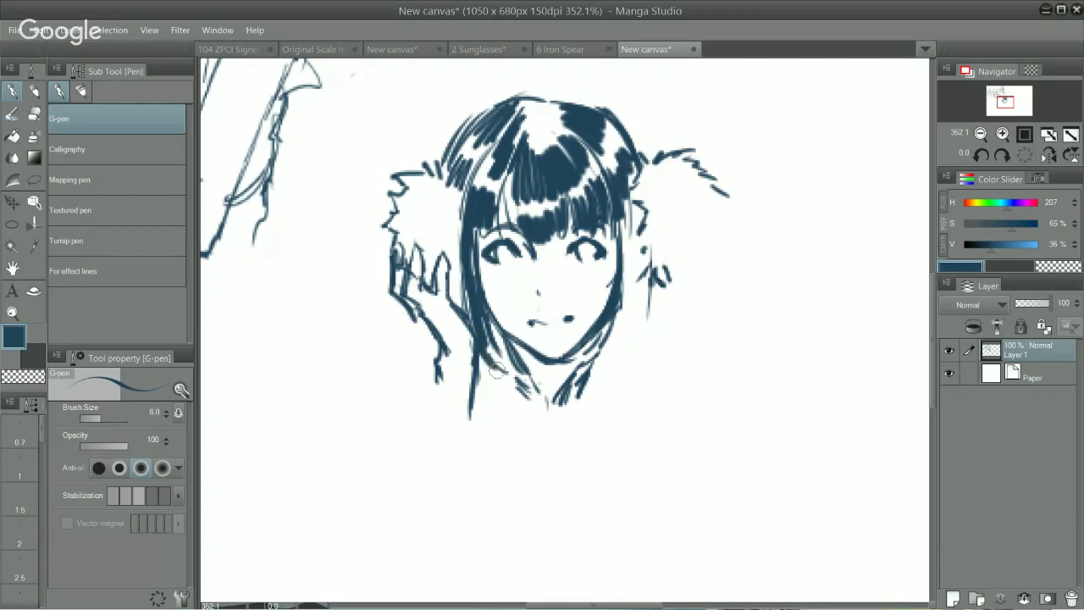
pyautogui.moveTo(627, 222)
pyautogui.mouseDown()
pyautogui.moveTo(626, 309)
pyautogui.moveTo(630, 228)
pyautogui.moveTo(618, 322)
pyautogui.mouseUp()
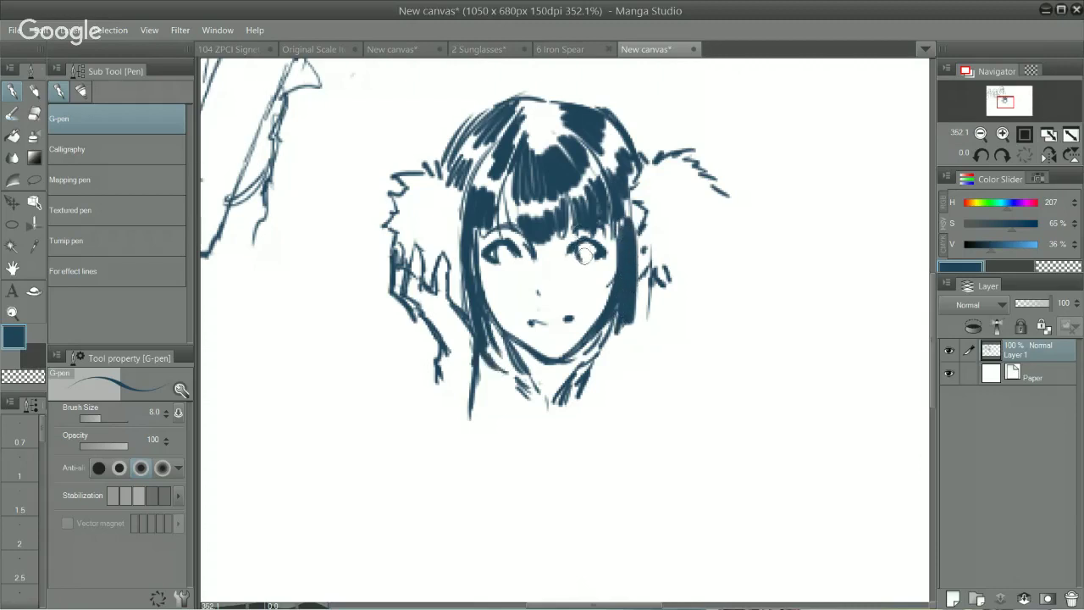
pyautogui.moveTo(585, 256); pyautogui.dragTo(593, 249)
pyautogui.moveTo(500, 251); pyautogui.dragTo(513, 254)
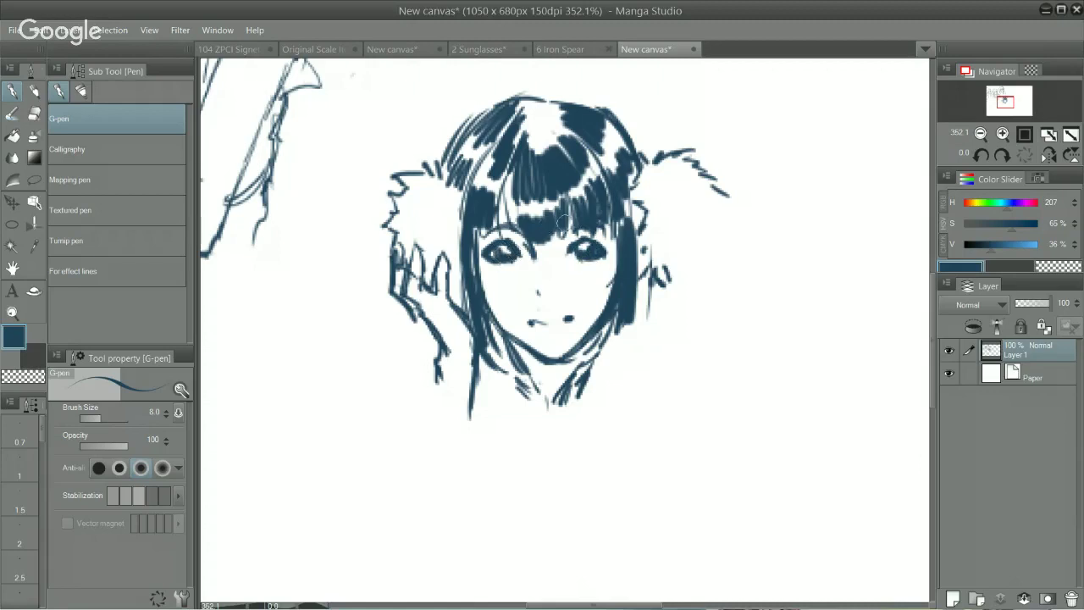
pyautogui.hotkey('ctrl', 'z')
pyautogui.hotkey('ctrl', 'z')
pyautogui.hotkey('ctrl', 'z')
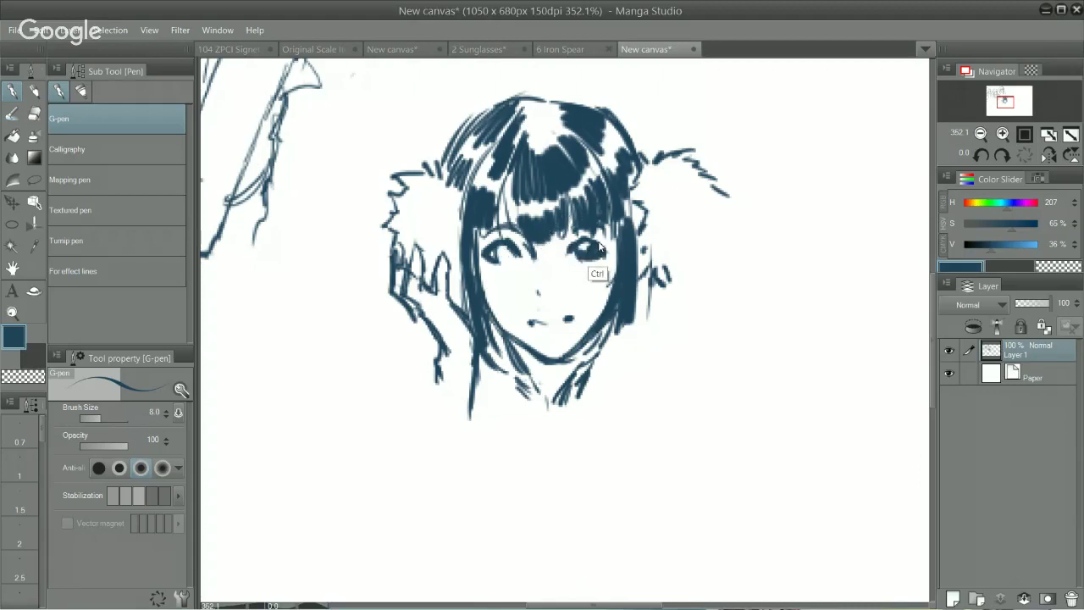
# Shade both irises around small white highlights, darken the left upper lash and mouth corners, and extend the right side lock downward.
pyautogui.moveTo(584, 255); pyautogui.dragTo(590, 251)
pyautogui.moveTo(500, 248)
pyautogui.mouseDown()
pyautogui.moveTo(511, 252)
pyautogui.moveTo(508, 239)
pyautogui.mouseUp()
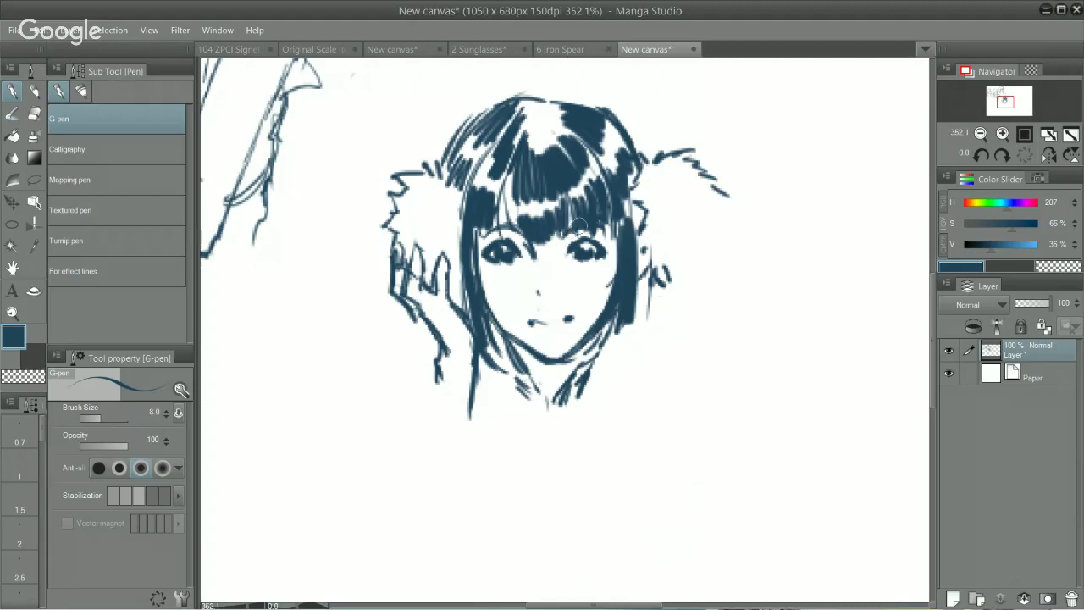
pyautogui.moveTo(498, 227); pyautogui.dragTo(508, 225)
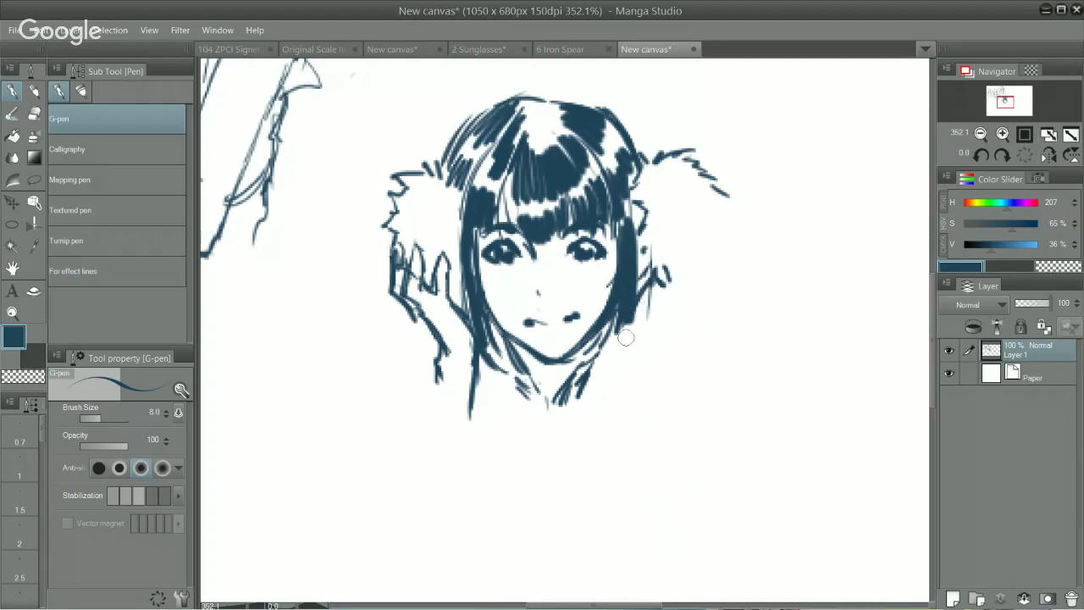
pyautogui.moveTo(626, 305); pyautogui.dragTo(599, 366)
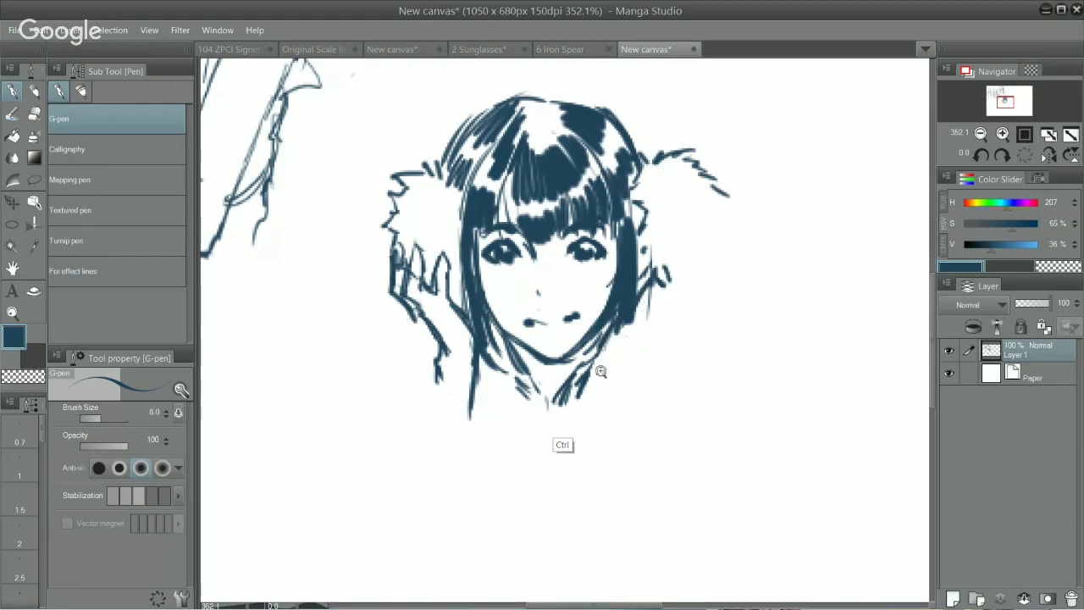
# Draw a dark nose shadow, thicken the mouth corners, and trim the nose's right side with transparent colour.
pyautogui.scroll(-5, 600, 371)
pyautogui.scroll(5, 601, 366)
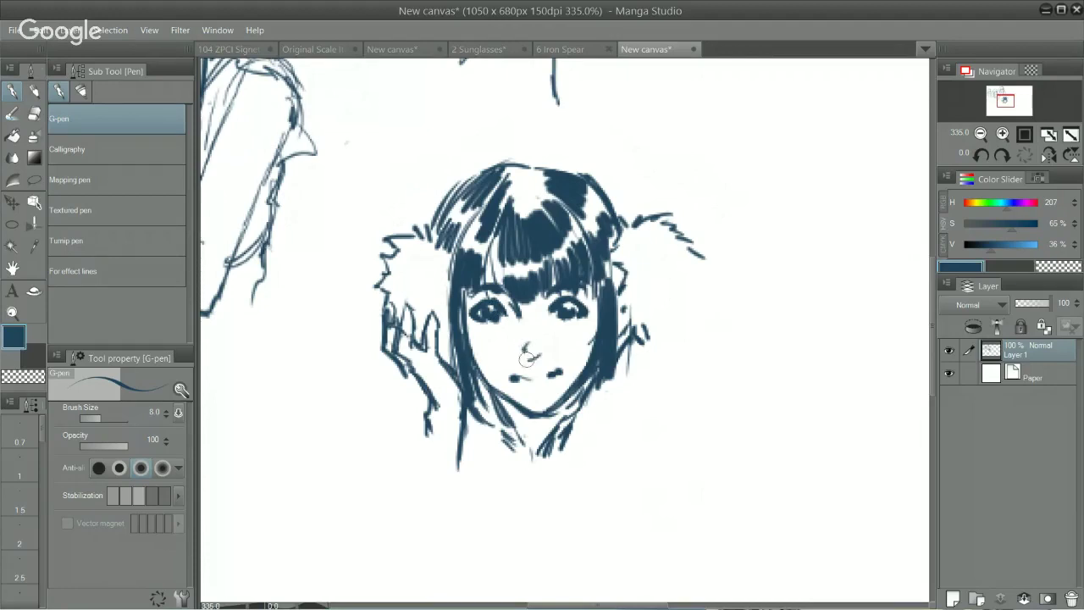
pyautogui.moveTo(528, 342)
pyautogui.mouseDown()
pyautogui.moveTo(515, 378)
pyautogui.moveTo(527, 386)
pyautogui.moveTo(514, 378)
pyautogui.moveTo(553, 379)
pyautogui.mouseUp()
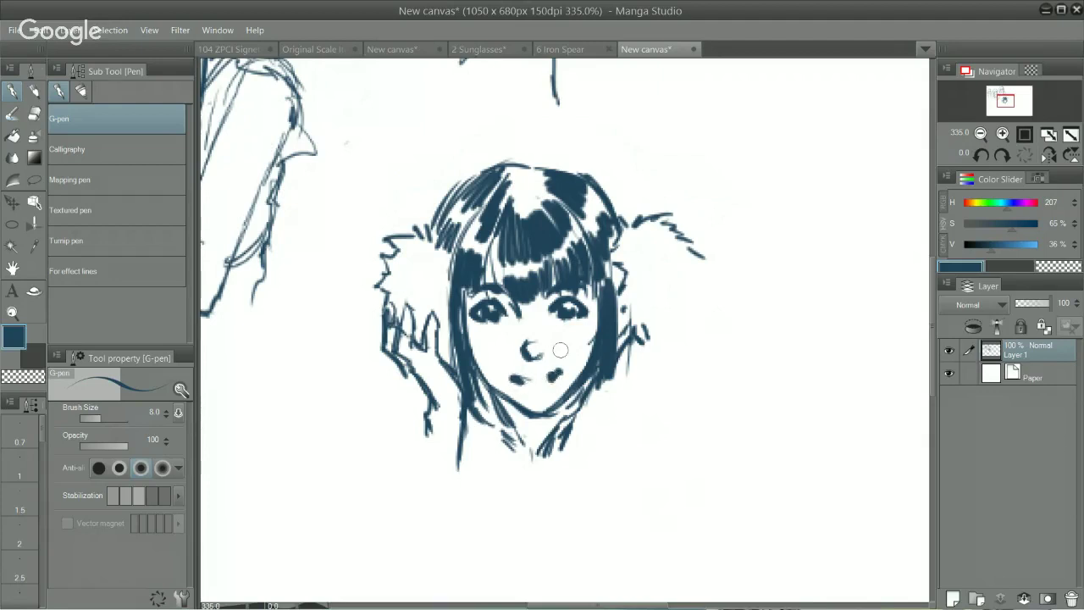
pyautogui.moveTo(487, 246); pyautogui.dragTo(474, 297)
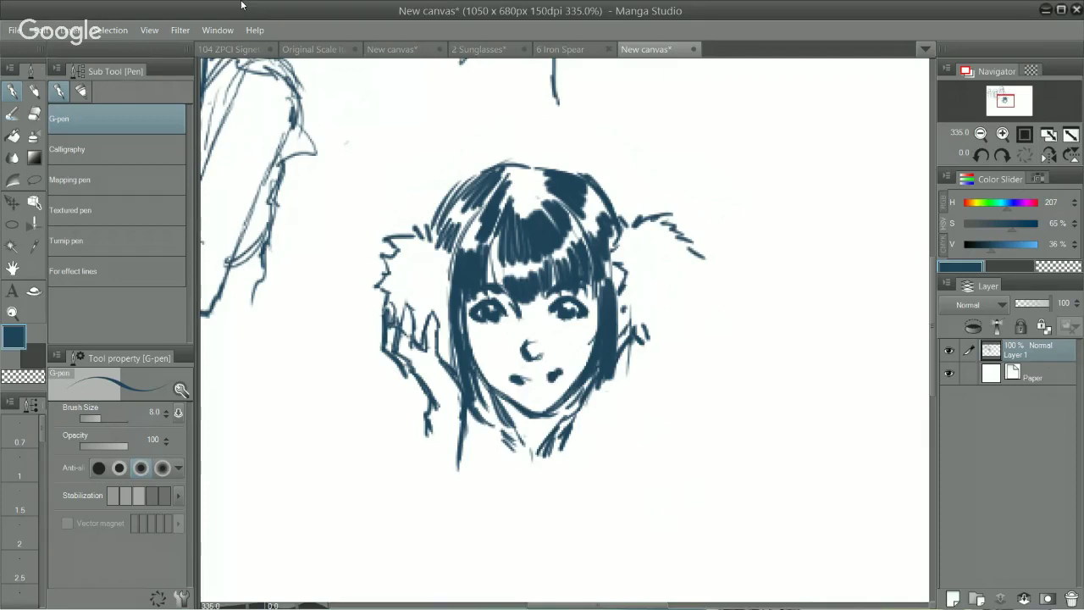
pyautogui.press('c')
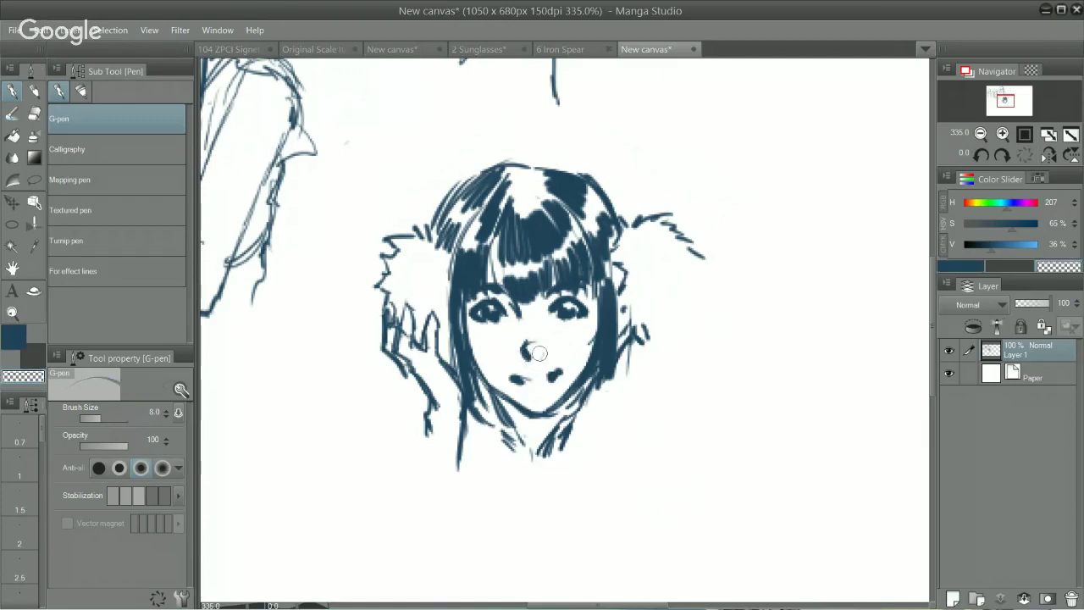
pyautogui.moveTo(523, 330); pyautogui.dragTo(524, 359)
# Hatch short strokes beside the right lock of hair using the Calligraphy pen, and return to the G-pen.
pyautogui.press('.')
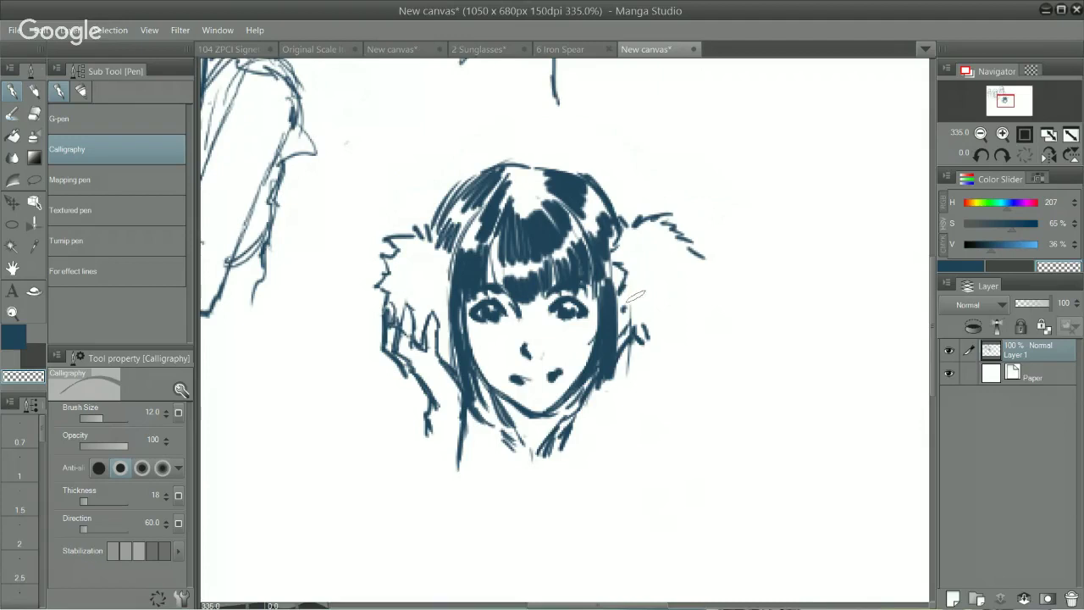
pyautogui.press('c')
pyautogui.moveTo(627, 298)
pyautogui.mouseDown()
pyautogui.moveTo(662, 326)
pyautogui.moveTo(663, 339)
pyautogui.mouseUp()
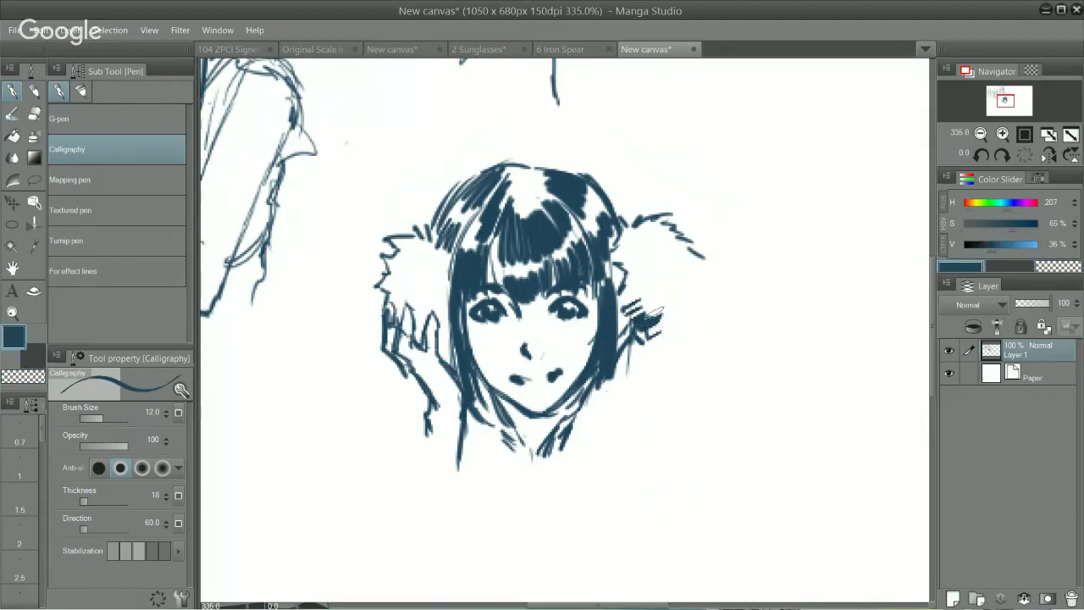
pyautogui.press('p')
pyautogui.press('p')
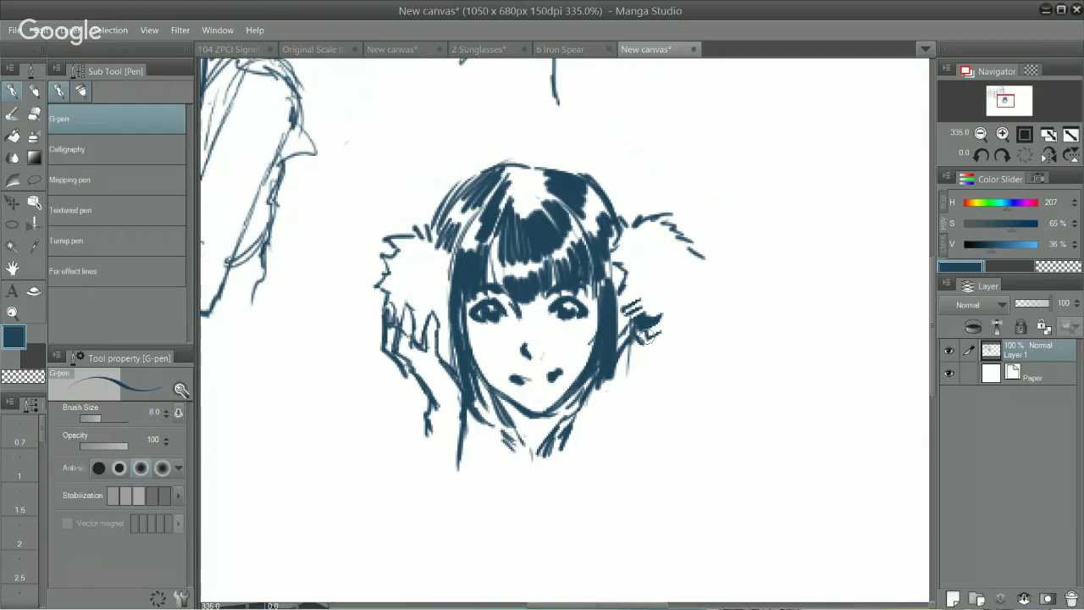
# Sketch a second raised hand below the right fluffy shape, erasing the dark hatching inside it and redrawing the fingers.
pyautogui.moveTo(642, 347)
pyautogui.mouseDown()
pyautogui.moveTo(661, 331)
pyautogui.moveTo(675, 279)
pyautogui.moveTo(688, 298)
pyautogui.moveTo(678, 333)
pyautogui.moveTo(700, 280)
pyautogui.moveTo(679, 327)
pyautogui.mouseUp()
pyautogui.moveTo(614, 366)
pyautogui.mouseDown()
pyautogui.moveTo(598, 398)
pyautogui.moveTo(638, 399)
pyautogui.moveTo(678, 366)
pyautogui.moveTo(702, 297)
pyautogui.moveTo(685, 330)
pyautogui.moveTo(691, 322)
pyautogui.mouseUp()
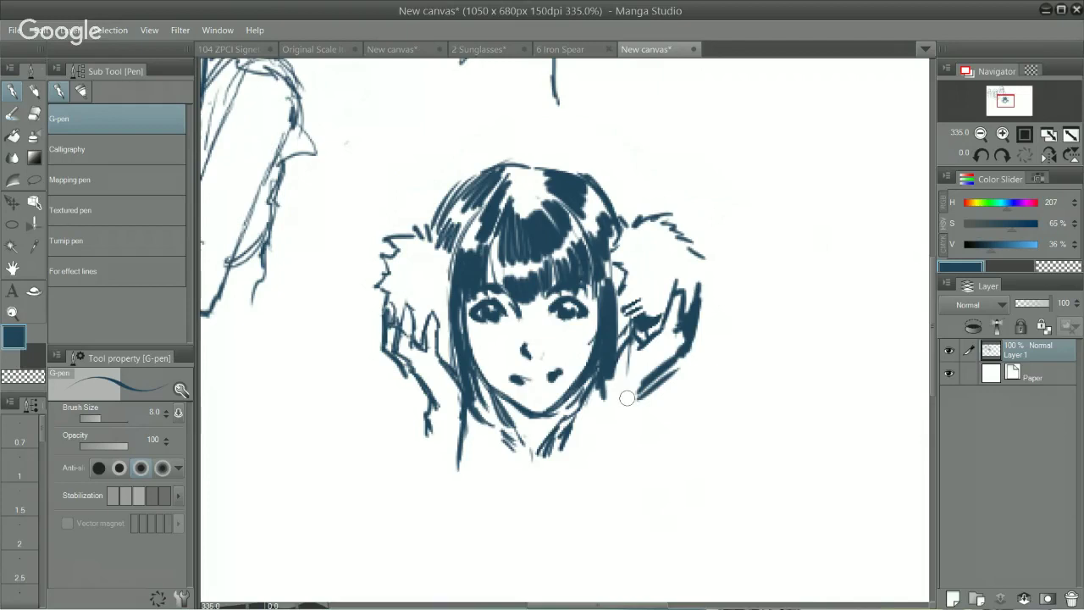
pyautogui.press('e')
pyautogui.moveTo(644, 340)
pyautogui.mouseDown()
pyautogui.moveTo(642, 327)
pyautogui.moveTo(626, 342)
pyautogui.moveTo(655, 289)
pyautogui.moveTo(667, 318)
pyautogui.moveTo(665, 310)
pyautogui.mouseUp()
pyautogui.press('p')
pyautogui.press('e')
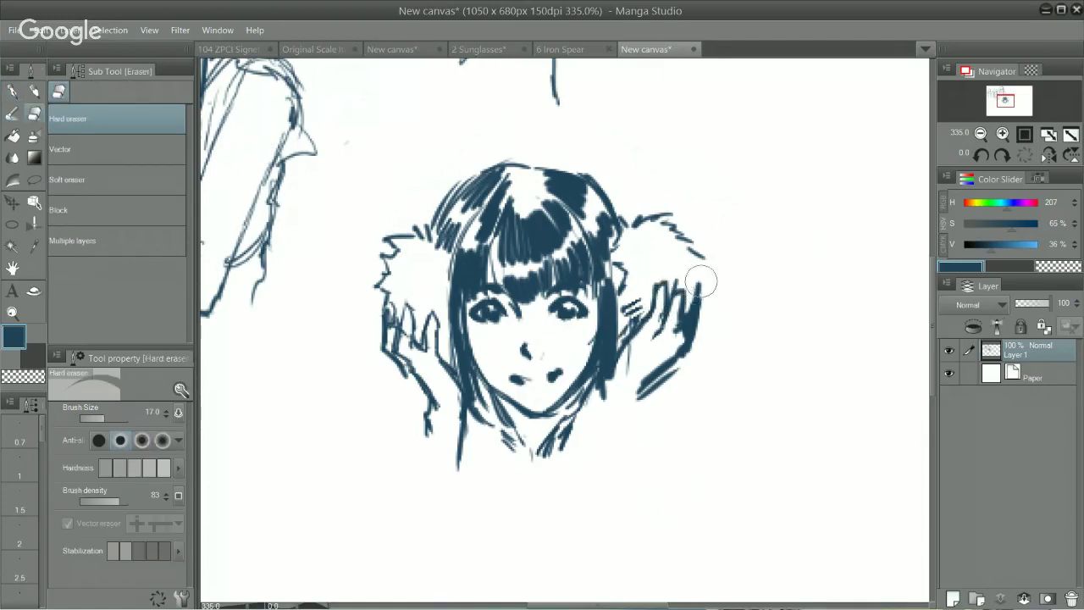
# Clean up the right hand's outer finger and draw both forearms downward from the wrists with G-pen lines.
pyautogui.moveTo(701, 274)
pyautogui.mouseDown()
pyautogui.moveTo(693, 336)
pyautogui.moveTo(681, 335)
pyautogui.moveTo(684, 277)
pyautogui.moveTo(696, 320)
pyautogui.moveTo(663, 322)
pyautogui.moveTo(693, 282)
pyautogui.moveTo(702, 326)
pyautogui.moveTo(644, 387)
pyautogui.moveTo(681, 372)
pyautogui.moveTo(659, 391)
pyautogui.moveTo(637, 377)
pyautogui.moveTo(649, 465)
pyautogui.mouseUp()
pyautogui.press('p')
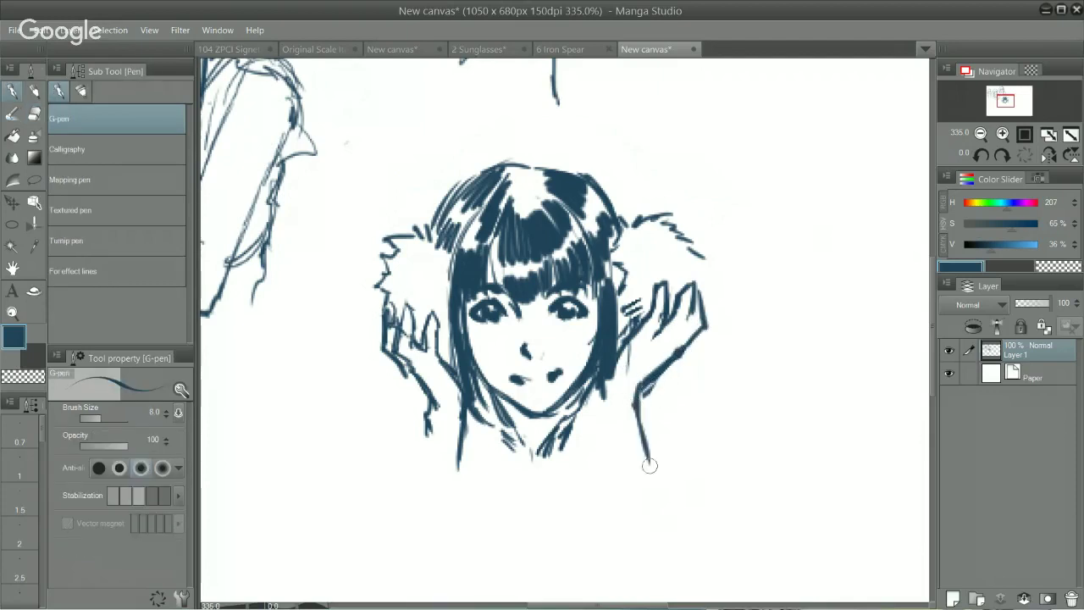
pyautogui.moveTo(599, 380); pyautogui.dragTo(605, 487)
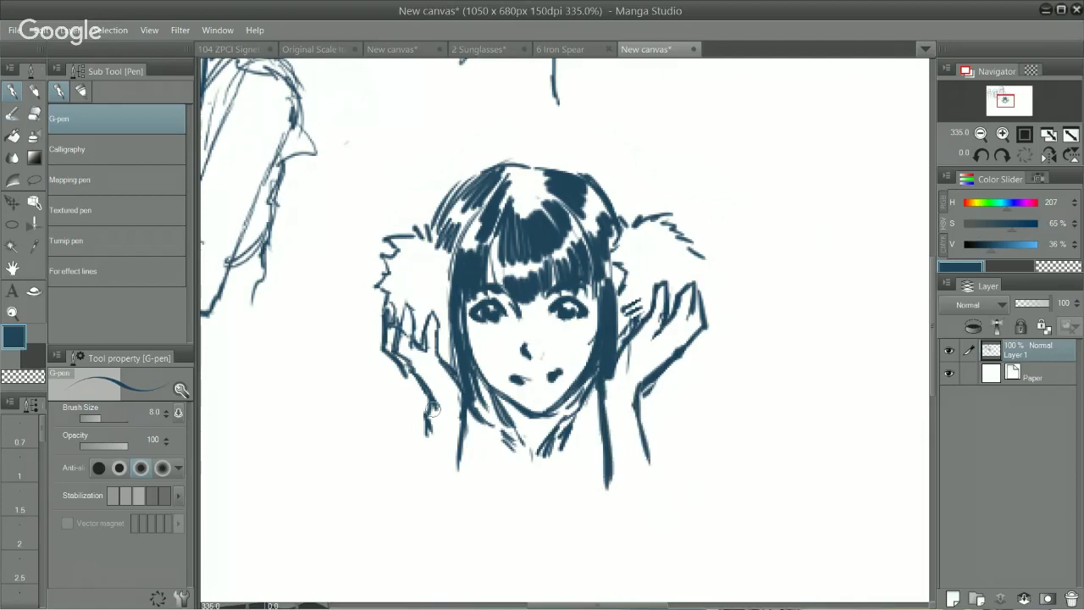
pyautogui.moveTo(433, 409)
pyautogui.mouseDown()
pyautogui.moveTo(417, 481)
pyautogui.moveTo(458, 488)
pyautogui.mouseUp()
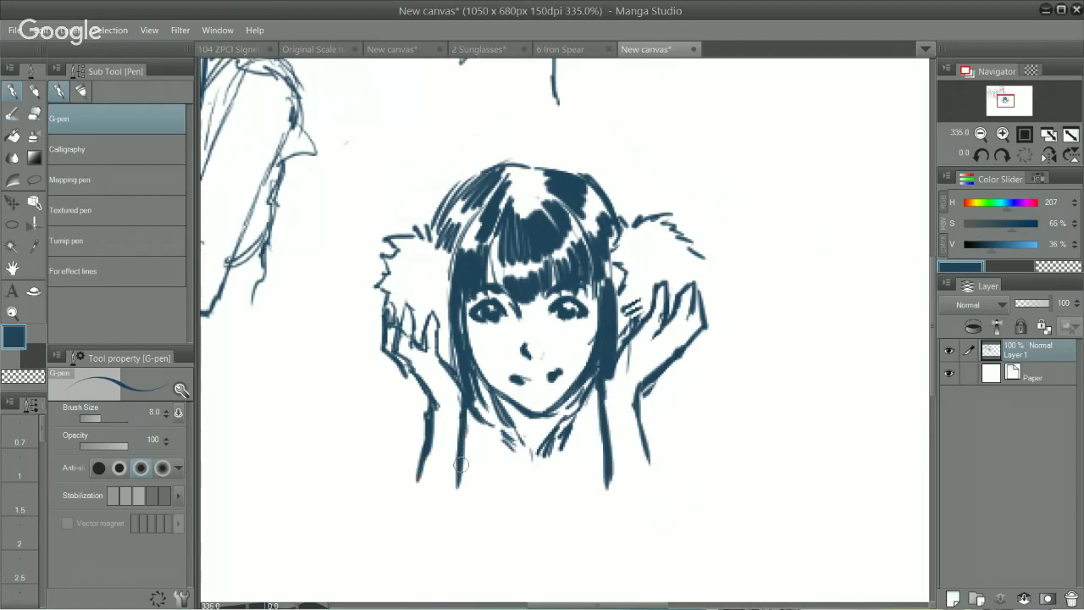
pyautogui.moveTo(434, 395); pyautogui.dragTo(413, 476)
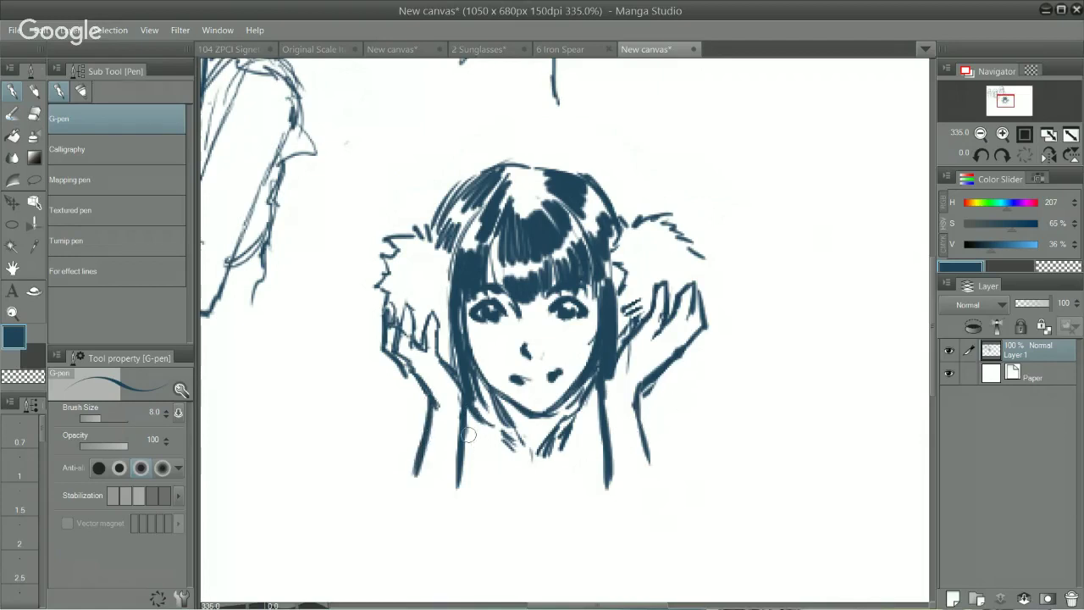
# Fill the tapered hair locks on both sides of the neck with dark strokes.
pyautogui.moveTo(469, 434)
pyautogui.mouseDown()
pyautogui.moveTo(510, 492)
pyautogui.moveTo(470, 423)
pyautogui.moveTo(506, 472)
pyautogui.mouseUp()
pyautogui.moveTo(592, 419)
pyautogui.mouseDown()
pyautogui.moveTo(555, 490)
pyautogui.moveTo(561, 447)
pyautogui.moveTo(564, 467)
pyautogui.moveTo(596, 391)
pyautogui.moveTo(584, 415)
pyautogui.mouseUp()
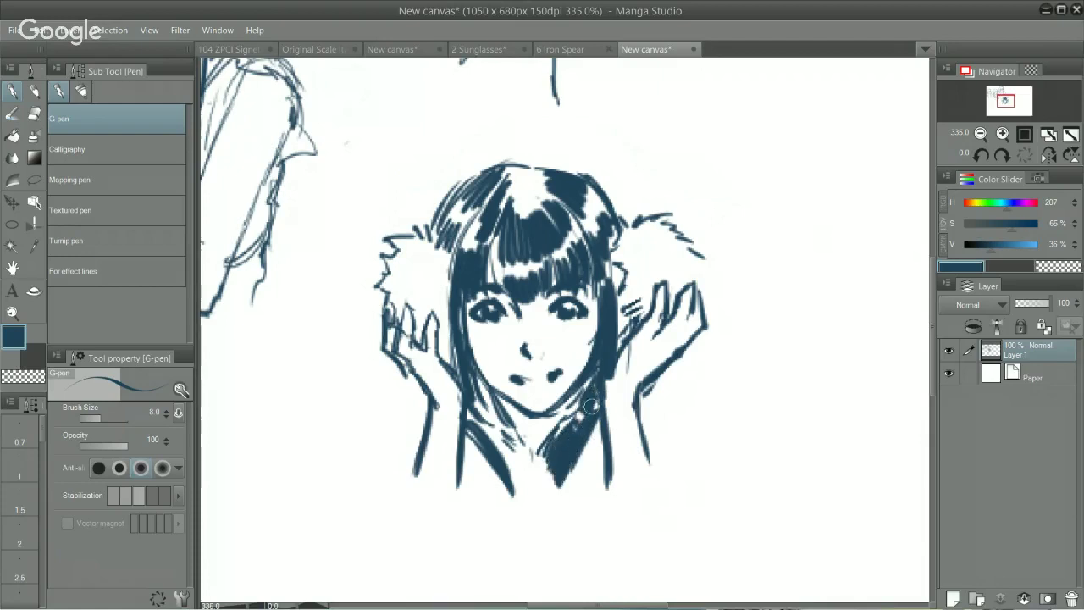
pyautogui.moveTo(467, 414); pyautogui.dragTo(521, 479)
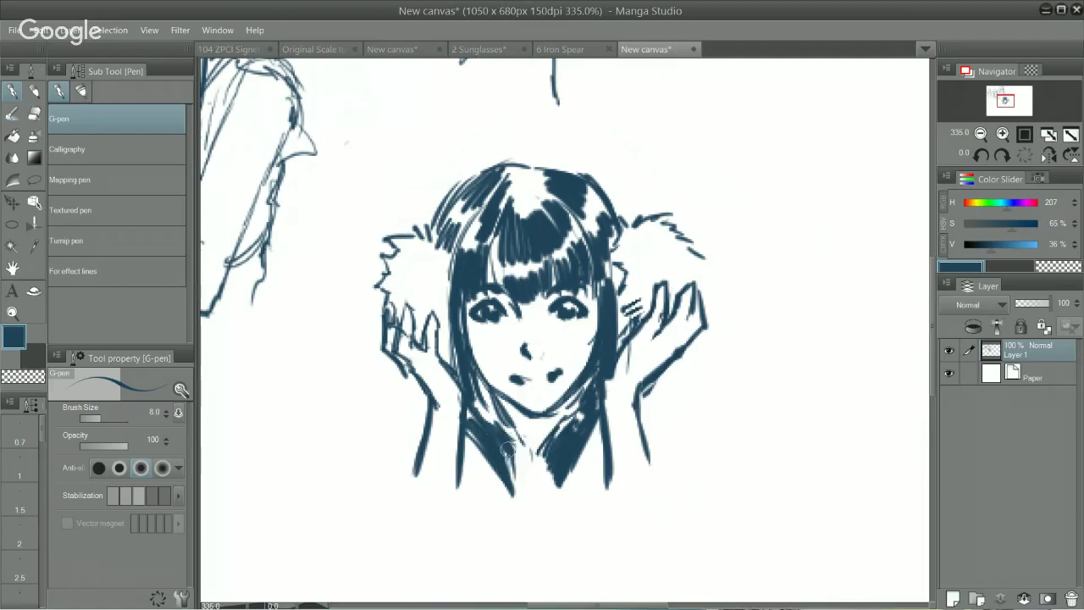
pyautogui.moveTo(503, 424); pyautogui.dragTo(519, 460)
# Thicken the jagged outer edges of both fluffy side shapes with dark strokes.
pyautogui.moveTo(383, 286)
pyautogui.mouseDown()
pyautogui.moveTo(367, 308)
pyautogui.moveTo(370, 274)
pyautogui.moveTo(398, 244)
pyautogui.moveTo(391, 229)
pyautogui.moveTo(428, 213)
pyautogui.mouseUp()
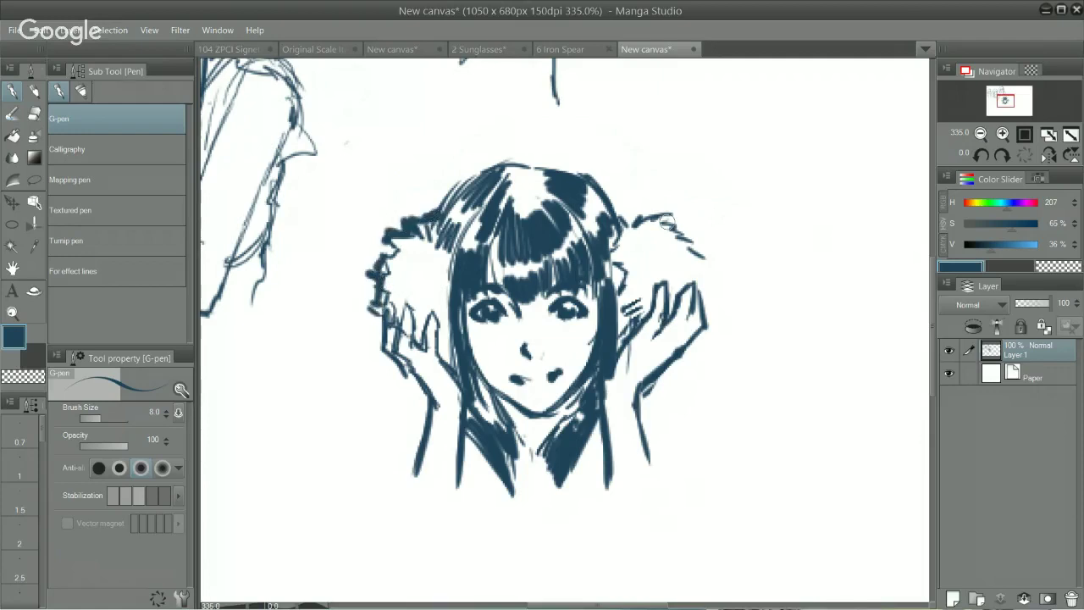
pyautogui.moveTo(633, 212)
pyautogui.mouseDown()
pyautogui.moveTo(680, 221)
pyautogui.moveTo(687, 280)
pyautogui.mouseUp()
pyautogui.moveTo(644, 210); pyautogui.dragTo(608, 204)
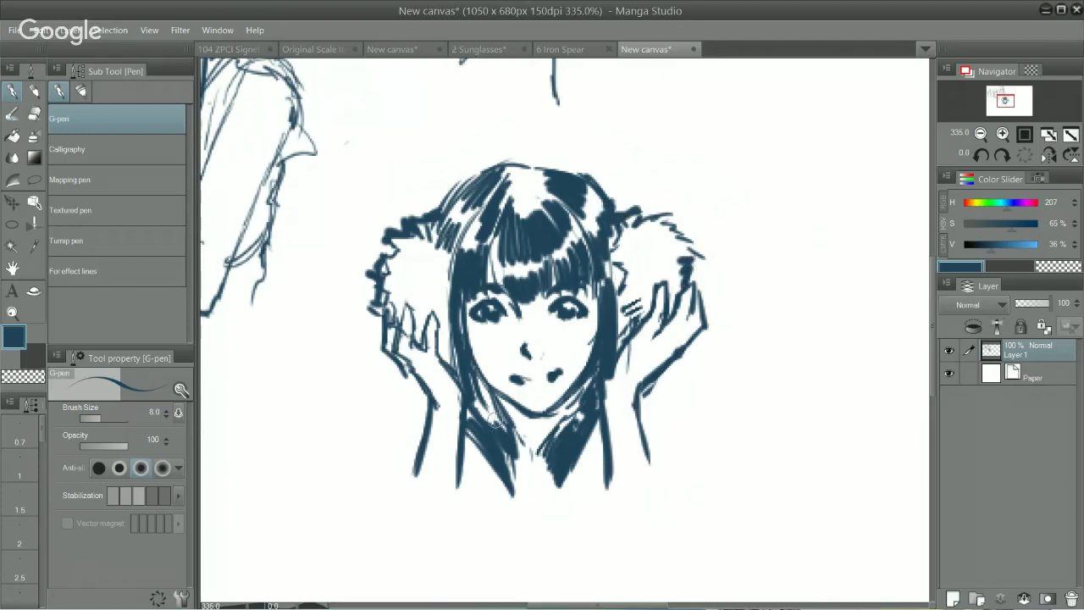
# Draw curved shoulder lines outside both forearms and shade the lower end of the right one.
pyautogui.moveTo(361, 442)
pyautogui.mouseDown()
pyautogui.moveTo(405, 393)
pyautogui.moveTo(423, 407)
pyautogui.mouseUp()
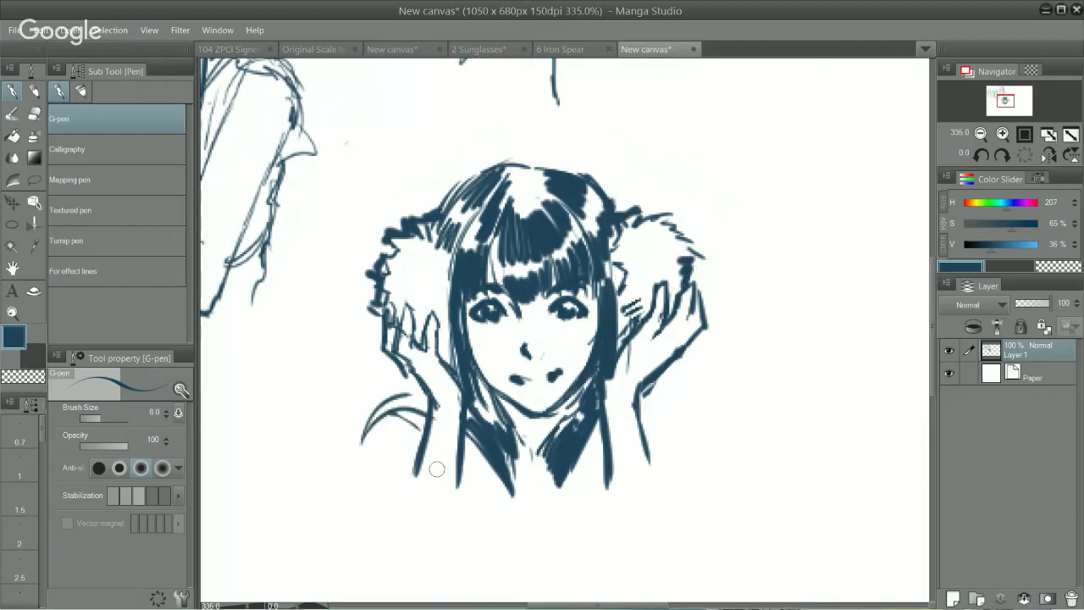
pyautogui.moveTo(636, 397)
pyautogui.mouseDown()
pyautogui.moveTo(675, 435)
pyautogui.moveTo(676, 495)
pyautogui.mouseUp()
pyautogui.moveTo(680, 449); pyautogui.dragTo(660, 500)
pyautogui.moveTo(669, 468); pyautogui.dragTo(656, 507)
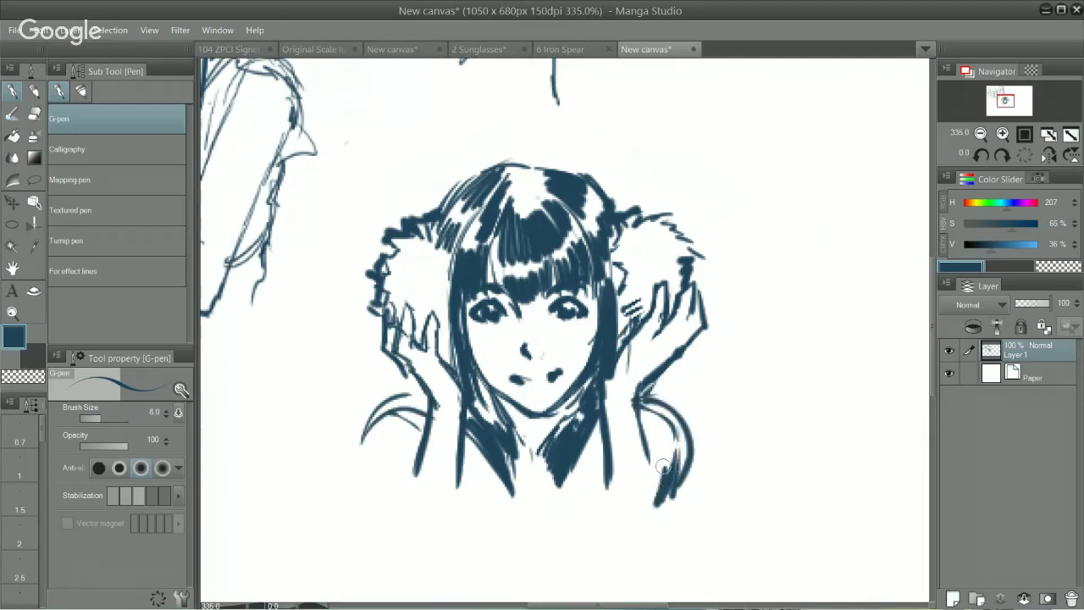
pyautogui.moveTo(652, 455); pyautogui.dragTo(633, 474)
# Set the brush size to 5.0 and draw a construction circle for a new head in the blank area beside the figures.
pyautogui.moveTo(641, 452); pyautogui.dragTo(720, 451)
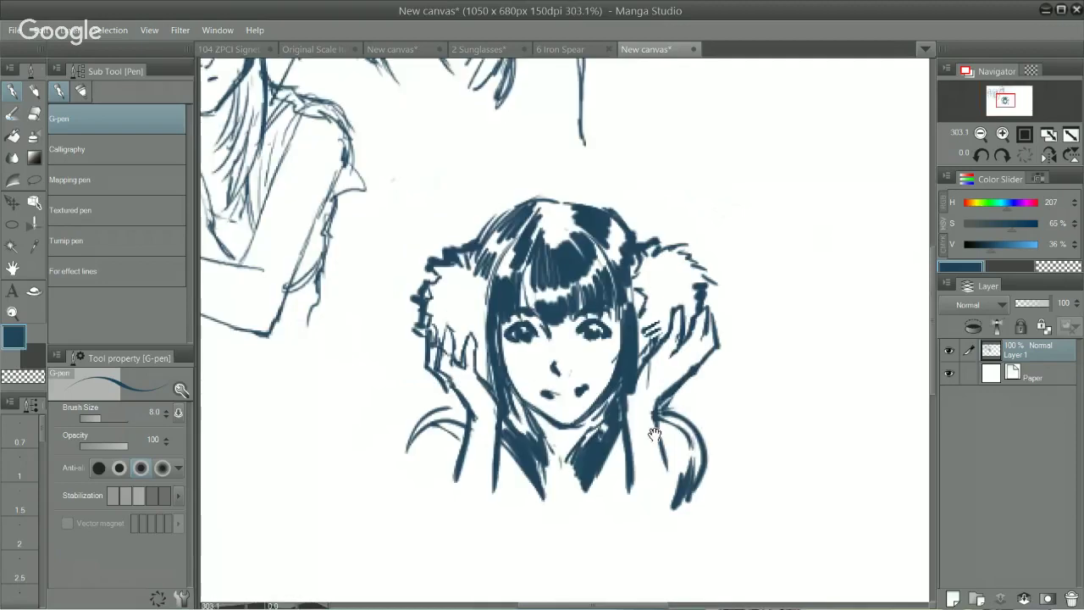
pyautogui.moveTo(546, 343); pyautogui.dragTo(650, 568)
pyautogui.moveTo(774, 535); pyautogui.dragTo(622, 341)
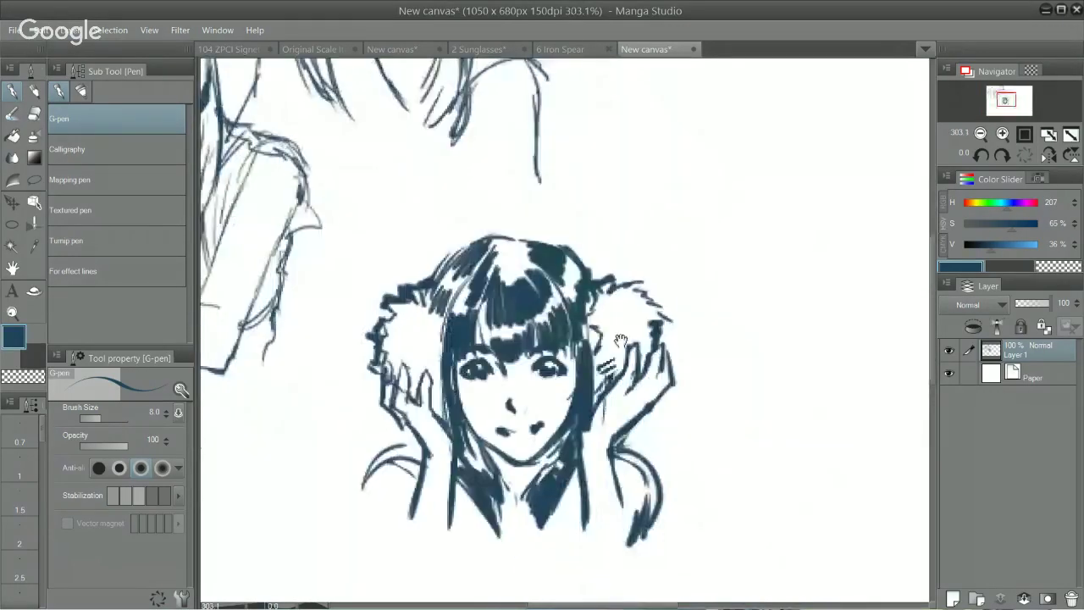
pyautogui.moveTo(607, 390); pyautogui.dragTo(568, 420)
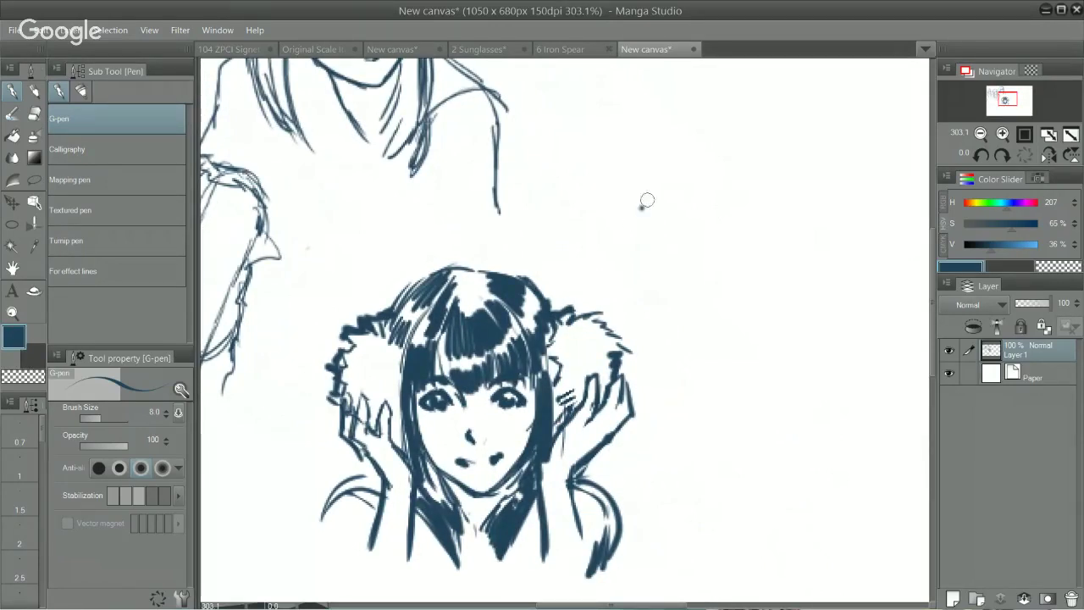
pyautogui.moveTo(680, 181)
pyautogui.mouseDown()
pyautogui.moveTo(567, 290)
pyautogui.moveTo(508, 276)
pyautogui.moveTo(499, 296)
pyautogui.mouseUp()
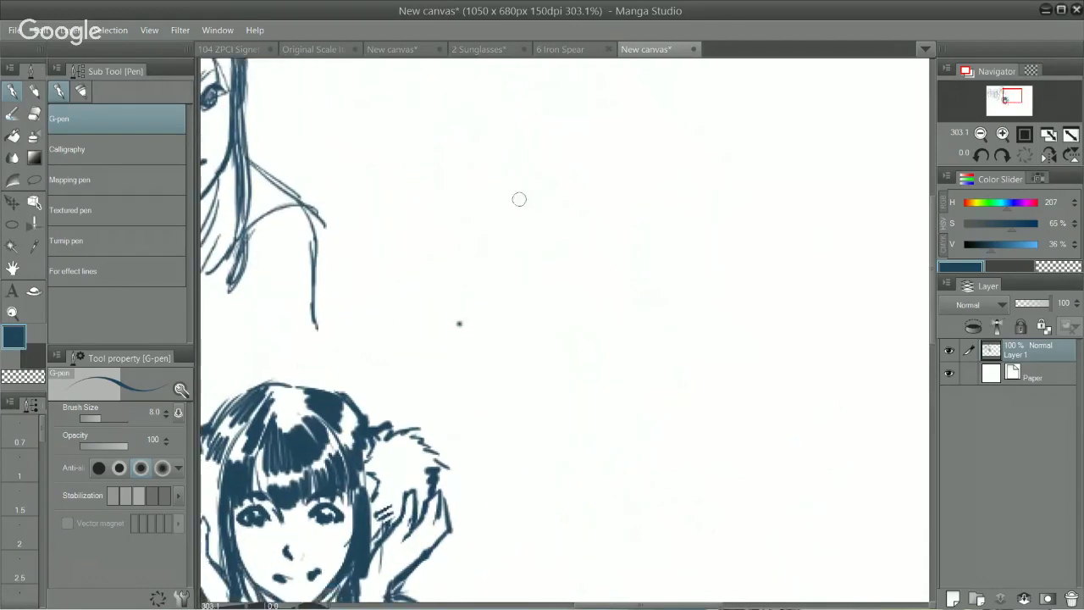
pyautogui.moveTo(666, 243)
pyautogui.mouseDown()
pyautogui.moveTo(573, 176)
pyautogui.moveTo(673, 191)
pyautogui.moveTo(635, 256)
pyautogui.moveTo(622, 254)
pyautogui.moveTo(668, 183)
pyautogui.moveTo(568, 269)
pyautogui.moveTo(666, 187)
pyautogui.mouseUp()
pyautogui.hotkey('ctrl', 'z')
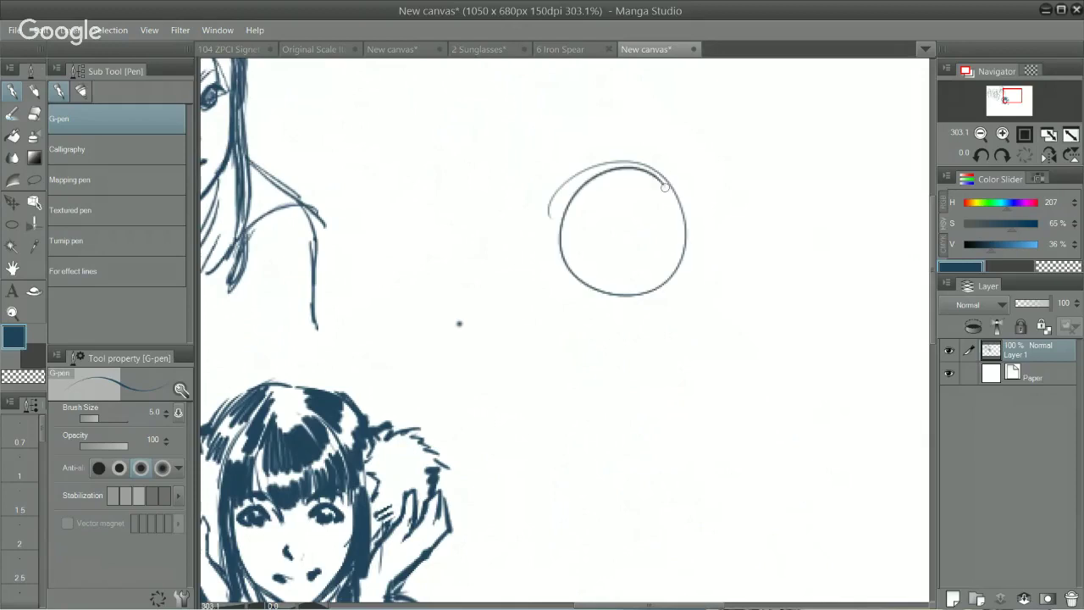
# Sketch the left side of the face along the circle down to the cheek, undoing misplaced strokes.
pyautogui.moveTo(568, 231)
pyautogui.mouseDown()
pyautogui.moveTo(562, 222)
pyautogui.moveTo(573, 303)
pyautogui.mouseUp()
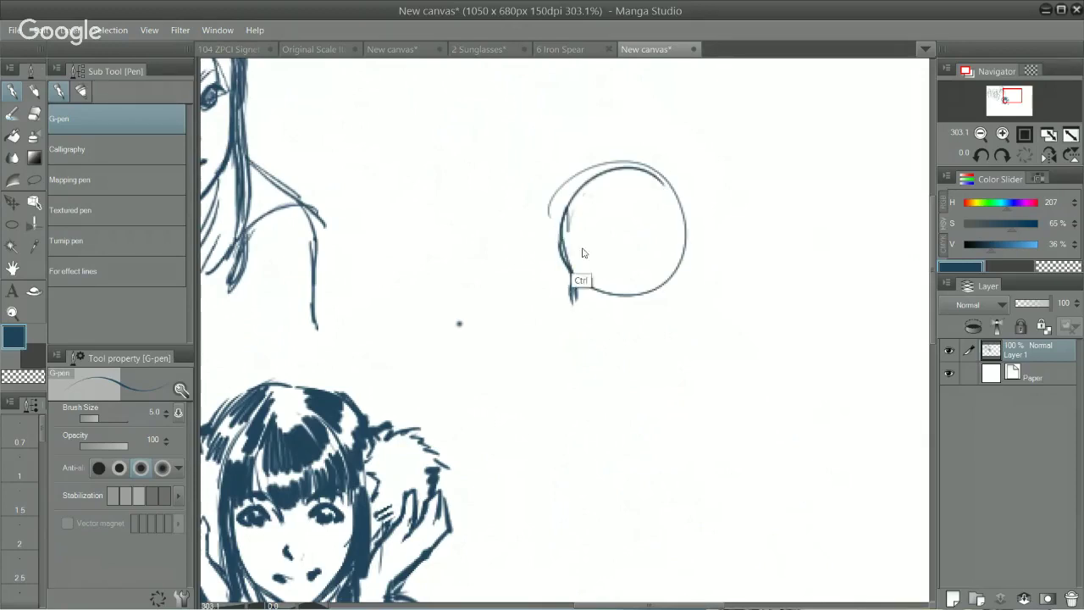
pyautogui.hotkey('ctrl', 'z')
pyautogui.hotkey('ctrl', 'z')
pyautogui.moveTo(558, 251)
pyautogui.mouseDown()
pyautogui.moveTo(567, 305)
pyautogui.moveTo(571, 293)
pyautogui.moveTo(591, 341)
pyautogui.mouseUp()
pyautogui.hotkey('ctrl', 'z')
pyautogui.hotkey('ctrl', 'z')
pyautogui.hotkey('ctrl', 'z')
# Draw a tapered jaw with a pointed chin below the circle, undoing and redrawing the misplaced strokes.
pyautogui.moveTo(571, 293)
pyautogui.mouseDown()
pyautogui.moveTo(612, 353)
pyautogui.moveTo(583, 322)
pyautogui.moveTo(625, 354)
pyautogui.mouseUp()
pyautogui.hotkey('ctrl', 'z')
pyautogui.hotkey('ctrl', 'z')
pyautogui.hotkey('ctrl', 'z')
pyautogui.moveTo(569, 293)
pyautogui.mouseDown()
pyautogui.moveTo(621, 352)
pyautogui.moveTo(596, 326)
pyautogui.moveTo(627, 353)
pyautogui.moveTo(648, 330)
pyautogui.moveTo(630, 354)
pyautogui.moveTo(666, 314)
pyautogui.mouseUp()
pyautogui.hotkey('ctrl', 'z')
pyautogui.moveTo(639, 351); pyautogui.dragTo(683, 295)
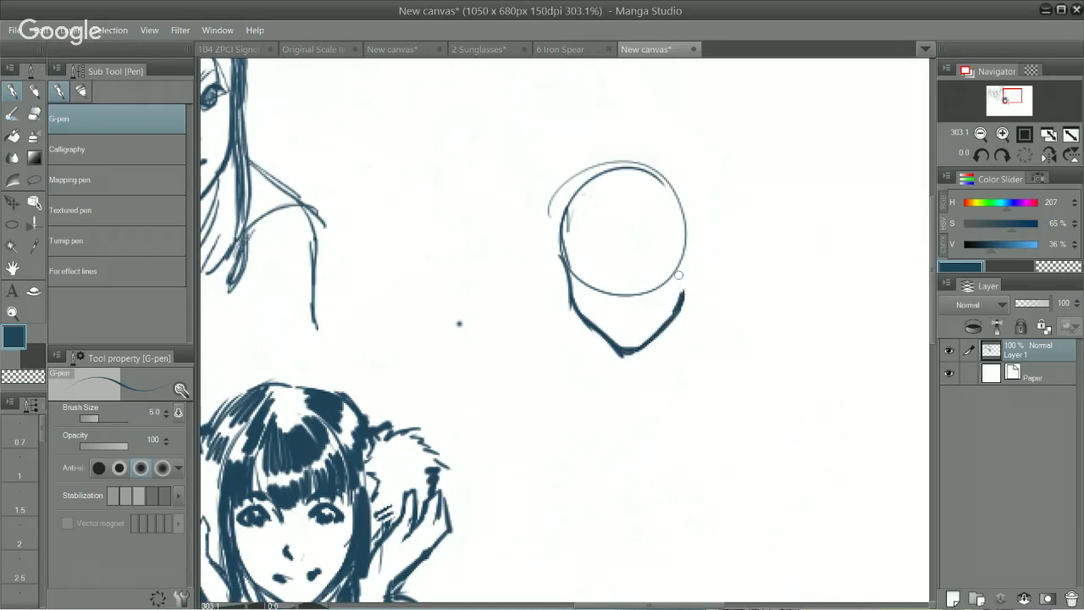
# Sketch the fringe across the forehead inside the construction circle, with side strands and a parted peak, undoing one misplaced stroke.
pyautogui.moveTo(564, 247); pyautogui.dragTo(579, 212)
pyautogui.moveTo(590, 193); pyautogui.dragTo(574, 247)
pyautogui.hotkey('ctrl', 'z')
pyautogui.moveTo(582, 197); pyautogui.dragTo(562, 242)
pyautogui.moveTo(591, 192)
pyautogui.mouseDown()
pyautogui.moveTo(577, 247)
pyautogui.moveTo(585, 231)
pyautogui.moveTo(591, 242)
pyautogui.moveTo(611, 234)
pyautogui.moveTo(603, 244)
pyautogui.moveTo(632, 203)
pyautogui.mouseUp()
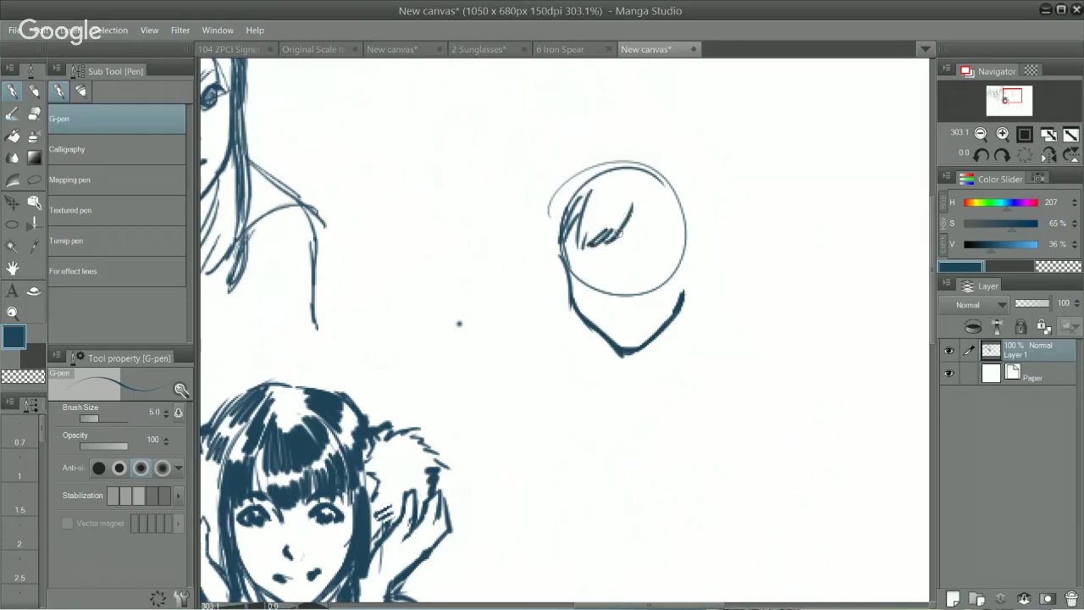
pyautogui.moveTo(614, 238); pyautogui.dragTo(644, 190)
pyautogui.moveTo(620, 236)
pyautogui.mouseDown()
pyautogui.moveTo(642, 188)
pyautogui.moveTo(668, 243)
pyautogui.mouseUp()
# Extend the right side of the face from the fringe down to the jaw and thicken the cheek line.
pyautogui.moveTo(654, 193)
pyautogui.mouseDown()
pyautogui.moveTo(681, 243)
pyautogui.moveTo(682, 325)
pyautogui.mouseUp()
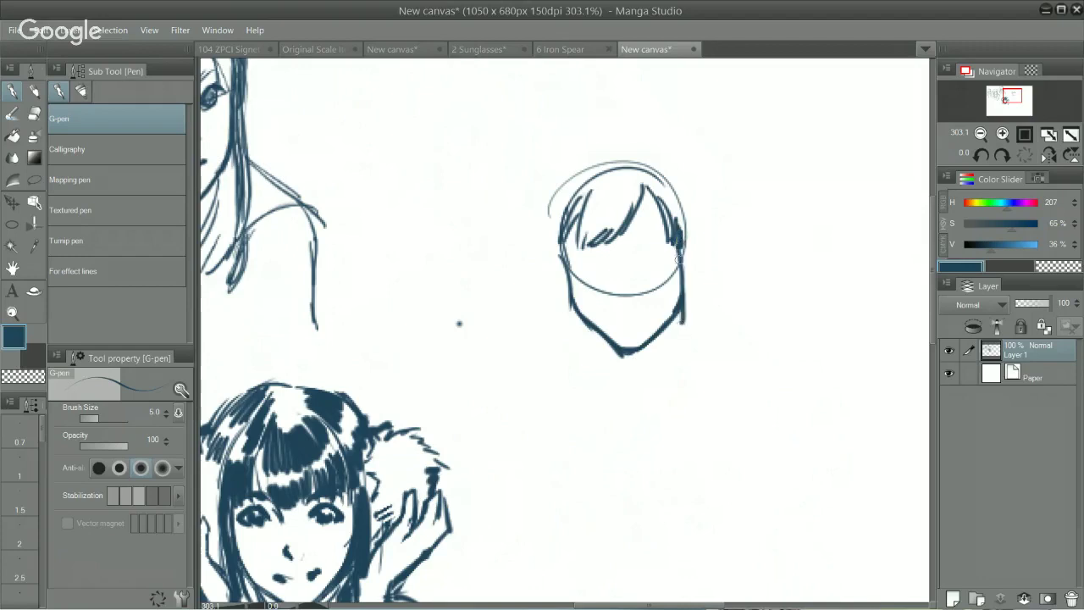
pyautogui.moveTo(680, 256)
pyautogui.mouseDown()
pyautogui.moveTo(685, 313)
pyautogui.moveTo(681, 286)
pyautogui.mouseUp()
pyautogui.press('c')
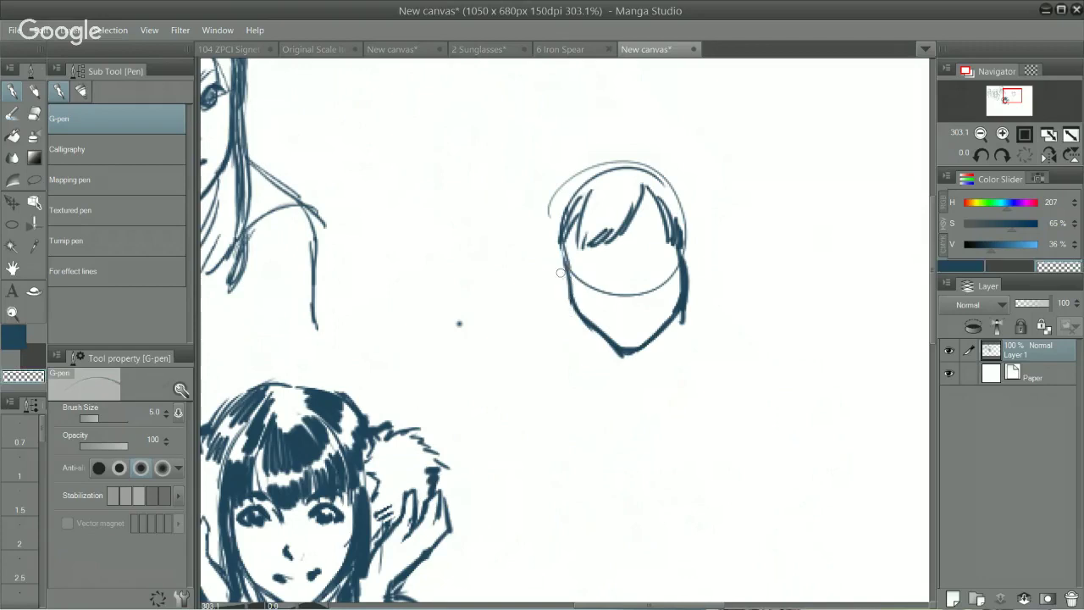
pyautogui.press('c')
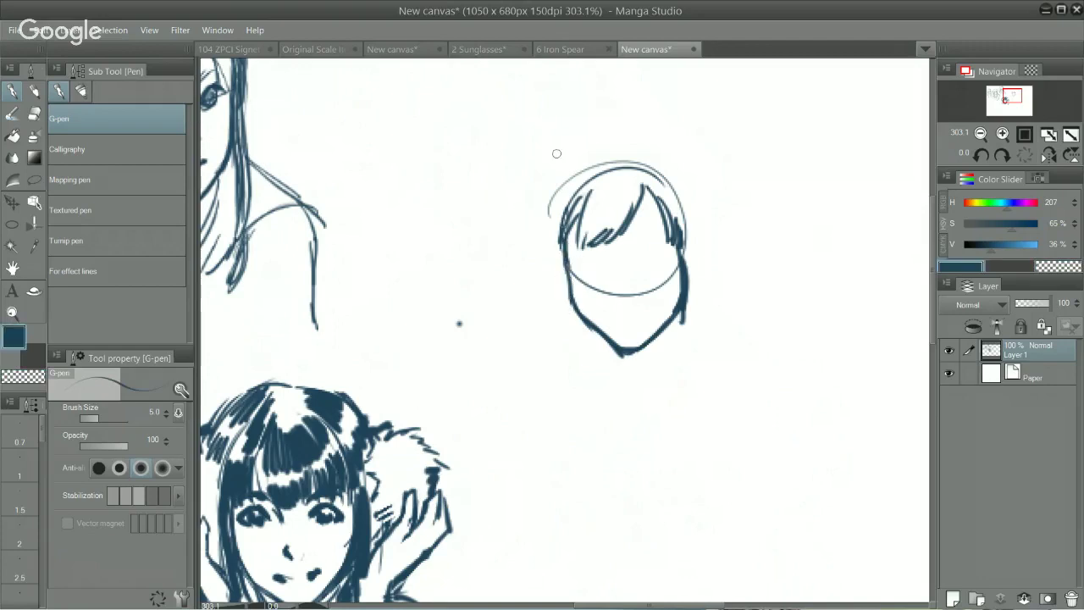
# Draw the long outer hair contour left of the face, ending in a pointed lock, undoing the misplaced strokes.
pyautogui.moveTo(569, 150)
pyautogui.mouseDown()
pyautogui.moveTo(534, 208)
pyautogui.moveTo(539, 186)
pyautogui.moveTo(522, 269)
pyautogui.mouseUp()
pyautogui.hotkey('ctrl', 'z')
pyautogui.hotkey('ctrl', 'z')
pyautogui.moveTo(565, 155); pyautogui.dragTo(526, 303)
pyautogui.hotkey('ctrl', 'z')
pyautogui.moveTo(566, 144)
pyautogui.mouseDown()
pyautogui.moveTo(544, 176)
pyautogui.moveTo(520, 301)
pyautogui.moveTo(523, 344)
pyautogui.moveTo(537, 361)
pyautogui.mouseUp()
pyautogui.moveTo(516, 320); pyautogui.dragTo(545, 366)
pyautogui.moveTo(525, 283); pyautogui.dragTo(548, 340)
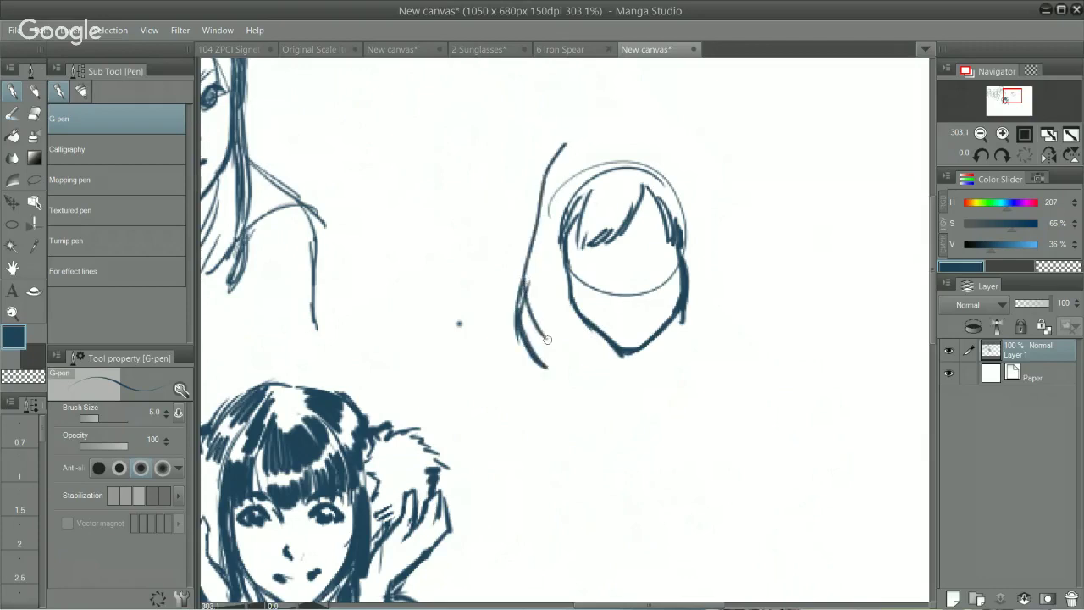
pyautogui.moveTo(524, 289)
pyautogui.mouseDown()
pyautogui.moveTo(547, 362)
pyautogui.moveTo(532, 375)
pyautogui.mouseUp()
# Outline the top of the hair over the head and continue it down the right side to chin level.
pyautogui.moveTo(532, 218)
pyautogui.mouseDown()
pyautogui.moveTo(586, 126)
pyautogui.moveTo(616, 127)
pyautogui.moveTo(578, 139)
pyautogui.moveTo(607, 122)
pyautogui.mouseUp()
pyautogui.hotkey('ctrl', 'z')
pyautogui.moveTo(546, 173)
pyautogui.mouseDown()
pyautogui.moveTo(583, 136)
pyautogui.moveTo(630, 126)
pyautogui.moveTo(673, 134)
pyautogui.moveTo(731, 225)
pyautogui.mouseUp()
pyautogui.moveTo(707, 174)
pyautogui.mouseDown()
pyautogui.moveTo(732, 230)
pyautogui.moveTo(738, 311)
pyautogui.mouseUp()
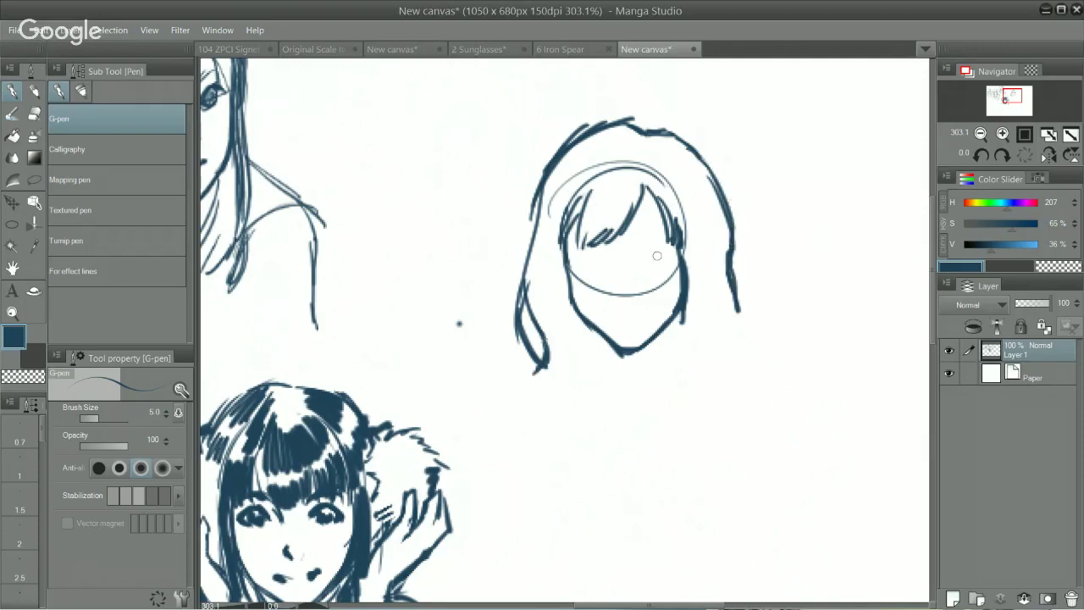
pyautogui.moveTo(507, 341)
pyautogui.mouseDown()
pyautogui.moveTo(533, 413)
pyautogui.moveTo(623, 397)
pyautogui.mouseUp()
pyautogui.press('e')
pyautogui.moveTo(505, 173)
pyautogui.mouseDown()
pyautogui.moveTo(482, 206)
pyautogui.moveTo(475, 246)
pyautogui.moveTo(503, 341)
pyautogui.mouseUp()
pyautogui.press('p')
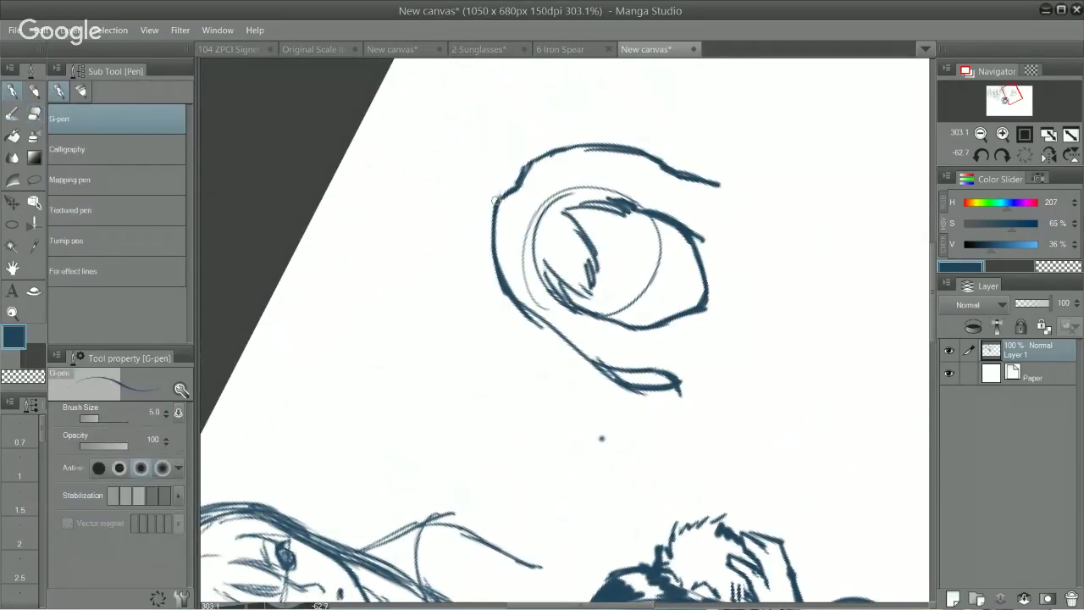
pyautogui.moveTo(497, 199); pyautogui.dragTo(501, 281)
# Erase the upper part of the construction circle and the lower tips of the fringe.
pyautogui.moveTo(601, 175)
pyautogui.mouseDown()
pyautogui.moveTo(762, 319)
pyautogui.moveTo(654, 496)
pyautogui.moveTo(710, 341)
pyautogui.mouseUp()
pyautogui.press('e')
pyautogui.moveTo(568, 303)
pyautogui.mouseDown()
pyautogui.moveTo(604, 226)
pyautogui.moveTo(598, 238)
pyautogui.moveTo(634, 218)
pyautogui.moveTo(637, 228)
pyautogui.moveTo(703, 254)
pyautogui.mouseUp()
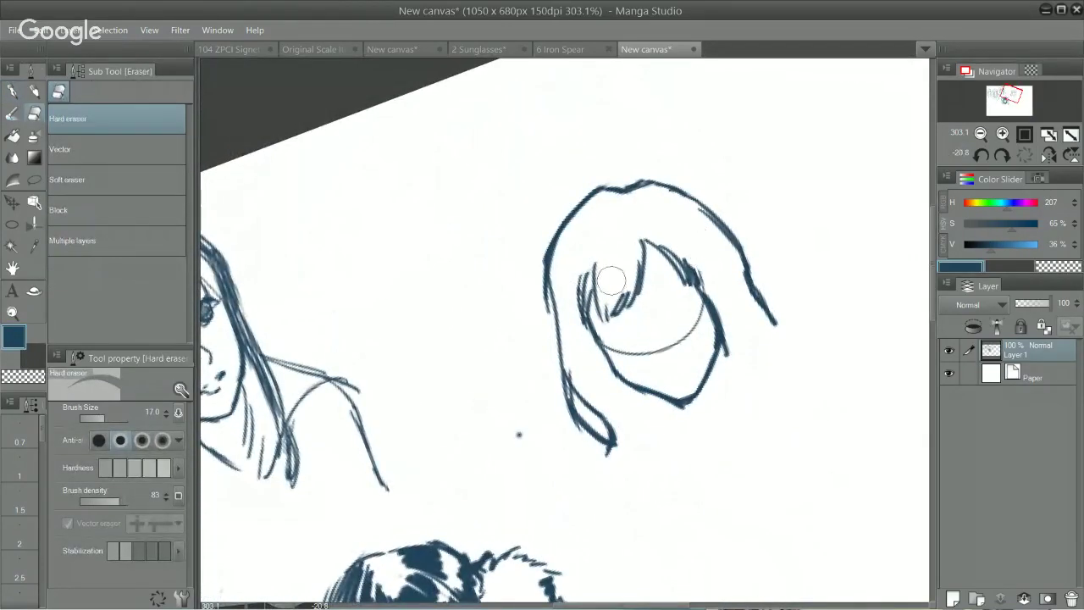
pyautogui.moveTo(600, 271)
pyautogui.mouseDown()
pyautogui.moveTo(623, 313)
pyautogui.moveTo(593, 279)
pyautogui.moveTo(604, 318)
pyautogui.mouseUp()
pyautogui.press('p')
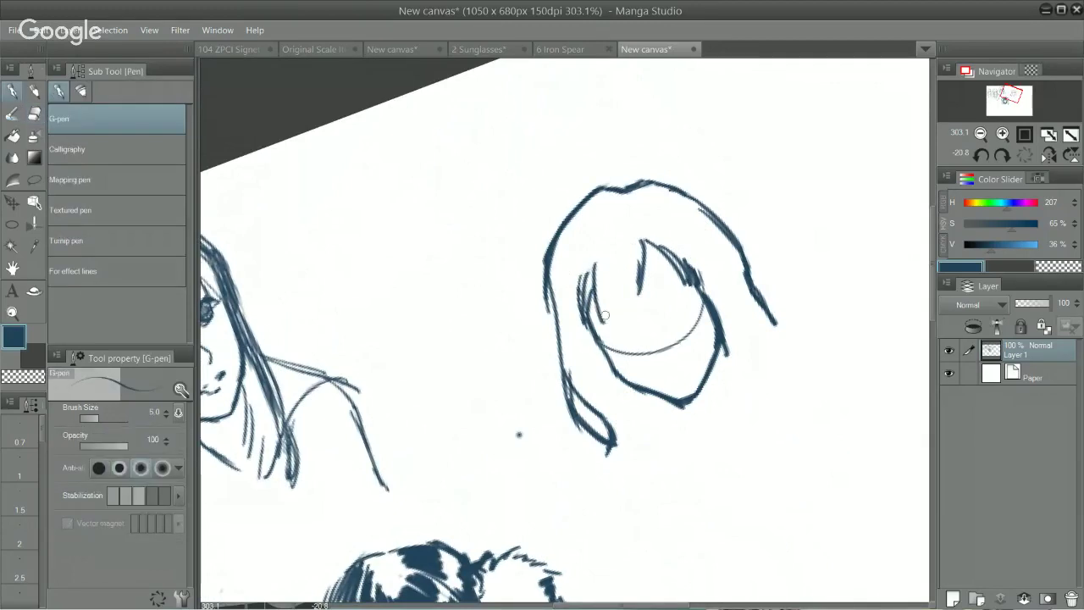
# Redraw the fringe's lower edge from the left strand to the parted peak.
pyautogui.moveTo(718, 205); pyautogui.dragTo(740, 240)
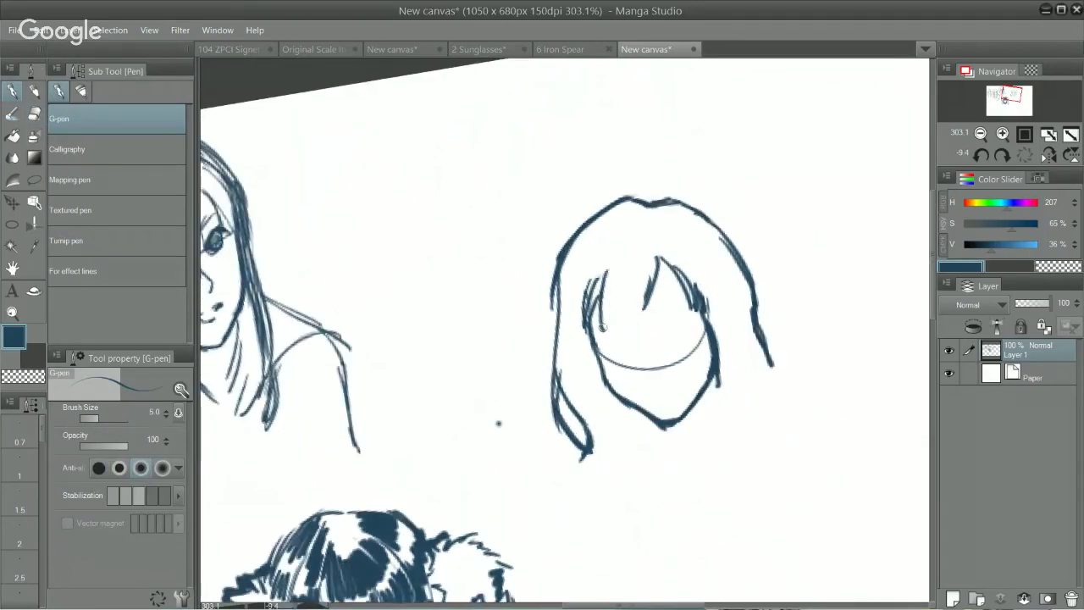
pyautogui.moveTo(602, 318); pyautogui.dragTo(630, 308)
pyautogui.moveTo(603, 326); pyautogui.dragTo(646, 305)
pyautogui.press('ctrl')
# Add short parting strokes at the crown and an inner strand along the upper left hair contour, undoing misplaced strokes.
pyautogui.moveTo(633, 213); pyautogui.dragTo(649, 222)
pyautogui.moveTo(562, 294); pyautogui.dragTo(601, 235)
pyautogui.hotkey('ctrl', 'z')
pyautogui.moveTo(559, 289)
pyautogui.mouseDown()
pyautogui.moveTo(596, 233)
pyautogui.moveTo(629, 226)
pyautogui.moveTo(625, 245)
pyautogui.moveTo(637, 243)
pyautogui.mouseUp()
pyautogui.hotkey('ctrl', 'z')
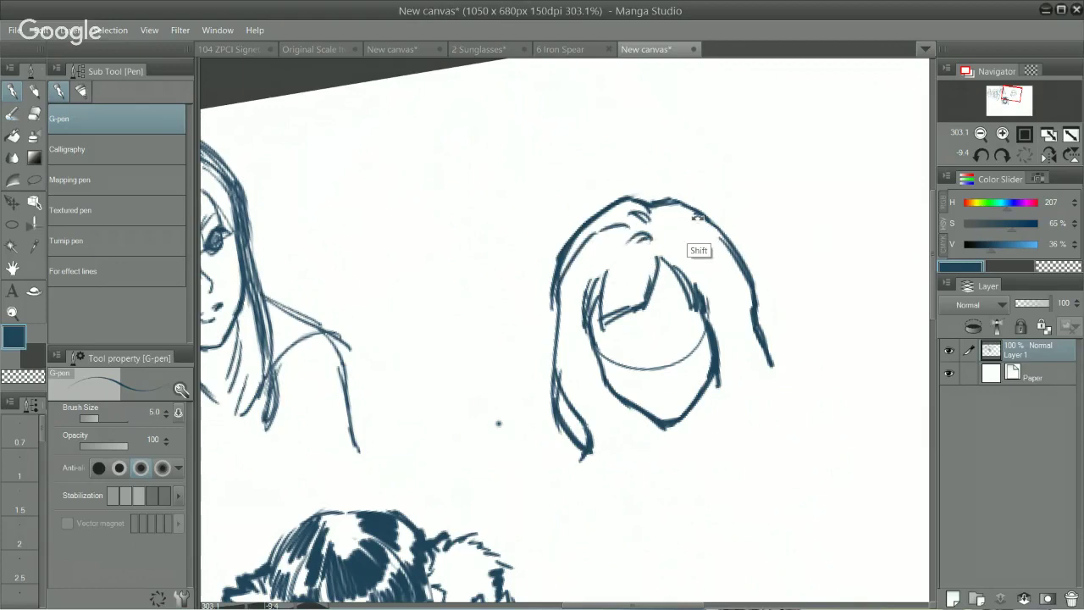
# Draw an inner hair strand beside the left jaw and a thick curl just below the chin.
pyautogui.moveTo(681, 324); pyautogui.dragTo(653, 373)
pyautogui.moveTo(765, 210)
pyautogui.mouseDown()
pyautogui.moveTo(629, 155)
pyautogui.moveTo(616, 88)
pyautogui.mouseUp()
pyautogui.moveTo(410, 403); pyautogui.dragTo(444, 460)
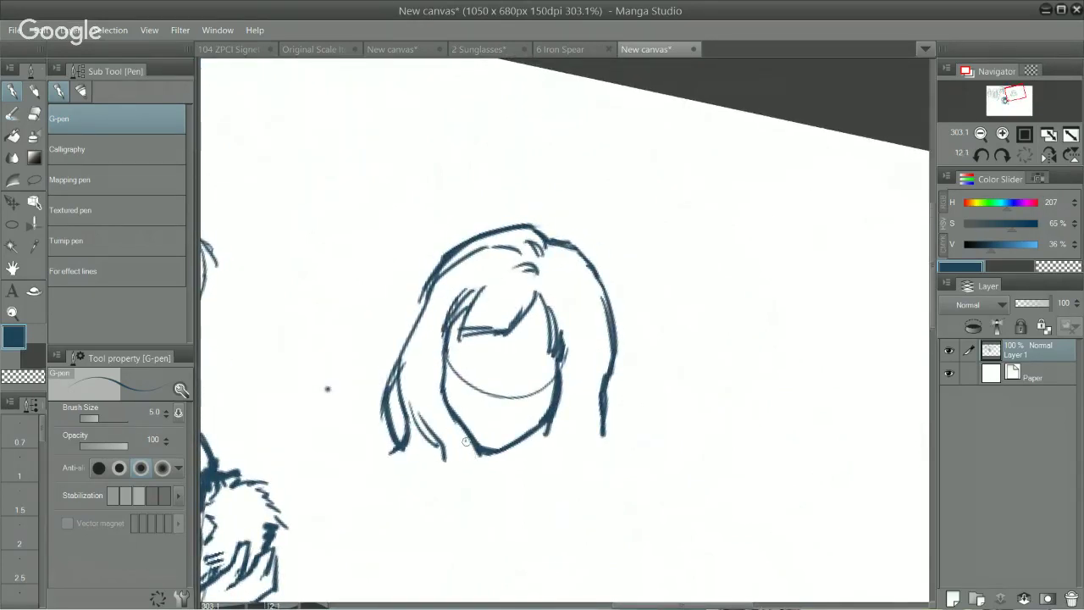
pyautogui.moveTo(624, 317); pyautogui.dragTo(574, 283)
pyautogui.moveTo(598, 472); pyautogui.dragTo(518, 288)
pyautogui.moveTo(707, 235); pyautogui.dragTo(678, 378)
pyautogui.moveTo(590, 279); pyautogui.dragTo(591, 339)
pyautogui.moveTo(584, 302); pyautogui.dragTo(595, 333)
pyautogui.moveTo(594, 322); pyautogui.dragTo(564, 338)
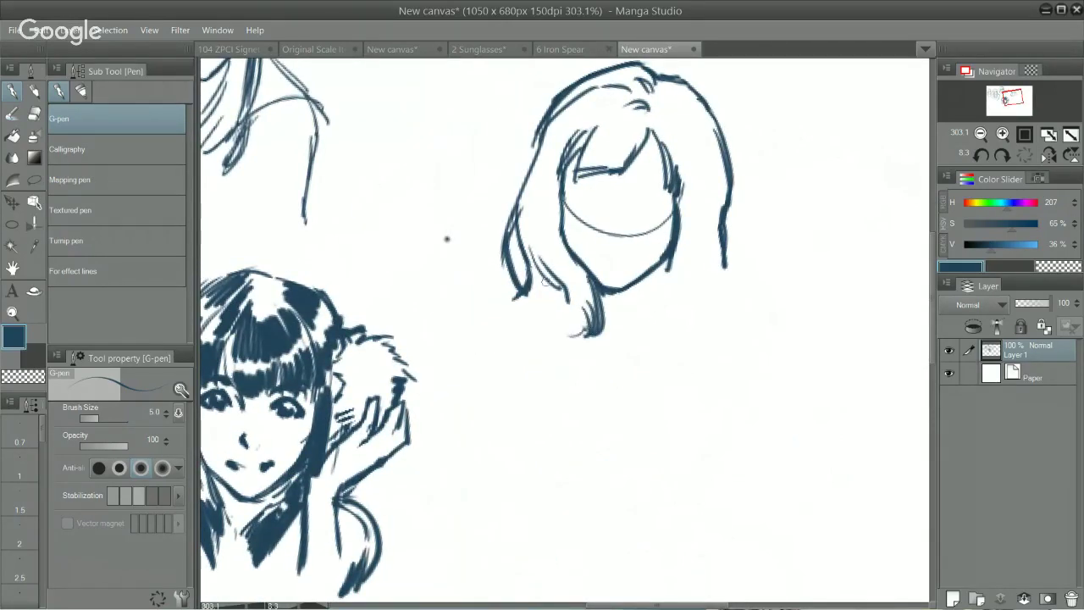
# Draw a curled tip under the left outer lock and a thin line toward the chin curl, undoing the misplaced strokes.
pyautogui.moveTo(532, 293); pyautogui.dragTo(513, 332)
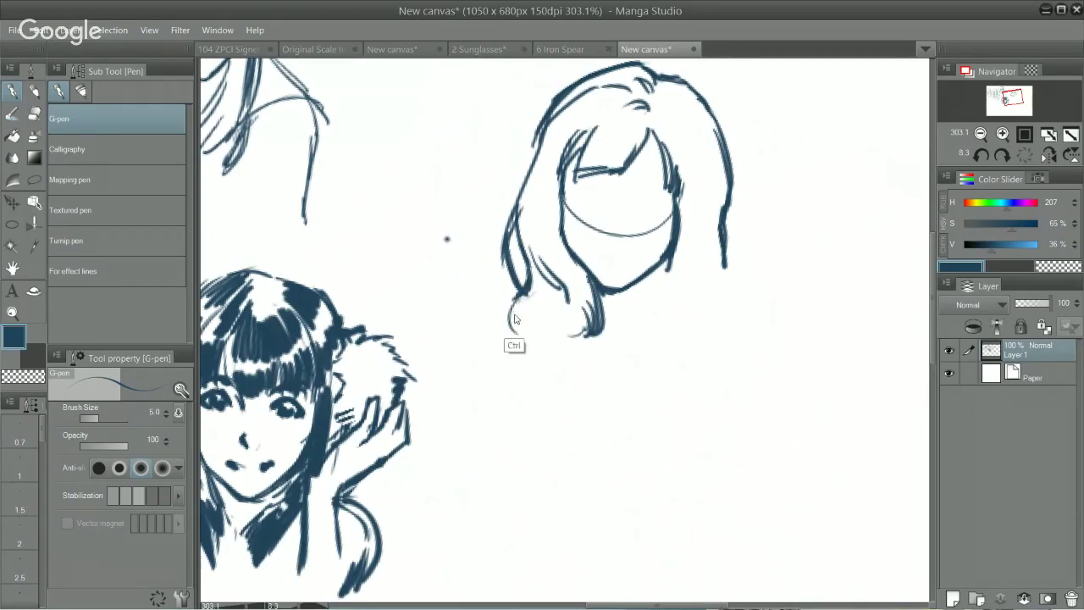
pyautogui.hotkey('ctrl', 'z')
pyautogui.hotkey('ctrl', 'z')
pyautogui.moveTo(525, 293); pyautogui.dragTo(492, 333)
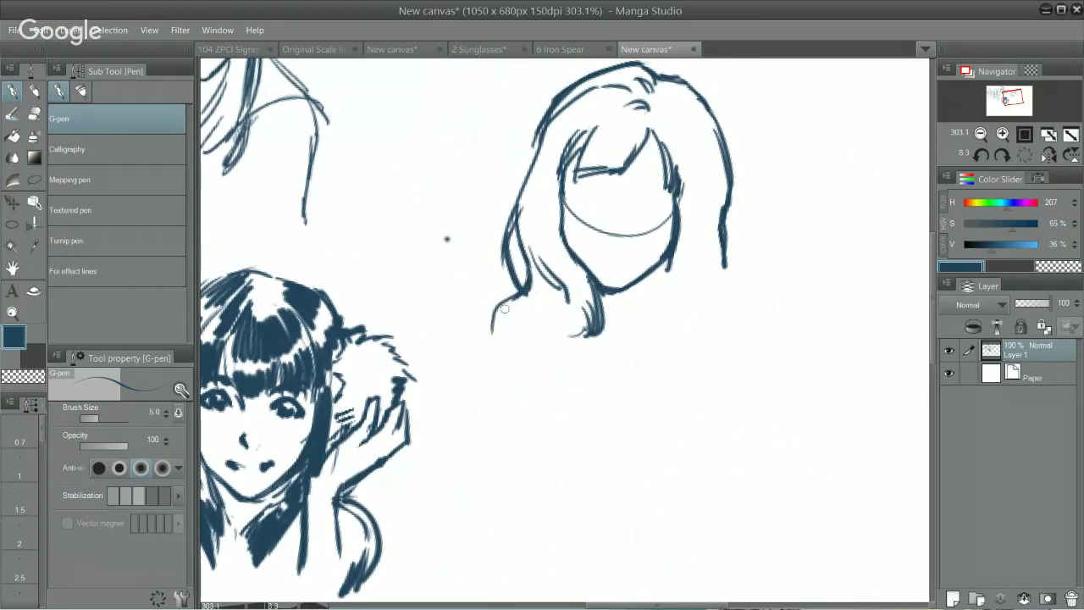
pyautogui.moveTo(514, 295)
pyautogui.mouseDown()
pyautogui.moveTo(500, 340)
pyautogui.moveTo(522, 371)
pyautogui.mouseUp()
pyautogui.hotkey('ctrl', 'z')
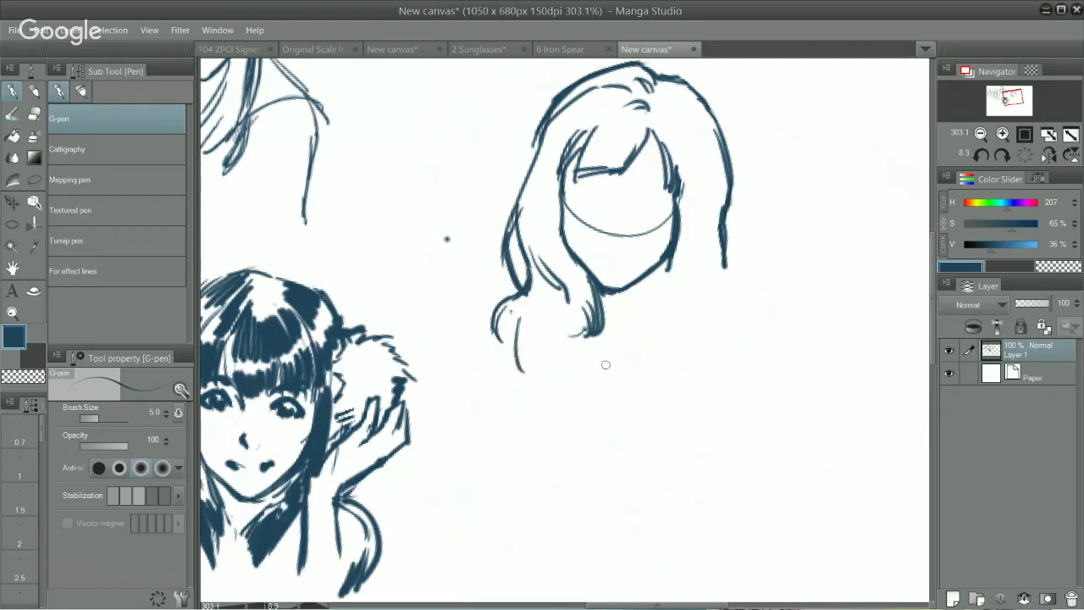
pyautogui.hotkey('ctrl', 'z')
pyautogui.moveTo(519, 303); pyautogui.dragTo(555, 334)
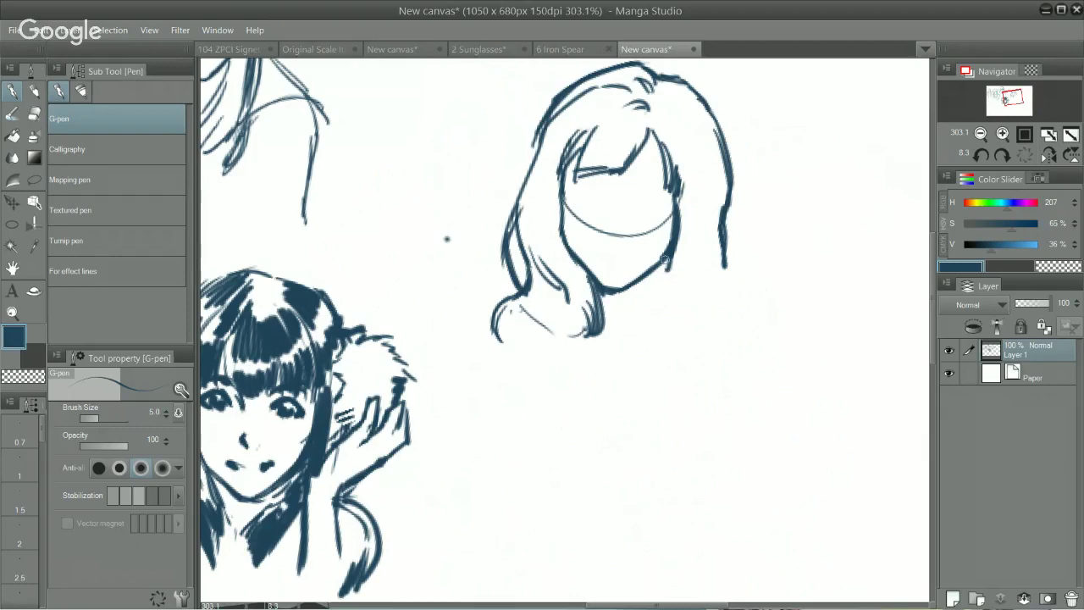
# Draw wavy locks falling from the right side of the face, curling inward below the jaw.
pyautogui.moveTo(631, 335)
pyautogui.mouseDown()
pyautogui.moveTo(652, 300)
pyautogui.moveTo(678, 295)
pyautogui.mouseUp()
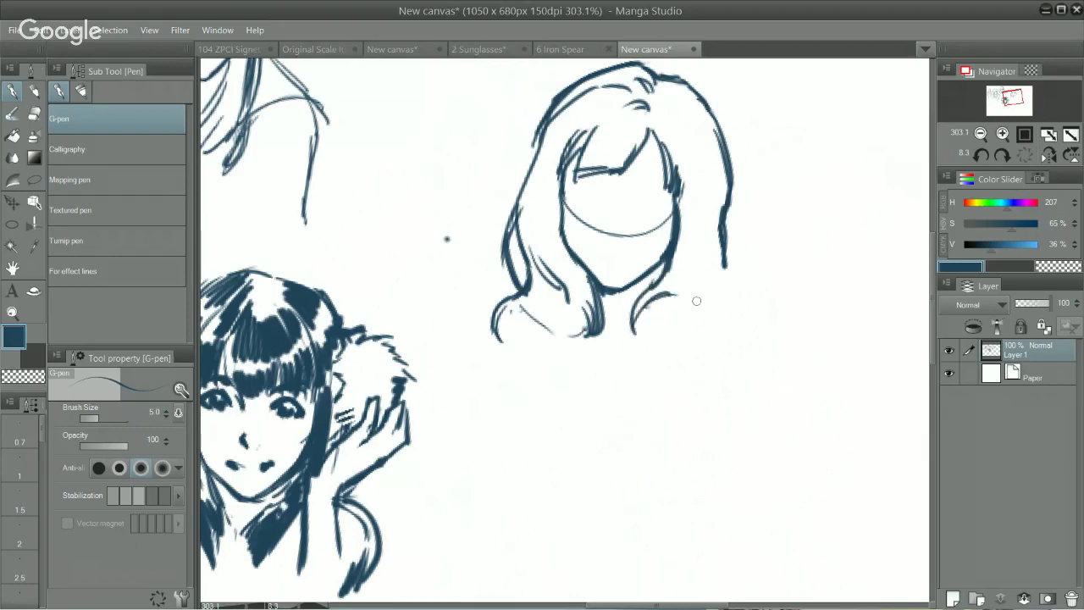
pyautogui.moveTo(687, 202)
pyautogui.mouseDown()
pyautogui.moveTo(695, 280)
pyautogui.moveTo(663, 323)
pyautogui.mouseUp()
pyautogui.moveTo(696, 254)
pyautogui.mouseDown()
pyautogui.moveTo(665, 321)
pyautogui.moveTo(679, 330)
pyautogui.moveTo(628, 359)
pyautogui.moveTo(632, 373)
pyautogui.mouseUp()
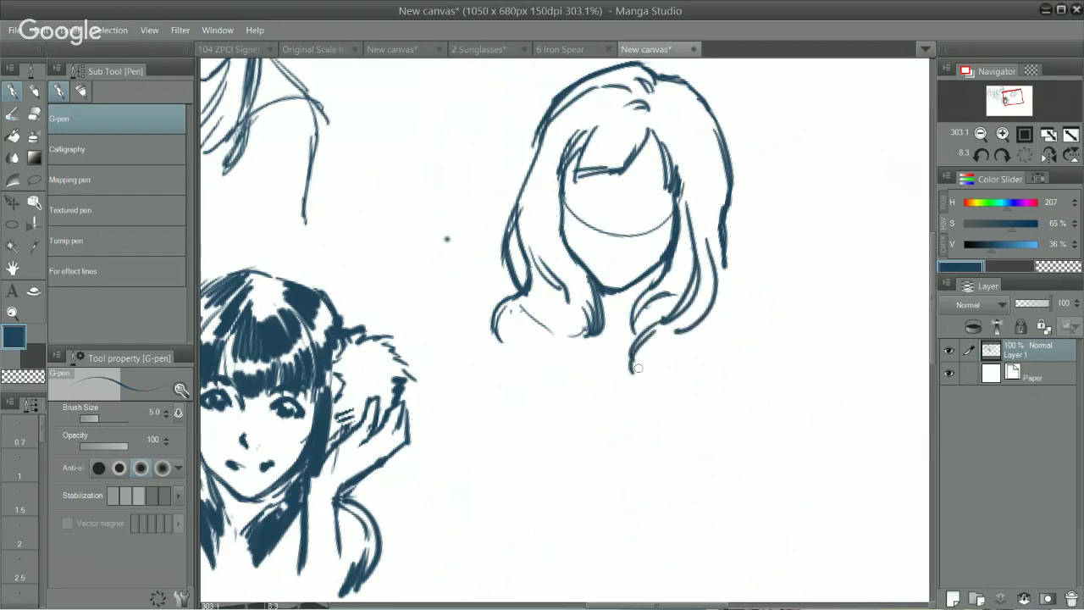
pyautogui.moveTo(664, 340)
pyautogui.mouseDown()
pyautogui.moveTo(642, 390)
pyautogui.moveTo(656, 353)
pyautogui.mouseUp()
pyautogui.moveTo(696, 322); pyautogui.dragTo(666, 347)
# Add outward curls at the end of the right hair and redraw the tip of the lowest strand.
pyautogui.moveTo(719, 258)
pyautogui.mouseDown()
pyautogui.moveTo(690, 343)
pyautogui.moveTo(709, 362)
pyautogui.mouseUp()
pyautogui.moveTo(747, 264)
pyautogui.mouseDown()
pyautogui.moveTo(653, 254)
pyautogui.moveTo(688, 276)
pyautogui.moveTo(698, 321)
pyautogui.mouseUp()
pyautogui.moveTo(683, 273); pyautogui.dragTo(695, 329)
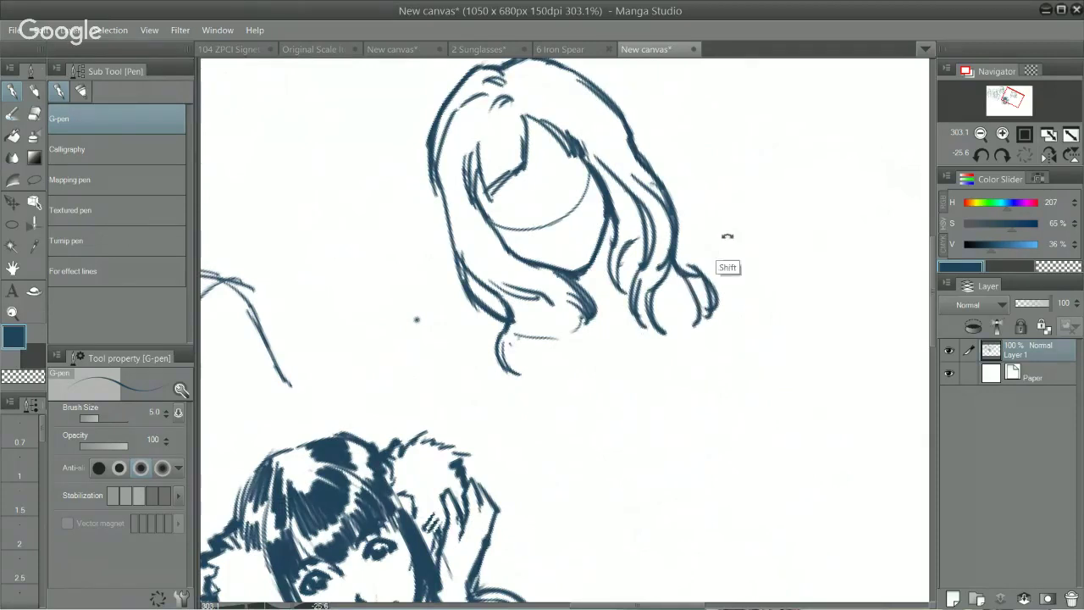
pyautogui.moveTo(744, 245); pyautogui.dragTo(695, 305)
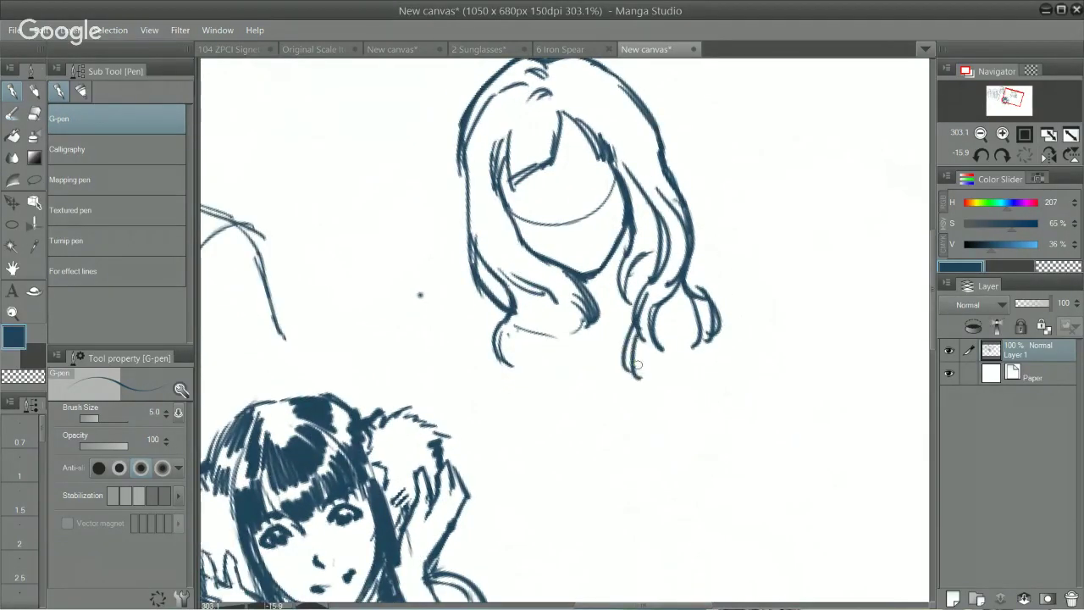
pyautogui.hotkey('ctrl', 'z')
pyautogui.moveTo(636, 328); pyautogui.dragTo(642, 374)
pyautogui.moveTo(635, 331); pyautogui.dragTo(644, 375)
# Draw a series of curved strands hanging below the left locks, undoing one misplaced stroke.
pyautogui.moveTo(567, 299); pyautogui.dragTo(579, 338)
pyautogui.hotkey('ctrl', 'z')
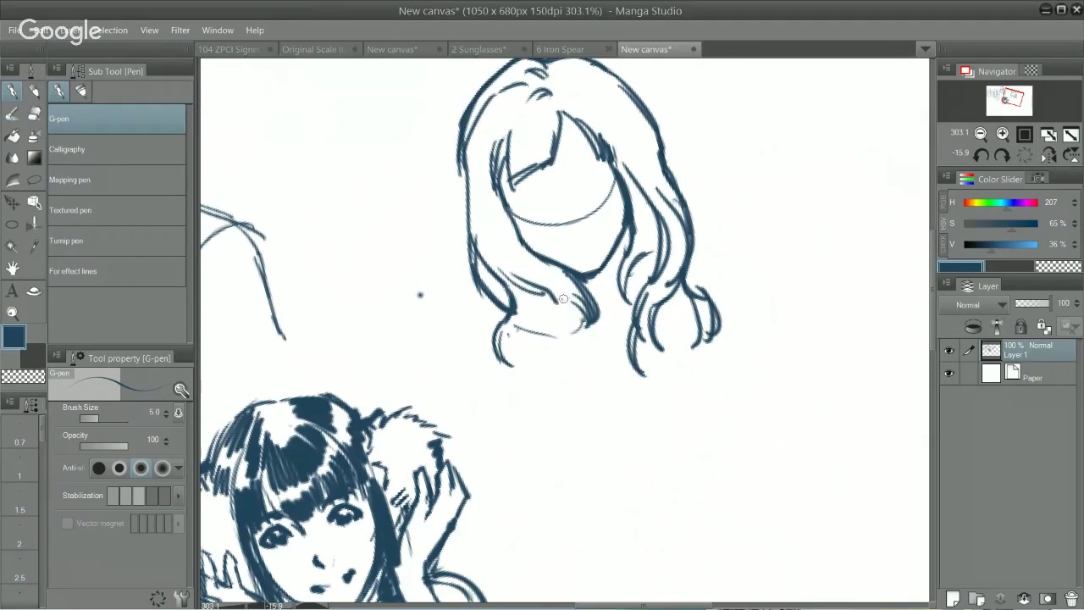
pyautogui.moveTo(566, 299); pyautogui.dragTo(585, 390)
pyautogui.moveTo(563, 353); pyautogui.dragTo(594, 405)
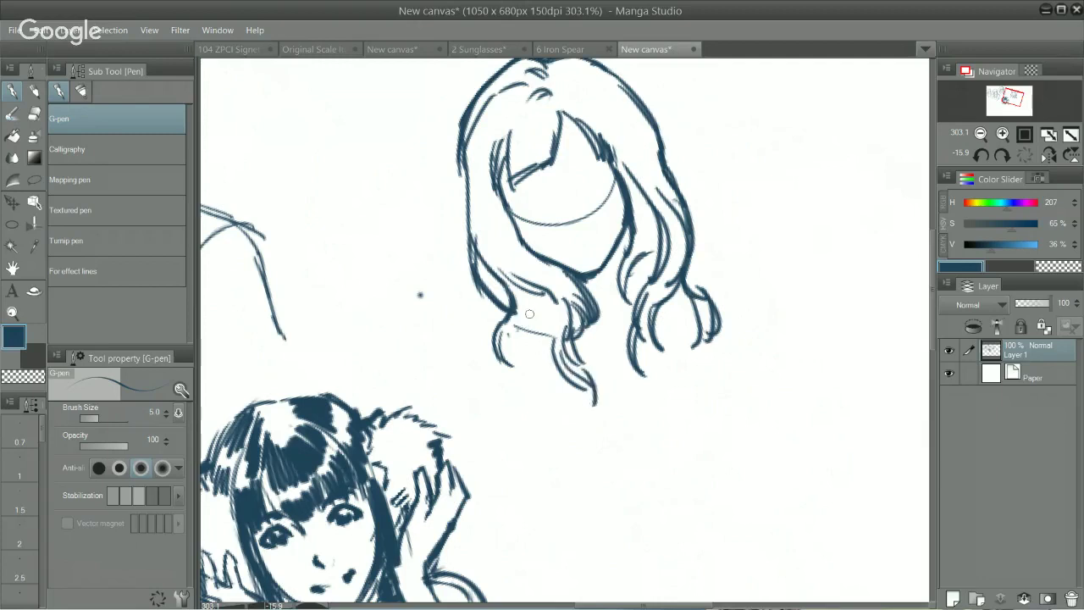
pyautogui.moveTo(530, 313); pyautogui.dragTo(520, 354)
pyautogui.moveTo(527, 342)
pyautogui.mouseDown()
pyautogui.moveTo(547, 376)
pyautogui.moveTo(538, 358)
pyautogui.mouseUp()
pyautogui.moveTo(534, 346); pyautogui.dragTo(556, 374)
pyautogui.moveTo(543, 317); pyautogui.dragTo(554, 372)
# Erase the fringe's flat lower edge and redraw it with shorter strands around the parted peak.
pyautogui.moveTo(718, 139)
pyautogui.mouseDown()
pyautogui.moveTo(717, 107)
pyautogui.moveTo(729, 111)
pyautogui.moveTo(756, 231)
pyautogui.mouseUp()
pyautogui.moveTo(476, 251); pyautogui.dragTo(419, 380)
pyautogui.press('e')
pyautogui.click(381, 375)
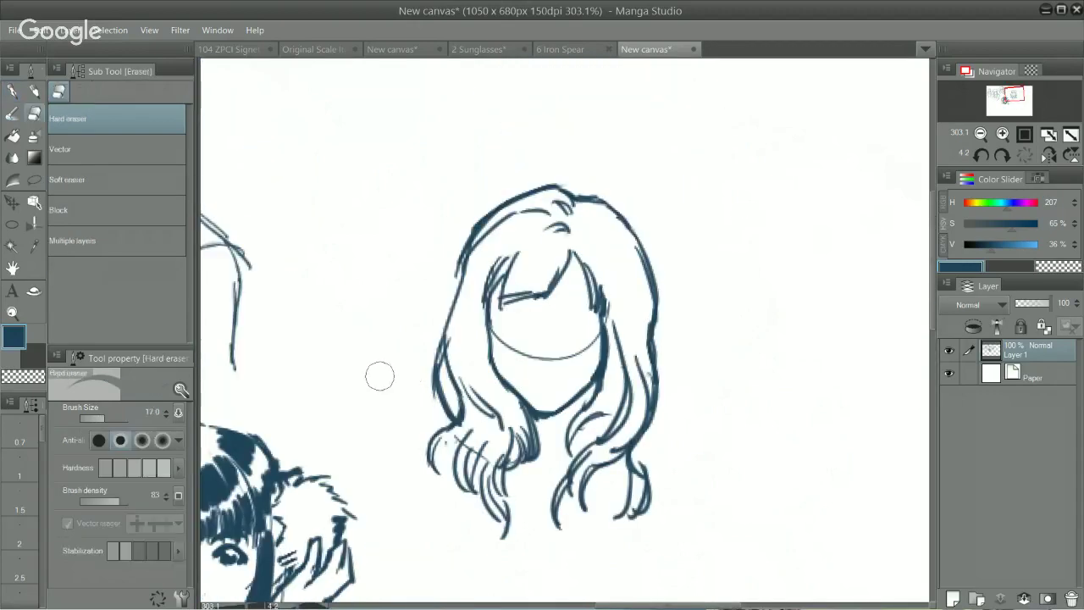
pyautogui.moveTo(518, 305); pyautogui.dragTo(516, 288)
pyautogui.press('p')
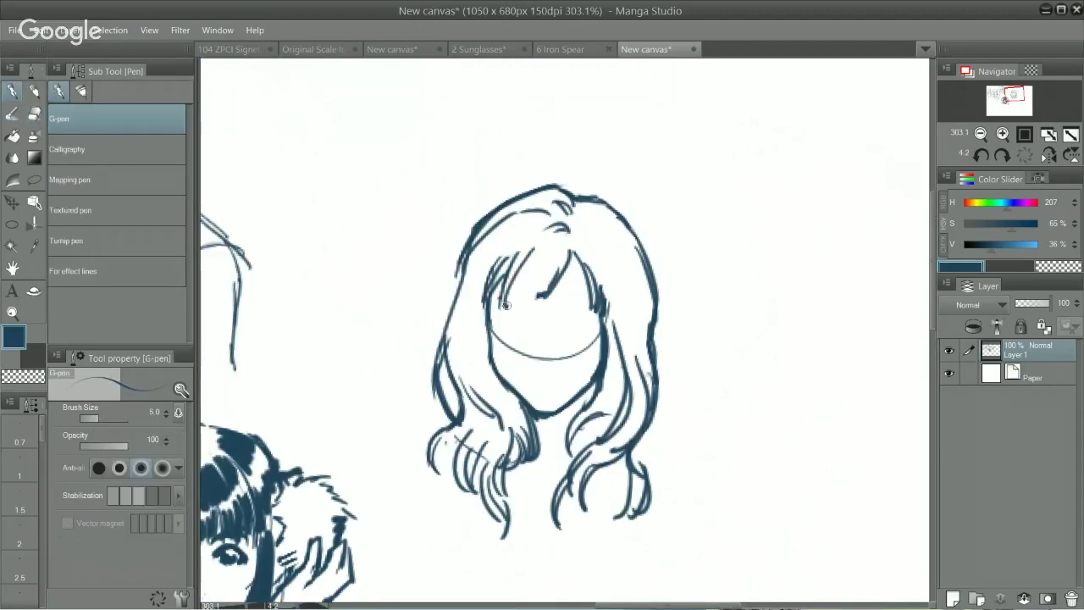
pyautogui.moveTo(535, 291); pyautogui.dragTo(513, 305)
pyautogui.moveTo(557, 248); pyautogui.dragTo(552, 261)
# Draw long curved strands from the crown parting down through the right side of the hair.
pyautogui.moveTo(571, 222)
pyautogui.mouseDown()
pyautogui.moveTo(611, 252)
pyautogui.moveTo(611, 292)
pyautogui.mouseUp()
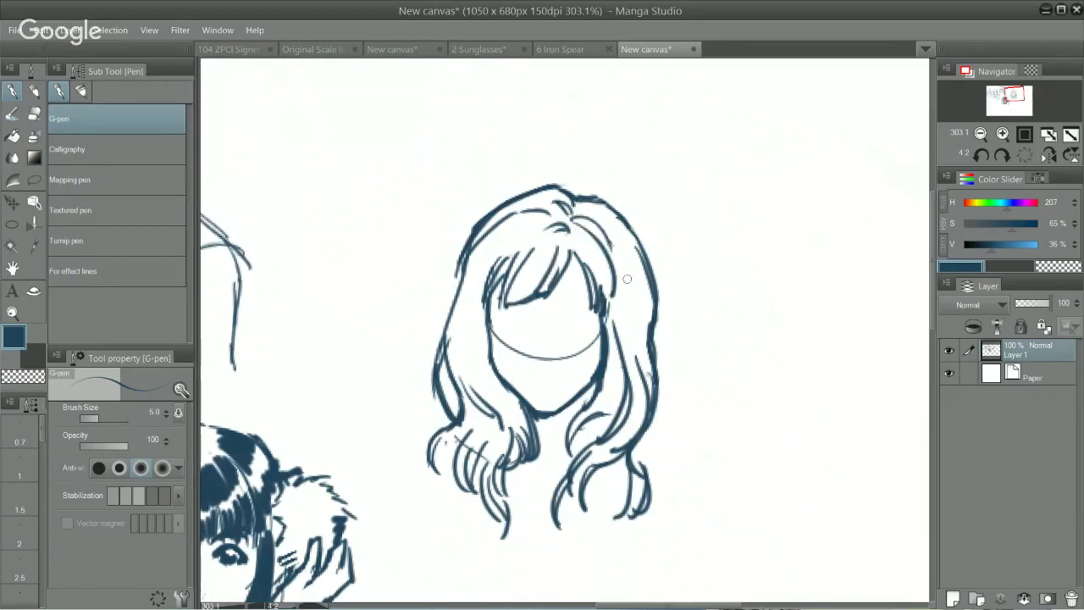
pyautogui.moveTo(617, 242)
pyautogui.mouseDown()
pyautogui.moveTo(639, 276)
pyautogui.moveTo(651, 332)
pyautogui.mouseUp()
pyautogui.moveTo(616, 263); pyautogui.dragTo(643, 364)
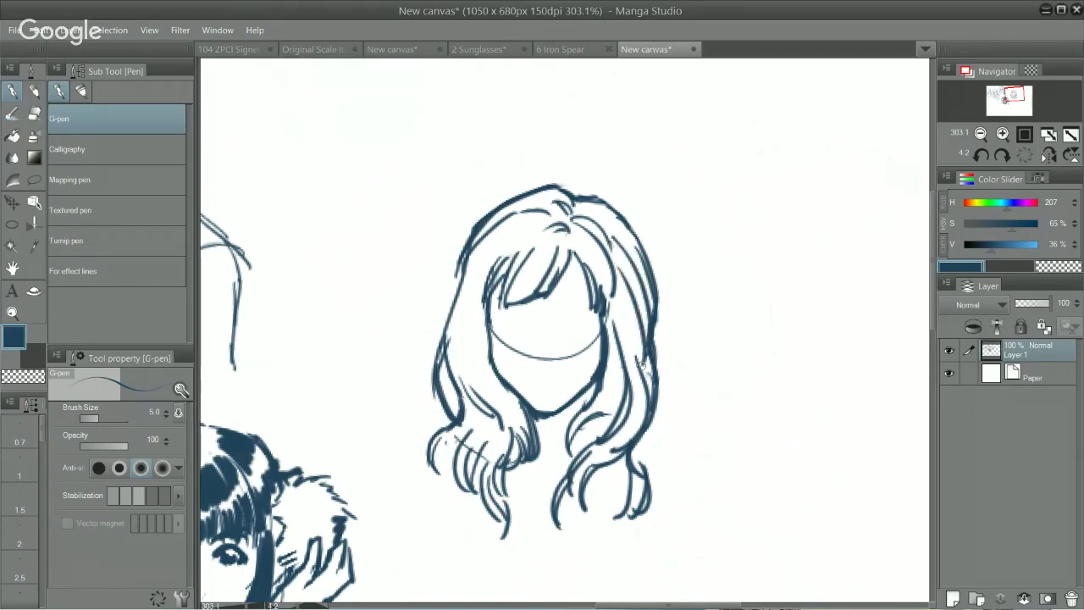
pyautogui.moveTo(487, 259); pyautogui.dragTo(481, 393)
pyautogui.moveTo(465, 334); pyautogui.dragTo(500, 395)
pyautogui.hotkey('ctrl', 'z')
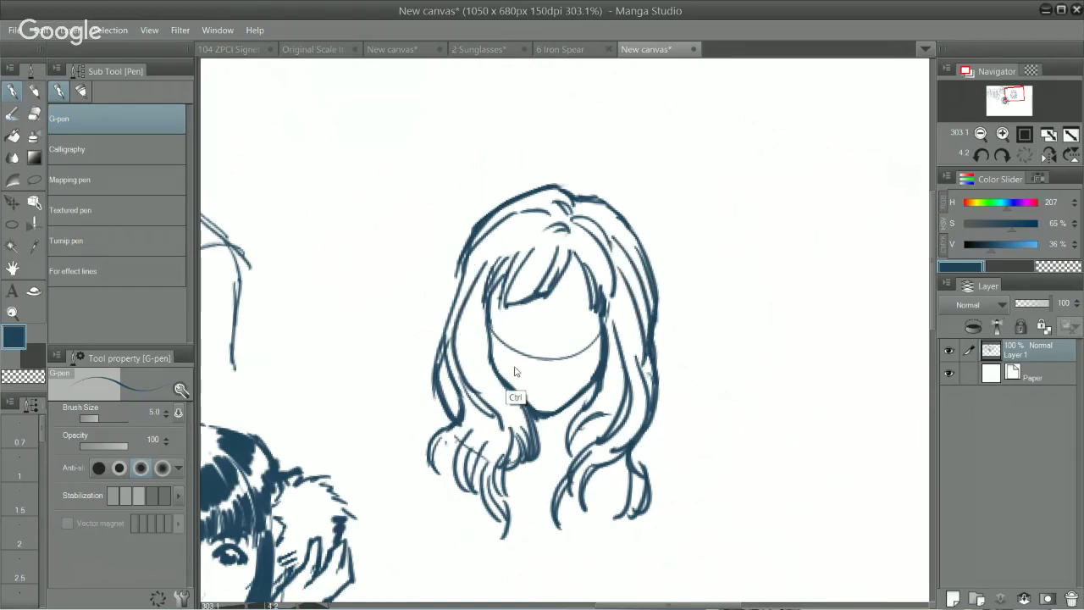
pyautogui.hotkey('ctrl', 'z')
pyautogui.moveTo(471, 315); pyautogui.dragTo(499, 407)
pyautogui.moveTo(480, 360); pyautogui.dragTo(511, 410)
pyautogui.hotkey('ctrl', 'z')
pyautogui.hotkey('ctrl', 'z')
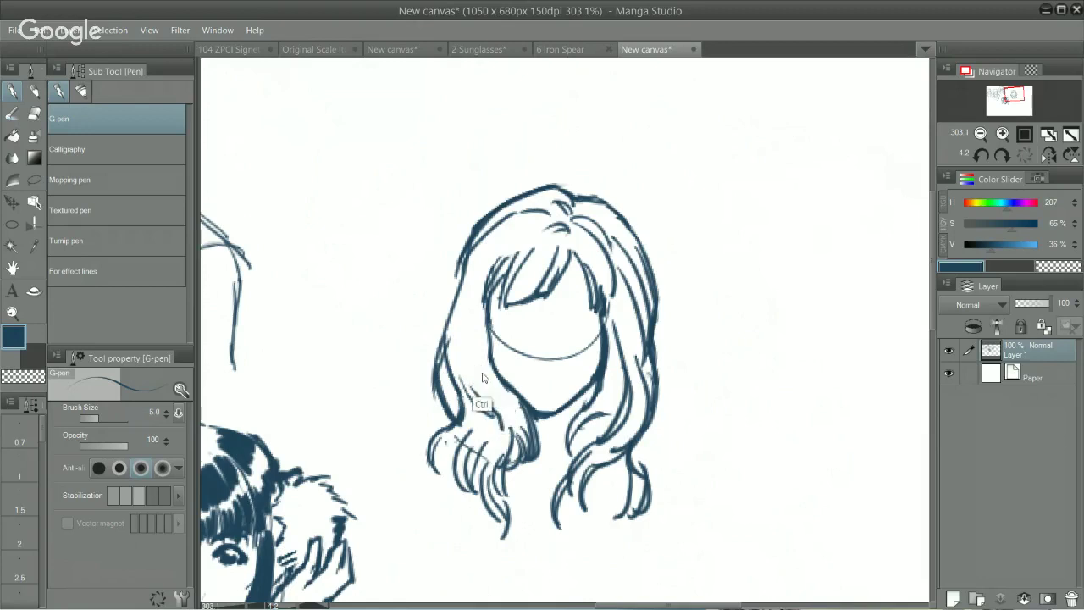
# Refine the hair outline with thin strokes along the left side, the lower curls and the lock beside the neck.
pyautogui.moveTo(471, 379); pyautogui.dragTo(497, 414)
pyautogui.moveTo(477, 371); pyautogui.dragTo(524, 429)
pyautogui.moveTo(440, 333); pyautogui.dragTo(468, 240)
pyautogui.hotkey('ctrl', 'z')
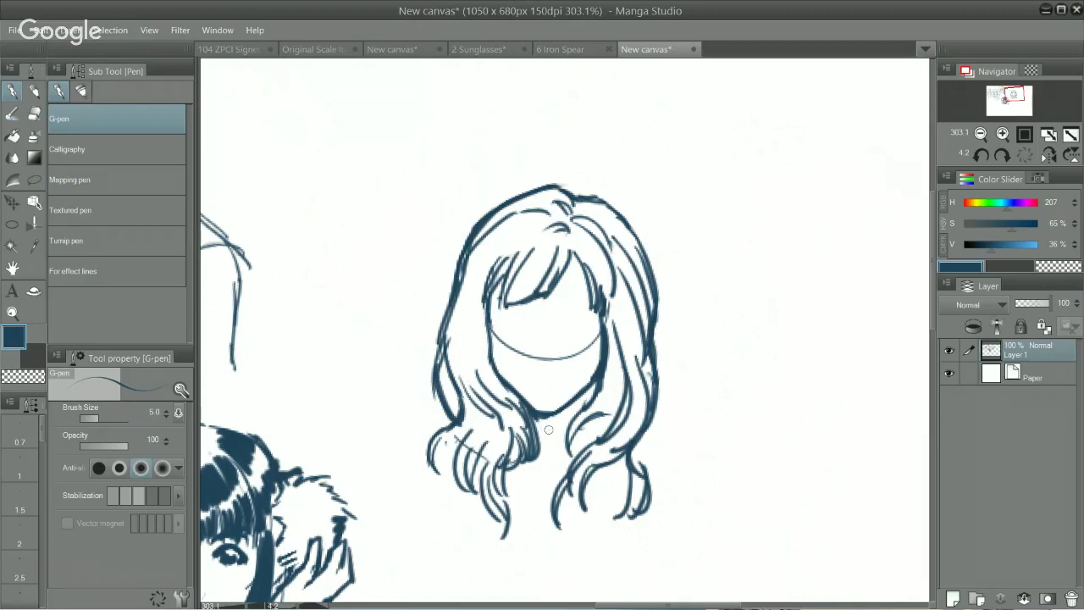
pyautogui.moveTo(516, 465); pyautogui.dragTo(509, 523)
pyautogui.hotkey('ctrl', 'z')
pyautogui.moveTo(586, 421)
pyautogui.mouseDown()
pyautogui.moveTo(572, 462)
pyautogui.moveTo(590, 440)
pyautogui.mouseUp()
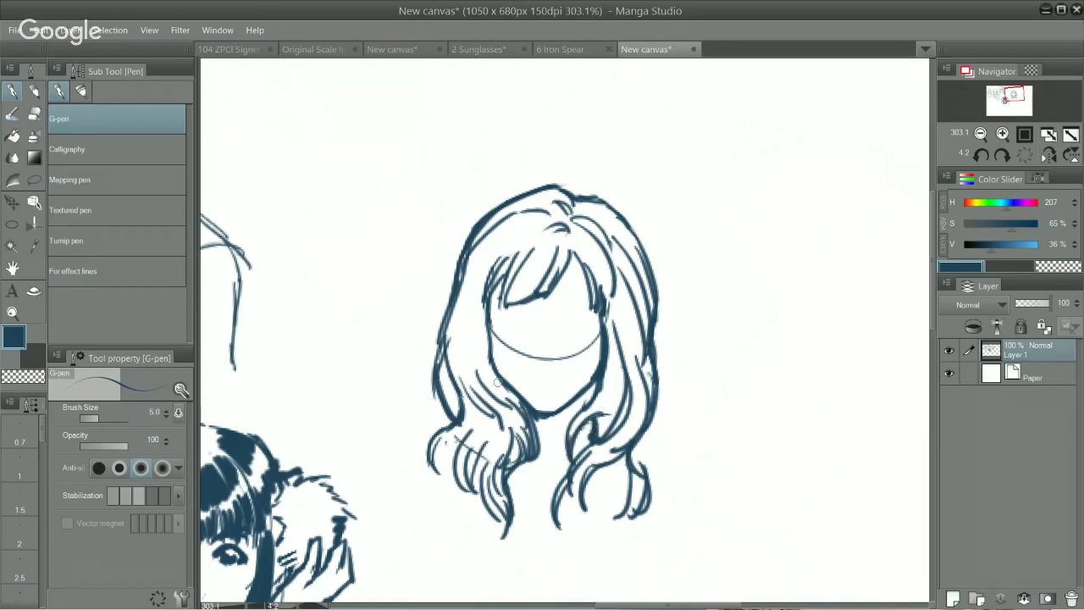
pyautogui.moveTo(439, 371)
pyautogui.mouseDown()
pyautogui.moveTo(434, 335)
pyautogui.moveTo(445, 320)
pyautogui.mouseUp()
pyautogui.moveTo(447, 351); pyautogui.dragTo(460, 279)
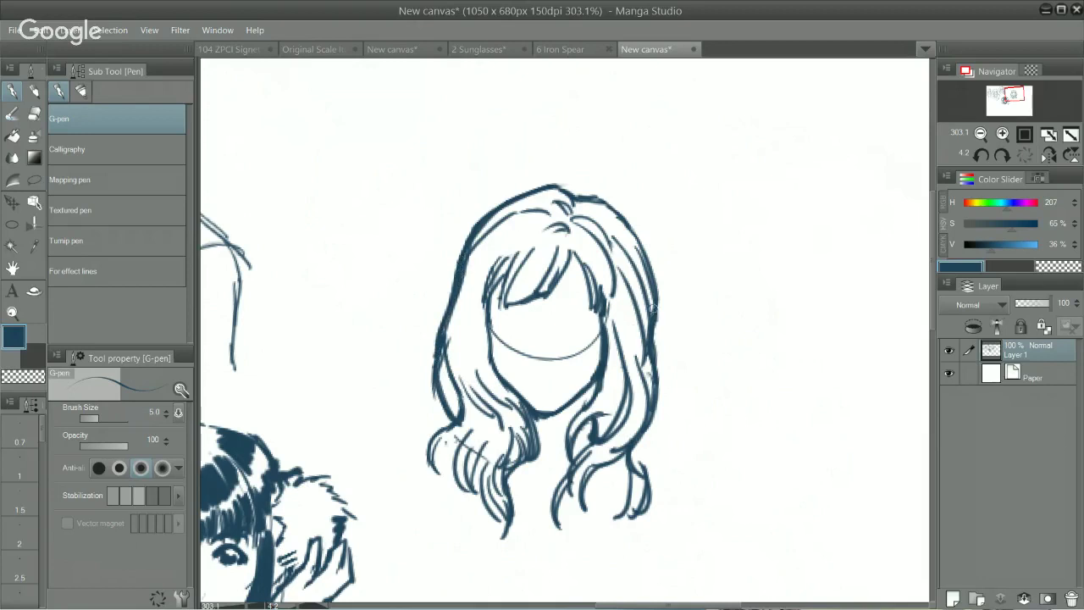
# Set the brush size to 15 and fill the left side of the hair with solid dark blue, leaving white highlights.
pyautogui.press(']')
pyautogui.press(']')
pyautogui.press(']')
pyautogui.press(']')
pyautogui.press(']')
pyautogui.press(']')
pyautogui.moveTo(470, 300)
pyautogui.mouseDown()
pyautogui.moveTo(477, 243)
pyautogui.moveTo(471, 314)
pyautogui.mouseUp()
pyautogui.moveTo(484, 254)
pyautogui.mouseDown()
pyautogui.moveTo(474, 305)
pyautogui.moveTo(476, 292)
pyautogui.moveTo(455, 308)
pyautogui.moveTo(442, 349)
pyautogui.moveTo(474, 362)
pyautogui.mouseUp()
pyautogui.moveTo(486, 312)
pyautogui.mouseDown()
pyautogui.moveTo(481, 365)
pyautogui.moveTo(457, 381)
pyautogui.moveTo(468, 412)
pyautogui.mouseUp()
pyautogui.moveTo(464, 375)
pyautogui.mouseDown()
pyautogui.moveTo(478, 406)
pyautogui.moveTo(488, 388)
pyautogui.moveTo(525, 415)
pyautogui.mouseUp()
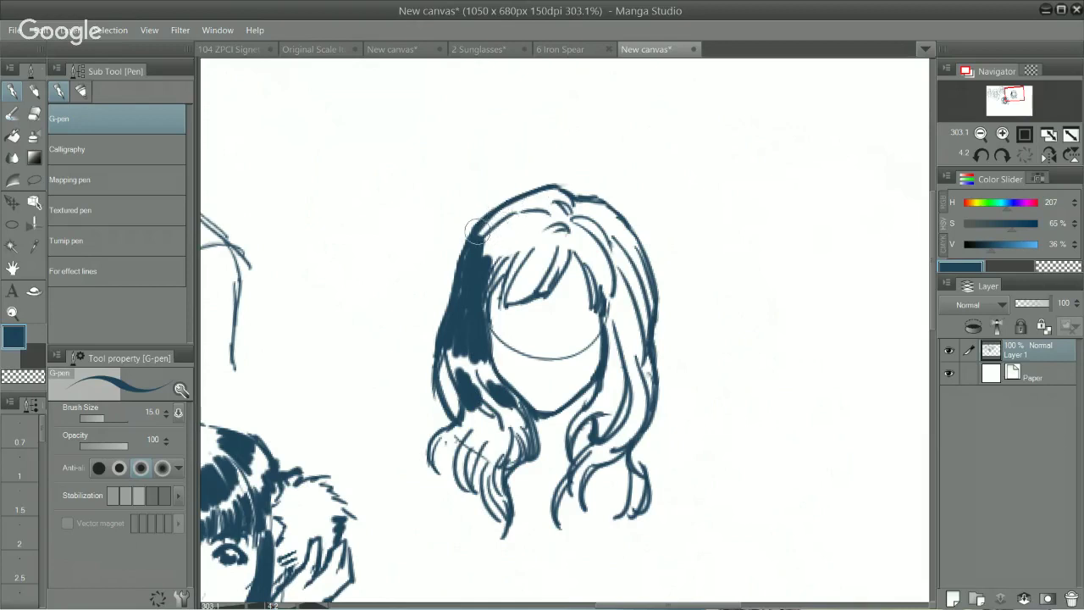
pyautogui.moveTo(472, 254)
pyautogui.mouseDown()
pyautogui.moveTo(485, 233)
pyautogui.moveTo(490, 271)
pyautogui.moveTo(496, 250)
pyautogui.mouseUp()
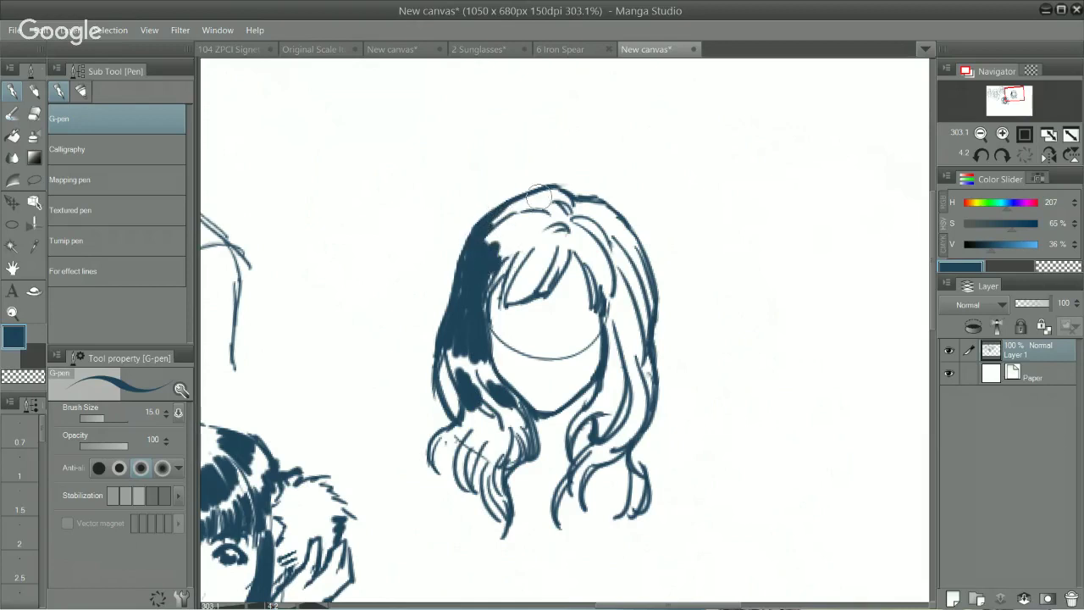
# Fill the crown around the parting and the left bangs with solid dark blue.
pyautogui.moveTo(539, 196)
pyautogui.mouseDown()
pyautogui.moveTo(518, 206)
pyautogui.moveTo(521, 222)
pyautogui.moveTo(542, 242)
pyautogui.moveTo(564, 230)
pyautogui.mouseUp()
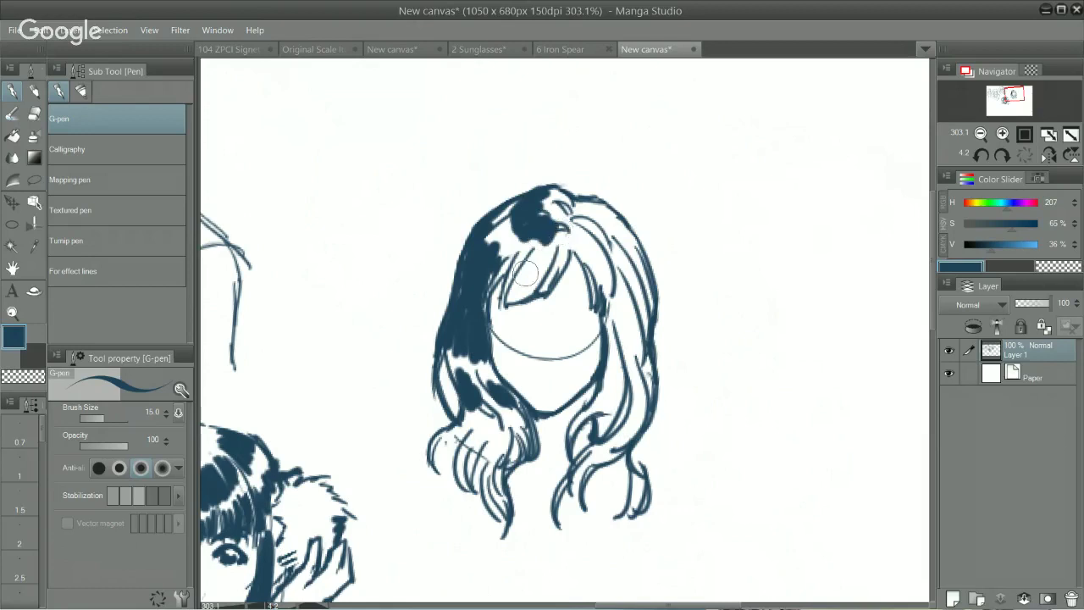
pyautogui.moveTo(521, 282)
pyautogui.mouseDown()
pyautogui.moveTo(508, 301)
pyautogui.moveTo(546, 280)
pyautogui.moveTo(563, 230)
pyautogui.moveTo(556, 246)
pyautogui.mouseUp()
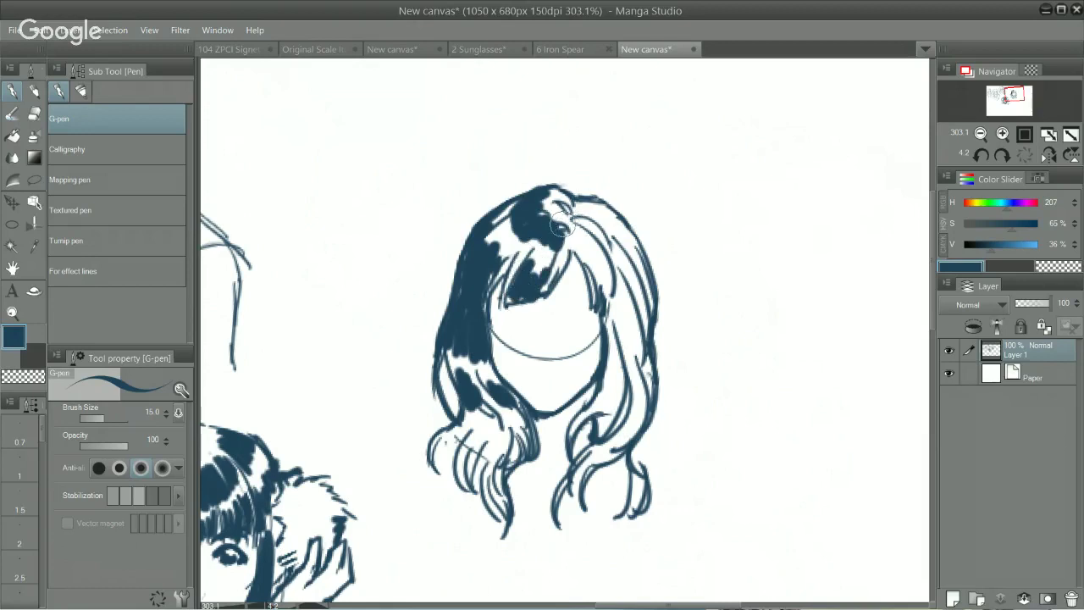
pyautogui.moveTo(565, 204)
pyautogui.mouseDown()
pyautogui.moveTo(547, 216)
pyautogui.moveTo(550, 190)
pyautogui.moveTo(598, 207)
pyautogui.moveTo(587, 252)
pyautogui.mouseUp()
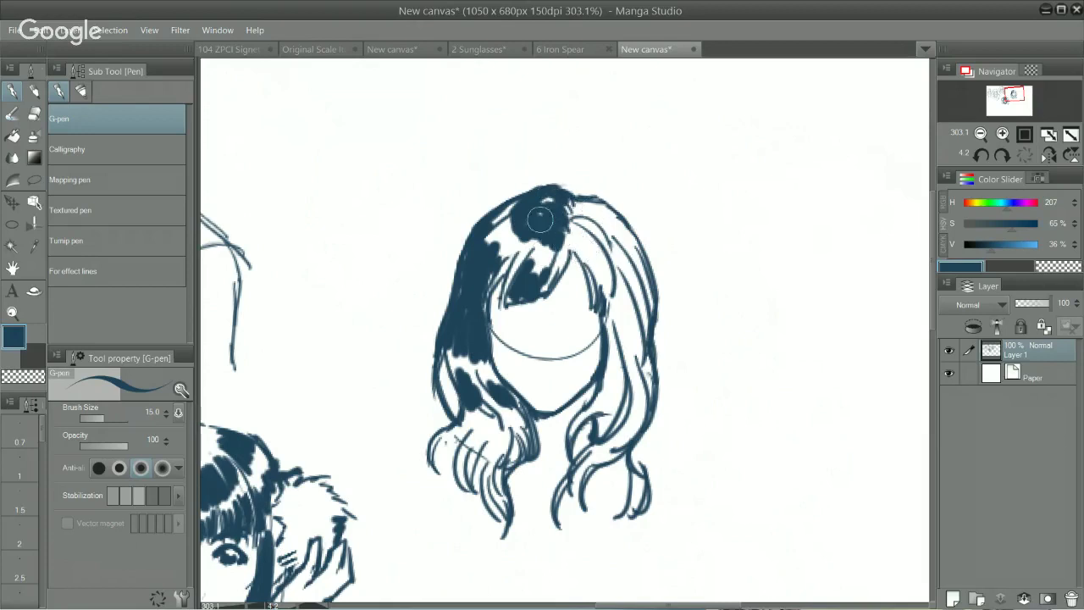
# Fill the right side of the hair and the lower curls on both sides with dark blue, keeping thin white highlights.
pyautogui.moveTo(566, 239)
pyautogui.mouseDown()
pyautogui.moveTo(582, 265)
pyautogui.moveTo(570, 240)
pyautogui.moveTo(582, 253)
pyautogui.moveTo(576, 231)
pyautogui.moveTo(592, 247)
pyautogui.moveTo(580, 233)
pyautogui.moveTo(607, 212)
pyautogui.moveTo(588, 221)
pyautogui.moveTo(621, 251)
pyautogui.moveTo(595, 237)
pyautogui.moveTo(610, 265)
pyautogui.moveTo(568, 216)
pyautogui.moveTo(611, 217)
pyautogui.moveTo(590, 206)
pyautogui.moveTo(620, 251)
pyautogui.moveTo(609, 215)
pyautogui.moveTo(627, 254)
pyautogui.moveTo(611, 325)
pyautogui.mouseUp()
pyautogui.moveTo(603, 277)
pyautogui.mouseDown()
pyautogui.moveTo(614, 323)
pyautogui.moveTo(626, 312)
pyautogui.moveTo(617, 277)
pyautogui.moveTo(639, 364)
pyautogui.moveTo(630, 264)
pyautogui.moveTo(639, 316)
pyautogui.moveTo(639, 302)
pyautogui.moveTo(611, 386)
pyautogui.moveTo(611, 317)
pyautogui.moveTo(614, 402)
pyautogui.moveTo(642, 356)
pyautogui.moveTo(630, 345)
pyautogui.moveTo(638, 389)
pyautogui.moveTo(630, 421)
pyautogui.moveTo(610, 449)
pyautogui.mouseUp()
pyautogui.moveTo(472, 408)
pyautogui.mouseDown()
pyautogui.moveTo(509, 409)
pyautogui.moveTo(483, 412)
pyautogui.moveTo(496, 424)
pyautogui.moveTo(487, 484)
pyautogui.moveTo(471, 458)
pyautogui.moveTo(457, 475)
pyautogui.moveTo(459, 433)
pyautogui.moveTo(449, 441)
pyautogui.moveTo(455, 459)
pyautogui.moveTo(459, 431)
pyautogui.moveTo(458, 479)
pyautogui.mouseUp()
pyautogui.moveTo(593, 454)
pyautogui.mouseDown()
pyautogui.moveTo(584, 483)
pyautogui.moveTo(597, 452)
pyautogui.moveTo(583, 465)
pyautogui.mouseUp()
pyautogui.moveTo(597, 437)
pyautogui.mouseDown()
pyautogui.moveTo(616, 401)
pyautogui.moveTo(567, 441)
pyautogui.mouseUp()
pyautogui.hotkey('ctrl', 'z')
pyautogui.moveTo(595, 406); pyautogui.dragTo(583, 417)
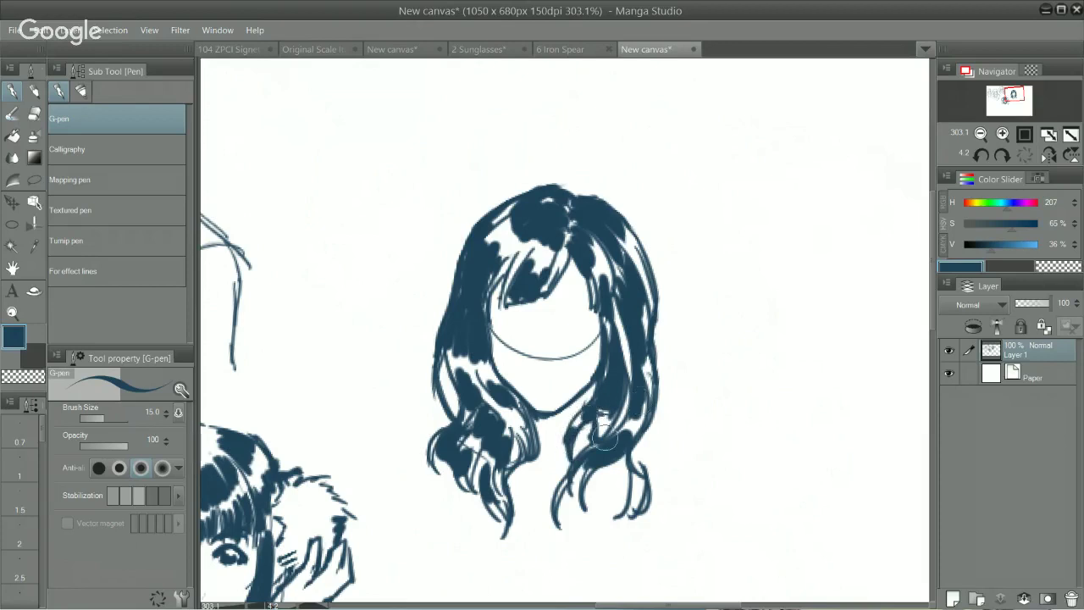
pyautogui.moveTo(632, 444)
pyautogui.mouseDown()
pyautogui.moveTo(635, 463)
pyautogui.moveTo(650, 427)
pyautogui.mouseUp()
pyautogui.moveTo(639, 357)
pyautogui.mouseDown()
pyautogui.moveTo(646, 371)
pyautogui.moveTo(594, 397)
pyautogui.mouseUp()
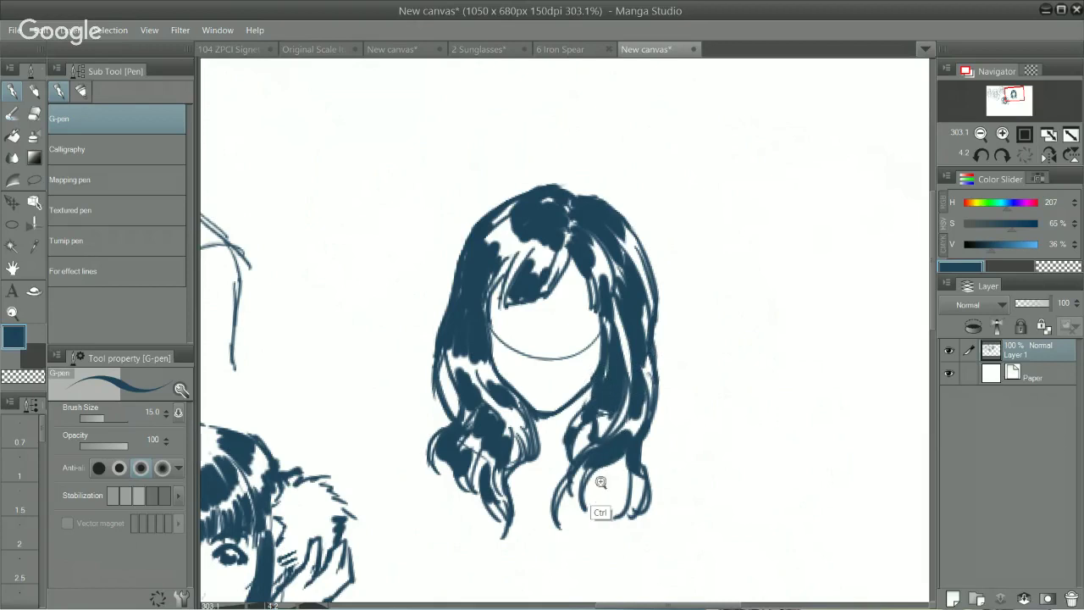
# Set the G-pen brush size to 7 and draw the left shoulder and upper arm line from the hair ends.
pyautogui.moveTo(601, 483); pyautogui.dragTo(594, 419)
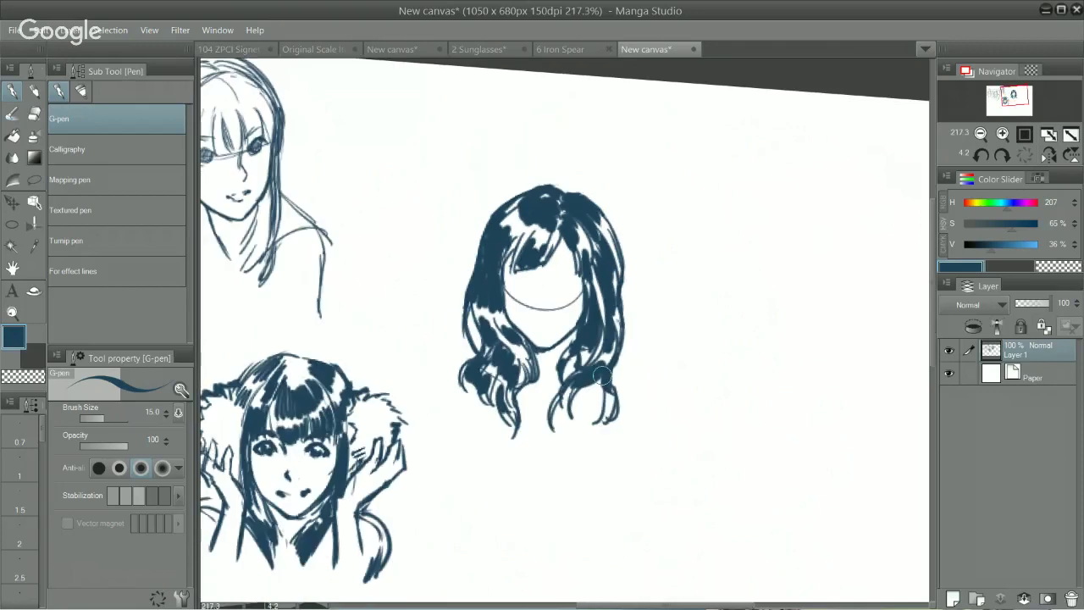
pyautogui.press('p')
pyautogui.press('p')
pyautogui.press('p')
pyautogui.press('[')
pyautogui.press('[')
pyautogui.press('[')
pyautogui.press('[')
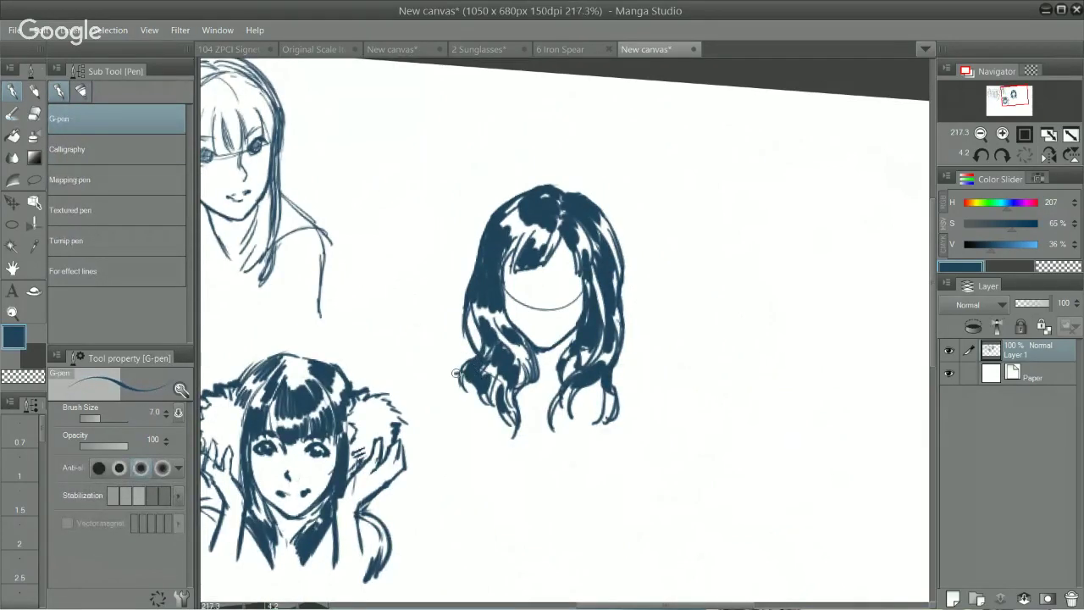
pyautogui.moveTo(465, 373)
pyautogui.mouseDown()
pyautogui.moveTo(433, 387)
pyautogui.moveTo(417, 474)
pyautogui.mouseUp()
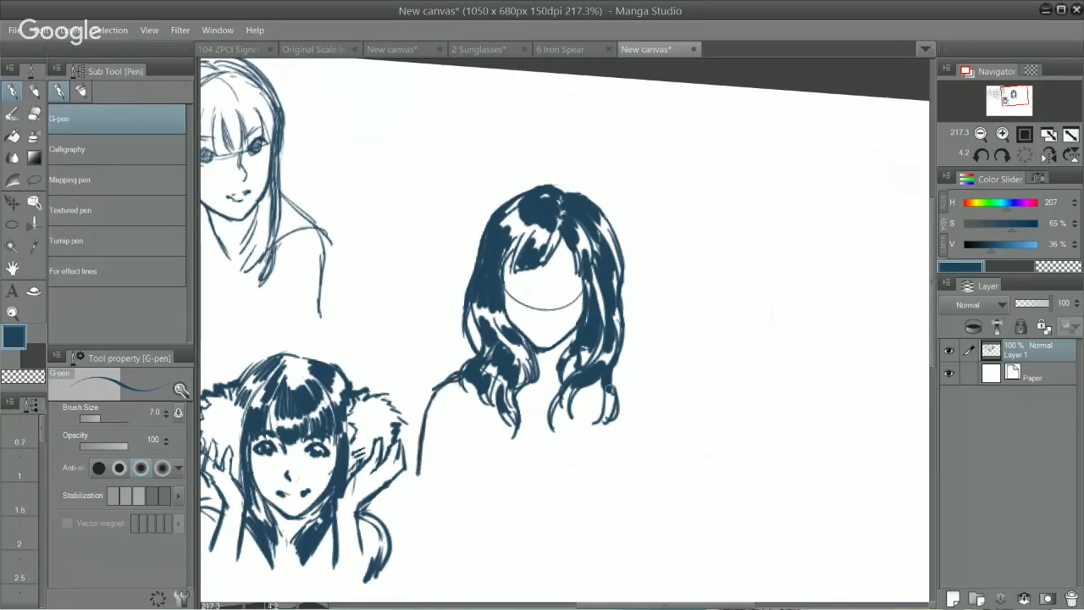
# Draw the right shoulder and arm line and add loose hair strands flicking out on both sides.
pyautogui.moveTo(608, 366); pyautogui.dragTo(638, 418)
pyautogui.moveTo(614, 378); pyautogui.dragTo(637, 407)
pyautogui.moveTo(626, 318)
pyautogui.mouseDown()
pyautogui.moveTo(631, 355)
pyautogui.moveTo(623, 342)
pyautogui.mouseUp()
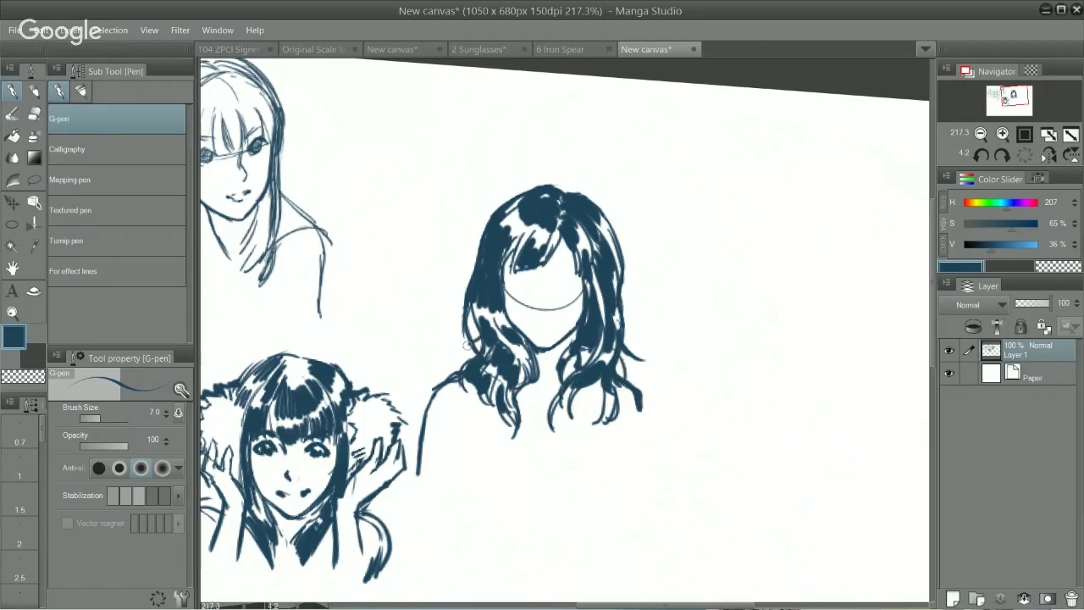
pyautogui.moveTo(466, 342); pyautogui.dragTo(472, 367)
pyautogui.moveTo(637, 396); pyautogui.dragTo(647, 440)
# Reset the canvas rotation, flip the view horizontally and redraw the shoulder on the figure's left side with a fuller curve.
pyautogui.click(1050, 156)
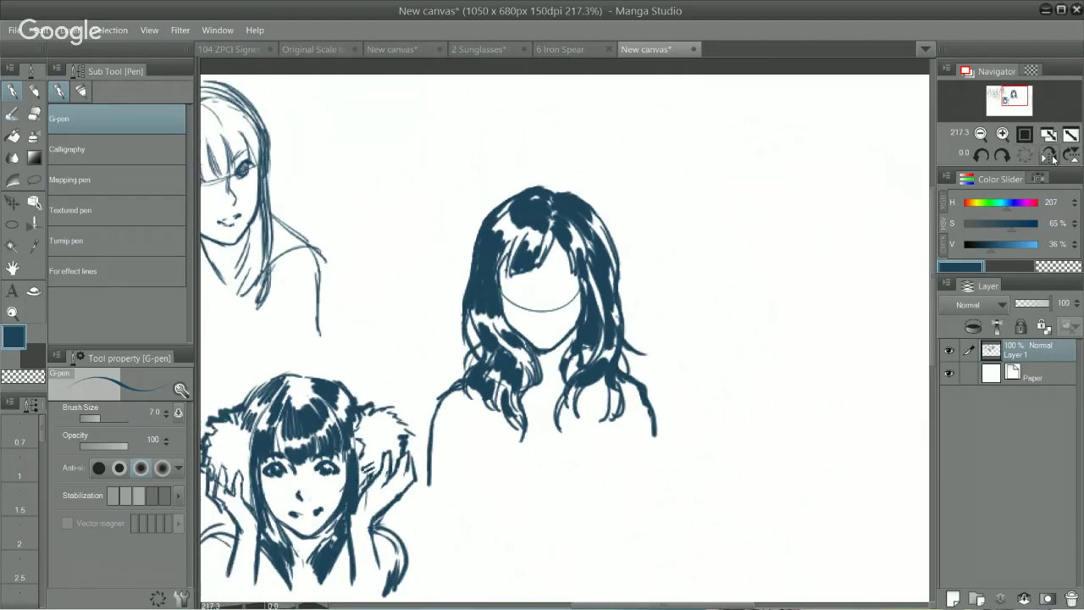
pyautogui.click(1053, 158)
pyautogui.press('e')
pyautogui.moveTo(486, 390)
pyautogui.mouseDown()
pyautogui.moveTo(470, 445)
pyautogui.moveTo(484, 372)
pyautogui.moveTo(455, 388)
pyautogui.moveTo(452, 414)
pyautogui.mouseUp()
pyautogui.press('p')
pyautogui.hotkey('ctrl', 'z')
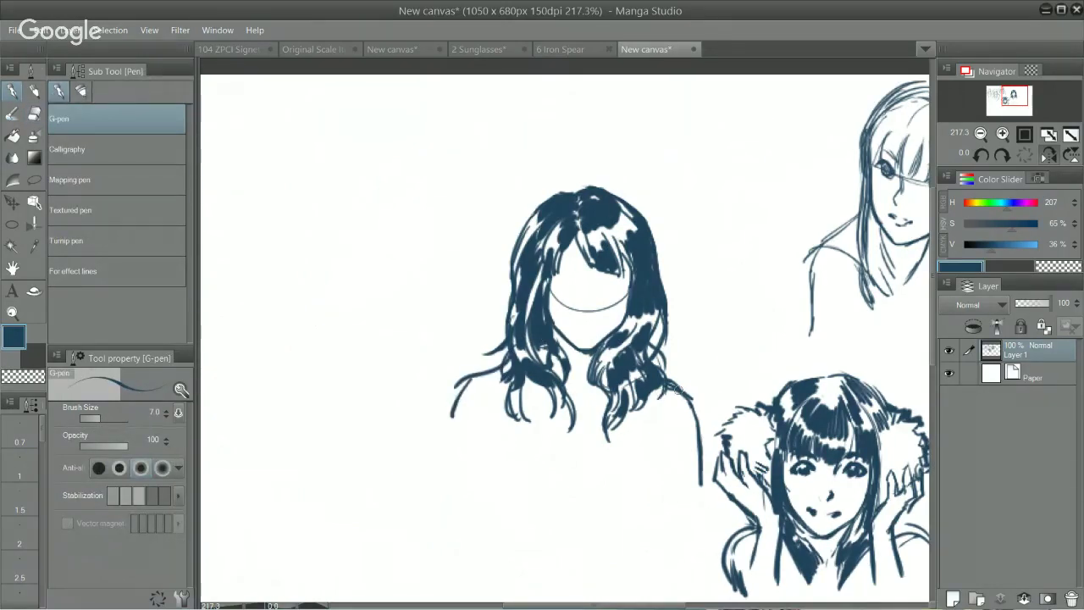
pyautogui.hotkey('ctrl', 'z')
pyautogui.moveTo(485, 366); pyautogui.dragTo(449, 404)
# Erase the lower arm line on the right and the outer end of the left shoulder line.
pyautogui.press('e')
pyautogui.moveTo(667, 380)
pyautogui.mouseDown()
pyautogui.moveTo(688, 433)
pyautogui.moveTo(694, 387)
pyautogui.moveTo(660, 373)
pyautogui.moveTo(690, 395)
pyautogui.mouseUp()
pyautogui.press('p')
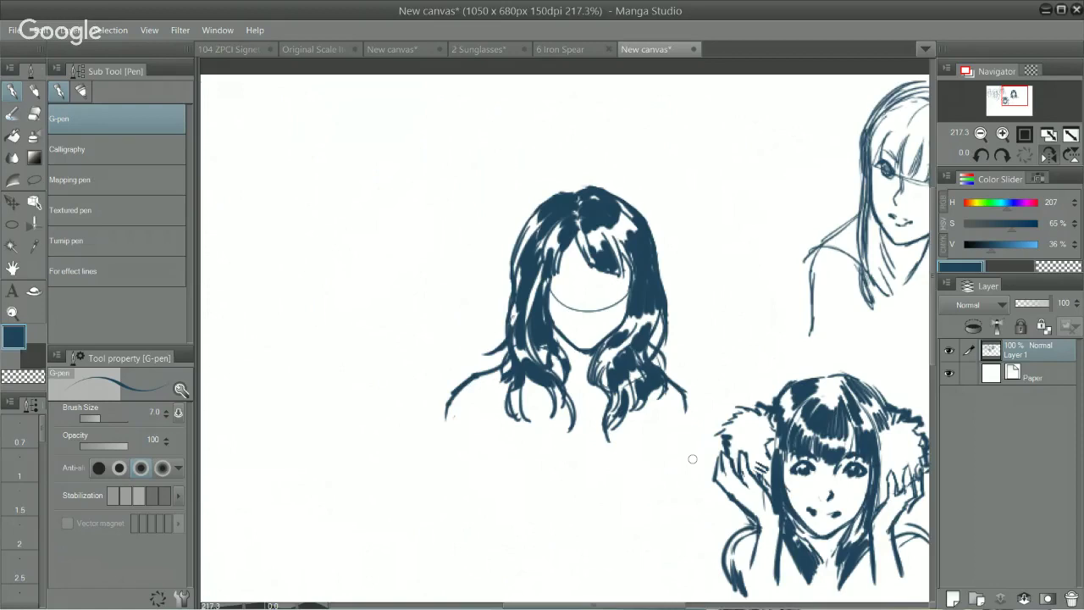
pyautogui.press('e')
pyautogui.moveTo(433, 414)
pyautogui.mouseDown()
pyautogui.moveTo(470, 368)
pyautogui.moveTo(483, 377)
pyautogui.moveTo(459, 415)
pyautogui.mouseUp()
pyautogui.press('p')
# Redraw both upper arm lines down from the shoulders and add short strokes on their inner sides.
pyautogui.moveTo(681, 391); pyautogui.dragTo(692, 430)
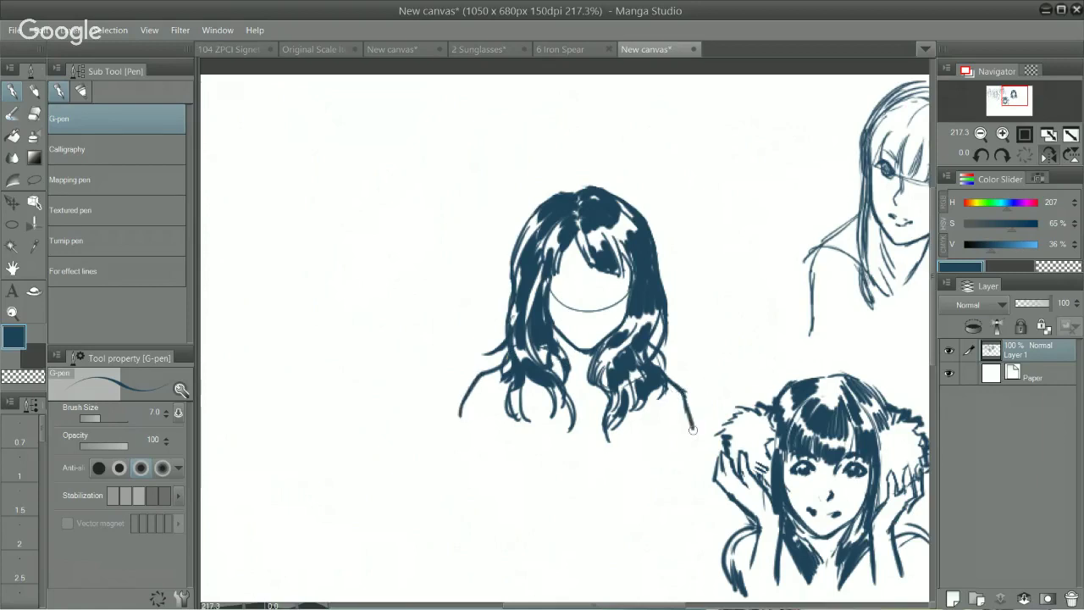
pyautogui.moveTo(679, 390); pyautogui.dragTo(692, 447)
pyautogui.moveTo(476, 379); pyautogui.dragTo(459, 452)
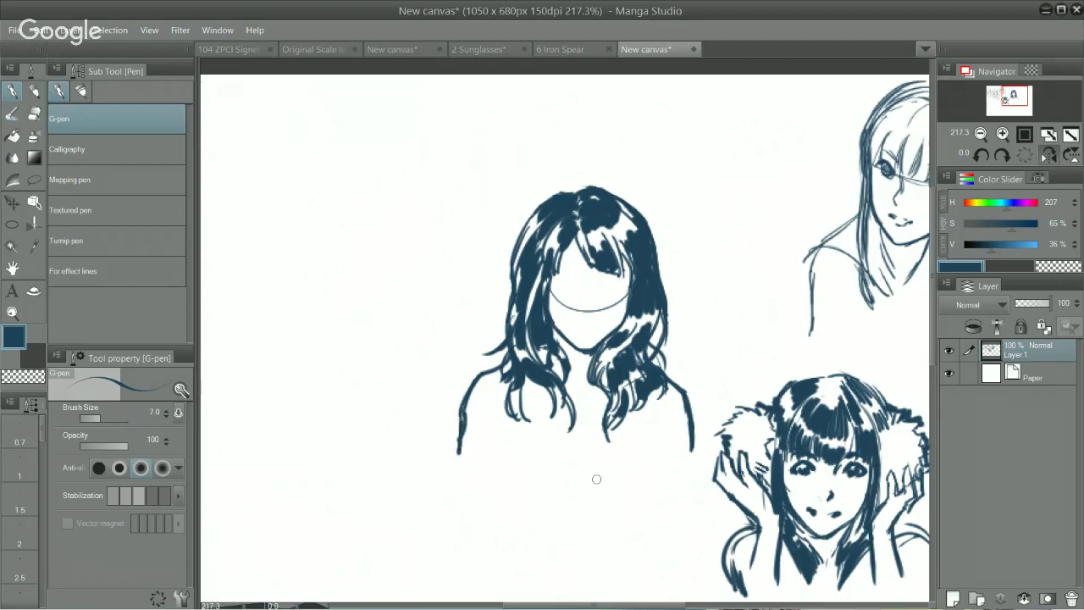
pyautogui.moveTo(458, 451); pyautogui.dragTo(457, 468)
pyautogui.moveTo(486, 378); pyautogui.dragTo(502, 388)
pyautogui.moveTo(679, 392); pyautogui.dragTo(659, 405)
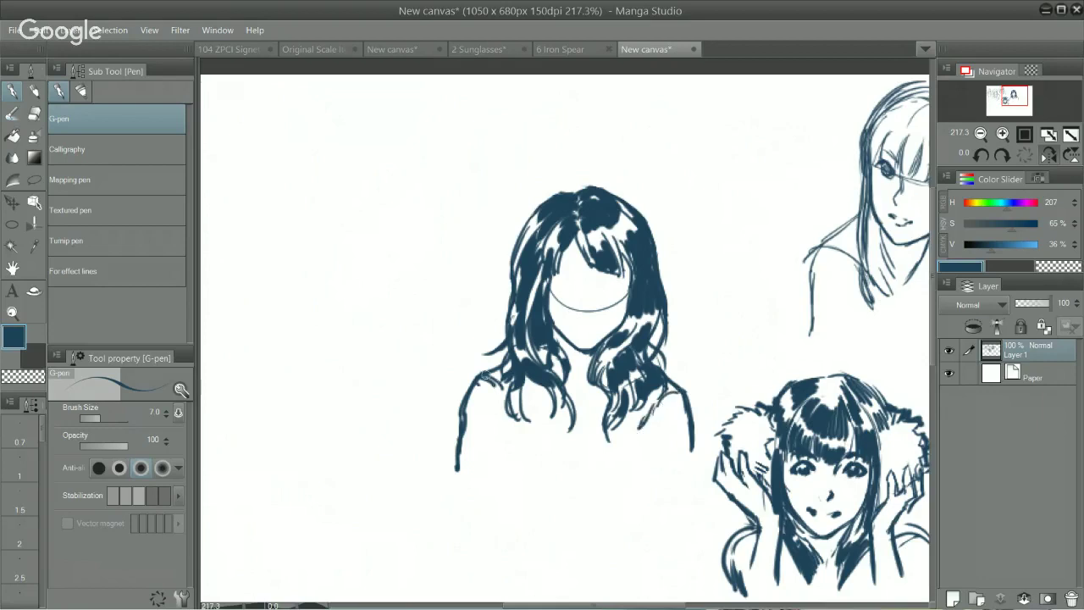
# Flip the view back to normal and fill the lower right curls with solid dark blue.
pyautogui.click(1051, 154)
pyautogui.moveTo(516, 403)
pyautogui.mouseDown()
pyautogui.moveTo(532, 393)
pyautogui.moveTo(557, 413)
pyautogui.moveTo(528, 450)
pyautogui.mouseUp()
pyautogui.hotkey('ctrl', 'z')
pyautogui.hotkey('ctrl', 'z')
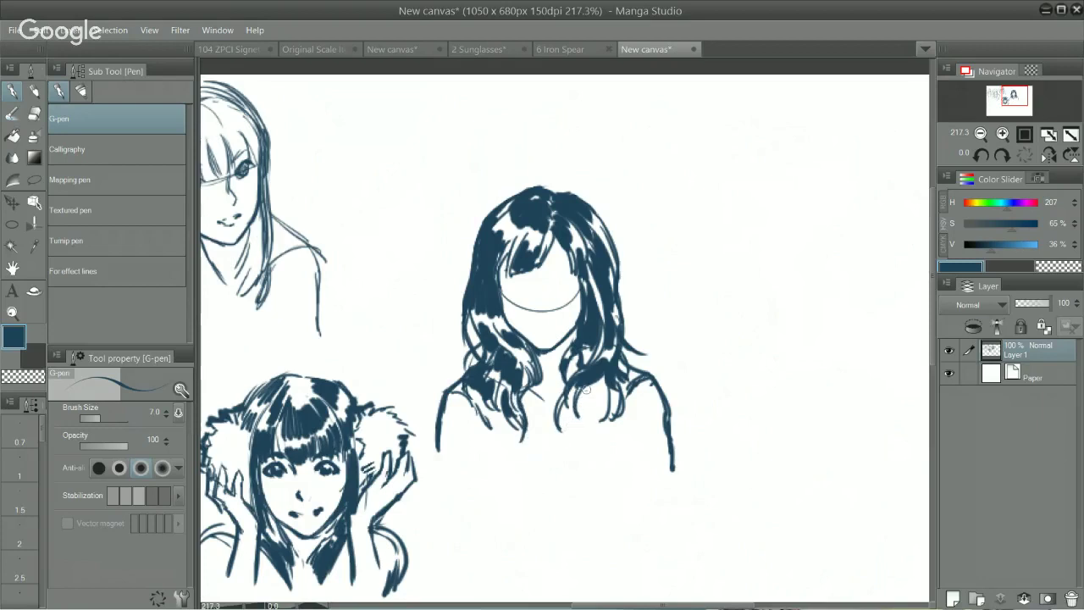
pyautogui.moveTo(589, 386)
pyautogui.mouseDown()
pyautogui.moveTo(583, 406)
pyautogui.moveTo(596, 391)
pyautogui.moveTo(603, 398)
pyautogui.moveTo(589, 406)
pyautogui.mouseUp()
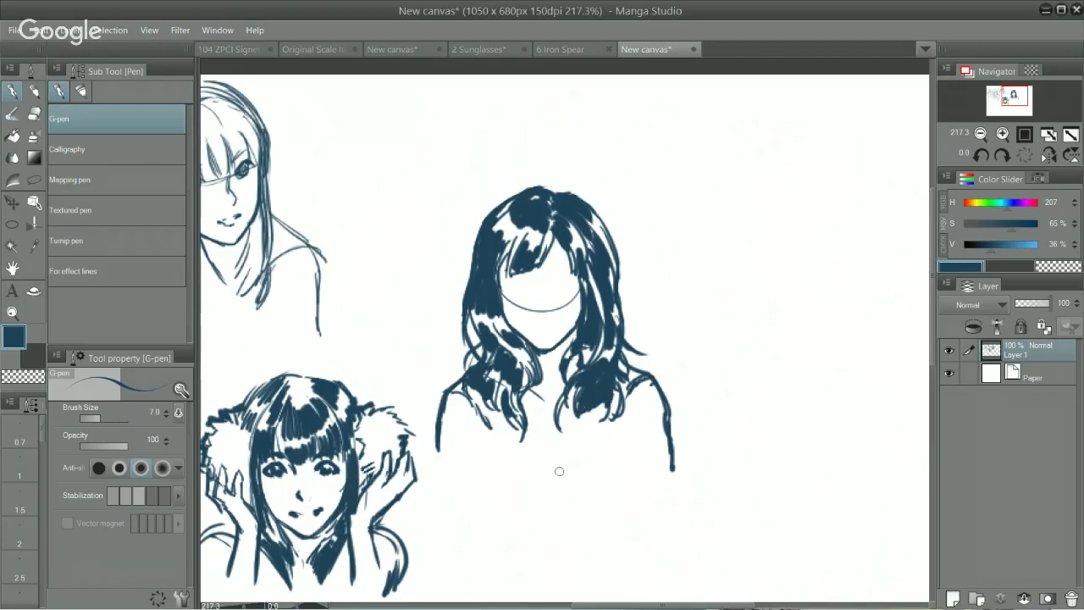
# Draw the long front edges of an open jacket, its left lapel line and a rounded neckline between them.
pyautogui.moveTo(572, 429); pyautogui.dragTo(560, 553)
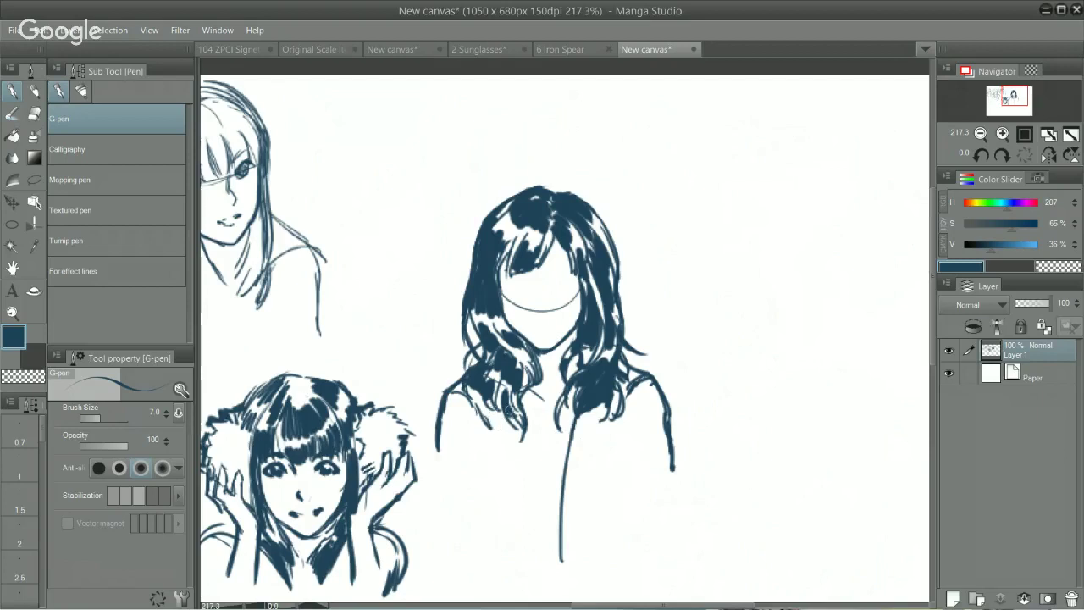
pyautogui.moveTo(508, 409); pyautogui.dragTo(534, 561)
pyautogui.moveTo(517, 430); pyautogui.dragTo(528, 537)
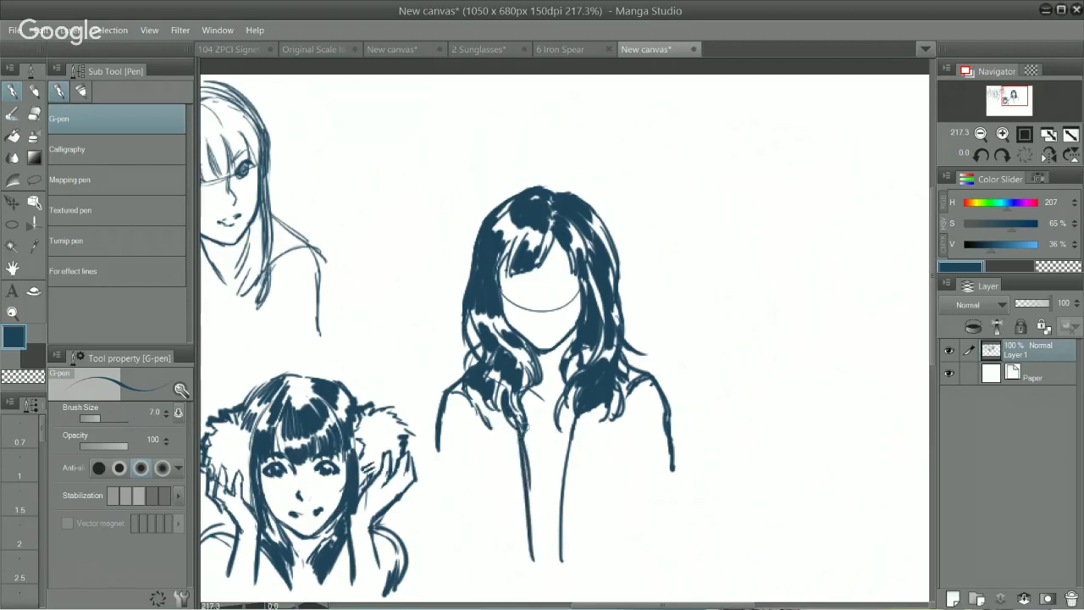
pyautogui.moveTo(525, 436); pyautogui.dragTo(553, 440)
pyautogui.moveTo(593, 404); pyautogui.dragTo(577, 529)
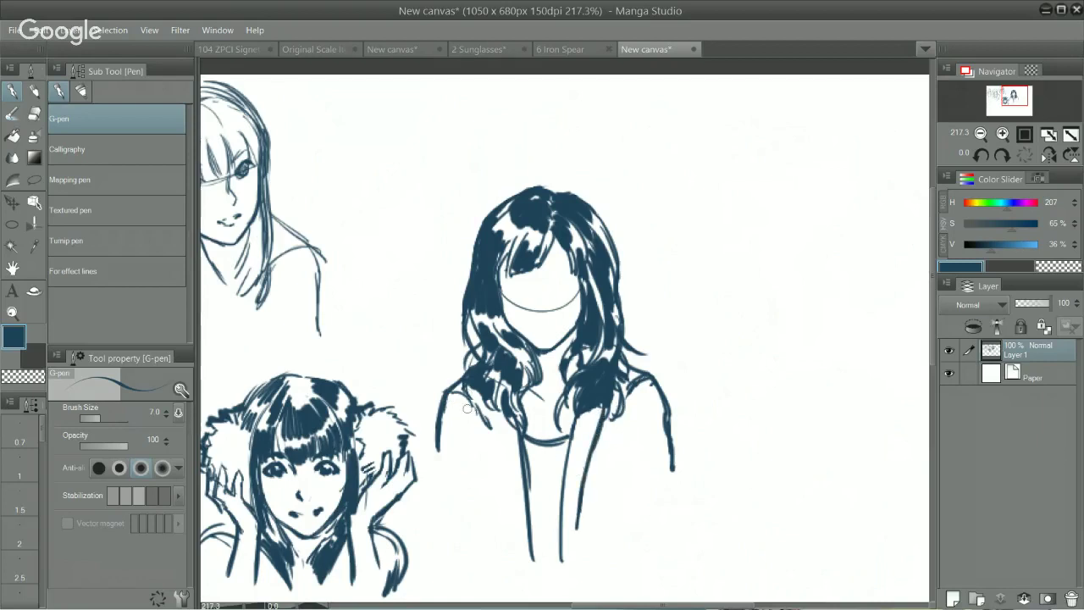
pyautogui.moveTo(456, 397)
pyautogui.mouseDown()
pyautogui.moveTo(458, 412)
pyautogui.moveTo(527, 479)
pyautogui.moveTo(525, 493)
pyautogui.mouseUp()
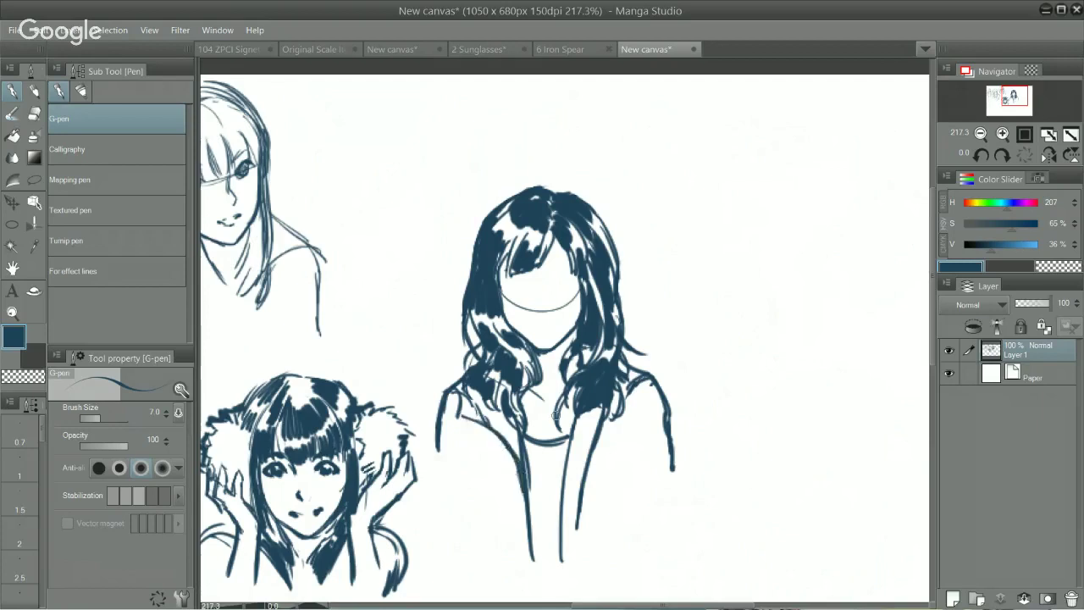
# Draw the two eyebrows on the blank face just under the bangs.
pyautogui.scroll(2, 569, 337)
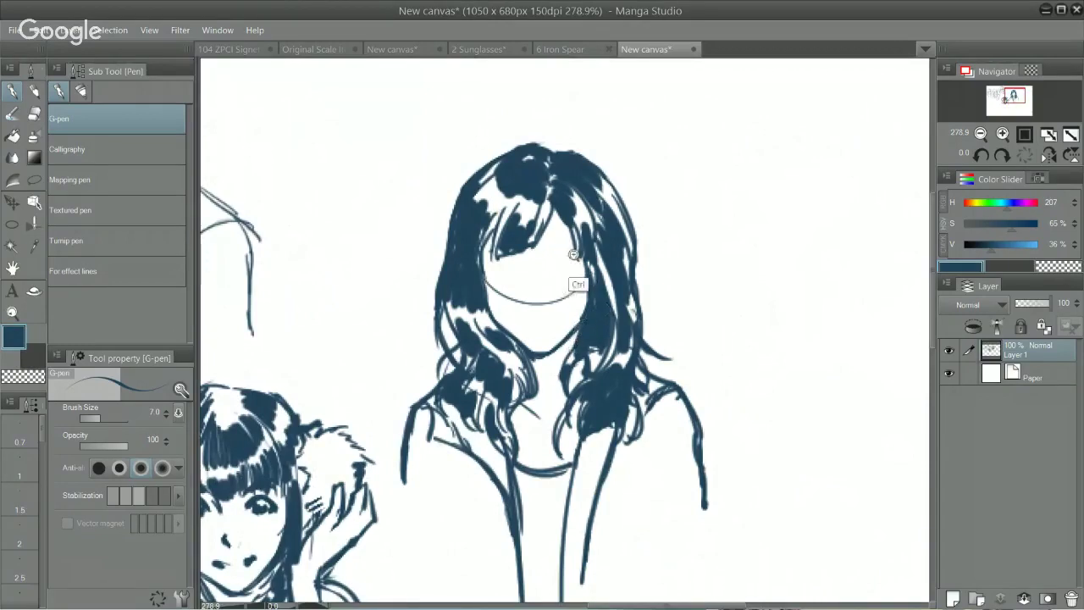
pyautogui.scroll(1, 574, 254)
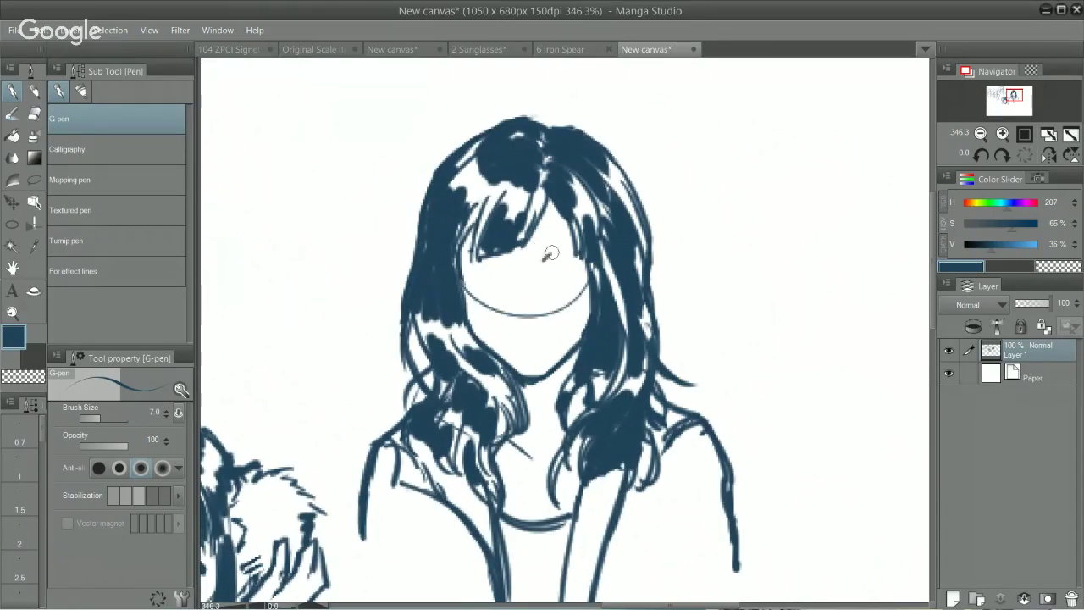
pyautogui.moveTo(547, 261); pyautogui.dragTo(581, 255)
pyautogui.hotkey('ctrl', 'z')
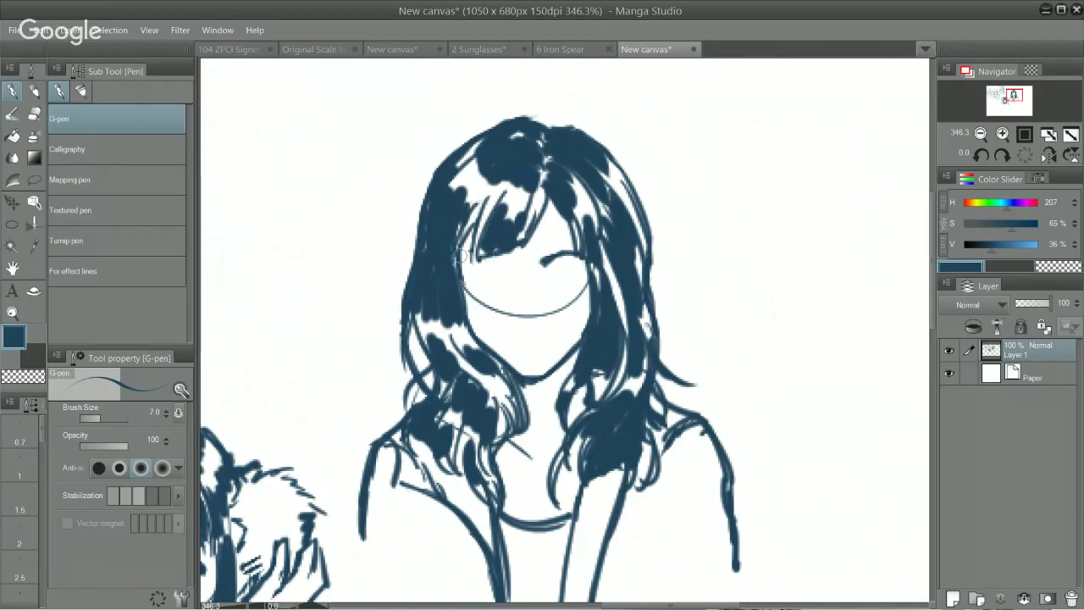
pyautogui.moveTo(458, 254); pyautogui.dragTo(506, 269)
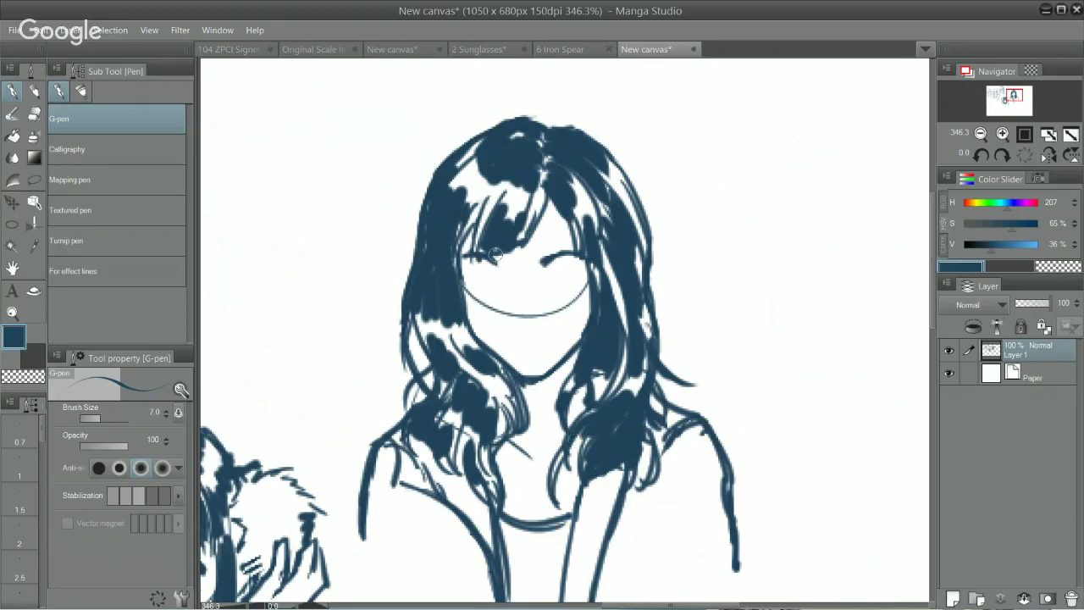
pyautogui.moveTo(495, 257); pyautogui.dragTo(499, 263)
# Sketch the curved upper eyelids of both eyes beneath the eyebrows, undoing misplaced strokes.
pyautogui.moveTo(562, 270)
pyautogui.mouseDown()
pyautogui.moveTo(542, 278)
pyautogui.moveTo(580, 274)
pyautogui.moveTo(549, 278)
pyautogui.moveTo(559, 266)
pyautogui.mouseUp()
pyautogui.hotkey('ctrl', 'z')
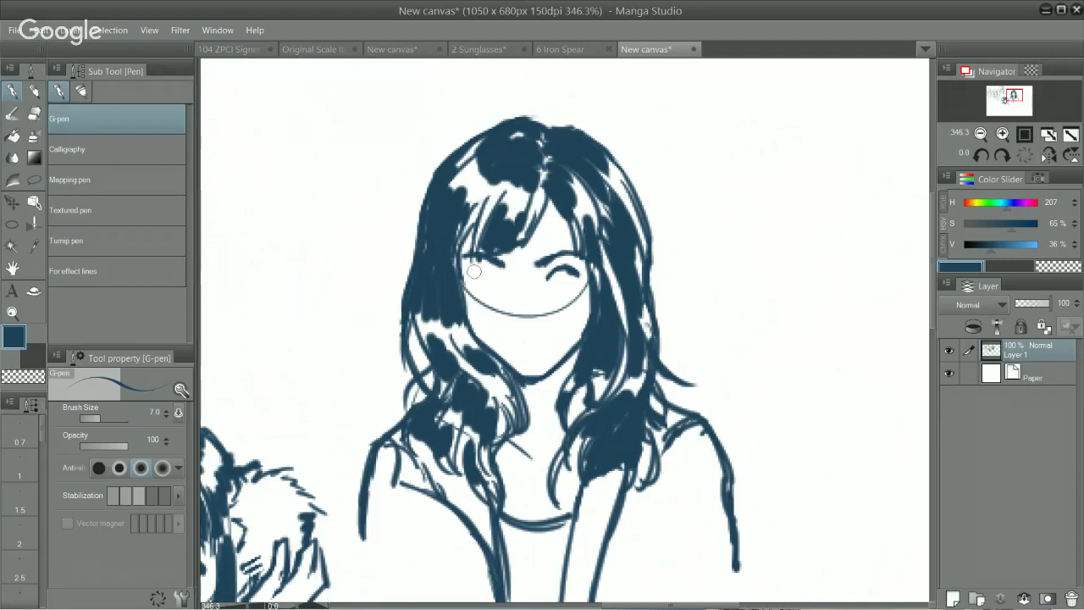
pyautogui.moveTo(472, 271)
pyautogui.mouseDown()
pyautogui.moveTo(507, 280)
pyautogui.moveTo(485, 266)
pyautogui.mouseUp()
pyautogui.moveTo(489, 267); pyautogui.dragTo(501, 280)
pyautogui.hotkey('ctrl', 'z')
pyautogui.hotkey('ctrl', 'z')
# Undo the unwanted eye strokes and draw the irises of both eyes.
pyautogui.moveTo(563, 281)
pyautogui.mouseDown()
pyautogui.moveTo(574, 281)
pyautogui.moveTo(567, 289)
pyautogui.mouseUp()
pyautogui.hotkey('ctrl', 'z')
pyautogui.hotkey('ctrl', 'z')
pyautogui.hotkey('ctrl', 'z')
pyautogui.hotkey('ctrl', 'z')
pyautogui.moveTo(482, 268); pyautogui.dragTo(486, 284)
pyautogui.moveTo(559, 270); pyautogui.dragTo(566, 286)
# Trim the inner end of the right eyebrow with transparent color and redraw the brow in dark blue.
pyautogui.press('c')
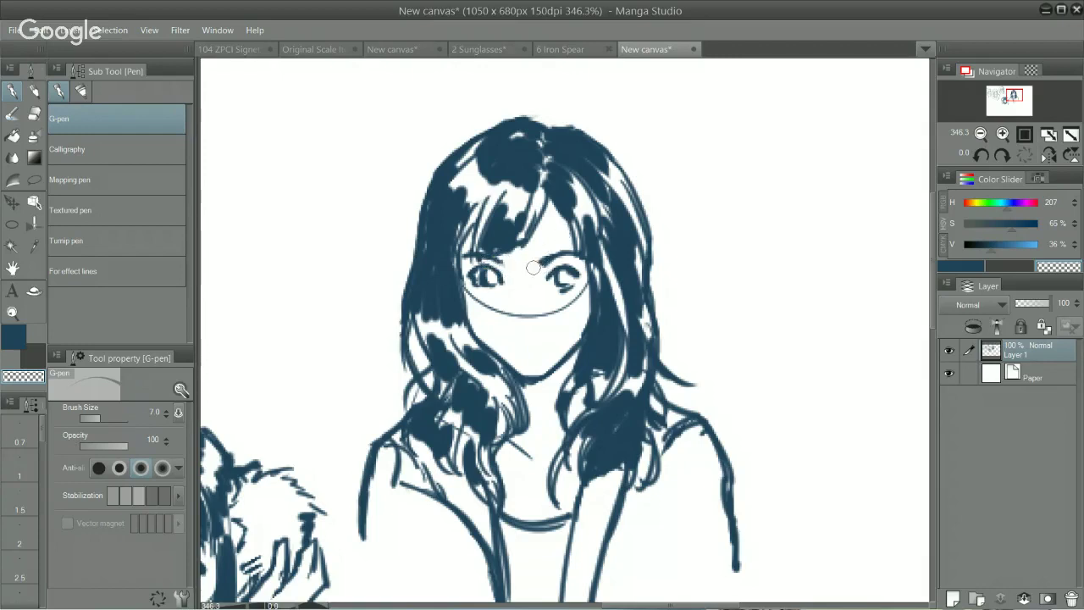
pyautogui.press('c')
pyautogui.moveTo(541, 262); pyautogui.dragTo(571, 254)
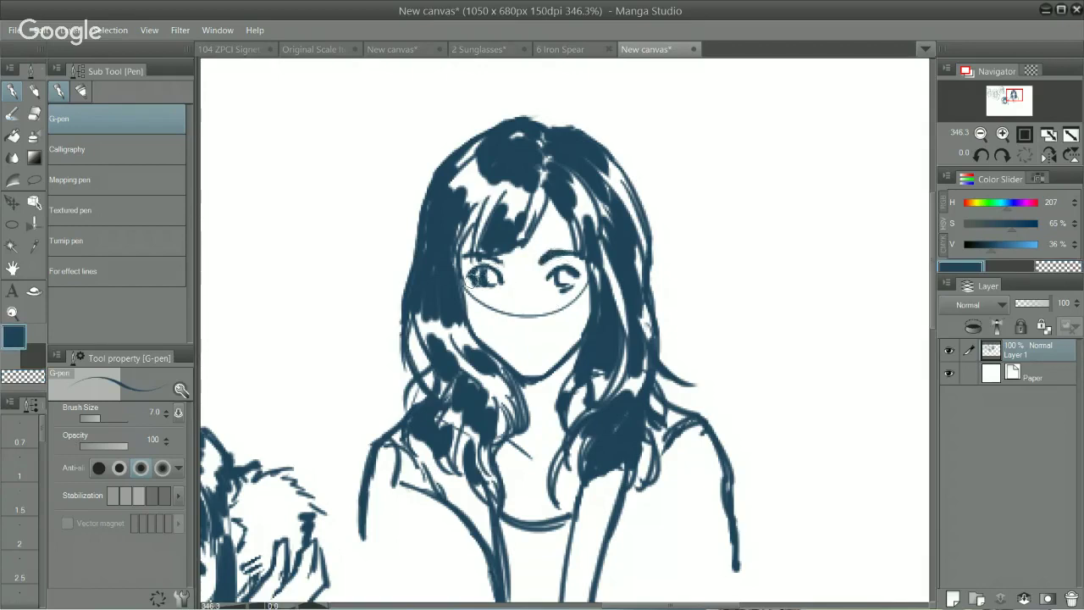
# Touch up the left iris and draw small marks for the nose bridge and nose tip.
pyautogui.moveTo(472, 279); pyautogui.dragTo(481, 286)
pyautogui.hotkey('ctrl', 'z')
pyautogui.moveTo(515, 323); pyautogui.dragTo(525, 333)
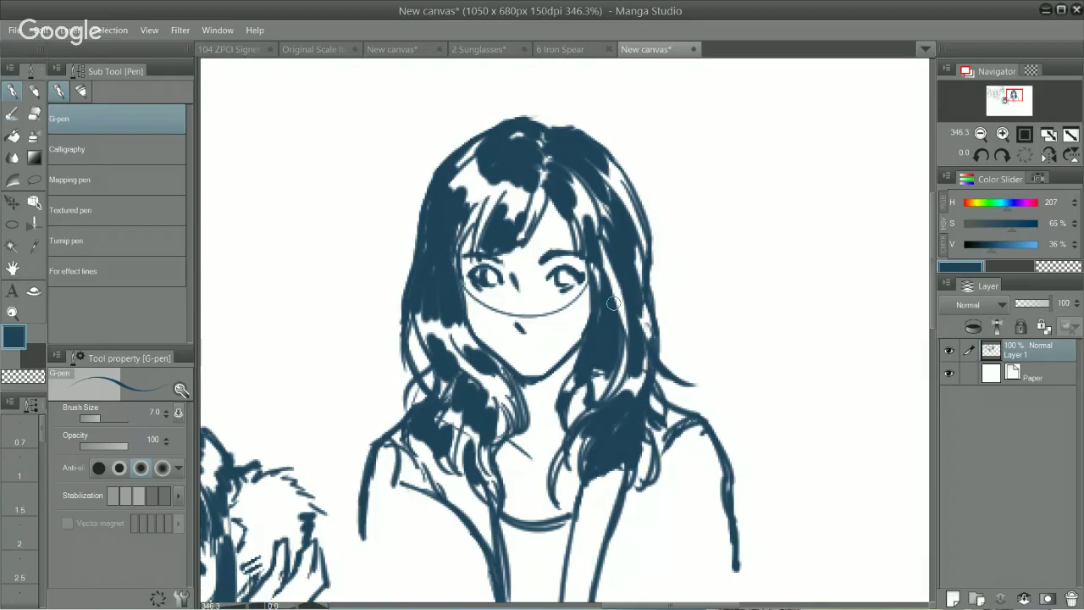
pyautogui.press('ctrl')
pyautogui.press('shift')
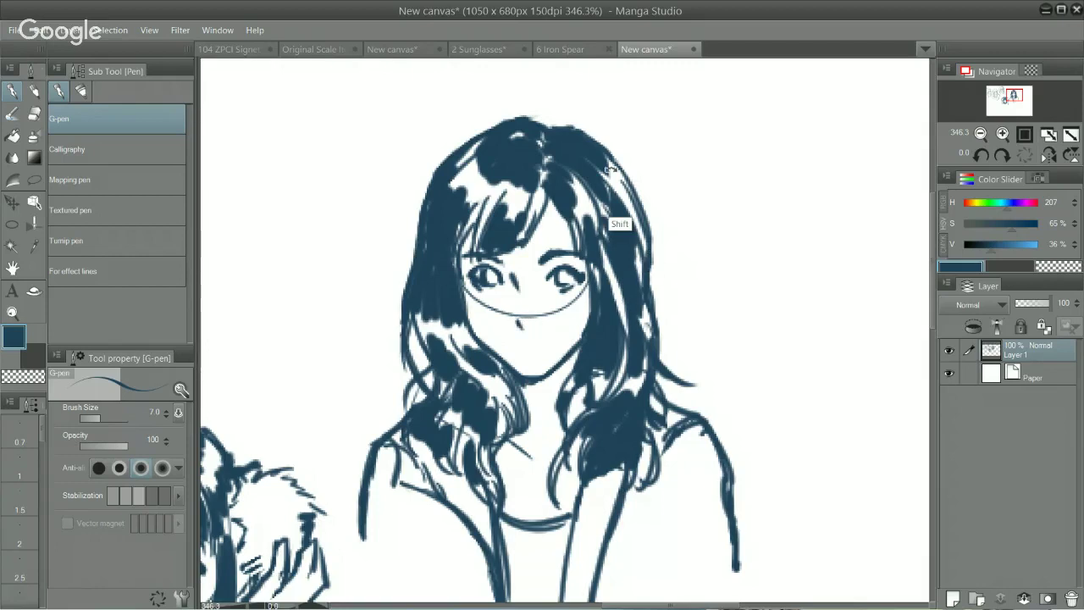
# Mark the mouth with two small dots for its corners below the nose.
pyautogui.moveTo(625, 212); pyautogui.dragTo(555, 346)
pyautogui.click(555, 346)
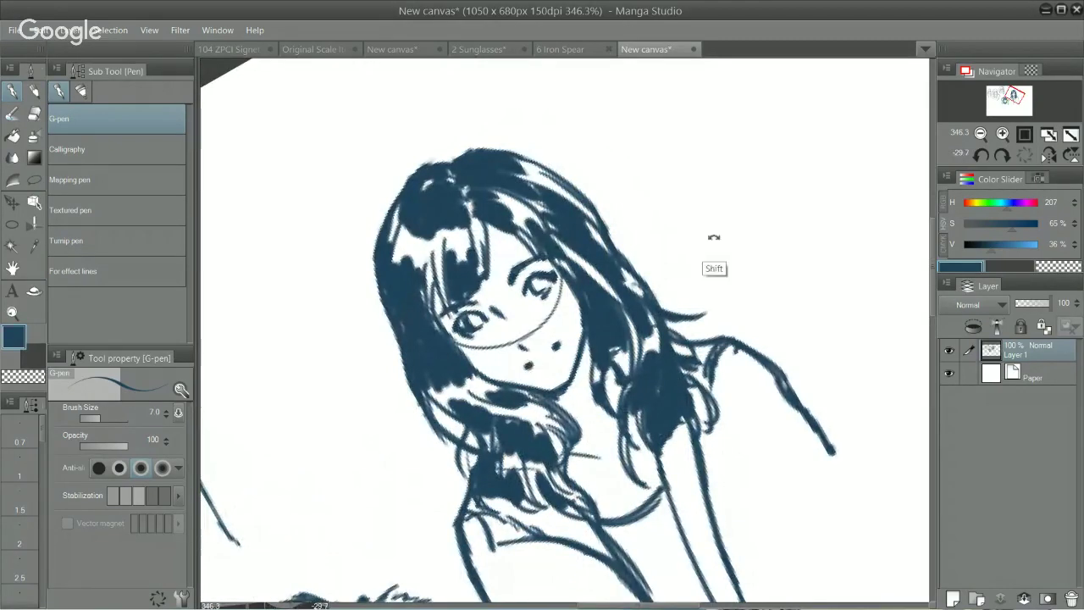
pyautogui.moveTo(711, 237); pyautogui.dragTo(673, 353)
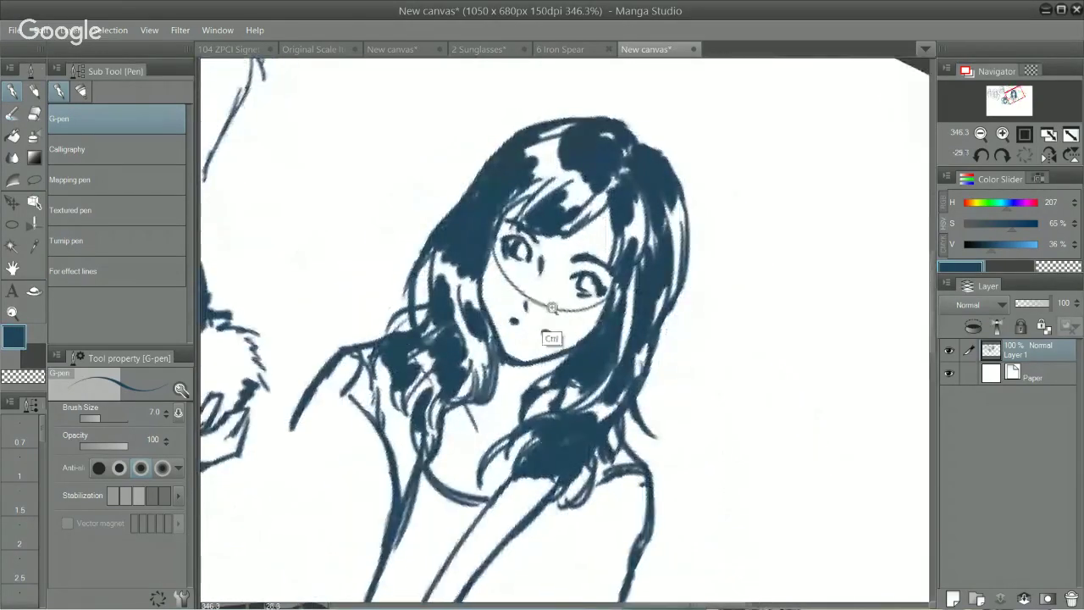
pyautogui.moveTo(553, 308); pyautogui.dragTo(415, 312)
pyautogui.moveTo(702, 237); pyautogui.dragTo(659, 194)
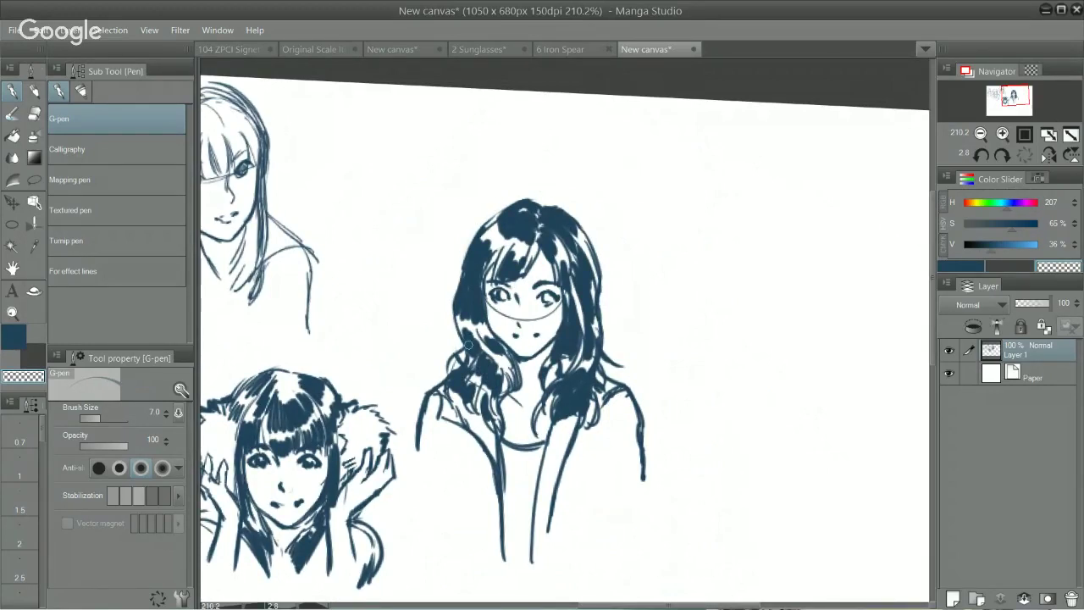
# Touch up the outer edge of the wavy hair above the left shoulder in dark blue.
pyautogui.press('c')
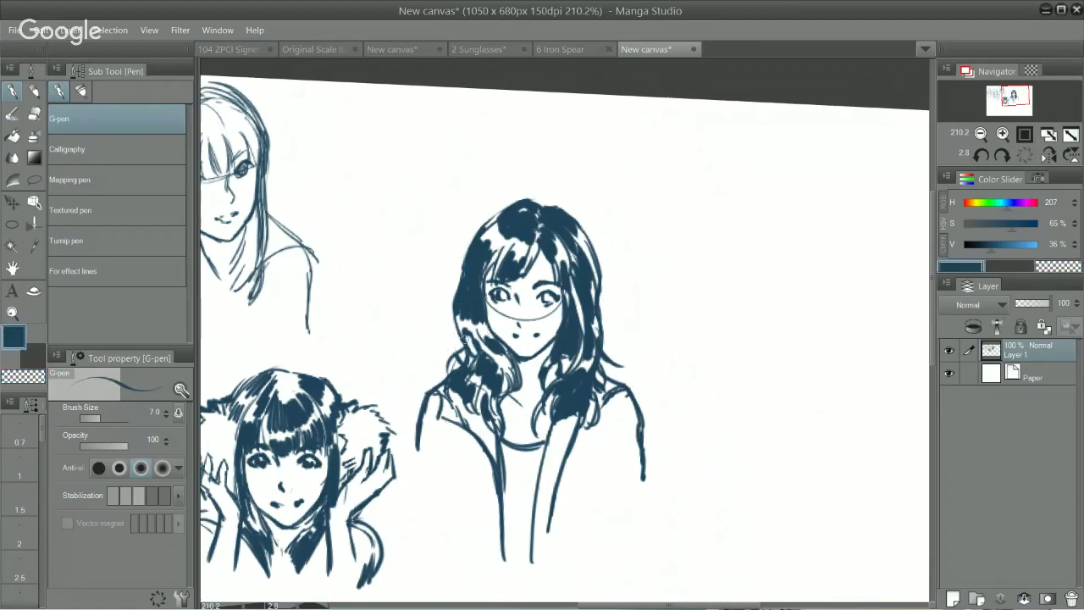
pyautogui.moveTo(467, 338); pyautogui.dragTo(480, 354)
pyautogui.press('space')
pyautogui.moveTo(587, 473); pyautogui.dragTo(588, 448)
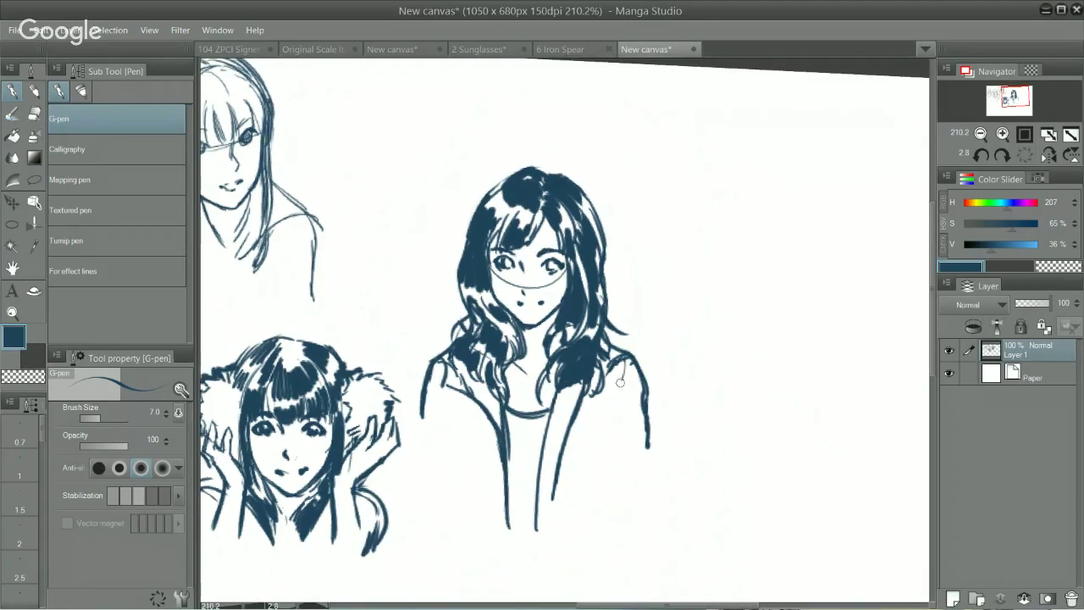
# Draw the armhole seams on both sides of the jacket and add fold lines on the right sleeve.
pyautogui.moveTo(620, 382); pyautogui.dragTo(603, 467)
pyautogui.moveTo(610, 429)
pyautogui.mouseDown()
pyautogui.moveTo(646, 402)
pyautogui.moveTo(611, 448)
pyautogui.moveTo(636, 468)
pyautogui.mouseUp()
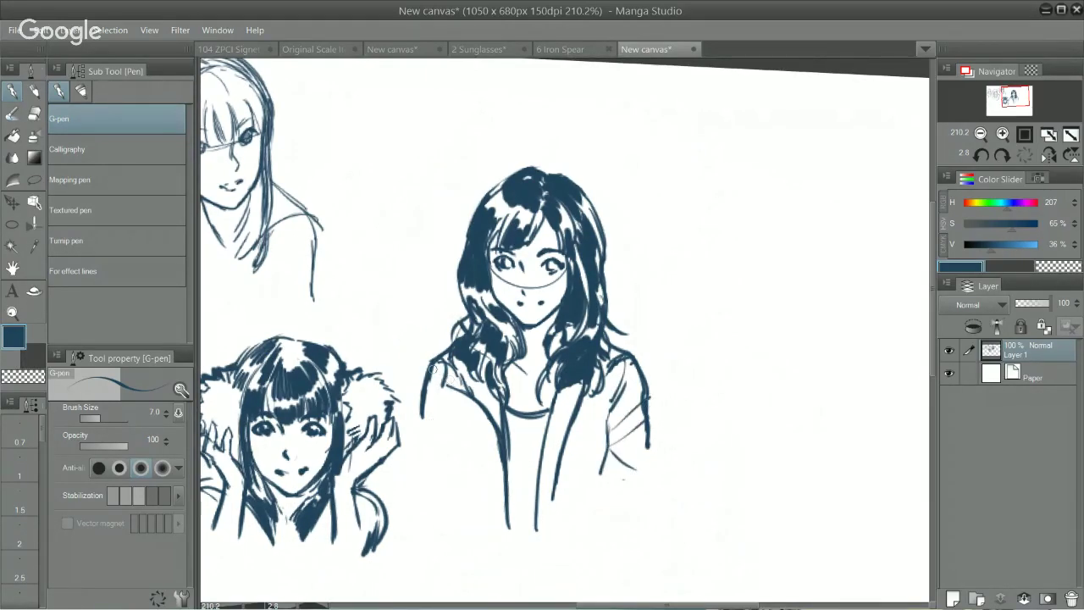
pyautogui.moveTo(433, 370)
pyautogui.mouseDown()
pyautogui.moveTo(457, 398)
pyautogui.moveTo(454, 440)
pyautogui.mouseUp()
pyautogui.moveTo(464, 403); pyautogui.dragTo(454, 466)
# Draw pointed pocket flaps on both chest panels of the jacket and add a short stroke at the neck.
pyautogui.moveTo(459, 436)
pyautogui.mouseDown()
pyautogui.moveTo(495, 446)
pyautogui.moveTo(493, 475)
pyautogui.moveTo(464, 465)
pyautogui.mouseUp()
pyautogui.moveTo(472, 473); pyautogui.dragTo(495, 476)
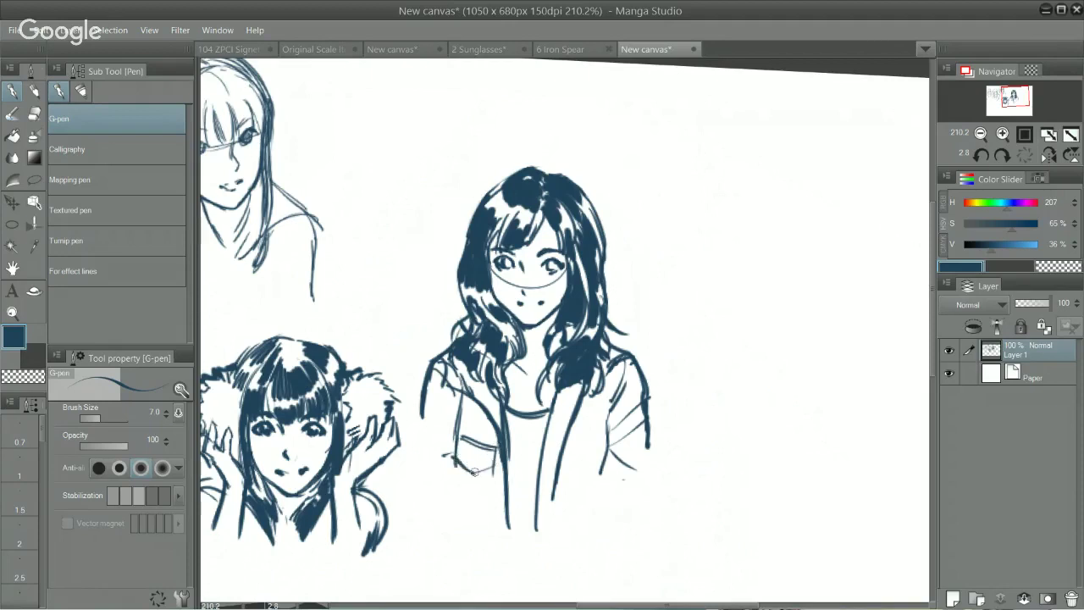
pyautogui.moveTo(561, 448)
pyautogui.mouseDown()
pyautogui.moveTo(601, 447)
pyautogui.moveTo(560, 453)
pyautogui.moveTo(557, 473)
pyautogui.moveTo(556, 464)
pyautogui.moveTo(579, 480)
pyautogui.moveTo(610, 456)
pyautogui.mouseUp()
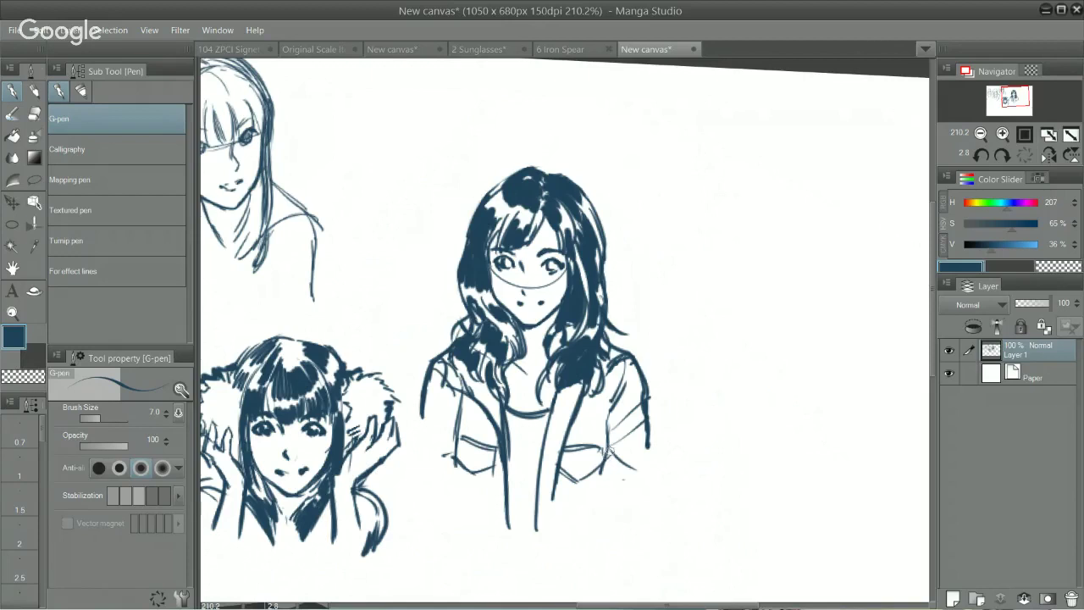
pyautogui.moveTo(511, 376); pyautogui.dragTo(520, 388)
pyautogui.scroll(2, 530, 292)
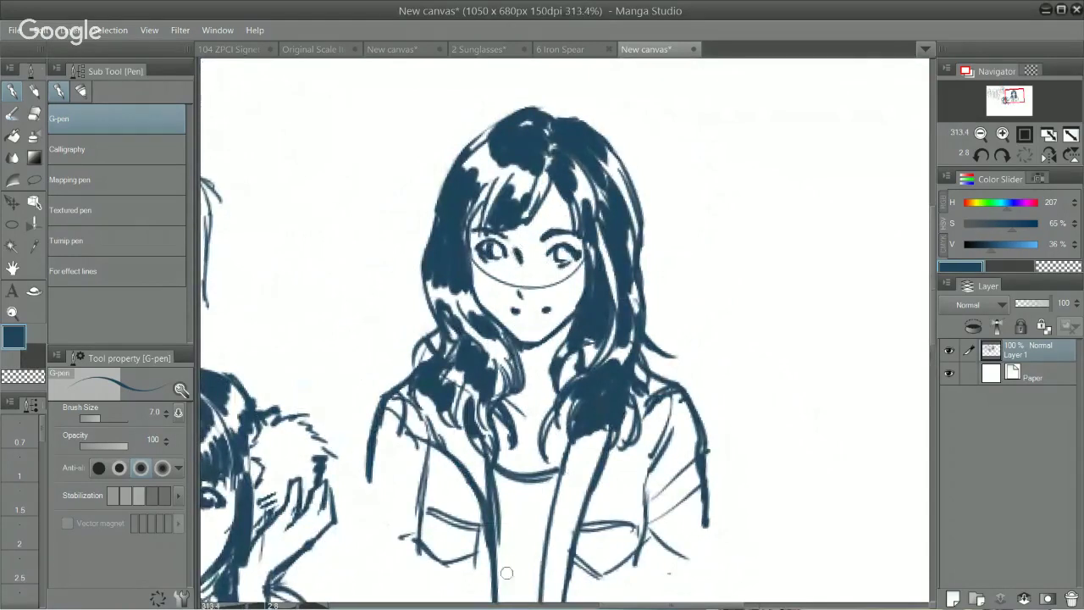
pyautogui.moveTo(528, 563); pyautogui.dragTo(507, 484)
pyautogui.moveTo(519, 348); pyautogui.dragTo(507, 376)
pyautogui.moveTo(559, 360)
pyautogui.mouseDown()
pyautogui.moveTo(510, 431)
pyautogui.moveTo(555, 417)
pyautogui.mouseUp()
pyautogui.moveTo(526, 371)
pyautogui.mouseDown()
pyautogui.moveTo(513, 286)
pyautogui.moveTo(529, 368)
pyautogui.moveTo(484, 315)
pyautogui.mouseUp()
pyautogui.hotkey('ctrl', 'z')
pyautogui.hotkey('ctrl', 'z')
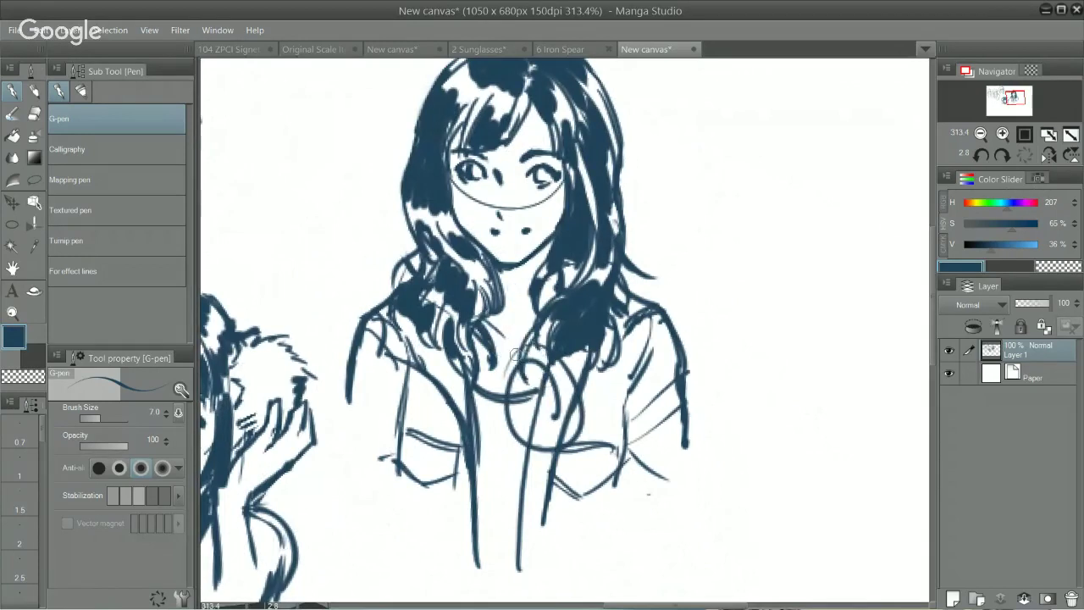
pyautogui.moveTo(521, 364); pyautogui.dragTo(483, 320)
pyautogui.hotkey('ctrl', 'z')
pyautogui.hotkey('ctrl', 'z')
pyautogui.moveTo(540, 403)
pyautogui.mouseDown()
pyautogui.moveTo(531, 415)
pyautogui.moveTo(582, 405)
pyautogui.mouseUp()
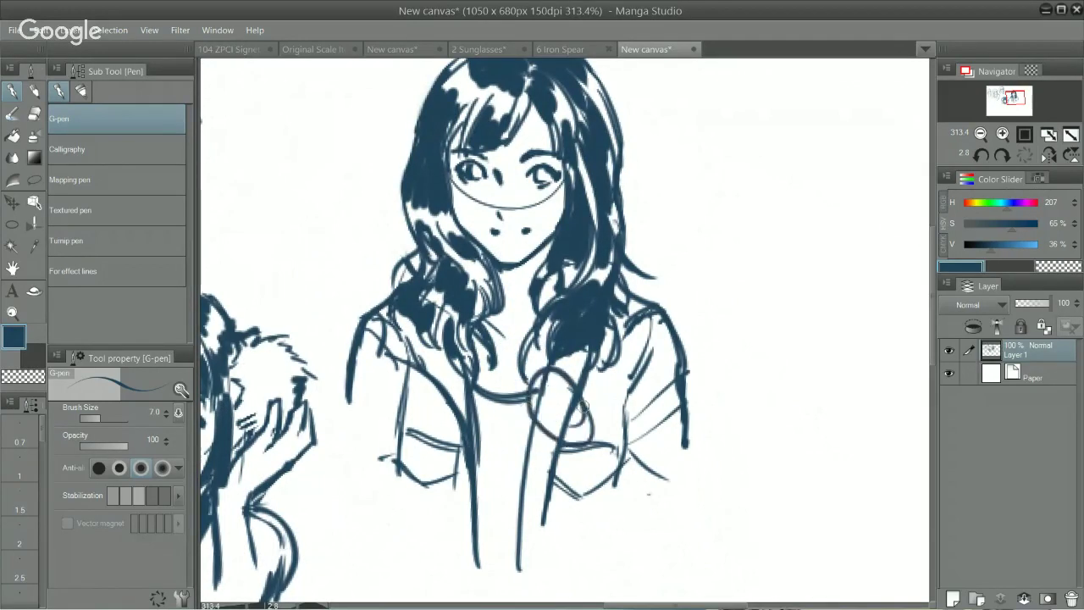
pyautogui.hotkey('ctrl', 'z')
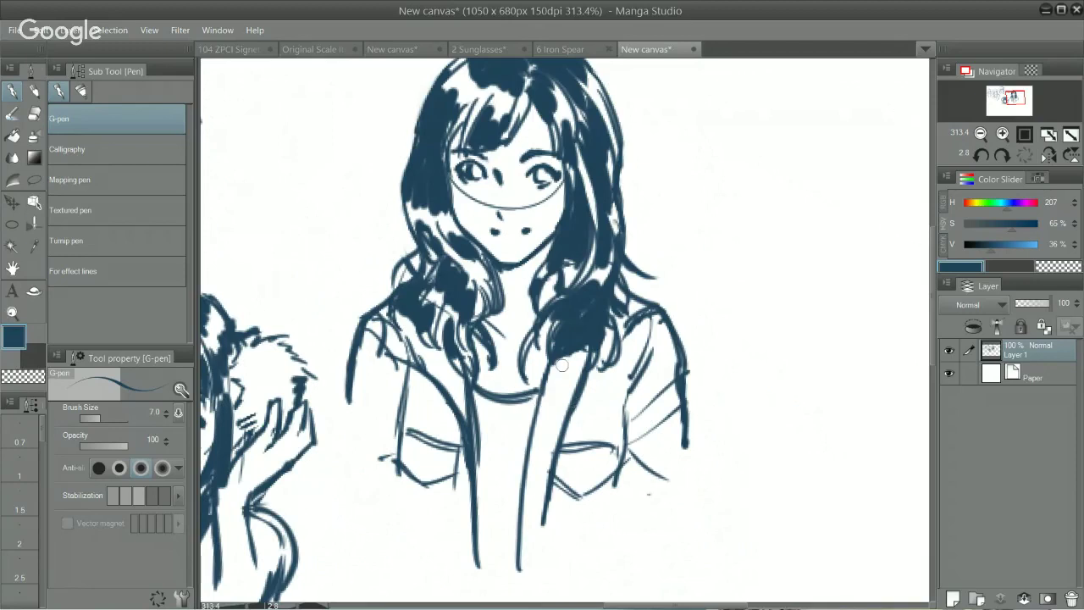
# Erase the jacket edge, neckline and pocket lines on the right side of the chest to make room for a hand.
pyautogui.press('e')
pyautogui.moveTo(517, 339)
pyautogui.mouseDown()
pyautogui.moveTo(549, 417)
pyautogui.moveTo(540, 387)
pyautogui.moveTo(550, 348)
pyautogui.moveTo(543, 395)
pyautogui.moveTo(560, 390)
pyautogui.moveTo(553, 407)
pyautogui.moveTo(585, 452)
pyautogui.moveTo(574, 460)
pyautogui.moveTo(579, 442)
pyautogui.moveTo(610, 475)
pyautogui.mouseUp()
pyautogui.press('p')
pyautogui.moveTo(549, 432); pyautogui.dragTo(581, 502)
pyautogui.hotkey('ctrl', 'z')
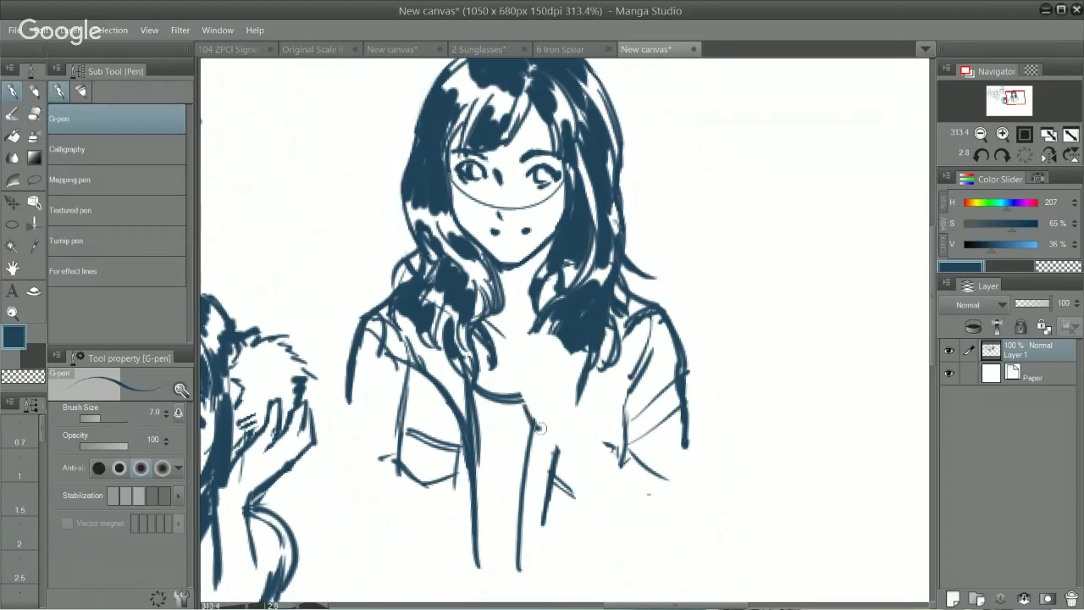
# Draw a raised fist with finger lines and a wrist in the cleared area below the hair, undoing misplaced strokes.
pyautogui.moveTo(539, 426); pyautogui.dragTo(512, 373)
pyautogui.moveTo(524, 334)
pyautogui.mouseDown()
pyautogui.moveTo(500, 385)
pyautogui.moveTo(524, 395)
pyautogui.mouseUp()
pyautogui.moveTo(519, 339)
pyautogui.mouseDown()
pyautogui.moveTo(555, 343)
pyautogui.moveTo(578, 365)
pyautogui.moveTo(589, 434)
pyautogui.mouseUp()
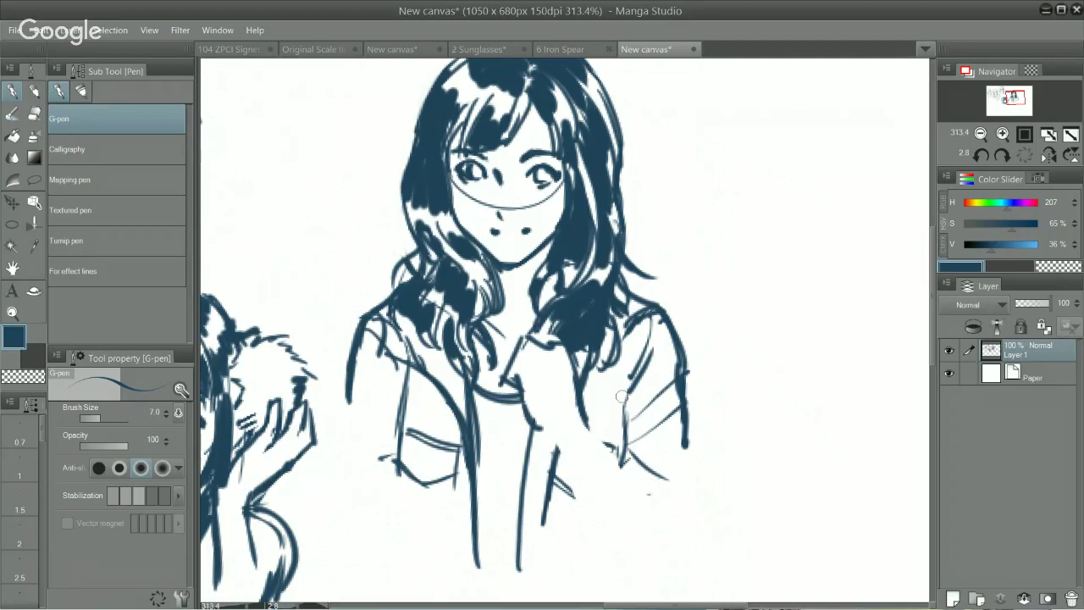
pyautogui.moveTo(501, 377)
pyautogui.mouseDown()
pyautogui.moveTo(531, 402)
pyautogui.moveTo(523, 395)
pyautogui.moveTo(561, 399)
pyautogui.moveTo(542, 396)
pyautogui.moveTo(563, 388)
pyautogui.moveTo(548, 400)
pyautogui.moveTo(558, 401)
pyautogui.moveTo(563, 361)
pyautogui.moveTo(516, 376)
pyautogui.moveTo(541, 350)
pyautogui.mouseUp()
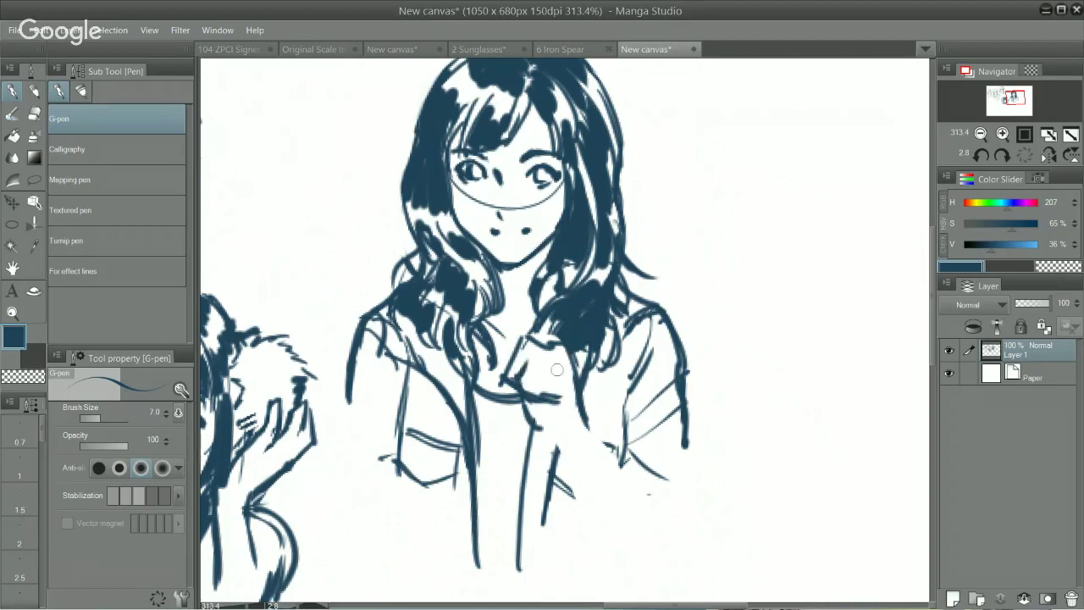
pyautogui.moveTo(565, 389)
pyautogui.mouseDown()
pyautogui.moveTo(547, 425)
pyautogui.moveTo(559, 443)
pyautogui.mouseUp()
pyautogui.hotkey('ctrl', 'z')
pyautogui.hotkey('ctrl', 'z')
pyautogui.hotkey('ctrl', 'z')
# Draw the outer forearm line from the fist down toward the elbow, undoing the unwanted strokes at its lower end.
pyautogui.moveTo(582, 408); pyautogui.dragTo(620, 477)
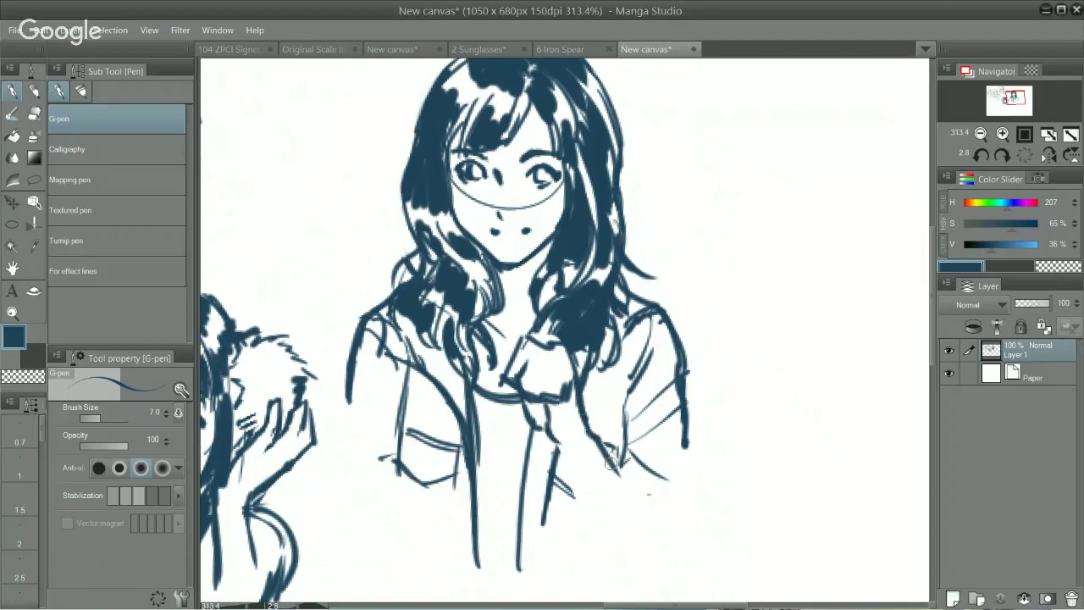
pyautogui.hotkey('ctrl', 'z')
pyautogui.moveTo(546, 433); pyautogui.dragTo(581, 512)
pyautogui.hotkey('ctrl', 'z')
pyautogui.moveTo(594, 437); pyautogui.dragTo(658, 538)
pyautogui.hotkey('ctrl', 'z')
pyautogui.hotkey('ctrl', 'z')
pyautogui.moveTo(626, 492); pyautogui.dragTo(674, 536)
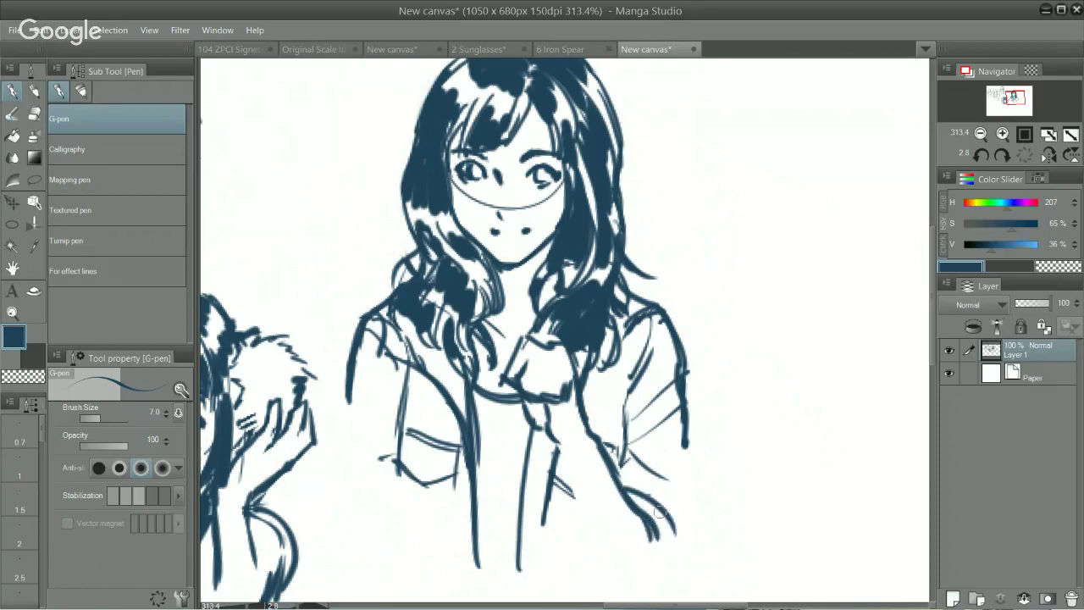
pyautogui.hotkey('ctrl', 'z')
pyautogui.hotkey('ctrl', 'z')
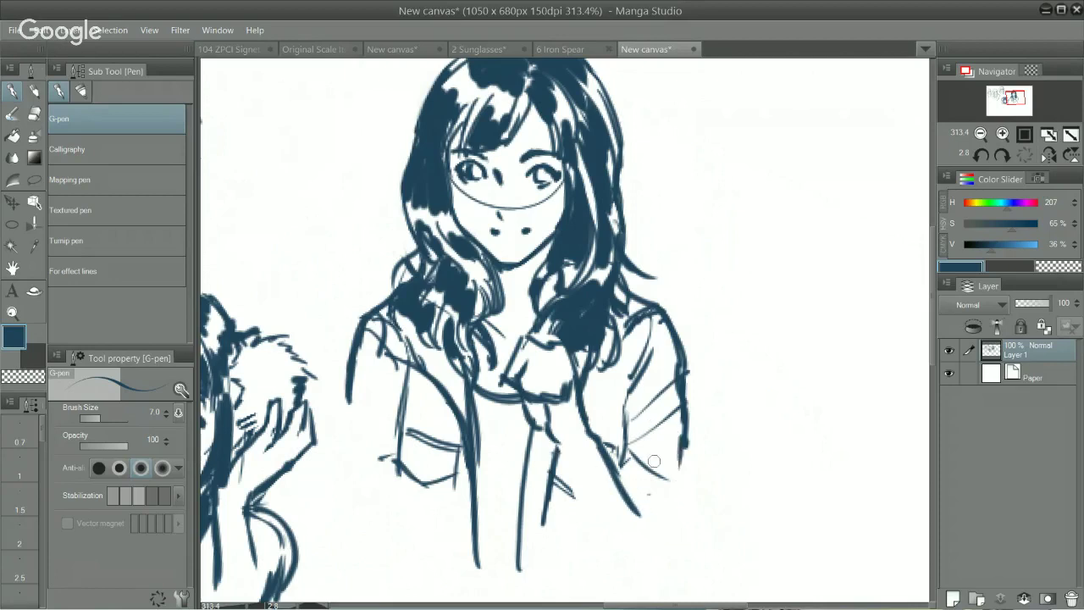
pyautogui.hotkey('ctrl', 'z')
# Remove the curved guideline across the face with transparent color and draw the nose bridge line in dark blue.
pyautogui.press('c')
pyautogui.moveTo(463, 191)
pyautogui.mouseDown()
pyautogui.moveTo(456, 184)
pyautogui.moveTo(484, 203)
pyautogui.moveTo(534, 208)
pyautogui.moveTo(549, 195)
pyautogui.moveTo(535, 209)
pyautogui.mouseUp()
pyautogui.press('c')
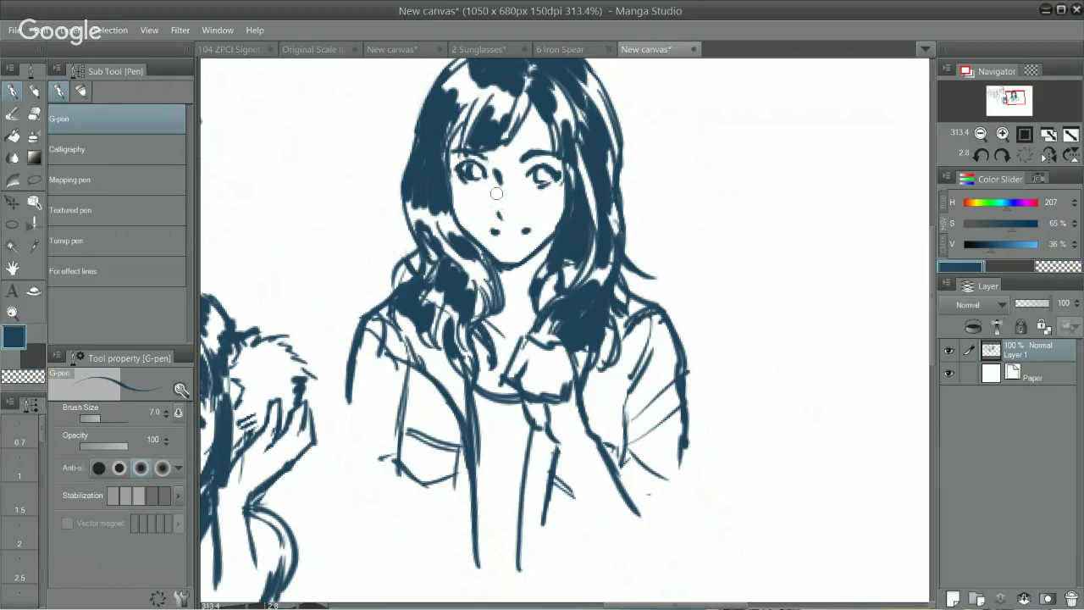
pyautogui.moveTo(497, 179); pyautogui.dragTo(499, 214)
# Strengthen the fist's edge and the jacket's armhole seams, adding fold strokes inside the left sleeve.
pyautogui.scroll(-1, 662, 426)
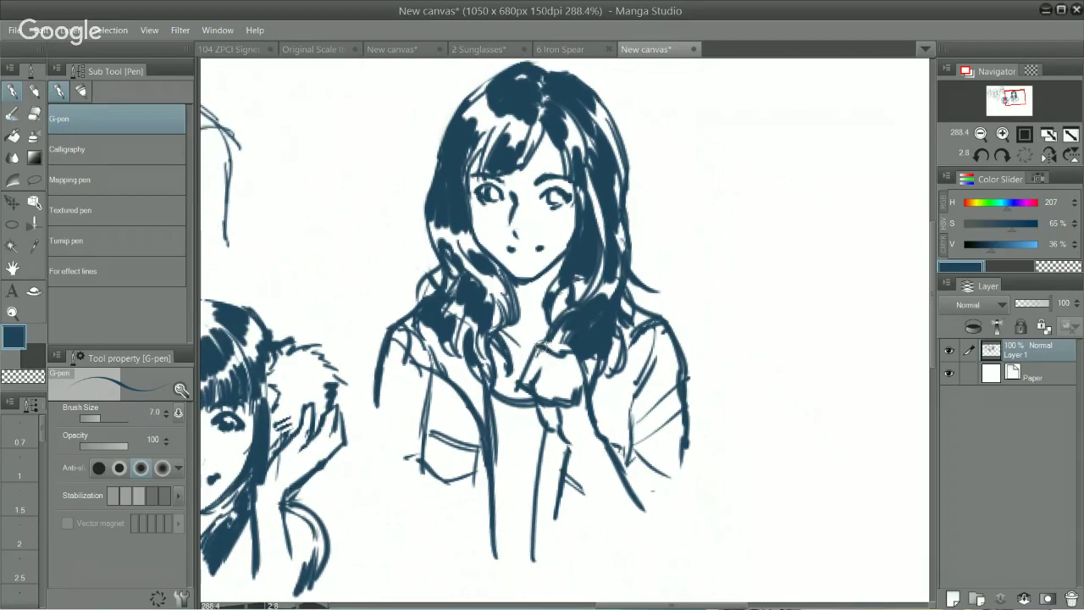
pyautogui.moveTo(542, 345); pyautogui.dragTo(521, 373)
pyautogui.moveTo(410, 381)
pyautogui.mouseDown()
pyautogui.moveTo(392, 372)
pyautogui.moveTo(415, 422)
pyautogui.moveTo(420, 411)
pyautogui.mouseUp()
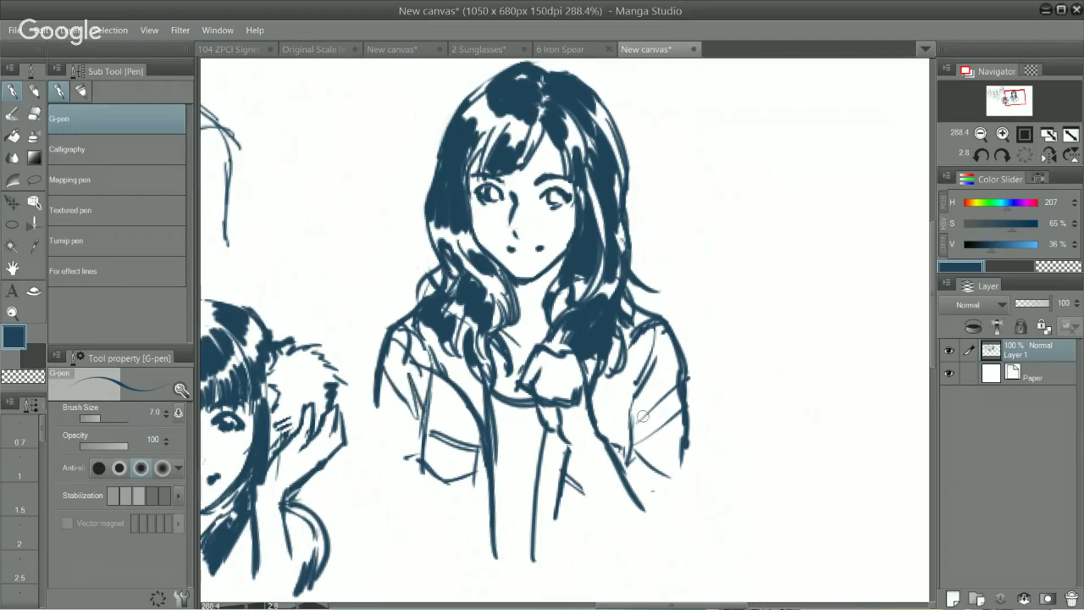
pyautogui.moveTo(631, 400); pyautogui.dragTo(632, 427)
pyautogui.moveTo(634, 423); pyautogui.dragTo(654, 404)
pyautogui.moveTo(419, 404); pyautogui.dragTo(426, 513)
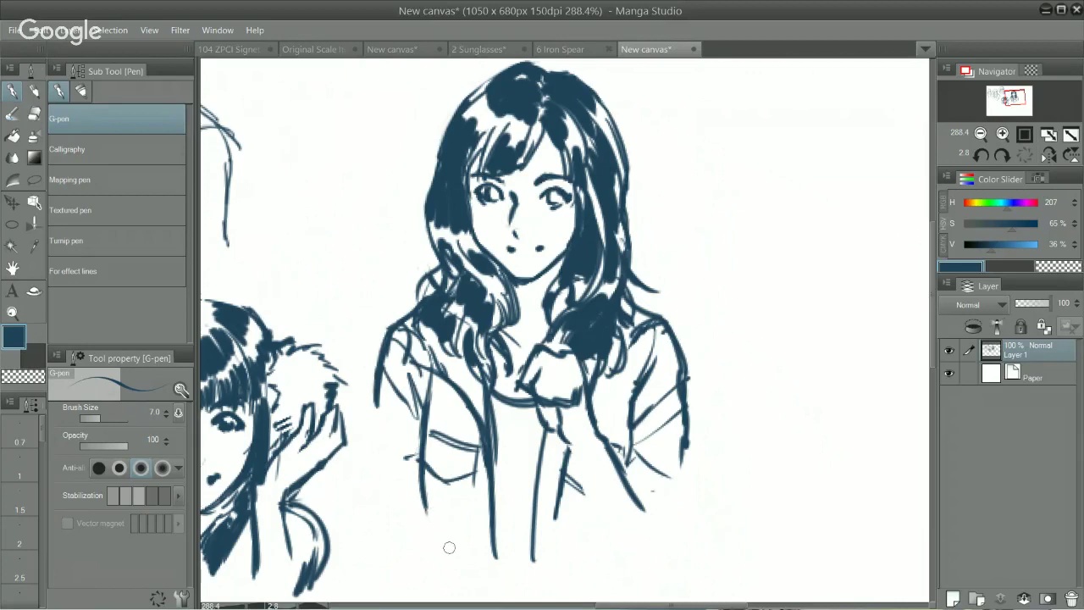
# Extend the left sleeve's outer edge down past the elbow and add a crease line across it.
pyautogui.moveTo(382, 489); pyautogui.dragTo(413, 479)
pyautogui.moveTo(377, 395); pyautogui.dragTo(373, 504)
pyautogui.hotkey('ctrl', 'z')
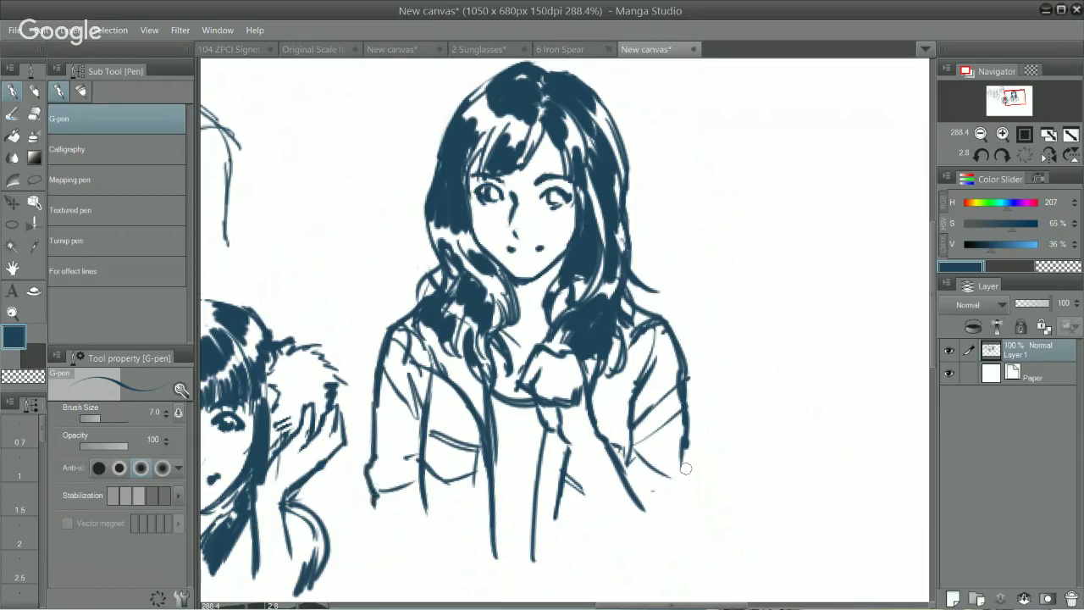
# Extend the right sleeve's outer edge downward and draw its rolled cuff with dark shading around the elbow.
pyautogui.moveTo(678, 454); pyautogui.dragTo(680, 520)
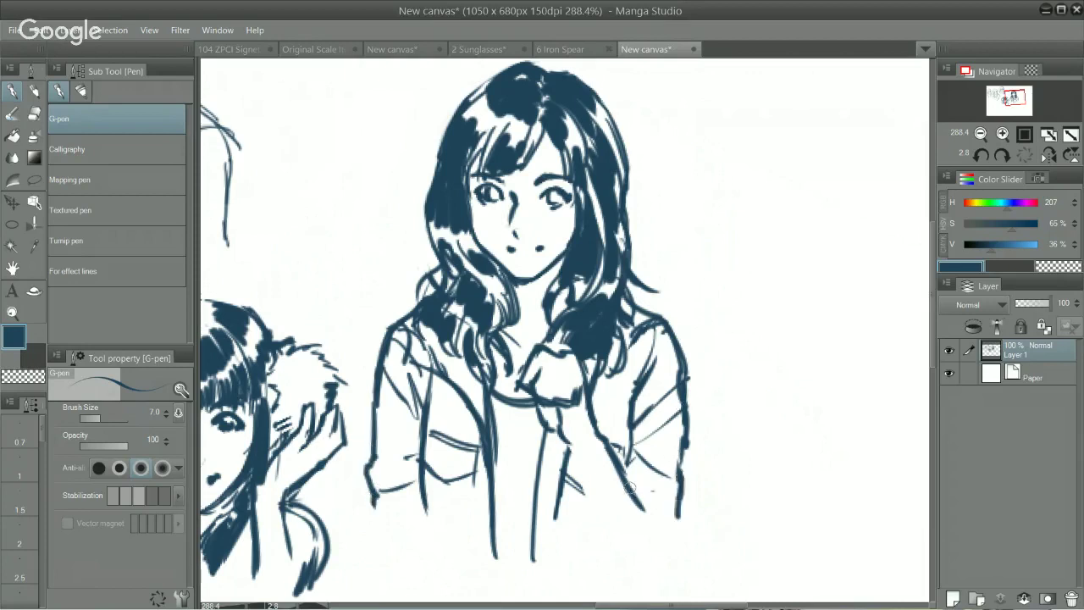
pyautogui.moveTo(628, 487)
pyautogui.mouseDown()
pyautogui.moveTo(678, 519)
pyautogui.moveTo(634, 502)
pyautogui.moveTo(672, 559)
pyautogui.mouseUp()
pyautogui.moveTo(637, 506); pyautogui.dragTo(663, 564)
pyautogui.moveTo(659, 515)
pyautogui.mouseDown()
pyautogui.moveTo(670, 570)
pyautogui.moveTo(672, 555)
pyautogui.mouseUp()
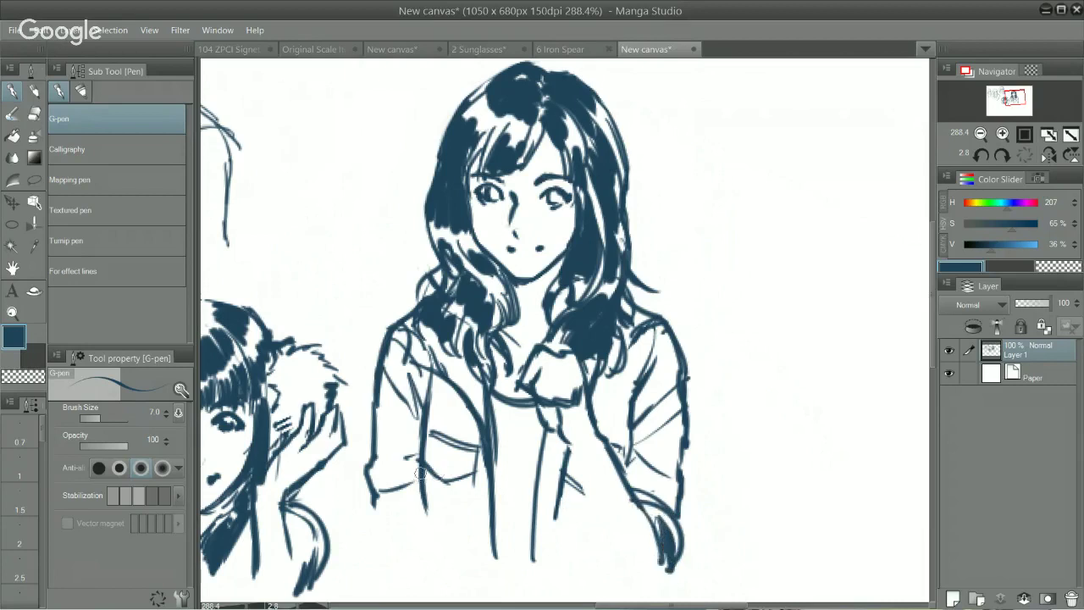
# Add another crease across the lower left sleeve, undo the unwanted upper fold and reinforce the right armhole seam.
pyautogui.moveTo(369, 481)
pyautogui.mouseDown()
pyautogui.moveTo(394, 476)
pyautogui.moveTo(427, 455)
pyautogui.mouseUp()
pyautogui.moveTo(388, 400)
pyautogui.mouseDown()
pyautogui.moveTo(419, 414)
pyautogui.moveTo(412, 428)
pyautogui.mouseUp()
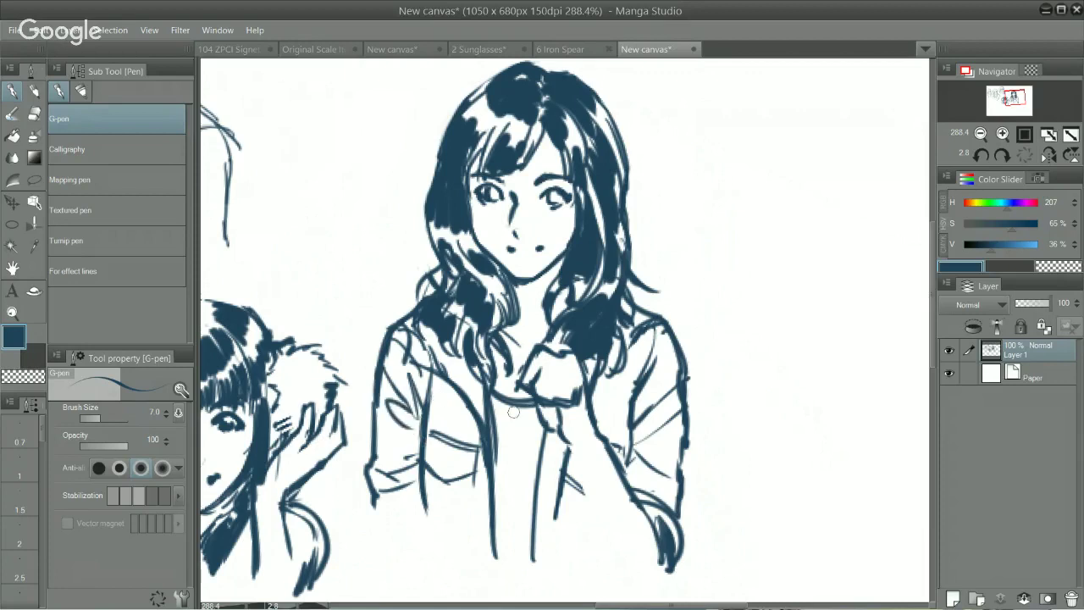
pyautogui.hotkey('ctrl', 'z')
pyautogui.moveTo(635, 389); pyautogui.dragTo(625, 476)
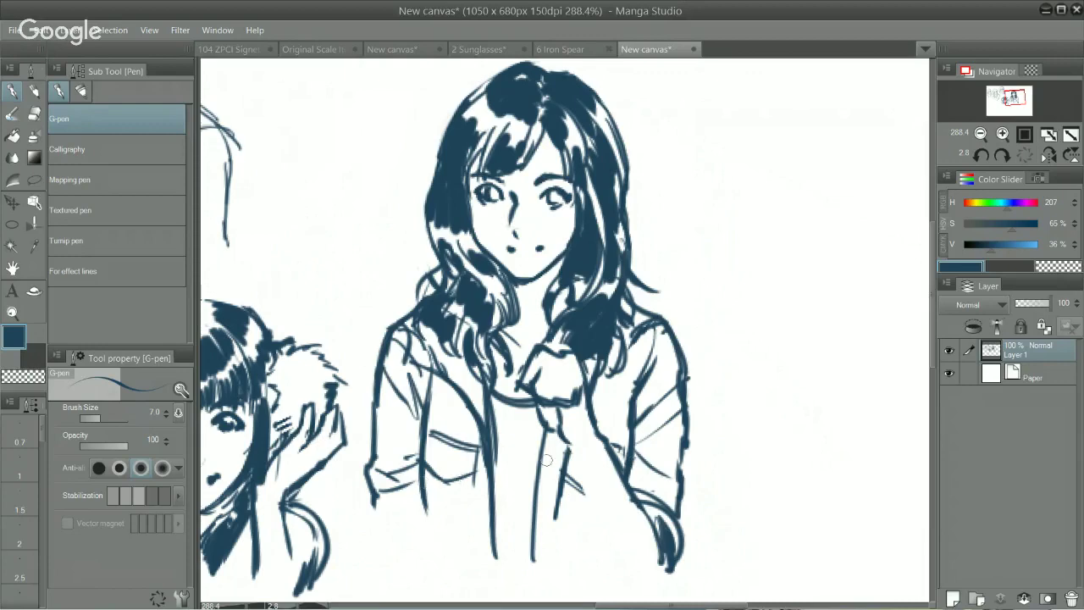
# Add short fold lines on the jacket's chest beside both armhole seams, undoing misplaced strokes.
pyautogui.moveTo(490, 480); pyautogui.dragTo(500, 387)
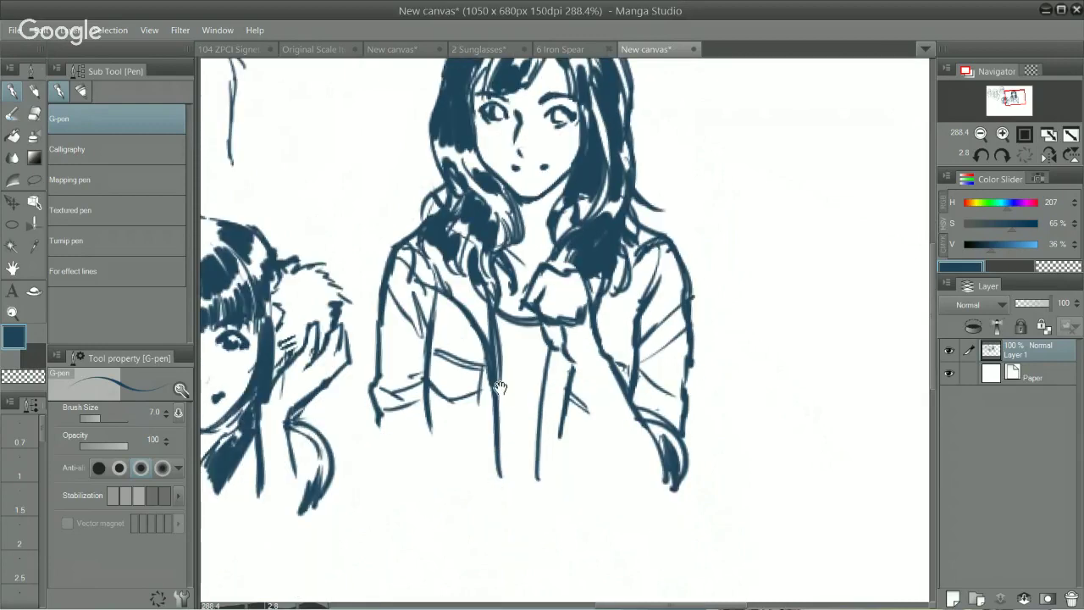
pyautogui.moveTo(449, 312); pyautogui.dragTo(430, 363)
pyautogui.moveTo(618, 294); pyautogui.dragTo(630, 349)
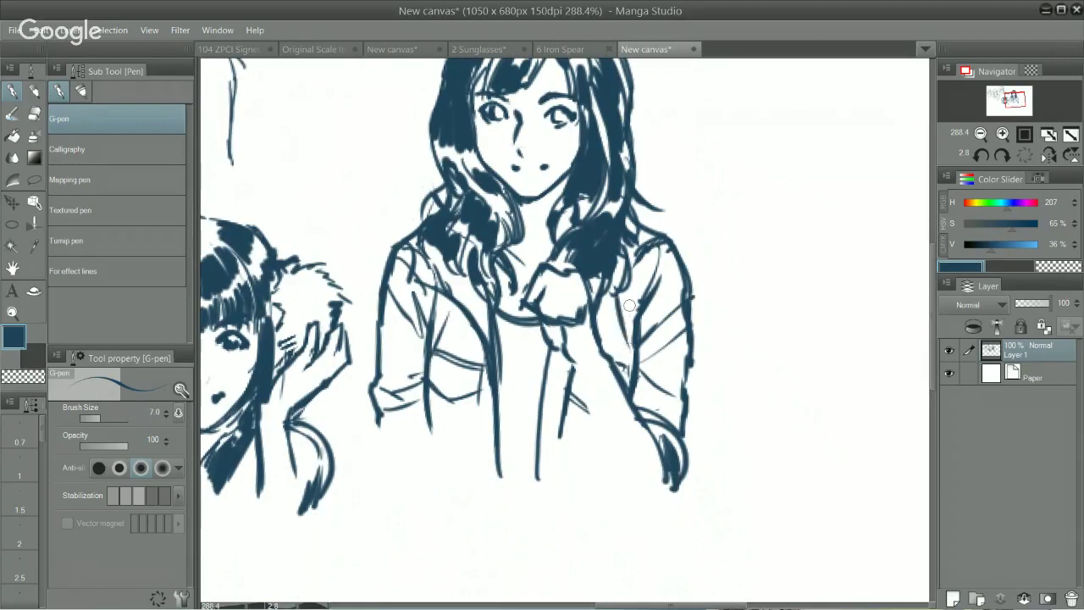
pyautogui.hotkey('ctrl', 'z')
pyautogui.moveTo(617, 294)
pyautogui.mouseDown()
pyautogui.moveTo(627, 348)
pyautogui.moveTo(642, 293)
pyautogui.moveTo(620, 304)
pyautogui.mouseUp()
pyautogui.hotkey('ctrl', 'z')
pyautogui.hotkey('ctrl', 'z')
pyautogui.hotkey('ctrl', 'z')
pyautogui.hotkey('ctrl', 'z')
pyautogui.moveTo(621, 304); pyautogui.dragTo(636, 317)
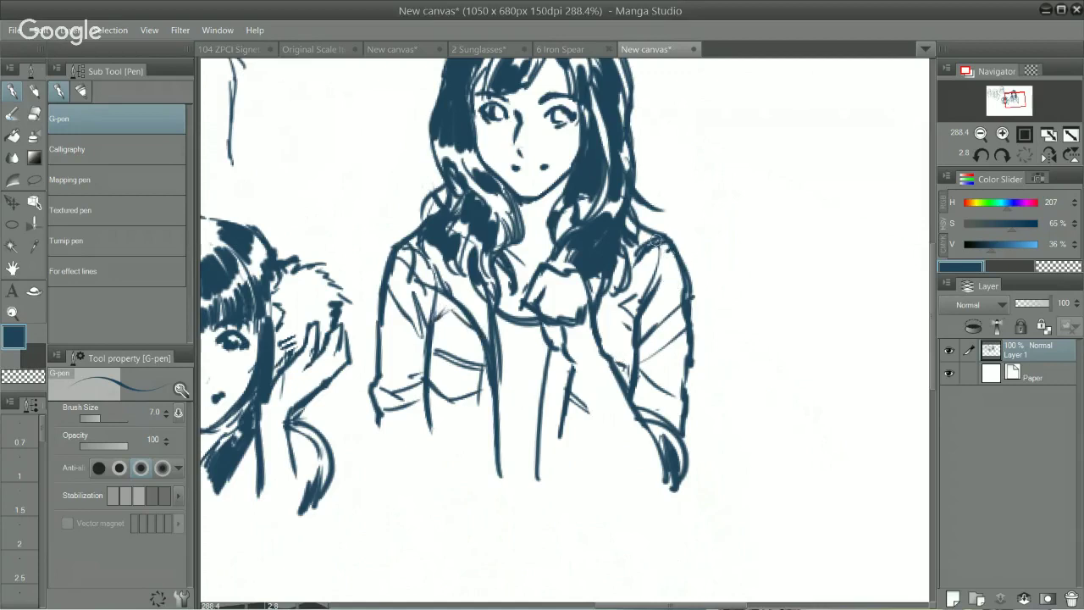
# Erase the middle of the left sleeve's outer edge and redraw it with a bent contour down to the lower arm.
pyautogui.press('e')
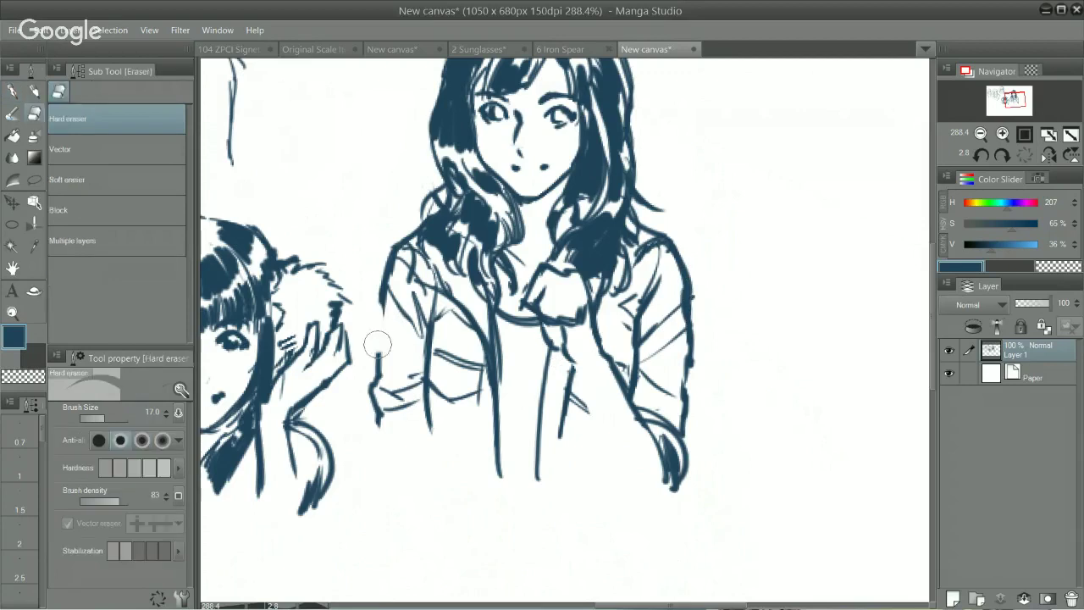
pyautogui.press('p')
pyautogui.moveTo(378, 327); pyautogui.dragTo(374, 439)
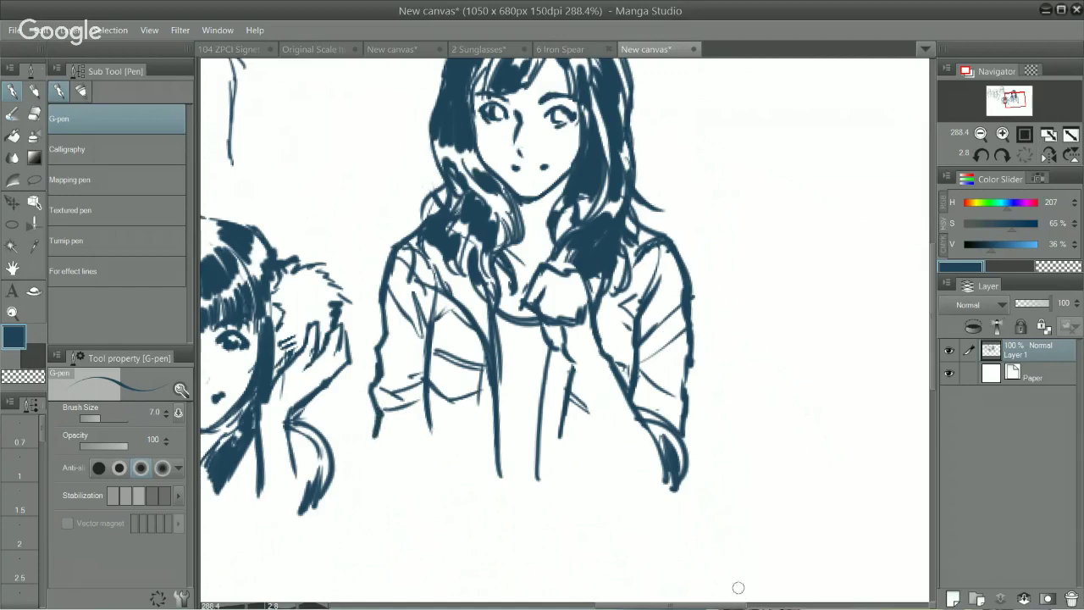
# Draw the raised forearm's underside and elbow, then erase and redraw the right sleeve's folds above the cuff.
pyautogui.moveTo(572, 372); pyautogui.dragTo(606, 489)
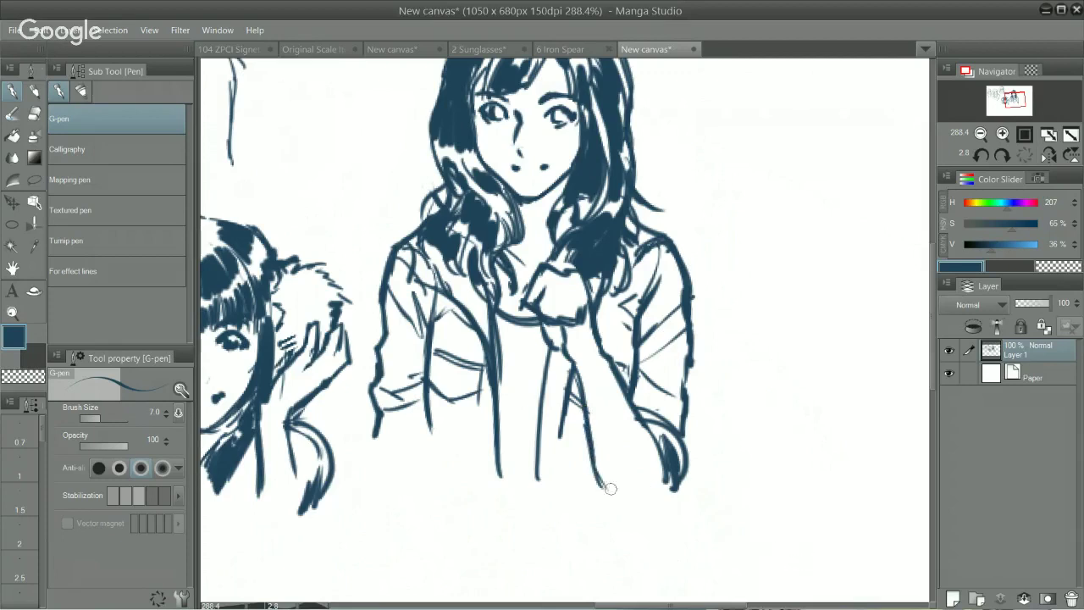
pyautogui.moveTo(603, 484)
pyautogui.mouseDown()
pyautogui.moveTo(643, 515)
pyautogui.moveTo(666, 476)
pyautogui.moveTo(674, 504)
pyautogui.moveTo(664, 500)
pyautogui.mouseUp()
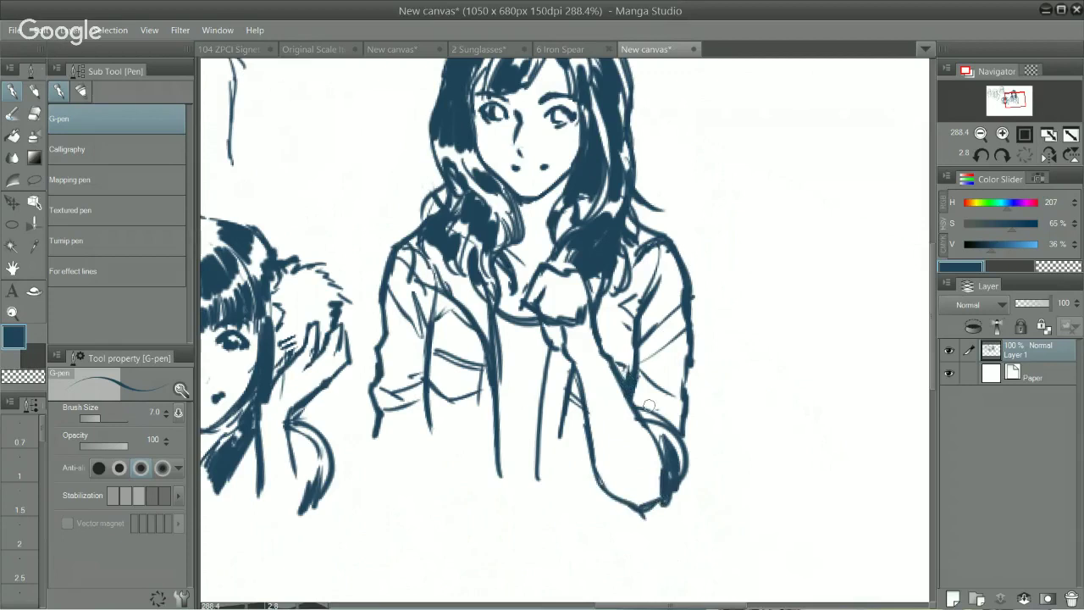
pyautogui.press('e')
pyautogui.moveTo(644, 390)
pyautogui.mouseDown()
pyautogui.moveTo(660, 364)
pyautogui.moveTo(665, 423)
pyautogui.moveTo(635, 396)
pyautogui.moveTo(669, 427)
pyautogui.mouseUp()
pyautogui.press('p')
pyautogui.moveTo(688, 356)
pyautogui.mouseDown()
pyautogui.moveTo(678, 415)
pyautogui.moveTo(665, 421)
pyautogui.mouseUp()
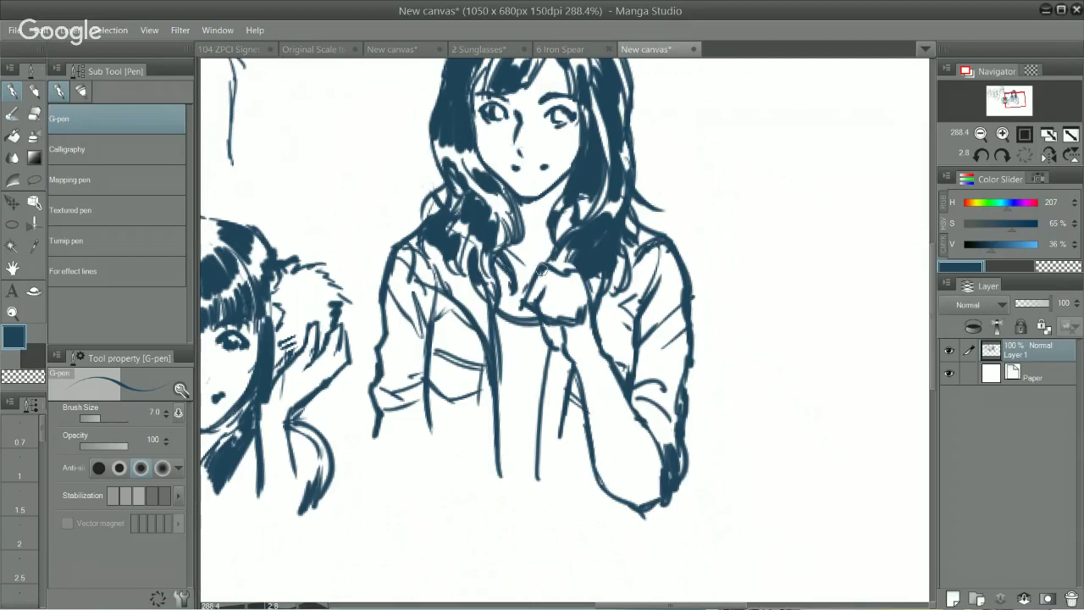
# Draw two raised fingers extending from the fist toward the neck and add finger lines inside the fist, undoing misplaced strokes.
pyautogui.moveTo(527, 286); pyautogui.dragTo(514, 303)
pyautogui.moveTo(546, 240); pyautogui.dragTo(513, 276)
pyautogui.hotkey('ctrl', 'z')
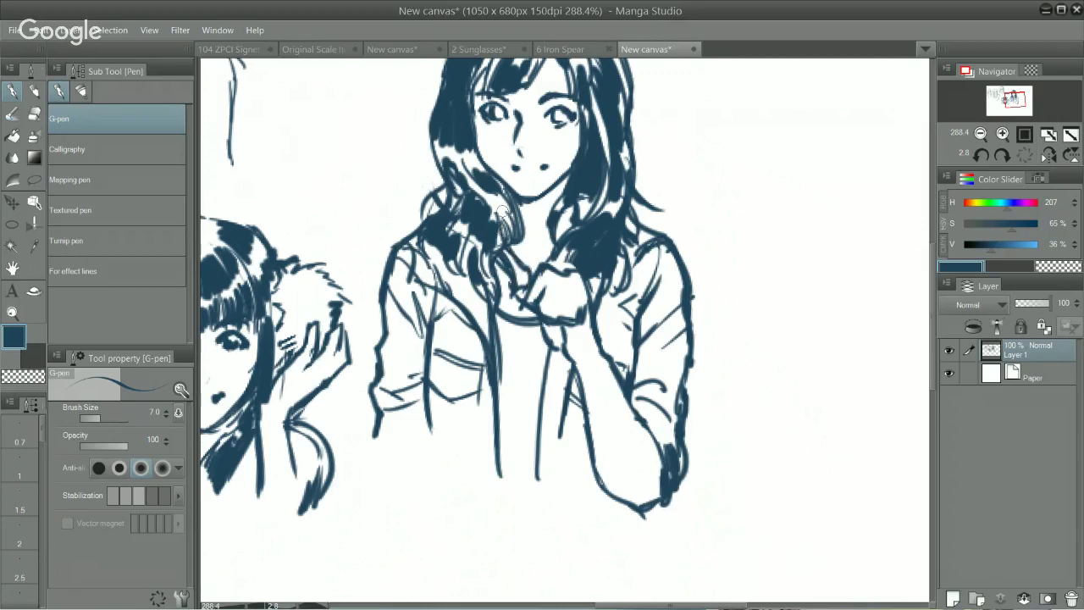
pyautogui.moveTo(516, 242)
pyautogui.mouseDown()
pyautogui.moveTo(538, 268)
pyautogui.moveTo(535, 221)
pyautogui.mouseUp()
pyautogui.moveTo(543, 257); pyautogui.dragTo(532, 203)
pyautogui.hotkey('ctrl', 'z')
pyautogui.hotkey('ctrl', 'z')
pyautogui.hotkey('ctrl', 'z')
pyautogui.hotkey('ctrl', 'z')
pyautogui.moveTo(540, 264)
pyautogui.mouseDown()
pyautogui.moveTo(522, 237)
pyautogui.moveTo(514, 249)
pyautogui.moveTo(530, 229)
pyautogui.moveTo(527, 203)
pyautogui.moveTo(543, 242)
pyautogui.moveTo(538, 290)
pyautogui.moveTo(547, 305)
pyautogui.moveTo(572, 304)
pyautogui.moveTo(566, 320)
pyautogui.moveTo(579, 316)
pyautogui.mouseUp()
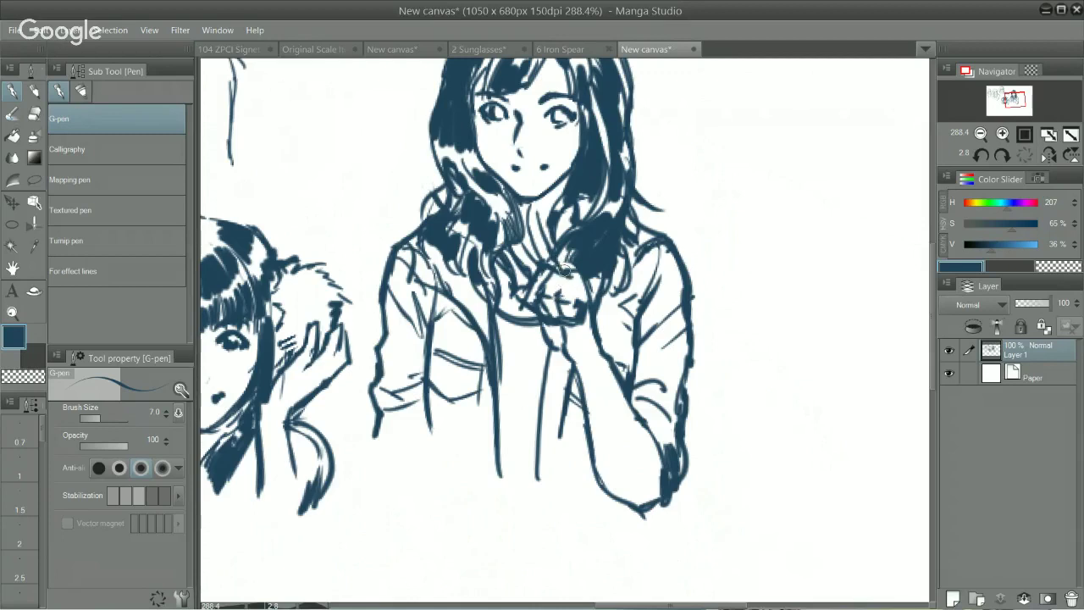
# Erase the stray lines around the raised fingers and beside the knuckles so the fingers stand clear of the hair and neckline.
pyautogui.press('c')
pyautogui.moveTo(512, 232)
pyautogui.mouseDown()
pyautogui.moveTo(523, 263)
pyautogui.moveTo(510, 231)
pyautogui.moveTo(527, 249)
pyautogui.moveTo(532, 222)
pyautogui.moveTo(542, 262)
pyautogui.moveTo(532, 245)
pyautogui.moveTo(540, 217)
pyautogui.moveTo(565, 269)
pyautogui.mouseUp()
pyautogui.press('c')
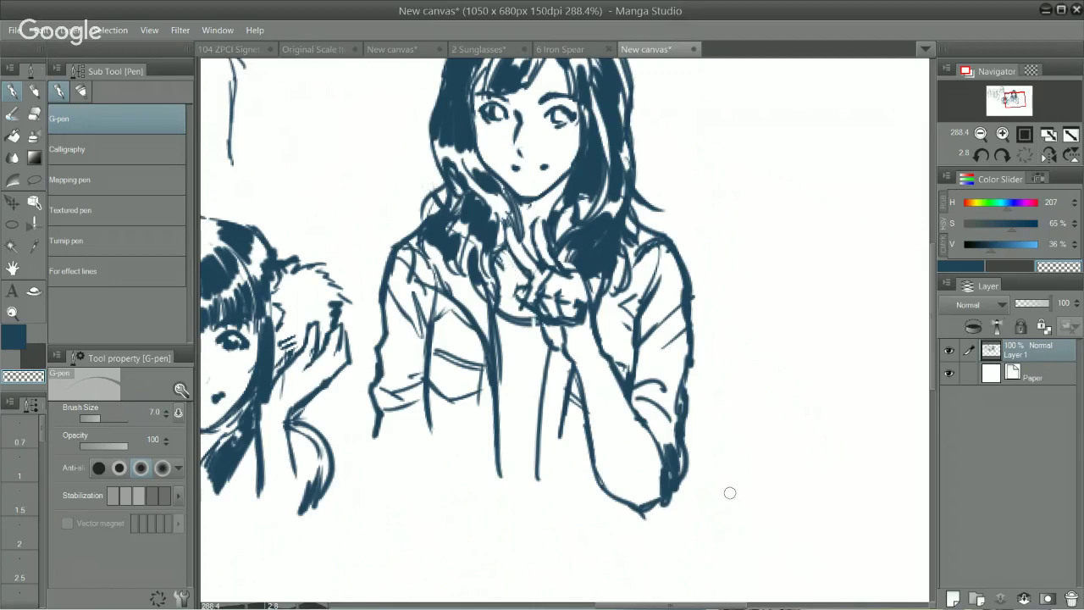
# Flip the view horizontally, erase the old edge of the hand and redraw its outer contour down to the wrist.
pyautogui.click(1048, 155)
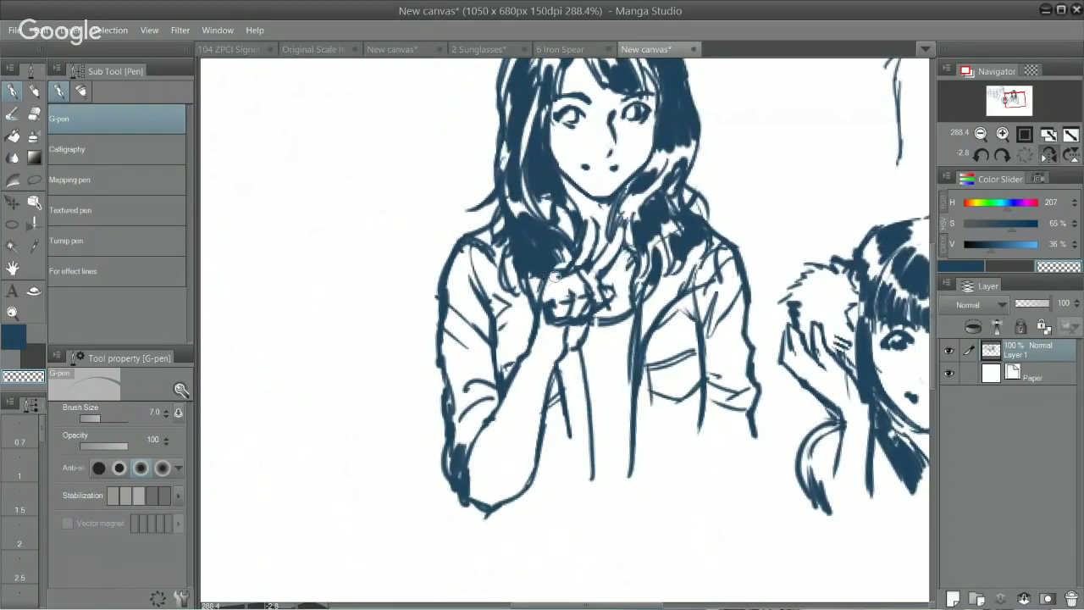
pyautogui.press('c')
pyautogui.moveTo(542, 282)
pyautogui.mouseDown()
pyautogui.moveTo(535, 324)
pyautogui.moveTo(558, 278)
pyautogui.moveTo(537, 293)
pyautogui.moveTo(525, 349)
pyautogui.mouseUp()
pyautogui.press('c')
pyautogui.press('c')
pyautogui.press('c')
pyautogui.moveTo(545, 307); pyautogui.dragTo(552, 337)
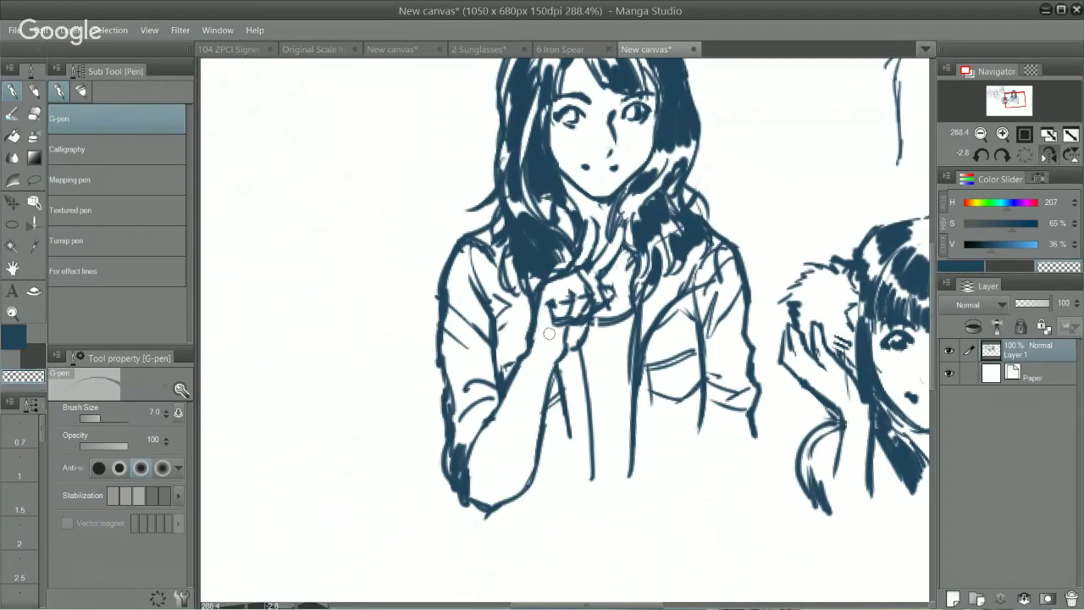
pyautogui.moveTo(564, 290)
pyautogui.mouseDown()
pyautogui.moveTo(546, 335)
pyautogui.moveTo(551, 313)
pyautogui.moveTo(564, 322)
pyautogui.mouseUp()
pyautogui.press('c')
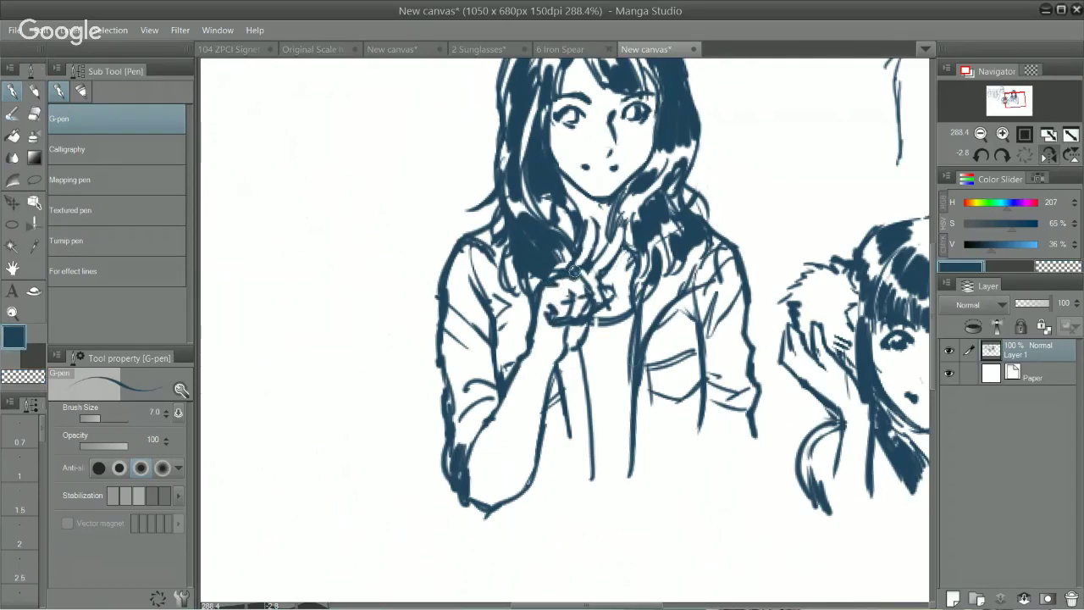
# Refine the two raised fingers by alternately erasing overlaps at the knuckles and redrawing the finger outlines and tips.
pyautogui.press('c')
pyautogui.moveTo(579, 276)
pyautogui.mouseDown()
pyautogui.moveTo(592, 217)
pyautogui.moveTo(587, 271)
pyautogui.mouseUp()
pyautogui.press('c')
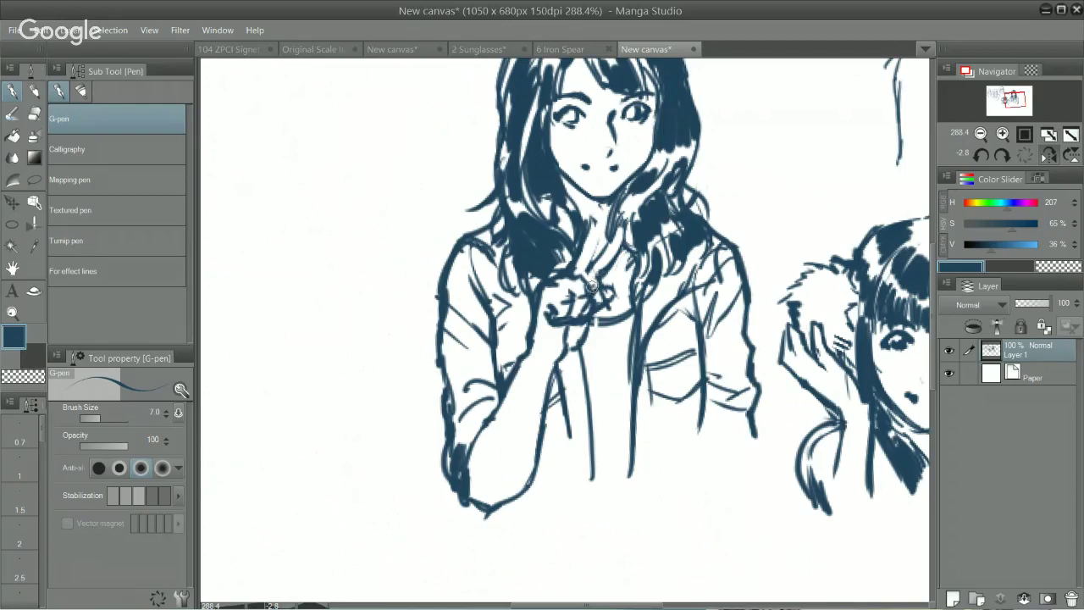
pyautogui.press('c')
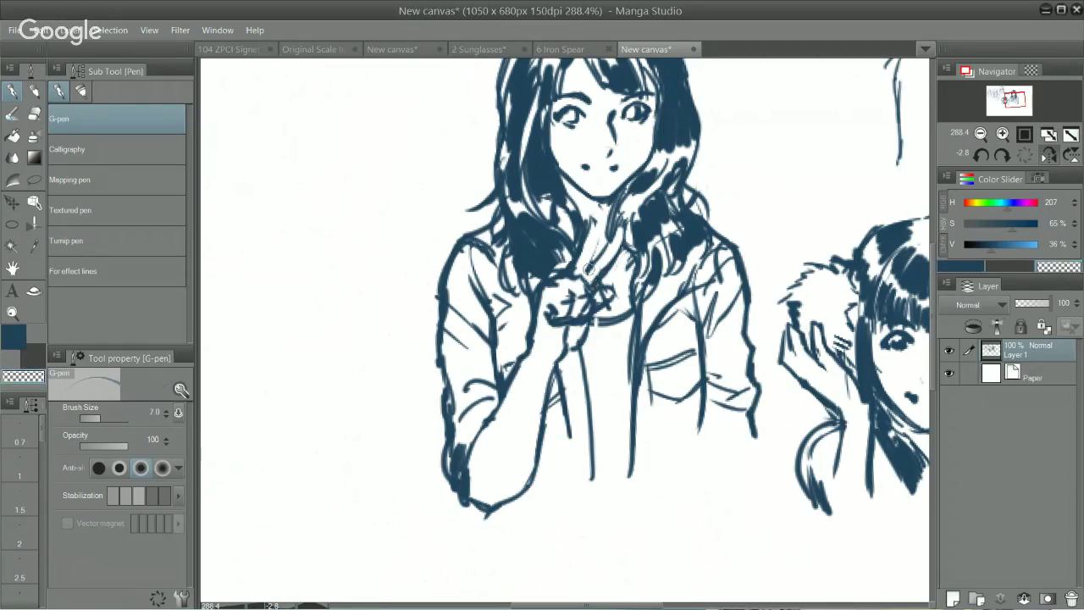
pyautogui.press('c')
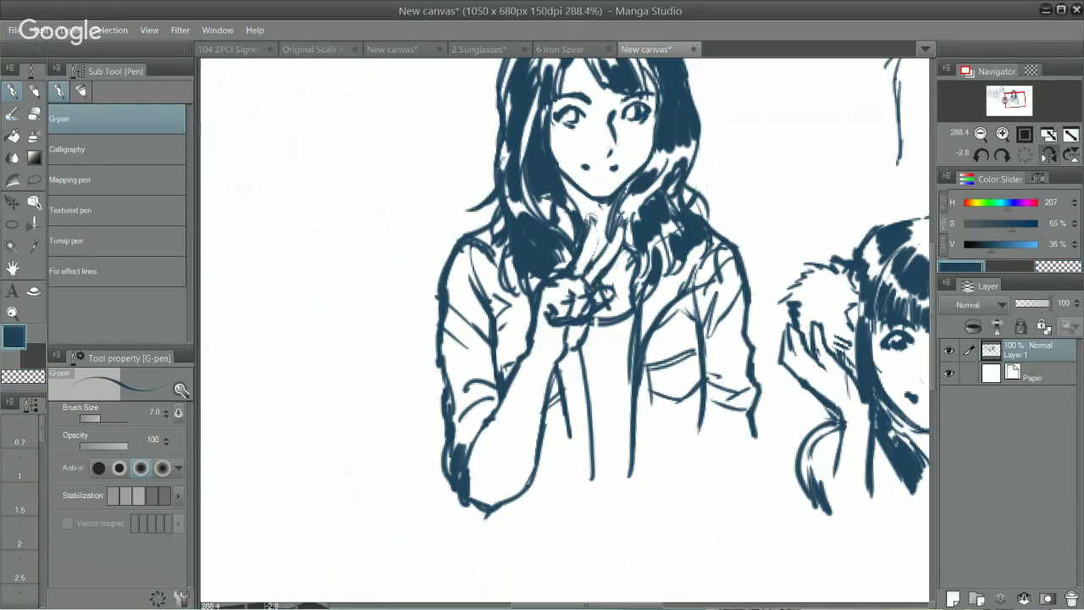
pyautogui.moveTo(593, 219); pyautogui.dragTo(595, 247)
pyautogui.press('c')
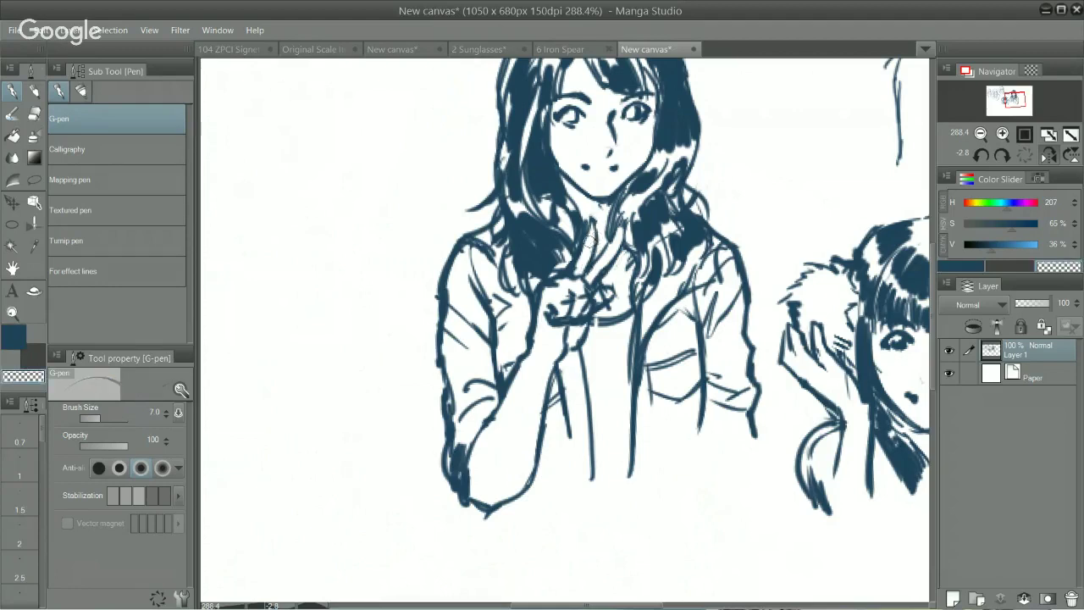
pyautogui.press('c')
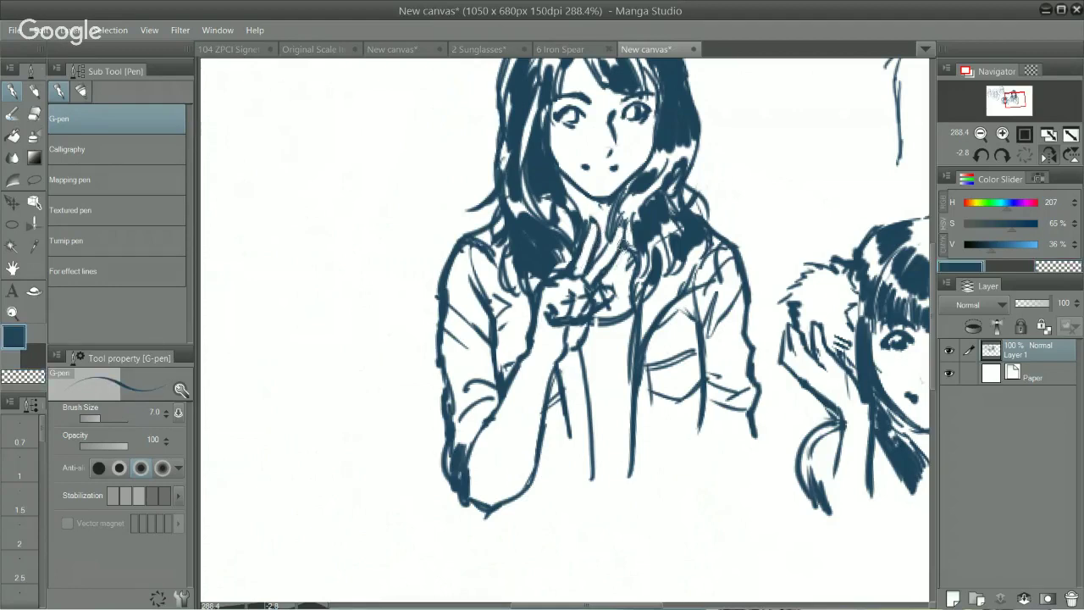
pyautogui.press('c')
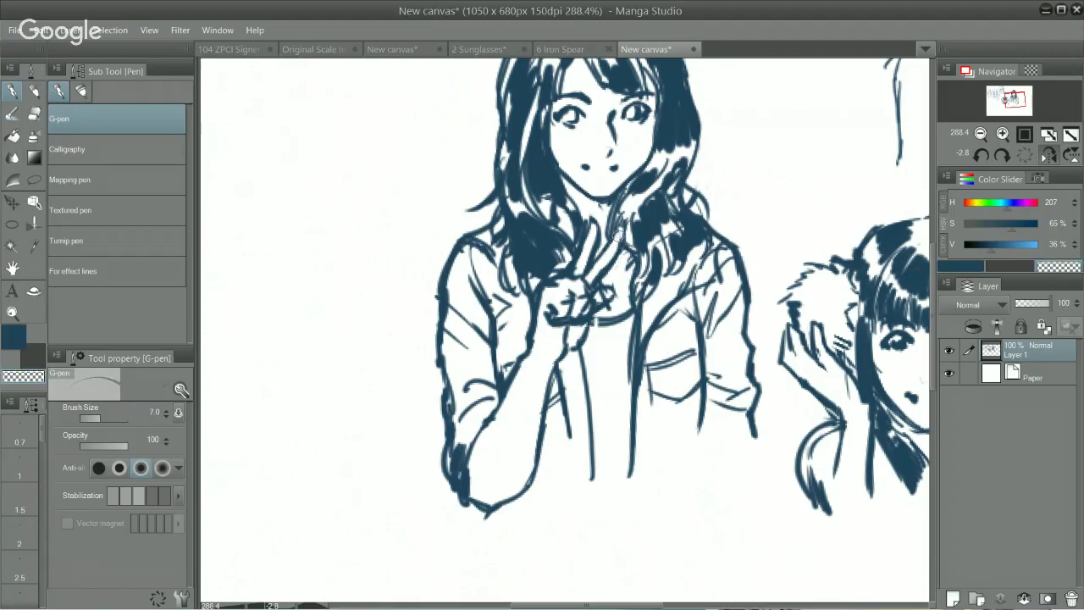
pyautogui.press('c')
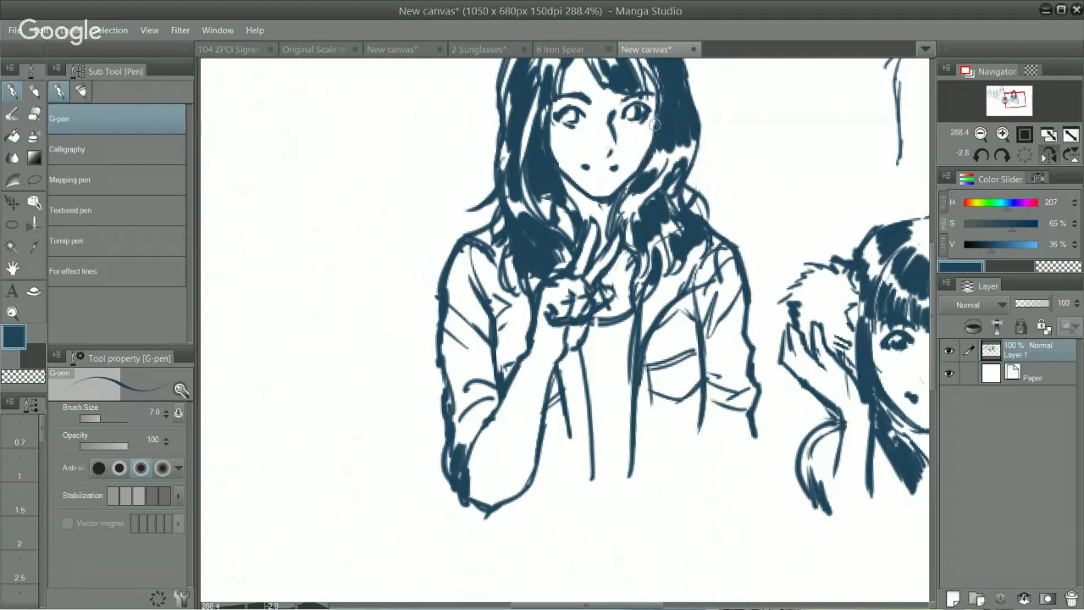
pyautogui.moveTo(664, 184); pyautogui.dragTo(606, 203)
pyautogui.moveTo(650, 251); pyautogui.dragTo(603, 371)
pyautogui.moveTo(568, 240); pyautogui.dragTo(620, 257)
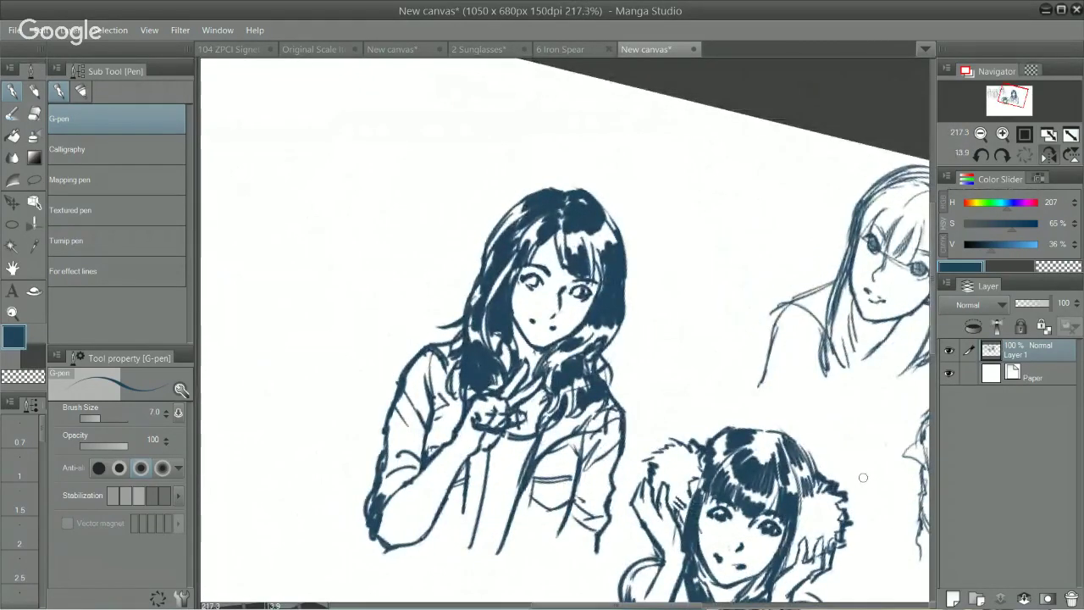
pyautogui.moveTo(628, 106); pyautogui.dragTo(522, 109)
pyautogui.moveTo(648, 409); pyautogui.dragTo(749, 281)
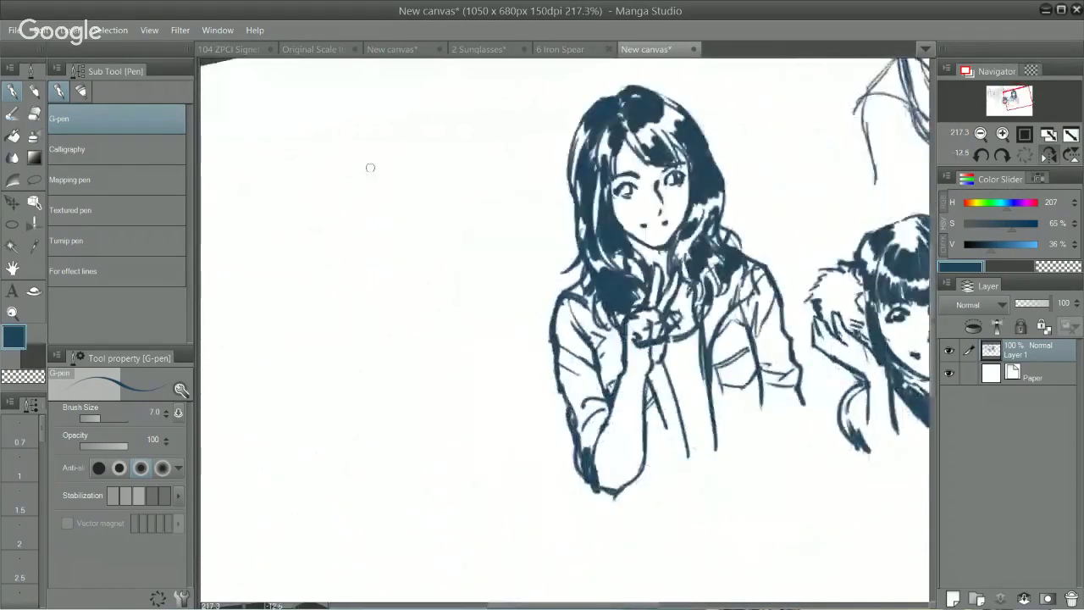
pyautogui.moveTo(421, 199); pyautogui.dragTo(407, 285)
pyautogui.hotkey('ctrl', 'z')
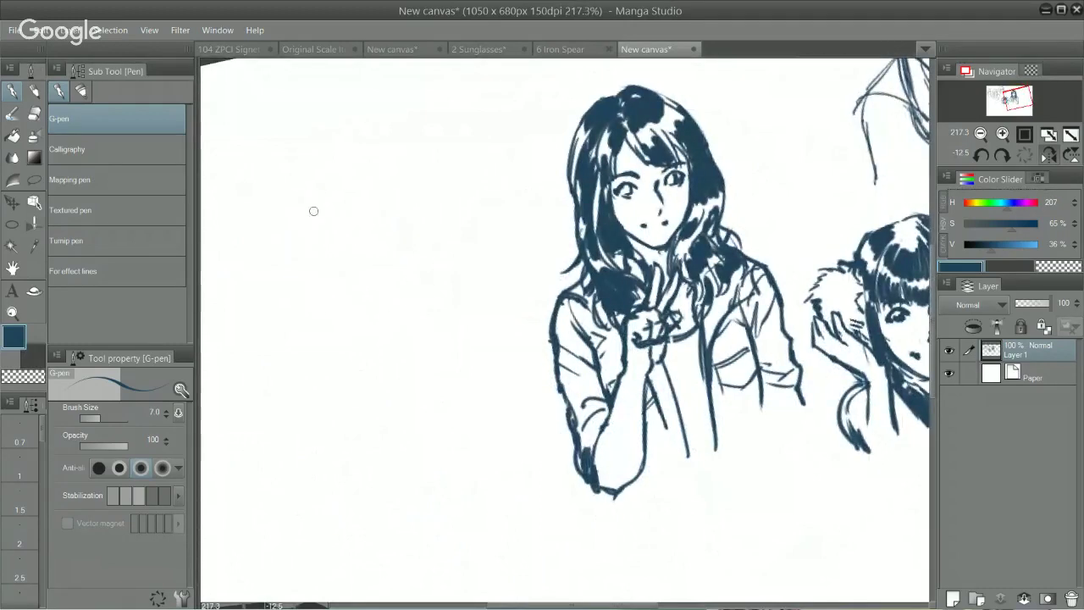
pyautogui.moveTo(313, 211)
pyautogui.mouseDown()
pyautogui.moveTo(327, 271)
pyautogui.moveTo(377, 310)
pyautogui.mouseUp()
pyautogui.hotkey('ctrl', 'z')
pyautogui.hotkey('ctrl', 'z')
pyautogui.moveTo(329, 276); pyautogui.dragTo(393, 302)
pyautogui.hotkey('ctrl', 'z')
pyautogui.hotkey('ctrl', 'z')
pyautogui.hotkey('ctrl', 'z')
pyautogui.hotkey('ctrl', 'z')
pyautogui.hotkey('ctrl', 'z')
# Add strokes along the outer edges of the woman's wavy hair.
pyautogui.moveTo(766, 159)
pyautogui.mouseDown()
pyautogui.moveTo(760, 173)
pyautogui.moveTo(753, 141)
pyautogui.mouseUp()
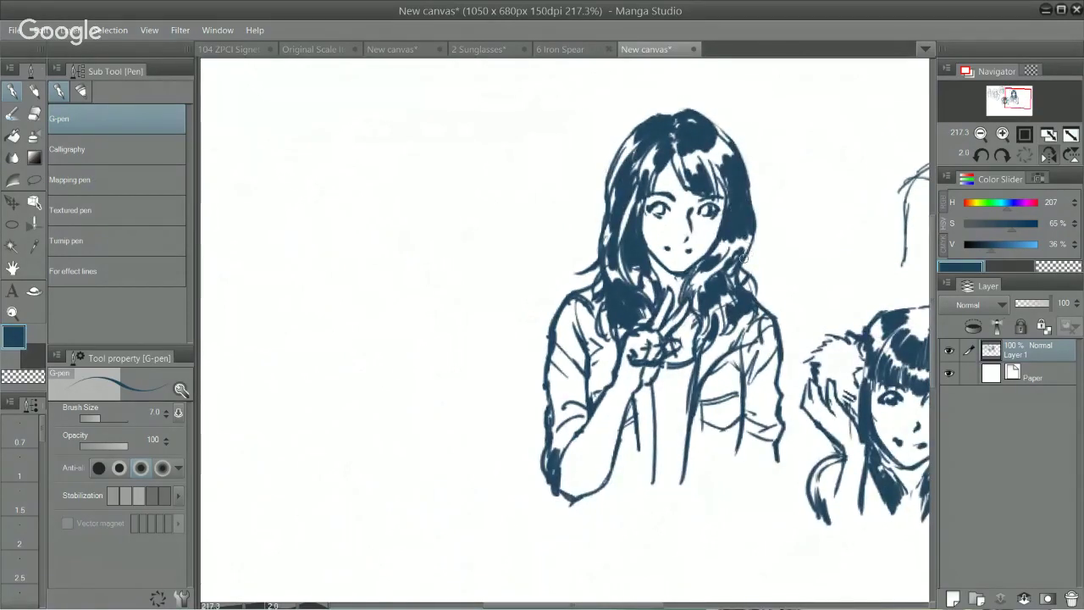
pyautogui.moveTo(604, 239); pyautogui.dragTo(593, 283)
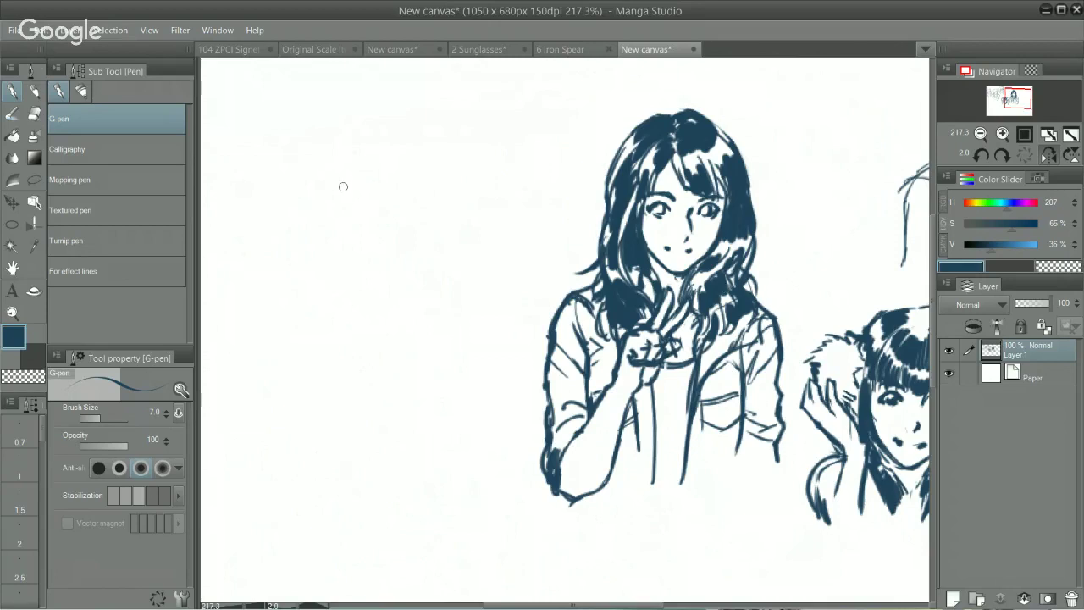
pyautogui.moveTo(371, 142); pyautogui.dragTo(398, 250)
pyautogui.hotkey('ctrl', 'z')
pyautogui.moveTo(320, 225); pyautogui.dragTo(342, 249)
pyautogui.hotkey('ctrl', 'z')
pyautogui.moveTo(308, 129)
pyautogui.mouseDown()
pyautogui.moveTo(364, 117)
pyautogui.moveTo(298, 142)
pyautogui.moveTo(283, 213)
pyautogui.mouseUp()
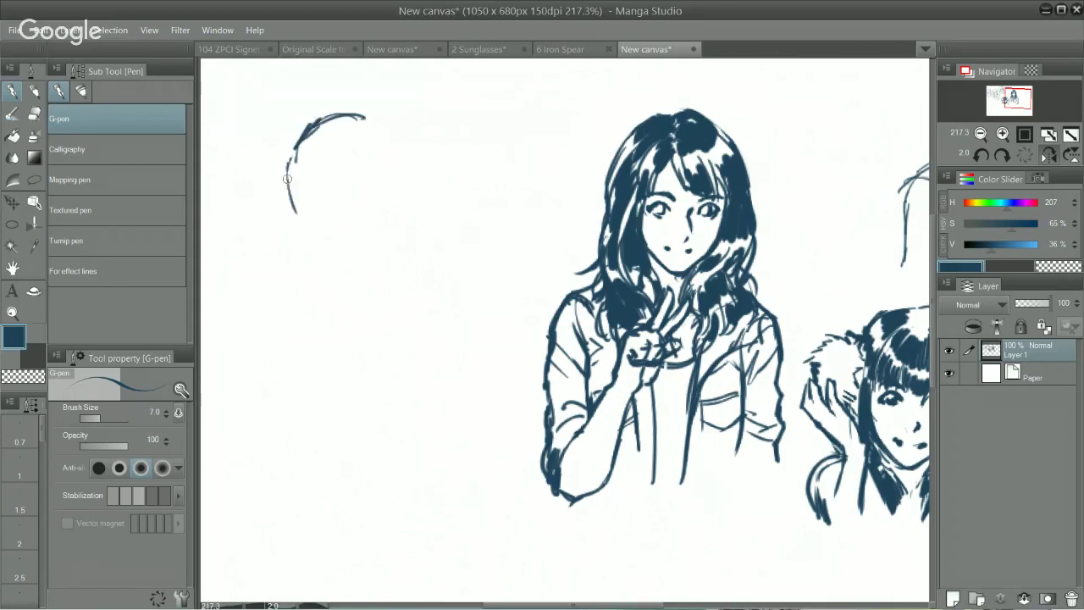
pyautogui.hotkey('ctrl', 'z')
pyautogui.moveTo(300, 151)
pyautogui.mouseDown()
pyautogui.moveTo(291, 192)
pyautogui.moveTo(330, 257)
pyautogui.mouseUp()
pyautogui.hotkey('ctrl', 'z')
pyautogui.hotkey('ctrl', 'z')
pyautogui.moveTo(299, 208); pyautogui.dragTo(325, 241)
pyautogui.hotkey('ctrl', 'z')
pyautogui.moveTo(286, 172); pyautogui.dragTo(305, 222)
pyautogui.moveTo(321, 183)
pyautogui.mouseDown()
pyautogui.moveTo(301, 210)
pyautogui.moveTo(319, 253)
pyautogui.moveTo(352, 270)
pyautogui.mouseUp()
pyautogui.hotkey('ctrl', 'z')
pyautogui.hotkey('ctrl', 'z')
pyautogui.hotkey('ctrl', 'z')
pyautogui.hotkey('ctrl', 'z')
pyautogui.hotkey('ctrl', 'z')
pyautogui.hotkey('ctrl', 'z')
pyautogui.hotkey('ctrl', 'z')
pyautogui.hotkey('ctrl', 'z')
# Draw the curved crown of a new head in the blank area beside the finished woman and extend its left side downward.
pyautogui.press('e')
pyautogui.moveTo(303, 193)
pyautogui.mouseDown()
pyautogui.moveTo(299, 133)
pyautogui.moveTo(309, 143)
pyautogui.moveTo(341, 129)
pyautogui.moveTo(337, 136)
pyautogui.moveTo(404, 150)
pyautogui.mouseUp()
pyautogui.press('p')
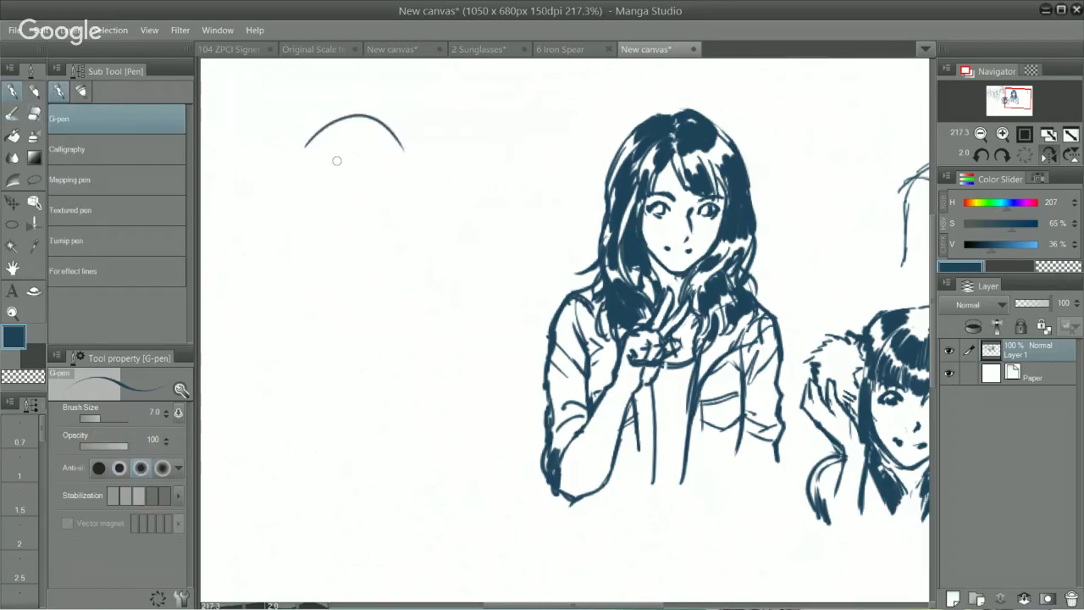
pyautogui.moveTo(307, 148); pyautogui.dragTo(292, 192)
pyautogui.moveTo(303, 154)
pyautogui.mouseDown()
pyautogui.moveTo(294, 194)
pyautogui.moveTo(314, 194)
pyautogui.moveTo(301, 213)
pyautogui.mouseUp()
pyautogui.hotkey('ctrl', 'z')
pyautogui.moveTo(296, 174)
pyautogui.mouseDown()
pyautogui.moveTo(329, 266)
pyautogui.moveTo(352, 281)
pyautogui.mouseUp()
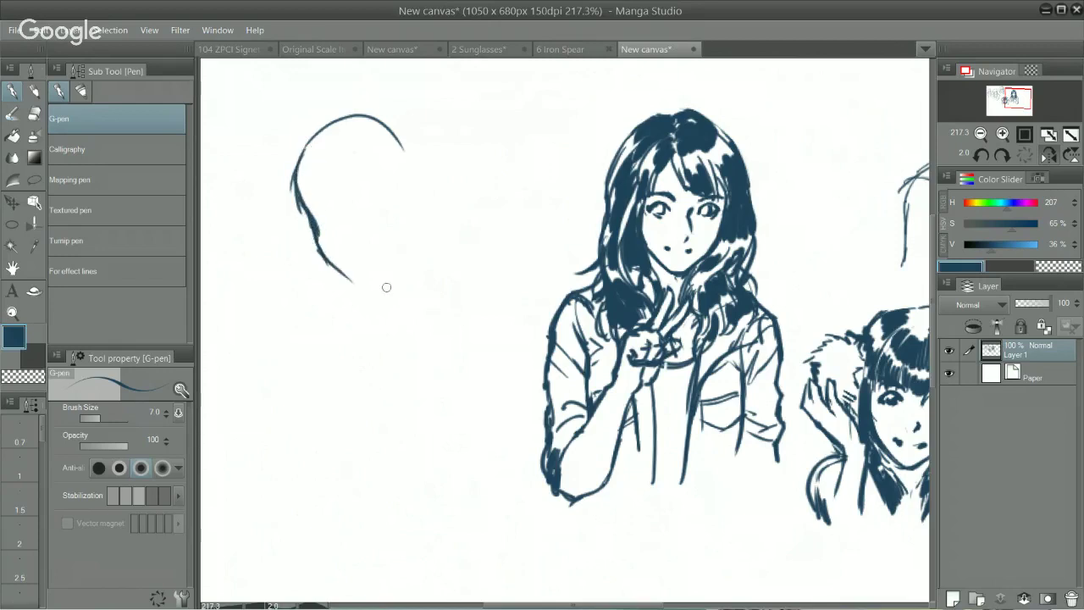
pyautogui.hotkey('ctrl', 'z')
pyautogui.moveTo(316, 239)
pyautogui.mouseDown()
pyautogui.moveTo(356, 289)
pyautogui.moveTo(324, 250)
pyautogui.moveTo(368, 283)
pyautogui.moveTo(397, 261)
pyautogui.mouseUp()
pyautogui.hotkey('ctrl', 'z')
pyautogui.moveTo(364, 278); pyautogui.dragTo(379, 268)
pyautogui.hotkey('ctrl', 'z')
pyautogui.hotkey('ctrl', 'z')
pyautogui.hotkey('ctrl', 'z')
pyautogui.hotkey('ctrl', 'z')
pyautogui.hotkey('ctrl', 'z')
pyautogui.hotkey('ctrl', 'z')
pyautogui.moveTo(289, 171)
pyautogui.mouseDown()
pyautogui.moveTo(301, 140)
pyautogui.moveTo(383, 169)
pyautogui.mouseUp()
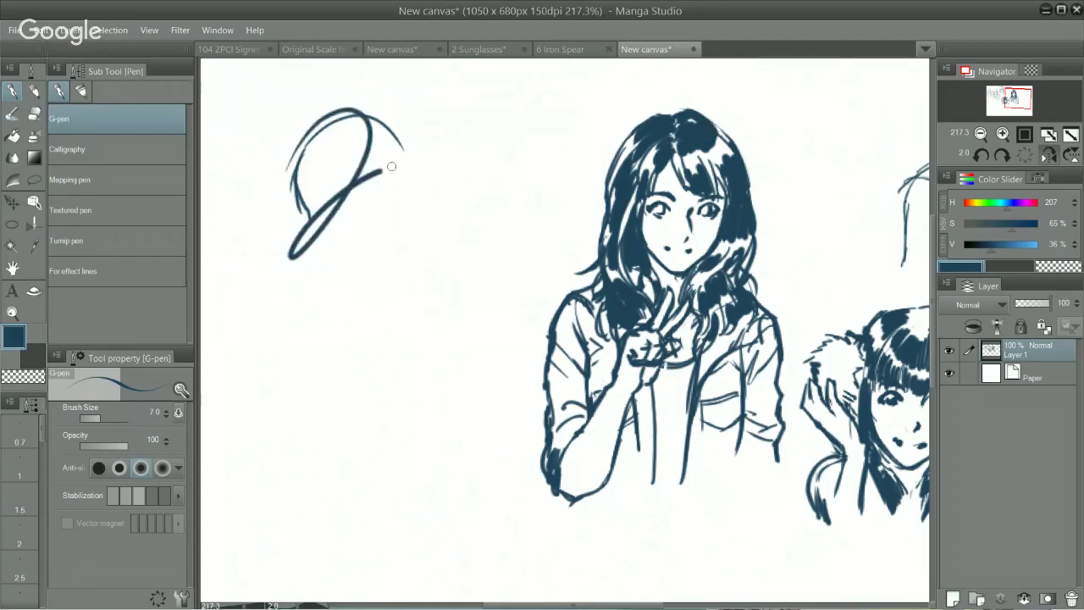
pyautogui.hotkey('ctrl', 'z')
pyautogui.hotkey('ctrl', 'z')
pyautogui.hotkey('ctrl', 'z')
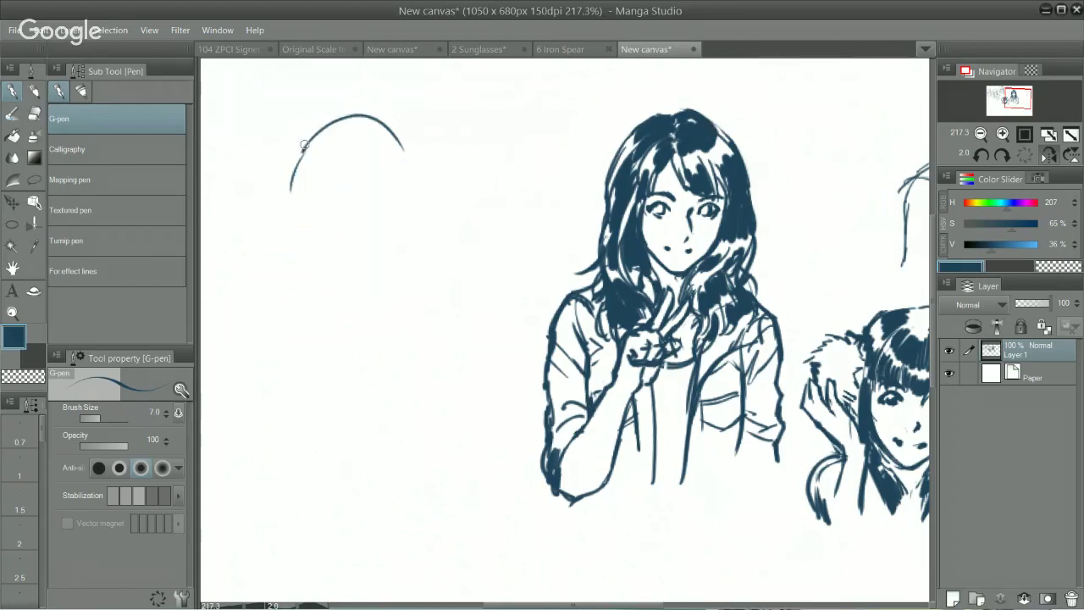
# Draw the new figure's long wavy hair outline down both sides of the head, with split strands at the lower left.
pyautogui.moveTo(305, 146)
pyautogui.mouseDown()
pyautogui.moveTo(272, 250)
pyautogui.moveTo(288, 302)
pyautogui.mouseUp()
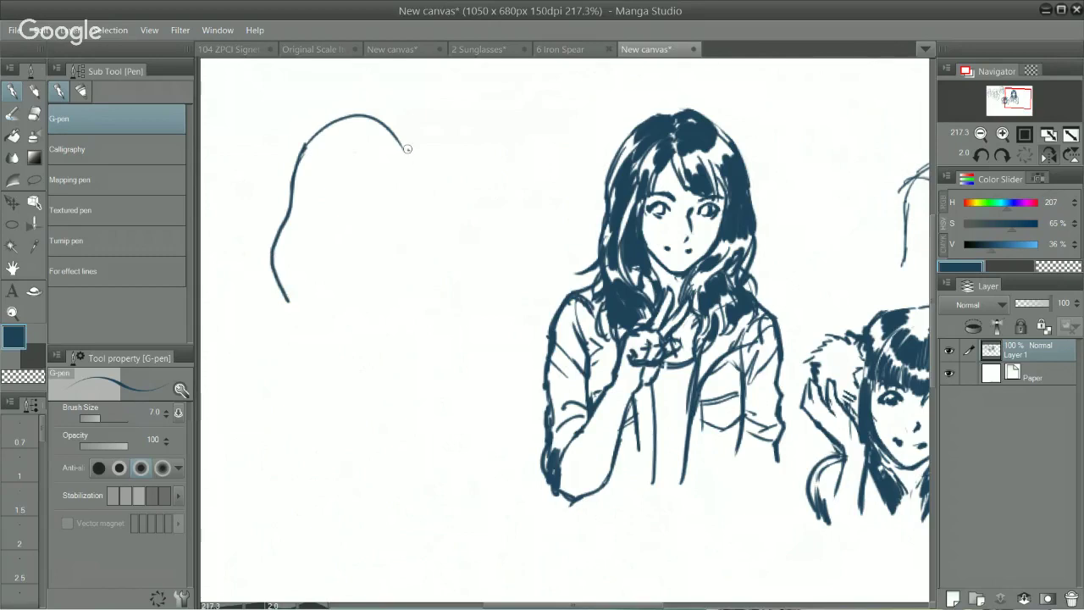
pyautogui.moveTo(407, 149)
pyautogui.mouseDown()
pyautogui.moveTo(440, 288)
pyautogui.moveTo(430, 309)
pyautogui.mouseUp()
pyautogui.moveTo(284, 298); pyautogui.dragTo(298, 339)
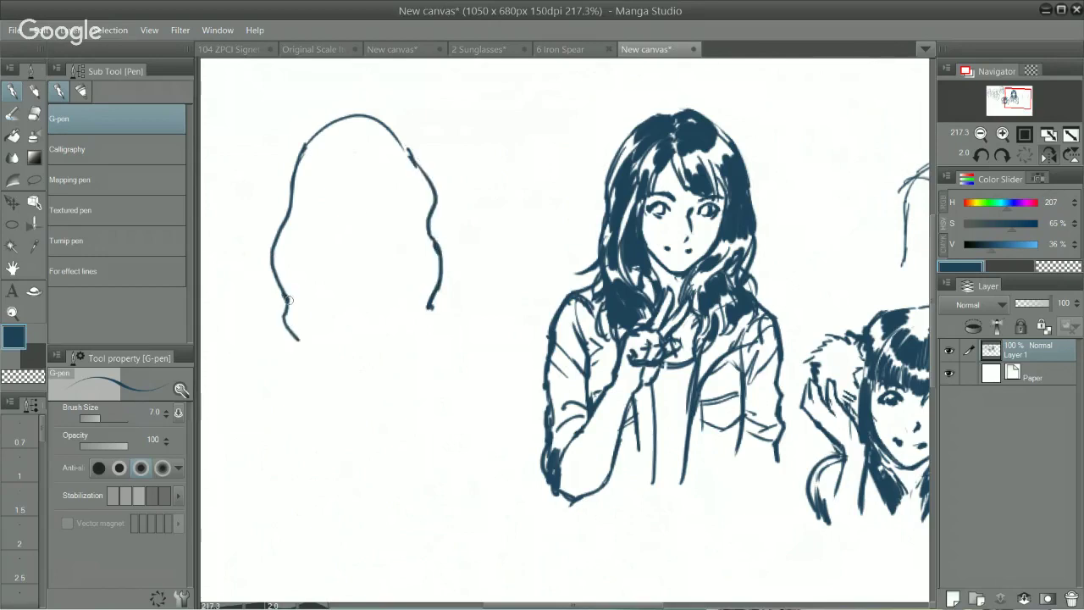
pyautogui.moveTo(288, 300); pyautogui.dragTo(307, 322)
# Draw the side-swept fringe and the face outline down to a pointed chin, and reinforce the hair's upper right edge.
pyautogui.moveTo(318, 206); pyautogui.dragTo(370, 174)
pyautogui.moveTo(337, 202); pyautogui.dragTo(387, 167)
pyautogui.moveTo(320, 208)
pyautogui.mouseDown()
pyautogui.moveTo(328, 255)
pyautogui.moveTo(363, 277)
pyautogui.moveTo(397, 246)
pyautogui.moveTo(399, 197)
pyautogui.mouseUp()
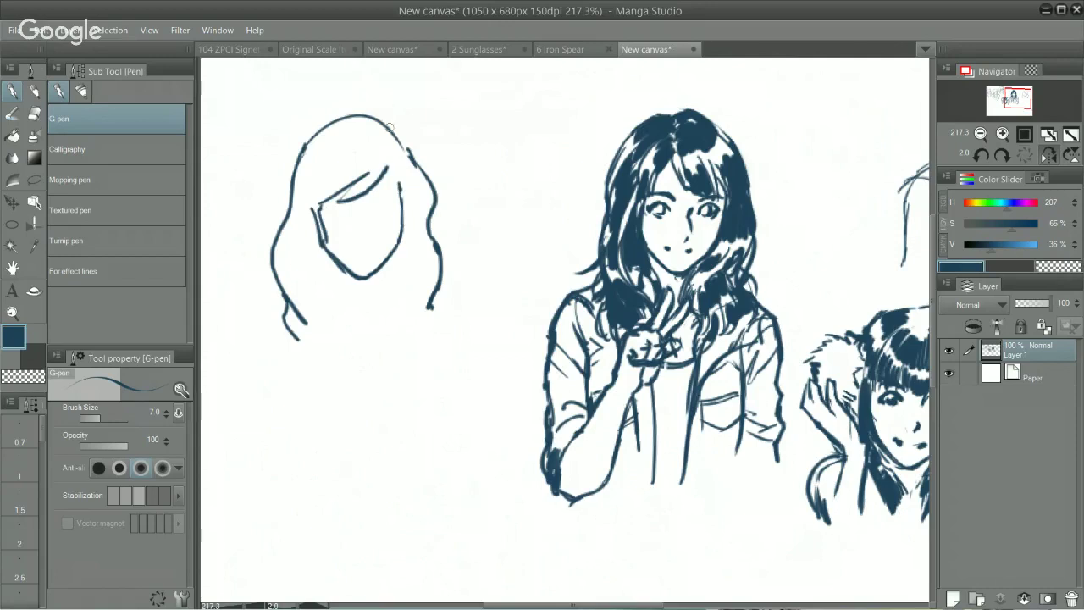
pyautogui.moveTo(386, 126); pyautogui.dragTo(425, 169)
# Erase the doubled line on the left side of the face, undo the brow stroke and add strands at the fringe's left corner.
pyautogui.press('c')
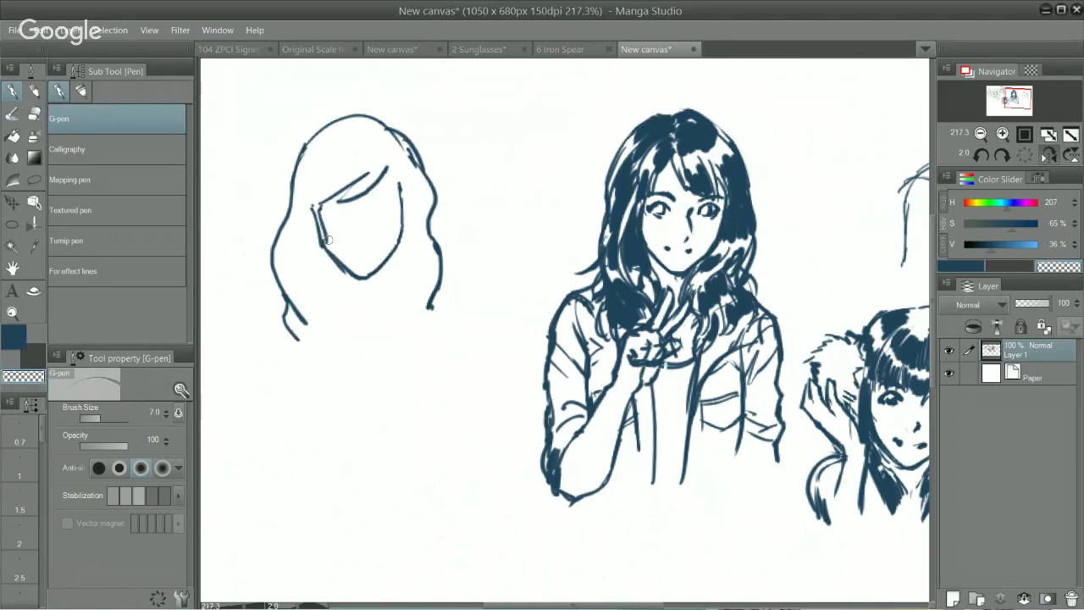
pyautogui.moveTo(327, 244)
pyautogui.mouseDown()
pyautogui.moveTo(320, 216)
pyautogui.moveTo(388, 203)
pyautogui.mouseUp()
pyautogui.press('c')
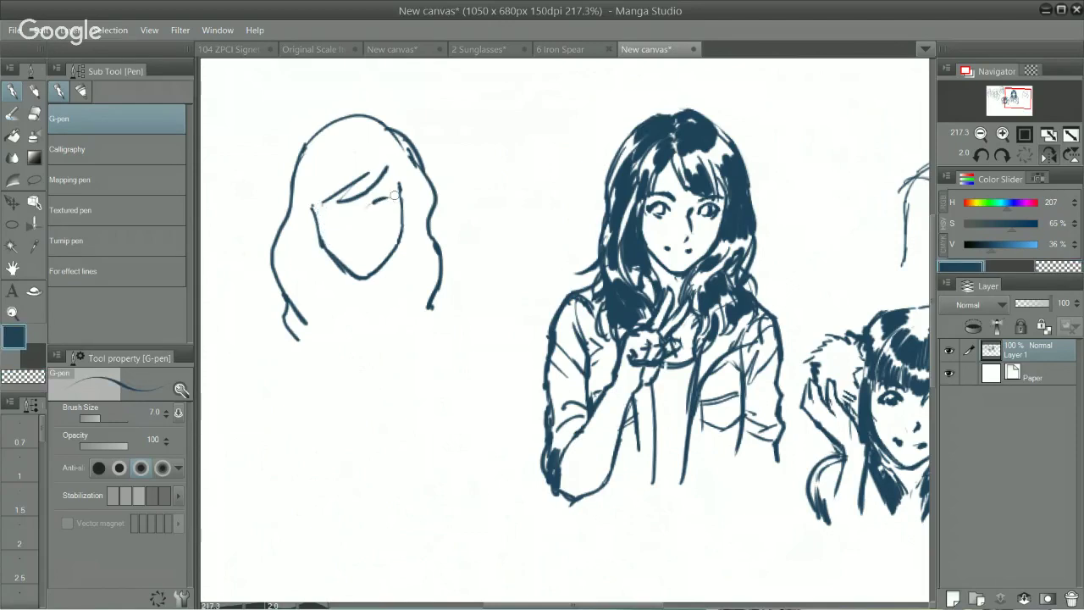
pyautogui.hotkey('ctrl', 'z')
pyautogui.moveTo(372, 204); pyautogui.dragTo(398, 200)
pyautogui.moveTo(318, 199)
pyautogui.mouseDown()
pyautogui.moveTo(308, 208)
pyautogui.moveTo(317, 169)
pyautogui.moveTo(331, 169)
pyautogui.mouseUp()
pyautogui.moveTo(317, 205); pyautogui.dragTo(336, 207)
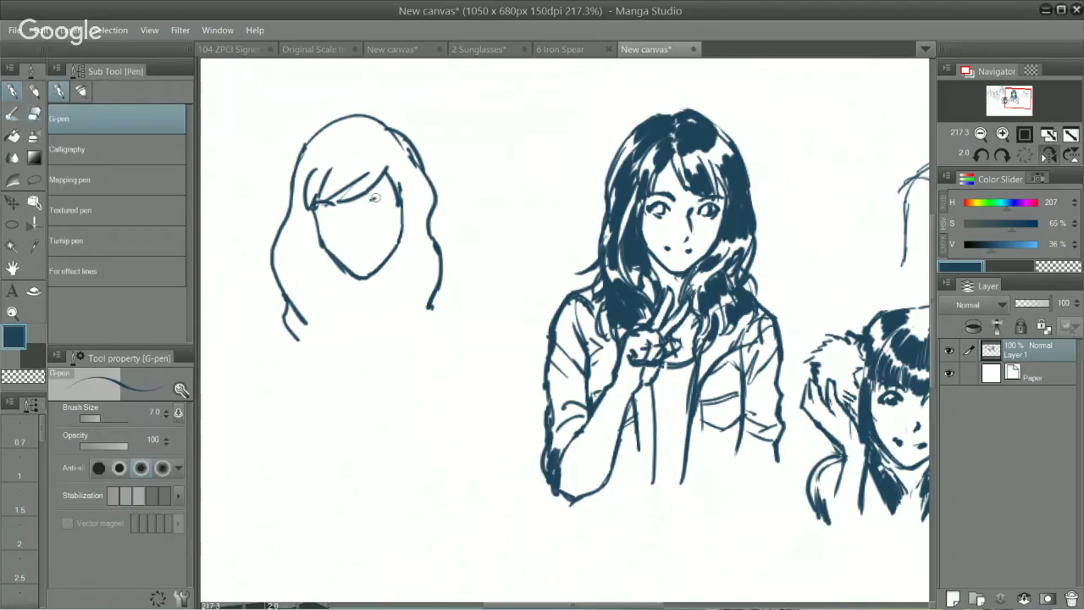
# Draw eyebrows below the fringe and closed, smiling eyes as short arches, undoing misplaced strokes.
pyautogui.moveTo(373, 202); pyautogui.dragTo(391, 196)
pyautogui.hotkey('ctrl', 'z')
pyautogui.hotkey('ctrl', 'z')
pyautogui.scroll(2, 339, 213)
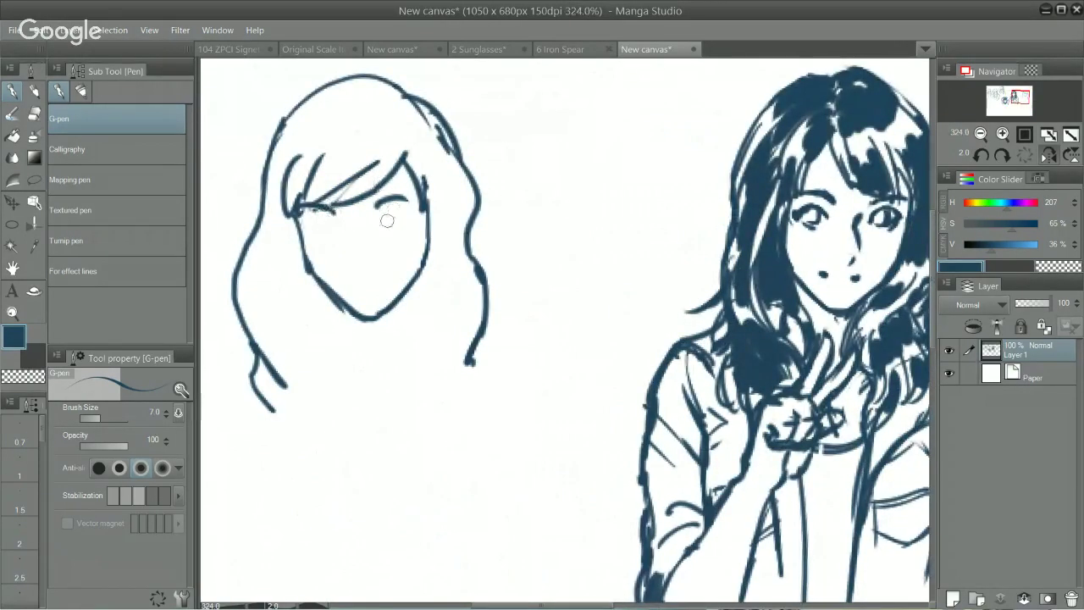
pyautogui.moveTo(381, 223)
pyautogui.mouseDown()
pyautogui.moveTo(401, 214)
pyautogui.moveTo(409, 226)
pyautogui.mouseUp()
pyautogui.hotkey('ctrl', 'z')
pyautogui.moveTo(306, 227)
pyautogui.mouseDown()
pyautogui.moveTo(332, 229)
pyautogui.moveTo(308, 231)
pyautogui.mouseUp()
pyautogui.moveTo(335, 202); pyautogui.dragTo(343, 221)
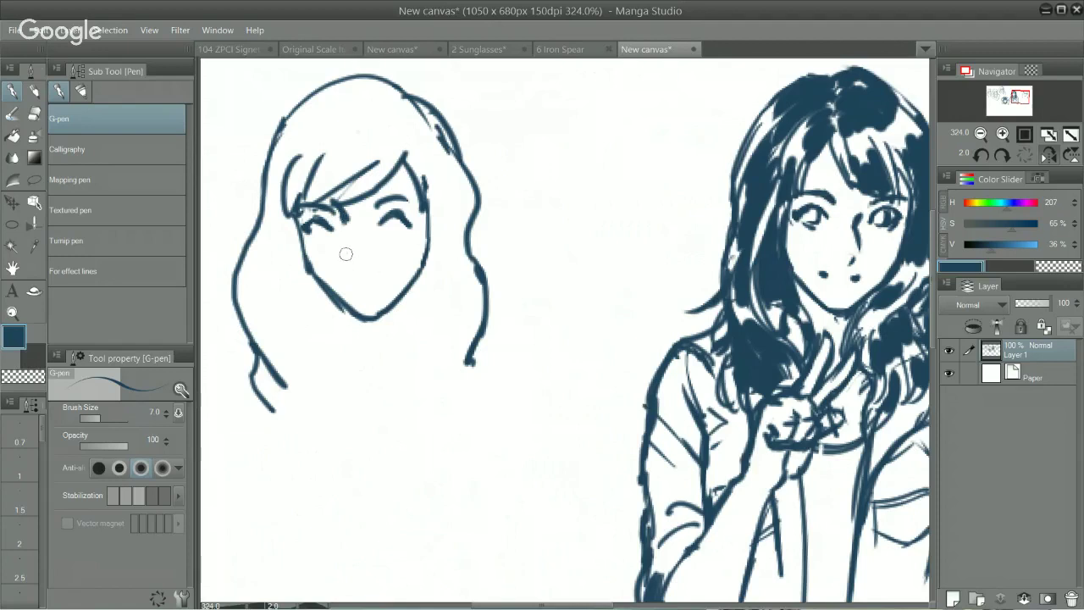
# Erase both closed eyes from the new face, keeping the eyebrows, and tidy the face's left edge.
pyautogui.press('ctrl')
pyautogui.press('c')
pyautogui.moveTo(315, 222)
pyautogui.mouseDown()
pyautogui.moveTo(328, 230)
pyautogui.moveTo(320, 220)
pyautogui.mouseUp()
pyautogui.moveTo(405, 226)
pyautogui.mouseDown()
pyautogui.moveTo(386, 221)
pyautogui.moveTo(408, 226)
pyautogui.mouseUp()
pyautogui.moveTo(310, 227); pyautogui.dragTo(300, 221)
pyautogui.moveTo(298, 214); pyautogui.dragTo(305, 251)
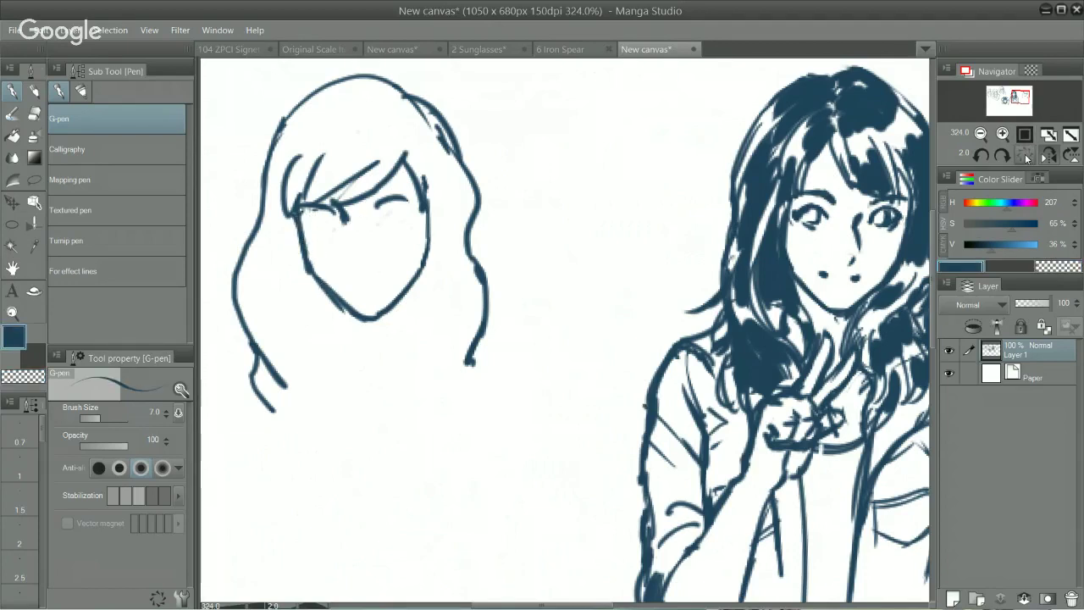
# Reset the canvas rotation, flip the view horizontally and increase the G-pen's brush size to 12.
pyautogui.click(1026, 156)
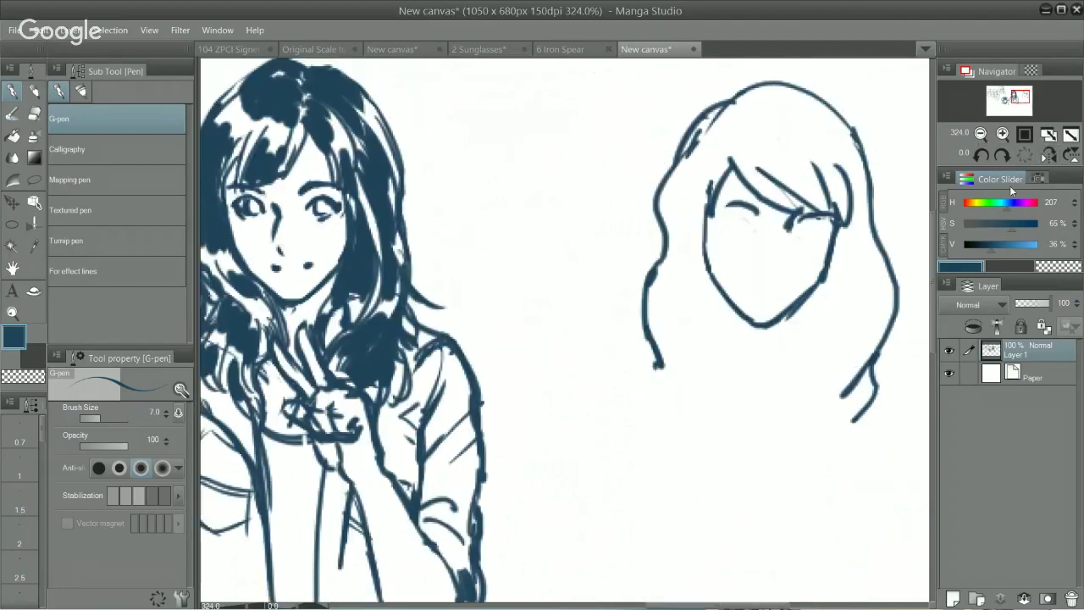
pyautogui.moveTo(746, 343); pyautogui.dragTo(577, 375)
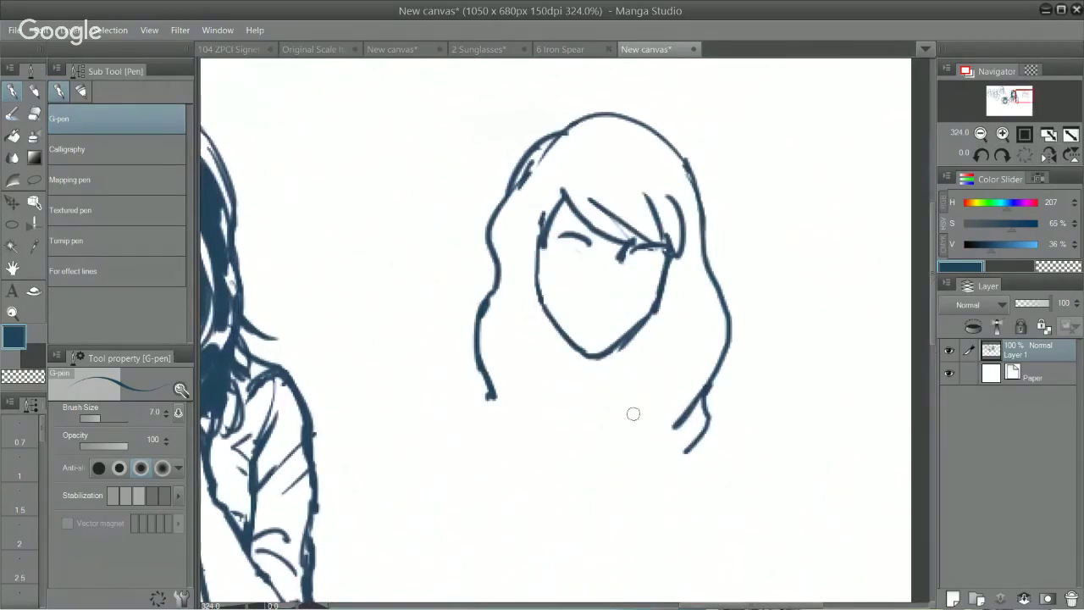
pyautogui.press(']')
pyautogui.press(']')
pyautogui.press(']')
pyautogui.press(']')
pyautogui.press(']')
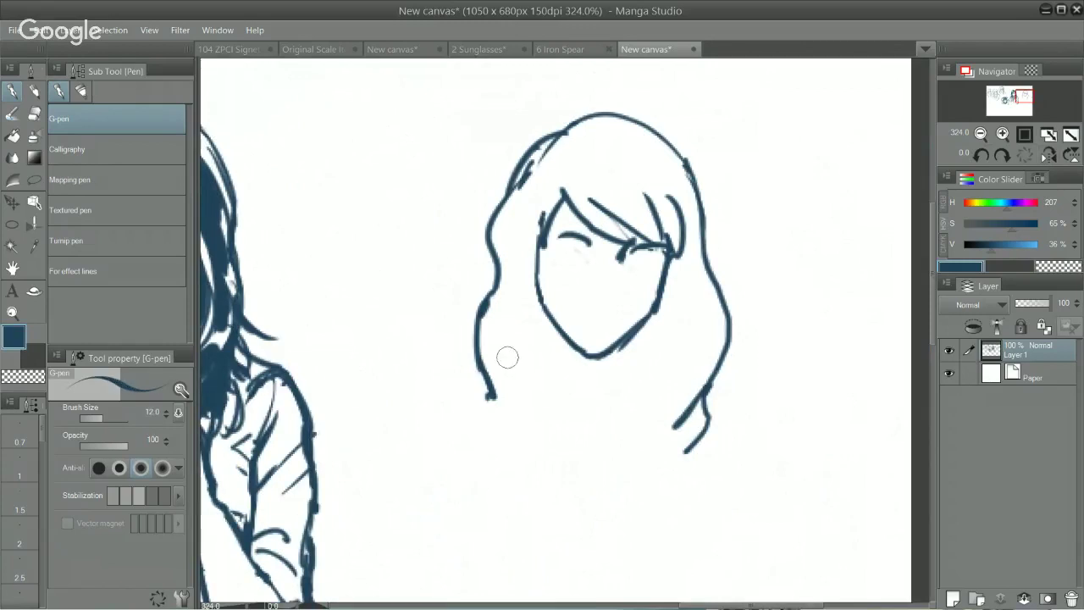
# Block in the hair's outer left side with the Calligraphy pen at size 12 and trim its edge with transparent colour.
pyautogui.press('.')
pyautogui.moveTo(477, 230); pyautogui.dragTo(478, 415)
pyautogui.moveTo(471, 347)
pyautogui.mouseDown()
pyautogui.moveTo(478, 411)
pyautogui.moveTo(489, 411)
pyautogui.mouseUp()
pyautogui.moveTo(503, 171)
pyautogui.mouseDown()
pyautogui.moveTo(480, 225)
pyautogui.moveTo(583, 115)
pyautogui.moveTo(488, 222)
pyautogui.moveTo(479, 264)
pyautogui.moveTo(523, 122)
pyautogui.mouseUp()
pyautogui.press('c')
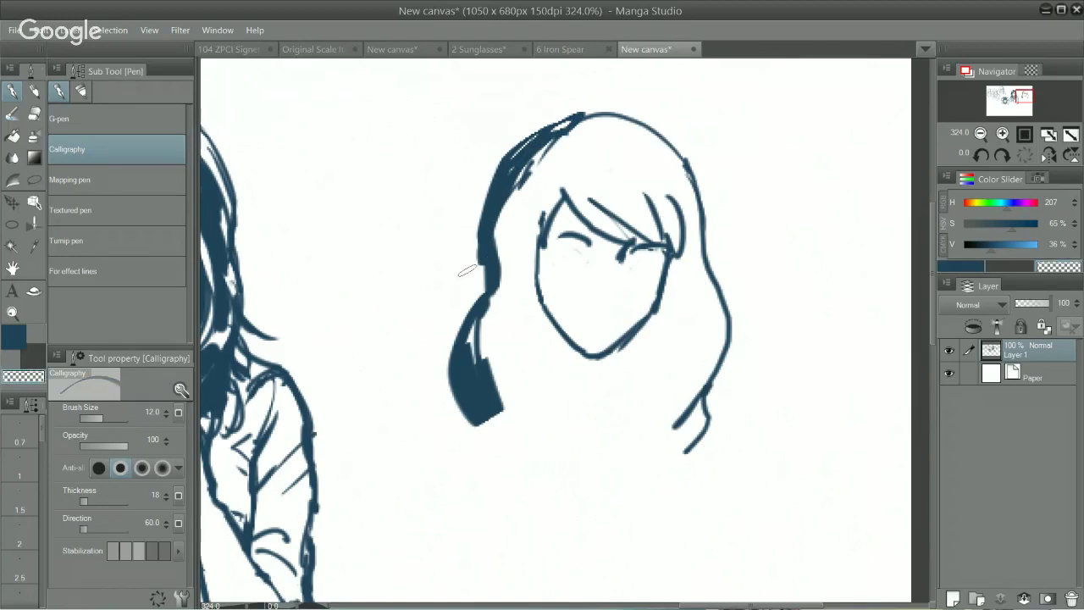
pyautogui.moveTo(462, 269)
pyautogui.mouseDown()
pyautogui.moveTo(542, 107)
pyautogui.moveTo(577, 110)
pyautogui.mouseUp()
# Return to the G-pen at brush size 8 and draw a closed-eye arch under the left eyebrow, undoing trial strokes.
pyautogui.press('c')
pyautogui.press(',')
pyautogui.moveTo(560, 240); pyautogui.dragTo(591, 245)
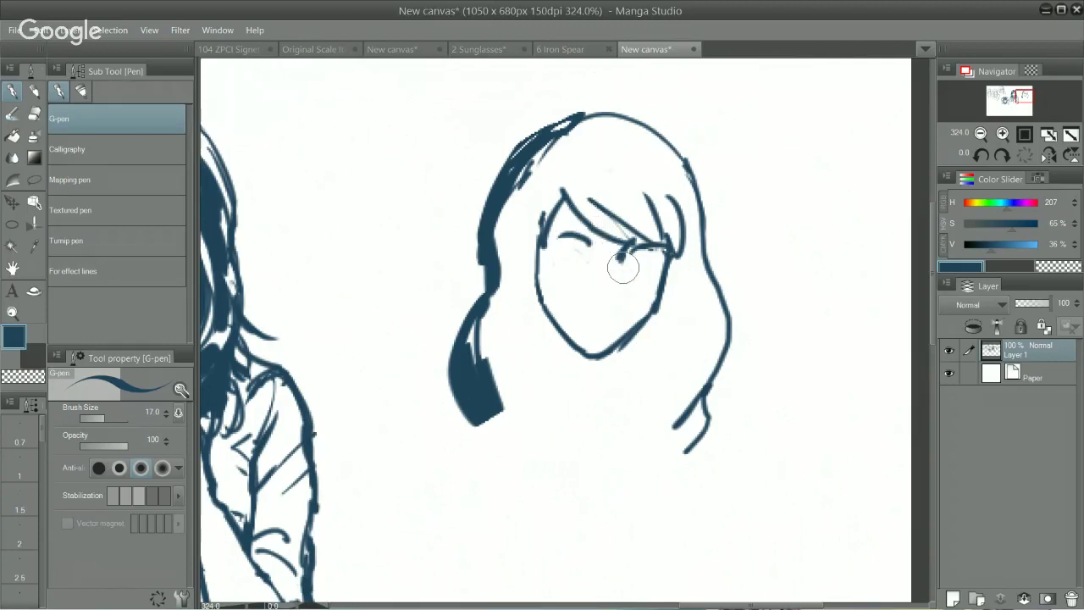
pyautogui.press('[')
pyautogui.press('[')
pyautogui.press('[')
pyautogui.press('[')
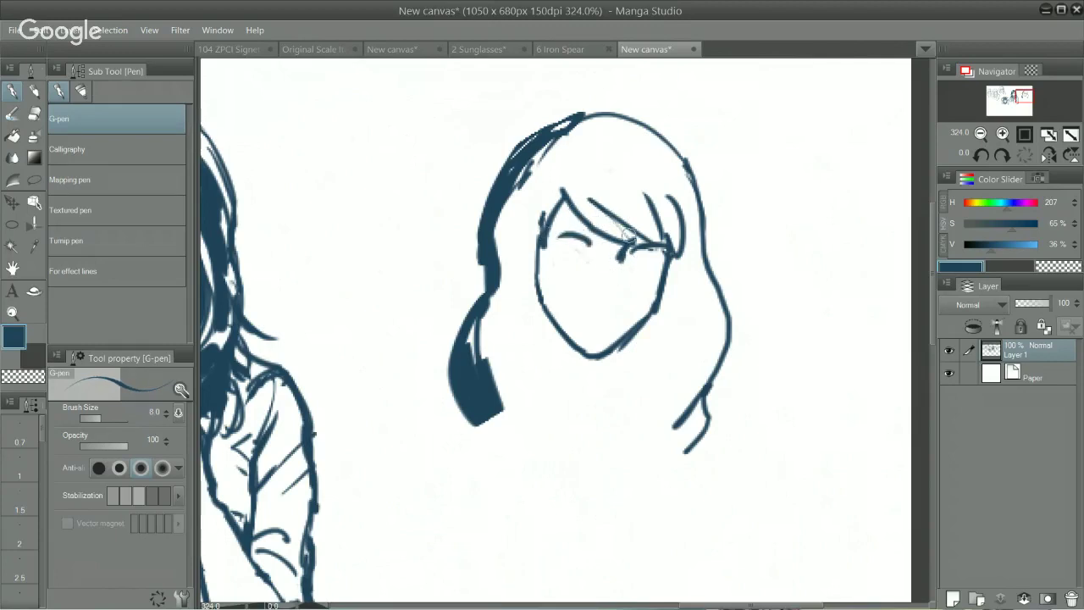
pyautogui.press('c')
pyautogui.moveTo(559, 237); pyautogui.dragTo(584, 246)
pyautogui.press('c')
pyautogui.hotkey('ctrl', 'z')
pyautogui.hotkey('ctrl', 'z')
pyautogui.hotkey('ctrl', 'z')
pyautogui.moveTo(552, 251); pyautogui.dragTo(579, 249)
pyautogui.hotkey('ctrl', 'z')
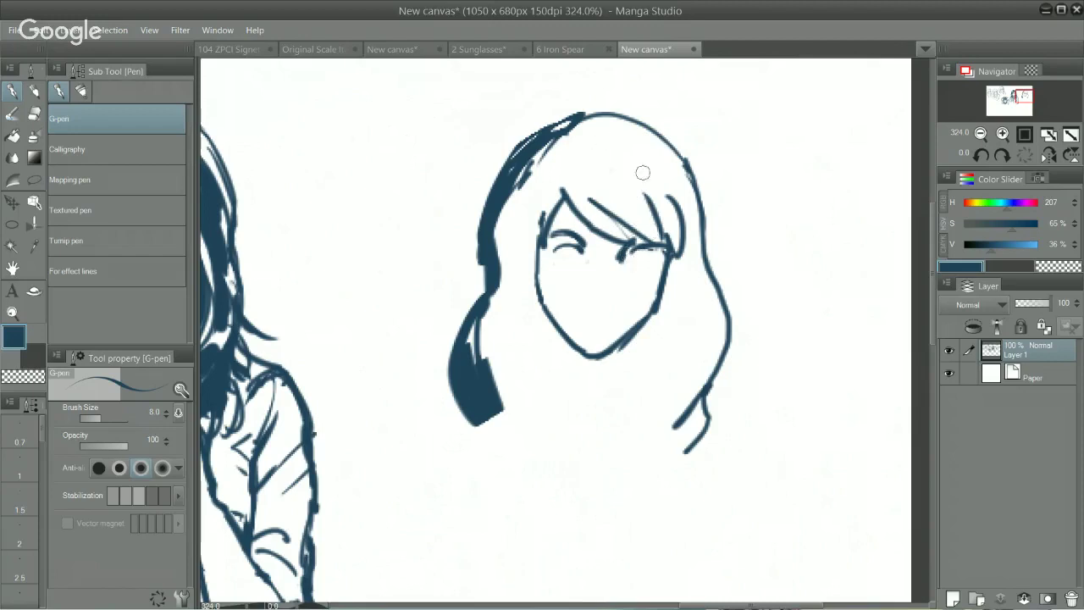
# Add strands to the fringe and crown, darken the jawline and draw the wavy inner hair locks on both sides of the face.
pyautogui.moveTo(632, 170); pyautogui.dragTo(659, 224)
pyautogui.moveTo(589, 107); pyautogui.dragTo(661, 161)
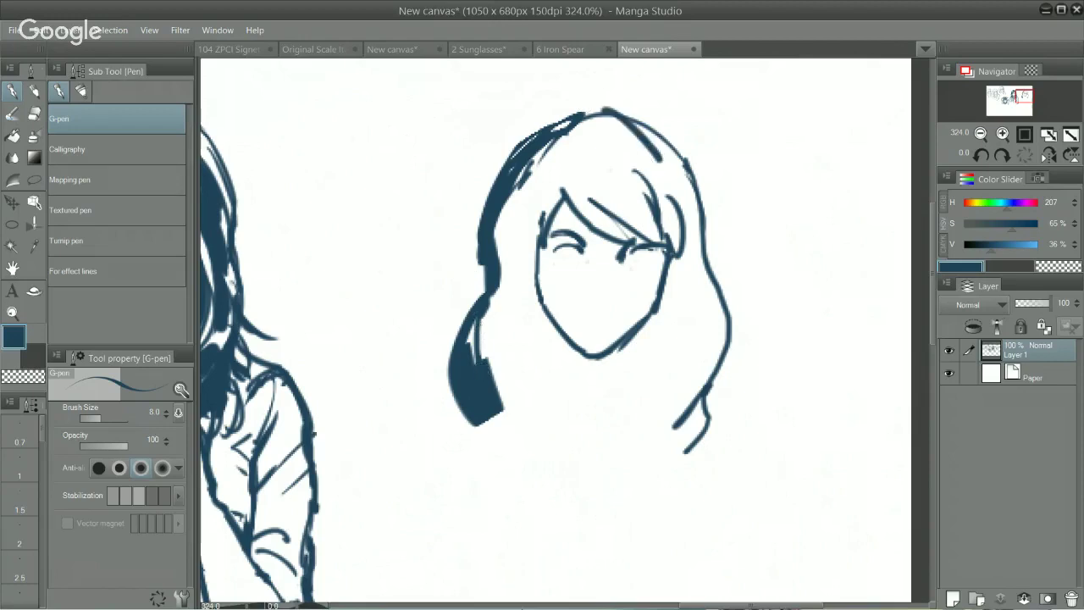
pyautogui.moveTo(534, 246)
pyautogui.mouseDown()
pyautogui.moveTo(544, 306)
pyautogui.moveTo(586, 353)
pyautogui.moveTo(574, 341)
pyautogui.moveTo(610, 345)
pyautogui.moveTo(594, 351)
pyautogui.moveTo(680, 290)
pyautogui.moveTo(673, 346)
pyautogui.moveTo(646, 364)
pyautogui.moveTo(671, 434)
pyautogui.mouseUp()
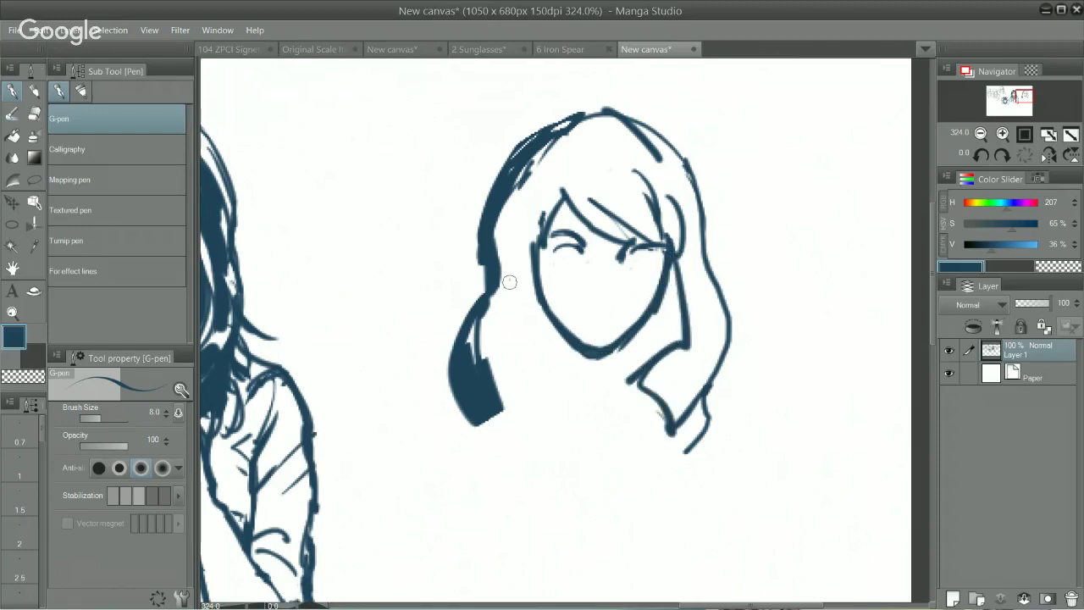
pyautogui.moveTo(509, 282)
pyautogui.mouseDown()
pyautogui.moveTo(535, 399)
pyautogui.moveTo(506, 438)
pyautogui.mouseUp()
pyautogui.click(553, 427)
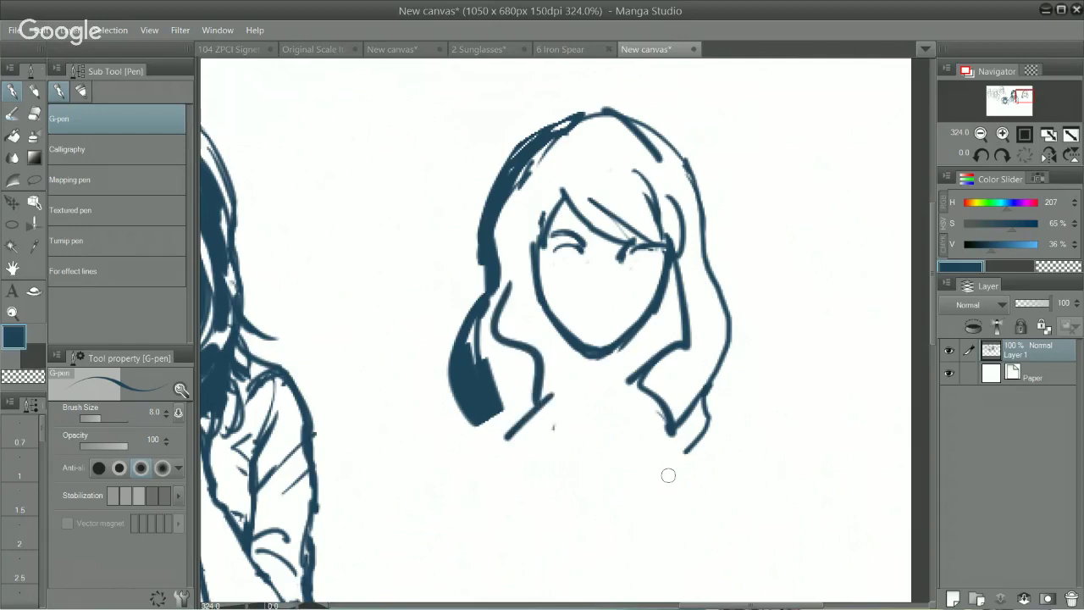
# Lasso the entire side-swept-fringe woman's sketch, delete it and clear the selection.
pyautogui.press('m')
pyautogui.moveTo(476, 84)
pyautogui.mouseDown()
pyautogui.moveTo(424, 455)
pyautogui.moveTo(636, 38)
pyautogui.moveTo(642, 59)
pyautogui.mouseUp()
pyautogui.press('Delete')
pyautogui.hotkey('ctrl', 'd')
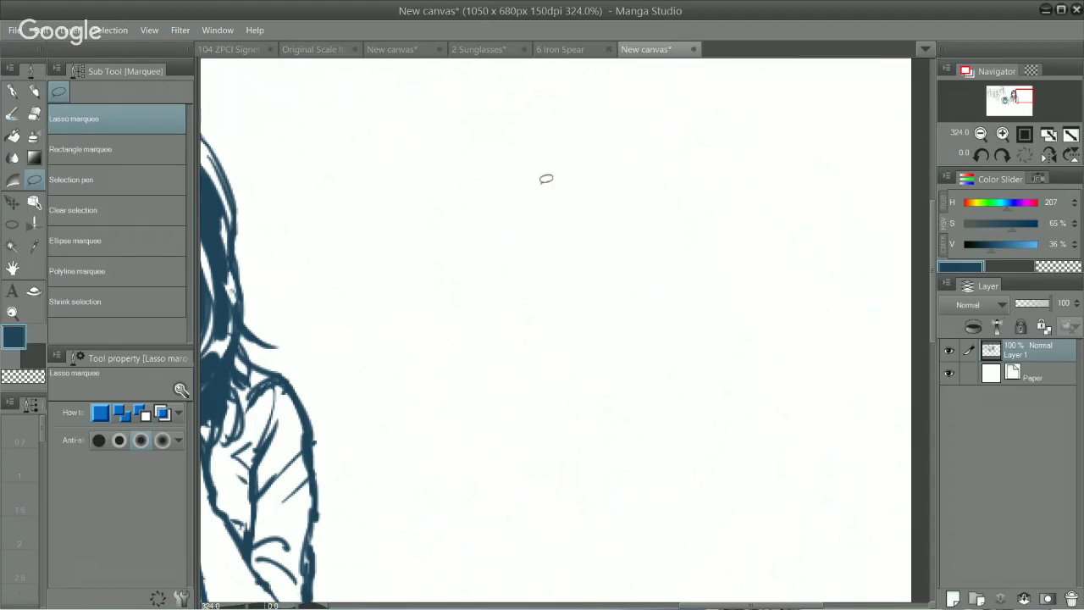
# Switch back to the G-pen and reduce its brush size to 2.5.
pyautogui.press('p')
pyautogui.press('[')
pyautogui.press('[')
pyautogui.press('[')
pyautogui.press('[')
pyautogui.press('[')
pyautogui.press('[')
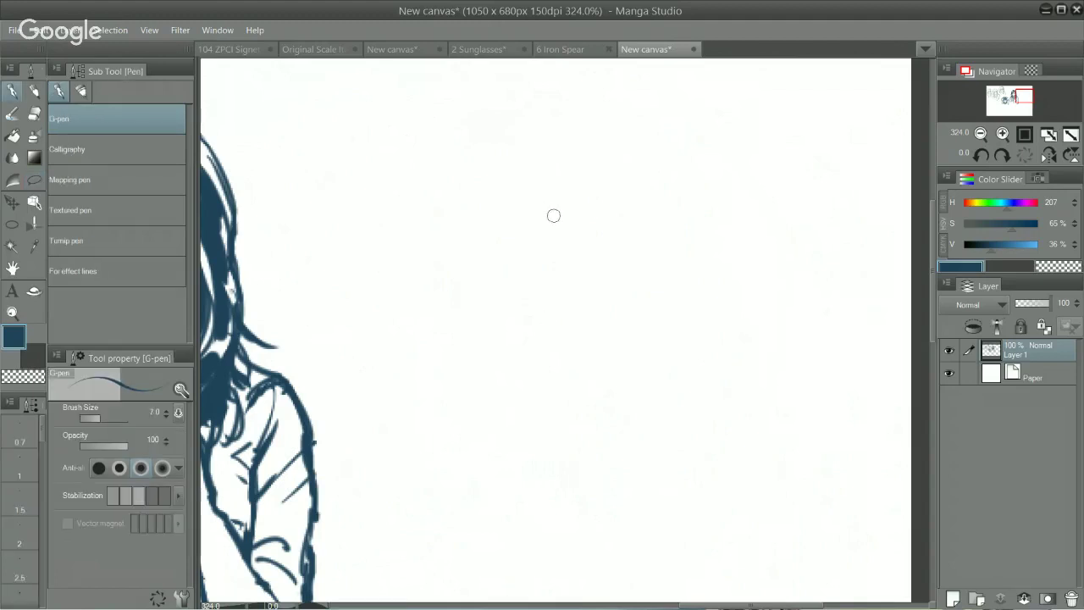
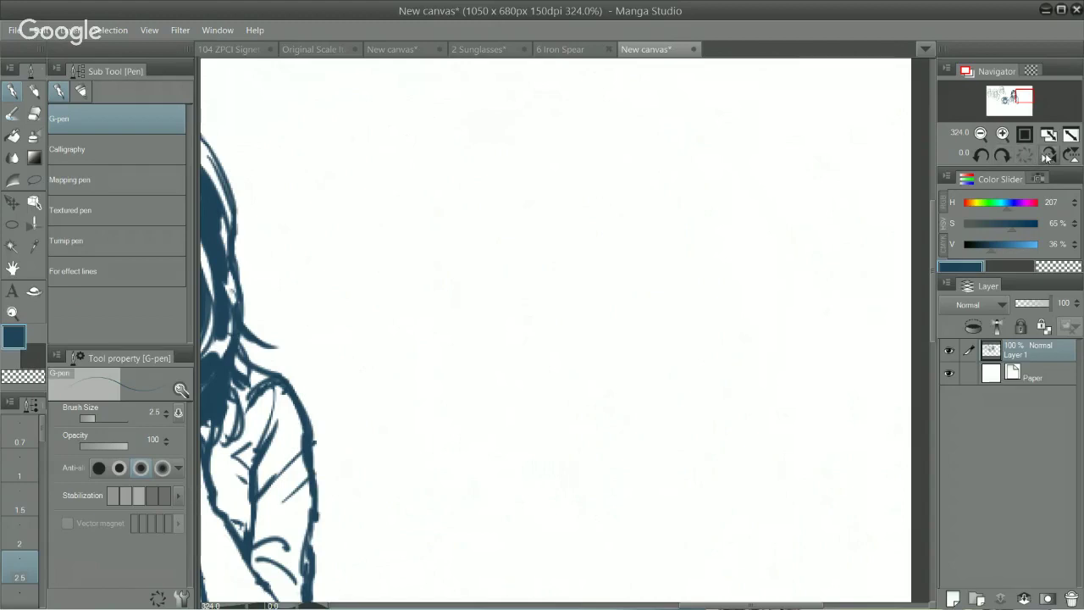
# Check the whole page with the view mirrored and unmirrored, ending on the blank area beside the wavy-haired woman.
pyautogui.click(1049, 155)
pyautogui.click(1049, 134)
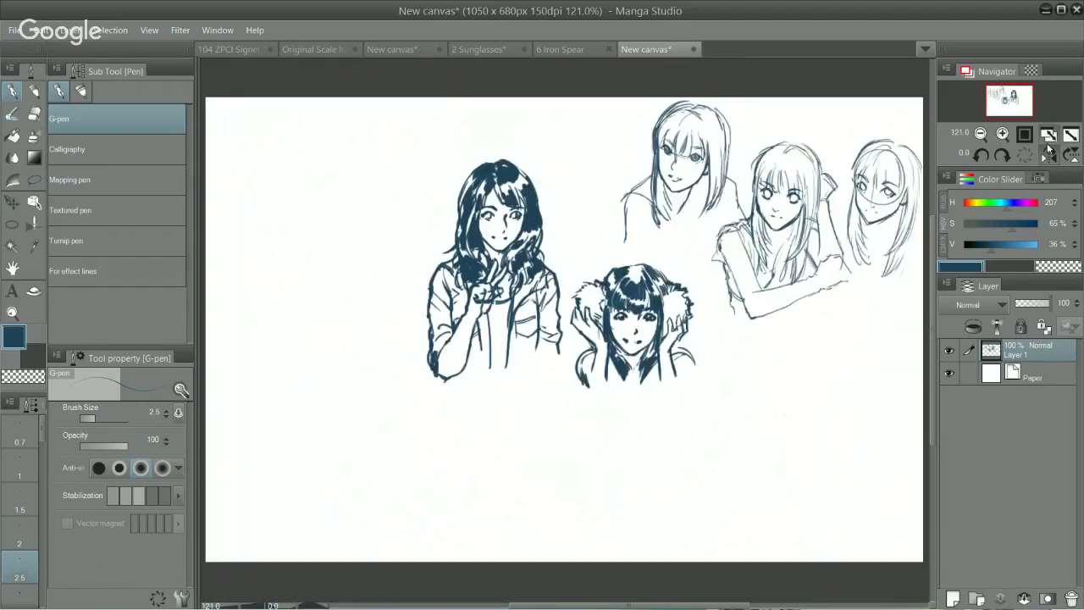
pyautogui.click(1048, 155)
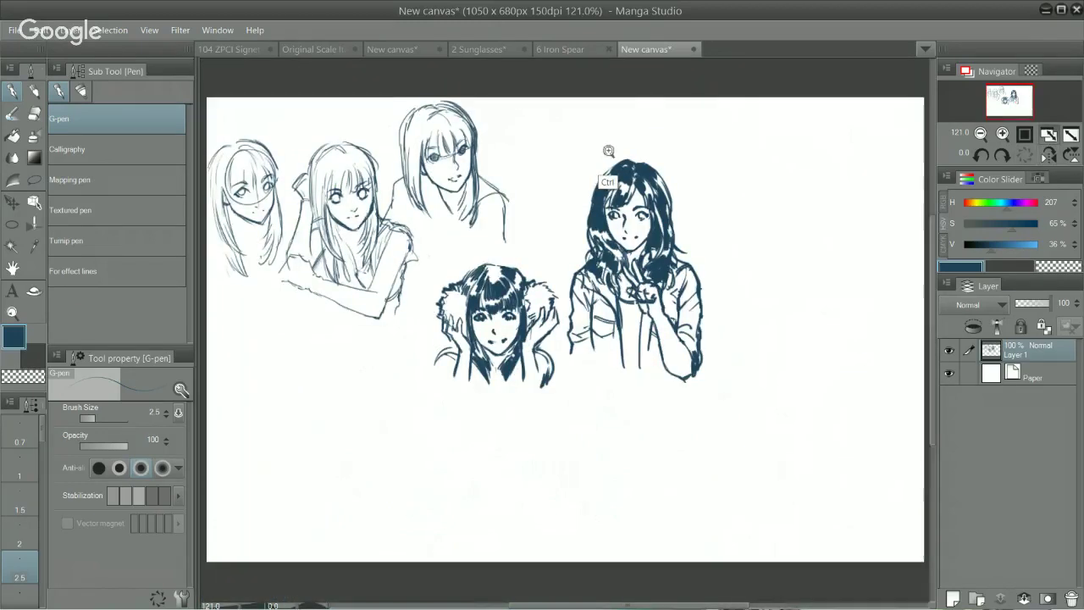
pyautogui.moveTo(607, 152); pyautogui.dragTo(653, 156)
pyautogui.moveTo(775, 161)
pyautogui.mouseDown()
pyautogui.moveTo(661, 225)
pyautogui.moveTo(688, 273)
pyautogui.mouseUp()
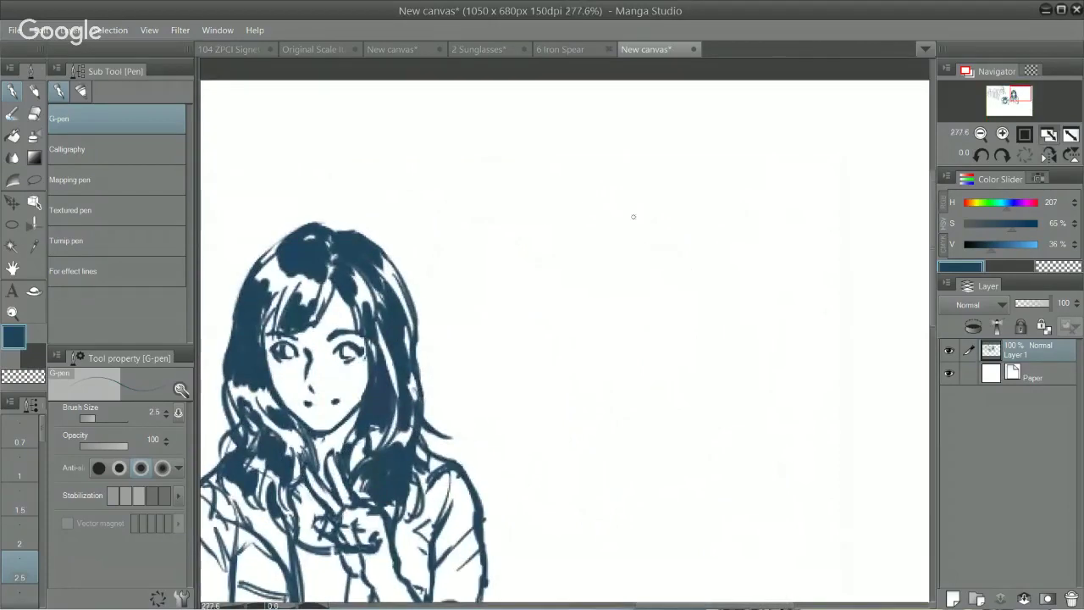
pyautogui.click(116, 149)
pyautogui.moveTo(593, 202); pyautogui.dragTo(652, 253)
pyautogui.hotkey('ctrl', 'z')
pyautogui.press('p')
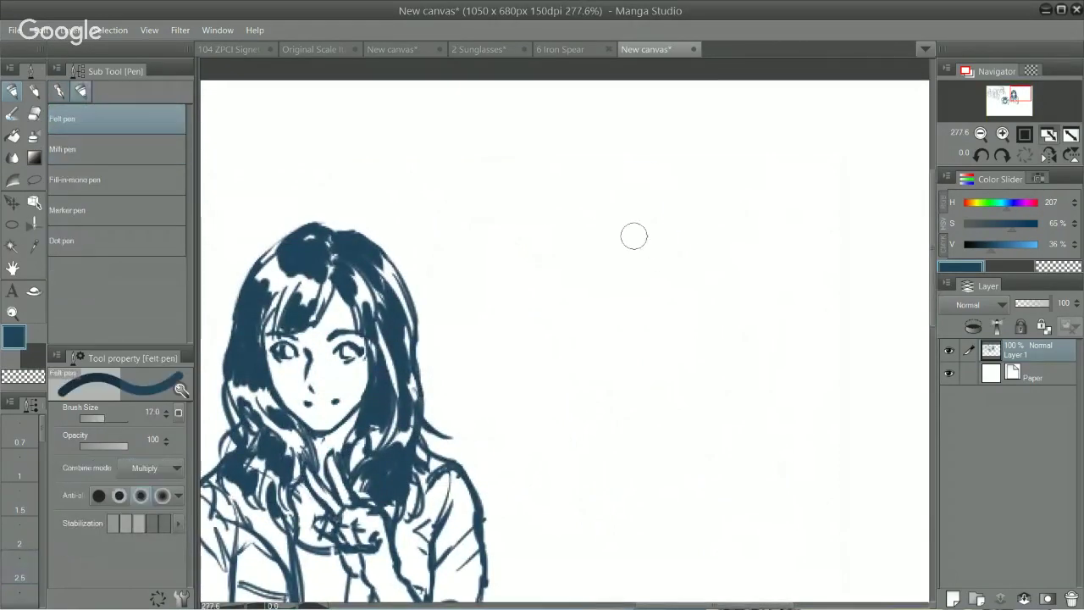
pyautogui.click(598, 195)
pyautogui.moveTo(597, 193); pyautogui.dragTo(591, 258)
pyautogui.hotkey('ctrl', 'z')
pyautogui.press('p')
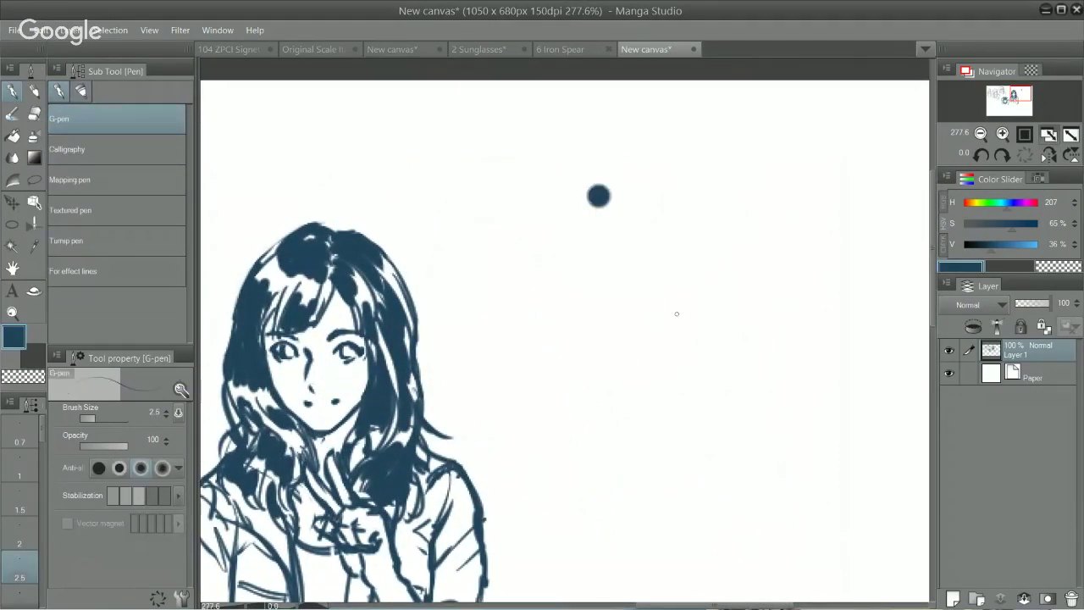
pyautogui.hotkey('ctrl', 'z')
pyautogui.hotkey('ctrl', 'z')
pyautogui.hotkey('ctrl', 'shift', 'z')
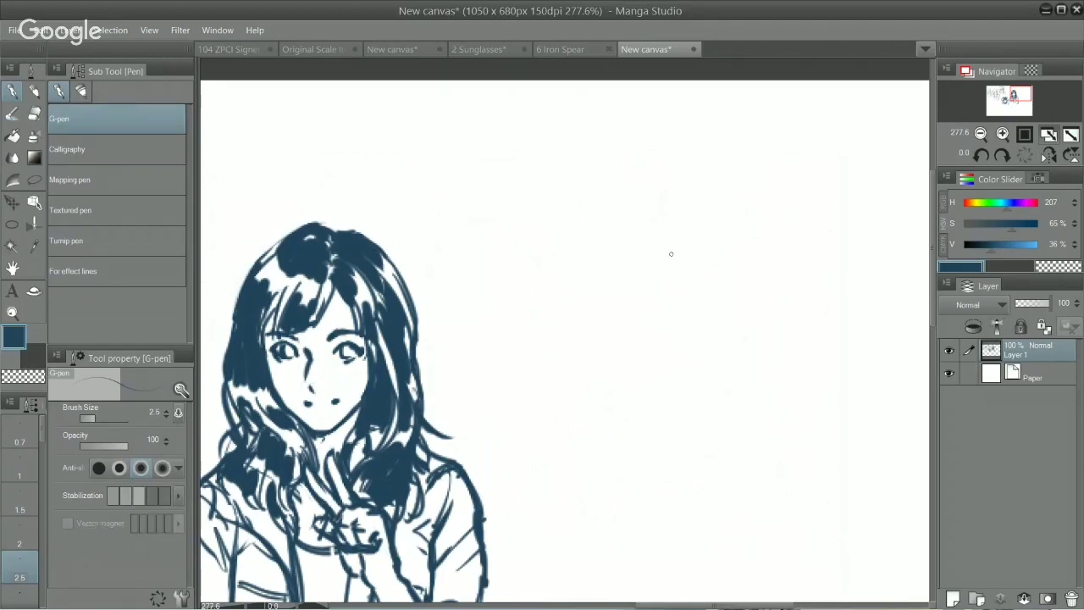
# Set the G-pen's brush size to 6 for a new sketch in the blank area.
pyautogui.press('p')
pyautogui.press('p')
pyautogui.press('p')
pyautogui.press('[')
pyautogui.press('[')
pyautogui.press('[')
pyautogui.press('[')
pyautogui.press(']')
pyautogui.press(']')
pyautogui.press(']')
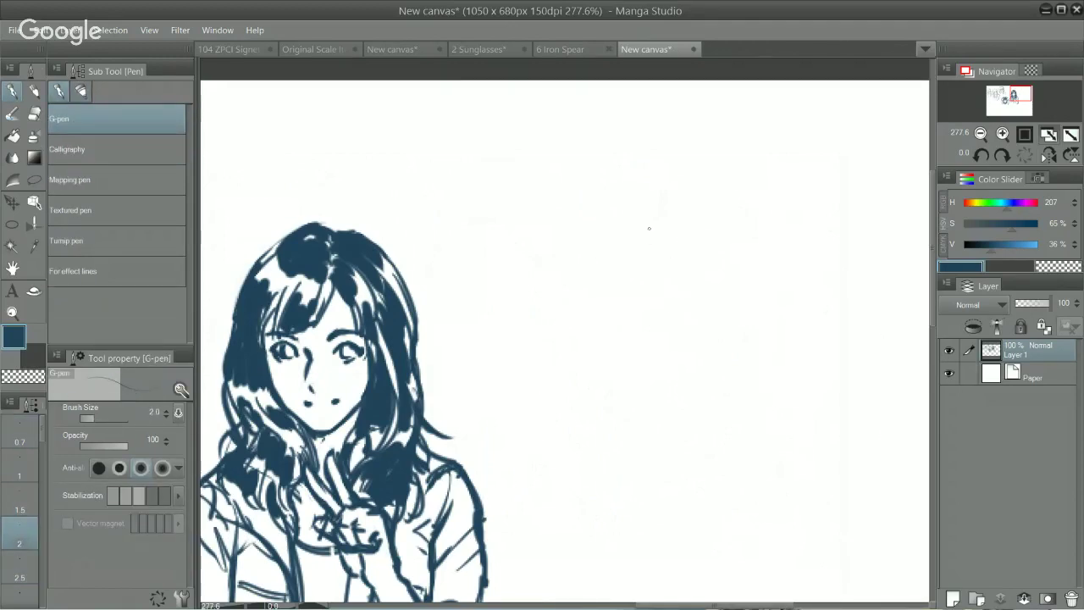
pyautogui.press(']')
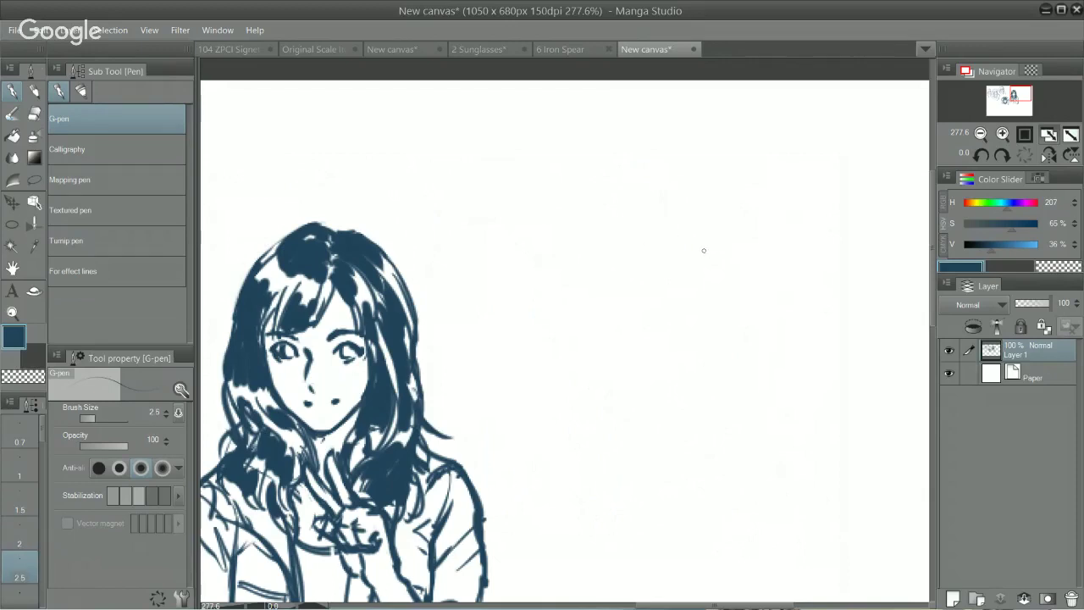
pyautogui.hotkey('ctrl', 'z')
pyautogui.click(81, 92)
pyautogui.click(60, 93)
pyautogui.press(']')
pyautogui.press(']')
pyautogui.moveTo(576, 416); pyautogui.dragTo(392, 366)
pyautogui.moveTo(477, 166)
pyautogui.mouseDown()
pyautogui.moveTo(545, 122)
pyautogui.moveTo(448, 266)
pyautogui.moveTo(636, 194)
pyautogui.mouseUp()
pyautogui.moveTo(456, 245); pyautogui.dragTo(622, 273)
pyautogui.hotkey('ctrl', 'z')
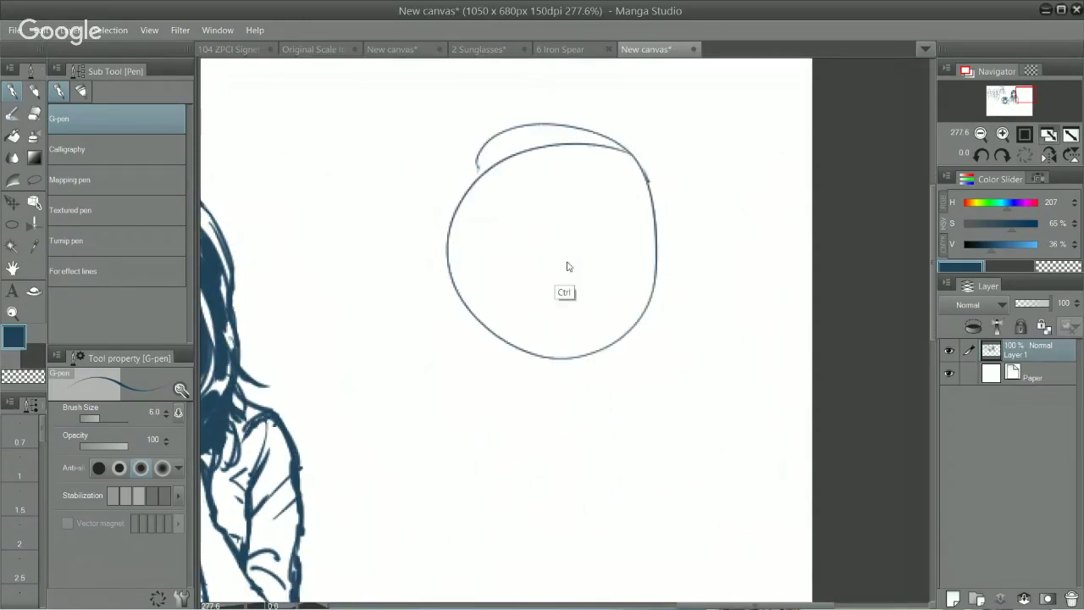
pyautogui.hotkey('ctrl', 'z')
pyautogui.moveTo(474, 163); pyautogui.dragTo(471, 292)
pyautogui.hotkey('ctrl', 'z')
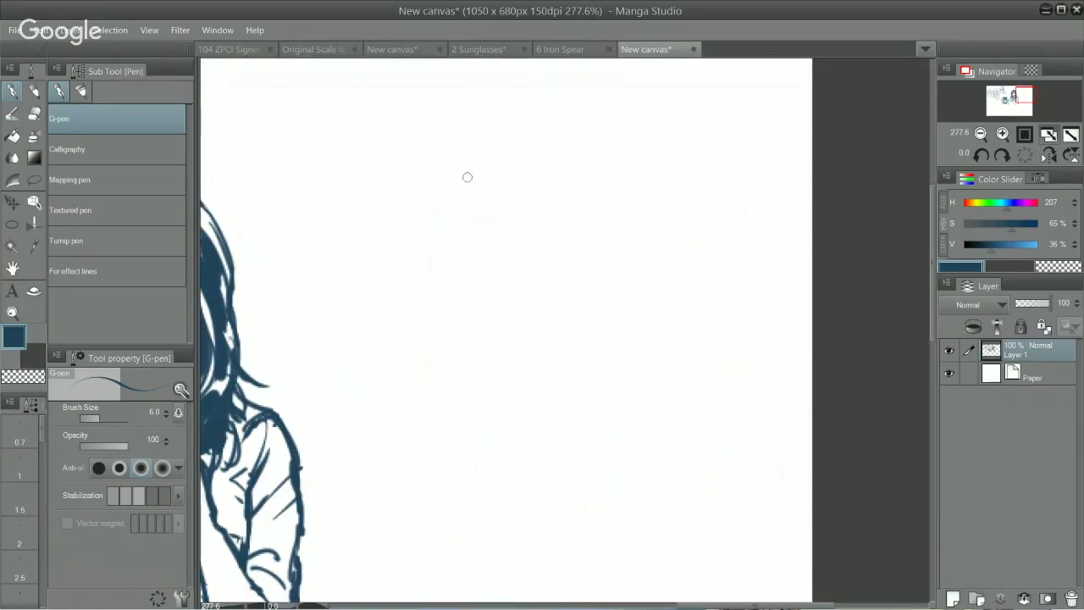
pyautogui.moveTo(469, 184); pyautogui.dragTo(483, 359)
pyautogui.hotkey('ctrl', 'z')
pyautogui.hotkey('ctrl', 'z')
# Draw a new face outline from the left temple down the cheek, around the chin and up to the right cheek.
pyautogui.moveTo(467, 183); pyautogui.dragTo(476, 334)
pyautogui.moveTo(469, 258)
pyautogui.mouseDown()
pyautogui.moveTo(476, 327)
pyautogui.moveTo(476, 308)
pyautogui.moveTo(524, 379)
pyautogui.mouseUp()
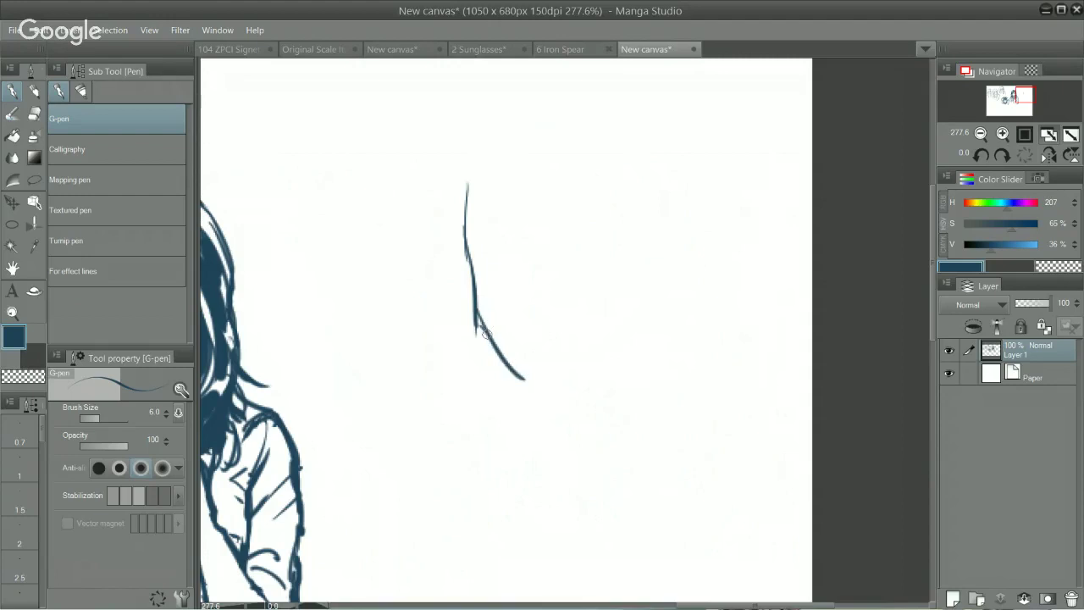
pyautogui.moveTo(485, 331)
pyautogui.mouseDown()
pyautogui.moveTo(532, 383)
pyautogui.moveTo(620, 349)
pyautogui.moveTo(631, 307)
pyautogui.mouseUp()
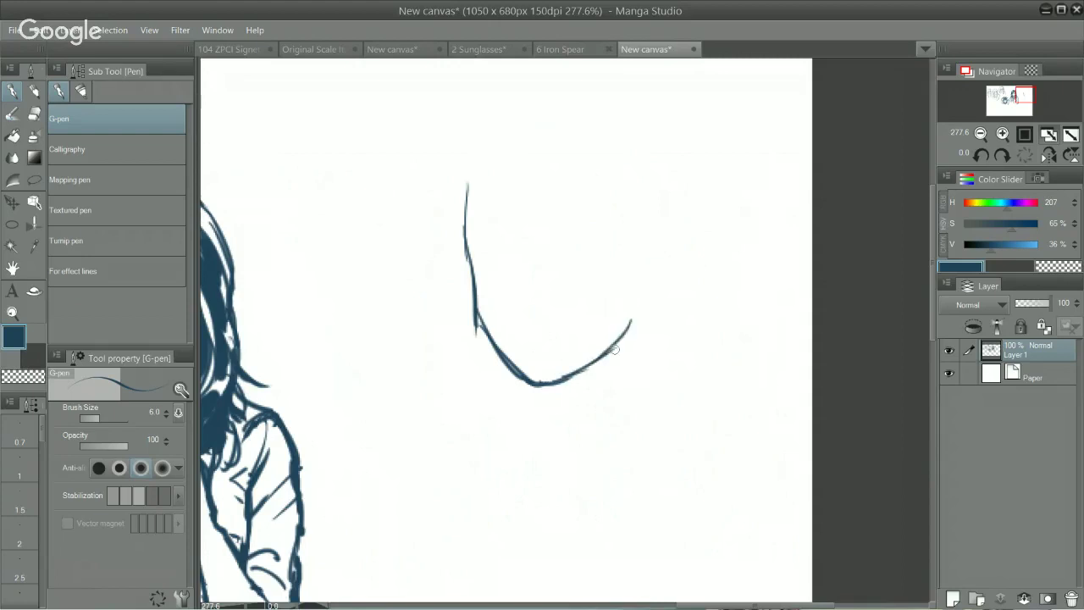
pyautogui.moveTo(614, 349)
pyautogui.mouseDown()
pyautogui.moveTo(662, 242)
pyautogui.moveTo(656, 272)
pyautogui.moveTo(663, 227)
pyautogui.mouseUp()
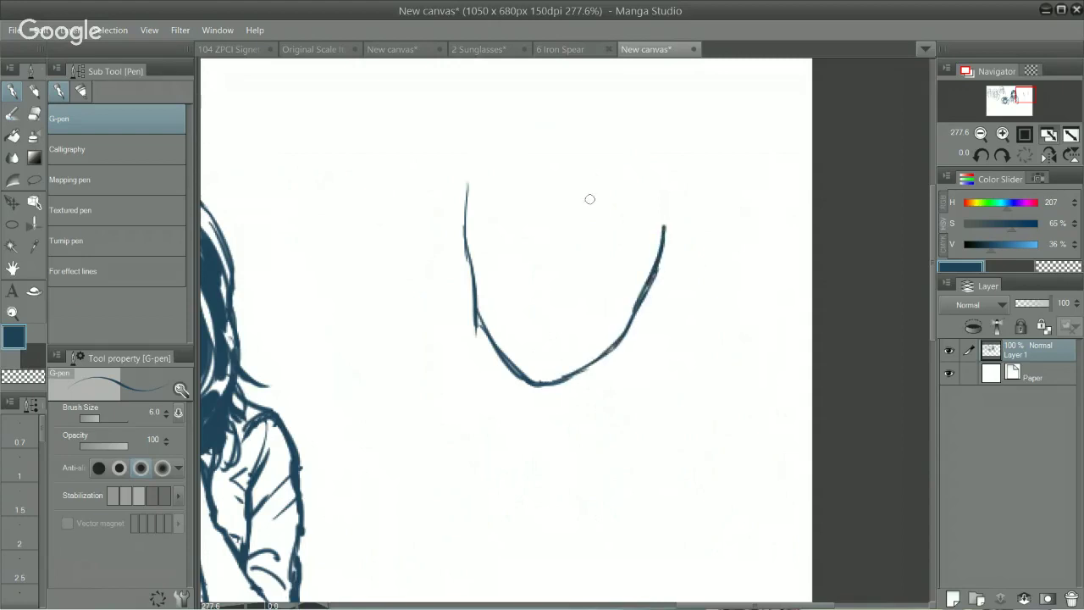
pyautogui.moveTo(467, 190); pyautogui.dragTo(503, 140)
# Draw short neck lines descending from both sides of the jaw, doubling the right one.
pyautogui.moveTo(545, 222); pyautogui.dragTo(454, 314)
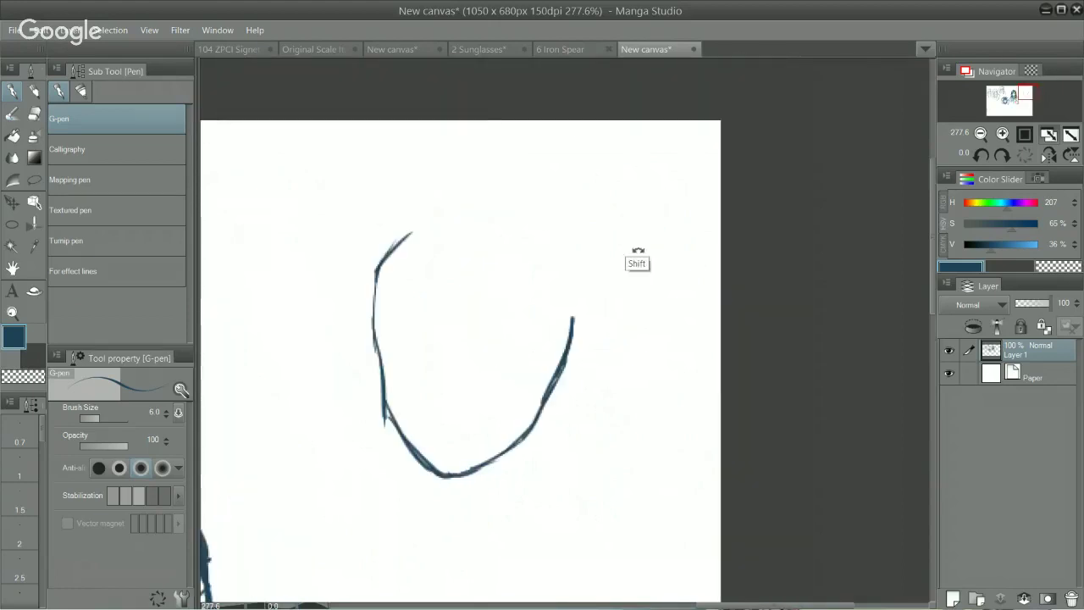
pyautogui.moveTo(637, 257); pyautogui.dragTo(612, 240)
pyautogui.moveTo(567, 335); pyautogui.dragTo(641, 416)
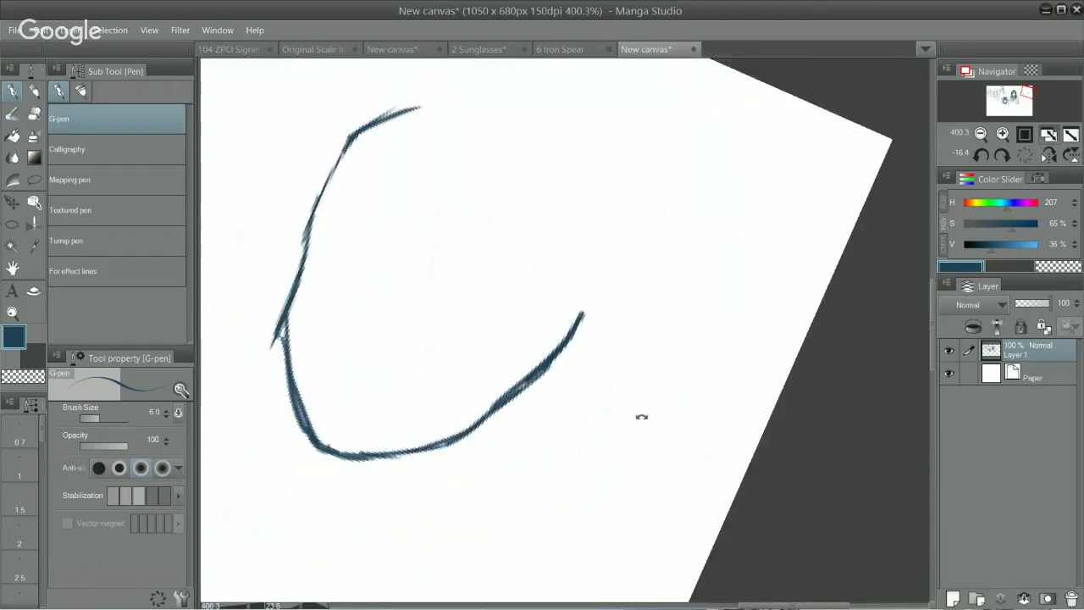
pyautogui.moveTo(590, 482); pyautogui.dragTo(593, 300)
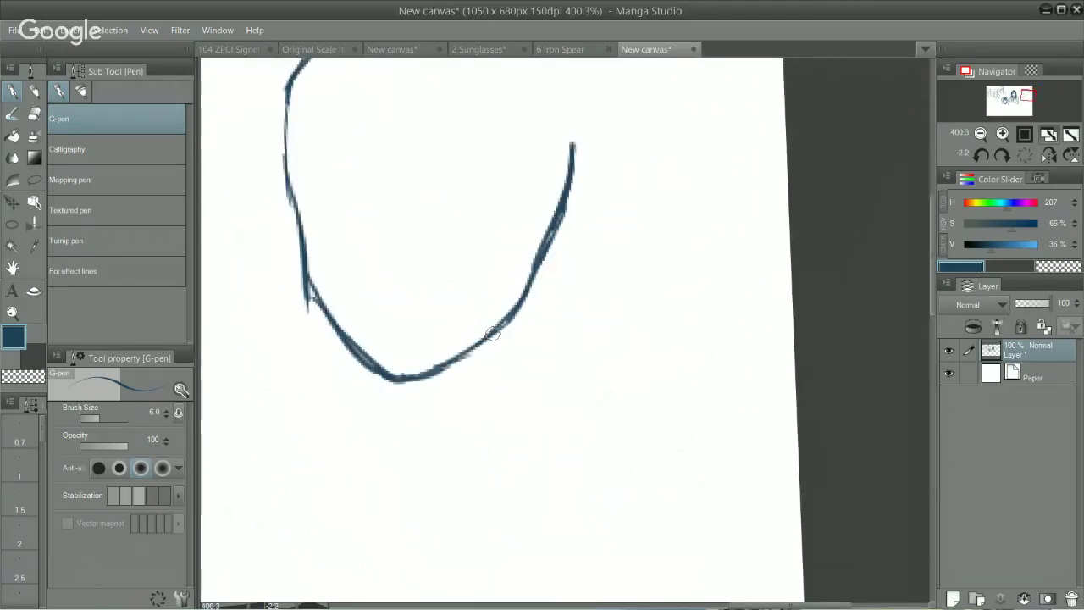
pyautogui.moveTo(502, 327); pyautogui.dragTo(481, 389)
pyautogui.moveTo(490, 337); pyautogui.dragTo(480, 389)
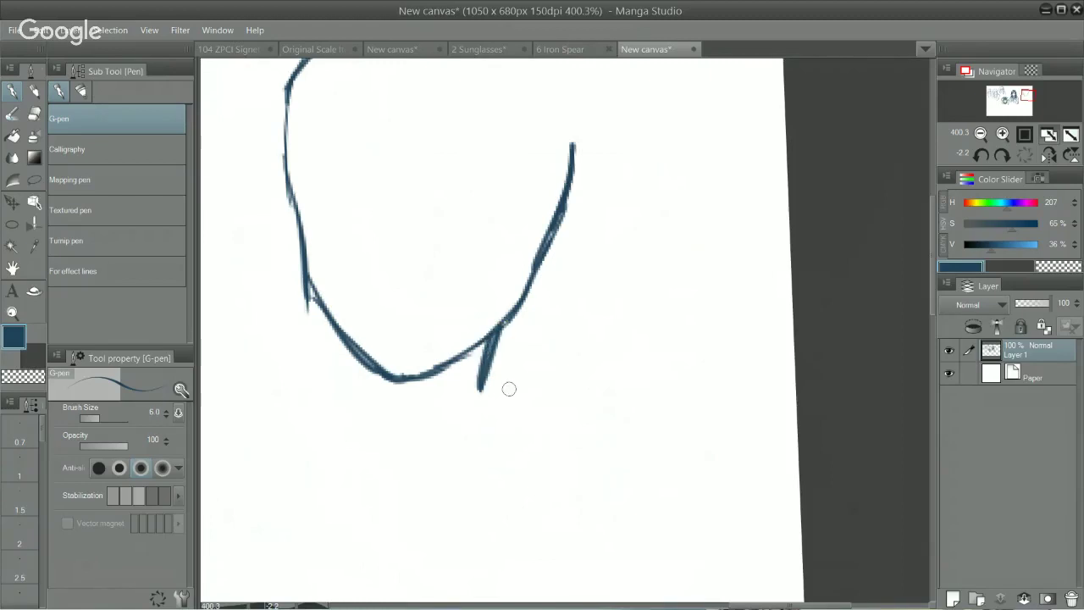
pyautogui.moveTo(337, 334); pyautogui.dragTo(350, 391)
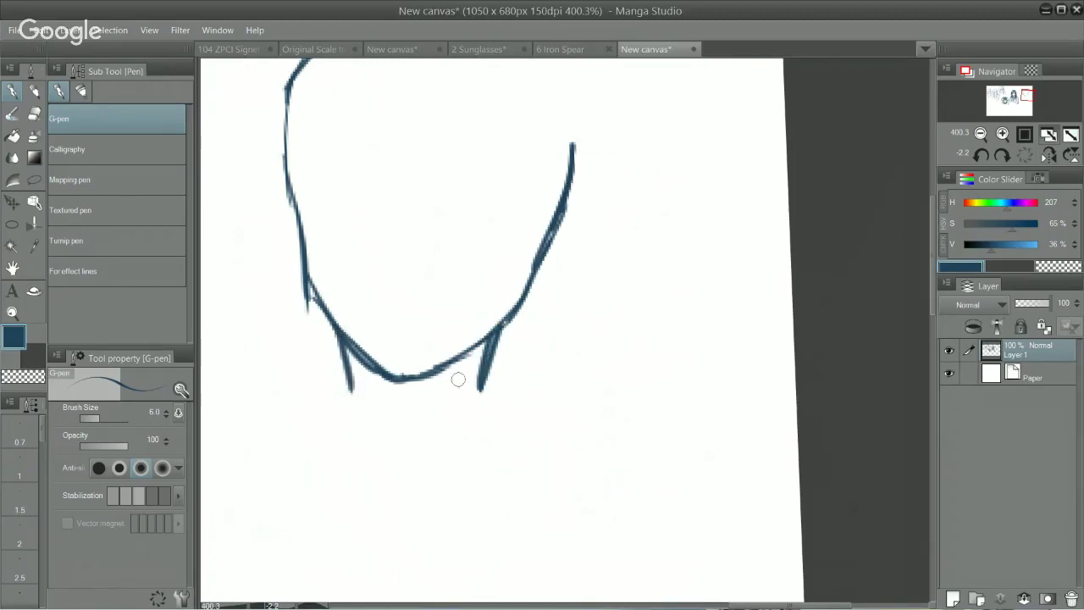
# Draw angular collar strokes at the base of the neck, undoing the first curved line there.
pyautogui.moveTo(485, 376)
pyautogui.mouseDown()
pyautogui.moveTo(452, 405)
pyautogui.moveTo(437, 398)
pyautogui.moveTo(462, 405)
pyautogui.moveTo(500, 380)
pyautogui.moveTo(437, 464)
pyautogui.mouseUp()
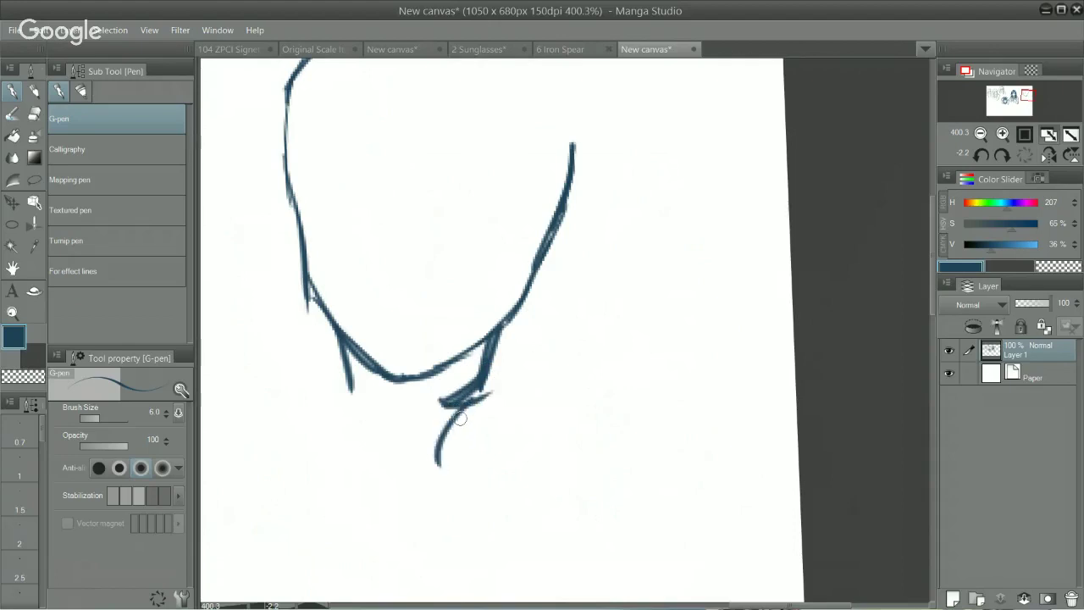
pyautogui.hotkey('ctrl', 'z')
pyautogui.moveTo(482, 395)
pyautogui.mouseDown()
pyautogui.moveTo(453, 445)
pyautogui.moveTo(438, 438)
pyautogui.moveTo(455, 453)
pyautogui.moveTo(433, 429)
pyautogui.moveTo(512, 452)
pyautogui.moveTo(468, 449)
pyautogui.moveTo(512, 424)
pyautogui.moveTo(483, 442)
pyautogui.mouseUp()
pyautogui.moveTo(529, 387)
pyautogui.mouseDown()
pyautogui.moveTo(527, 404)
pyautogui.moveTo(574, 480)
pyautogui.mouseUp()
# Draw a doubled side-swept fringe line across the forehead to the right cheek and thicken its lower end.
pyautogui.moveTo(563, 271); pyautogui.dragTo(532, 344)
pyautogui.moveTo(404, 156); pyautogui.dragTo(549, 259)
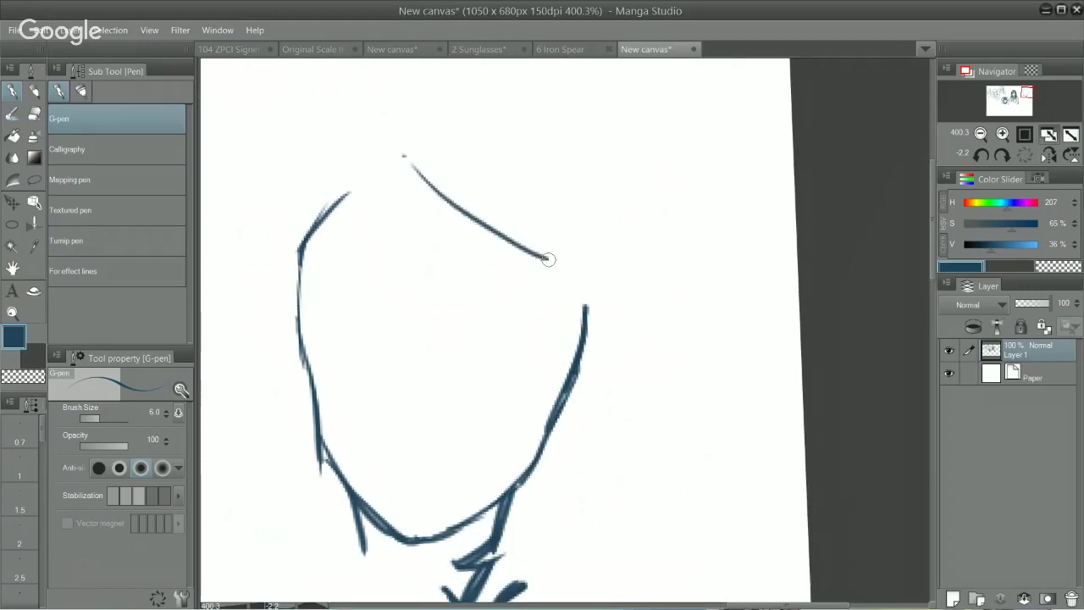
pyautogui.moveTo(428, 201)
pyautogui.mouseDown()
pyautogui.moveTo(551, 261)
pyautogui.moveTo(578, 310)
pyautogui.mouseUp()
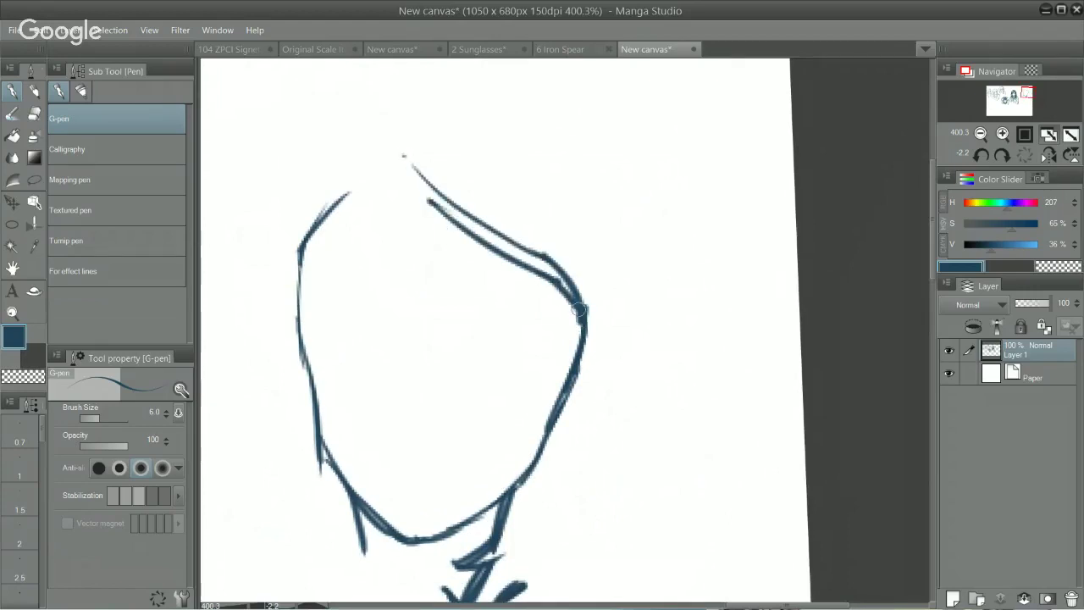
pyautogui.moveTo(531, 264); pyautogui.dragTo(585, 332)
# Add outer hair strands on both sides of the head and thicken the outline at the left temple.
pyautogui.moveTo(525, 133); pyautogui.dragTo(610, 210)
pyautogui.moveTo(543, 111)
pyautogui.mouseDown()
pyautogui.moveTo(624, 217)
pyautogui.moveTo(612, 221)
pyautogui.moveTo(659, 296)
pyautogui.mouseUp()
pyautogui.moveTo(587, 243); pyautogui.dragTo(659, 296)
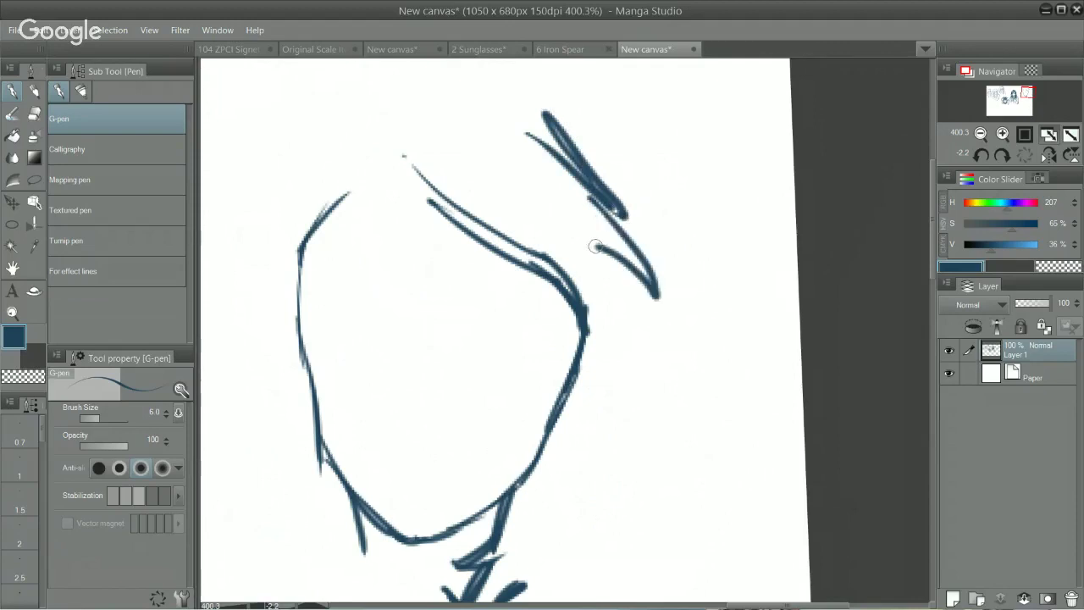
pyautogui.moveTo(347, 357); pyautogui.dragTo(475, 281)
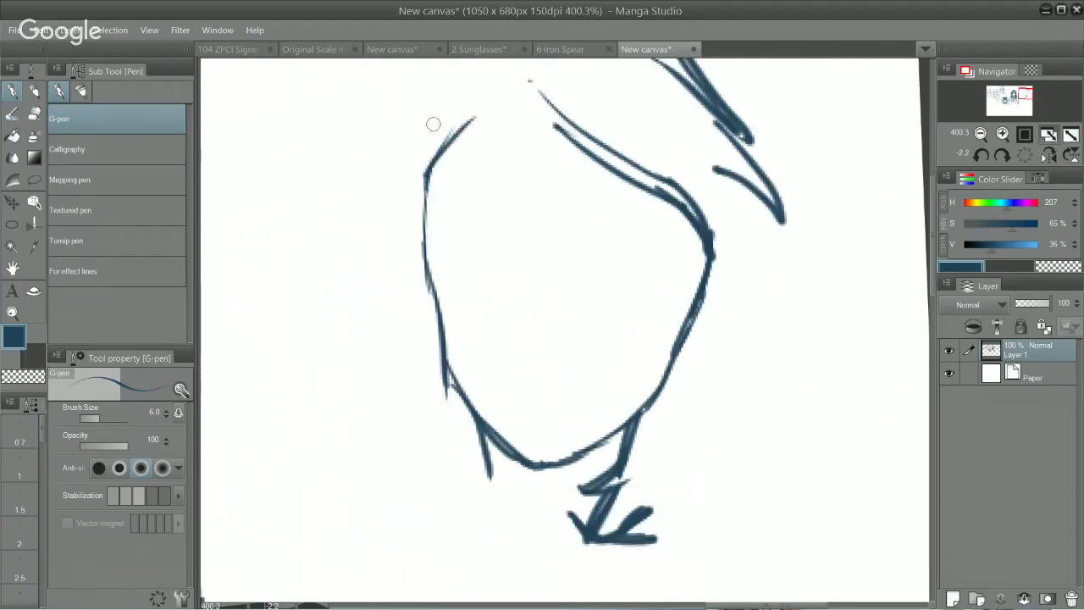
pyautogui.moveTo(429, 108); pyautogui.dragTo(374, 237)
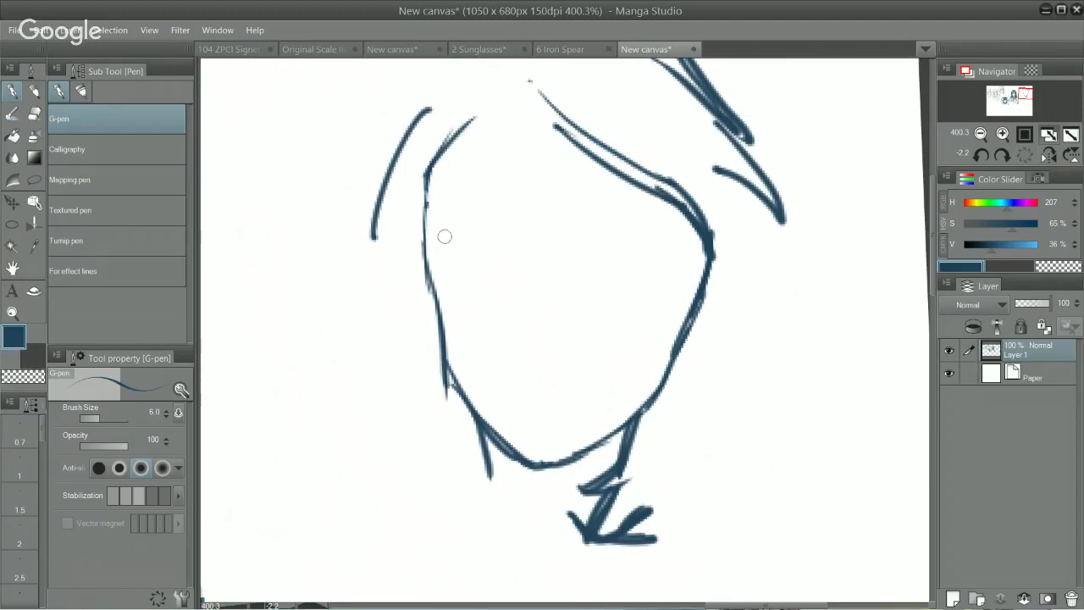
pyautogui.moveTo(425, 242); pyautogui.dragTo(452, 144)
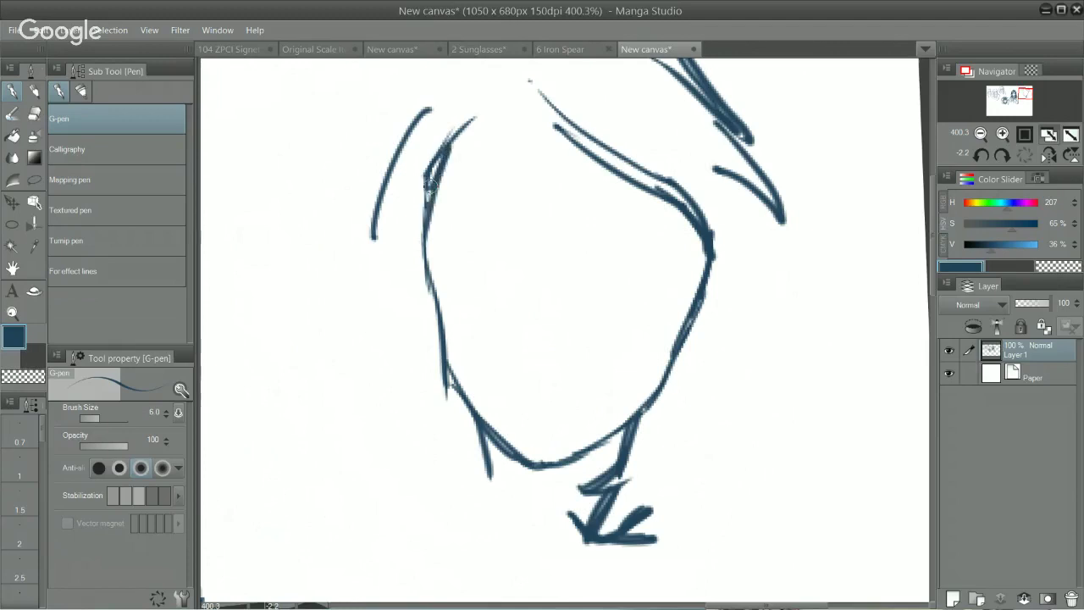
# Extend the left temple line toward the parting and draw long outer strands curling outward and in under the left jaw.
pyautogui.moveTo(433, 190); pyautogui.dragTo(497, 105)
pyautogui.moveTo(394, 174); pyautogui.dragTo(378, 305)
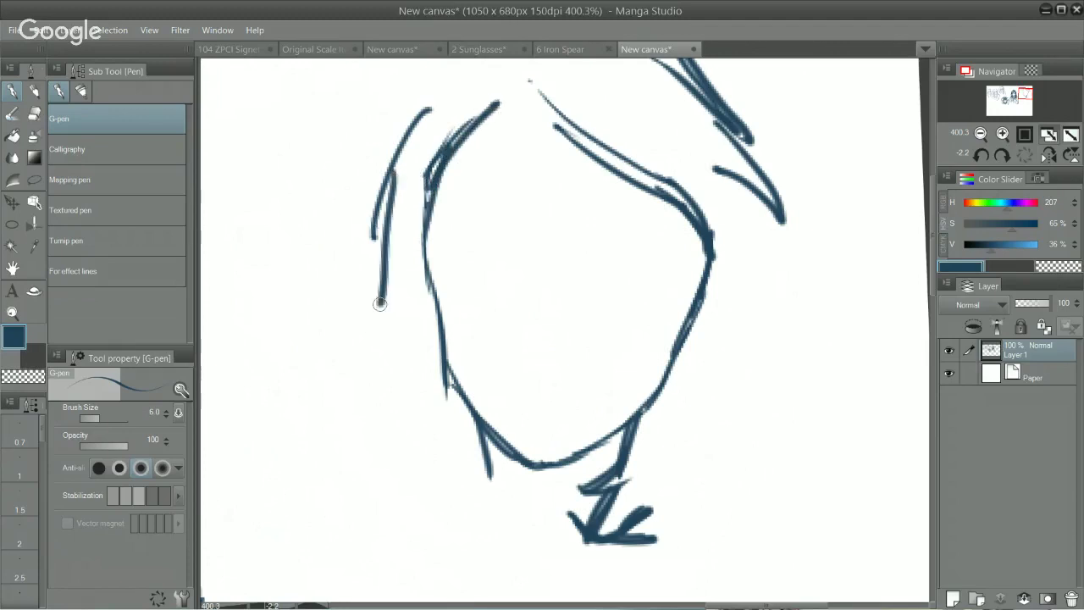
pyautogui.moveTo(390, 241); pyautogui.dragTo(344, 360)
pyautogui.moveTo(371, 280); pyautogui.dragTo(341, 364)
pyautogui.moveTo(355, 302)
pyautogui.mouseDown()
pyautogui.moveTo(321, 332)
pyautogui.moveTo(383, 485)
pyautogui.mouseUp()
pyautogui.moveTo(343, 327)
pyautogui.mouseDown()
pyautogui.moveTo(406, 440)
pyautogui.moveTo(462, 480)
pyautogui.moveTo(465, 464)
pyautogui.mouseUp()
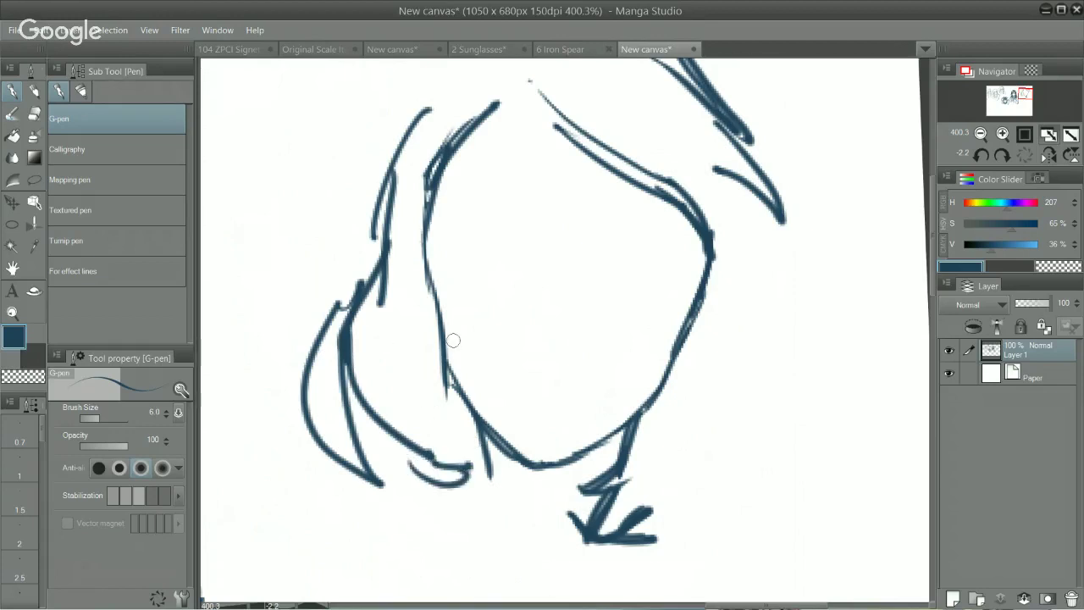
# Add two short curled strands beside the left jaw and a thin inner strand higher in the left hair.
pyautogui.moveTo(381, 386); pyautogui.dragTo(439, 418)
pyautogui.hotkey('ctrl', 'z')
pyautogui.moveTo(383, 388)
pyautogui.mouseDown()
pyautogui.moveTo(419, 408)
pyautogui.moveTo(453, 408)
pyautogui.mouseUp()
pyautogui.moveTo(403, 427); pyautogui.dragTo(453, 409)
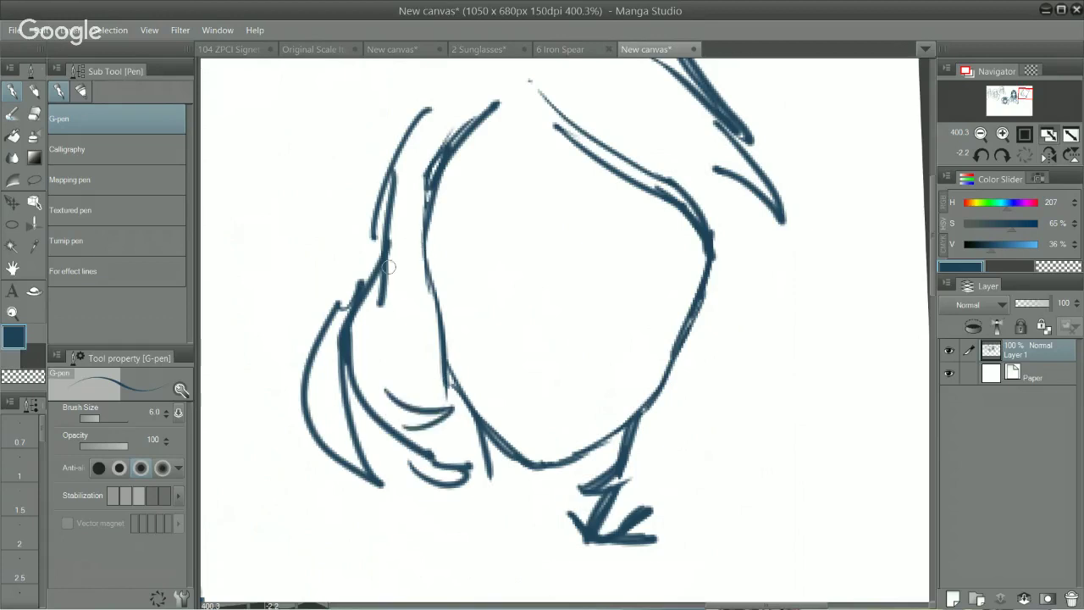
pyautogui.moveTo(395, 270); pyautogui.dragTo(367, 352)
pyautogui.moveTo(394, 268); pyautogui.dragTo(375, 311)
# Draw curled lock ends at the lower left of the hair and double the inner hairline along the left face.
pyautogui.moveTo(364, 414); pyautogui.dragTo(456, 512)
pyautogui.hotkey('ctrl', 'z')
pyautogui.moveTo(365, 413)
pyautogui.mouseDown()
pyautogui.moveTo(440, 536)
pyautogui.moveTo(462, 532)
pyautogui.mouseUp()
pyautogui.moveTo(407, 490); pyautogui.dragTo(479, 521)
pyautogui.moveTo(449, 481); pyautogui.dragTo(476, 512)
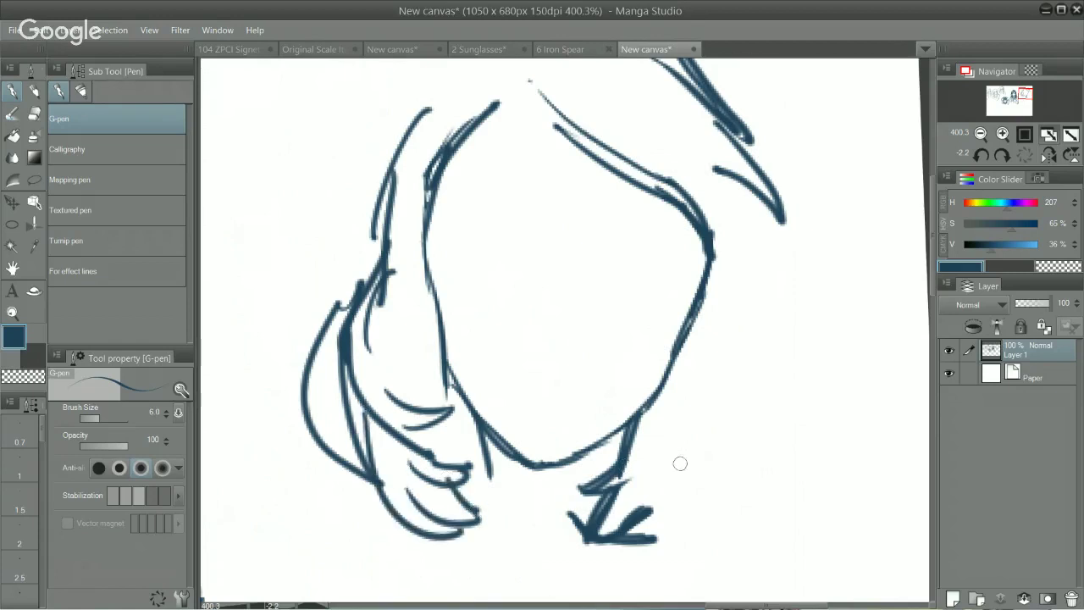
pyautogui.moveTo(438, 285)
pyautogui.mouseDown()
pyautogui.moveTo(437, 218)
pyautogui.moveTo(500, 106)
pyautogui.mouseUp()
pyautogui.moveTo(462, 157); pyautogui.dragTo(518, 103)
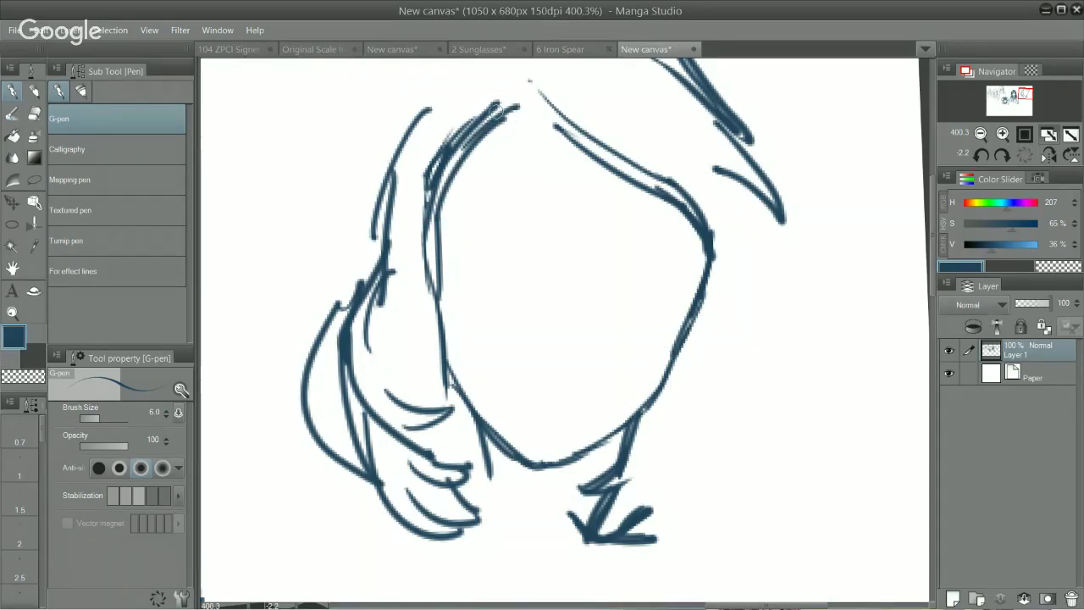
# Draw long curved strands down the right side of the head, curling inward beside the neck.
pyautogui.moveTo(719, 199); pyautogui.dragTo(745, 413)
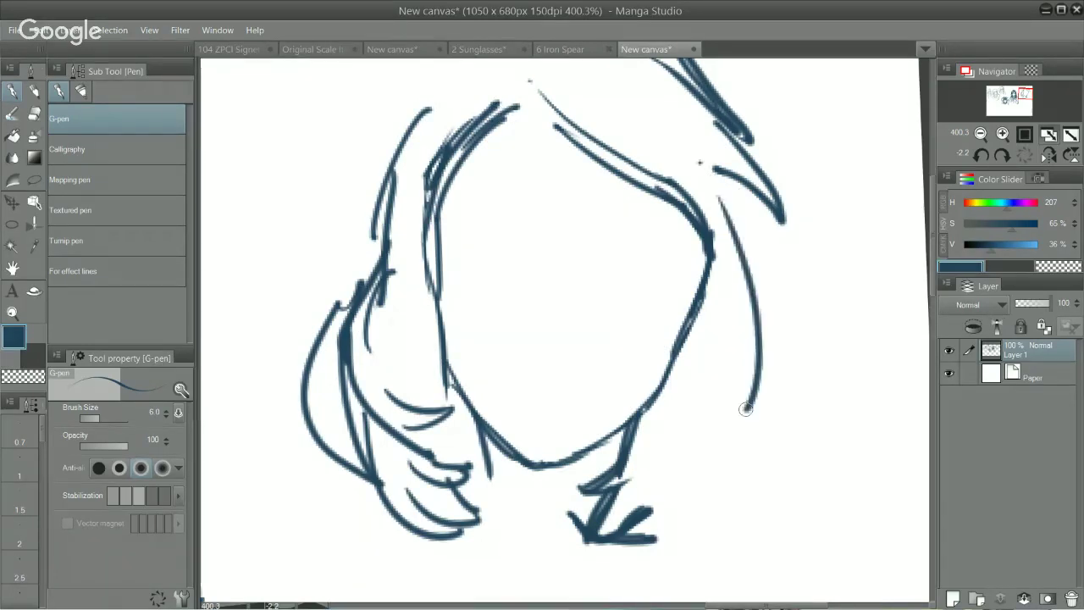
pyautogui.moveTo(727, 212); pyautogui.dragTo(759, 415)
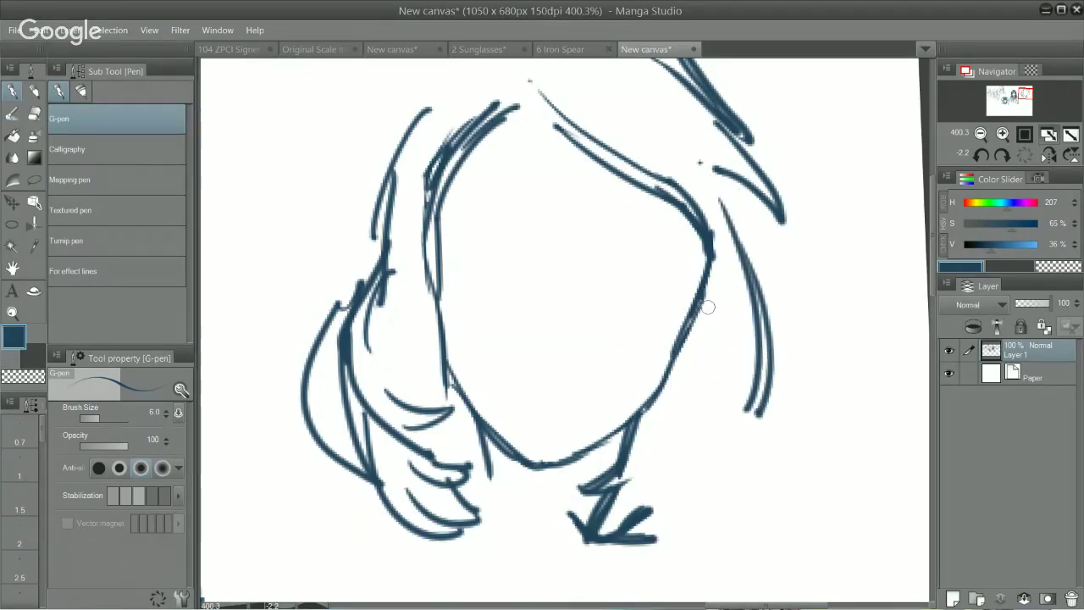
pyautogui.moveTo(706, 301)
pyautogui.mouseDown()
pyautogui.moveTo(697, 458)
pyautogui.moveTo(675, 475)
pyautogui.mouseUp()
pyautogui.moveTo(716, 324); pyautogui.dragTo(665, 467)
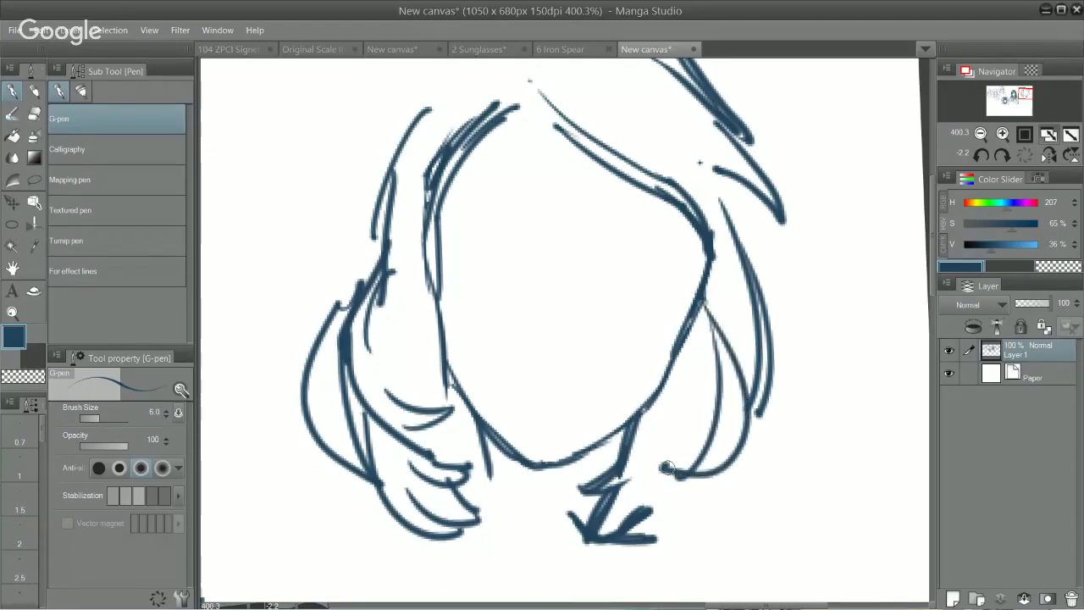
pyautogui.moveTo(746, 244)
pyautogui.mouseDown()
pyautogui.moveTo(760, 431)
pyautogui.moveTo(664, 485)
pyautogui.mouseUp()
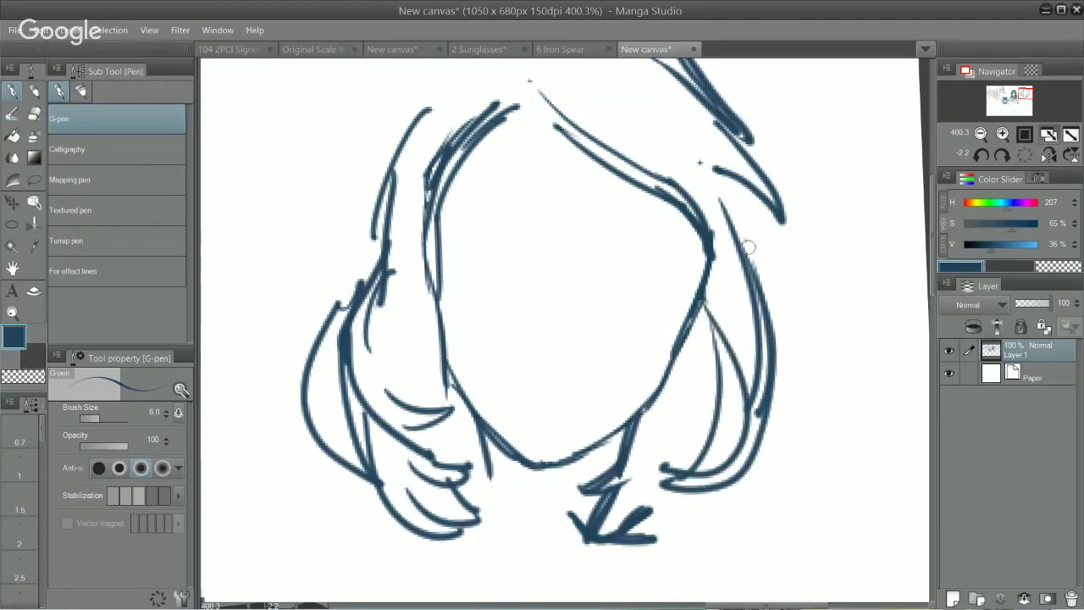
# Draw a diagonal strand from the fringe across the right temple, undoing the first two attempts.
pyautogui.moveTo(702, 210)
pyautogui.mouseDown()
pyautogui.moveTo(731, 243)
pyautogui.moveTo(796, 377)
pyautogui.mouseUp()
pyautogui.hotkey('ctrl', 'z')
pyautogui.moveTo(696, 191); pyautogui.dragTo(780, 296)
pyautogui.hotkey('ctrl', 'z')
pyautogui.moveTo(674, 159); pyautogui.dragTo(773, 272)
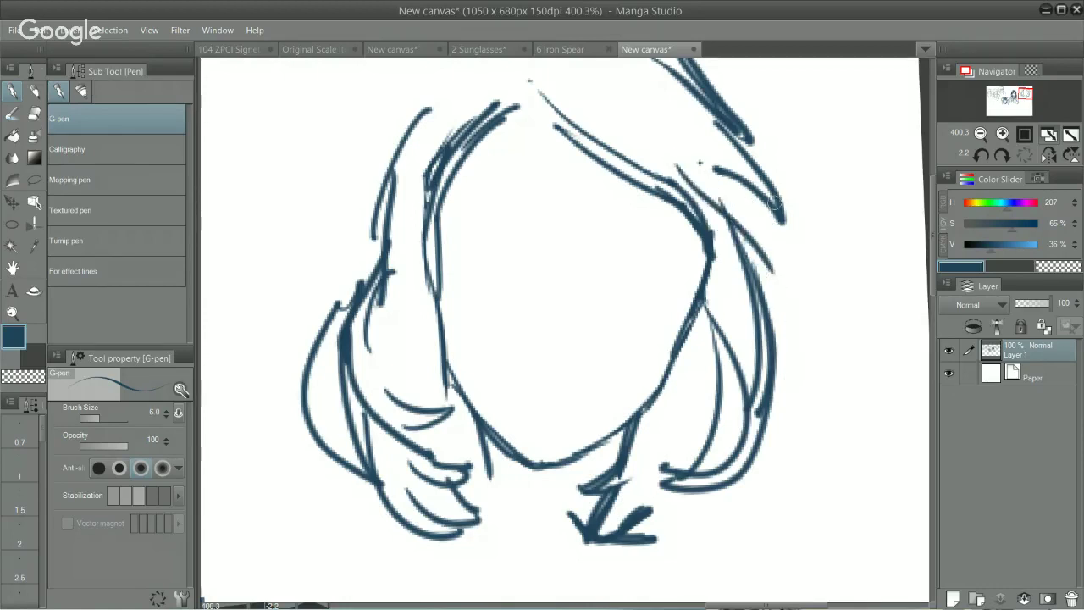
# Thicken the outer hair at the right temple with short strokes and add a small flicked-out curl below them.
pyautogui.moveTo(774, 203); pyautogui.dragTo(781, 272)
pyautogui.moveTo(751, 163); pyautogui.dragTo(766, 264)
pyautogui.moveTo(757, 184); pyautogui.dragTo(761, 295)
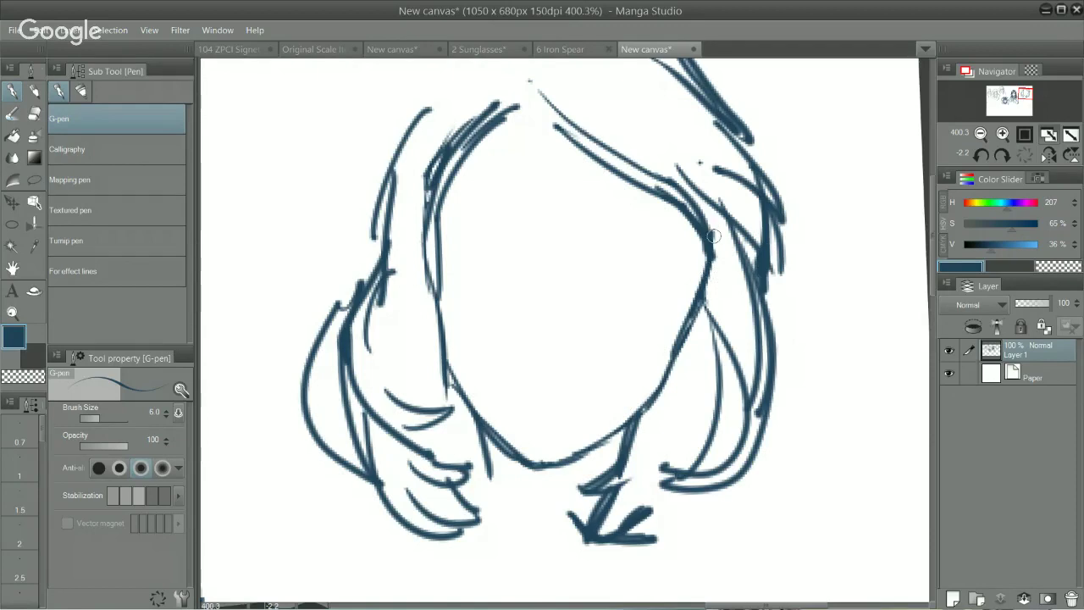
pyautogui.moveTo(701, 212); pyautogui.dragTo(763, 269)
pyautogui.moveTo(773, 285); pyautogui.dragTo(785, 343)
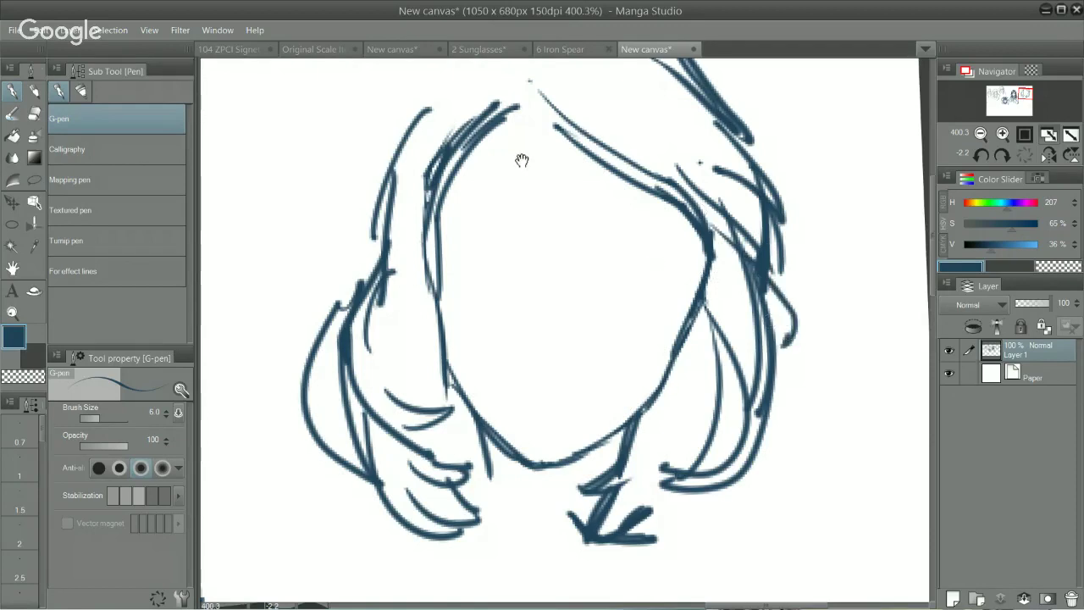
# Add a strand from the parting into the left hair and outline the left side of the crown, undoing failed strokes.
pyautogui.hotkey('ctrl', 'z')
pyautogui.moveTo(485, 84)
pyautogui.mouseDown()
pyautogui.moveTo(394, 193)
pyautogui.moveTo(499, 114)
pyautogui.mouseUp()
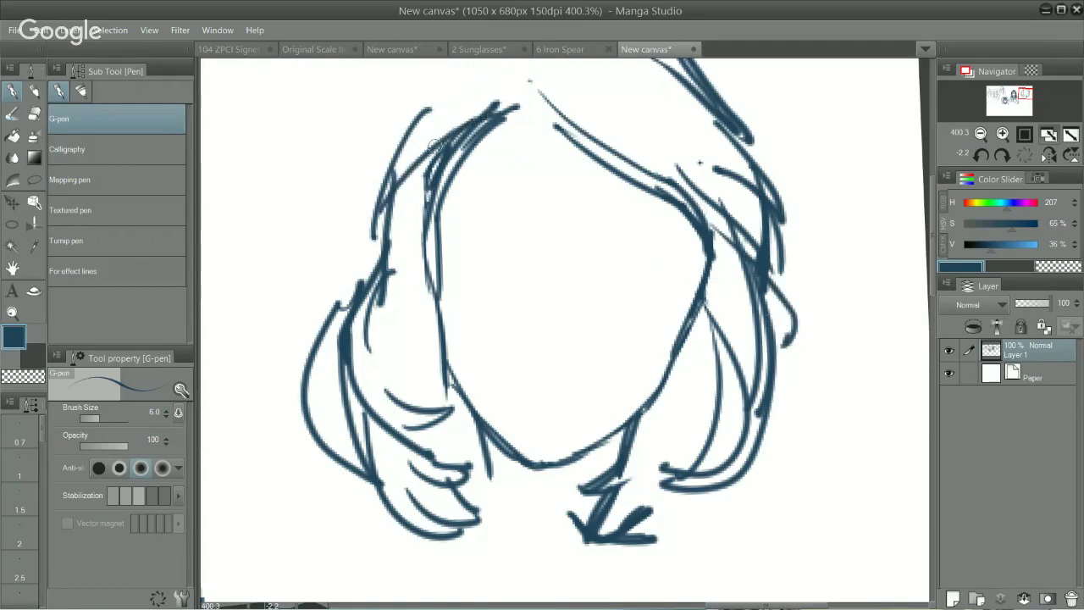
pyautogui.moveTo(394, 151)
pyautogui.mouseDown()
pyautogui.moveTo(526, 78)
pyautogui.moveTo(483, 202)
pyautogui.moveTo(350, 306)
pyautogui.mouseUp()
pyautogui.hotkey('ctrl', 'z')
pyautogui.hotkey('ctrl', 'z')
pyautogui.moveTo(505, 172)
pyautogui.mouseDown()
pyautogui.moveTo(386, 241)
pyautogui.moveTo(320, 432)
pyautogui.mouseUp()
pyautogui.moveTo(342, 391); pyautogui.dragTo(315, 421)
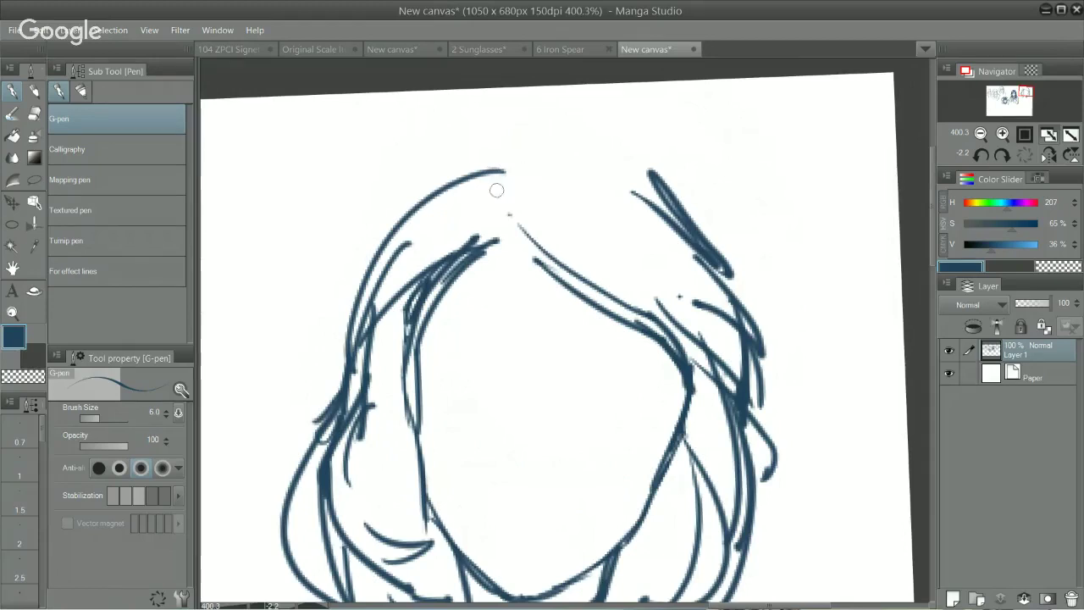
# Outline the top of the head from the parting to the right side with layered strokes and raised strands.
pyautogui.hotkey('ctrl', 'z')
pyautogui.moveTo(497, 188)
pyautogui.mouseDown()
pyautogui.moveTo(600, 155)
pyautogui.moveTo(636, 178)
pyautogui.moveTo(574, 169)
pyautogui.moveTo(645, 198)
pyautogui.mouseUp()
pyautogui.moveTo(638, 178); pyautogui.dragTo(666, 202)
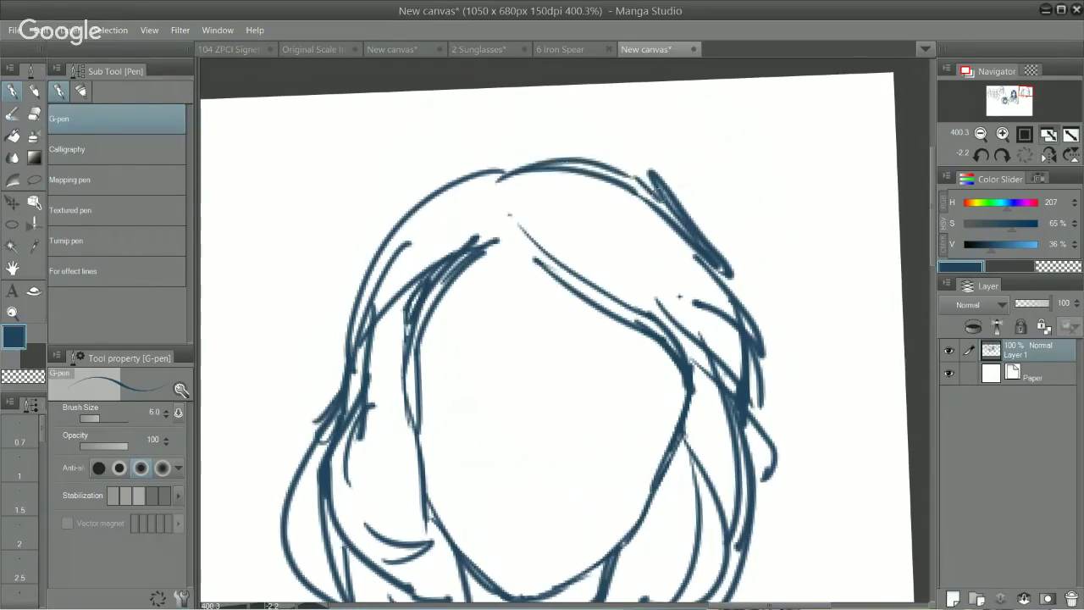
pyautogui.moveTo(500, 177)
pyautogui.mouseDown()
pyautogui.moveTo(603, 141)
pyautogui.moveTo(631, 168)
pyautogui.mouseUp()
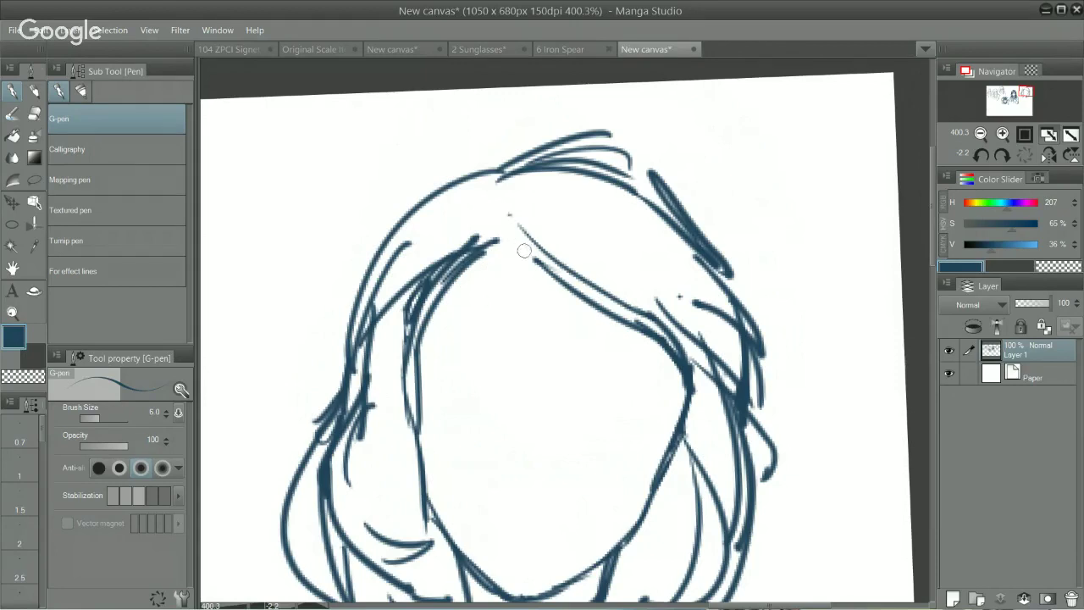
# Draw fringe strands sweeping from the parting below the existing fringe line, undoing unsuccessful strokes.
pyautogui.moveTo(503, 205); pyautogui.dragTo(551, 305)
pyautogui.hotkey('ctrl', 'z')
pyautogui.moveTo(498, 206)
pyautogui.mouseDown()
pyautogui.moveTo(508, 251)
pyautogui.moveTo(621, 344)
pyautogui.mouseUp()
pyautogui.moveTo(525, 253); pyautogui.dragTo(649, 342)
pyautogui.hotkey('ctrl', 'z')
pyautogui.moveTo(549, 265)
pyautogui.mouseDown()
pyautogui.moveTo(589, 316)
pyautogui.moveTo(666, 352)
pyautogui.moveTo(606, 393)
pyautogui.mouseUp()
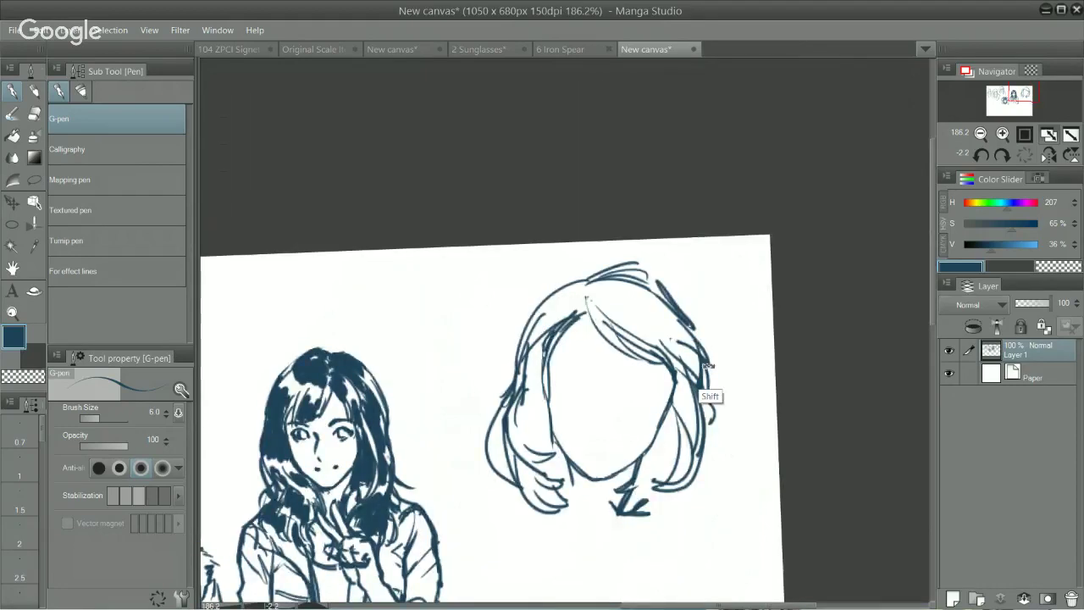
# Erase the angular collar strokes at the base of the neck with the hard eraser and return to the G-pen.
pyautogui.moveTo(704, 365)
pyautogui.mouseDown()
pyautogui.moveTo(686, 452)
pyautogui.moveTo(670, 333)
pyautogui.moveTo(627, 392)
pyautogui.moveTo(624, 351)
pyautogui.moveTo(615, 380)
pyautogui.moveTo(601, 375)
pyautogui.mouseUp()
pyautogui.hotkey('ctrl', 'z')
pyautogui.press('e')
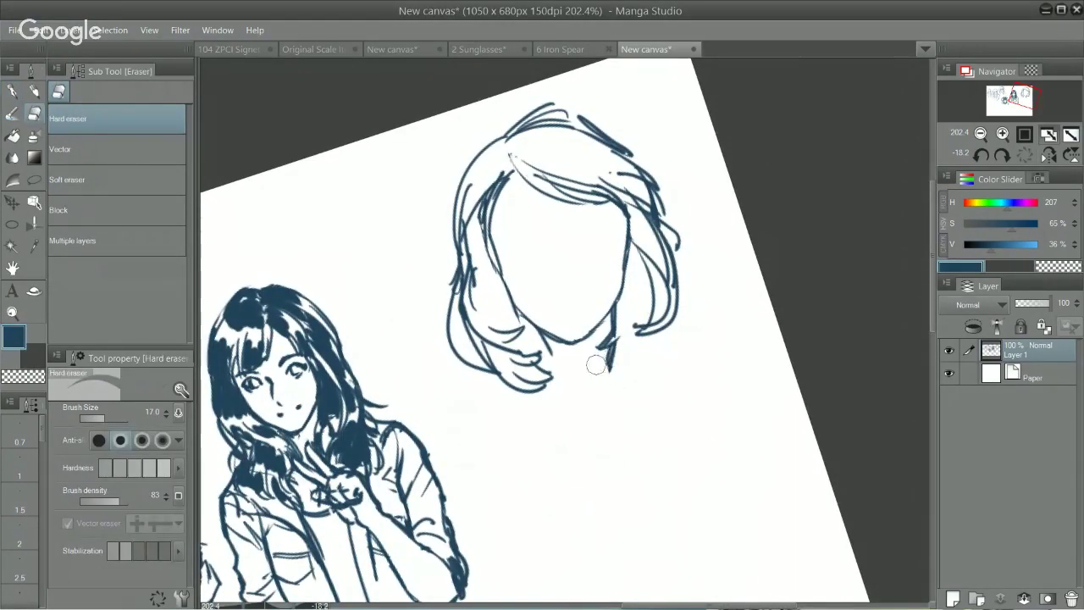
pyautogui.press('p')
# Draw thick curled lock ends below the right jaw, joining the hair beside the neck.
pyautogui.moveTo(616, 337); pyautogui.dragTo(603, 370)
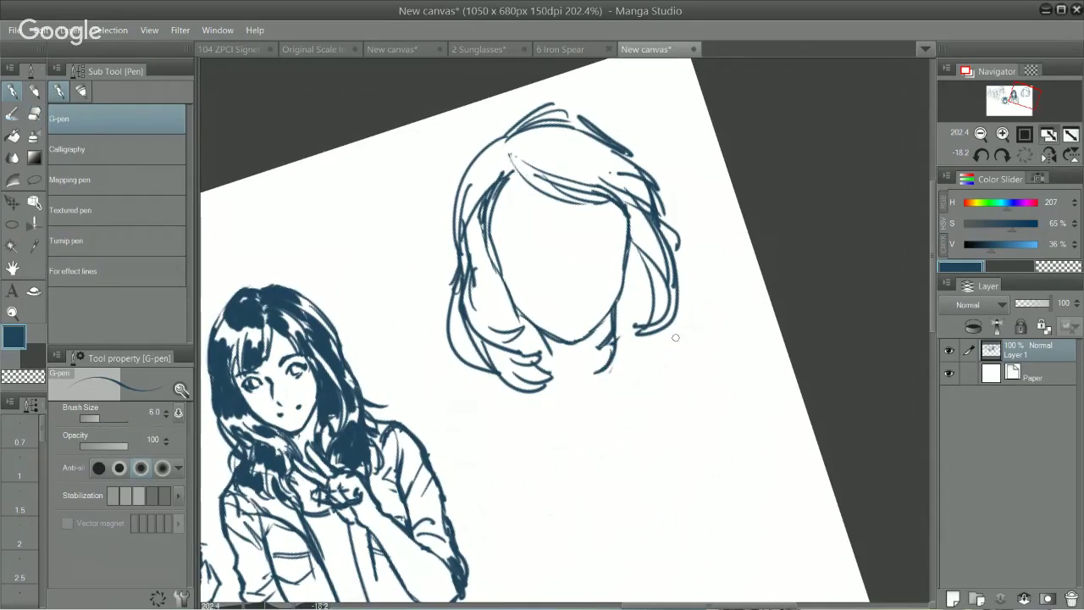
pyautogui.moveTo(592, 365); pyautogui.dragTo(636, 380)
pyautogui.moveTo(670, 310)
pyautogui.mouseDown()
pyautogui.moveTo(642, 371)
pyautogui.moveTo(624, 376)
pyautogui.moveTo(631, 368)
pyautogui.mouseUp()
pyautogui.hotkey('shift', 'space')
pyautogui.moveTo(745, 282); pyautogui.dragTo(695, 367)
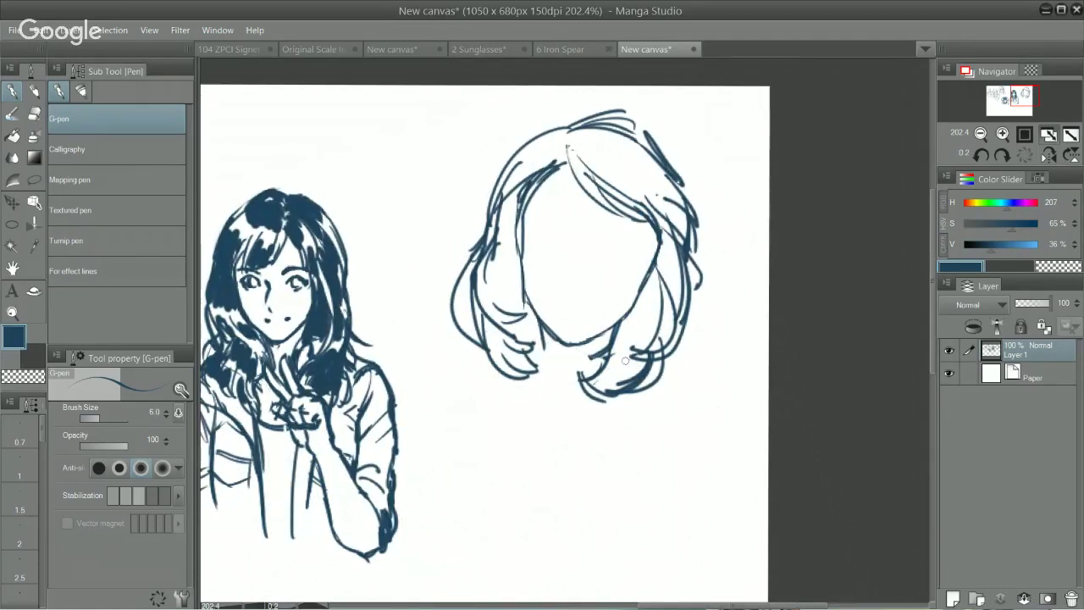
# Sketch the shoulder lines and the outer contours of both upper arms.
pyautogui.moveTo(610, 347); pyautogui.dragTo(688, 407)
pyautogui.moveTo(662, 455); pyautogui.dragTo(663, 429)
pyautogui.moveTo(445, 333)
pyautogui.mouseDown()
pyautogui.moveTo(505, 311)
pyautogui.moveTo(436, 342)
pyautogui.moveTo(430, 447)
pyautogui.mouseUp()
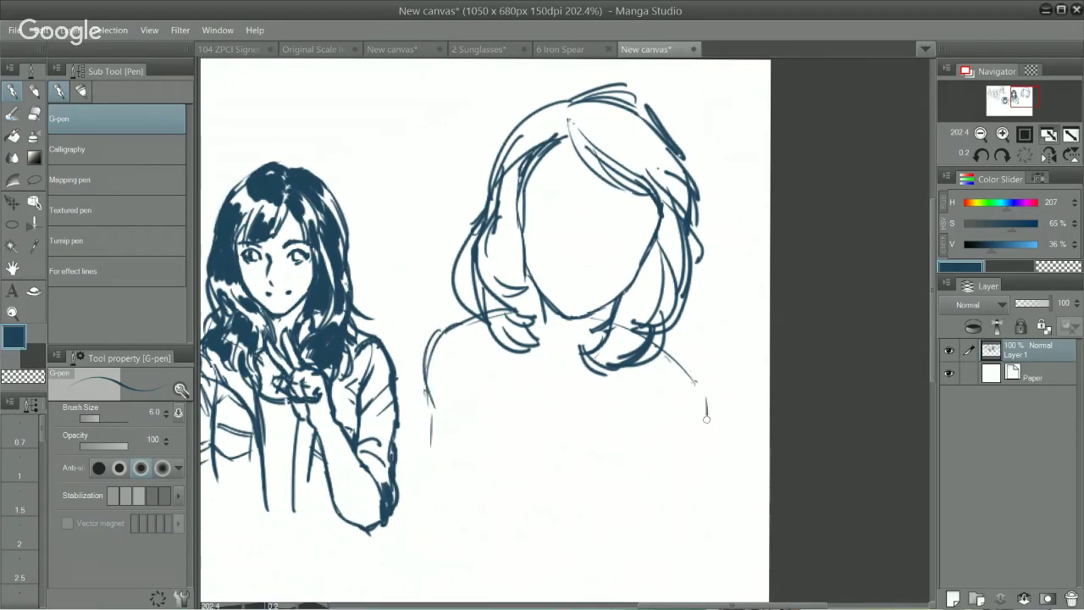
pyautogui.moveTo(695, 382); pyautogui.dragTo(660, 498)
pyautogui.moveTo(702, 408); pyautogui.dragTo(644, 536)
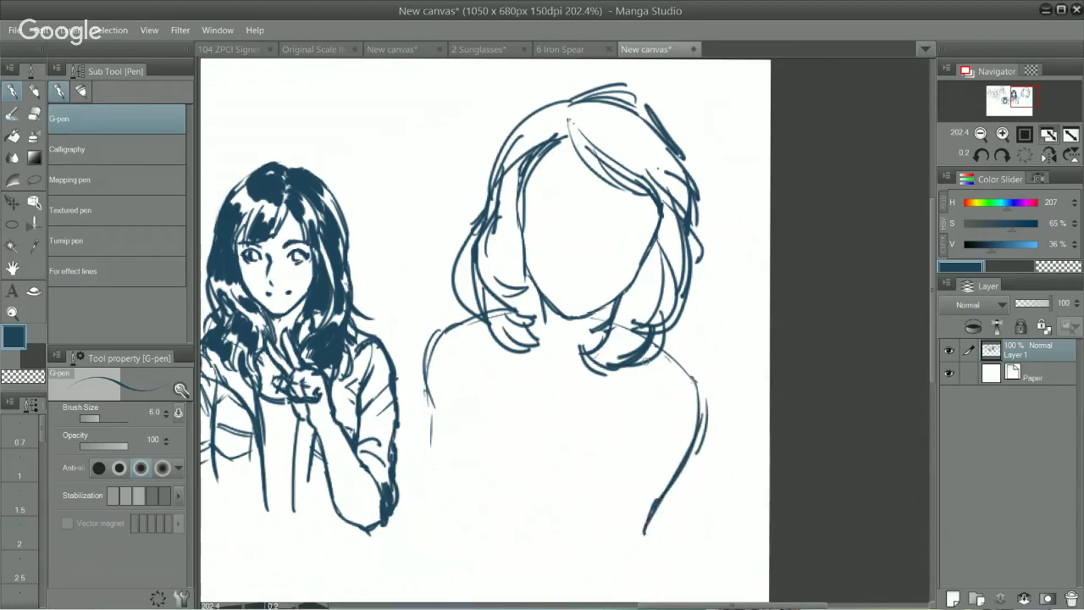
# Draw a doubled top strap running from the right shoulder toward the chest, undoing the first two strokes.
pyautogui.moveTo(666, 358); pyautogui.dragTo(610, 421)
pyautogui.hotkey('ctrl', 'z')
pyautogui.moveTo(665, 355); pyautogui.dragTo(603, 449)
pyautogui.hotkey('ctrl', 'z')
pyautogui.moveTo(666, 347); pyautogui.dragTo(608, 429)
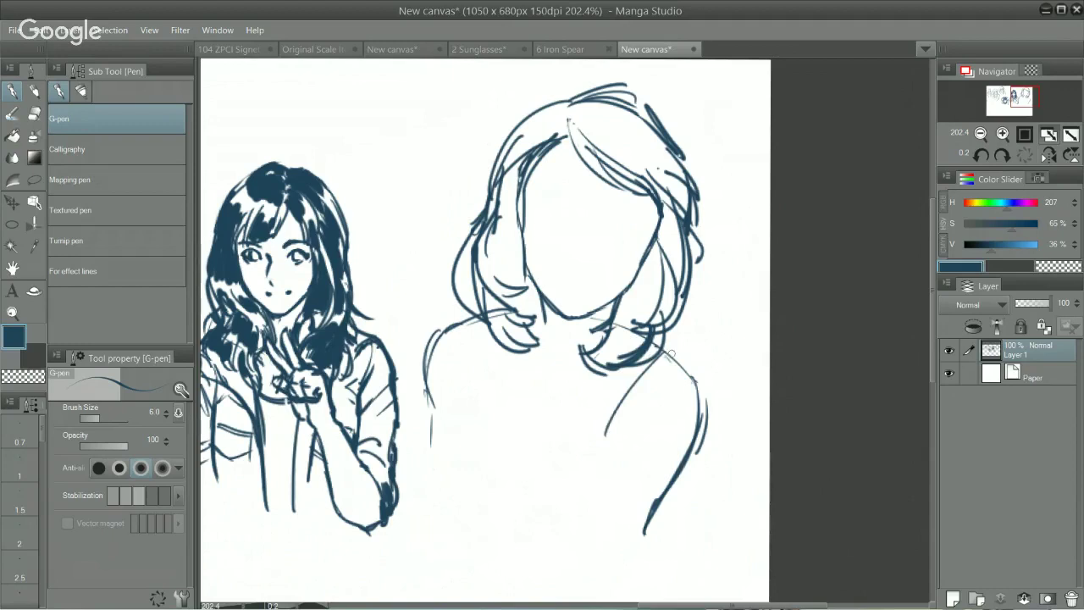
pyautogui.moveTo(670, 354); pyautogui.dragTo(610, 433)
# Draw the left shoulder strap and a curved neckline joining both straps across the chest.
pyautogui.moveTo(471, 314)
pyautogui.mouseDown()
pyautogui.moveTo(482, 406)
pyautogui.moveTo(506, 445)
pyautogui.mouseUp()
pyautogui.moveTo(471, 398)
pyautogui.mouseDown()
pyautogui.moveTo(545, 476)
pyautogui.moveTo(634, 429)
pyautogui.mouseUp()
pyautogui.moveTo(527, 475)
pyautogui.mouseDown()
pyautogui.moveTo(607, 448)
pyautogui.moveTo(619, 449)
pyautogui.moveTo(615, 459)
pyautogui.mouseUp()
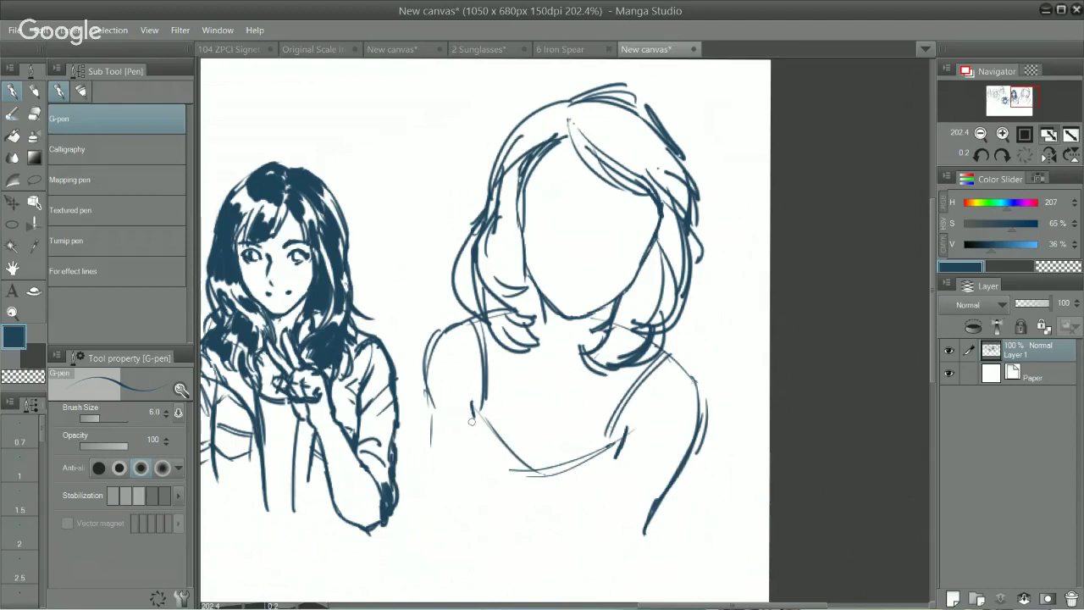
# Outline the left bust contour and the right side of the torso beneath the straps.
pyautogui.moveTo(471, 421); pyautogui.dragTo(451, 474)
pyautogui.moveTo(469, 421); pyautogui.dragTo(464, 500)
pyautogui.moveTo(451, 455)
pyautogui.mouseDown()
pyautogui.moveTo(491, 519)
pyautogui.moveTo(476, 509)
pyautogui.moveTo(496, 512)
pyautogui.mouseUp()
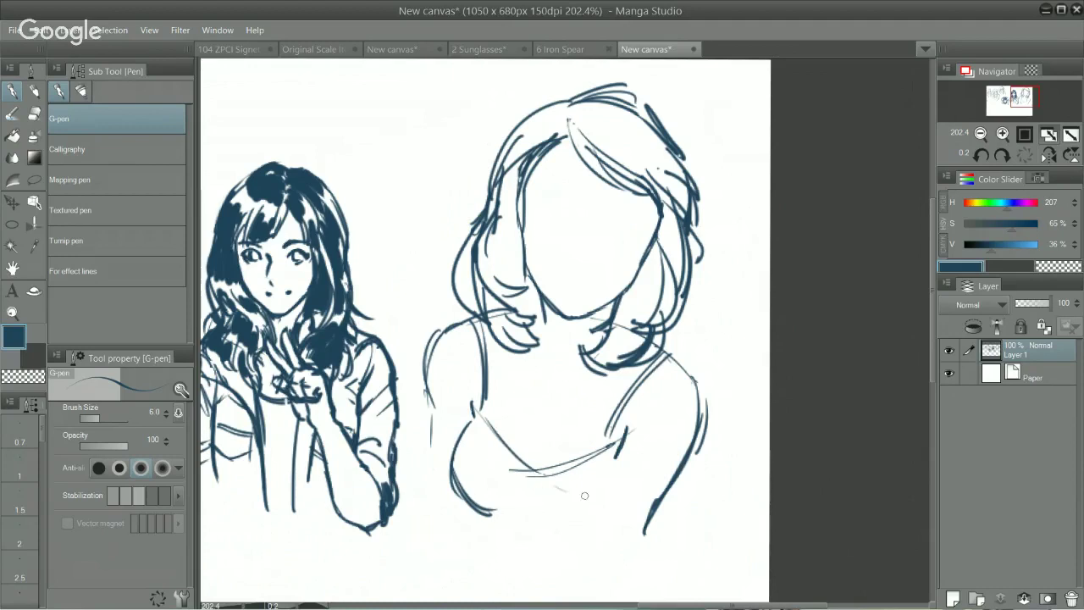
pyautogui.moveTo(610, 435); pyautogui.dragTo(603, 510)
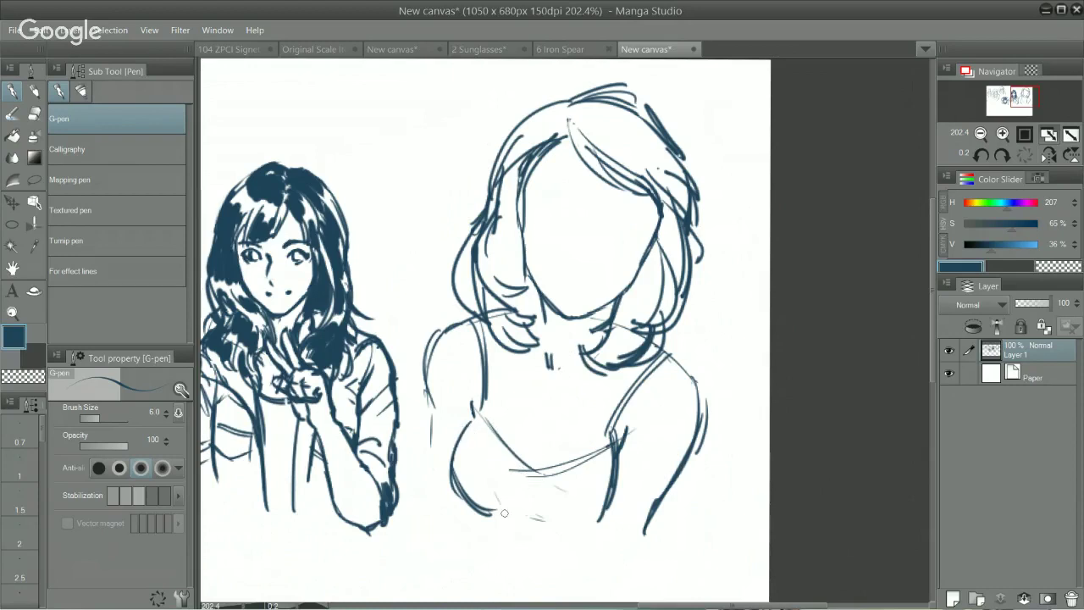
# Sketch light fabric folds descending from the top's neckline across the chest.
pyautogui.moveTo(488, 454); pyautogui.dragTo(525, 521)
pyautogui.moveTo(495, 447); pyautogui.dragTo(538, 500)
pyautogui.moveTo(642, 399); pyautogui.dragTo(551, 500)
pyautogui.moveTo(539, 340); pyautogui.dragTo(586, 328)
pyautogui.moveTo(483, 279); pyautogui.dragTo(493, 278)
pyautogui.moveTo(614, 254)
pyautogui.mouseDown()
pyautogui.moveTo(585, 181)
pyautogui.moveTo(653, 266)
pyautogui.moveTo(625, 337)
pyautogui.moveTo(641, 327)
pyautogui.moveTo(470, 322)
pyautogui.moveTo(501, 322)
pyautogui.mouseUp()
pyautogui.hotkey('ctrl', 'z')
pyautogui.hotkey('ctrl', 'z')
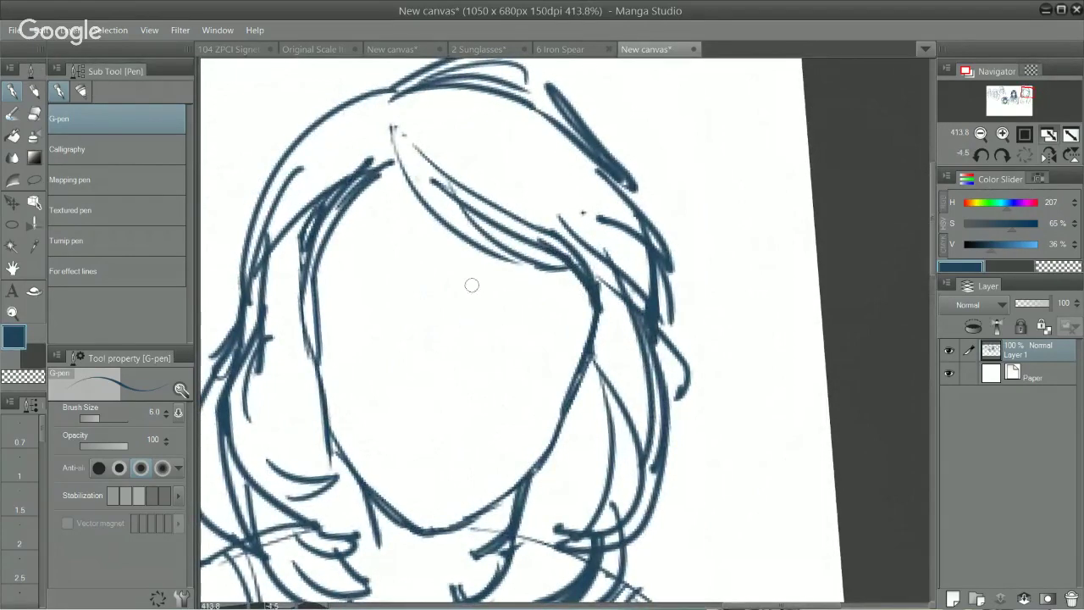
pyautogui.moveTo(454, 229); pyautogui.dragTo(455, 264)
pyautogui.moveTo(453, 308); pyautogui.dragTo(434, 421)
pyautogui.hotkey('ctrl', 'z')
pyautogui.hotkey('ctrl', 'z')
# Sketch the slanted left eyebrow and upper eyelid, and place a short first stroke for the right eye.
pyautogui.moveTo(386, 295); pyautogui.dragTo(410, 322)
pyautogui.moveTo(383, 304); pyautogui.dragTo(397, 316)
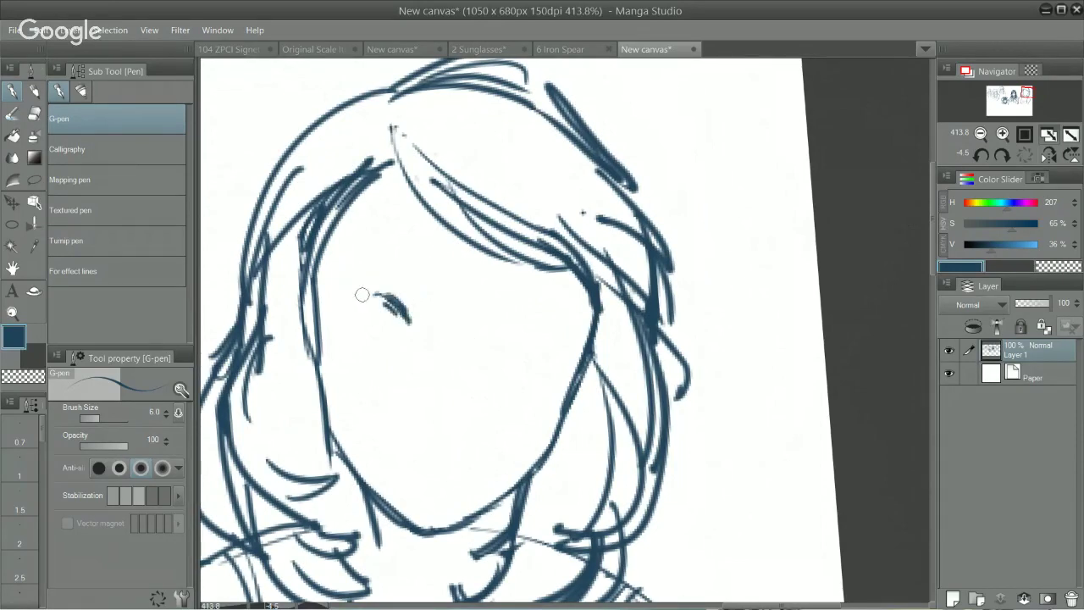
pyautogui.moveTo(350, 290)
pyautogui.mouseDown()
pyautogui.moveTo(403, 313)
pyautogui.moveTo(390, 305)
pyautogui.moveTo(371, 316)
pyautogui.moveTo(394, 335)
pyautogui.mouseUp()
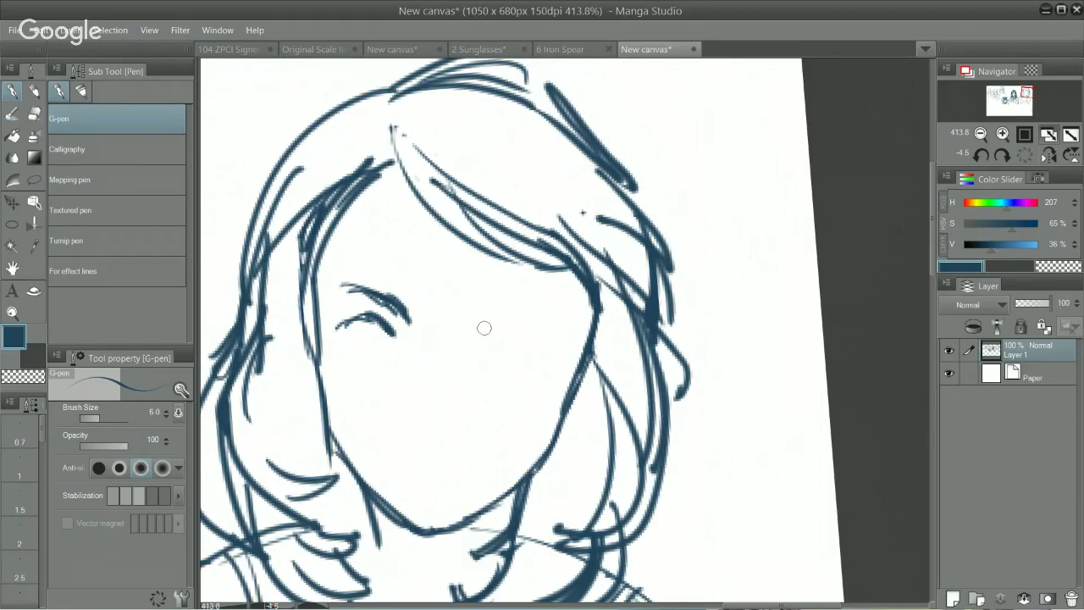
pyautogui.moveTo(471, 336); pyautogui.dragTo(509, 311)
# Hide the palettes, tilt the canvas, and extend the right eye stroke into an arched line toward the cheek.
pyautogui.press('Tab')
pyautogui.hotkey('ctrl', '0')
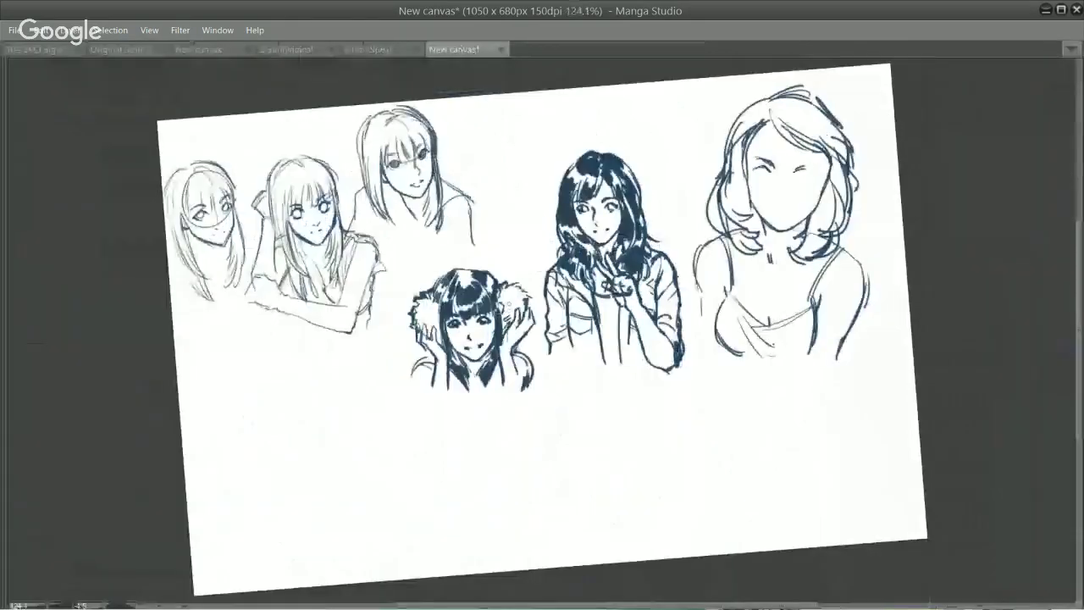
pyautogui.moveTo(765, 314); pyautogui.dragTo(574, 357)
pyautogui.moveTo(693, 178); pyautogui.dragTo(733, 233)
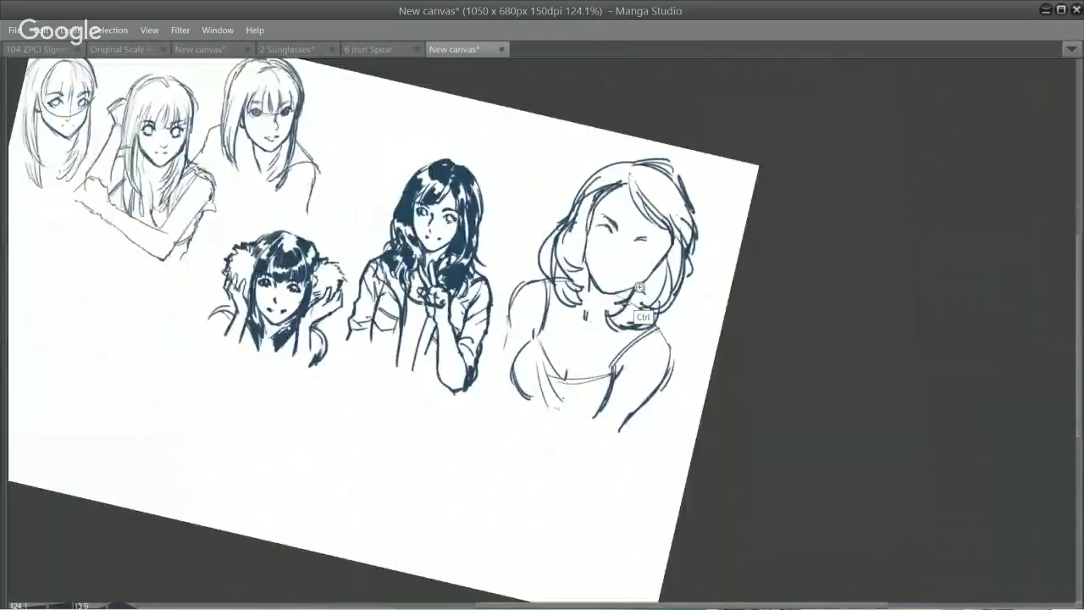
pyautogui.moveTo(631, 247); pyautogui.dragTo(720, 250)
pyautogui.moveTo(623, 124)
pyautogui.mouseDown()
pyautogui.moveTo(546, 341)
pyautogui.moveTo(595, 327)
pyautogui.mouseUp()
pyautogui.moveTo(573, 328); pyautogui.dragTo(625, 351)
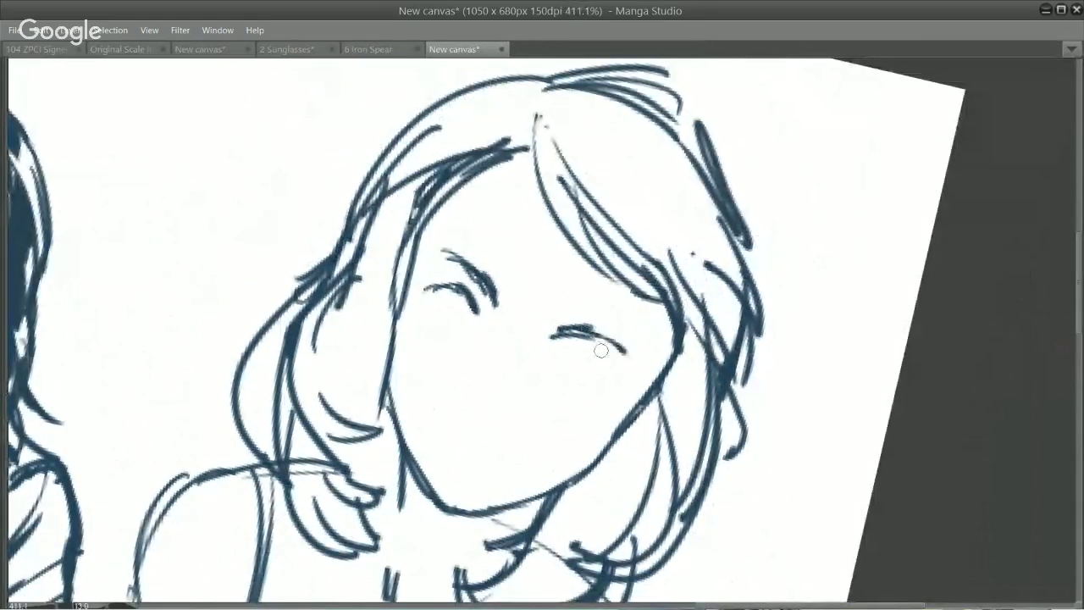
pyautogui.moveTo(556, 354); pyautogui.dragTo(591, 360)
pyautogui.hotkey('ctrl', 'z')
pyautogui.hotkey('ctrl', 'z')
pyautogui.hotkey('ctrl', 'z')
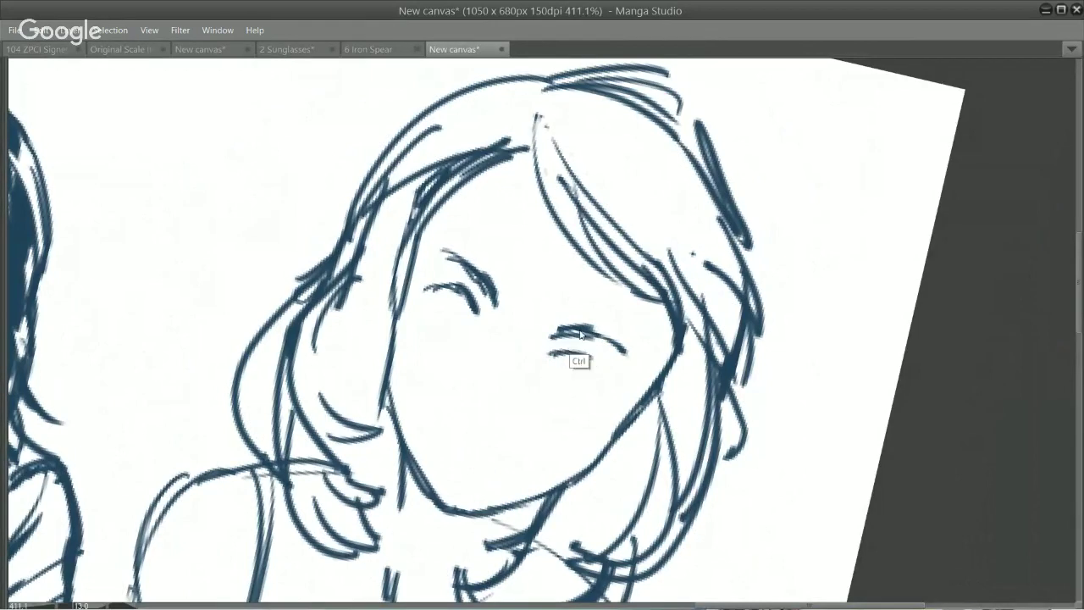
# Draw a light vertical center guide from the fringe to the chin and a crossing eye-level guide over the face.
pyautogui.moveTo(574, 210)
pyautogui.mouseDown()
pyautogui.moveTo(503, 351)
pyautogui.moveTo(450, 500)
pyautogui.mouseUp()
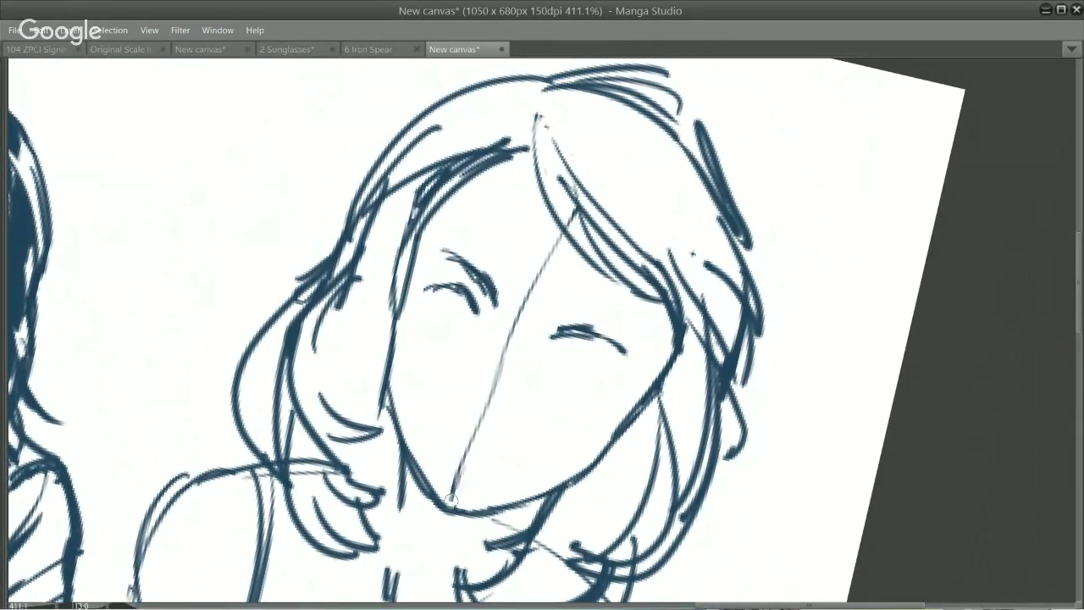
pyautogui.moveTo(384, 269); pyautogui.dragTo(639, 407)
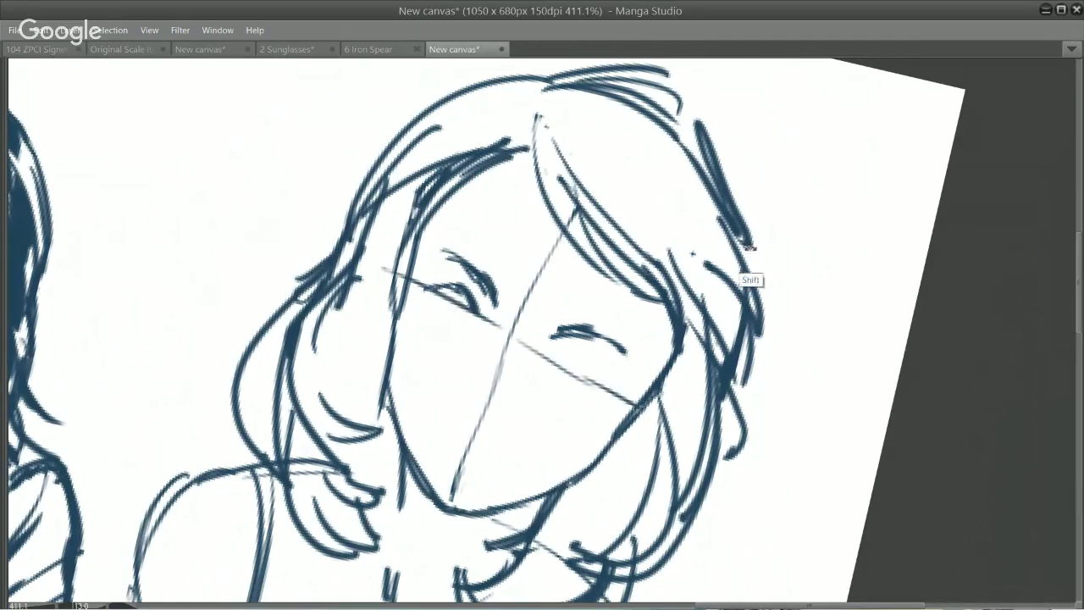
# Undo the straight eye-level guide and redraw it as a curved line across the tilted face.
pyautogui.moveTo(760, 248); pyautogui.dragTo(557, 165)
pyautogui.hotkey('ctrl', 'z')
pyautogui.hotkey('ctrl', 'z')
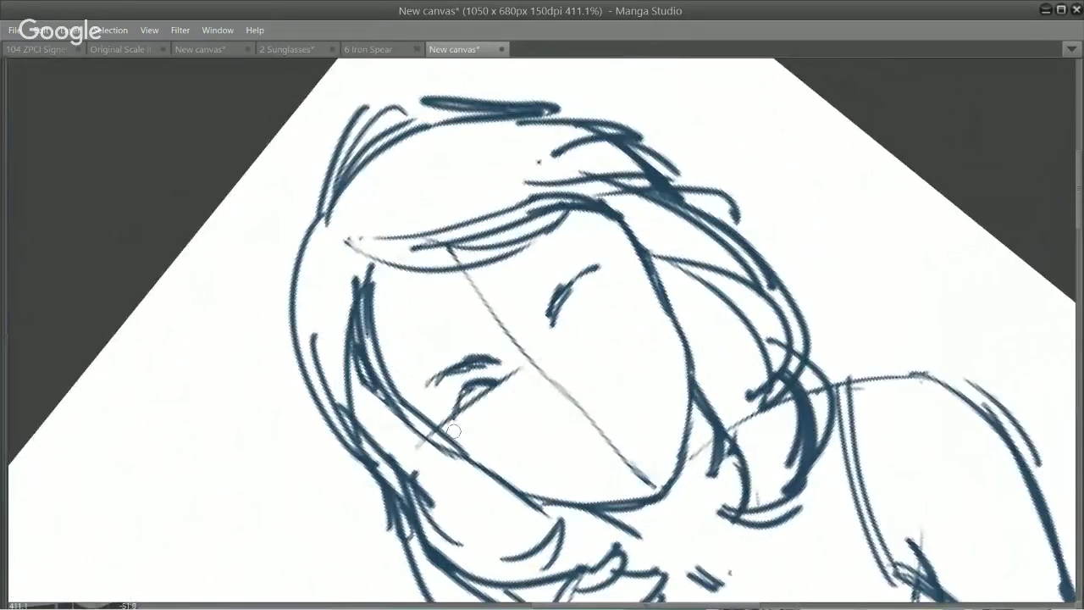
pyautogui.moveTo(454, 438)
pyautogui.mouseDown()
pyautogui.moveTo(515, 373)
pyautogui.moveTo(637, 297)
pyautogui.mouseUp()
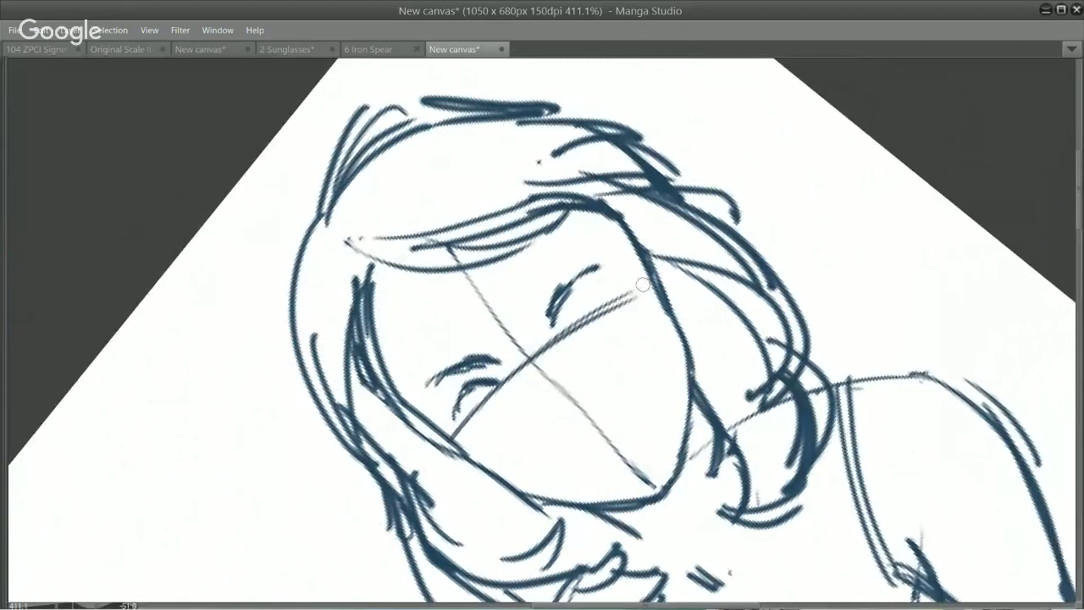
# Erase the earlier eye and eyebrow strokes and sketch a round circle for each eye on the curved guide.
pyautogui.press('e')
pyautogui.moveTo(559, 314)
pyautogui.mouseDown()
pyautogui.moveTo(561, 278)
pyautogui.moveTo(593, 269)
pyautogui.mouseUp()
pyautogui.moveTo(503, 345)
pyautogui.mouseDown()
pyautogui.moveTo(458, 398)
pyautogui.moveTo(479, 359)
pyautogui.mouseUp()
pyautogui.press('p')
pyautogui.moveTo(556, 326)
pyautogui.mouseDown()
pyautogui.moveTo(581, 291)
pyautogui.moveTo(616, 327)
pyautogui.mouseUp()
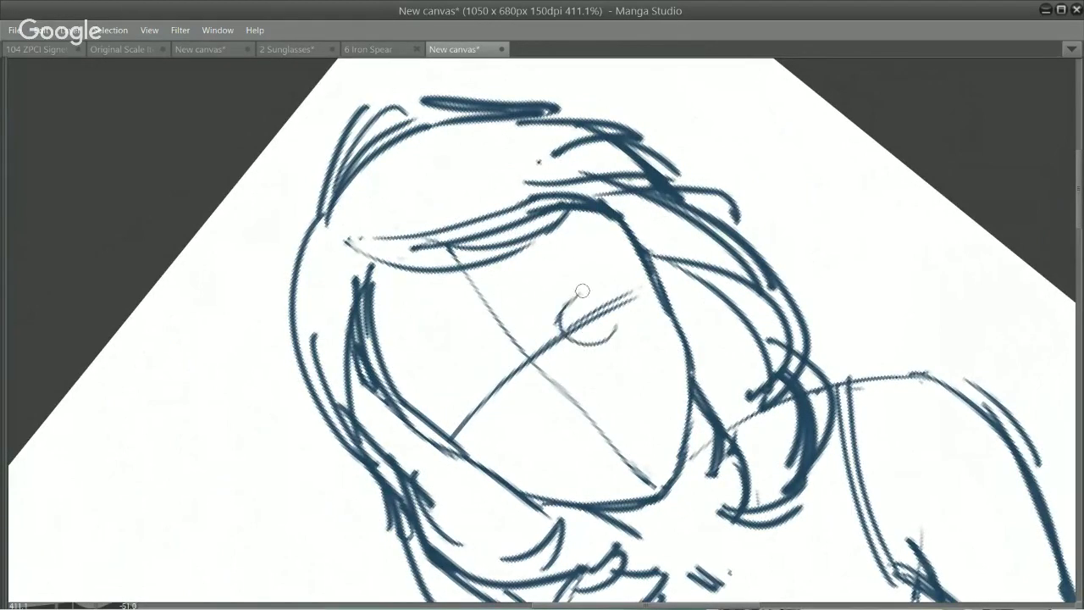
pyautogui.moveTo(583, 293); pyautogui.dragTo(609, 347)
pyautogui.moveTo(456, 412); pyautogui.dragTo(470, 383)
pyautogui.moveTo(458, 413)
pyautogui.mouseDown()
pyautogui.moveTo(493, 391)
pyautogui.moveTo(508, 406)
pyautogui.moveTo(466, 424)
pyautogui.moveTo(487, 370)
pyautogui.mouseUp()
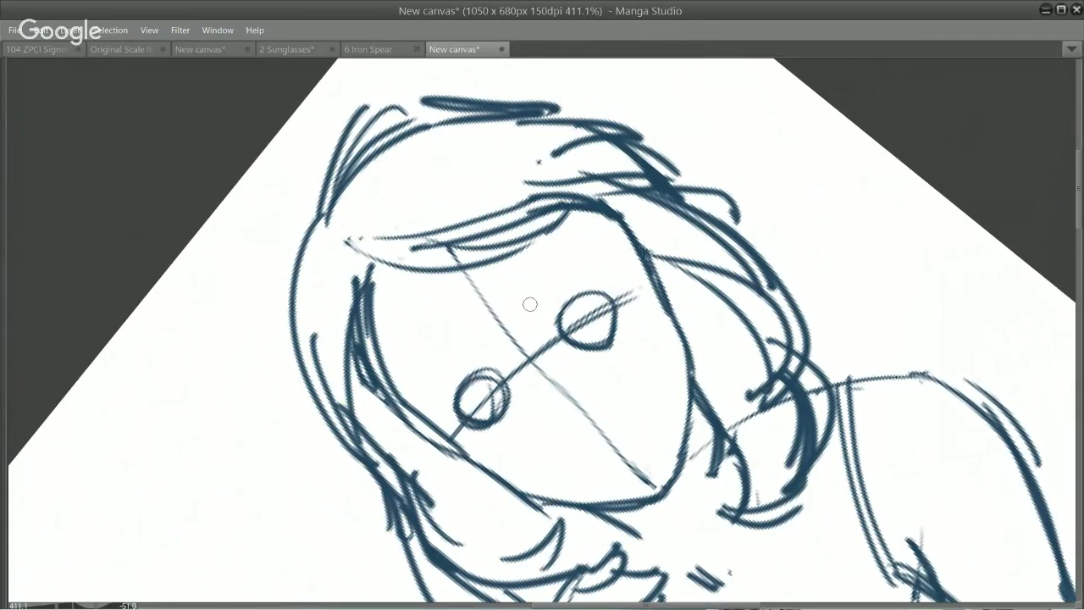
# Draw an arched line above each eye circle for the two eyebrows, rotating the canvas to suit the strokes.
pyautogui.moveTo(546, 295)
pyautogui.mouseDown()
pyautogui.moveTo(541, 307)
pyautogui.moveTo(564, 266)
pyautogui.moveTo(606, 261)
pyautogui.mouseUp()
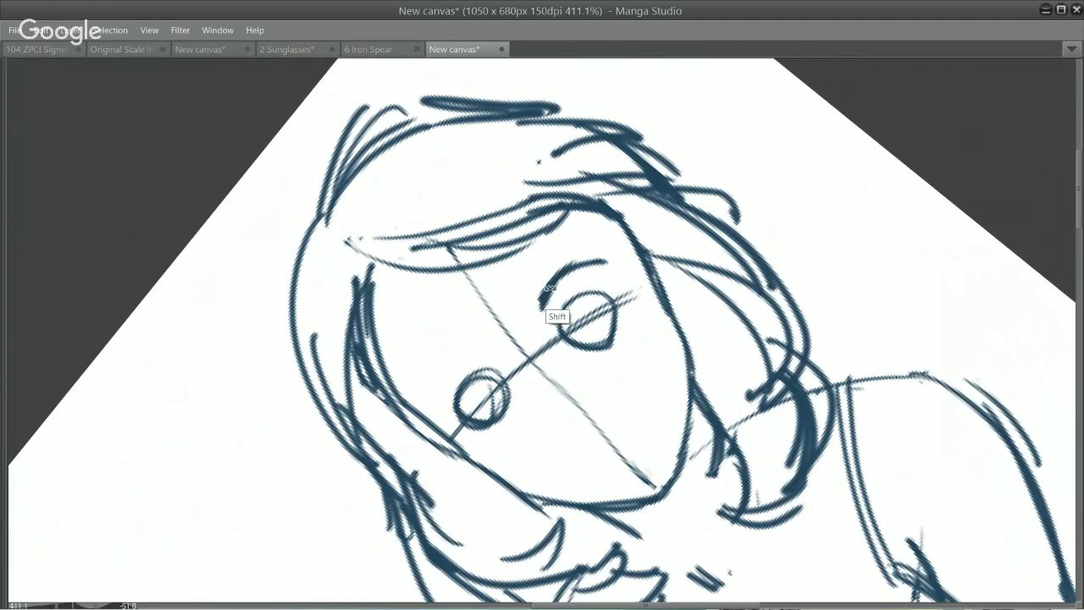
pyautogui.moveTo(616, 478)
pyautogui.mouseDown()
pyautogui.moveTo(573, 354)
pyautogui.moveTo(516, 239)
pyautogui.moveTo(486, 207)
pyautogui.mouseUp()
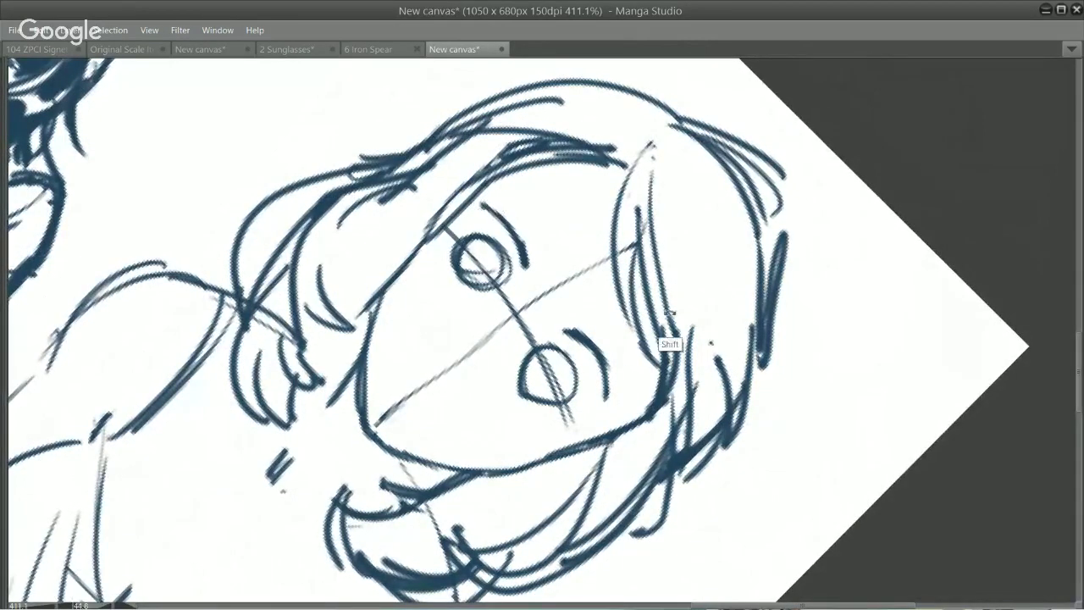
pyautogui.moveTo(669, 342); pyautogui.dragTo(503, 180)
pyautogui.moveTo(565, 335); pyautogui.dragTo(580, 314)
pyautogui.hotkey('ctrl', 'z')
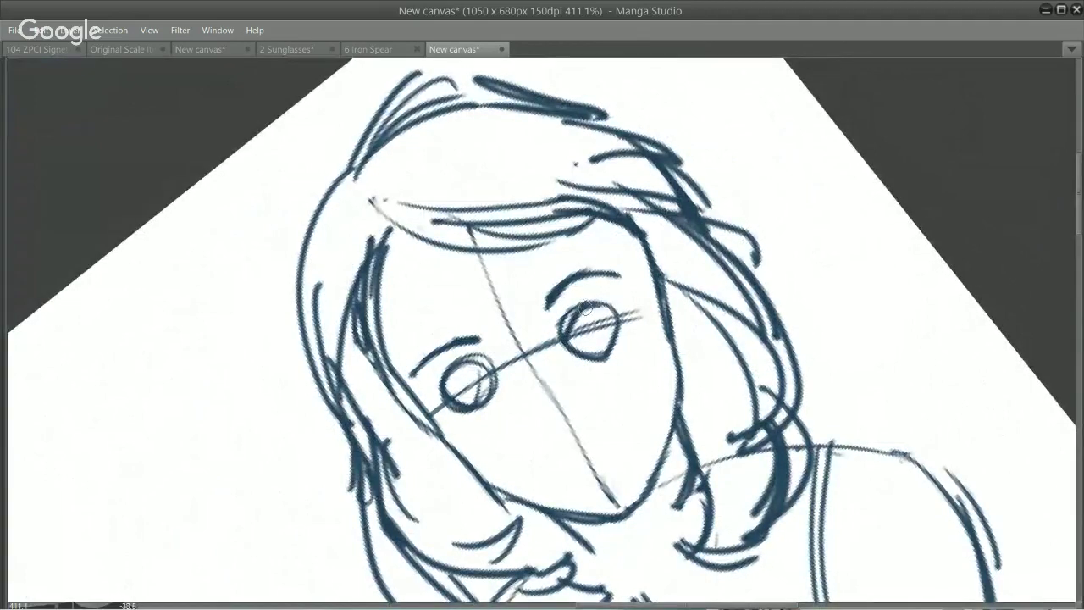
# Clean the guide lines out of both eye circles and open up the lower edge of the right eye.
pyautogui.moveTo(599, 304)
pyautogui.mouseDown()
pyautogui.moveTo(620, 314)
pyautogui.moveTo(626, 423)
pyautogui.mouseUp()
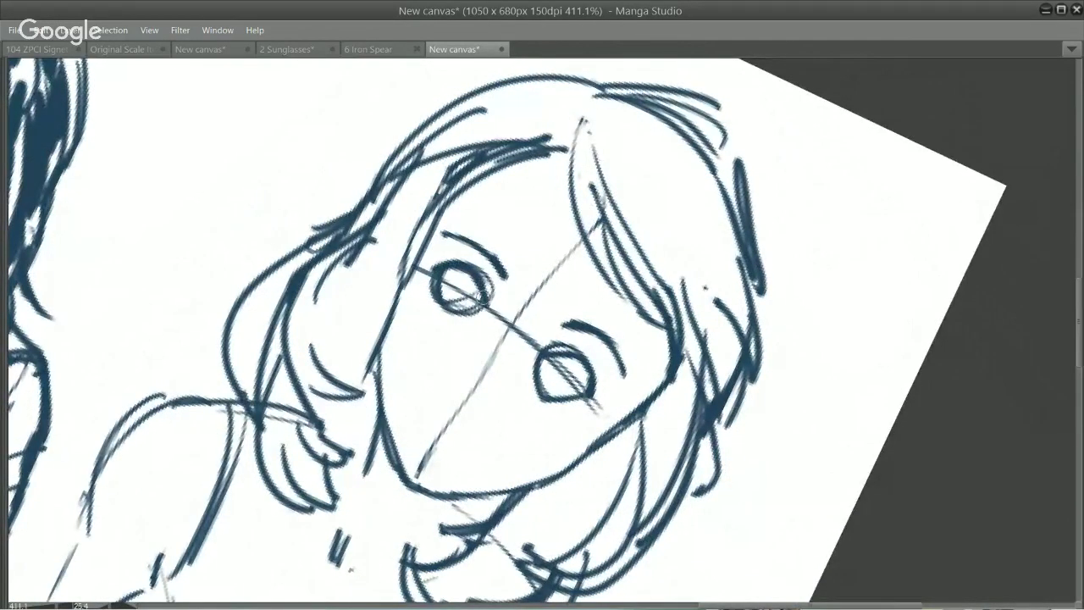
pyautogui.moveTo(436, 294); pyautogui.dragTo(465, 314)
pyautogui.moveTo(552, 400)
pyautogui.mouseDown()
pyautogui.moveTo(530, 378)
pyautogui.moveTo(567, 416)
pyautogui.mouseUp()
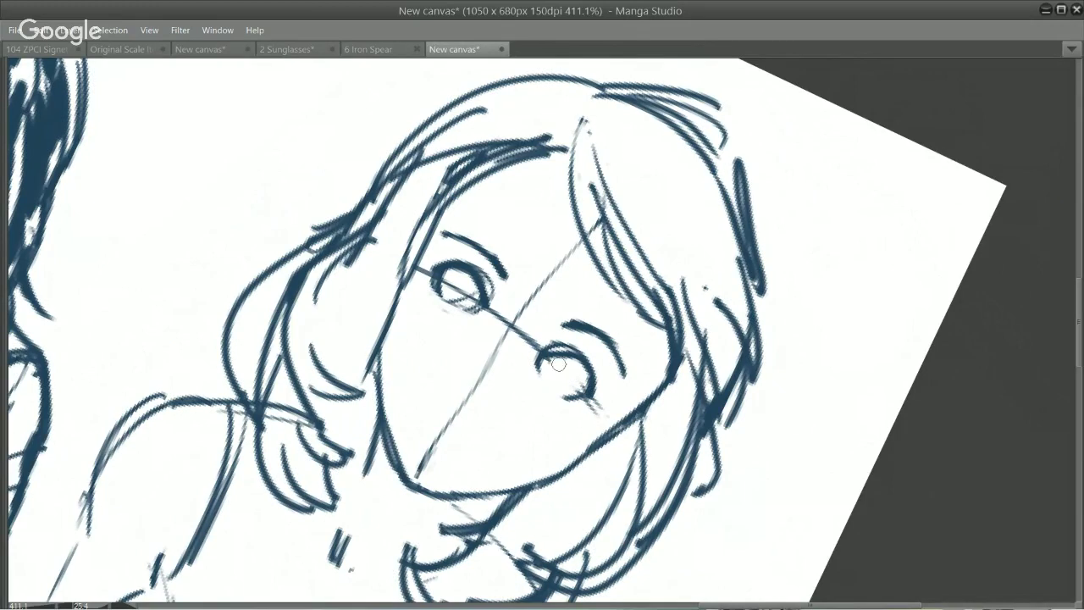
pyautogui.moveTo(471, 292)
pyautogui.mouseDown()
pyautogui.moveTo(455, 298)
pyautogui.moveTo(469, 294)
pyautogui.mouseUp()
pyautogui.moveTo(488, 309); pyautogui.dragTo(476, 268)
pyautogui.moveTo(567, 348); pyautogui.dragTo(535, 352)
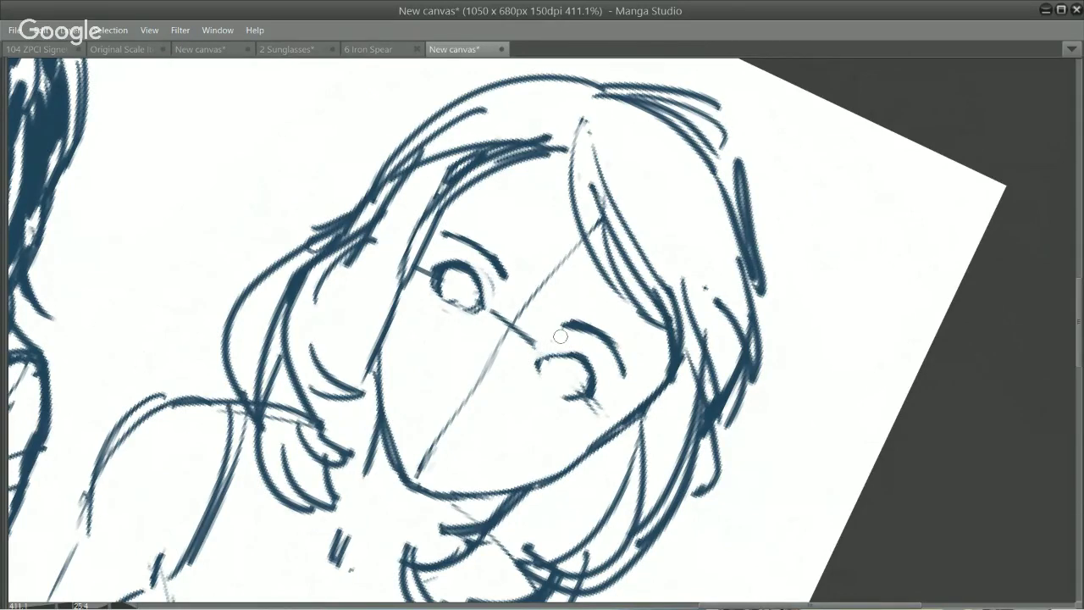
# Thicken the upper eyelids of both eyes and mark short lower lid strokes beneath them.
pyautogui.moveTo(556, 345)
pyautogui.mouseDown()
pyautogui.moveTo(590, 379)
pyautogui.moveTo(599, 370)
pyautogui.moveTo(584, 354)
pyautogui.moveTo(598, 379)
pyautogui.mouseUp()
pyautogui.moveTo(449, 261)
pyautogui.mouseDown()
pyautogui.moveTo(479, 275)
pyautogui.moveTo(489, 297)
pyautogui.mouseUp()
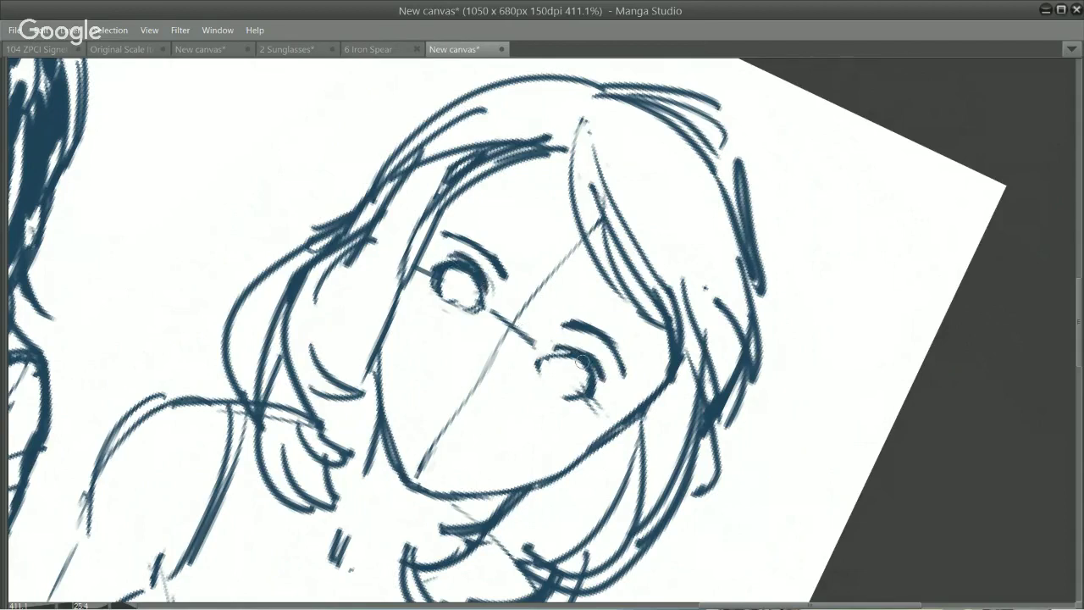
pyautogui.moveTo(556, 357)
pyautogui.mouseDown()
pyautogui.moveTo(584, 383)
pyautogui.moveTo(586, 356)
pyautogui.moveTo(585, 406)
pyautogui.moveTo(600, 416)
pyautogui.moveTo(597, 404)
pyautogui.moveTo(560, 394)
pyautogui.moveTo(582, 410)
pyautogui.mouseUp()
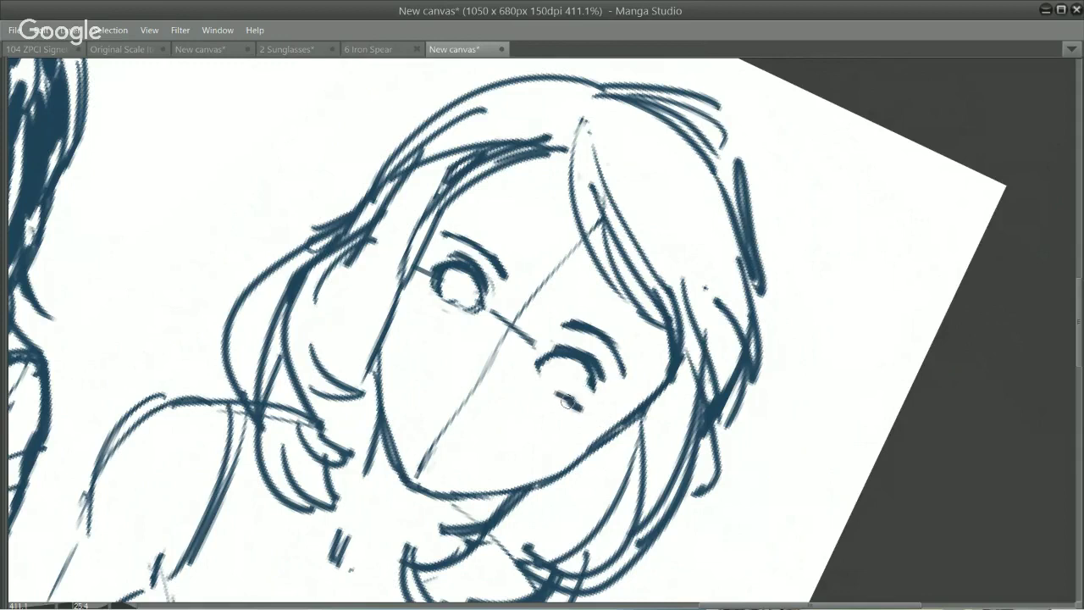
pyautogui.hotkey('ctrl', 'z')
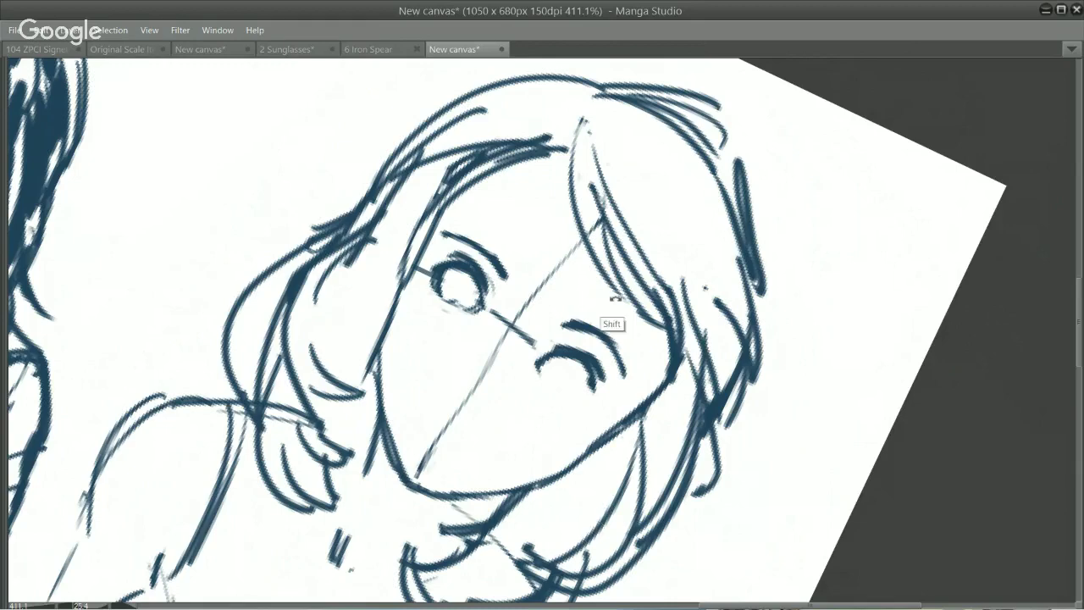
pyautogui.moveTo(544, 242); pyautogui.dragTo(643, 219)
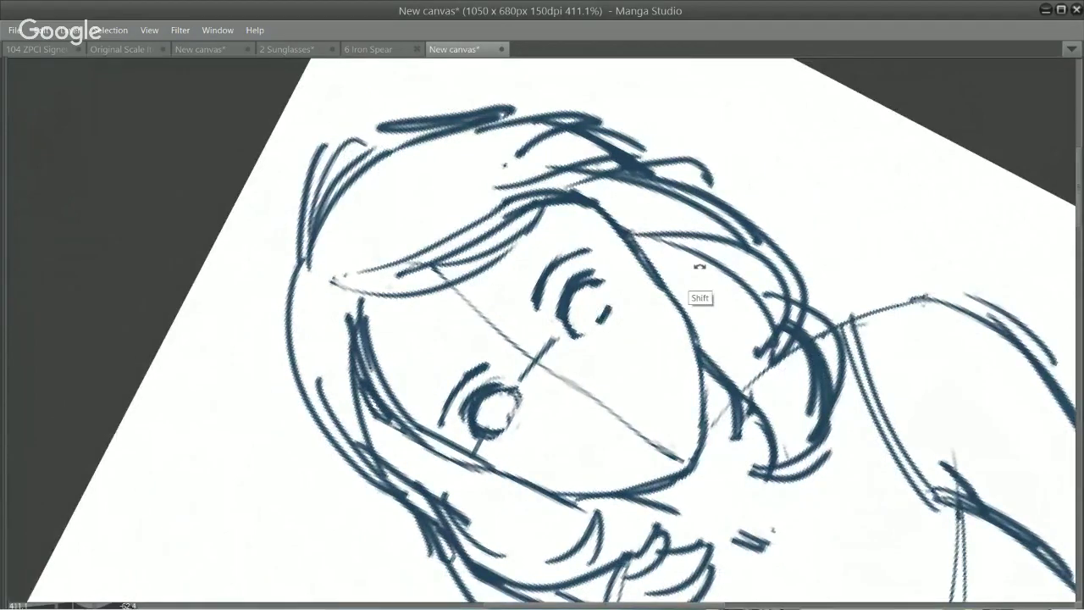
pyautogui.moveTo(701, 267)
pyautogui.mouseDown()
pyautogui.moveTo(443, 508)
pyautogui.moveTo(414, 485)
pyautogui.mouseUp()
pyautogui.moveTo(539, 218); pyautogui.dragTo(524, 238)
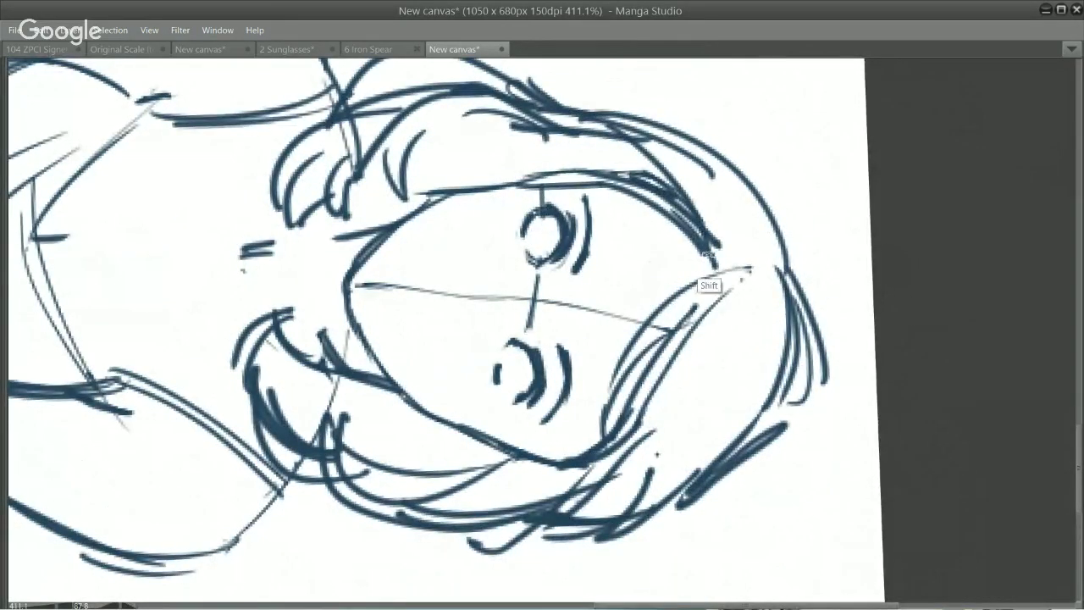
pyautogui.moveTo(709, 283); pyautogui.dragTo(347, 246)
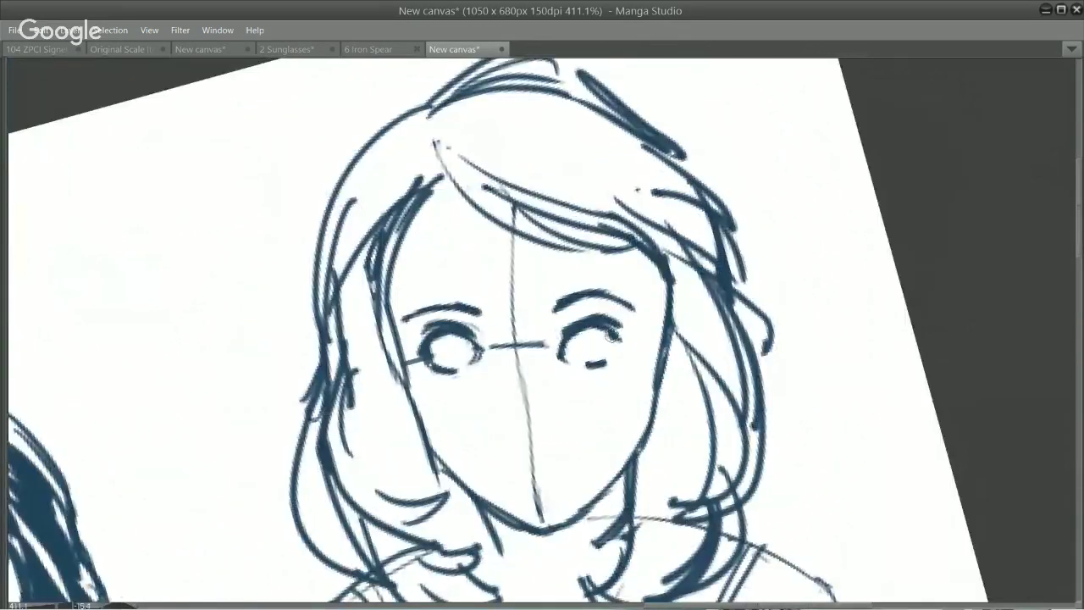
# Sketch the iris outlines inside both eyes, undoing strokes that miss.
pyautogui.moveTo(437, 358)
pyautogui.mouseDown()
pyautogui.moveTo(423, 361)
pyautogui.moveTo(424, 347)
pyautogui.moveTo(415, 356)
pyautogui.moveTo(451, 337)
pyautogui.moveTo(458, 344)
pyautogui.mouseUp()
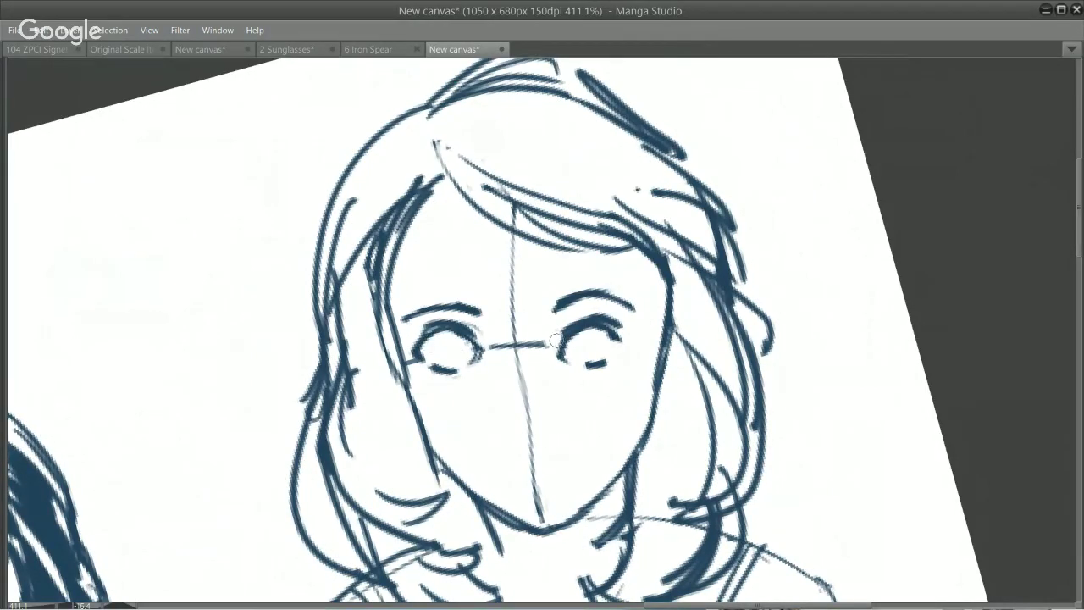
pyautogui.moveTo(559, 340)
pyautogui.mouseDown()
pyautogui.moveTo(588, 315)
pyautogui.moveTo(605, 331)
pyautogui.moveTo(607, 360)
pyautogui.moveTo(591, 366)
pyautogui.mouseUp()
pyautogui.hotkey('ctrl', 'z')
pyautogui.hotkey('ctrl', 'z')
pyautogui.hotkey('ctrl', 'z')
pyautogui.moveTo(570, 350)
pyautogui.mouseDown()
pyautogui.moveTo(604, 348)
pyautogui.moveTo(600, 328)
pyautogui.moveTo(606, 359)
pyautogui.mouseUp()
pyautogui.moveTo(604, 320); pyautogui.dragTo(596, 359)
pyautogui.moveTo(430, 337)
pyautogui.mouseDown()
pyautogui.moveTo(432, 363)
pyautogui.moveTo(465, 365)
pyautogui.moveTo(467, 341)
pyautogui.moveTo(467, 354)
pyautogui.mouseUp()
pyautogui.hotkey('ctrl', 'z')
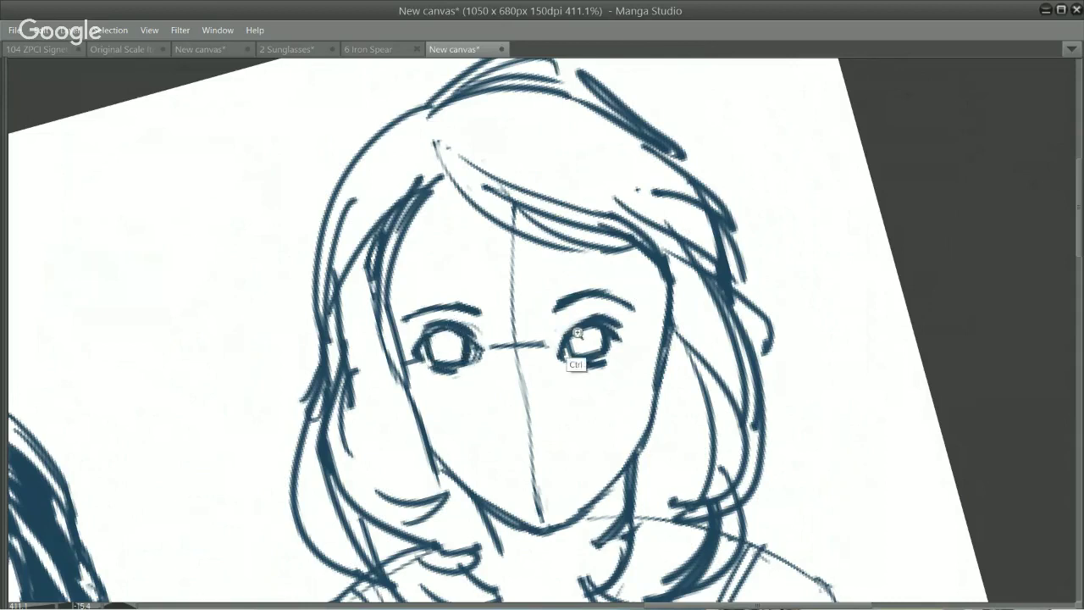
# Round off the right iris and darken the upper lashes toward the outer corners of both eyes.
pyautogui.moveTo(611, 332); pyautogui.dragTo(605, 354)
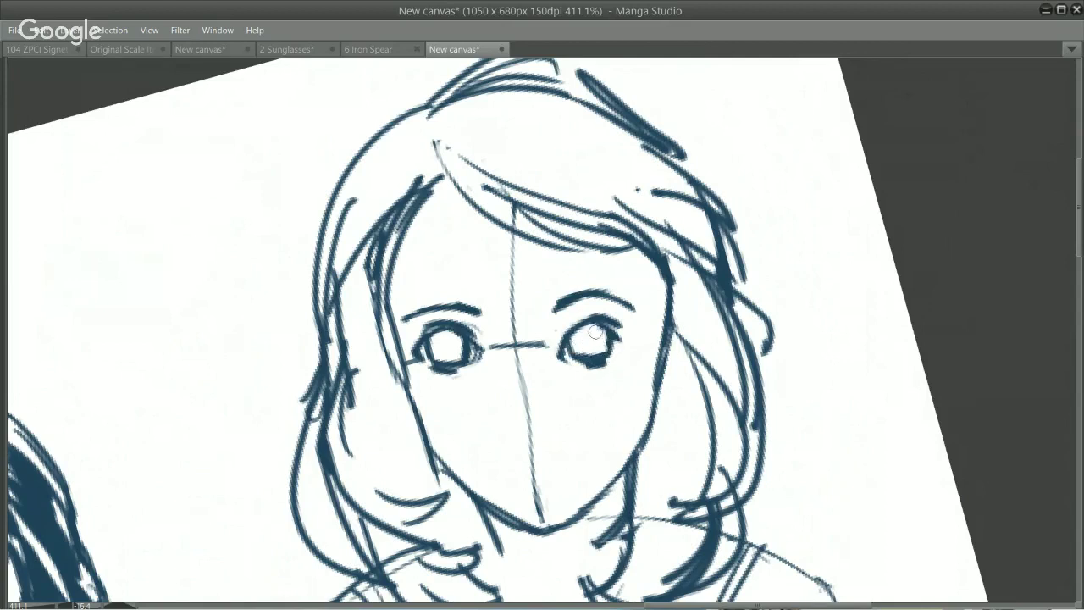
pyautogui.moveTo(576, 339)
pyautogui.mouseDown()
pyautogui.moveTo(610, 318)
pyautogui.moveTo(626, 335)
pyautogui.mouseUp()
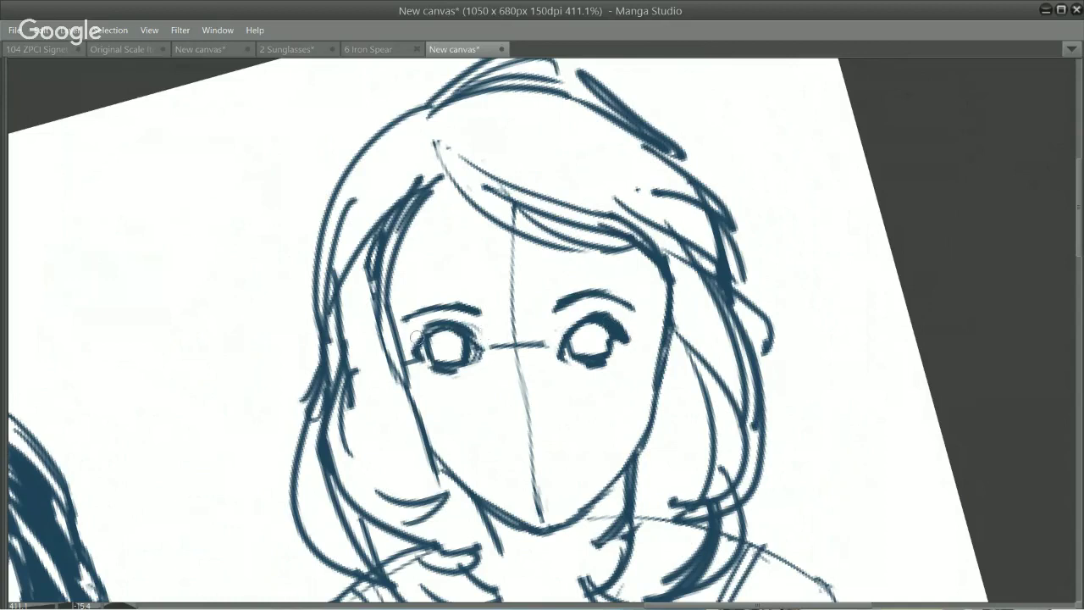
pyautogui.moveTo(431, 329); pyautogui.dragTo(408, 357)
# Erase the left eyebrow and redraw it as a shorter, thicker stroke above the eye.
pyautogui.moveTo(443, 299)
pyautogui.mouseDown()
pyautogui.moveTo(411, 315)
pyautogui.moveTo(453, 307)
pyautogui.moveTo(483, 316)
pyautogui.mouseUp()
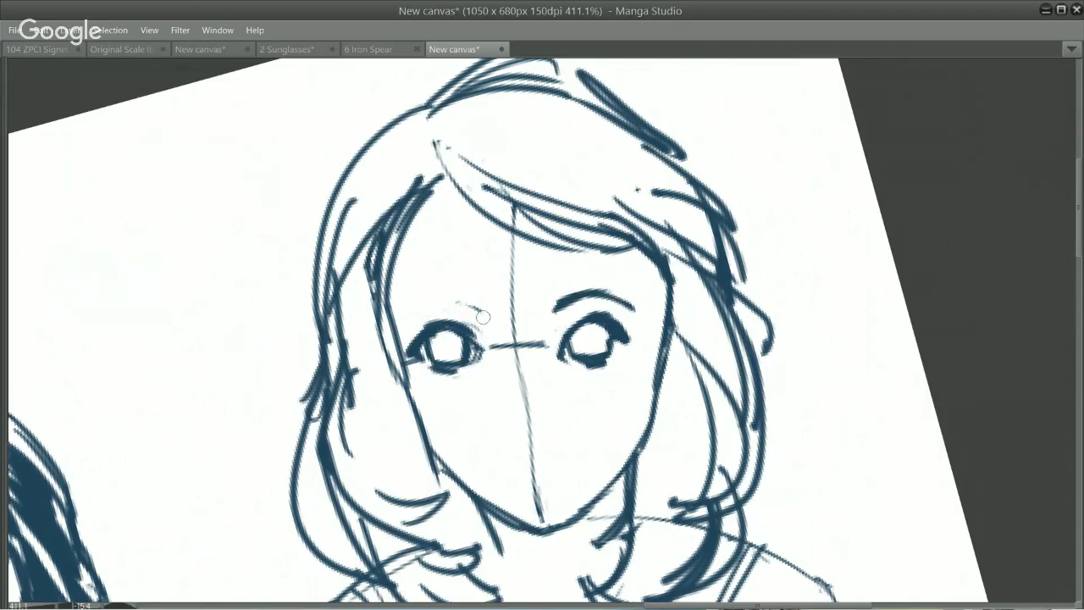
pyautogui.moveTo(426, 294)
pyautogui.mouseDown()
pyautogui.moveTo(474, 316)
pyautogui.moveTo(475, 306)
pyautogui.mouseUp()
pyautogui.hotkey('ctrl', 'z')
pyautogui.hotkey('ctrl', 'z')
pyautogui.hotkey('ctrl', 'z')
pyautogui.hotkey('ctrl', 'z')
pyautogui.hotkey('ctrl', 'z')
pyautogui.moveTo(582, 299); pyautogui.dragTo(619, 298)
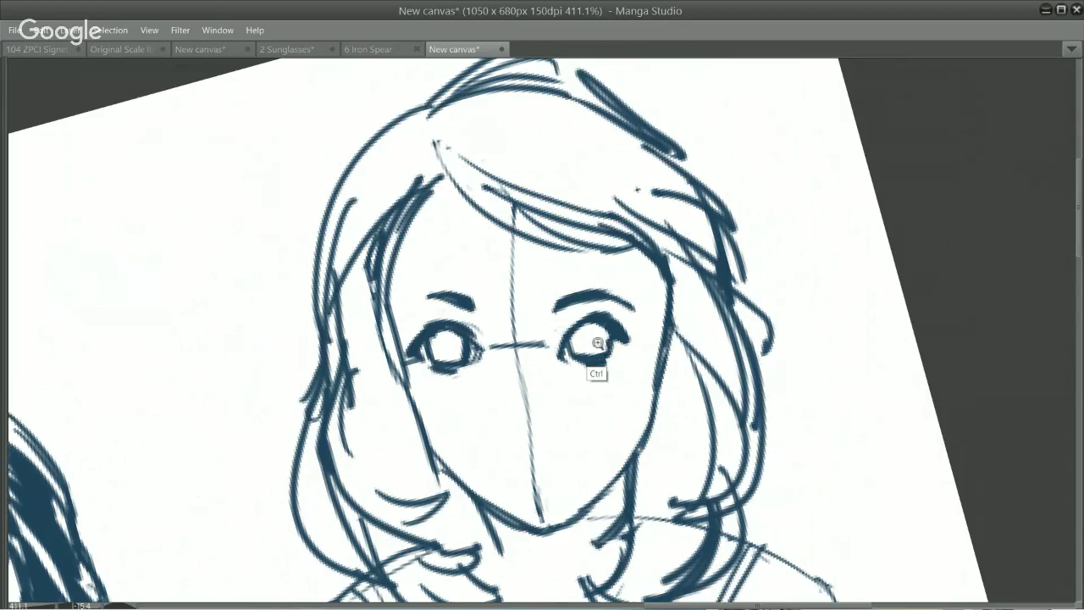
# Reshape the left eyebrow into a bold arch that tapers toward the outer side of the face.
pyautogui.moveTo(600, 343); pyautogui.dragTo(582, 340)
pyautogui.moveTo(623, 298); pyautogui.dragTo(669, 449)
pyautogui.scroll(4, 522, 296)
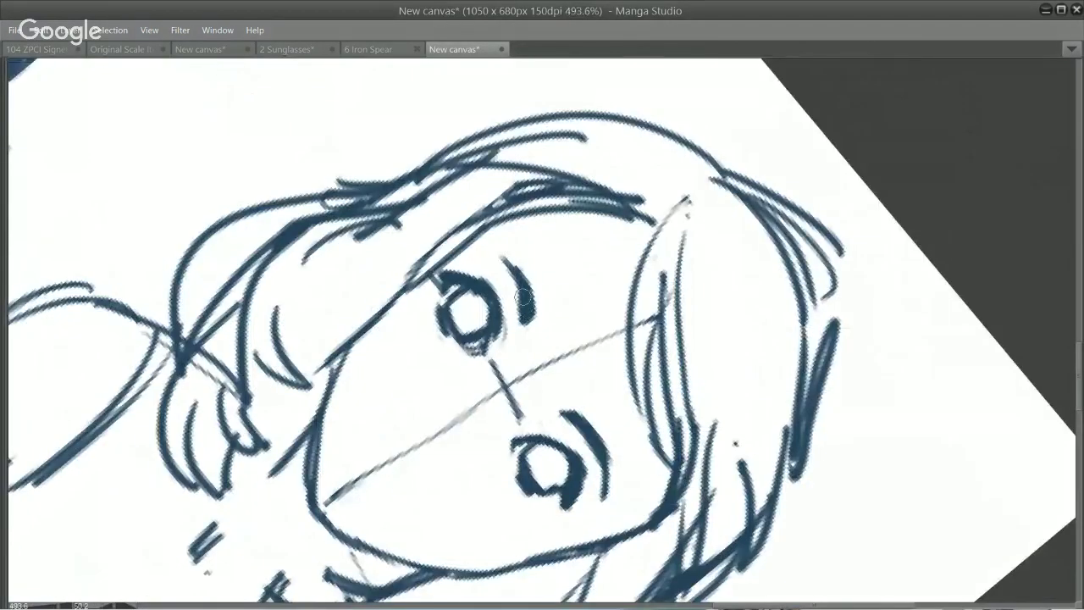
pyautogui.hotkey('ctrl', 'z')
pyautogui.moveTo(522, 296); pyautogui.dragTo(484, 249)
pyautogui.moveTo(520, 283); pyautogui.dragTo(491, 251)
# Erase the center and eye-level guides from the face and draw a short curved nose bridge beside the left eye.
pyautogui.moveTo(725, 257); pyautogui.dragTo(606, 113)
pyautogui.moveTo(618, 492)
pyautogui.mouseDown()
pyautogui.moveTo(561, 245)
pyautogui.moveTo(594, 142)
pyautogui.moveTo(581, 276)
pyautogui.moveTo(551, 323)
pyautogui.moveTo(545, 314)
pyautogui.moveTo(508, 437)
pyautogui.mouseUp()
pyautogui.moveTo(549, 182); pyautogui.dragTo(556, 235)
pyautogui.hotkey('ctrl', 'z')
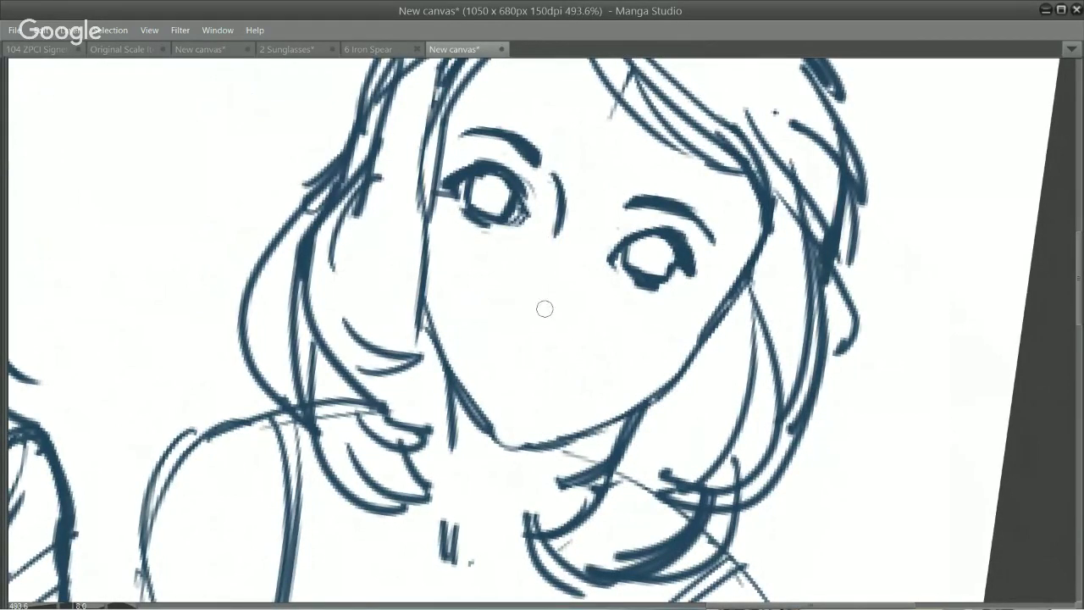
# Add a short slanted stroke for the nose tip and reinforce the chin outline.
pyautogui.moveTo(543, 297); pyautogui.dragTo(541, 331)
pyautogui.hotkey('ctrl', 'z')
pyautogui.moveTo(522, 295); pyautogui.dragTo(531, 324)
pyautogui.moveTo(483, 423)
pyautogui.mouseDown()
pyautogui.moveTo(511, 444)
pyautogui.moveTo(554, 437)
pyautogui.mouseUp()
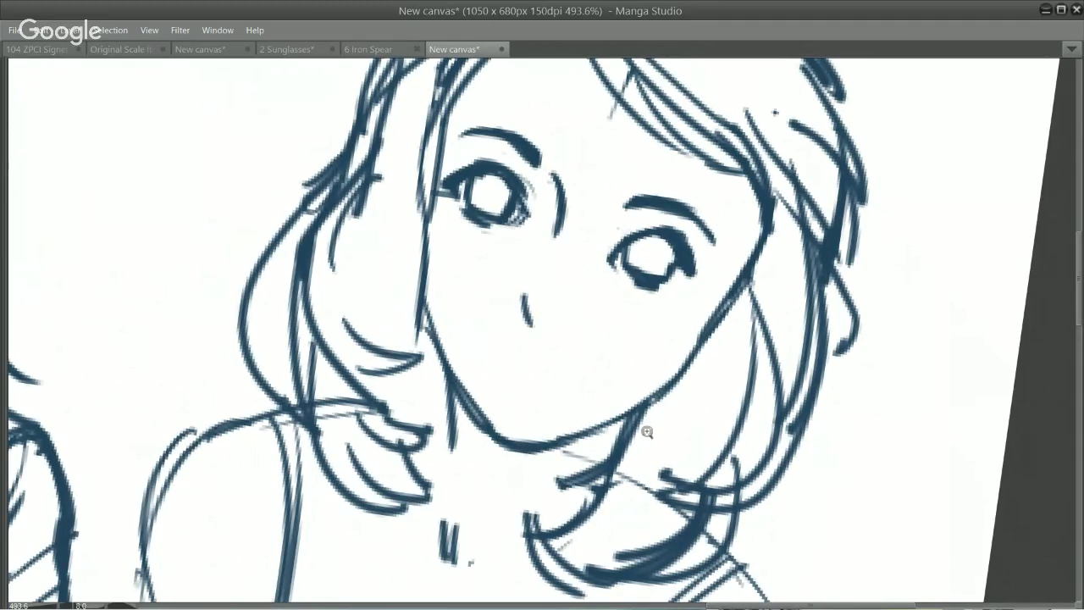
# Refine the right eye's lid outline in a close-up, leveled view of the face.
pyautogui.moveTo(646, 433); pyautogui.dragTo(625, 428)
pyautogui.moveTo(709, 353); pyautogui.dragTo(708, 288)
pyautogui.moveTo(658, 254); pyautogui.dragTo(714, 293)
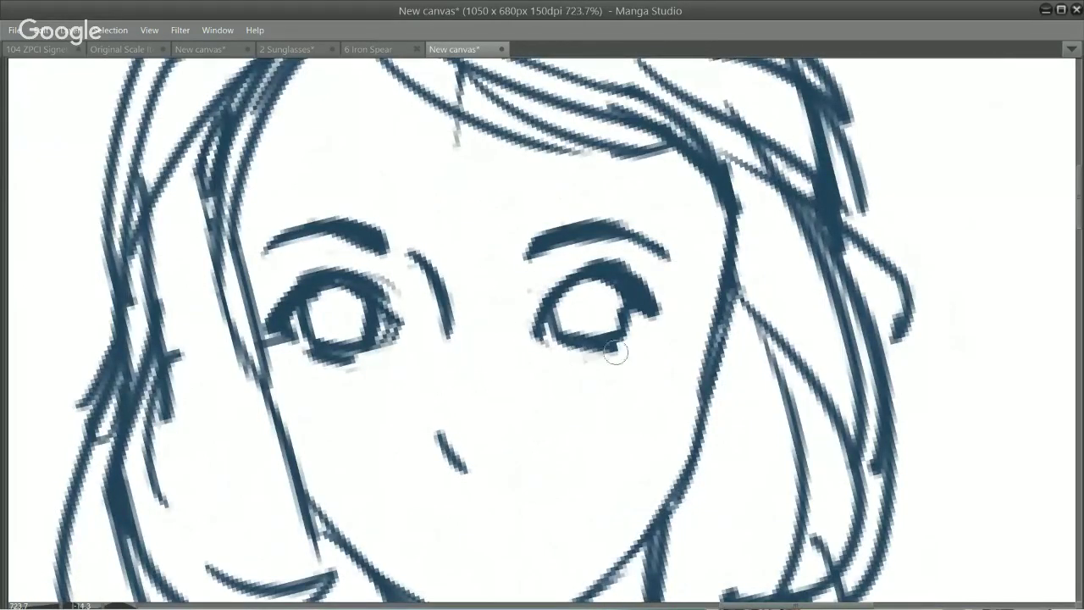
# Lasso the right eye with its eyebrow, shift them slightly outward, and clear the selection.
pyautogui.scroll(-2, 714, 409)
pyautogui.scroll(-2, 685, 395)
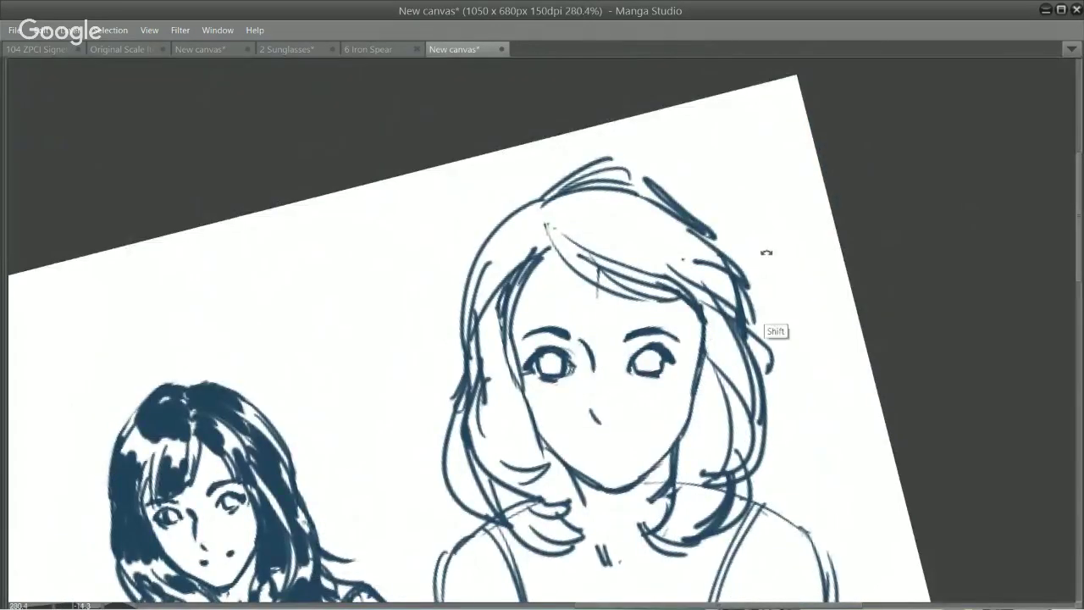
pyautogui.moveTo(777, 331); pyautogui.dragTo(770, 387)
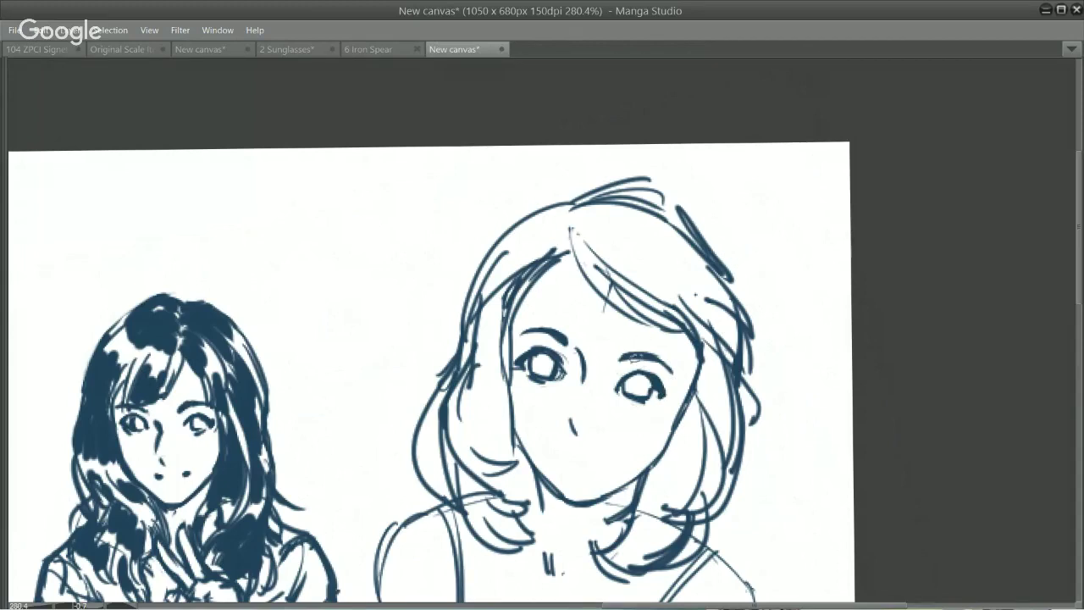
pyautogui.moveTo(620, 341)
pyautogui.mouseDown()
pyautogui.moveTo(632, 404)
pyautogui.moveTo(668, 403)
pyautogui.moveTo(685, 359)
pyautogui.moveTo(654, 340)
pyautogui.mouseUp()
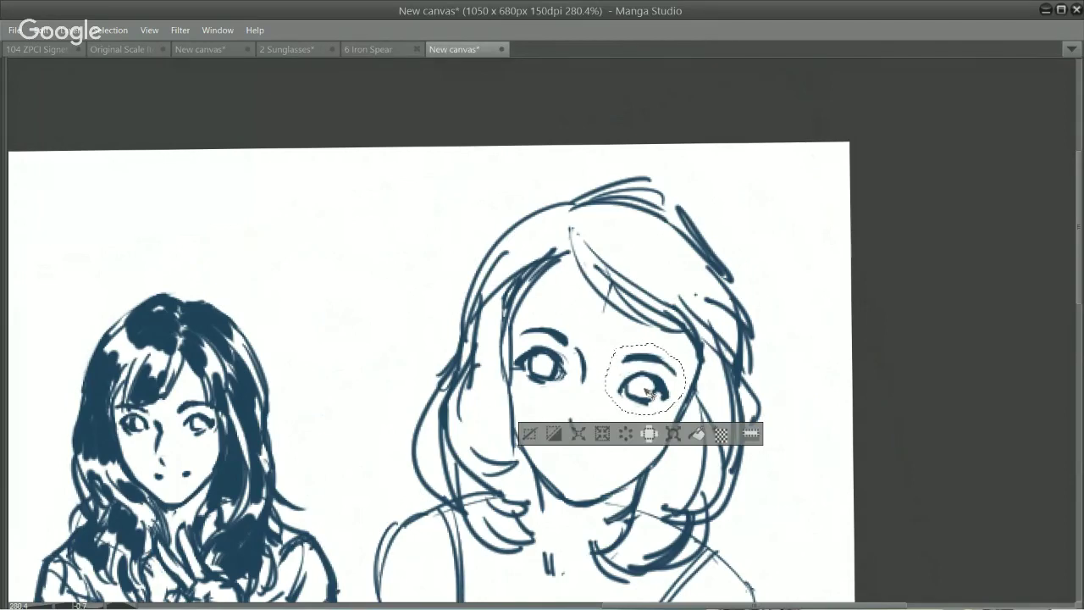
pyautogui.moveTo(645, 390); pyautogui.dragTo(658, 394)
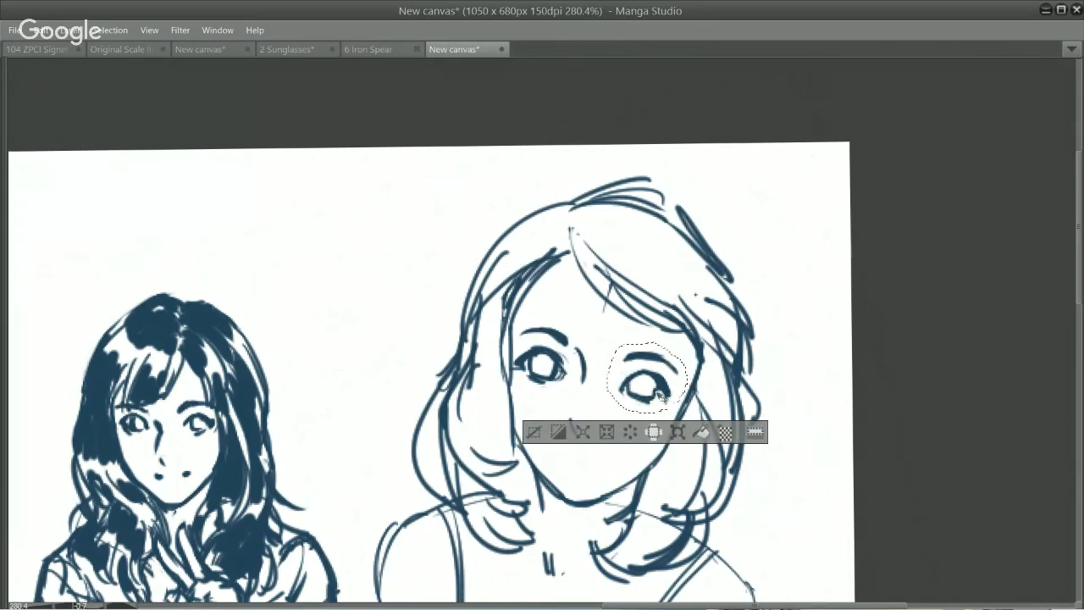
pyautogui.hotkey('ctrl', 'd')
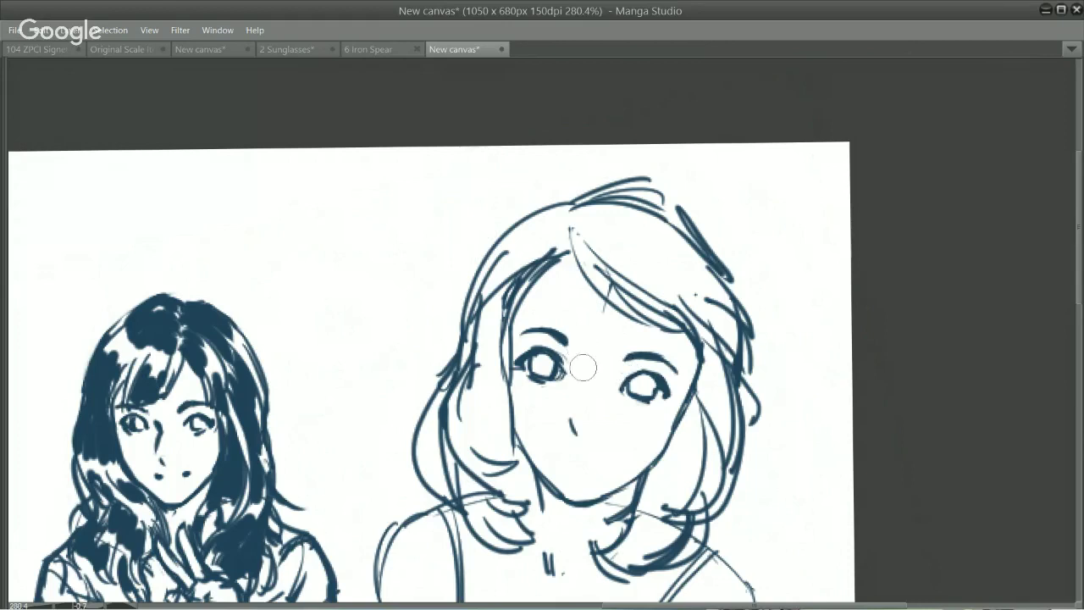
# Replace the nose bridge line with a shorter, bolder stroke and mark the mouth corners with two small dots.
pyautogui.moveTo(584, 351); pyautogui.dragTo(589, 383)
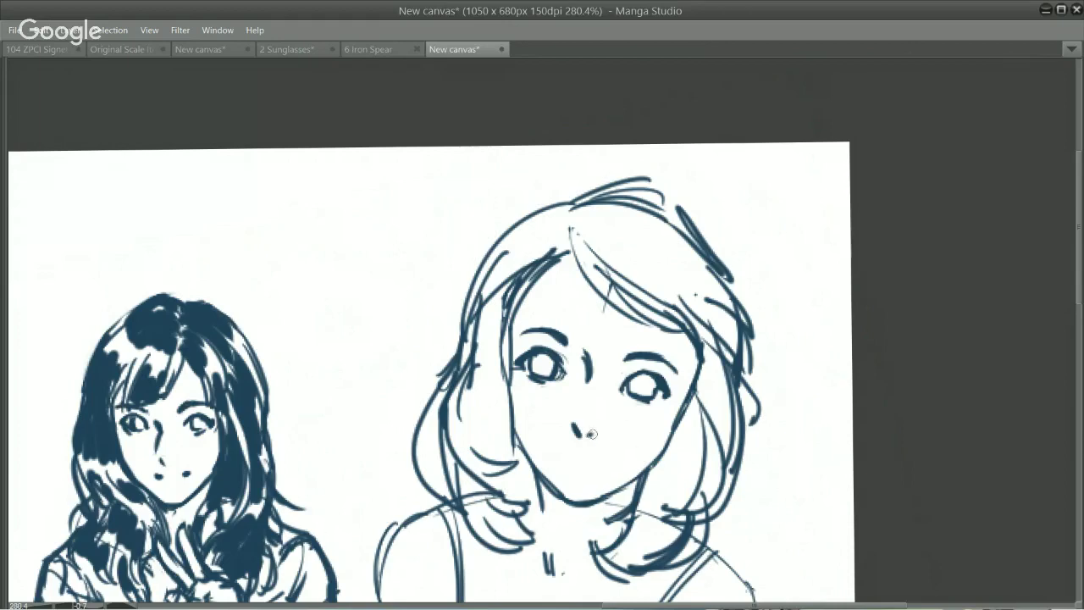
pyautogui.hotkey('shift', 'space')
pyautogui.moveTo(724, 294)
pyautogui.mouseDown()
pyautogui.moveTo(641, 180)
pyautogui.moveTo(661, 385)
pyautogui.mouseUp()
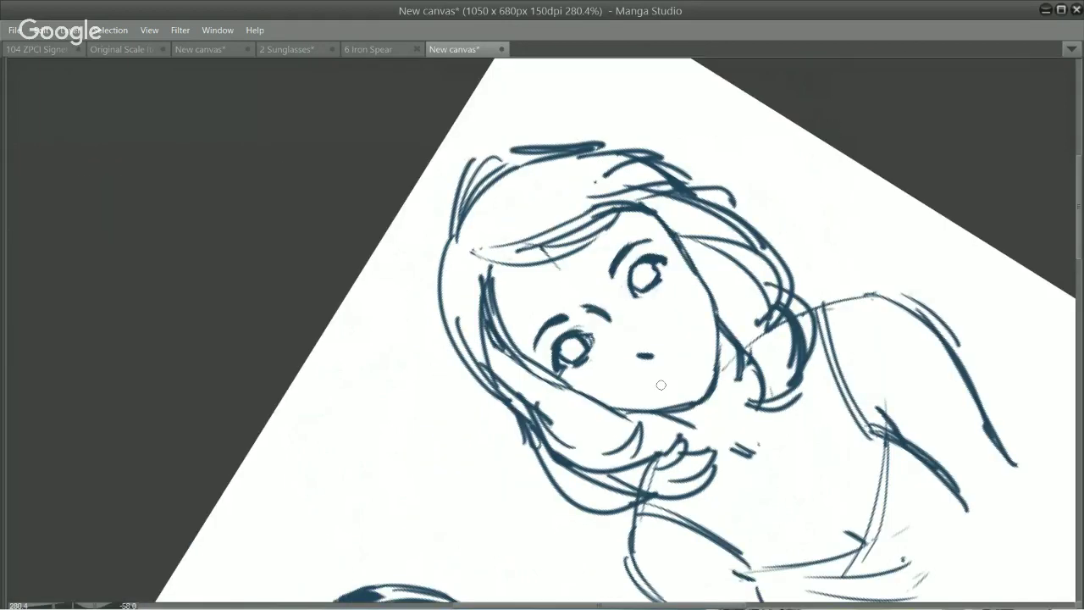
pyautogui.hotkey('ctrl', 'z')
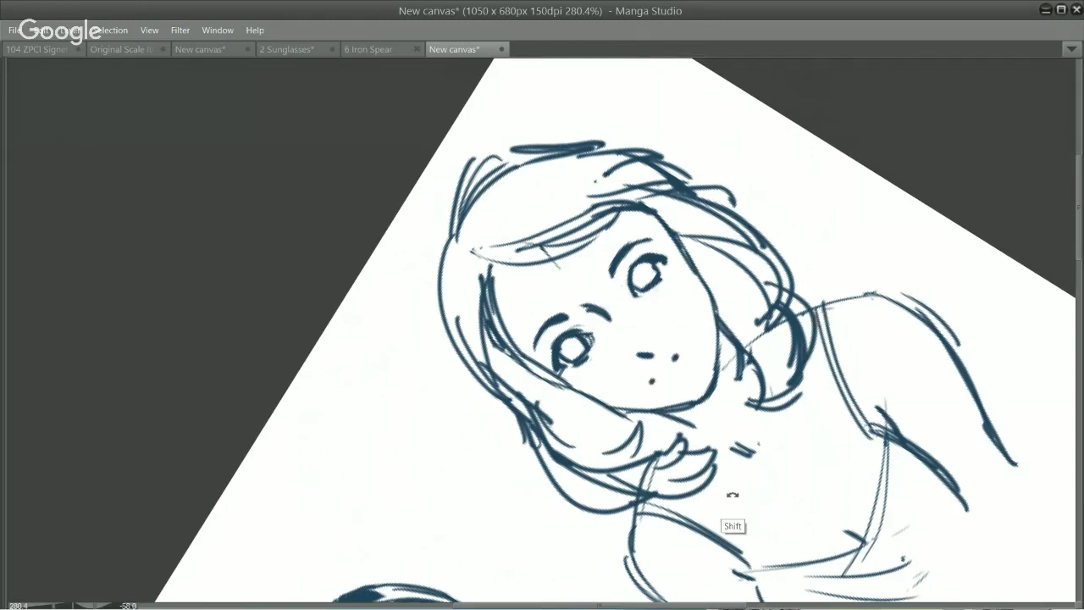
pyautogui.moveTo(732, 495)
pyautogui.mouseDown()
pyautogui.moveTo(605, 590)
pyautogui.moveTo(471, 388)
pyautogui.mouseUp()
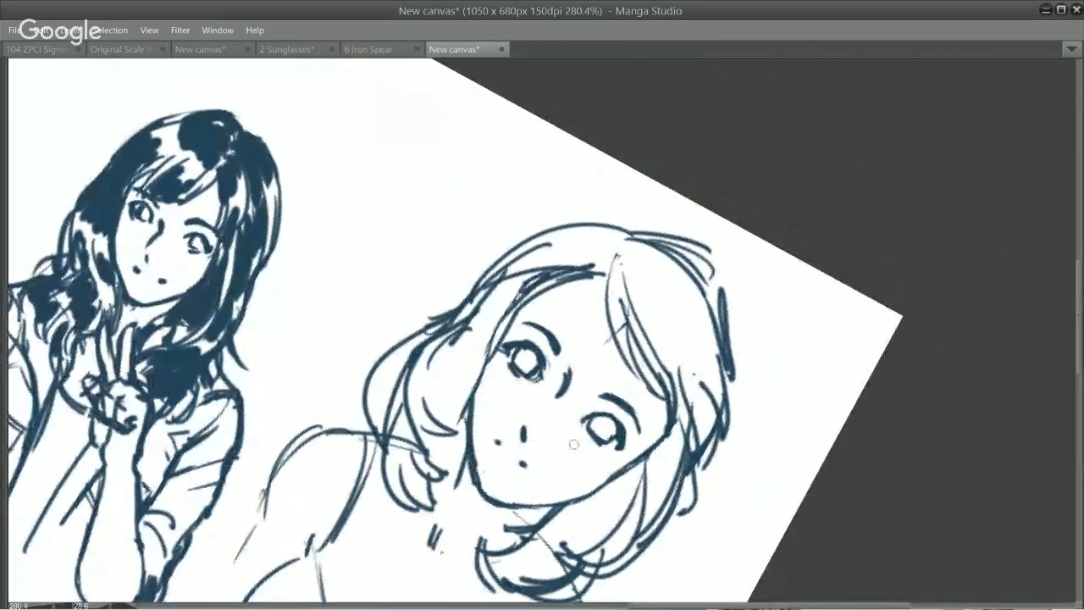
# Draw a small closed lip line between the mouth corner dots and try an extra stroke in the right eye.
pyautogui.moveTo(506, 449)
pyautogui.mouseDown()
pyautogui.moveTo(510, 457)
pyautogui.moveTo(499, 446)
pyautogui.mouseUp()
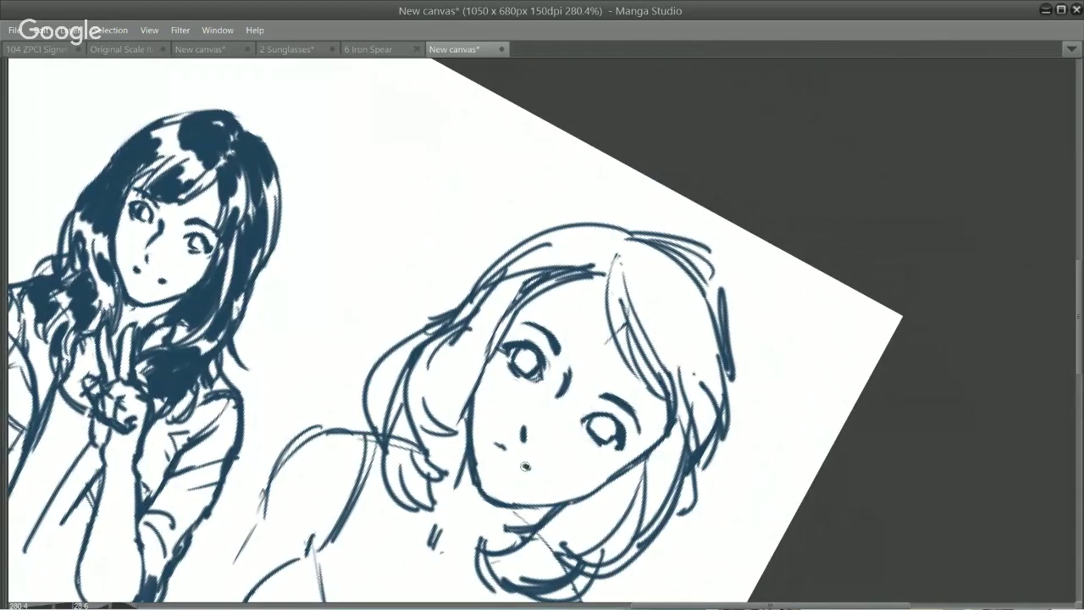
pyautogui.hotkey('ctrl', 'z')
pyautogui.moveTo(606, 409); pyautogui.dragTo(628, 433)
pyautogui.hotkey('ctrl', 'z')
# Refine the left eye's upper lid with short strokes below the eyebrow, working in a rotated view of the face.
pyautogui.hotkey('shift', 'space')
pyautogui.moveTo(653, 300)
pyautogui.mouseDown()
pyautogui.moveTo(489, 201)
pyautogui.moveTo(373, 208)
pyautogui.moveTo(334, 350)
pyautogui.mouseUp()
pyautogui.moveTo(560, 324); pyautogui.dragTo(560, 354)
pyautogui.hotkey('ctrl', 'z')
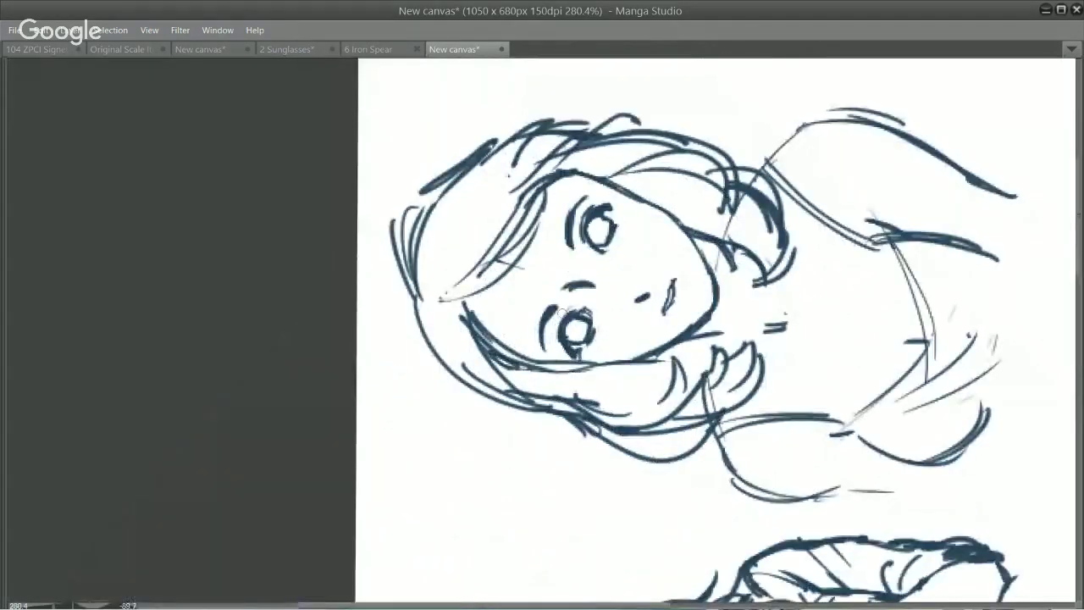
pyautogui.moveTo(561, 314); pyautogui.dragTo(558, 341)
pyautogui.hotkey('ctrl', 'z')
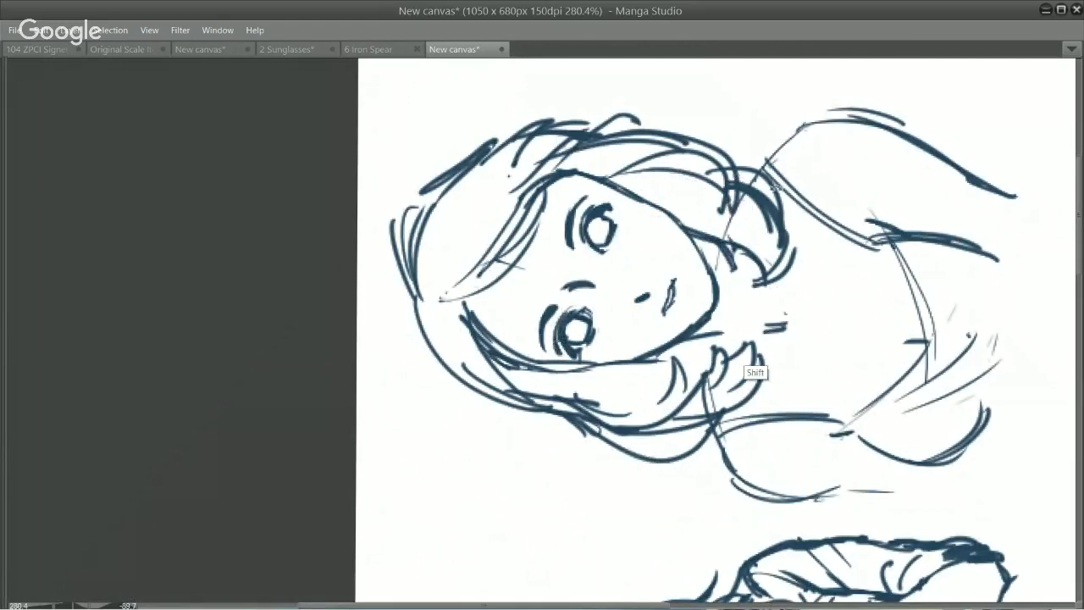
pyautogui.moveTo(756, 371); pyautogui.dragTo(606, 501)
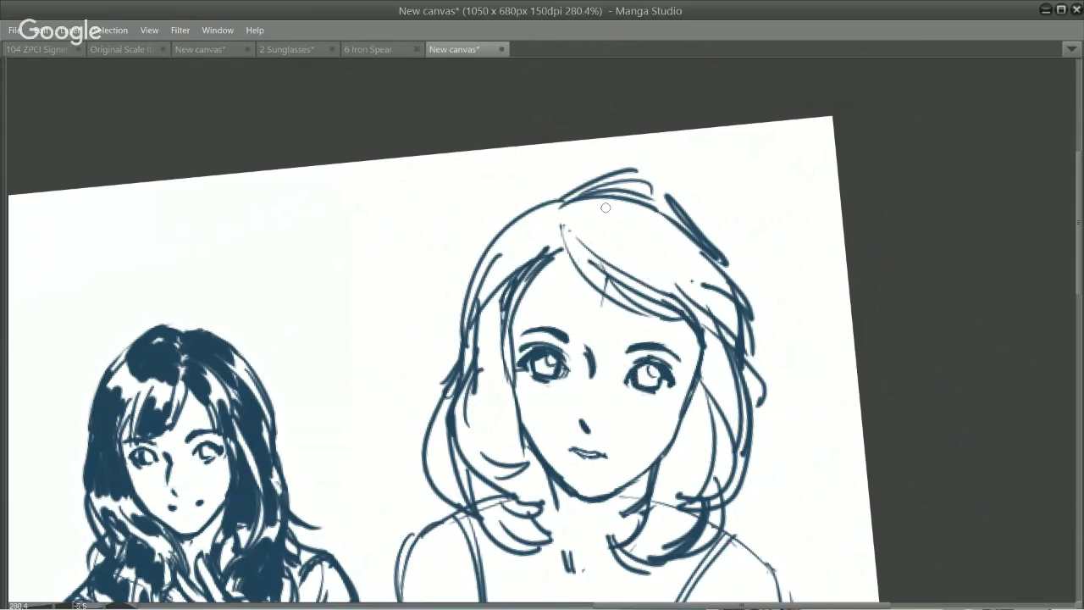
# Add light strands at the crown, reinforce the left cheek contour, and thicken the hair outline left of the parting.
pyautogui.moveTo(612, 216); pyautogui.dragTo(624, 225)
pyautogui.moveTo(512, 365); pyautogui.dragTo(536, 462)
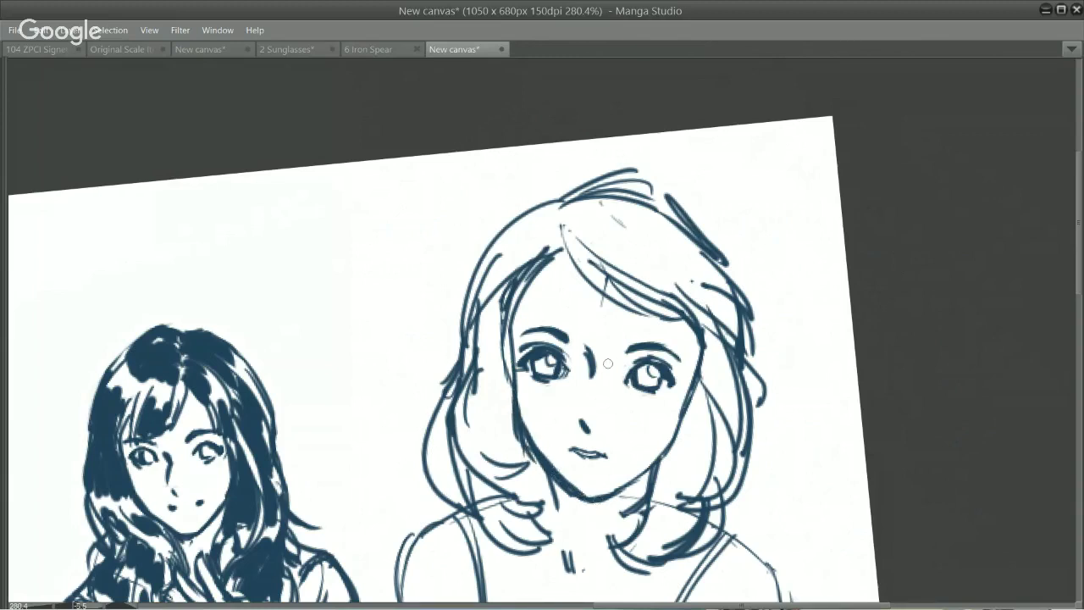
pyautogui.scroll(-3, 548, 350)
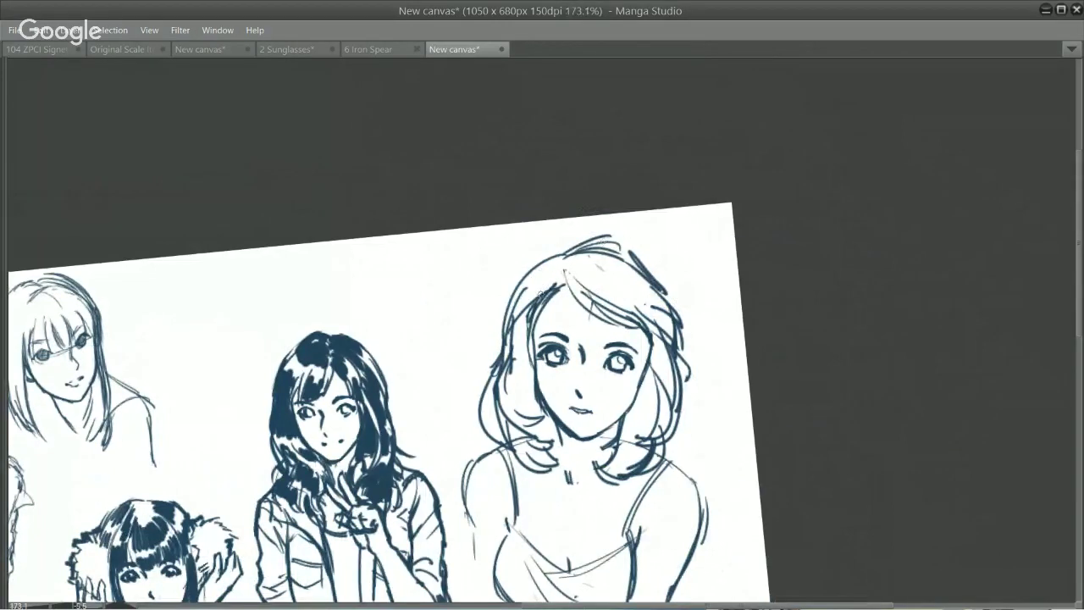
pyautogui.moveTo(543, 290); pyautogui.dragTo(535, 352)
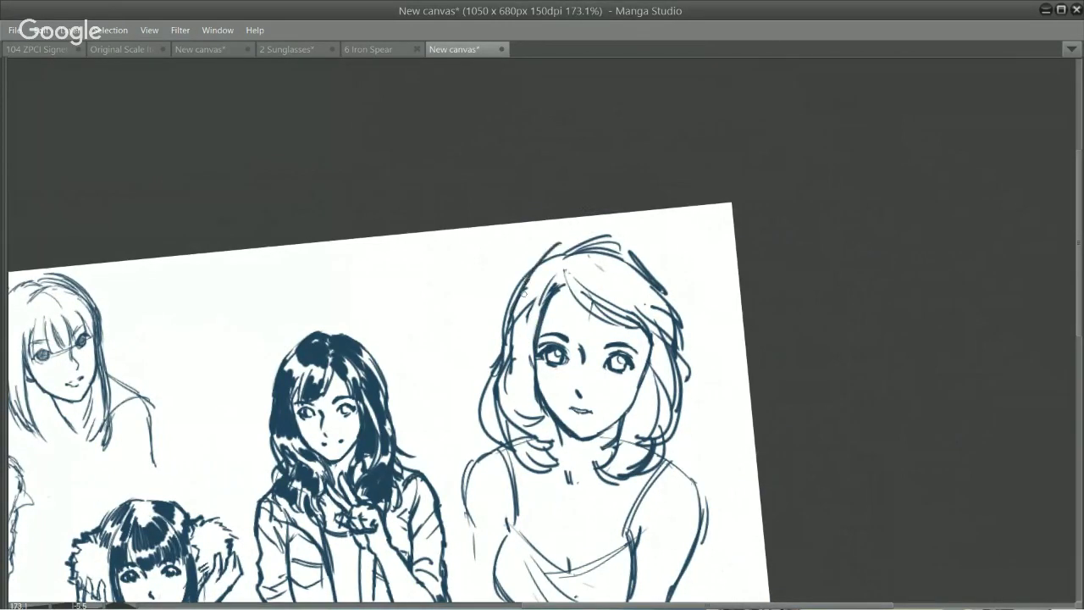
# Reinforce the right jawline and add pointed curl tips to the left lock beside the neck.
pyautogui.scroll(-5, 576, 250)
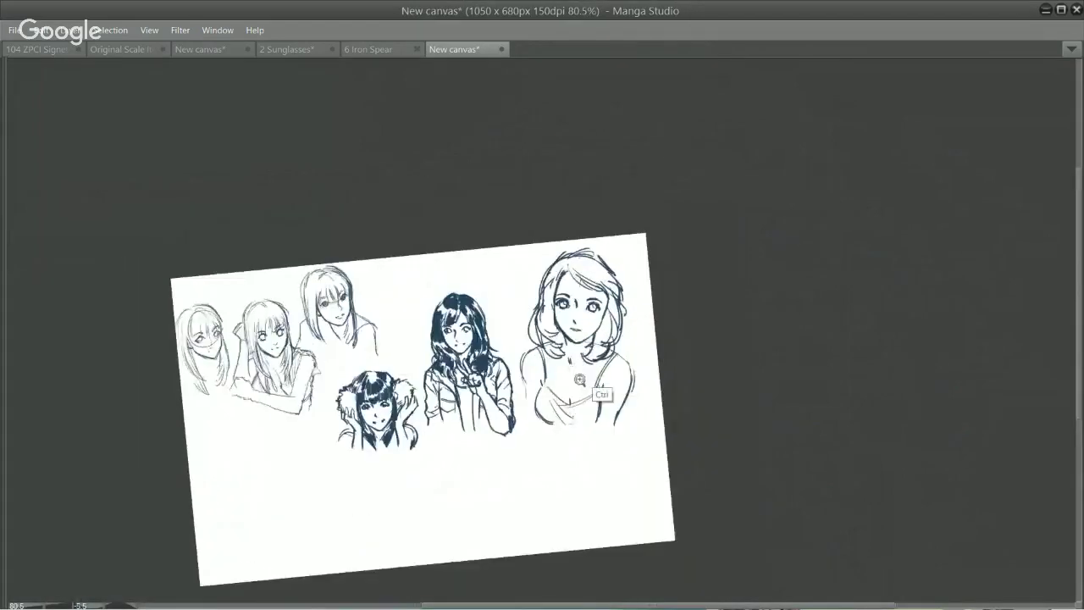
pyautogui.scroll(3, 579, 380)
pyautogui.scroll(1, 669, 268)
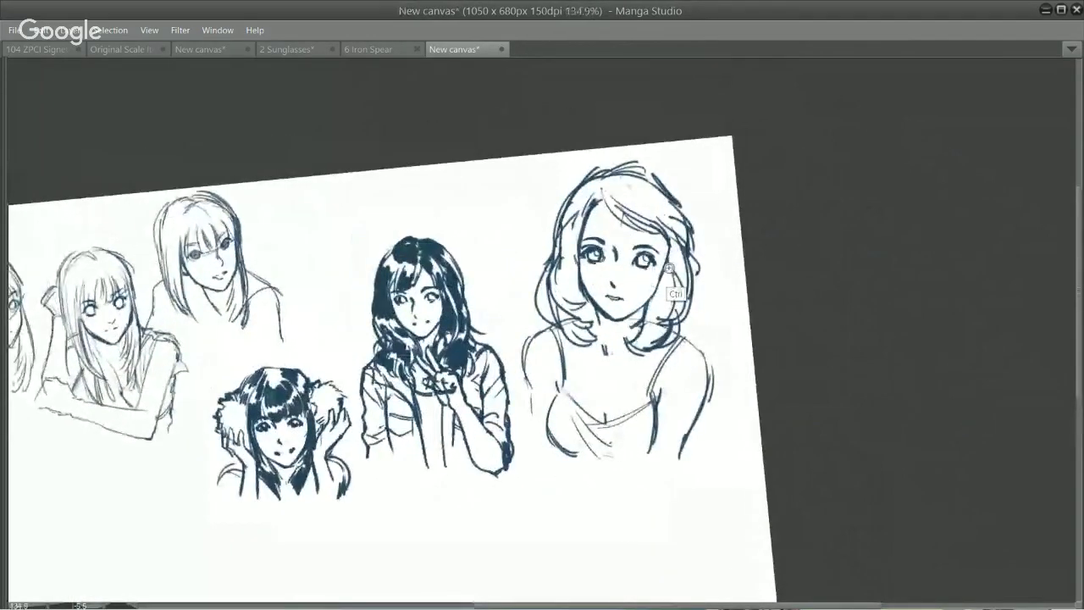
pyautogui.scroll(3, 668, 269)
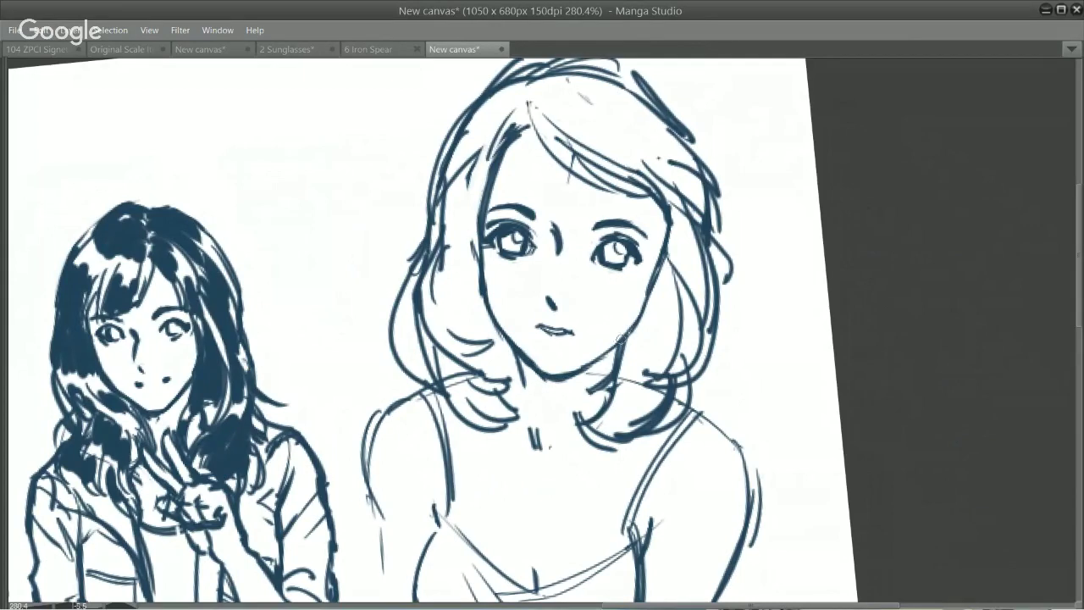
pyautogui.moveTo(621, 339); pyautogui.dragTo(649, 285)
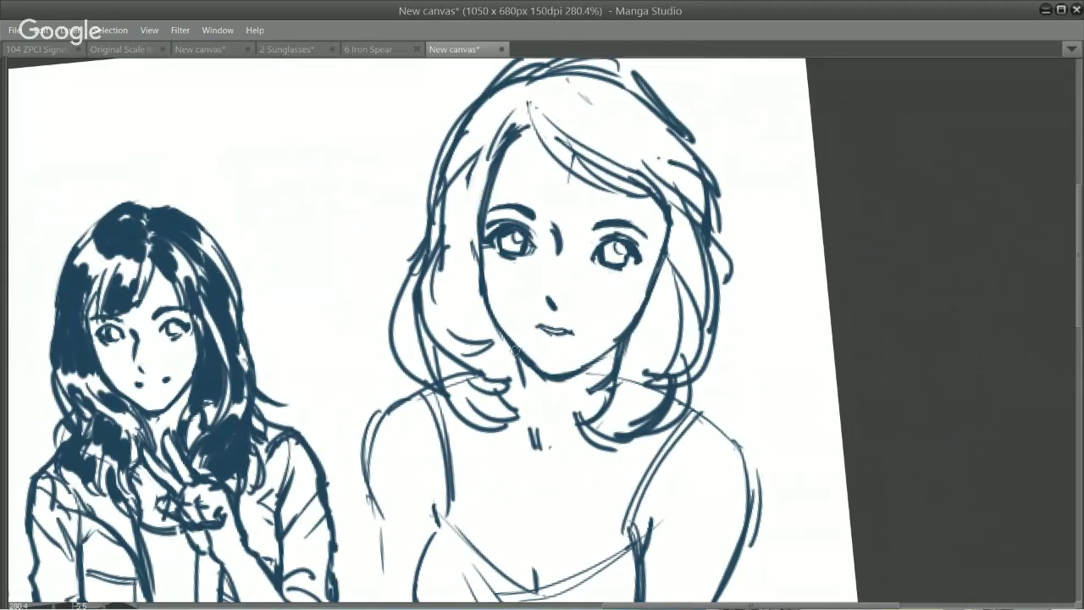
pyautogui.moveTo(524, 393)
pyautogui.mouseDown()
pyautogui.moveTo(514, 359)
pyautogui.moveTo(531, 394)
pyautogui.mouseUp()
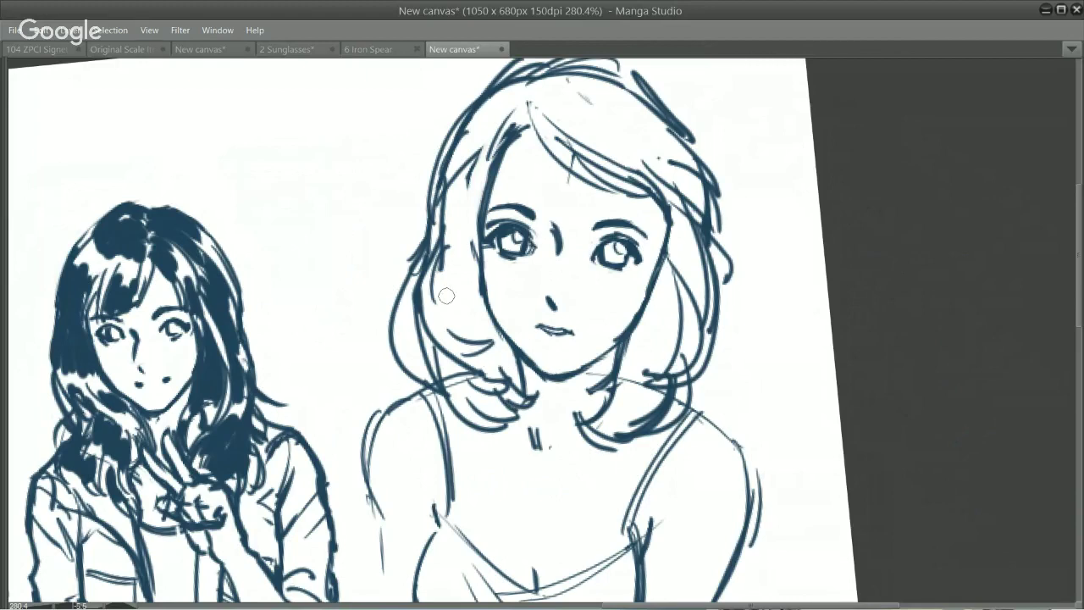
# Fill the side locks around the woman's face and neck with solid dark blue, leaving thin white highlights between strands.
pyautogui.moveTo(440, 300)
pyautogui.mouseDown()
pyautogui.moveTo(477, 313)
pyautogui.moveTo(449, 255)
pyautogui.moveTo(467, 289)
pyautogui.moveTo(459, 267)
pyautogui.moveTo(414, 311)
pyautogui.moveTo(423, 283)
pyautogui.moveTo(455, 320)
pyautogui.moveTo(404, 302)
pyautogui.moveTo(405, 314)
pyautogui.moveTo(469, 350)
pyautogui.moveTo(422, 256)
pyautogui.mouseUp()
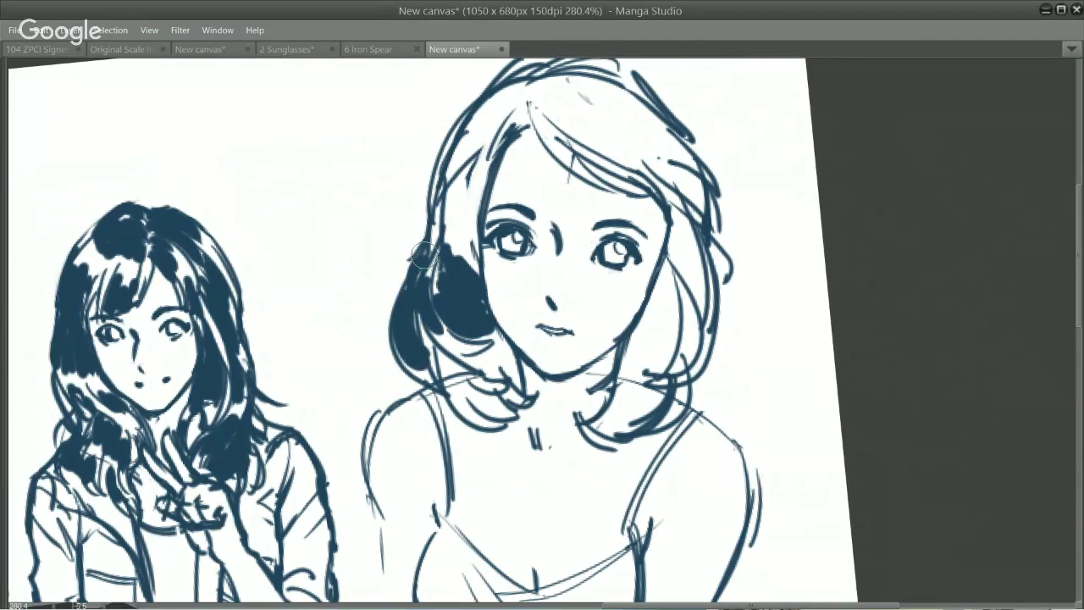
pyautogui.moveTo(458, 396)
pyautogui.mouseDown()
pyautogui.moveTo(500, 415)
pyautogui.moveTo(504, 364)
pyautogui.moveTo(487, 377)
pyautogui.moveTo(499, 350)
pyautogui.moveTo(513, 360)
pyautogui.mouseUp()
pyautogui.moveTo(631, 420)
pyautogui.mouseDown()
pyautogui.moveTo(657, 389)
pyautogui.moveTo(631, 398)
pyautogui.moveTo(648, 366)
pyautogui.moveTo(636, 333)
pyautogui.moveTo(673, 279)
pyautogui.moveTo(656, 309)
pyautogui.moveTo(665, 272)
pyautogui.moveTo(653, 352)
pyautogui.moveTo(673, 288)
pyautogui.moveTo(669, 360)
pyautogui.mouseUp()
pyautogui.moveTo(677, 239)
pyautogui.mouseDown()
pyautogui.moveTo(665, 300)
pyautogui.moveTo(673, 240)
pyautogui.moveTo(691, 274)
pyautogui.moveTo(674, 267)
pyautogui.moveTo(668, 230)
pyautogui.mouseUp()
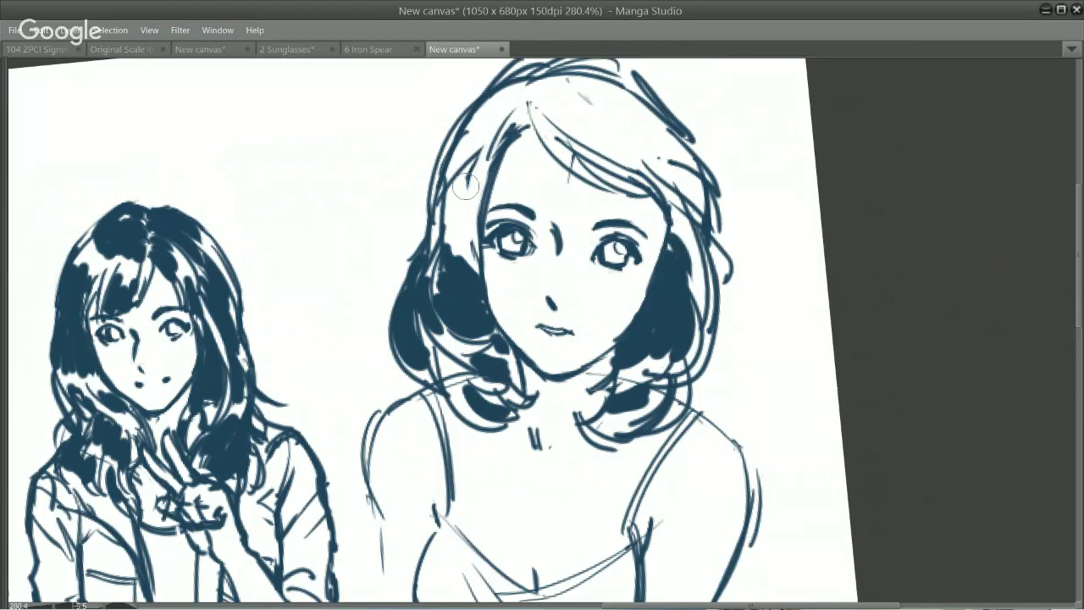
pyautogui.moveTo(490, 163)
pyautogui.mouseDown()
pyautogui.moveTo(474, 186)
pyautogui.moveTo(477, 265)
pyautogui.mouseUp()
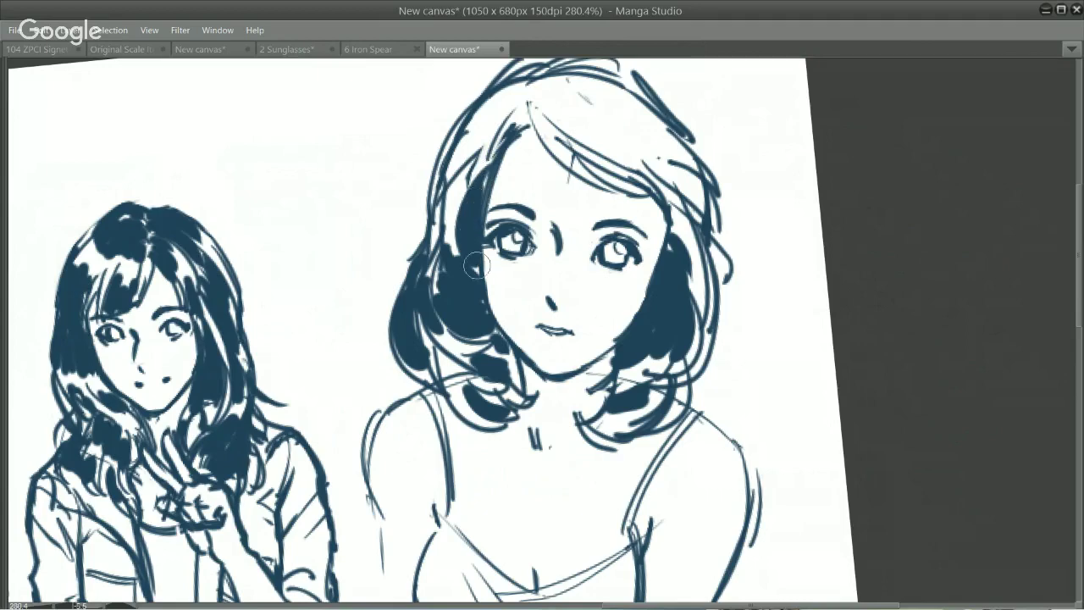
# Fill the crown, parting and side-swept fringe with dark blue patches, leaving a white highlight band across the hair.
pyautogui.moveTo(604, 197)
pyautogui.mouseDown()
pyautogui.moveTo(546, 257)
pyautogui.moveTo(536, 311)
pyautogui.mouseUp()
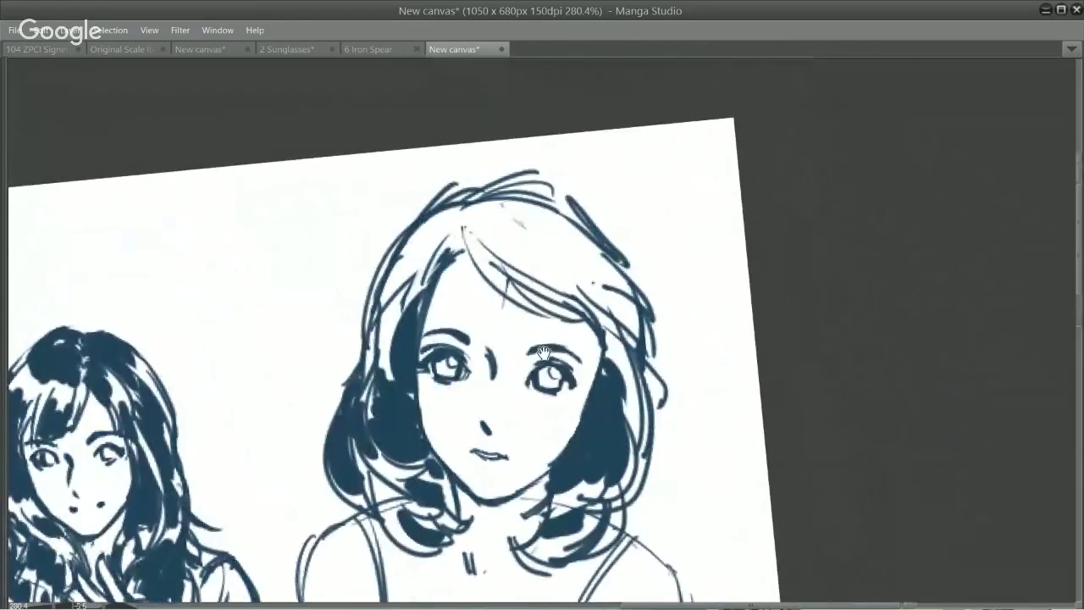
pyautogui.moveTo(477, 225)
pyautogui.mouseDown()
pyautogui.moveTo(560, 286)
pyautogui.moveTo(492, 231)
pyautogui.moveTo(553, 268)
pyautogui.moveTo(526, 221)
pyautogui.moveTo(550, 219)
pyautogui.moveTo(502, 204)
pyautogui.moveTo(542, 218)
pyautogui.moveTo(494, 237)
pyautogui.moveTo(507, 199)
pyautogui.mouseUp()
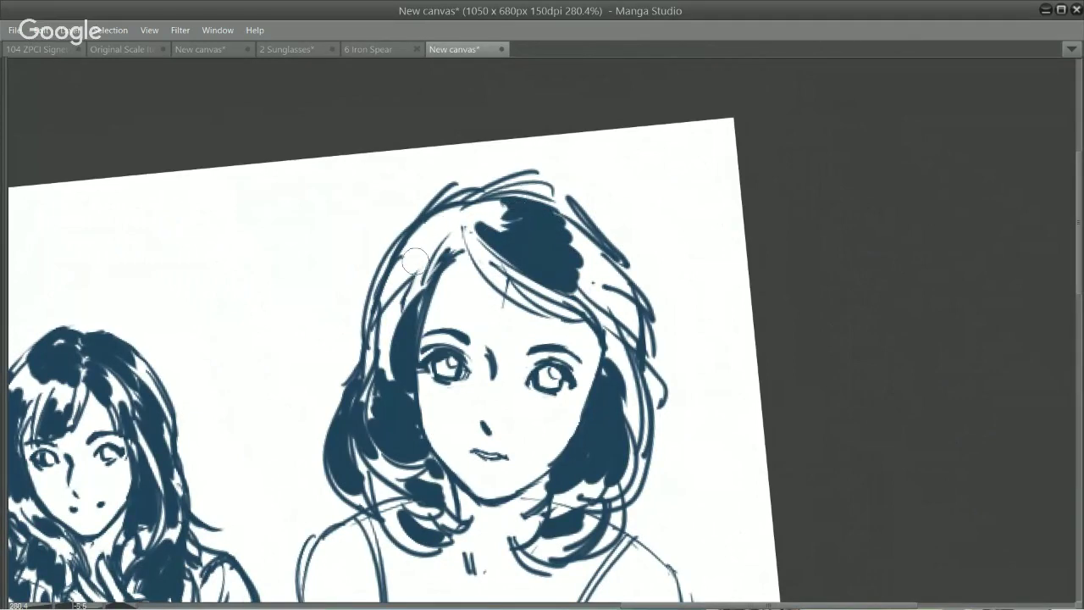
pyautogui.moveTo(415, 261)
pyautogui.mouseDown()
pyautogui.moveTo(451, 234)
pyautogui.moveTo(435, 227)
pyautogui.moveTo(470, 204)
pyautogui.mouseUp()
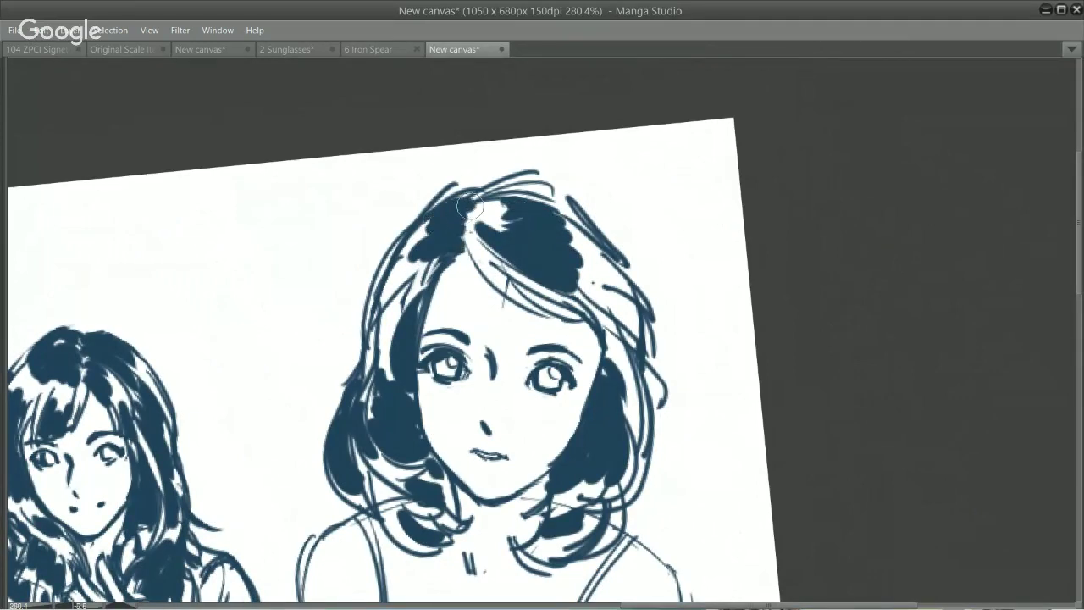
pyautogui.moveTo(497, 243)
pyautogui.mouseDown()
pyautogui.moveTo(496, 270)
pyautogui.moveTo(469, 225)
pyautogui.moveTo(466, 235)
pyautogui.moveTo(476, 223)
pyautogui.moveTo(467, 220)
pyautogui.moveTo(497, 204)
pyautogui.mouseUp()
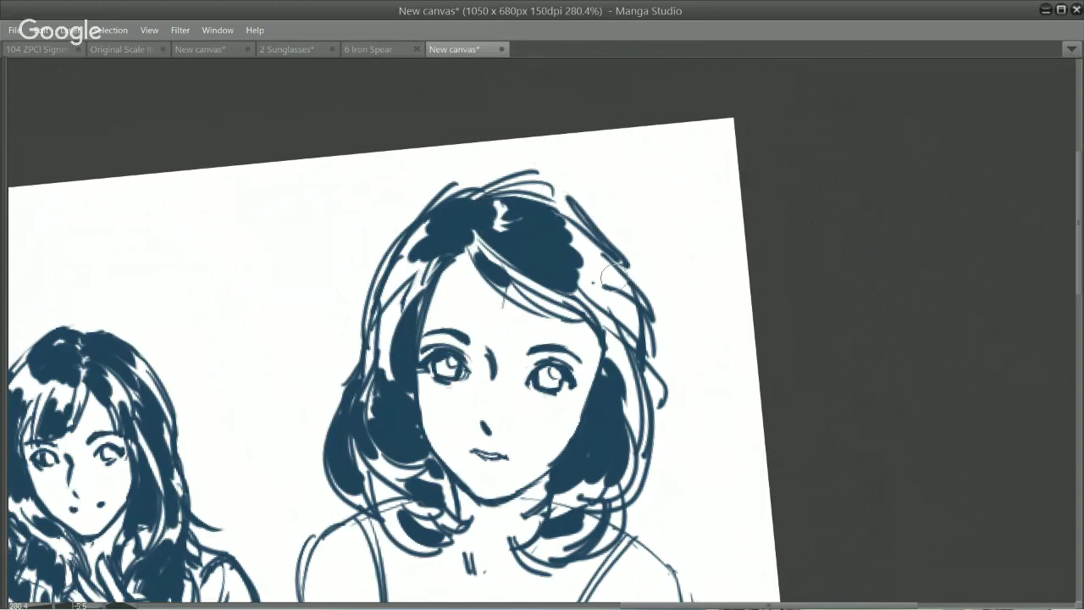
pyautogui.moveTo(593, 292)
pyautogui.mouseDown()
pyautogui.moveTo(603, 316)
pyautogui.moveTo(599, 304)
pyautogui.moveTo(625, 309)
pyautogui.moveTo(601, 251)
pyautogui.mouseUp()
pyautogui.moveTo(541, 196)
pyautogui.mouseDown()
pyautogui.moveTo(562, 206)
pyautogui.moveTo(509, 185)
pyautogui.mouseUp()
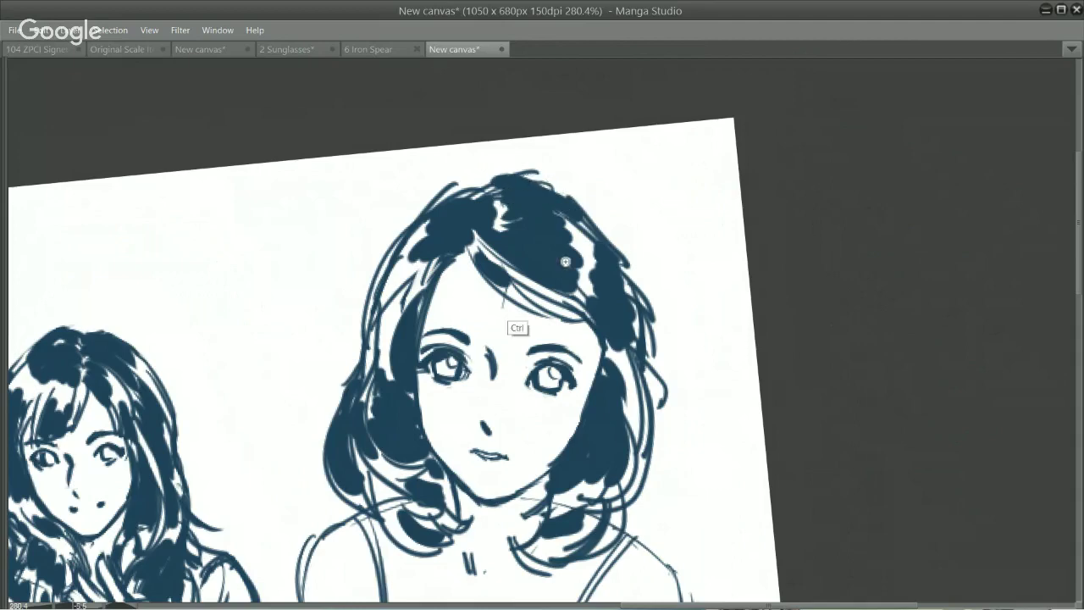
# Fill the left lock and upper-left crown of the straight-haired woman in the upper row with solid dark blue.
pyautogui.moveTo(566, 262); pyautogui.dragTo(478, 273)
pyautogui.moveTo(564, 383)
pyautogui.mouseDown()
pyautogui.moveTo(596, 439)
pyautogui.moveTo(830, 462)
pyautogui.moveTo(972, 544)
pyautogui.mouseUp()
pyautogui.moveTo(423, 344); pyautogui.dragTo(421, 295)
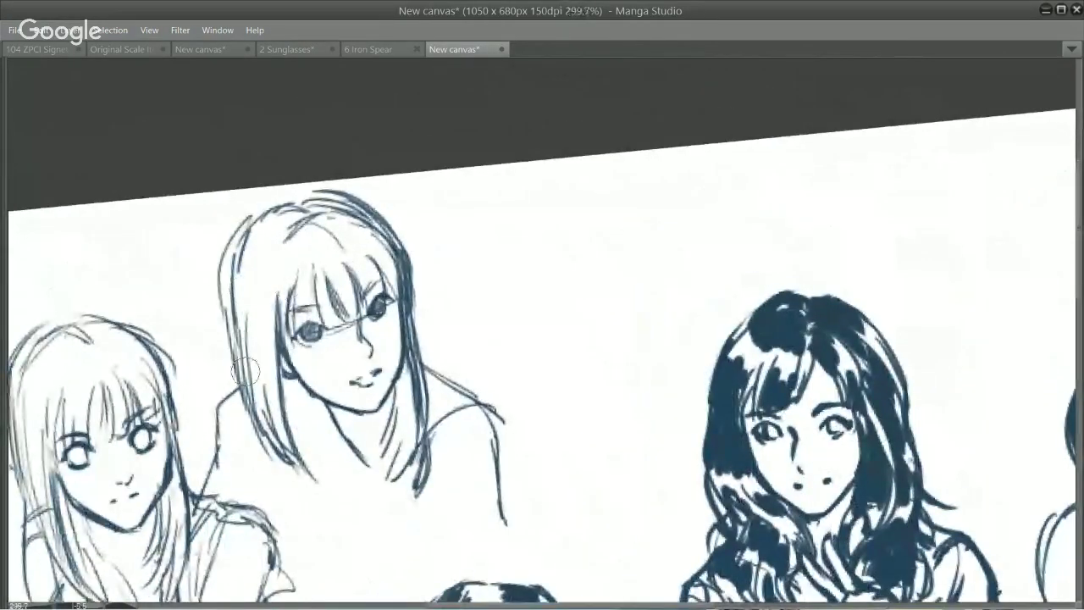
pyautogui.moveTo(244, 370)
pyautogui.mouseDown()
pyautogui.moveTo(273, 400)
pyautogui.moveTo(271, 314)
pyautogui.moveTo(238, 293)
pyautogui.moveTo(252, 336)
pyautogui.moveTo(242, 283)
pyautogui.moveTo(262, 219)
pyautogui.moveTo(271, 217)
pyautogui.moveTo(261, 250)
pyautogui.moveTo(287, 235)
pyautogui.moveTo(292, 260)
pyautogui.moveTo(294, 217)
pyautogui.moveTo(343, 225)
pyautogui.mouseUp()
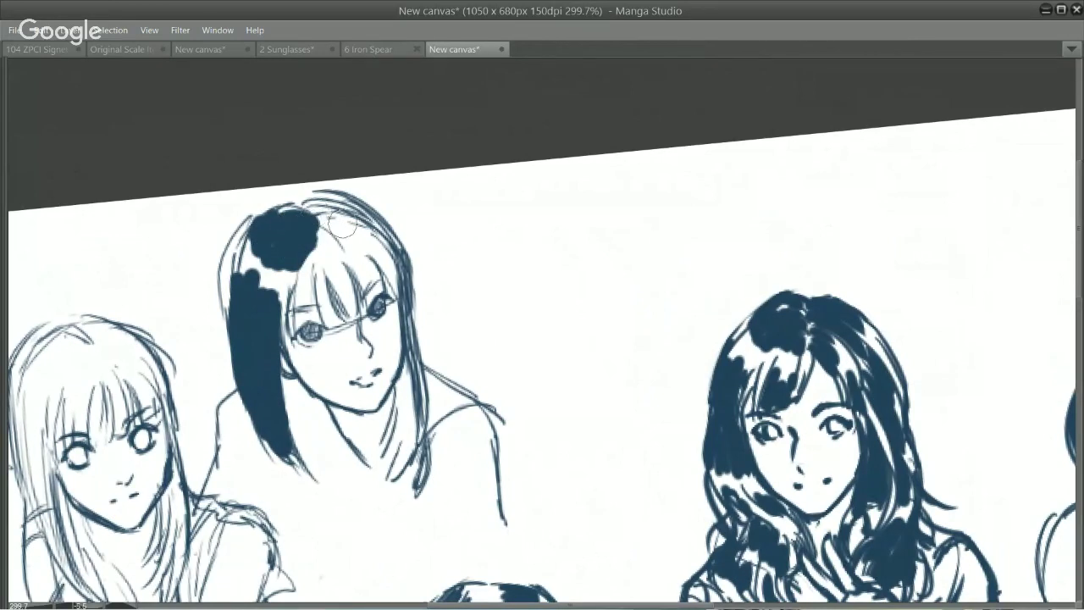
# Fill the straight-haired woman's bangs and remaining crown with dark blue, keeping a jagged white highlight band between them.
pyautogui.moveTo(307, 256)
pyautogui.mouseDown()
pyautogui.moveTo(304, 296)
pyautogui.moveTo(323, 235)
pyautogui.moveTo(304, 309)
pyautogui.moveTo(319, 306)
pyautogui.moveTo(304, 293)
pyautogui.moveTo(308, 303)
pyautogui.moveTo(344, 256)
pyautogui.moveTo(302, 319)
pyautogui.mouseUp()
pyautogui.hotkey('ctrl', 'z')
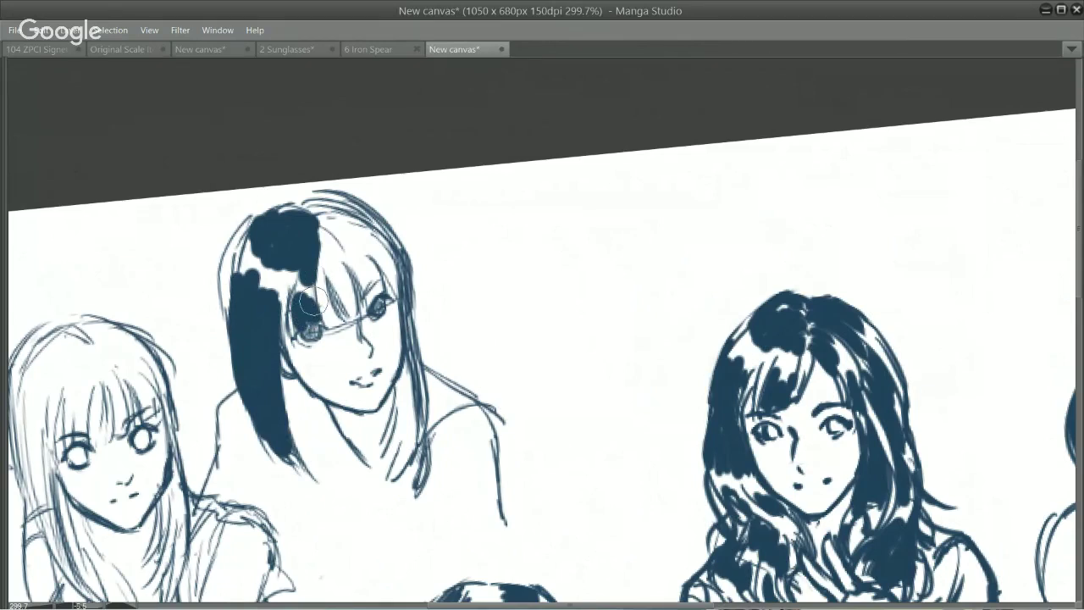
pyautogui.moveTo(333, 279)
pyautogui.mouseDown()
pyautogui.moveTo(322, 248)
pyautogui.moveTo(338, 288)
pyautogui.moveTo(323, 278)
pyautogui.moveTo(329, 314)
pyautogui.moveTo(282, 326)
pyautogui.mouseUp()
pyautogui.hotkey('ctrl', 'z')
pyautogui.moveTo(336, 271)
pyautogui.mouseDown()
pyautogui.moveTo(322, 230)
pyautogui.moveTo(347, 298)
pyautogui.moveTo(363, 273)
pyautogui.moveTo(371, 291)
pyautogui.moveTo(319, 334)
pyautogui.moveTo(345, 298)
pyautogui.moveTo(327, 305)
pyautogui.moveTo(332, 321)
pyautogui.moveTo(328, 307)
pyautogui.moveTo(350, 295)
pyautogui.moveTo(353, 235)
pyautogui.moveTo(335, 239)
pyautogui.moveTo(312, 218)
pyautogui.moveTo(349, 258)
pyautogui.moveTo(306, 205)
pyautogui.moveTo(350, 223)
pyautogui.moveTo(399, 288)
pyautogui.moveTo(381, 279)
pyautogui.moveTo(376, 291)
pyautogui.moveTo(394, 282)
pyautogui.moveTo(380, 264)
pyautogui.moveTo(394, 272)
pyautogui.moveTo(384, 240)
pyautogui.moveTo(312, 193)
pyautogui.moveTo(350, 208)
pyautogui.moveTo(297, 227)
pyautogui.moveTo(243, 288)
pyautogui.moveTo(235, 314)
pyautogui.moveTo(227, 281)
pyautogui.moveTo(252, 224)
pyautogui.moveTo(240, 254)
pyautogui.moveTo(253, 222)
pyautogui.moveTo(313, 192)
pyautogui.mouseUp()
pyautogui.hotkey('ctrl', 'z')
pyautogui.hotkey('ctrl', 'z')
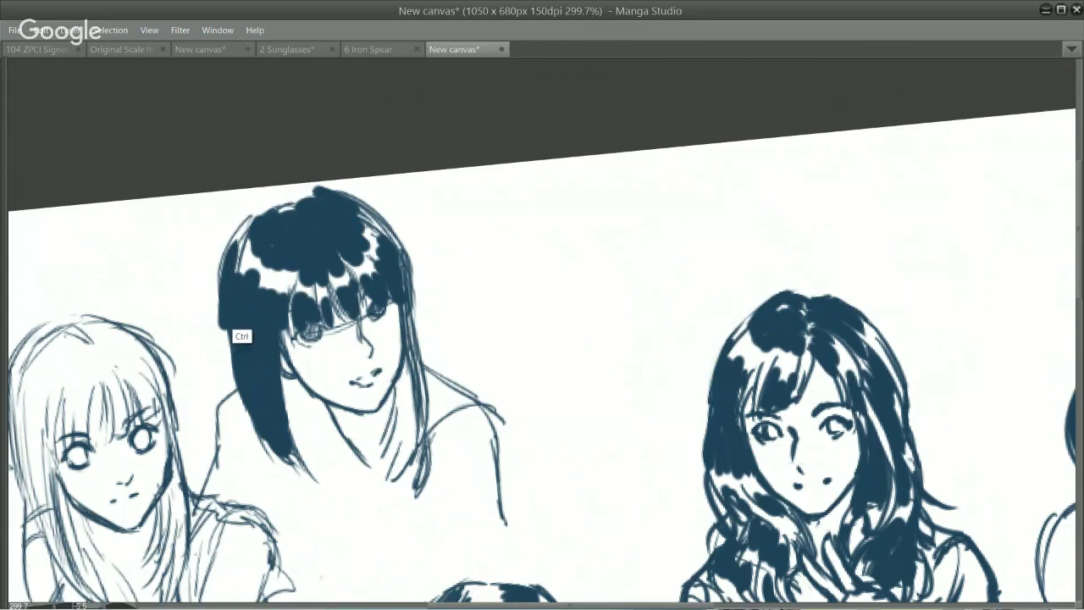
# Undo the overfilled outer edge of the straight-haired woman's left lock and fill the lock down to a pointed tip.
pyautogui.hotkey('ctrl', 'z')
pyautogui.moveTo(239, 293)
pyautogui.mouseDown()
pyautogui.moveTo(237, 351)
pyautogui.moveTo(270, 445)
pyautogui.mouseUp()
pyautogui.moveTo(281, 390); pyautogui.dragTo(320, 474)
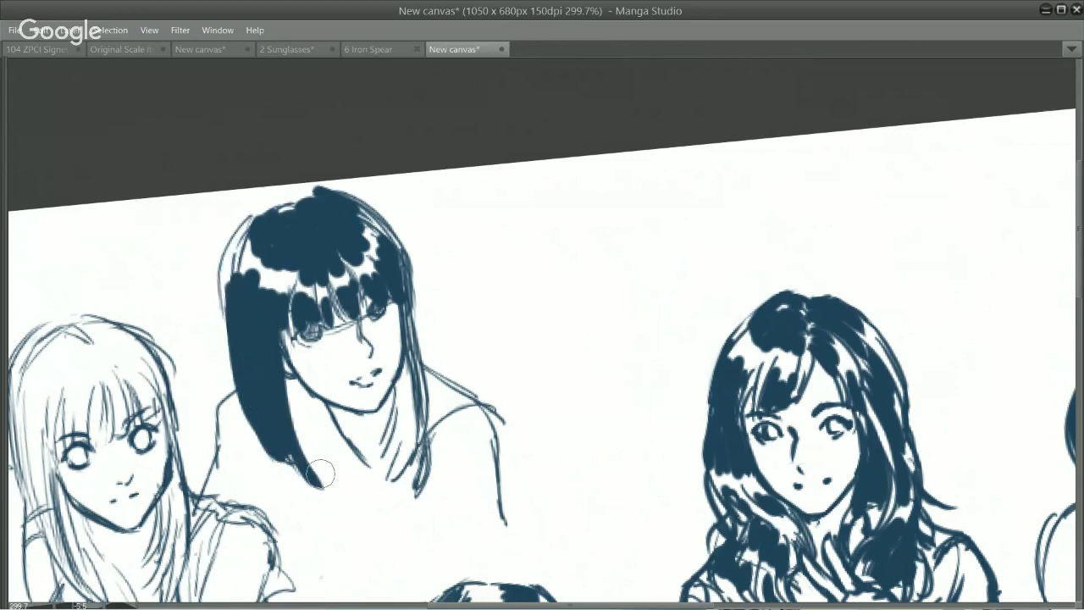
pyautogui.moveTo(285, 325); pyautogui.dragTo(325, 489)
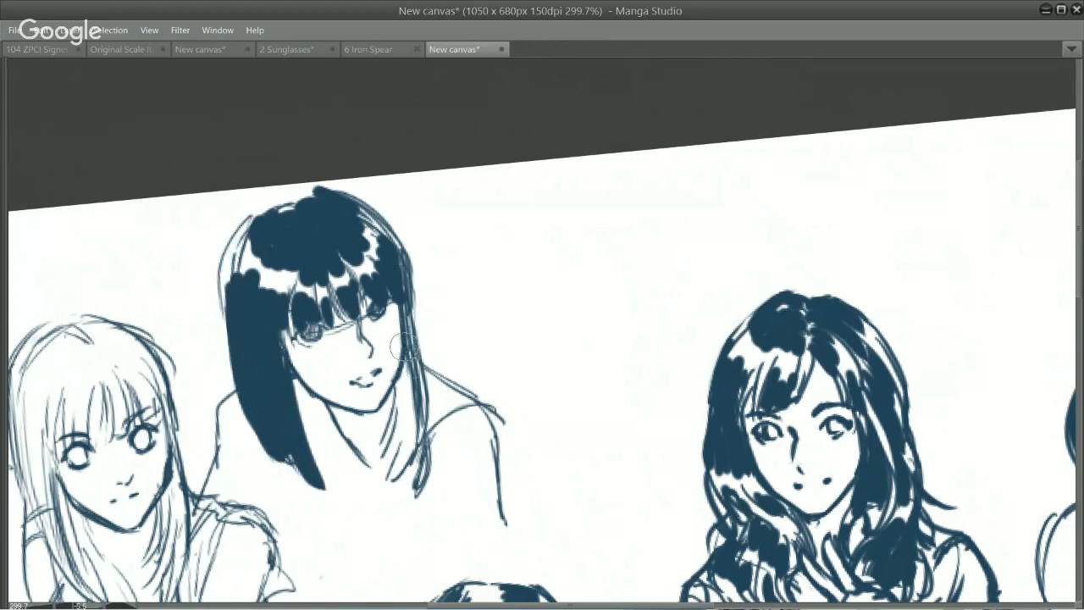
# Fill the straight-haired woman's right lock, lengthen the left lock's tip, and smooth the dark crown's upper edge.
pyautogui.moveTo(401, 347)
pyautogui.mouseDown()
pyautogui.moveTo(417, 420)
pyautogui.moveTo(415, 464)
pyautogui.mouseUp()
pyautogui.moveTo(401, 298); pyautogui.dragTo(408, 410)
pyautogui.moveTo(292, 424); pyautogui.dragTo(345, 510)
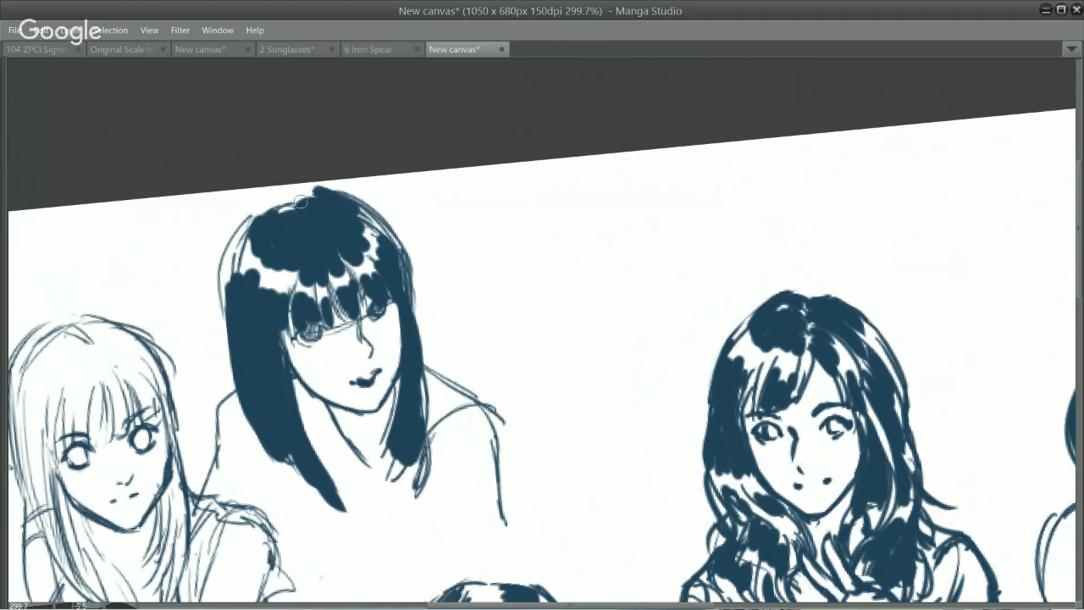
pyautogui.moveTo(241, 239); pyautogui.dragTo(286, 202)
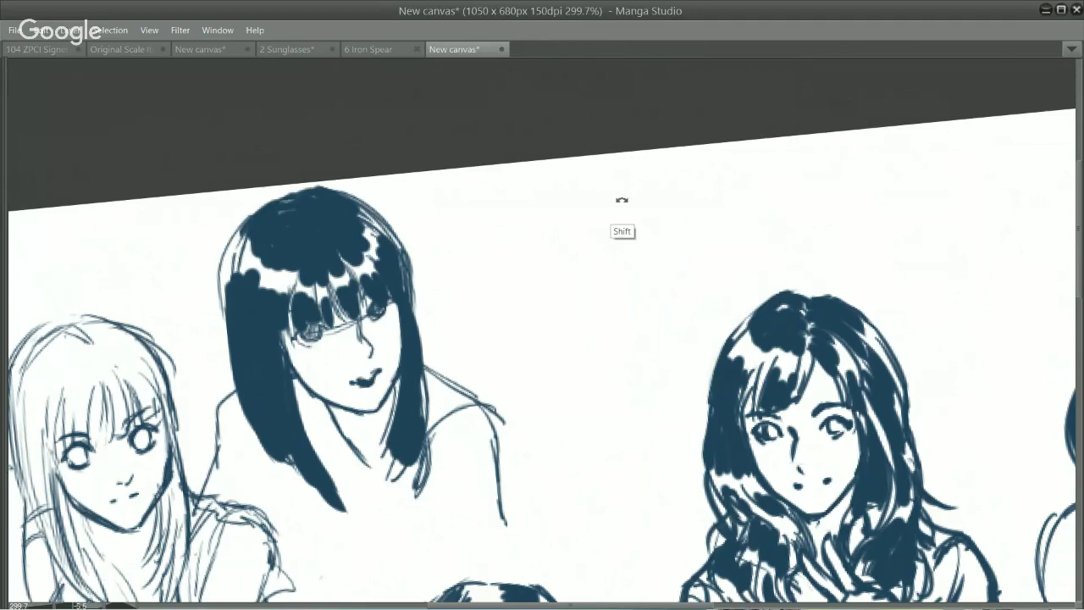
# Darken the irises of the wavy-haired woman making the hand gesture.
pyautogui.moveTo(622, 201); pyautogui.dragTo(548, 472)
pyautogui.scroll(-1, 548, 472)
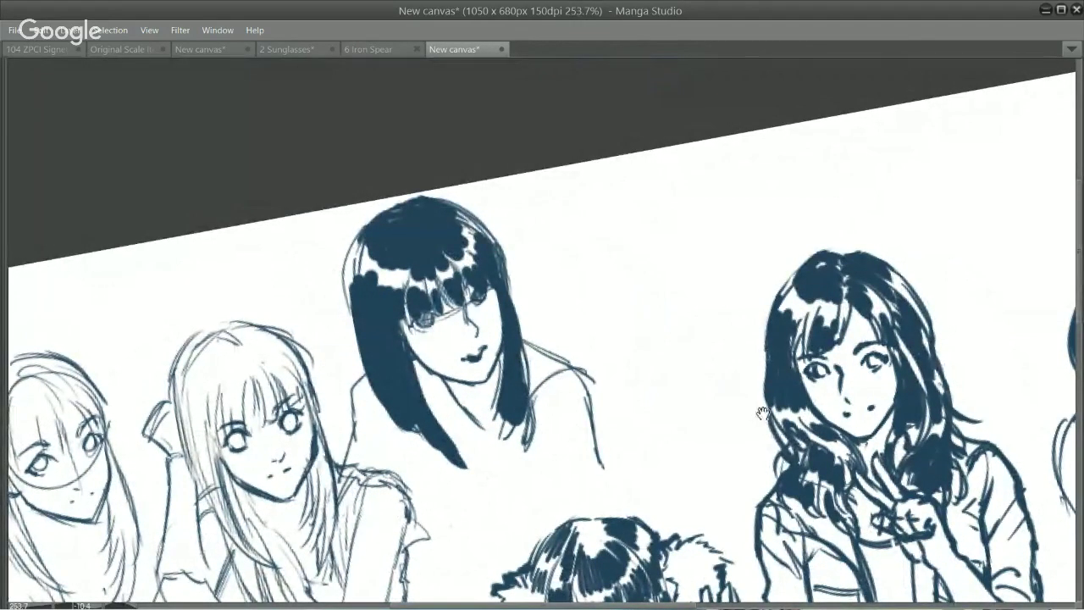
pyautogui.moveTo(763, 413)
pyautogui.mouseDown()
pyautogui.moveTo(609, 318)
pyautogui.moveTo(677, 307)
pyautogui.mouseUp()
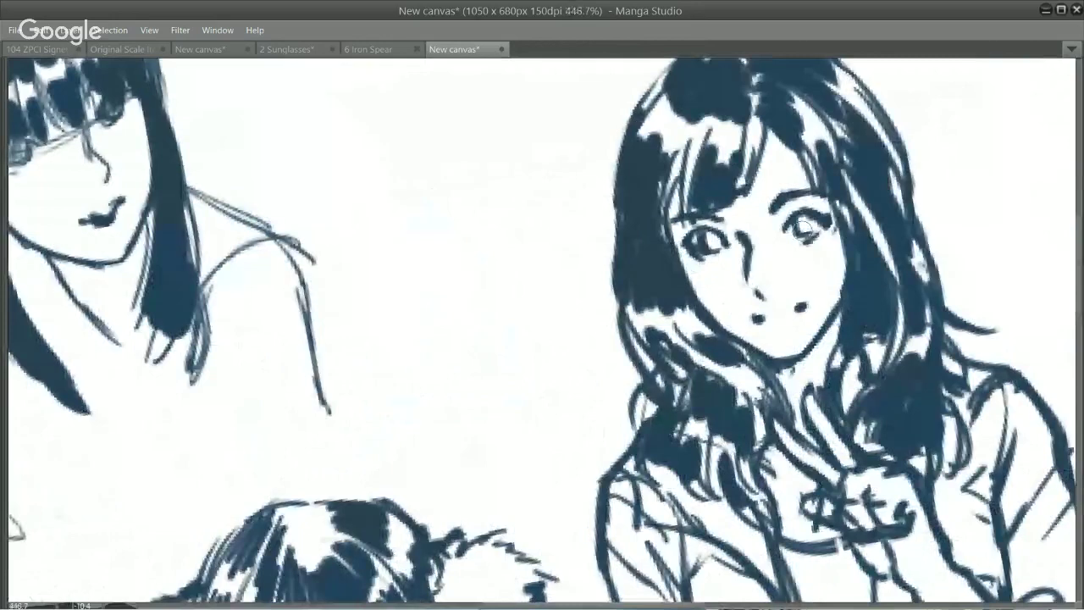
pyautogui.moveTo(799, 223); pyautogui.dragTo(804, 226)
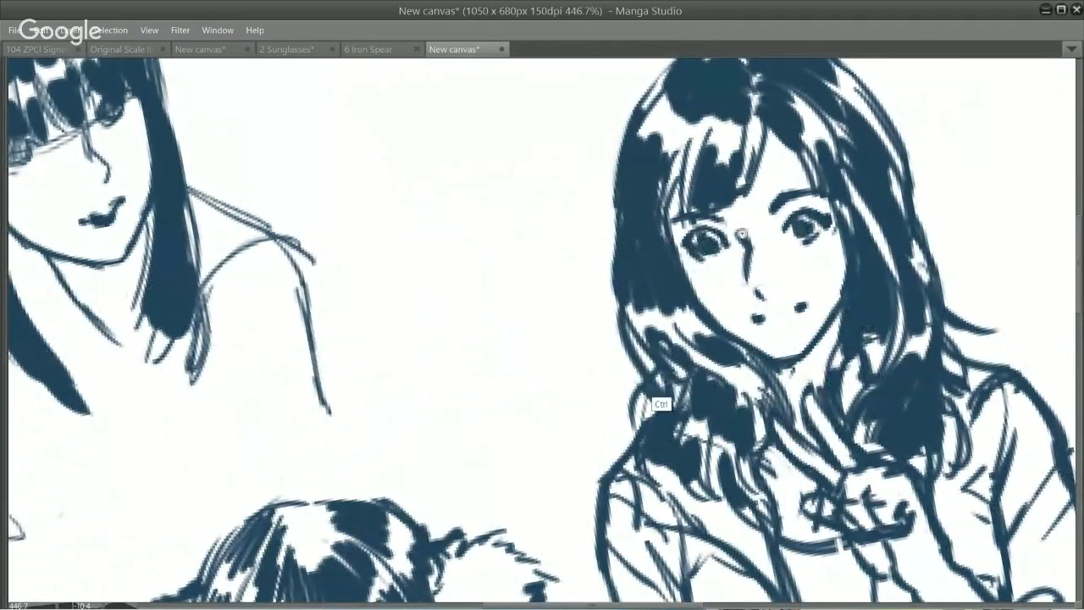
# Fill the arm-resting woman's crown, bangs and long side locks with dark blue, leaving a jagged white highlight band above the bangs.
pyautogui.scroll(-3, 775, 320)
pyautogui.scroll(-5, 775, 320)
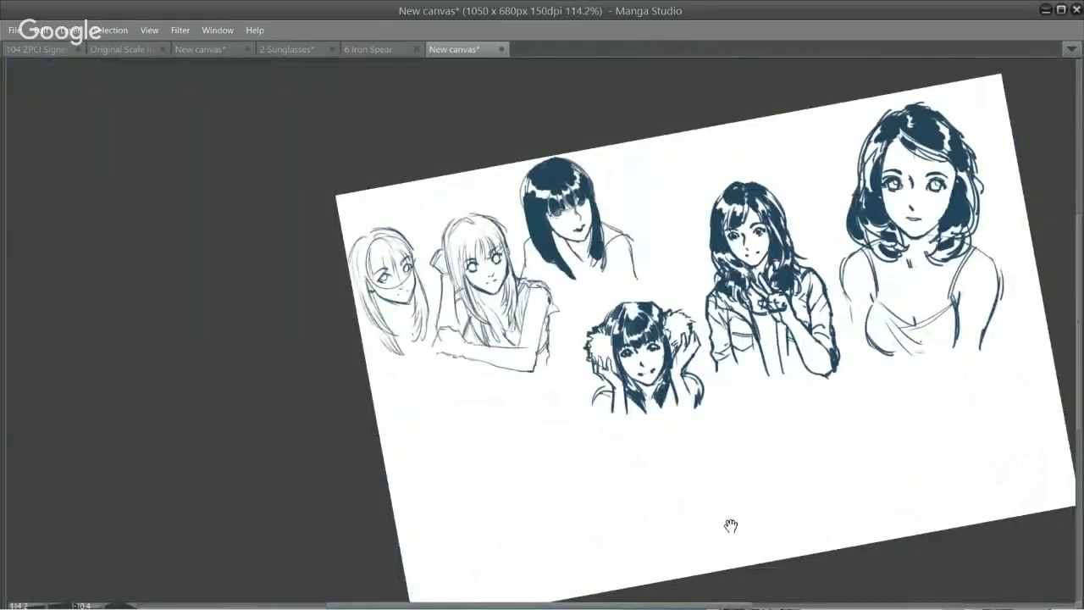
pyautogui.moveTo(854, 283); pyautogui.dragTo(847, 373)
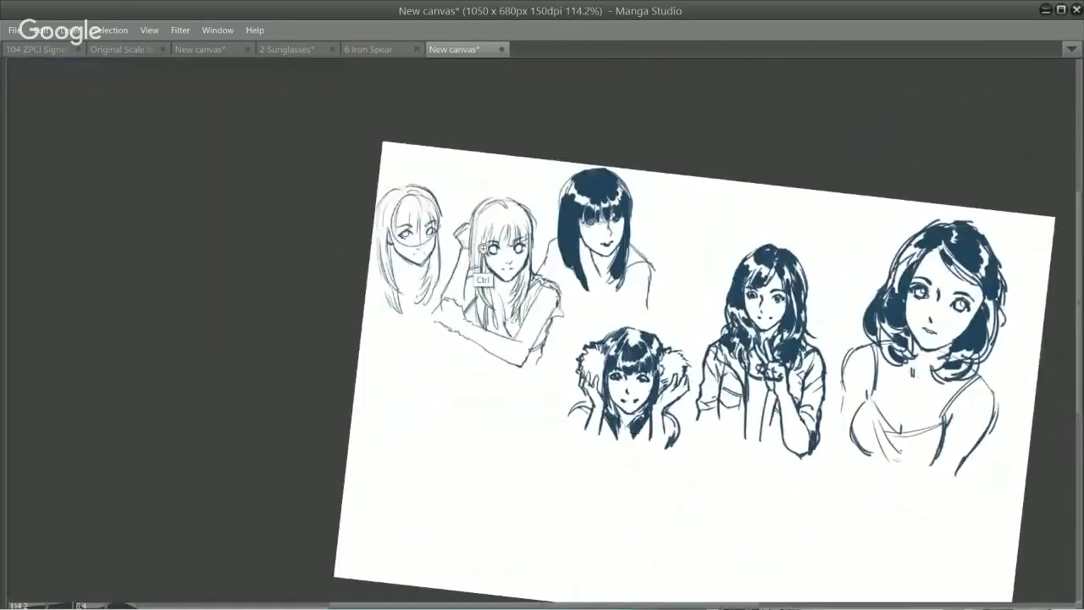
pyautogui.moveTo(491, 225); pyautogui.dragTo(548, 238)
pyautogui.scroll(1, 495, 280)
pyautogui.moveTo(445, 318)
pyautogui.mouseDown()
pyautogui.moveTo(453, 399)
pyautogui.moveTo(438, 279)
pyautogui.moveTo(444, 216)
pyautogui.moveTo(449, 271)
pyautogui.moveTo(447, 254)
pyautogui.mouseUp()
pyautogui.moveTo(453, 183)
pyautogui.mouseDown()
pyautogui.moveTo(492, 156)
pyautogui.moveTo(484, 199)
pyautogui.moveTo(525, 165)
pyautogui.moveTo(474, 250)
pyautogui.moveTo(470, 225)
pyautogui.moveTo(491, 254)
pyautogui.moveTo(514, 235)
pyautogui.moveTo(523, 263)
pyautogui.moveTo(538, 224)
pyautogui.moveTo(546, 258)
pyautogui.moveTo(518, 243)
pyautogui.moveTo(563, 254)
pyautogui.moveTo(557, 169)
pyautogui.mouseUp()
pyautogui.moveTo(563, 339)
pyautogui.mouseDown()
pyautogui.moveTo(542, 406)
pyautogui.moveTo(576, 313)
pyautogui.moveTo(551, 419)
pyautogui.moveTo(561, 434)
pyautogui.mouseUp()
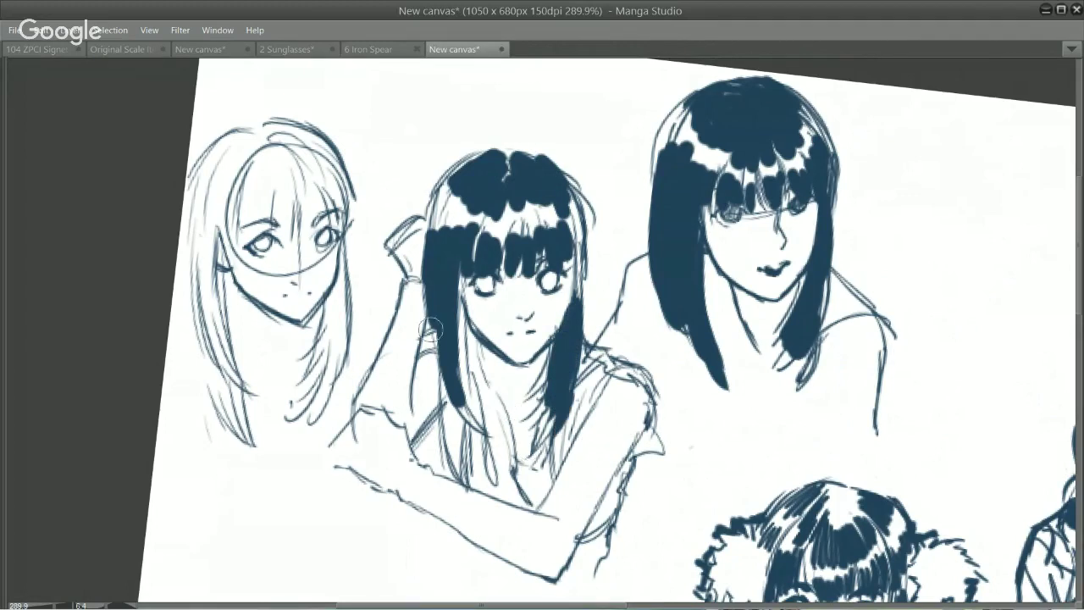
pyautogui.moveTo(444, 369)
pyautogui.mouseDown()
pyautogui.moveTo(447, 356)
pyautogui.moveTo(457, 461)
pyautogui.moveTo(450, 398)
pyautogui.moveTo(473, 464)
pyautogui.moveTo(466, 398)
pyautogui.moveTo(468, 417)
pyautogui.moveTo(498, 409)
pyautogui.mouseUp()
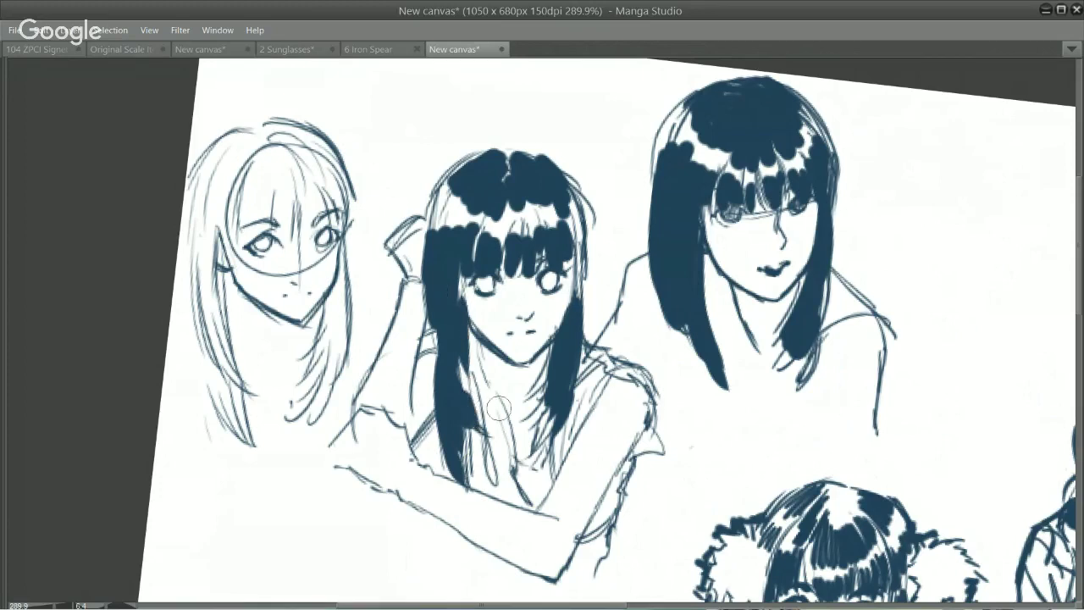
pyautogui.moveTo(449, 446); pyautogui.dragTo(464, 471)
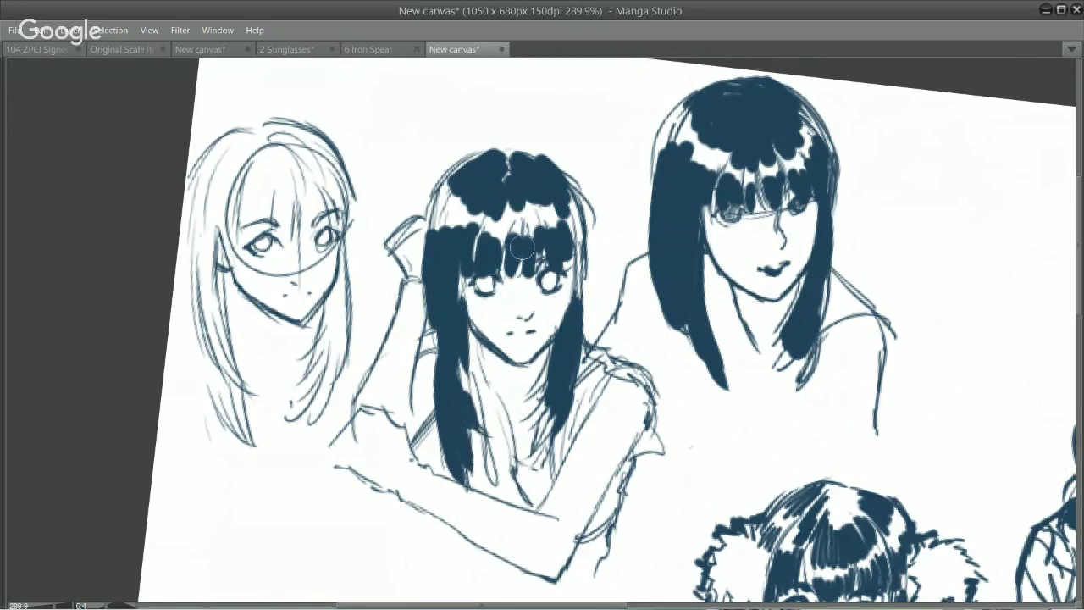
# Fill the leftmost woman's long left lock and left bangs with dark blue, undoing the unwanted strokes near the forehead's centre.
pyautogui.moveTo(196, 234)
pyautogui.mouseDown()
pyautogui.moveTo(210, 248)
pyautogui.moveTo(213, 359)
pyautogui.moveTo(254, 420)
pyautogui.moveTo(254, 444)
pyautogui.mouseUp()
pyautogui.moveTo(189, 219)
pyautogui.mouseDown()
pyautogui.moveTo(203, 225)
pyautogui.moveTo(195, 196)
pyautogui.moveTo(216, 204)
pyautogui.moveTo(222, 182)
pyautogui.moveTo(249, 167)
pyautogui.moveTo(251, 197)
pyautogui.mouseUp()
pyautogui.moveTo(263, 199)
pyautogui.mouseDown()
pyautogui.moveTo(288, 188)
pyautogui.moveTo(272, 207)
pyautogui.moveTo(289, 200)
pyautogui.moveTo(269, 216)
pyautogui.moveTo(273, 199)
pyautogui.moveTo(270, 214)
pyautogui.moveTo(308, 201)
pyautogui.moveTo(286, 196)
pyautogui.moveTo(286, 236)
pyautogui.mouseUp()
pyautogui.hotkey('ctrl', 'z')
pyautogui.hotkey('ctrl', 'z')
pyautogui.moveTo(291, 200); pyautogui.dragTo(301, 234)
pyautogui.hotkey('ctrl', 'z')
pyautogui.hotkey('ctrl', 'z')
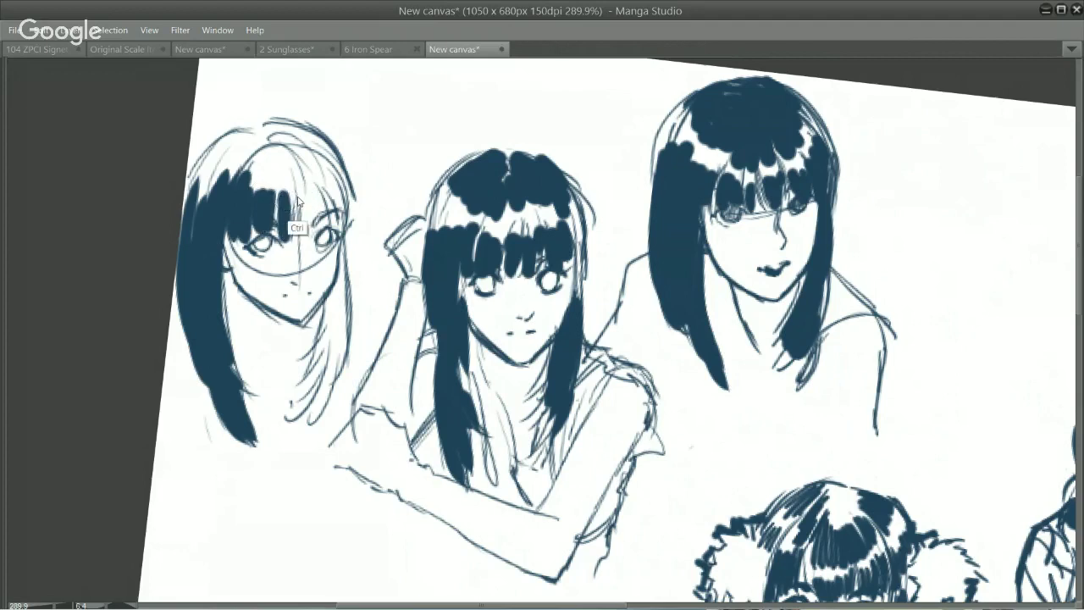
pyautogui.hotkey('ctrl', 'z')
# Fill the leftmost woman's remaining bangs from the forehead's centre to the right temple with rounded dark blue strokes.
pyautogui.moveTo(288, 198); pyautogui.dragTo(297, 225)
pyautogui.moveTo(296, 202); pyautogui.dragTo(303, 232)
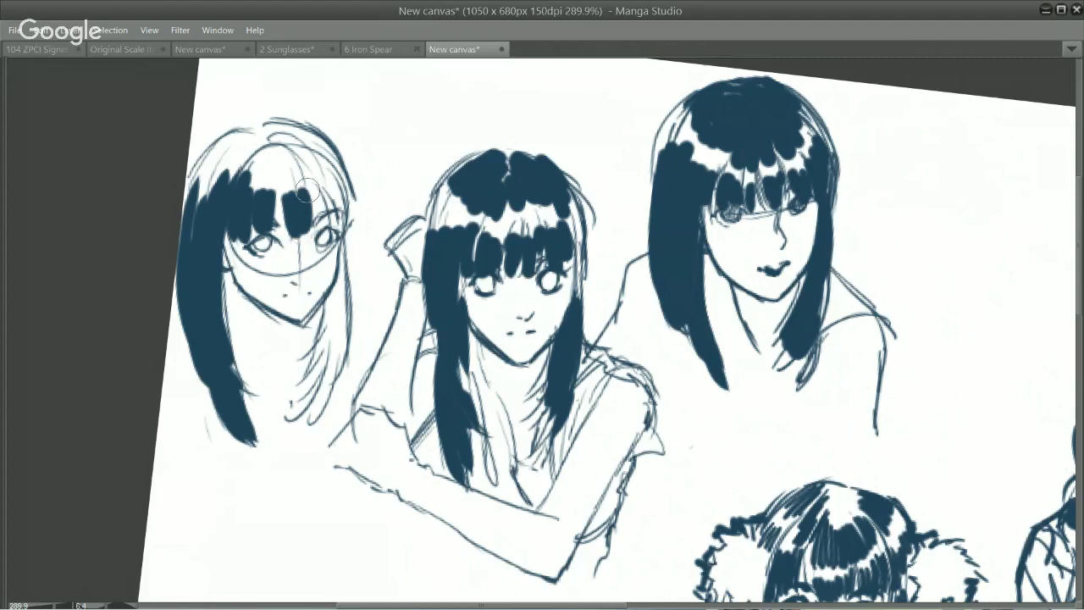
pyautogui.moveTo(312, 192); pyautogui.dragTo(318, 215)
pyautogui.moveTo(323, 190)
pyautogui.mouseDown()
pyautogui.moveTo(331, 209)
pyautogui.moveTo(338, 193)
pyautogui.mouseUp()
# Fill the leftmost woman's crown with dark blue on both sides of the parting and thicken its outer left edge.
pyautogui.moveTo(283, 149)
pyautogui.mouseDown()
pyautogui.moveTo(298, 163)
pyautogui.moveTo(307, 143)
pyautogui.moveTo(294, 127)
pyautogui.moveTo(271, 143)
pyautogui.moveTo(279, 127)
pyautogui.moveTo(215, 146)
pyautogui.moveTo(263, 149)
pyautogui.moveTo(269, 164)
pyautogui.moveTo(242, 135)
pyautogui.moveTo(195, 162)
pyautogui.moveTo(200, 142)
pyautogui.moveTo(242, 127)
pyautogui.mouseUp()
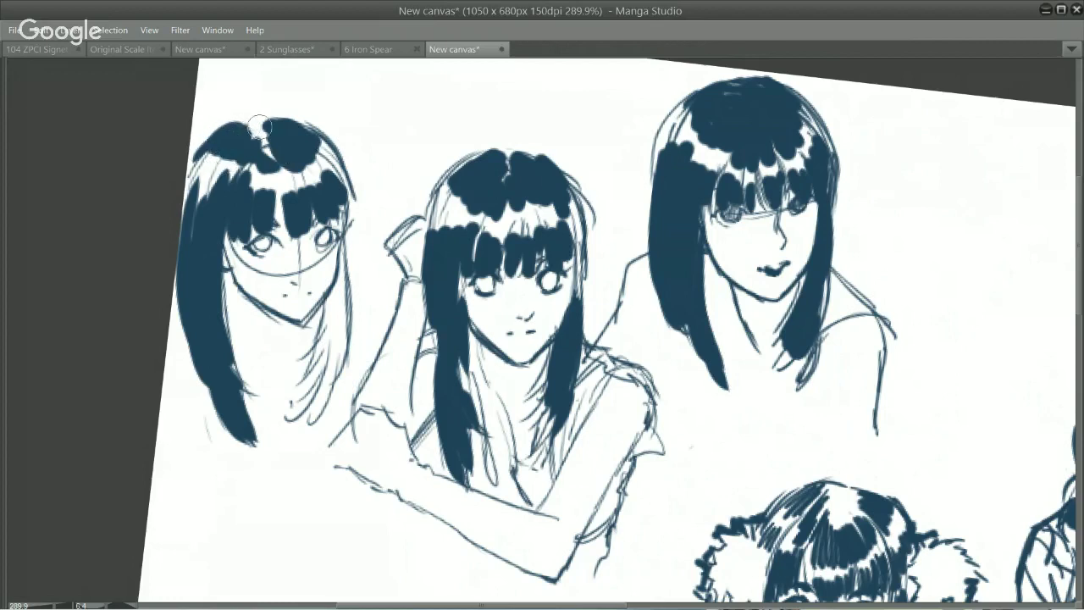
pyautogui.moveTo(229, 134); pyautogui.dragTo(201, 173)
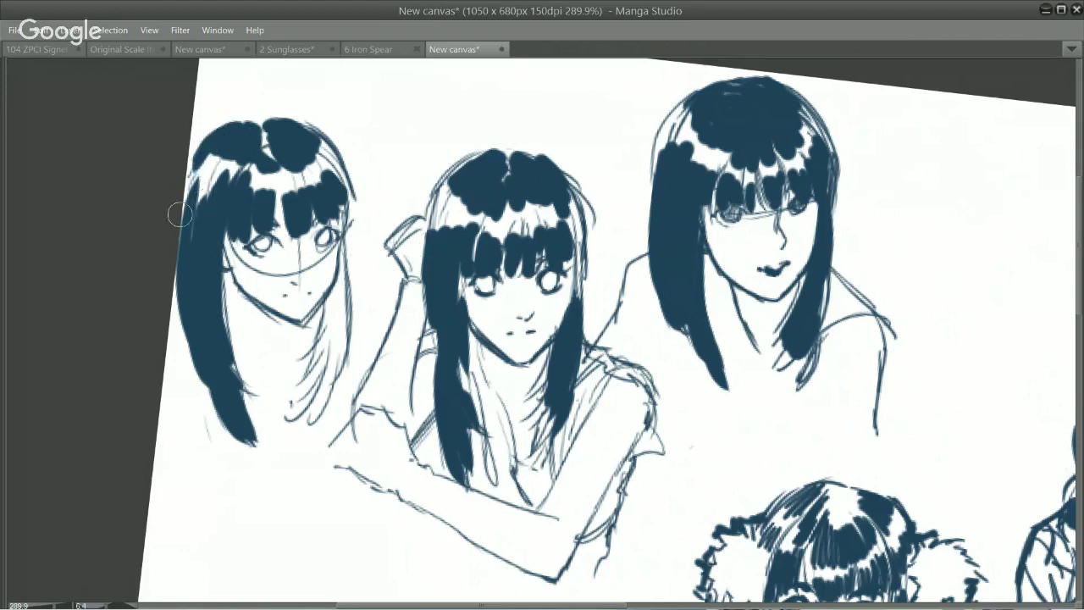
pyautogui.moveTo(175, 213)
pyautogui.mouseDown()
pyautogui.moveTo(199, 172)
pyautogui.moveTo(170, 241)
pyautogui.moveTo(201, 151)
pyautogui.moveTo(194, 182)
pyautogui.moveTo(246, 116)
pyautogui.moveTo(224, 129)
pyautogui.moveTo(250, 125)
pyautogui.moveTo(195, 158)
pyautogui.moveTo(263, 120)
pyautogui.mouseUp()
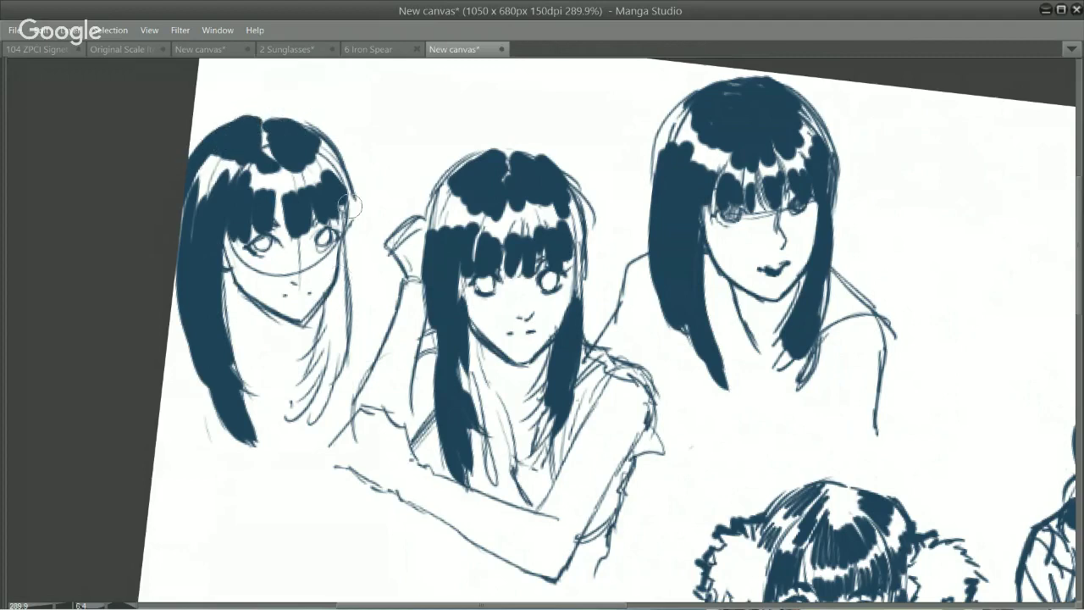
# Fill the leftmost woman's right lock, add pointed strands inside the left lock, and trim the hair's outer right edge.
pyautogui.moveTo(348, 191)
pyautogui.mouseDown()
pyautogui.moveTo(346, 333)
pyautogui.moveTo(343, 295)
pyautogui.moveTo(314, 388)
pyautogui.moveTo(339, 329)
pyautogui.moveTo(337, 349)
pyautogui.moveTo(305, 409)
pyautogui.mouseUp()
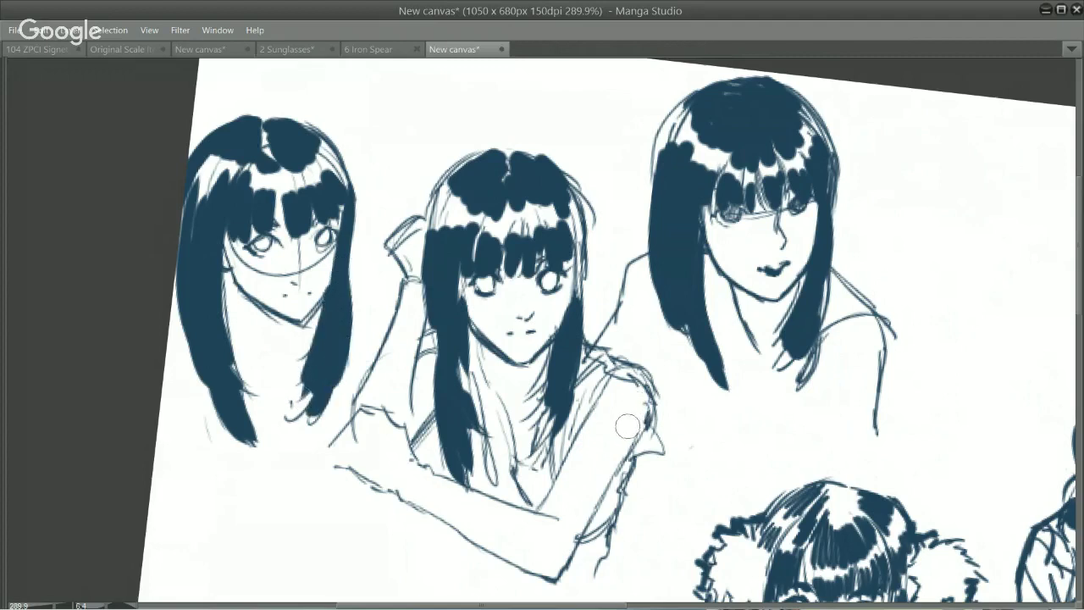
pyautogui.moveTo(223, 223)
pyautogui.mouseDown()
pyautogui.moveTo(225, 259)
pyautogui.moveTo(216, 240)
pyautogui.moveTo(236, 324)
pyautogui.moveTo(213, 267)
pyautogui.moveTo(267, 377)
pyautogui.moveTo(227, 394)
pyautogui.mouseUp()
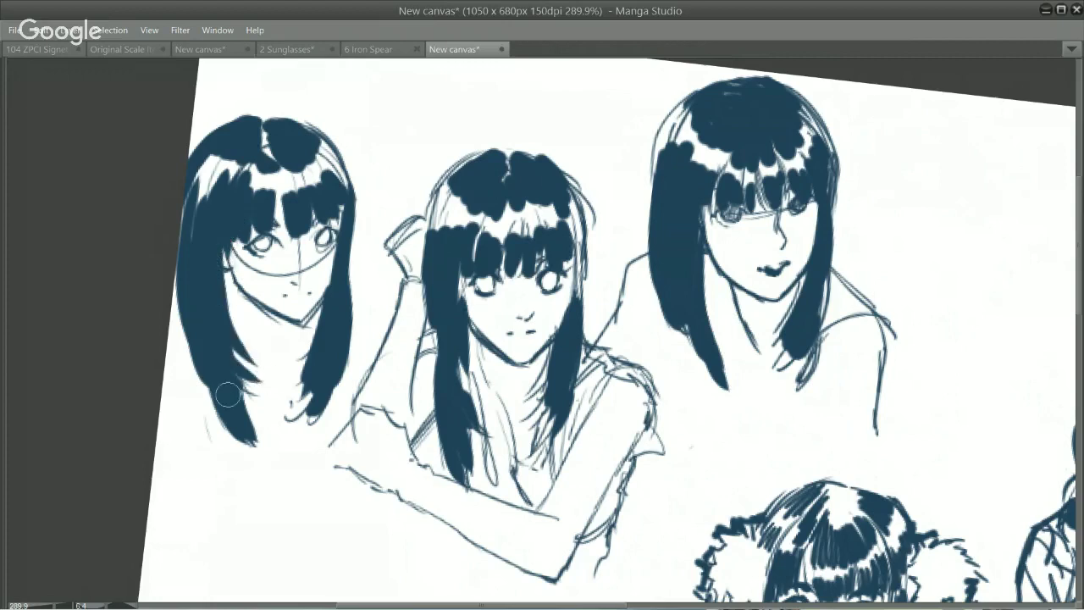
pyautogui.moveTo(360, 231); pyautogui.dragTo(337, 143)
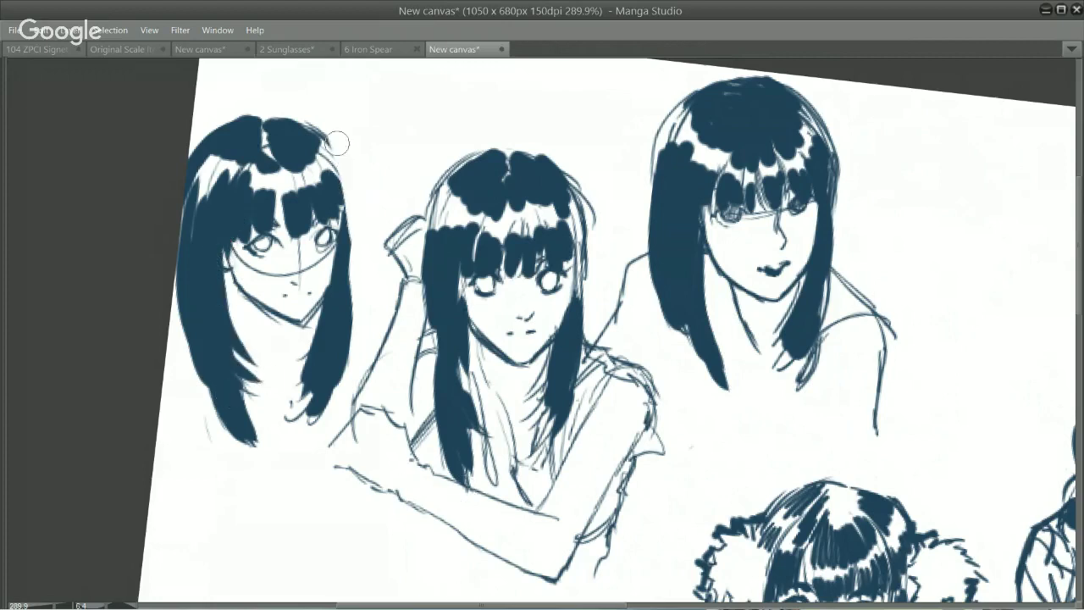
pyautogui.hotkey('ctrl', 'z')
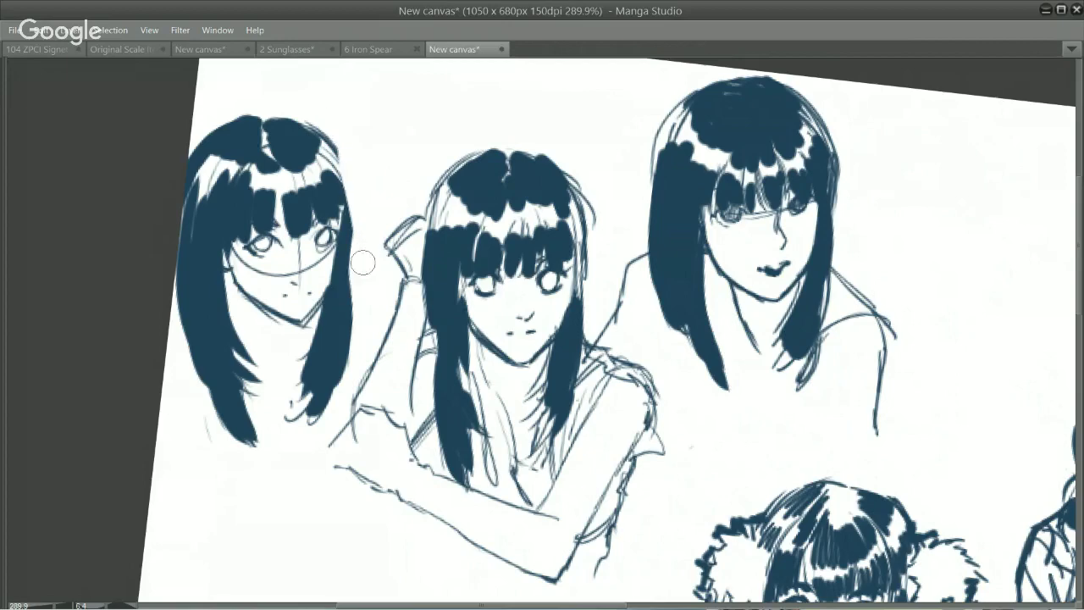
# Touch up the leftmost woman's outer right hair edge and the dark hair beside her left cheek.
pyautogui.press('ctrl')
pyautogui.moveTo(554, 383); pyautogui.dragTo(415, 383)
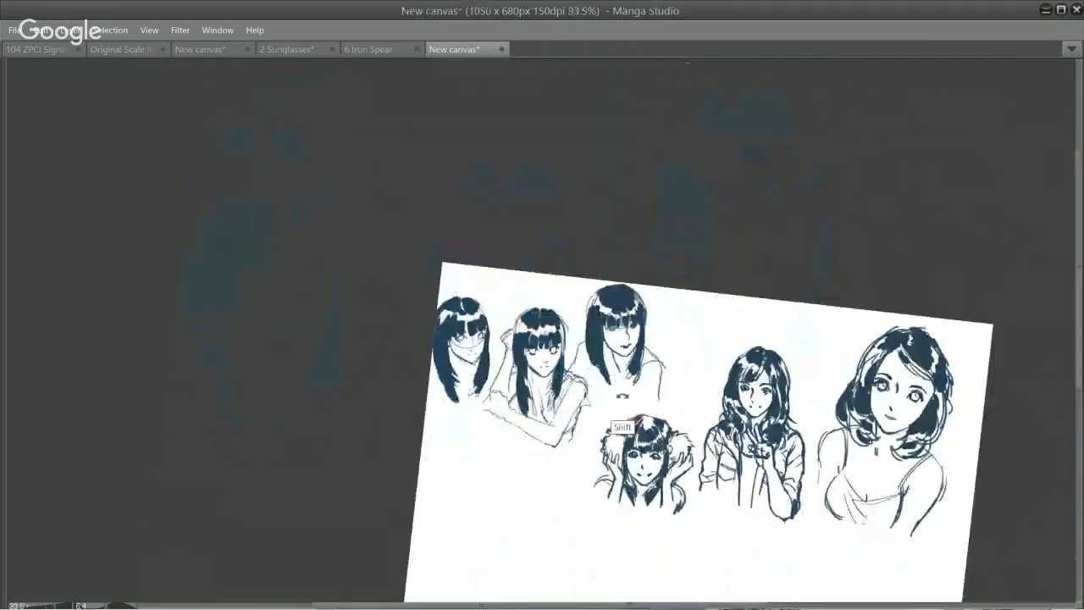
pyautogui.moveTo(722, 216); pyautogui.dragTo(608, 193)
pyautogui.moveTo(639, 257); pyautogui.dragTo(745, 241)
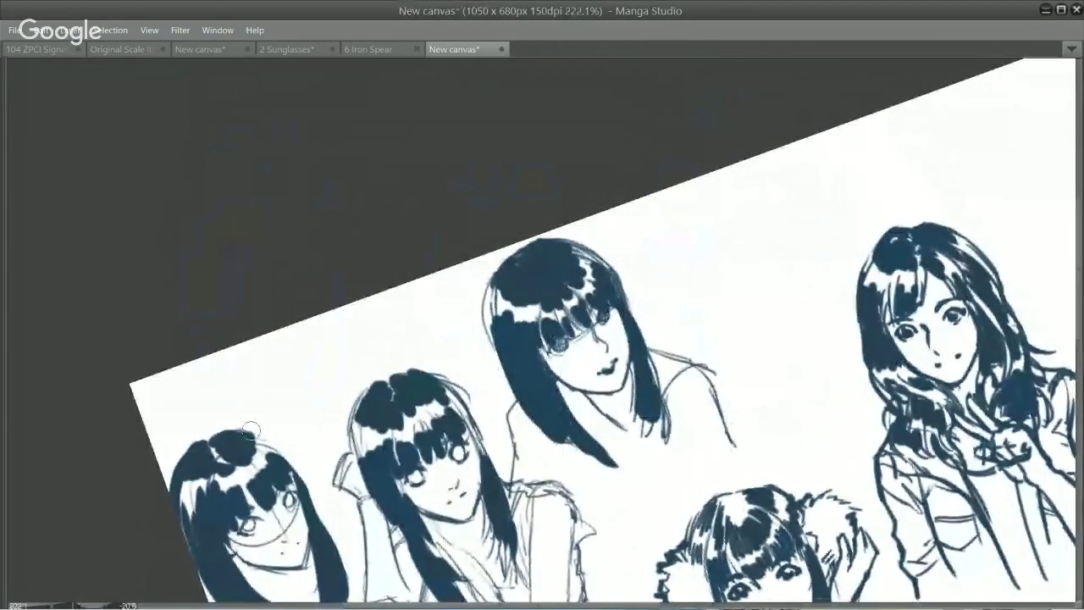
pyautogui.moveTo(268, 442)
pyautogui.mouseDown()
pyautogui.moveTo(312, 499)
pyautogui.moveTo(279, 462)
pyautogui.moveTo(308, 503)
pyautogui.mouseUp()
pyautogui.moveTo(232, 536); pyautogui.dragTo(263, 583)
pyautogui.moveTo(226, 543)
pyautogui.mouseDown()
pyautogui.moveTo(206, 439)
pyautogui.moveTo(214, 464)
pyautogui.mouseUp()
pyautogui.moveTo(847, 339); pyautogui.dragTo(775, 466)
pyautogui.moveTo(678, 466); pyautogui.dragTo(728, 466)
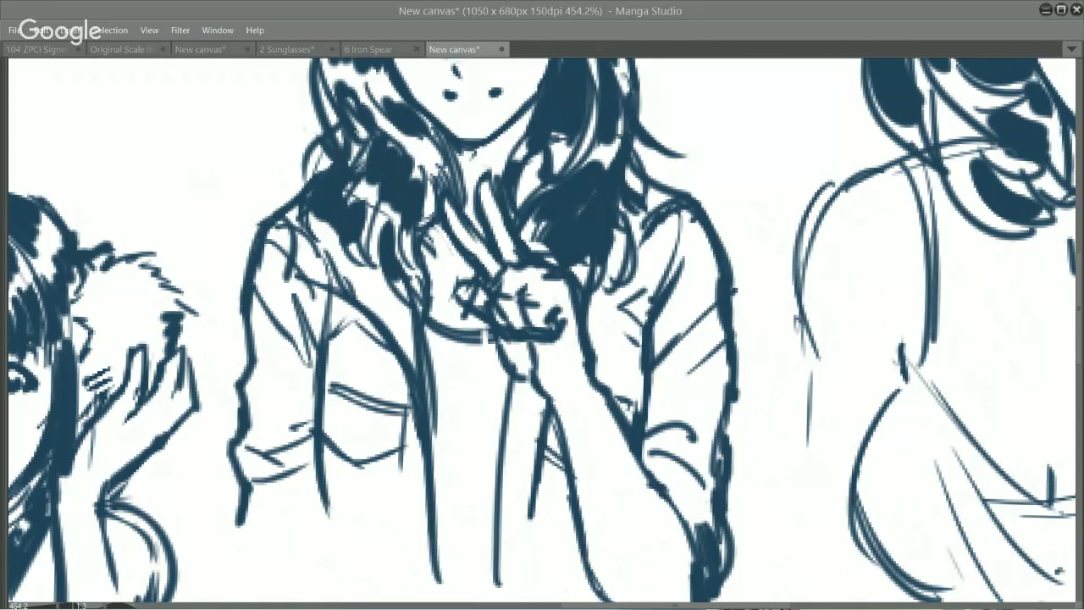
# Switch to the browser, compare the Ghost in the Shell reference image with the two GITS Scarlett retouch artworks, and return to the canvas.
pyautogui.moveTo(0, 222); pyautogui.dragTo(588, 75)
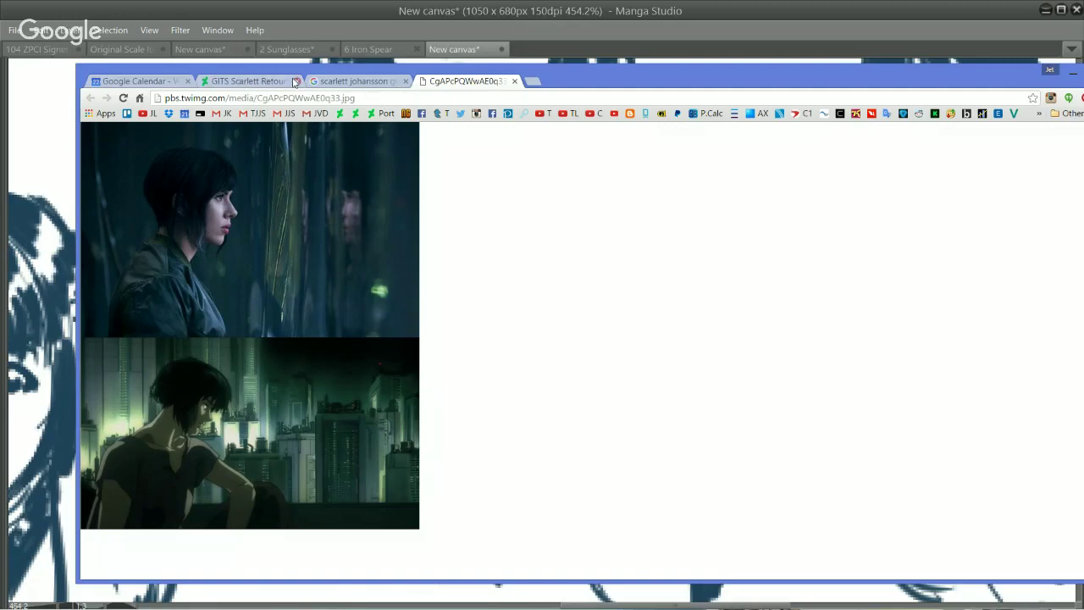
pyautogui.click(337, 82)
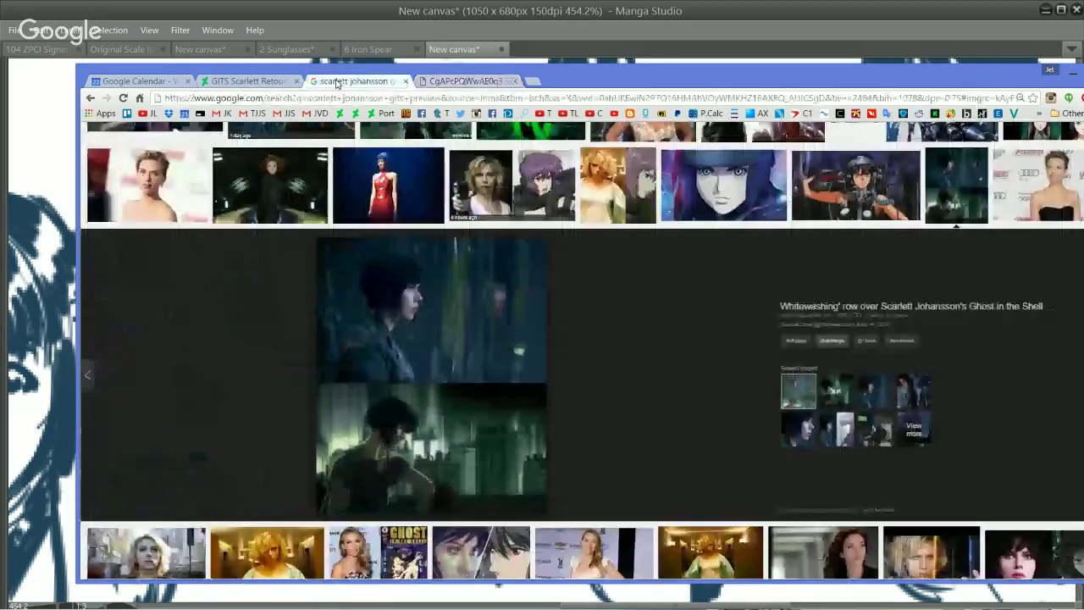
pyautogui.click(265, 85)
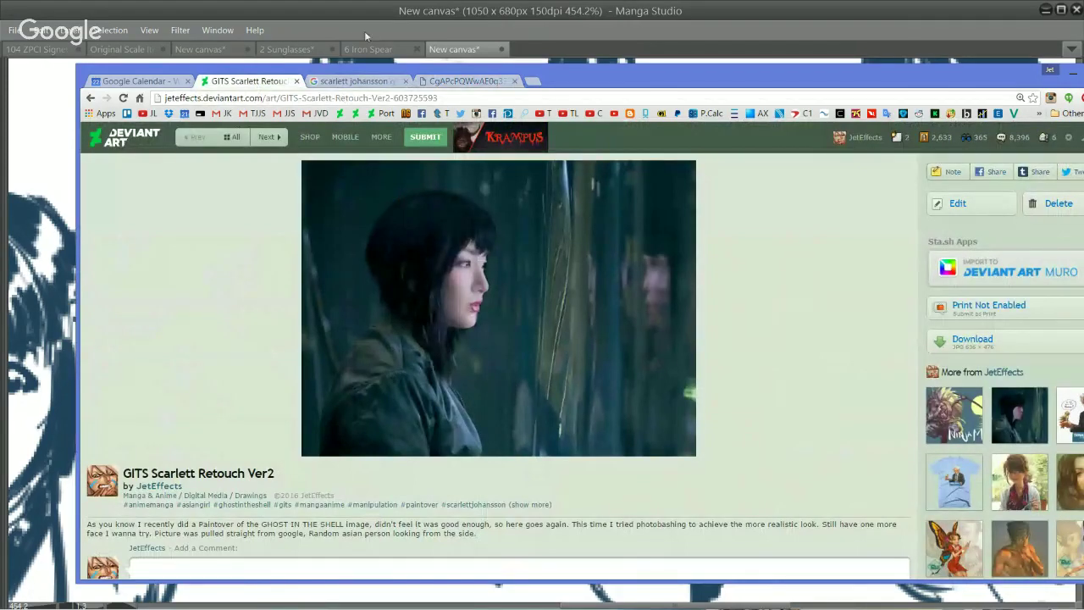
pyautogui.click(462, 82)
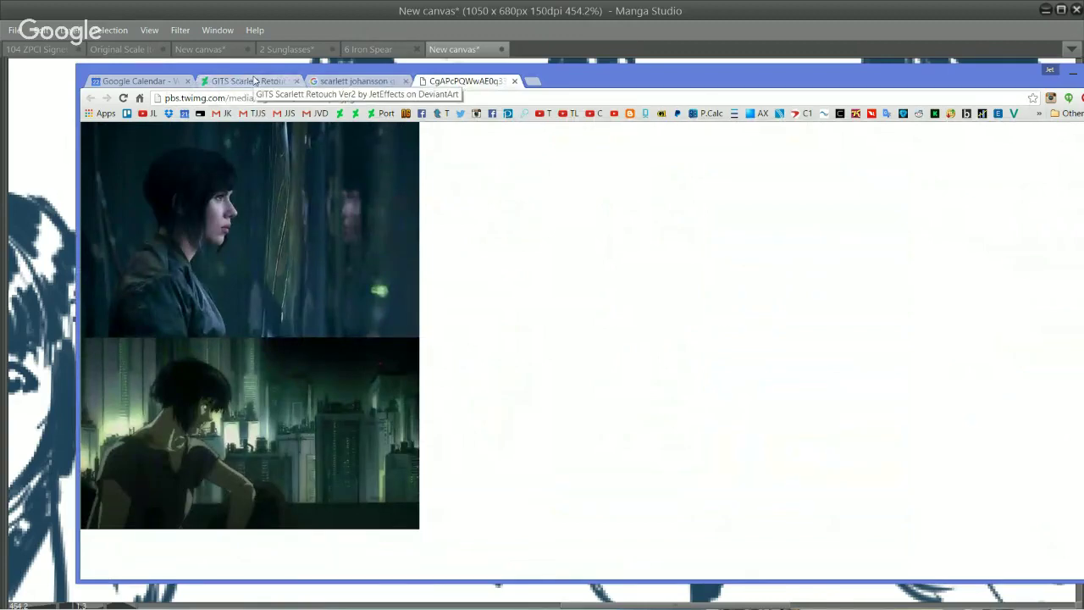
pyautogui.click(254, 81)
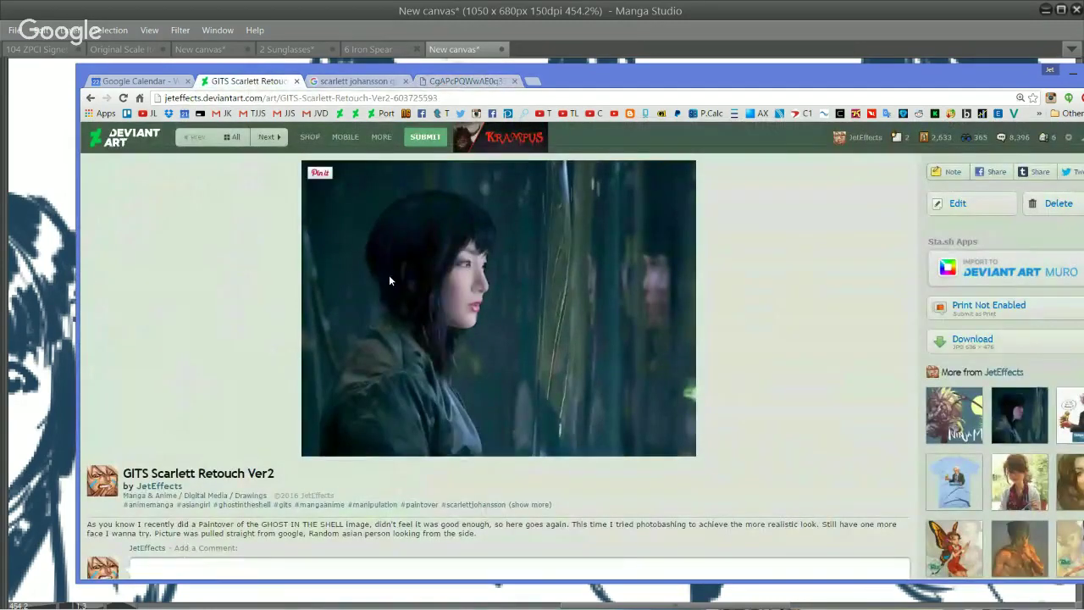
pyautogui.scroll(-3, 389, 275)
pyautogui.scroll(3, 275, 174)
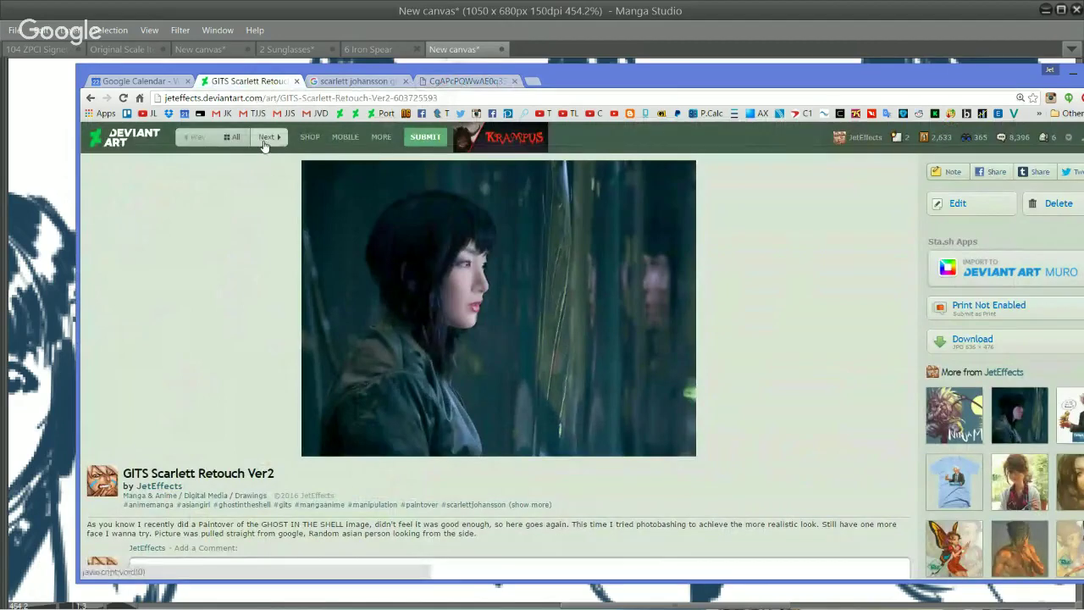
pyautogui.click(266, 138)
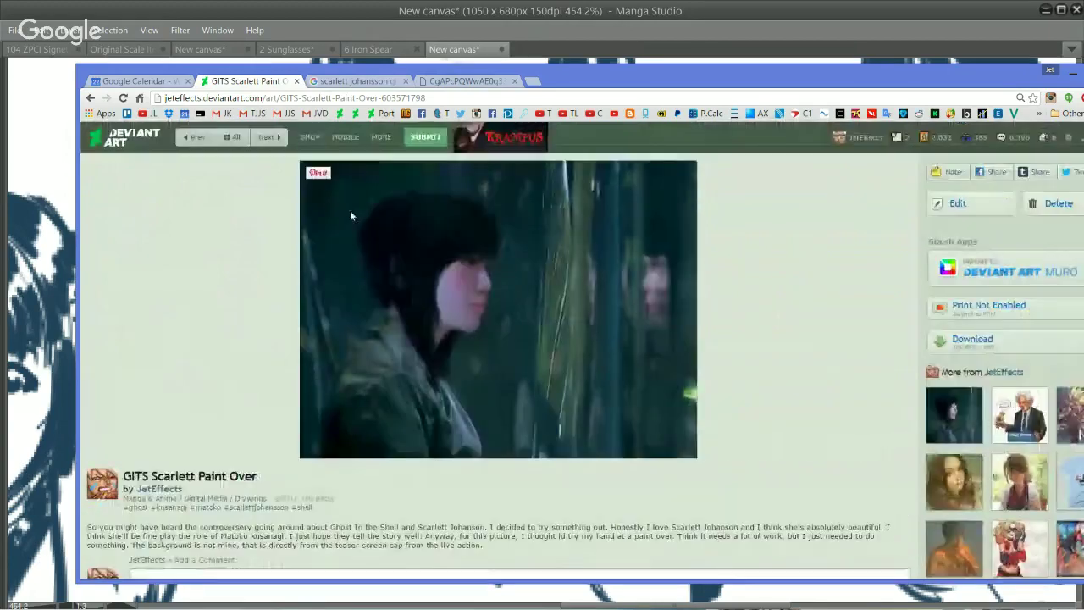
pyautogui.click(190, 139)
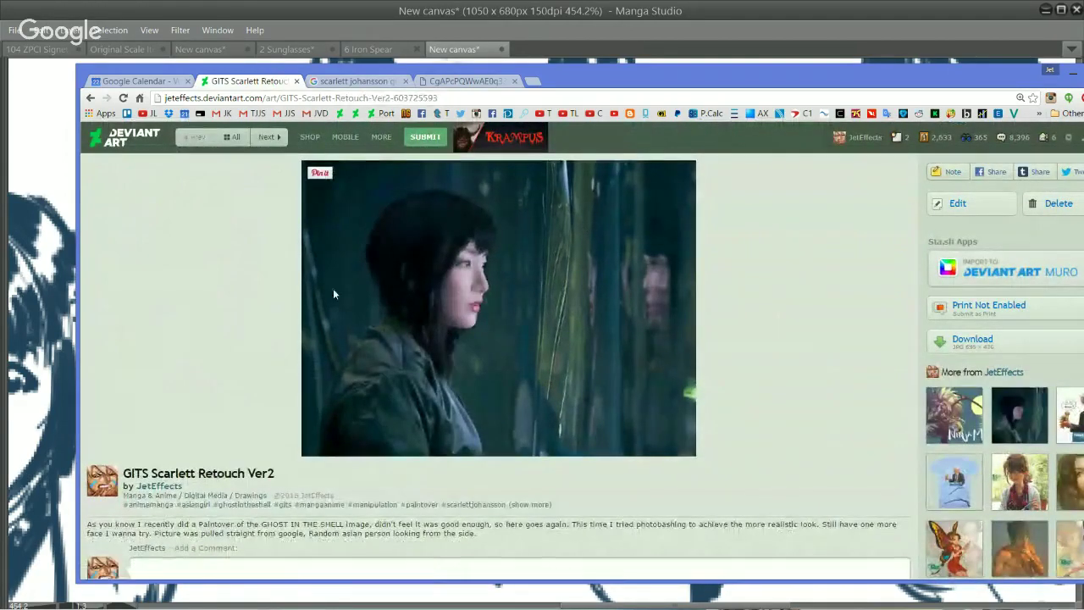
pyautogui.scroll(-2, 460, 295)
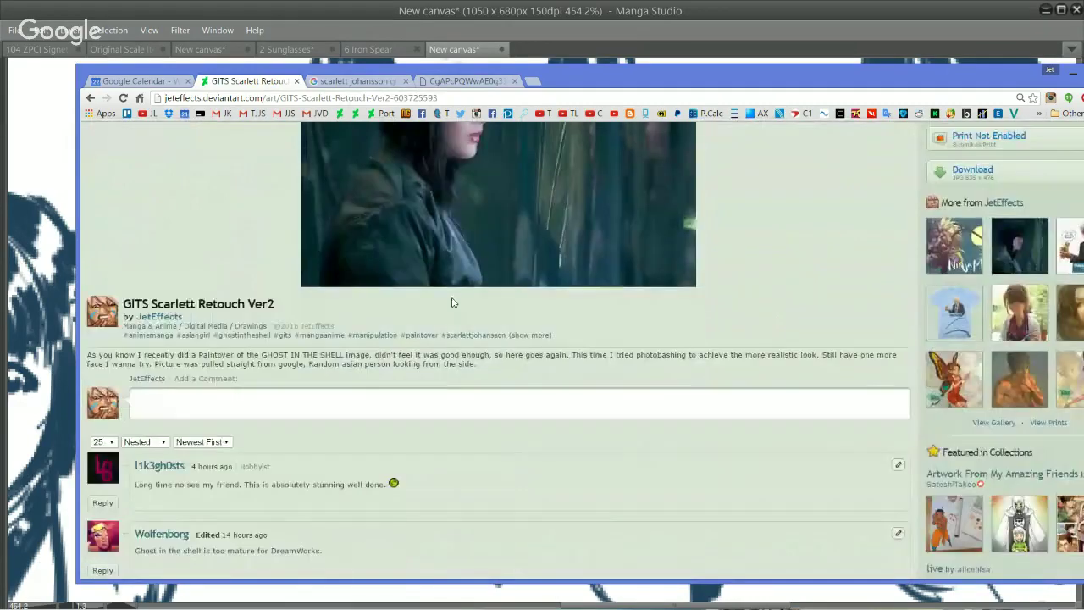
pyautogui.scroll(2, 459, 295)
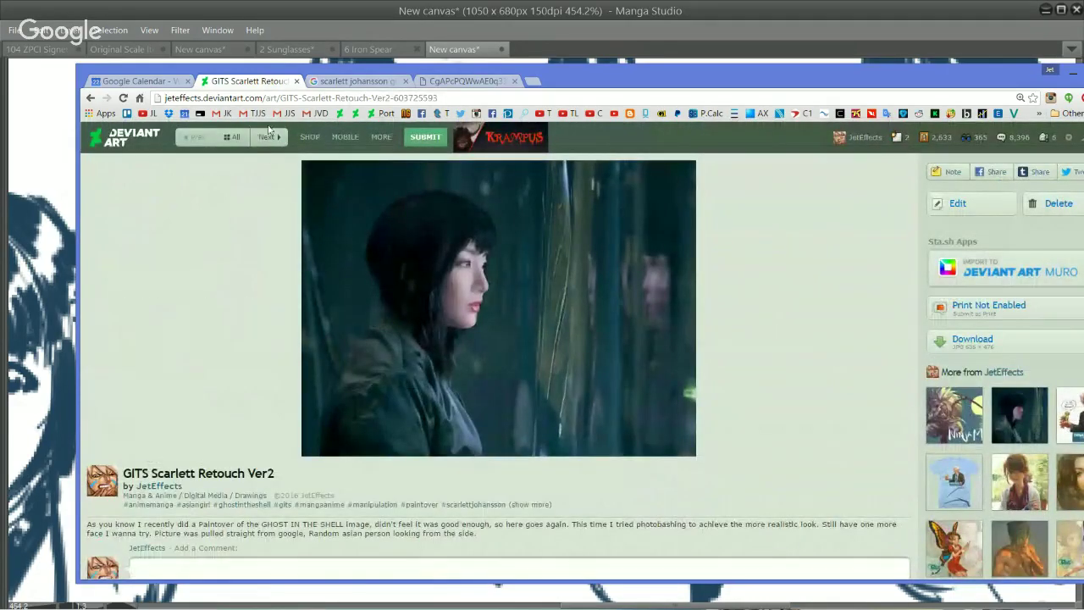
pyautogui.hotkey('alt', 'Tab')
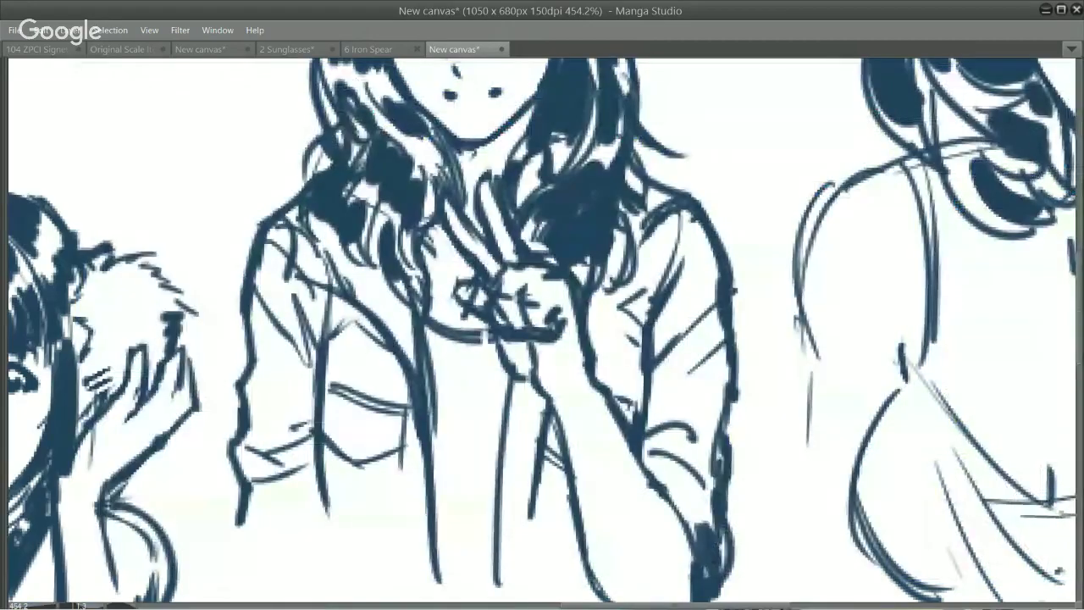